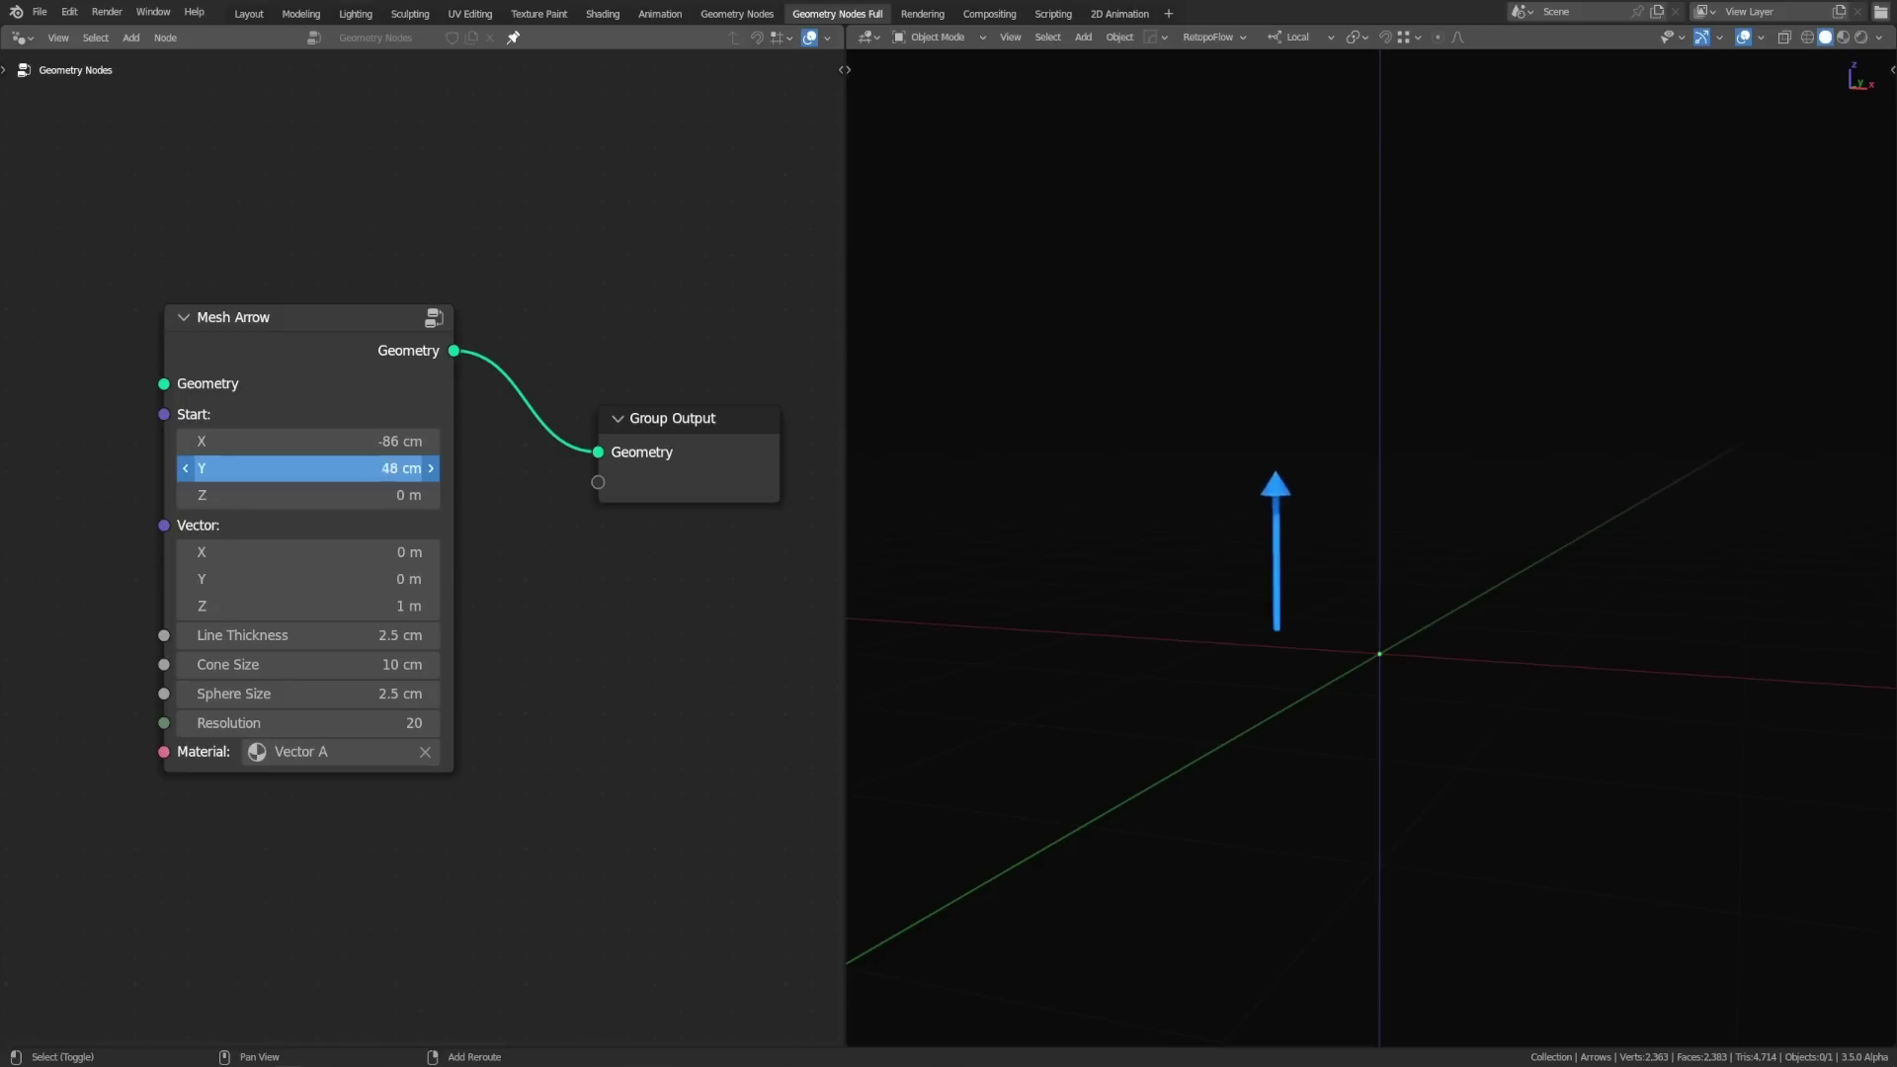
left_click_drag(316, 468, 367, 495)
mouse_move(297, 551)
left_mouse_down()
mouse_move(336, 551)
mouse_move(281, 551)
mouse_move(316, 552)
left_mouse_up()
left_click_drag(277, 613, 292, 613)
Step: Set the vector math node feeding the result arrow to Subtract
left_click(317, 684)
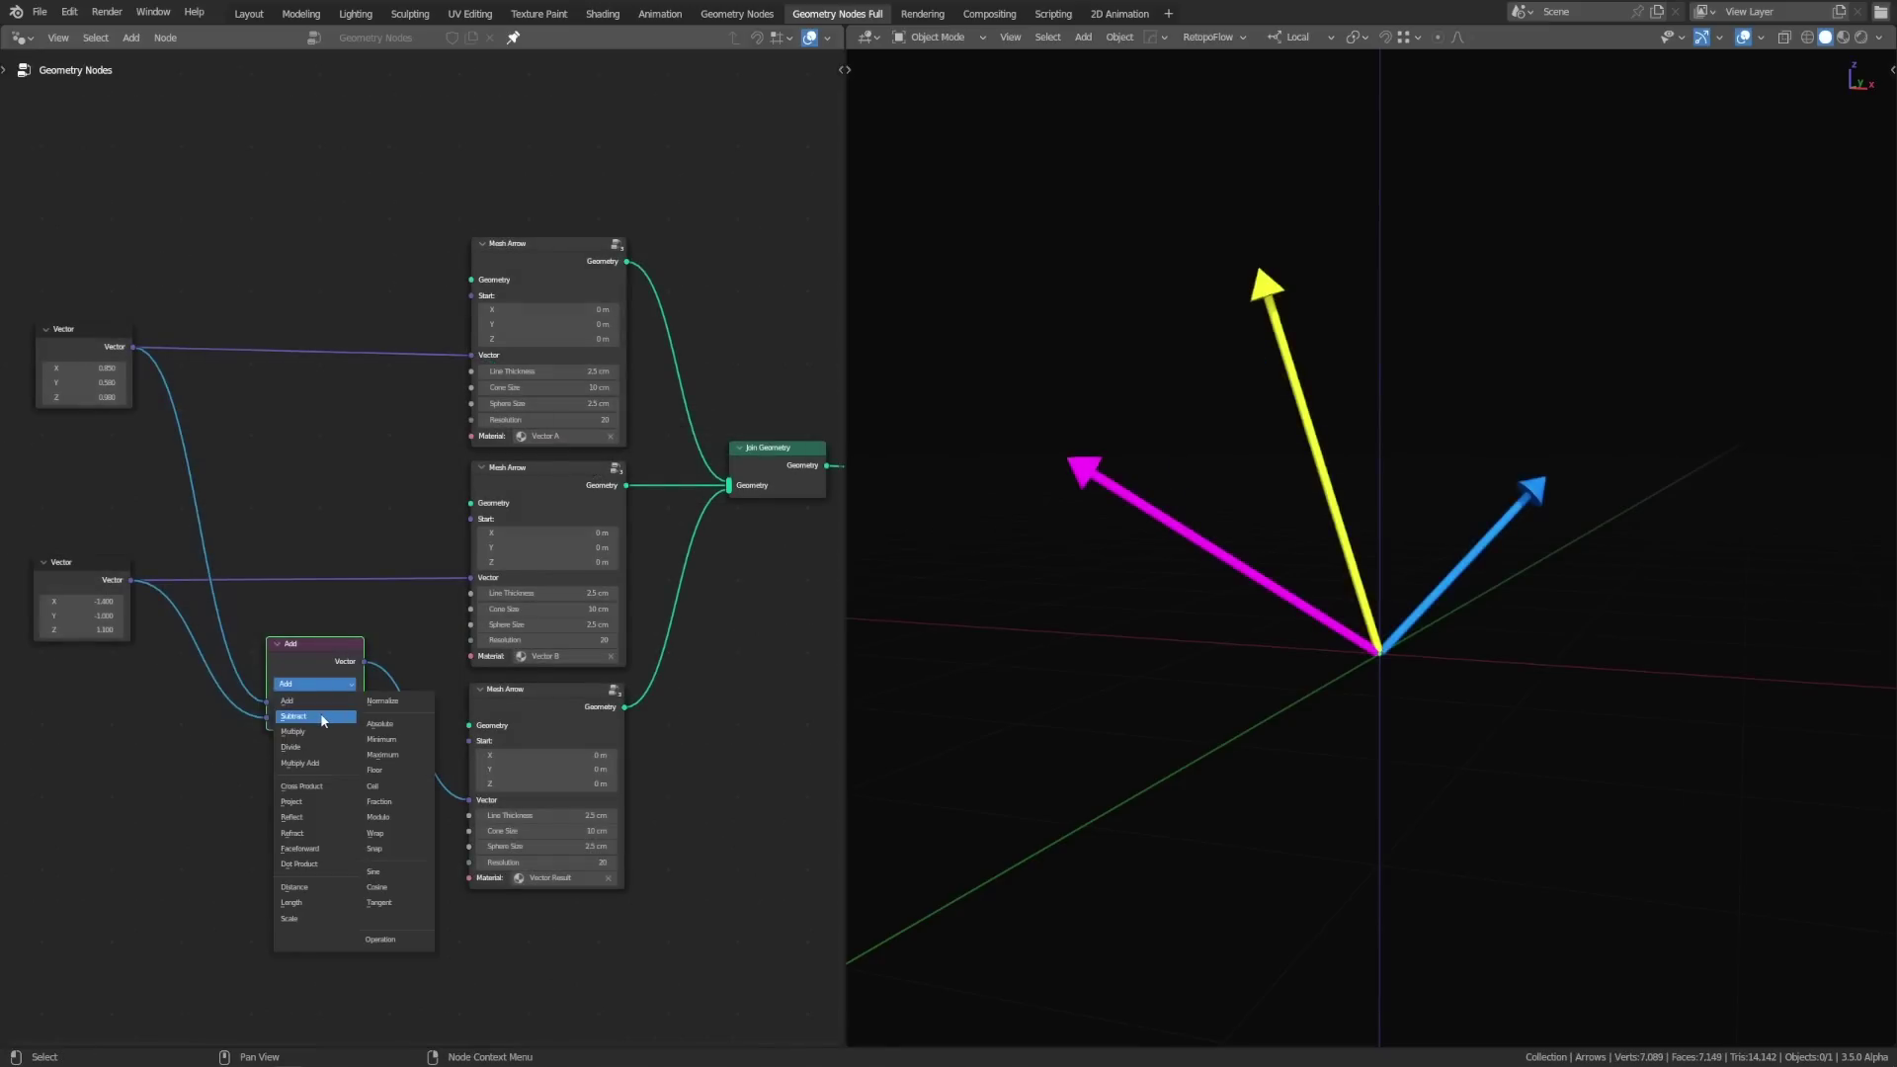
left_click(296, 734)
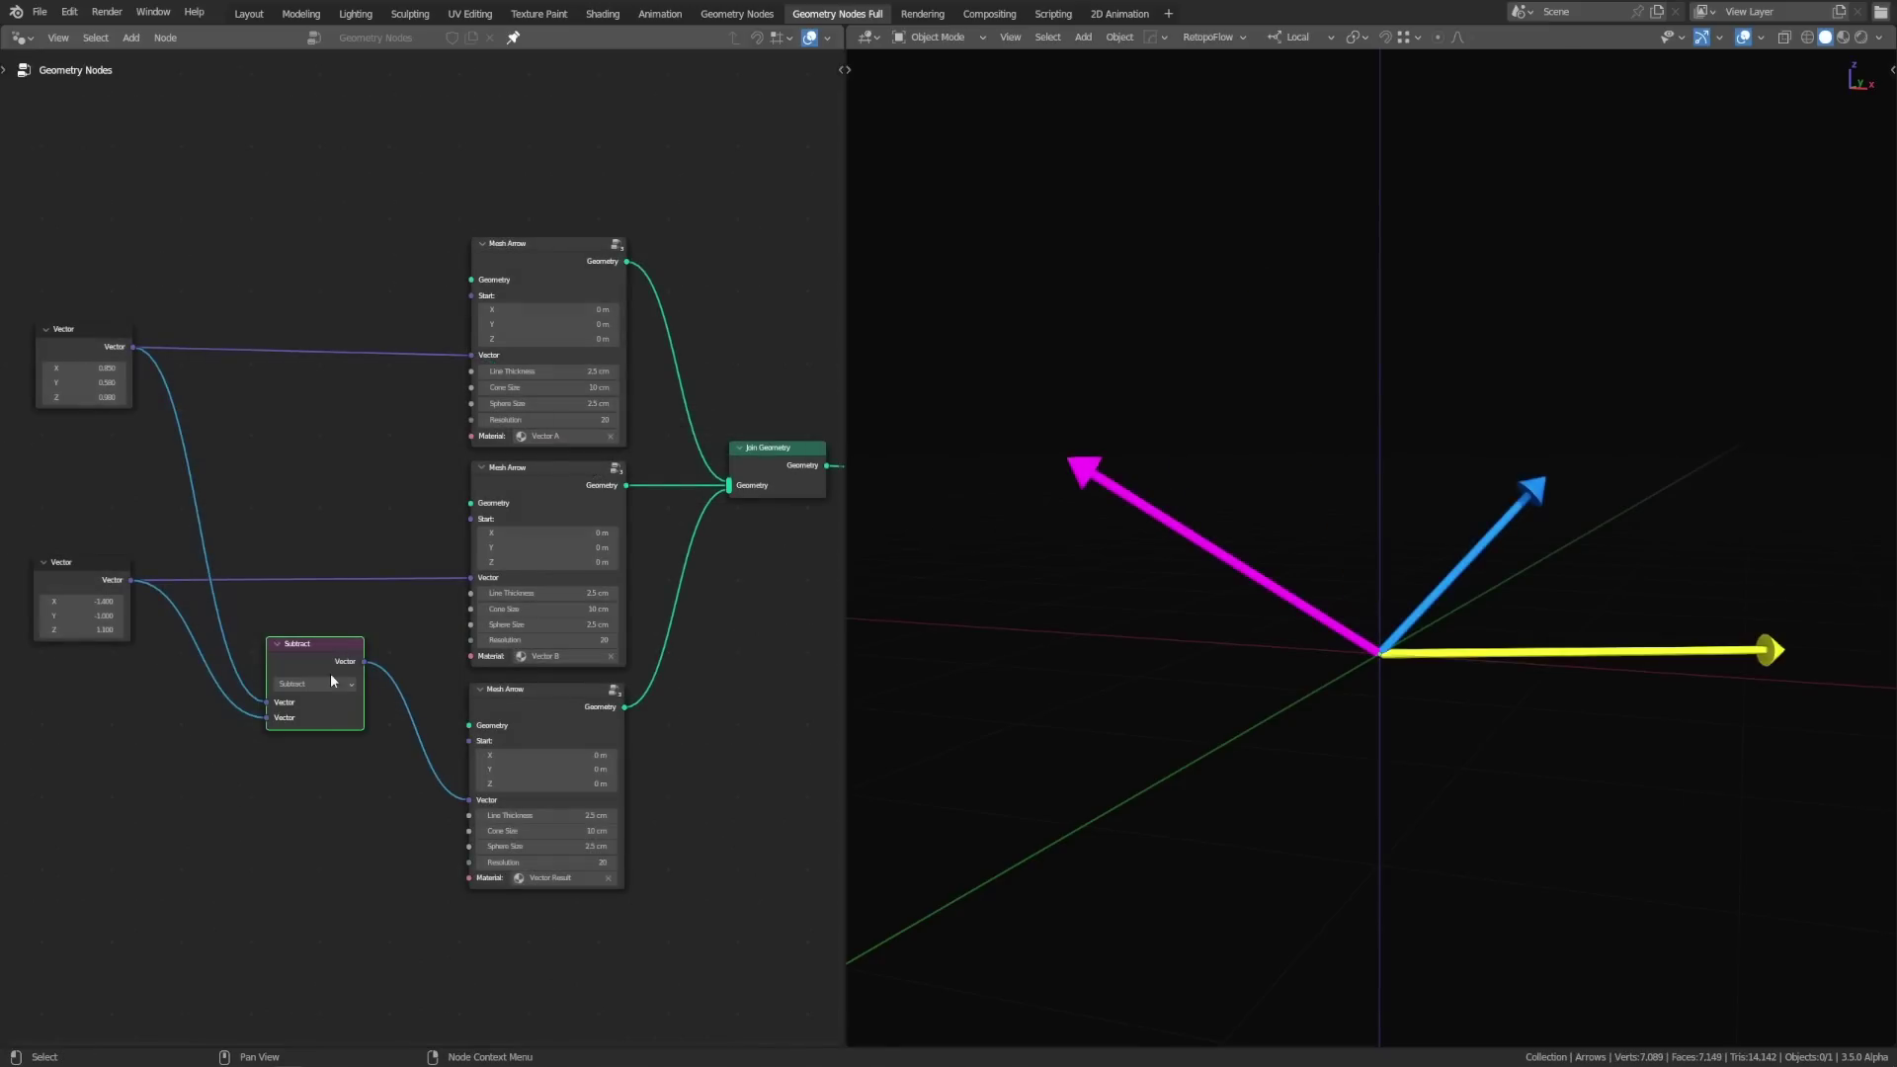
Step: Set the vector math node to Multiply and adjust the components of the second vector
left_click(317, 684)
left_click(296, 755)
mouse_move(61, 601)
left_mouse_down()
mouse_move(89, 615)
mouse_move(51, 629)
left_mouse_up()
Step: Switch the vector math node to Add and adjust the components of the first vector
left_click(319, 684)
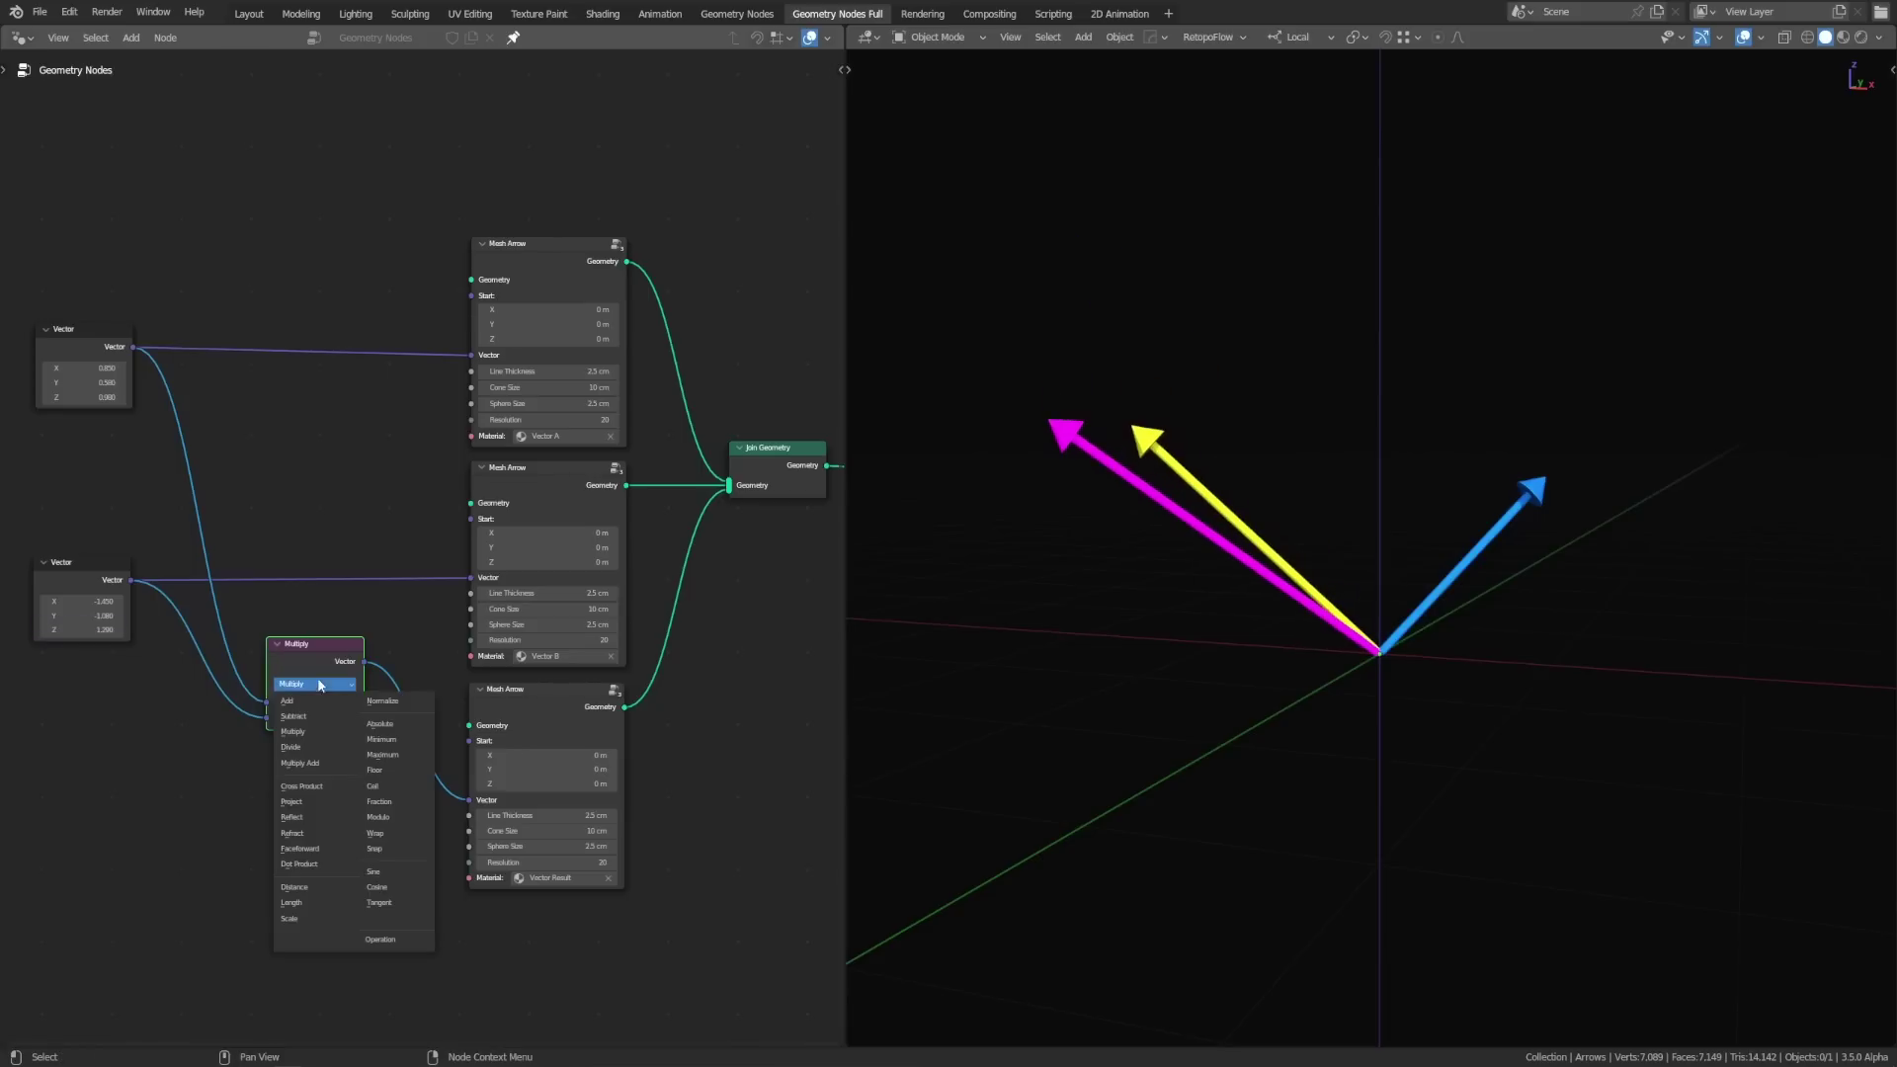
left_click(316, 702)
left_click_drag(84, 368, 91, 382)
left_click_drag(84, 397, 76, 397)
Step: Switch the vector math node to Cross Product and adjust the second vector's X component
left_click(316, 684)
left_click(317, 790)
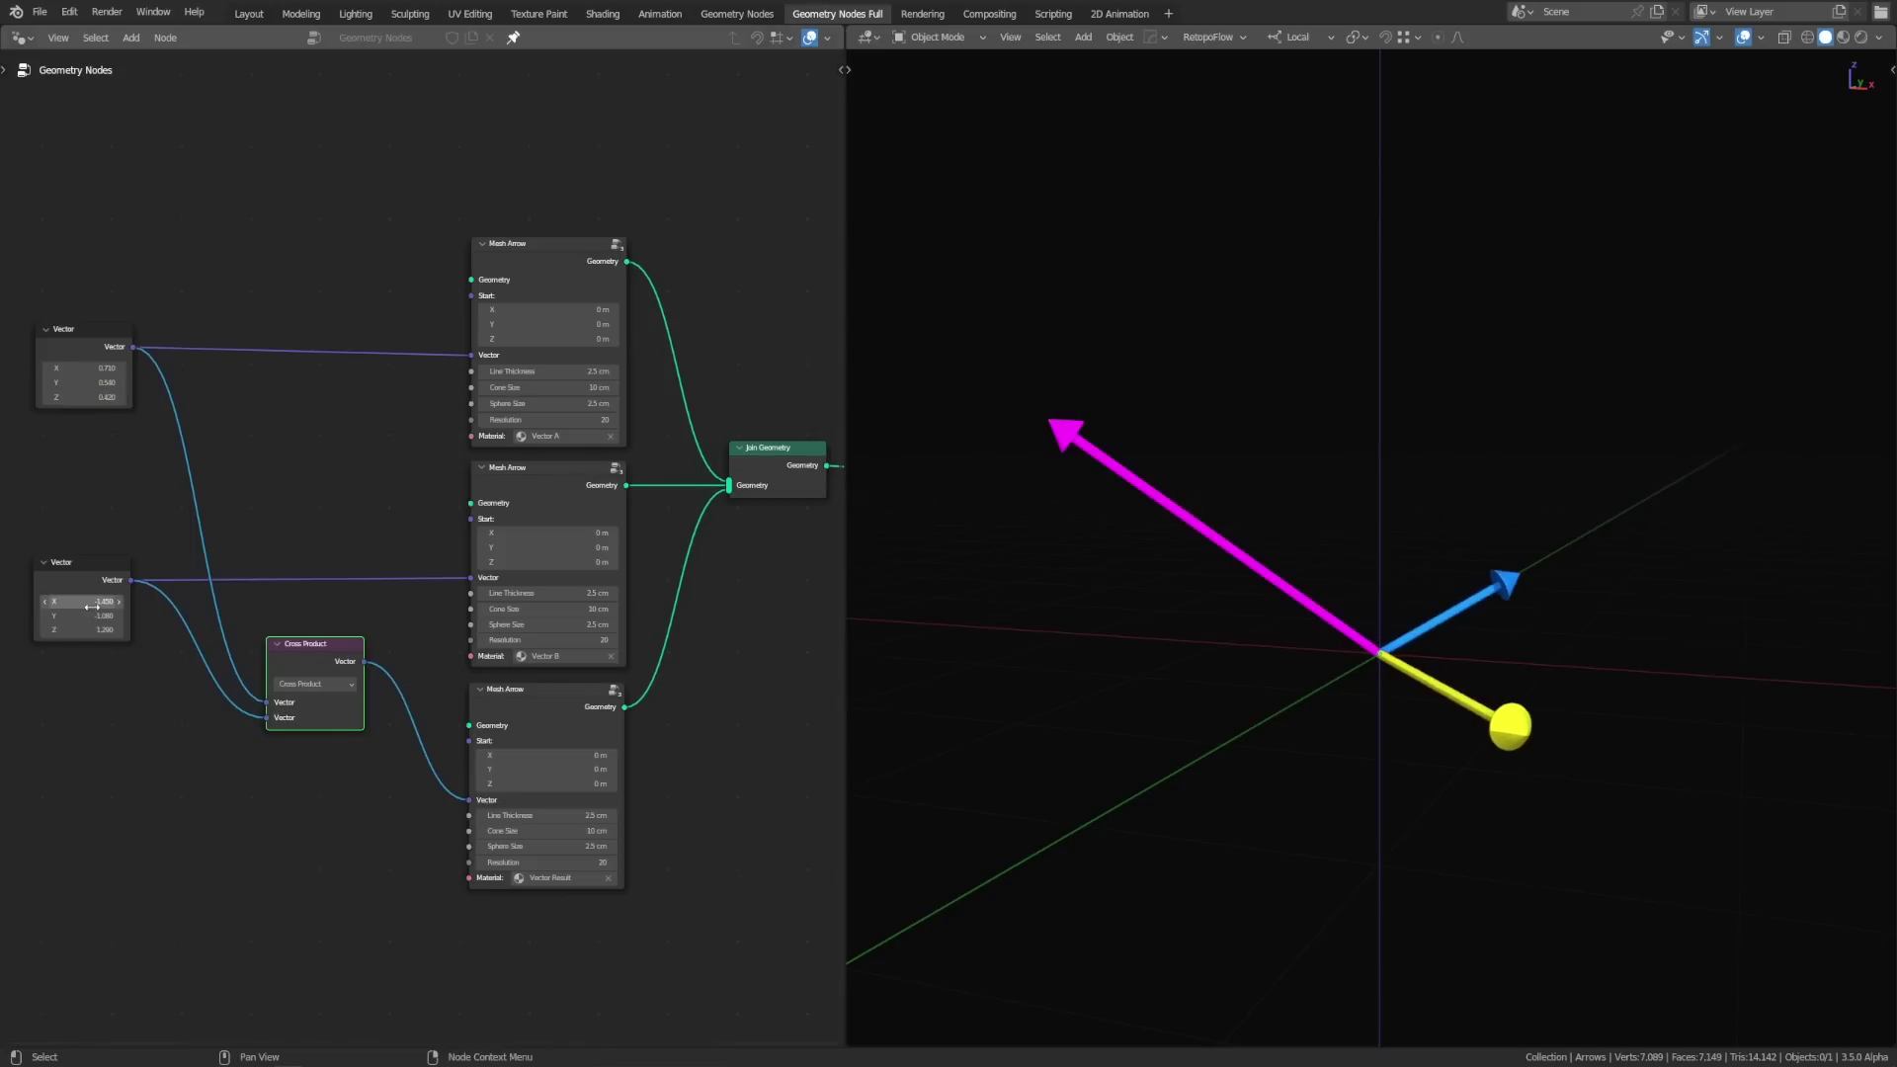
left_click_drag(84, 600, 90, 601)
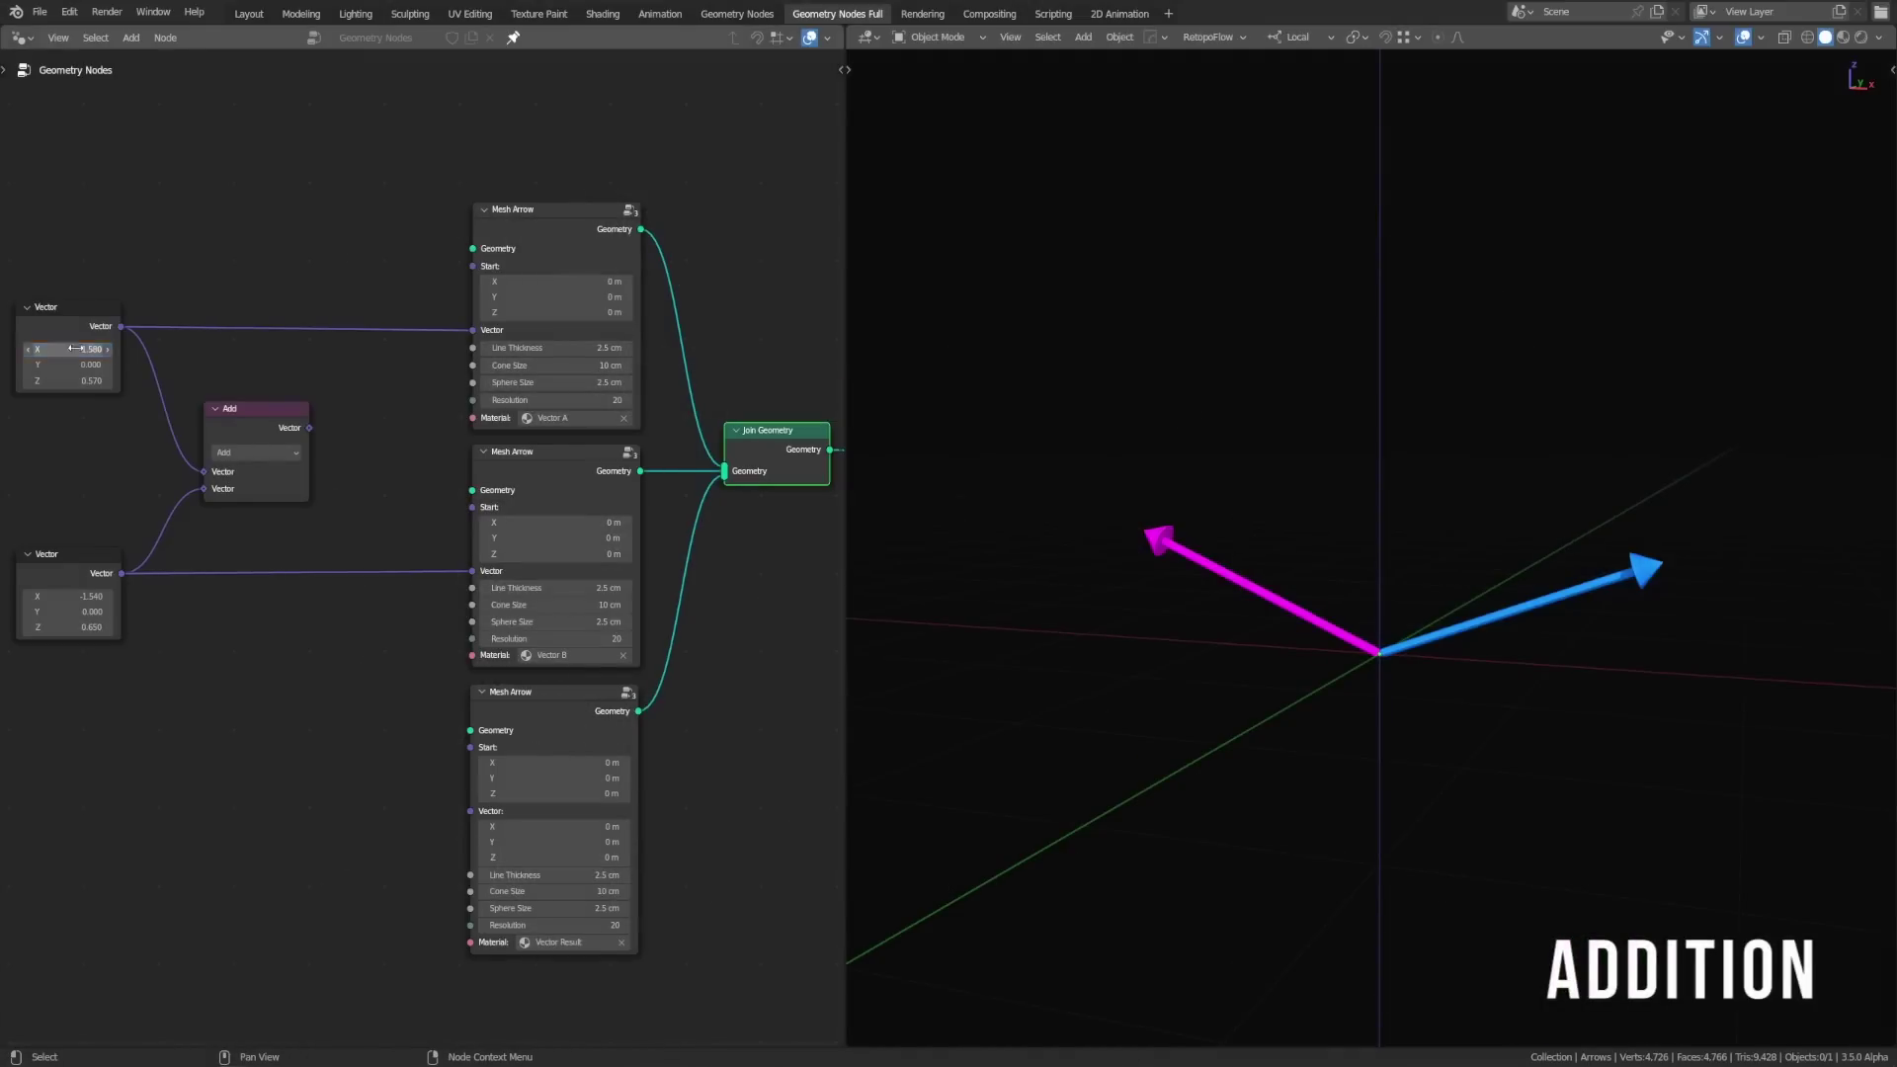
Step: Set the first vector's X to 1.780 and the second vector to X -2.040 and Z 1.050
left_click_drag(67, 350, 87, 350)
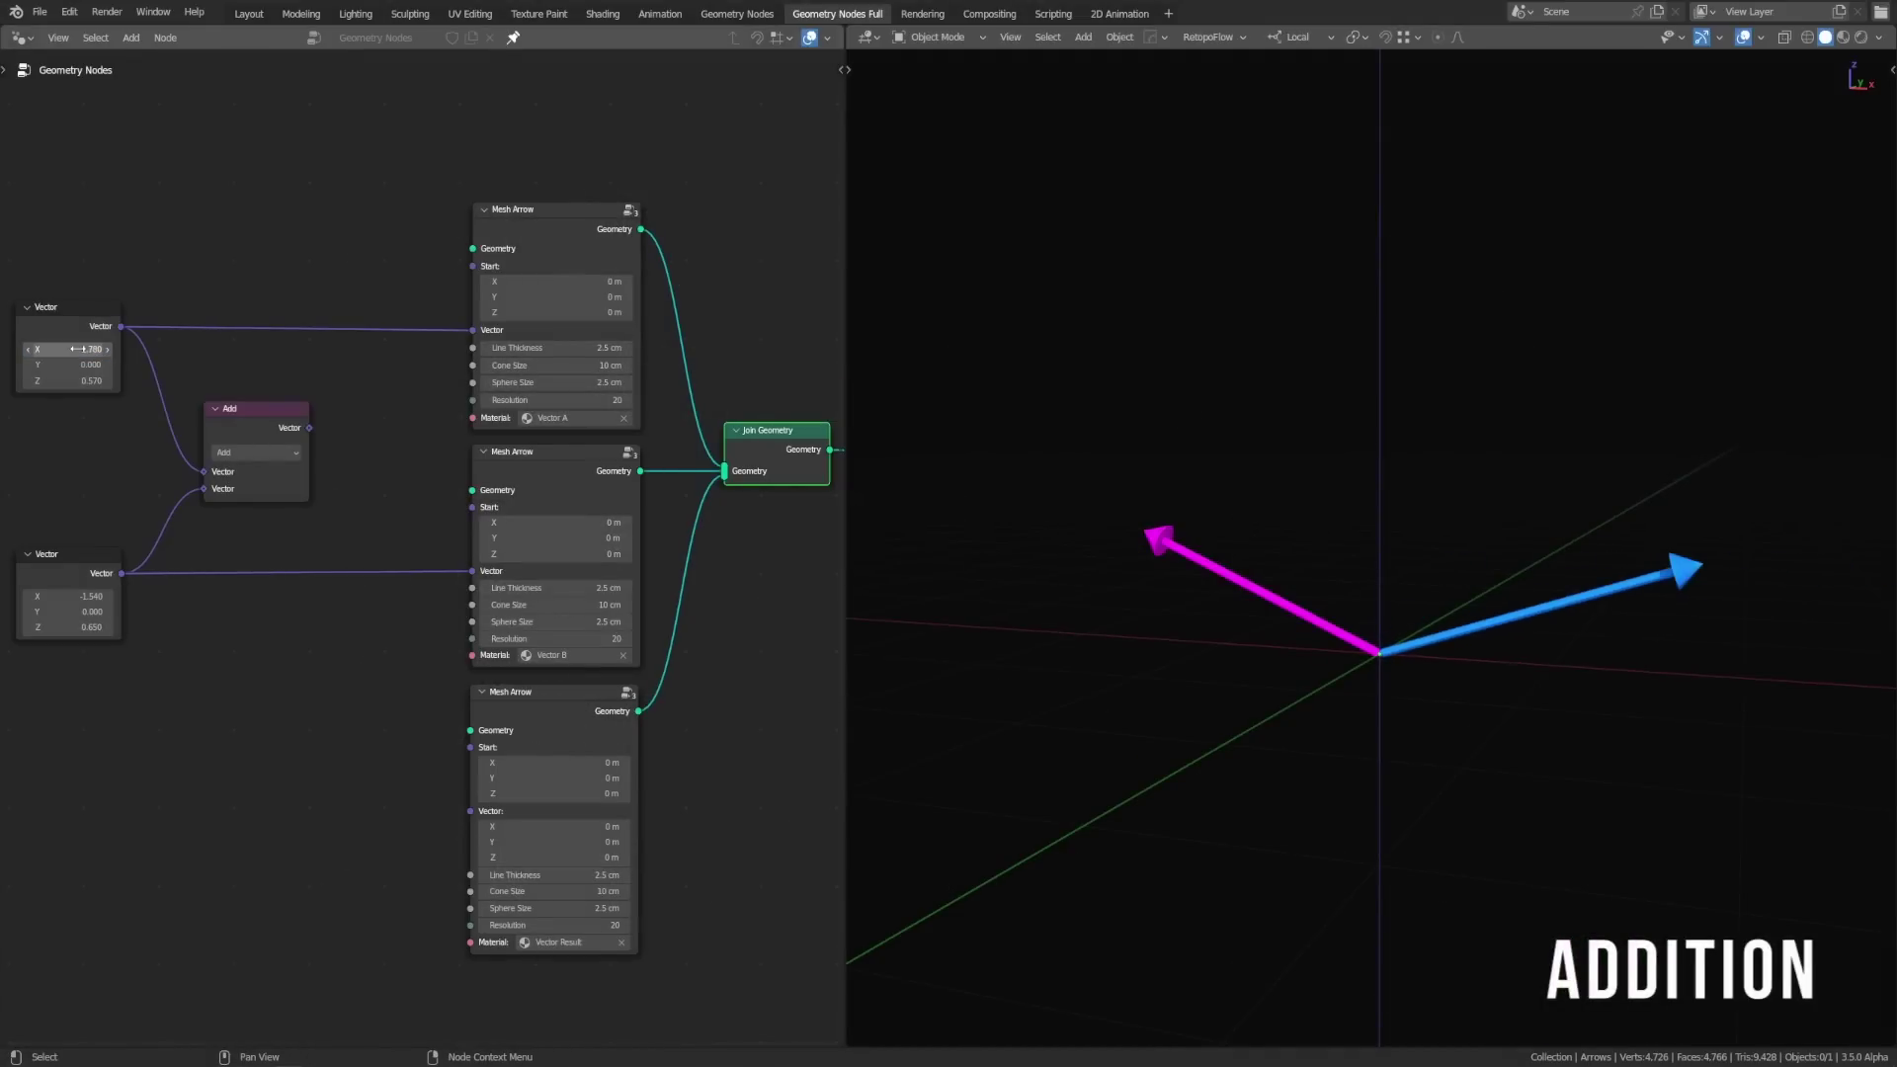
left_click_drag(75, 596, 104, 628)
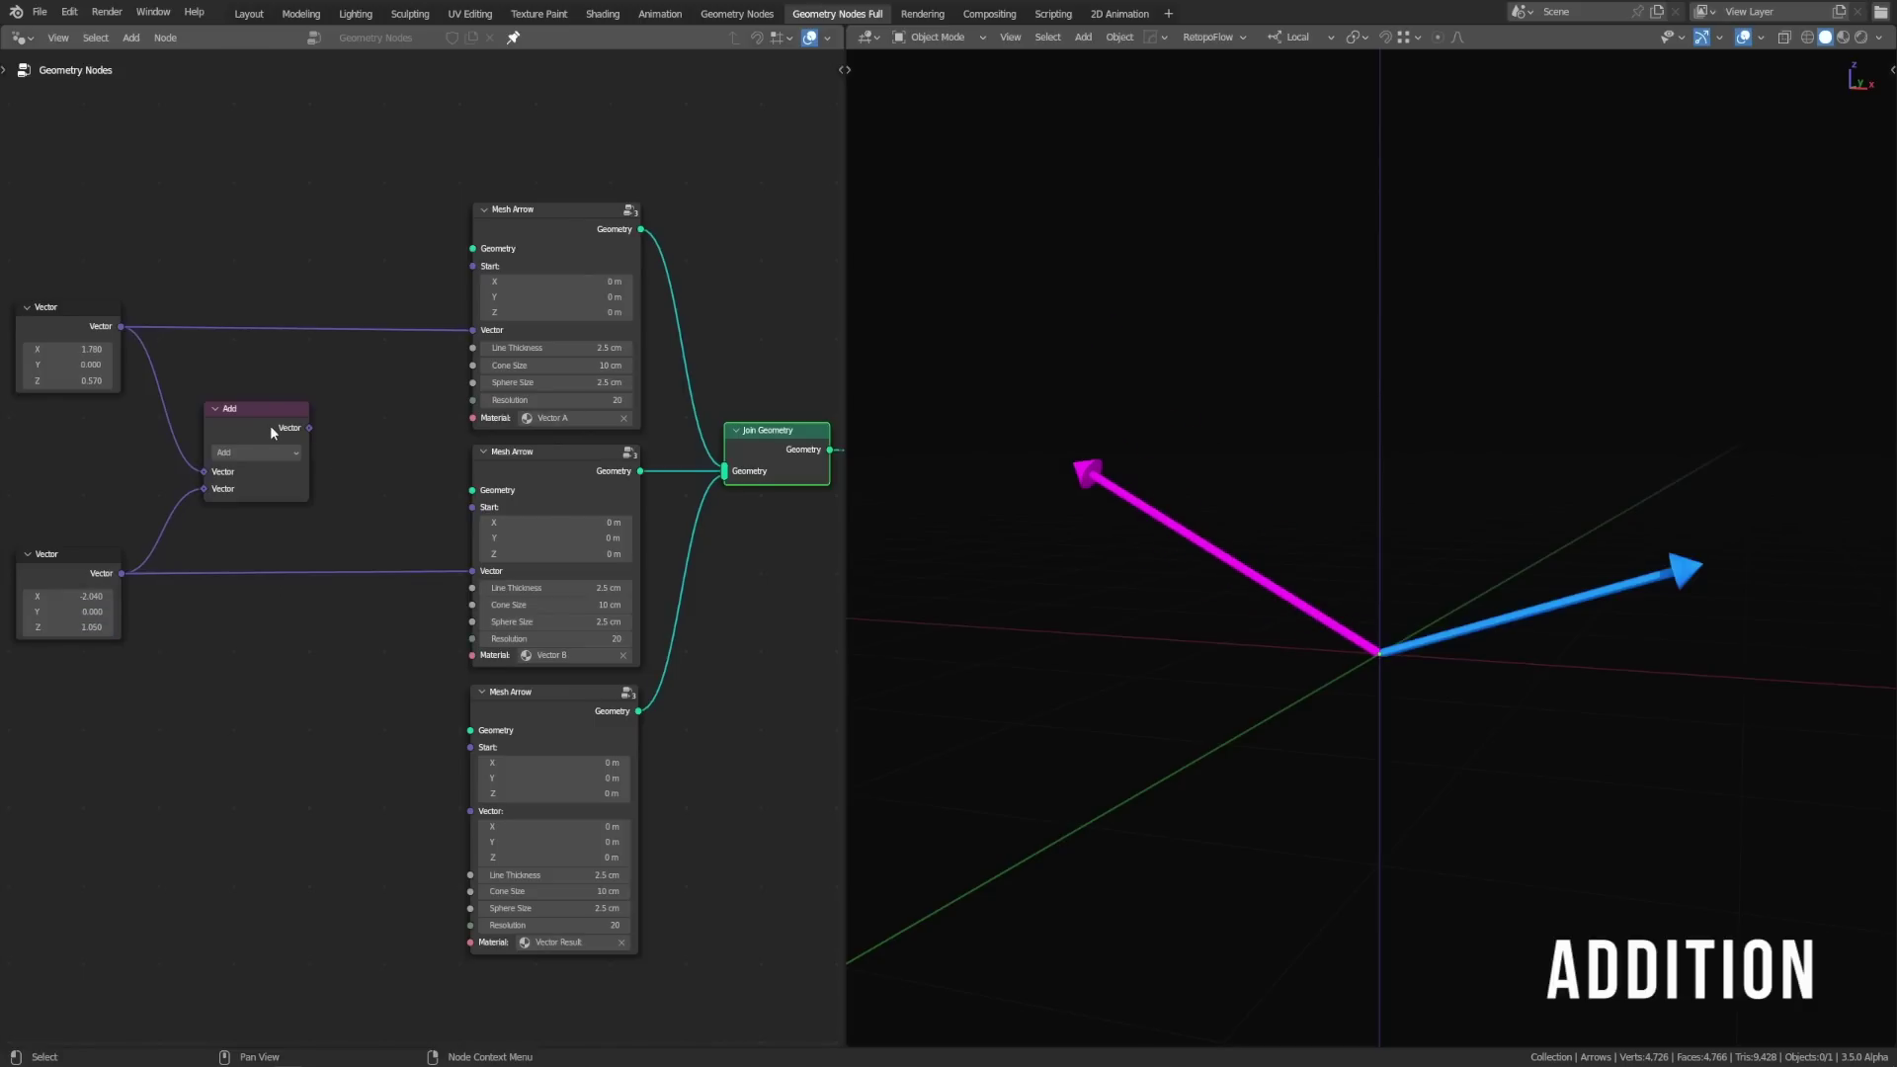
Step: Connect the Add result to the Vector Result arrow's Vector input and set the first vector's Z to 0.270
left_click_drag(306, 427, 441, 820)
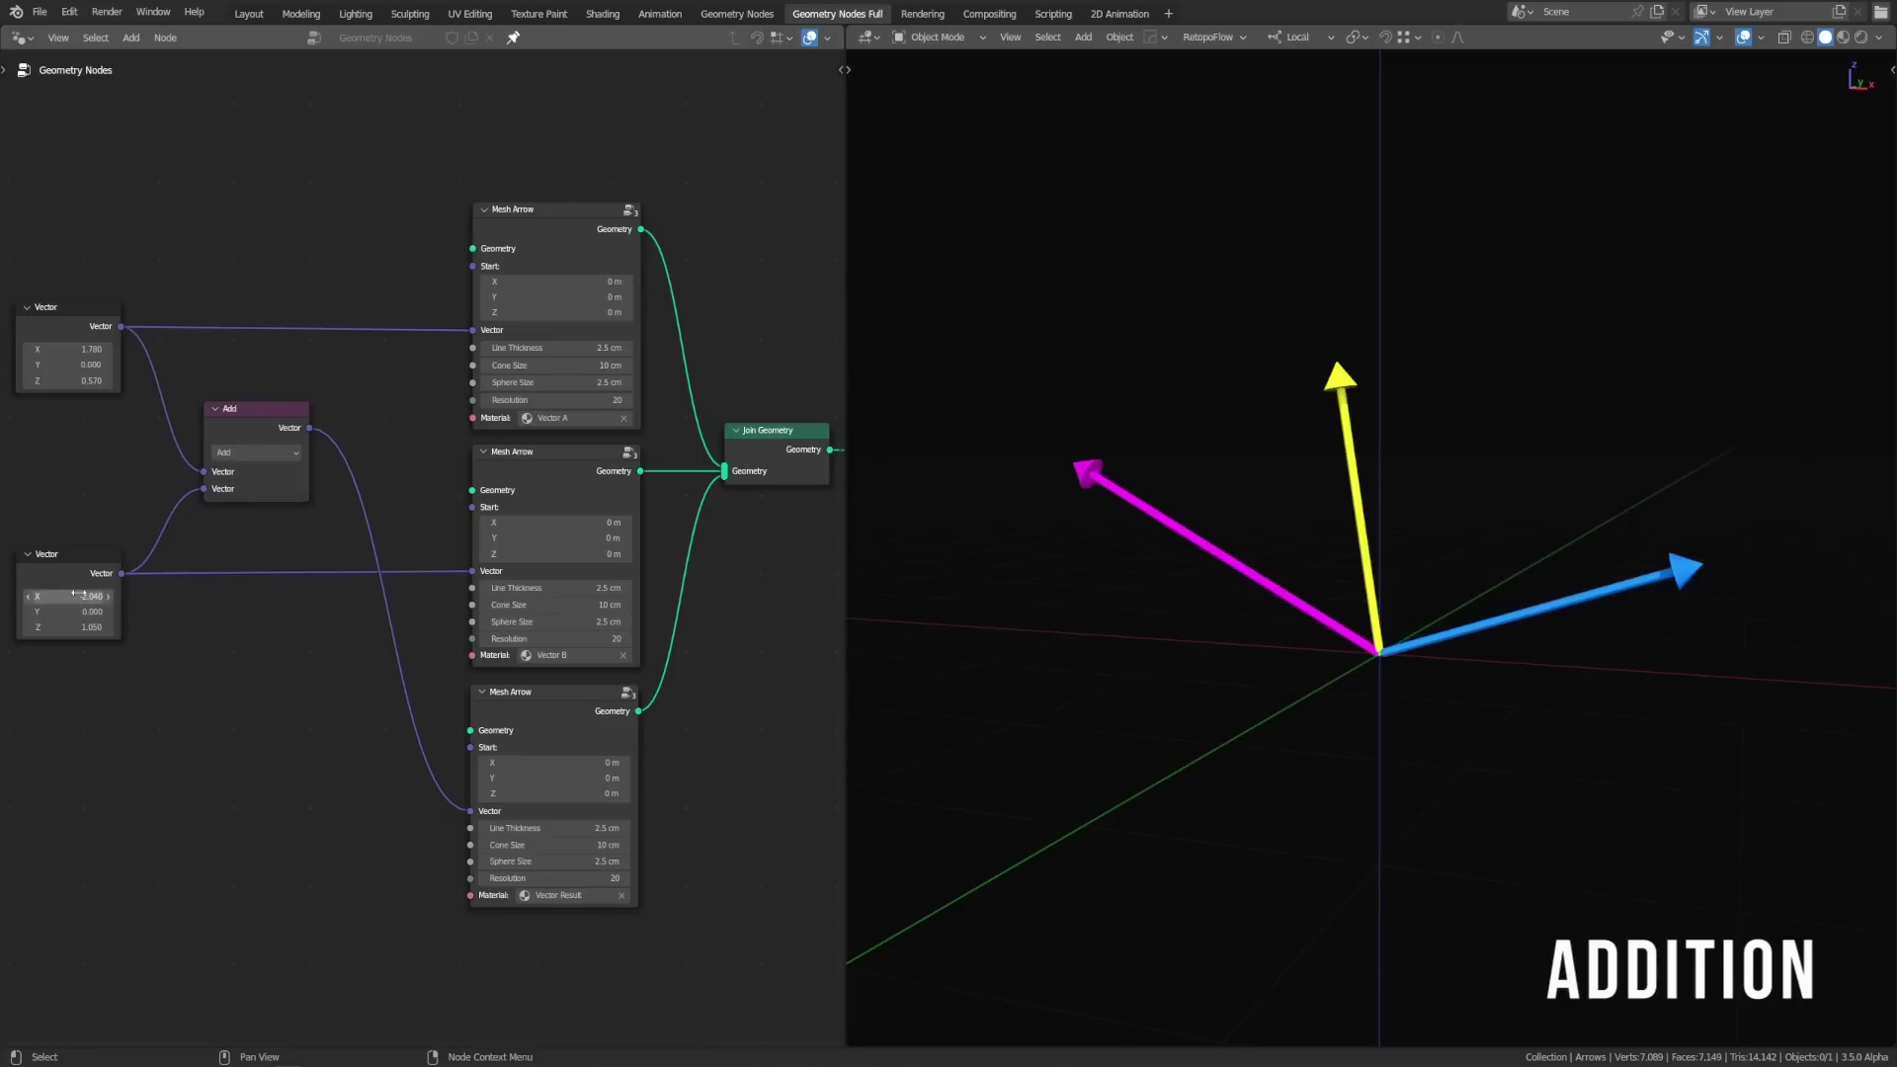
mouse_move(57, 596)
left_mouse_down()
mouse_move(83, 595)
mouse_move(51, 596)
left_mouse_up()
mouse_move(59, 374)
left_mouse_down()
mouse_move(87, 374)
mouse_move(50, 374)
left_mouse_up()
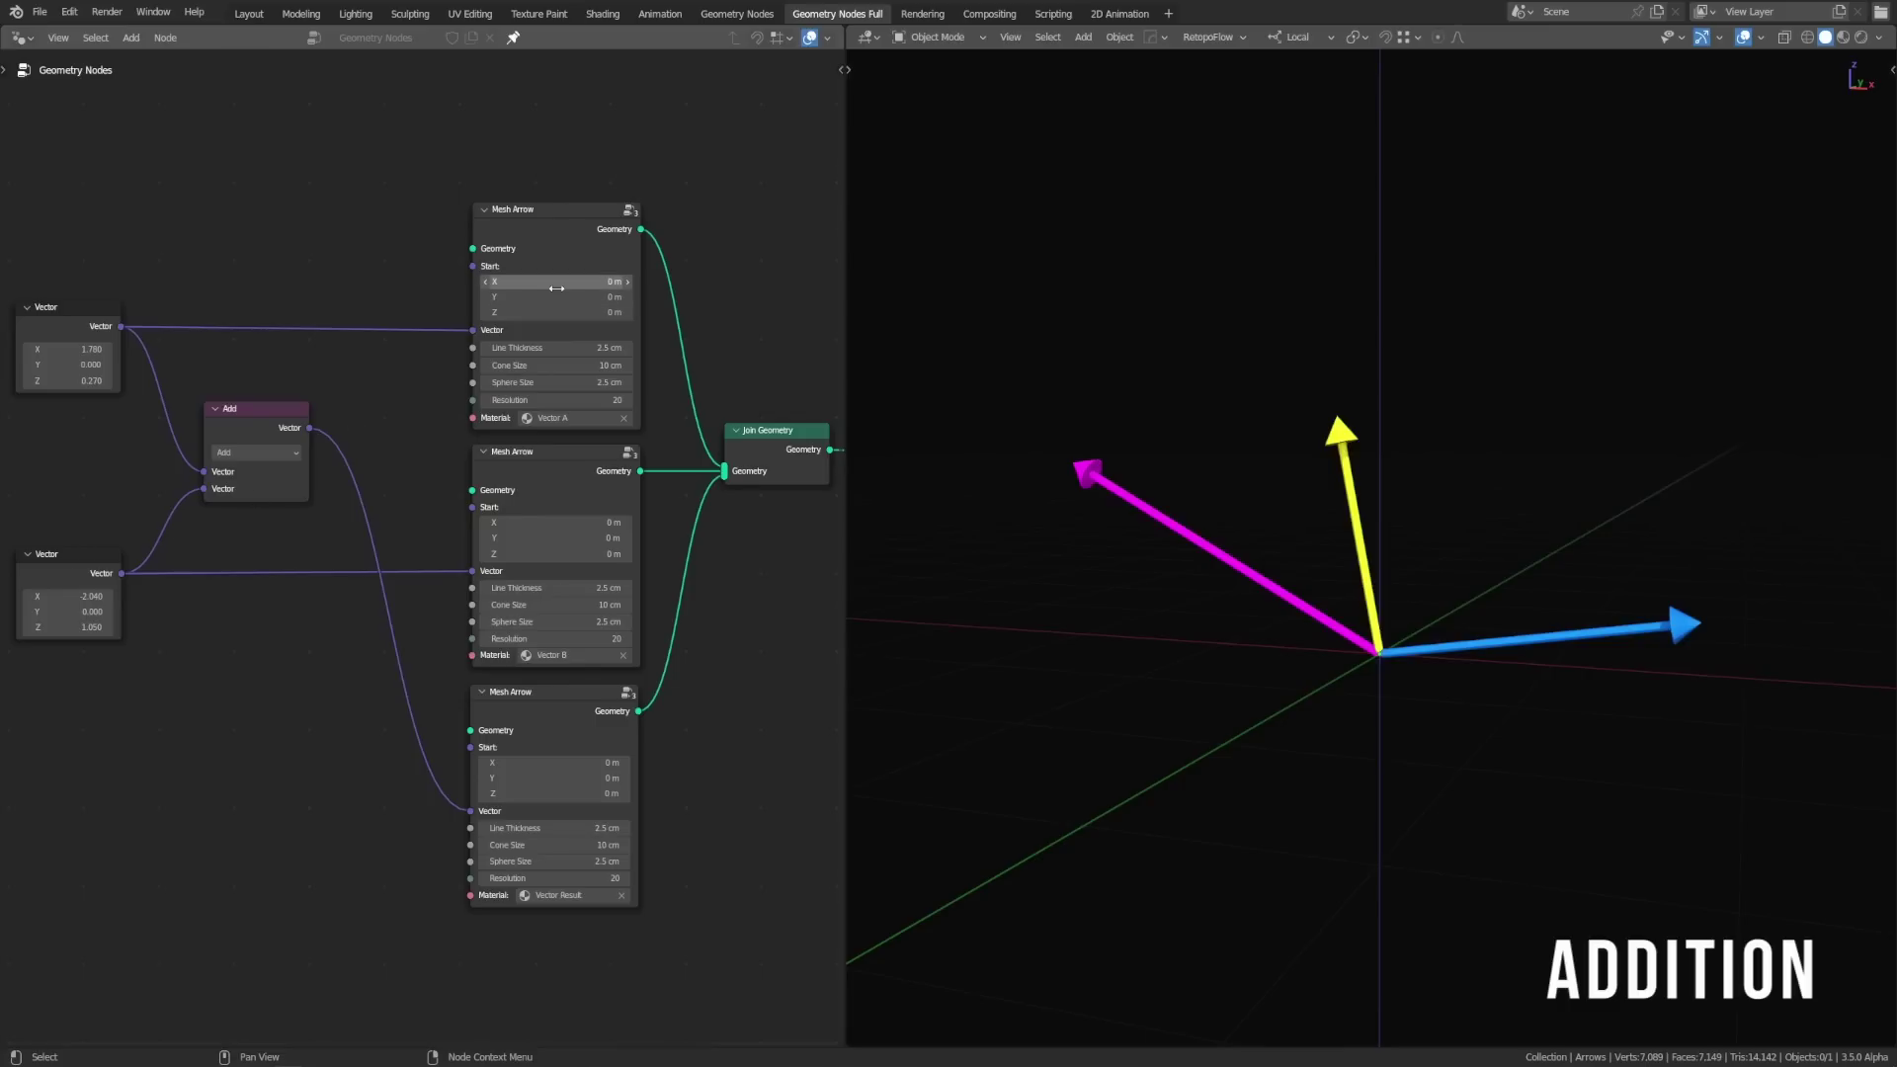
Step: Offset the start of the Vector A arrow to Z 60 cm and the Vector B arrow to Y 40 cm, Z 40 cm
mouse_move(556, 288)
left_mouse_down()
mouse_move(613, 287)
mouse_move(578, 288)
mouse_move(573, 313)
mouse_move(612, 312)
mouse_move(563, 313)
left_mouse_up()
mouse_move(546, 523)
left_mouse_down()
mouse_move(573, 554)
mouse_move(557, 555)
left_mouse_up()
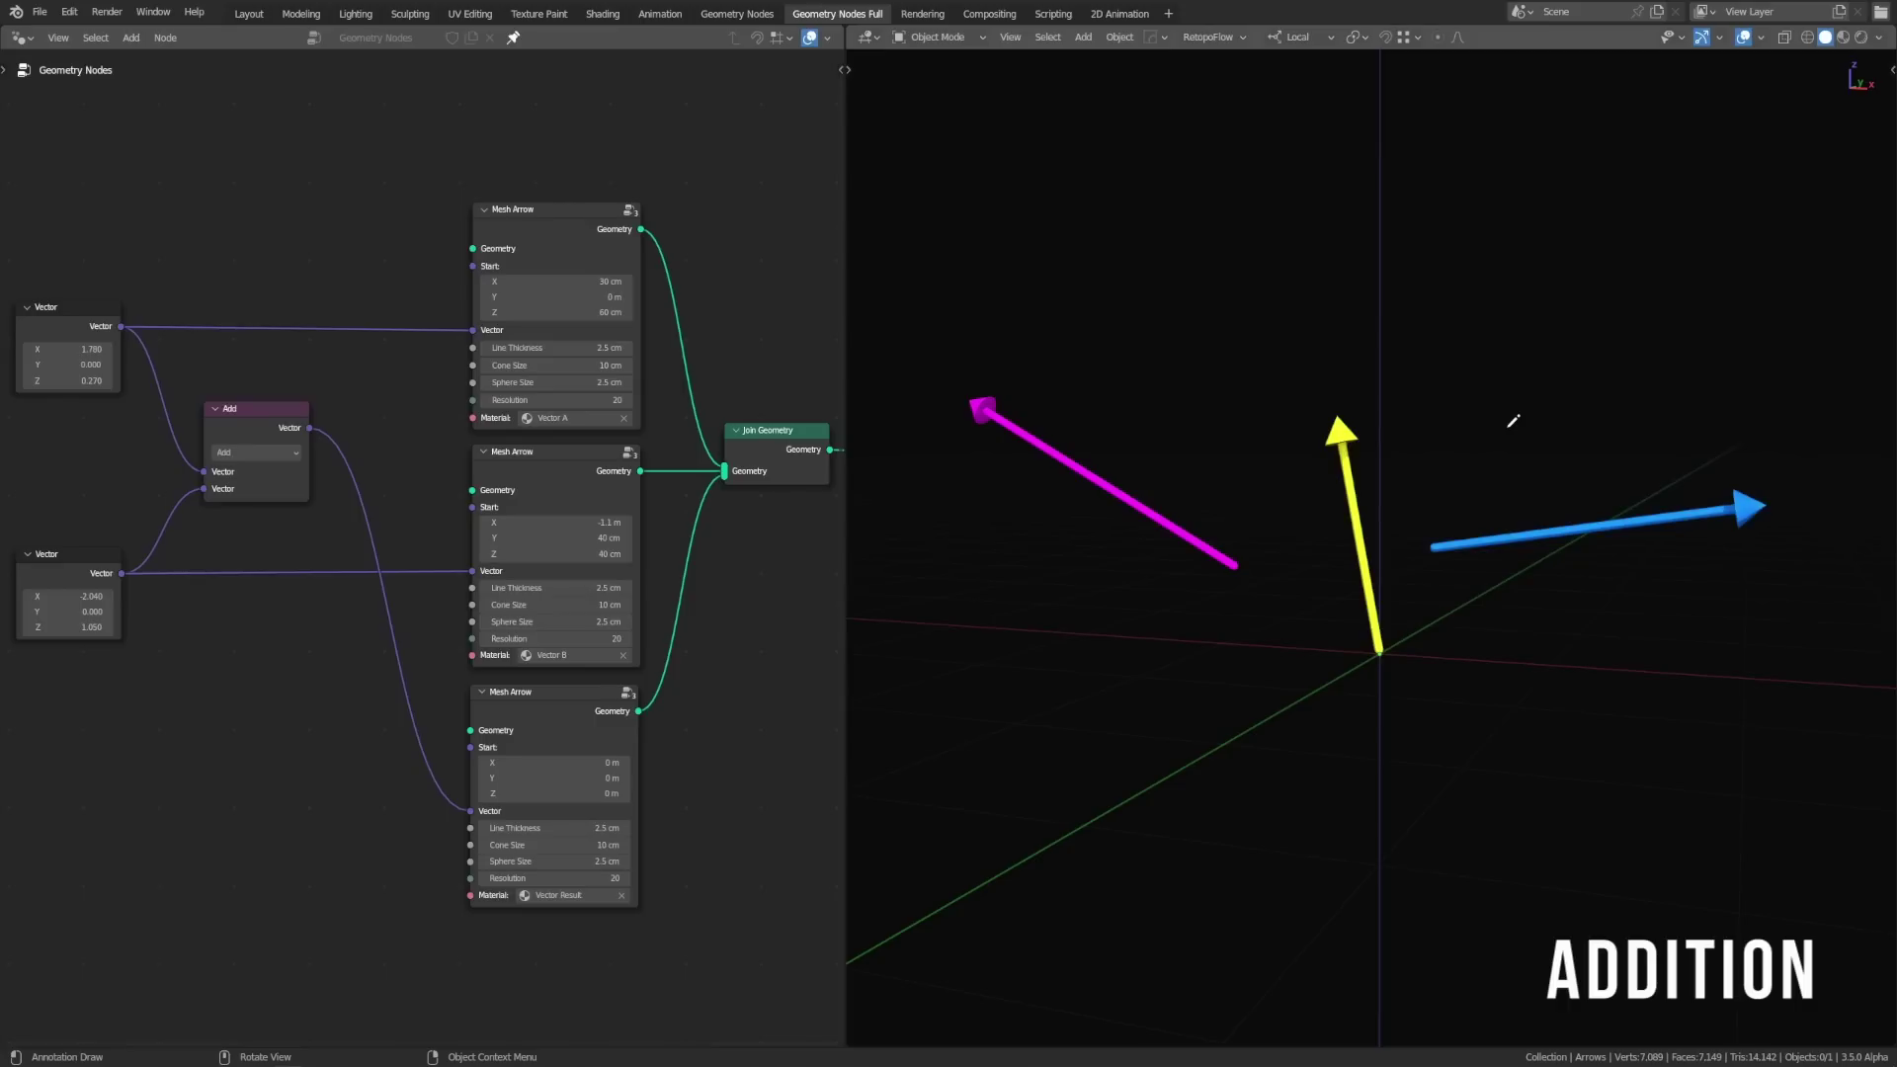
Step: Reset the Vector A arrow's Start to 0 on all three axes
mouse_move(544, 281)
left_mouse_down()
mouse_move(544, 313)
mouse_move(545, 278)
left_mouse_up()
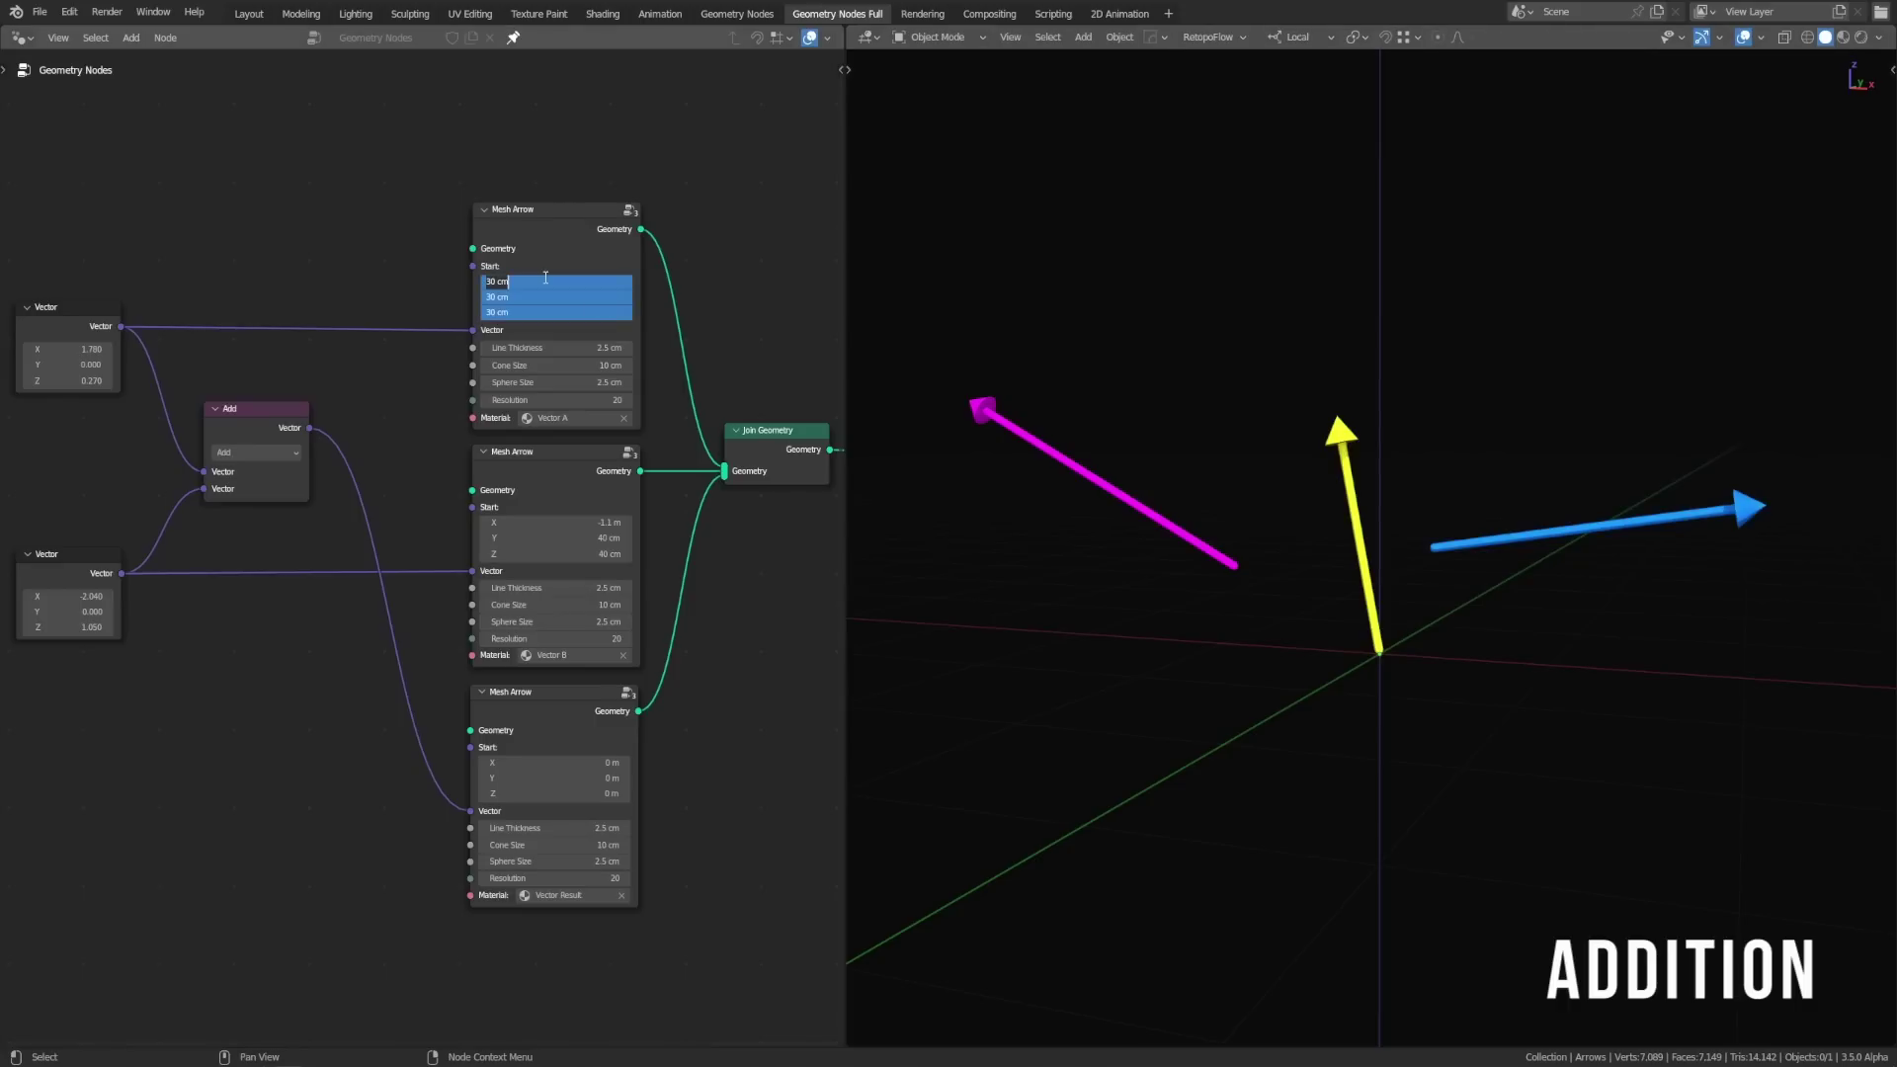
type("0")
key("Return")
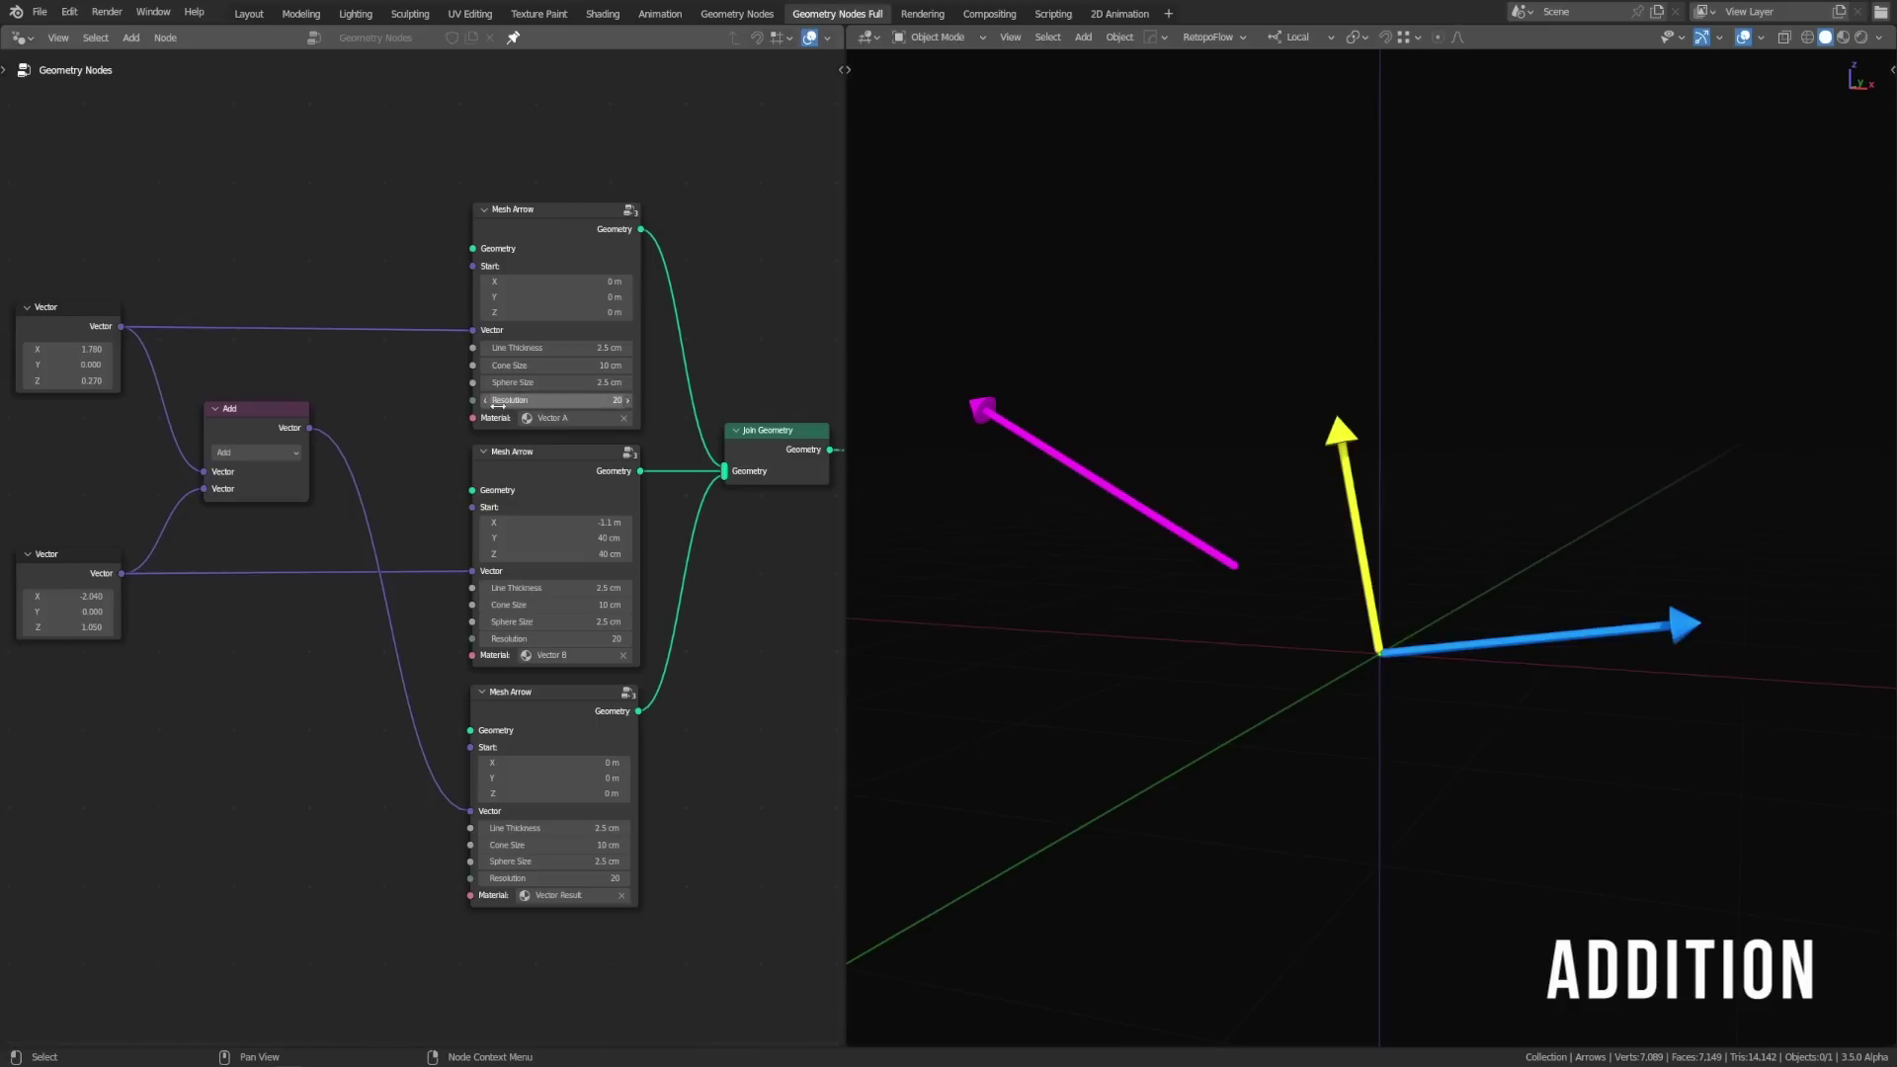
Step: Connect the first vector's output to the Start input of the Vector B arrow
left_click_drag(121, 326, 402, 353)
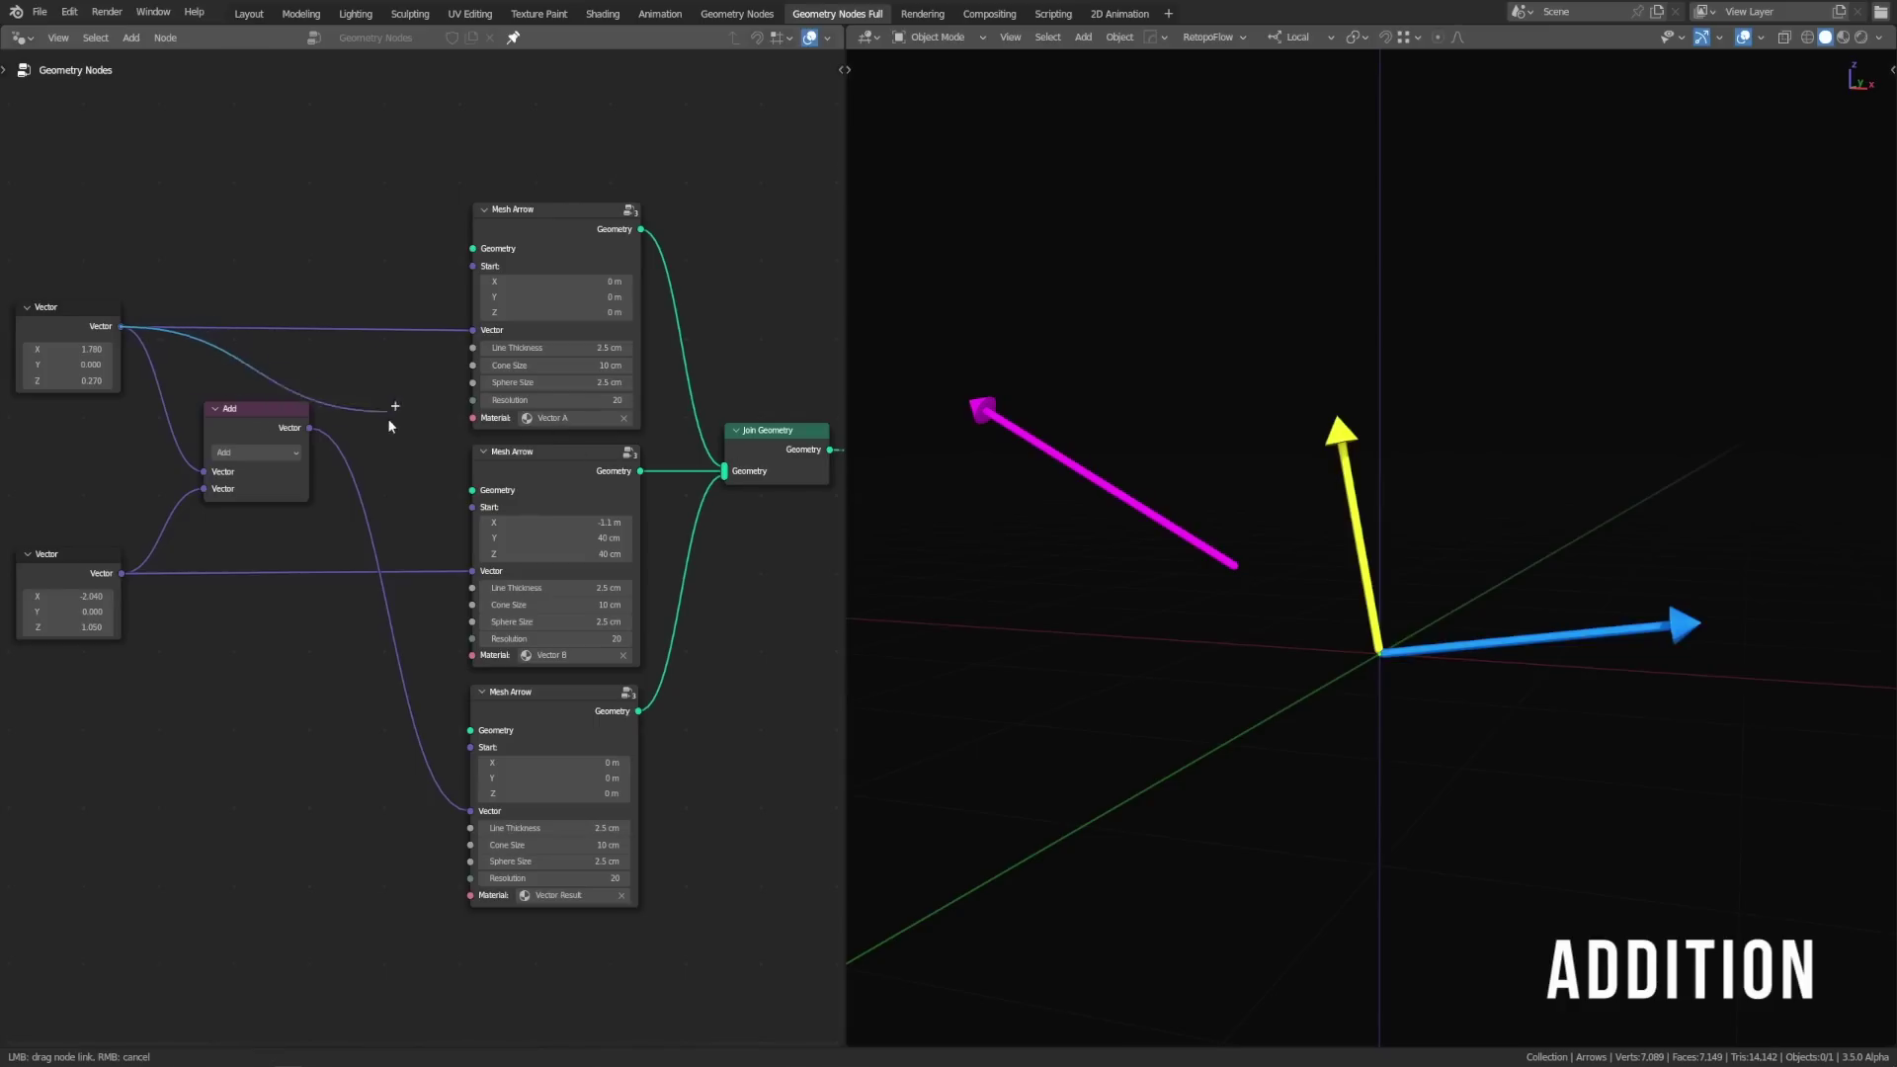
left_click_drag(441, 510, 470, 508)
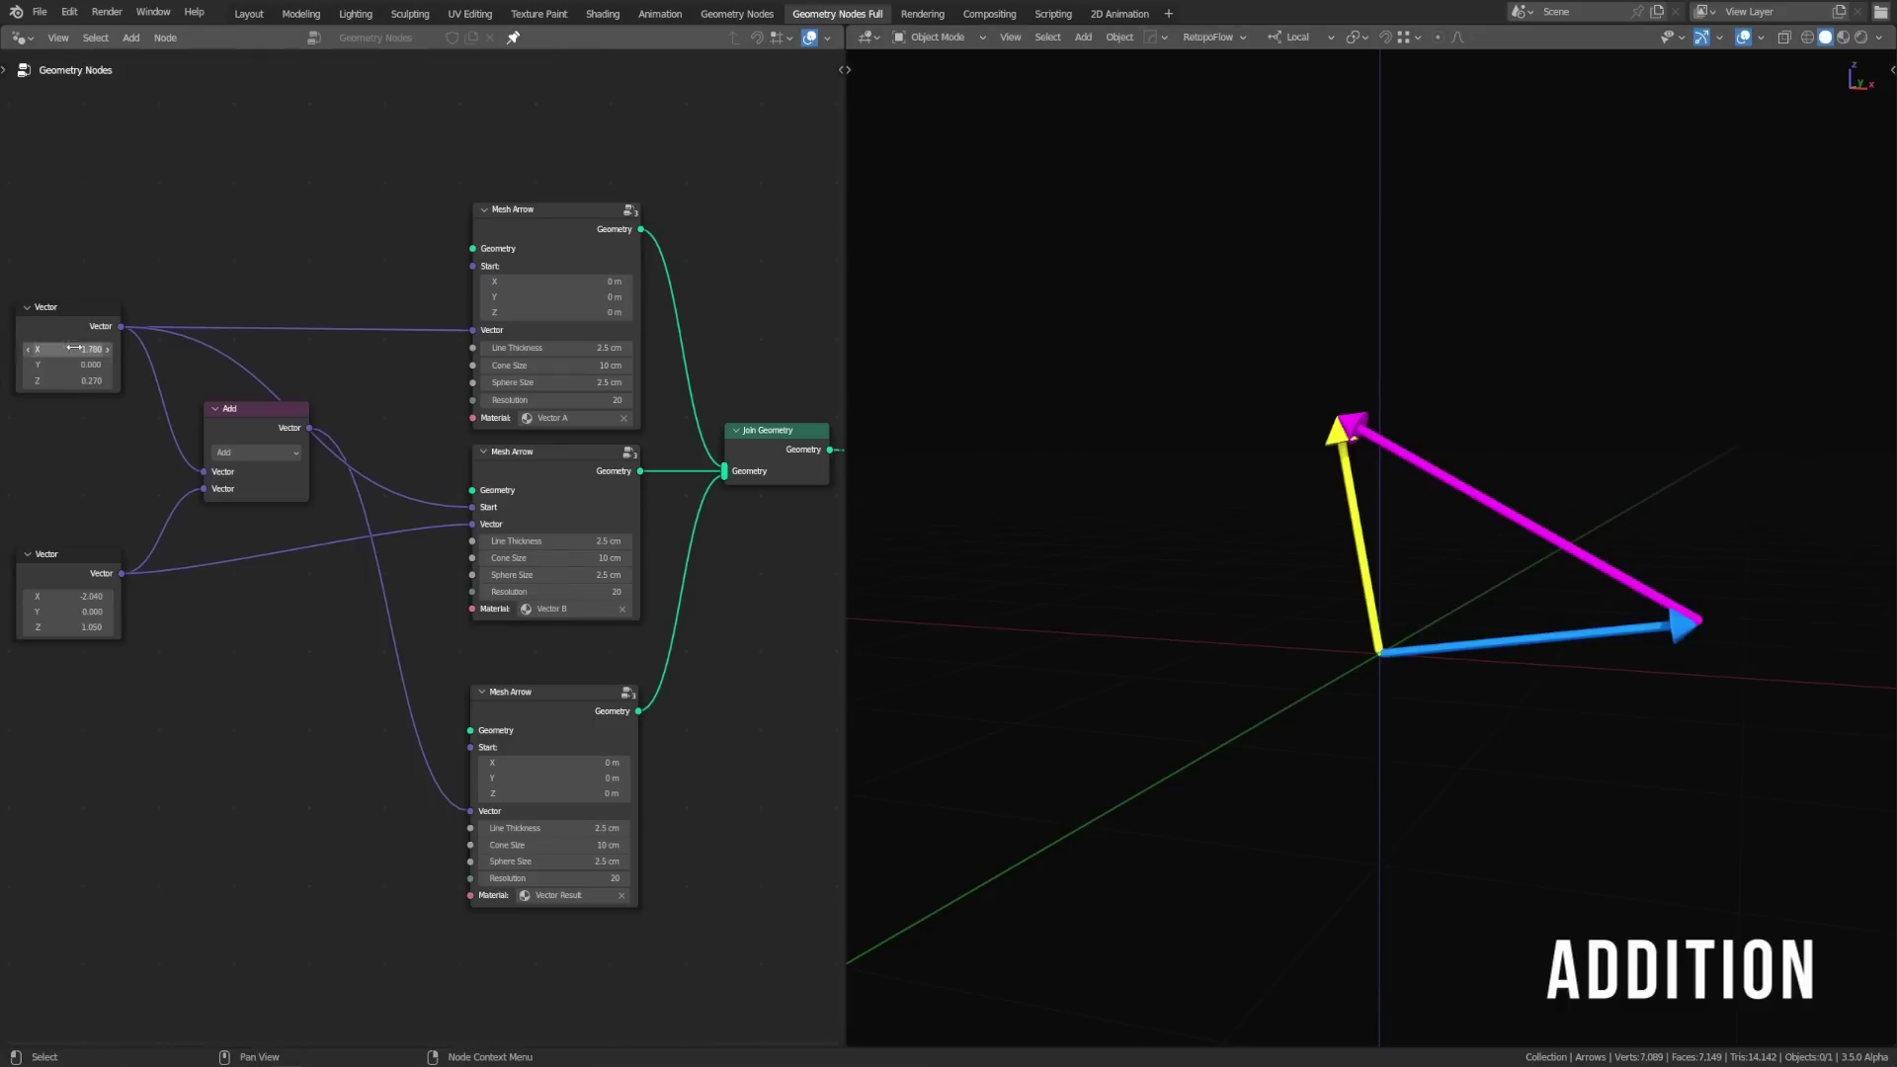
Step: Set the first vector to X 1.680 and Z 0.770, and adjust the second vector's components
left_click_drag(69, 349, 52, 493)
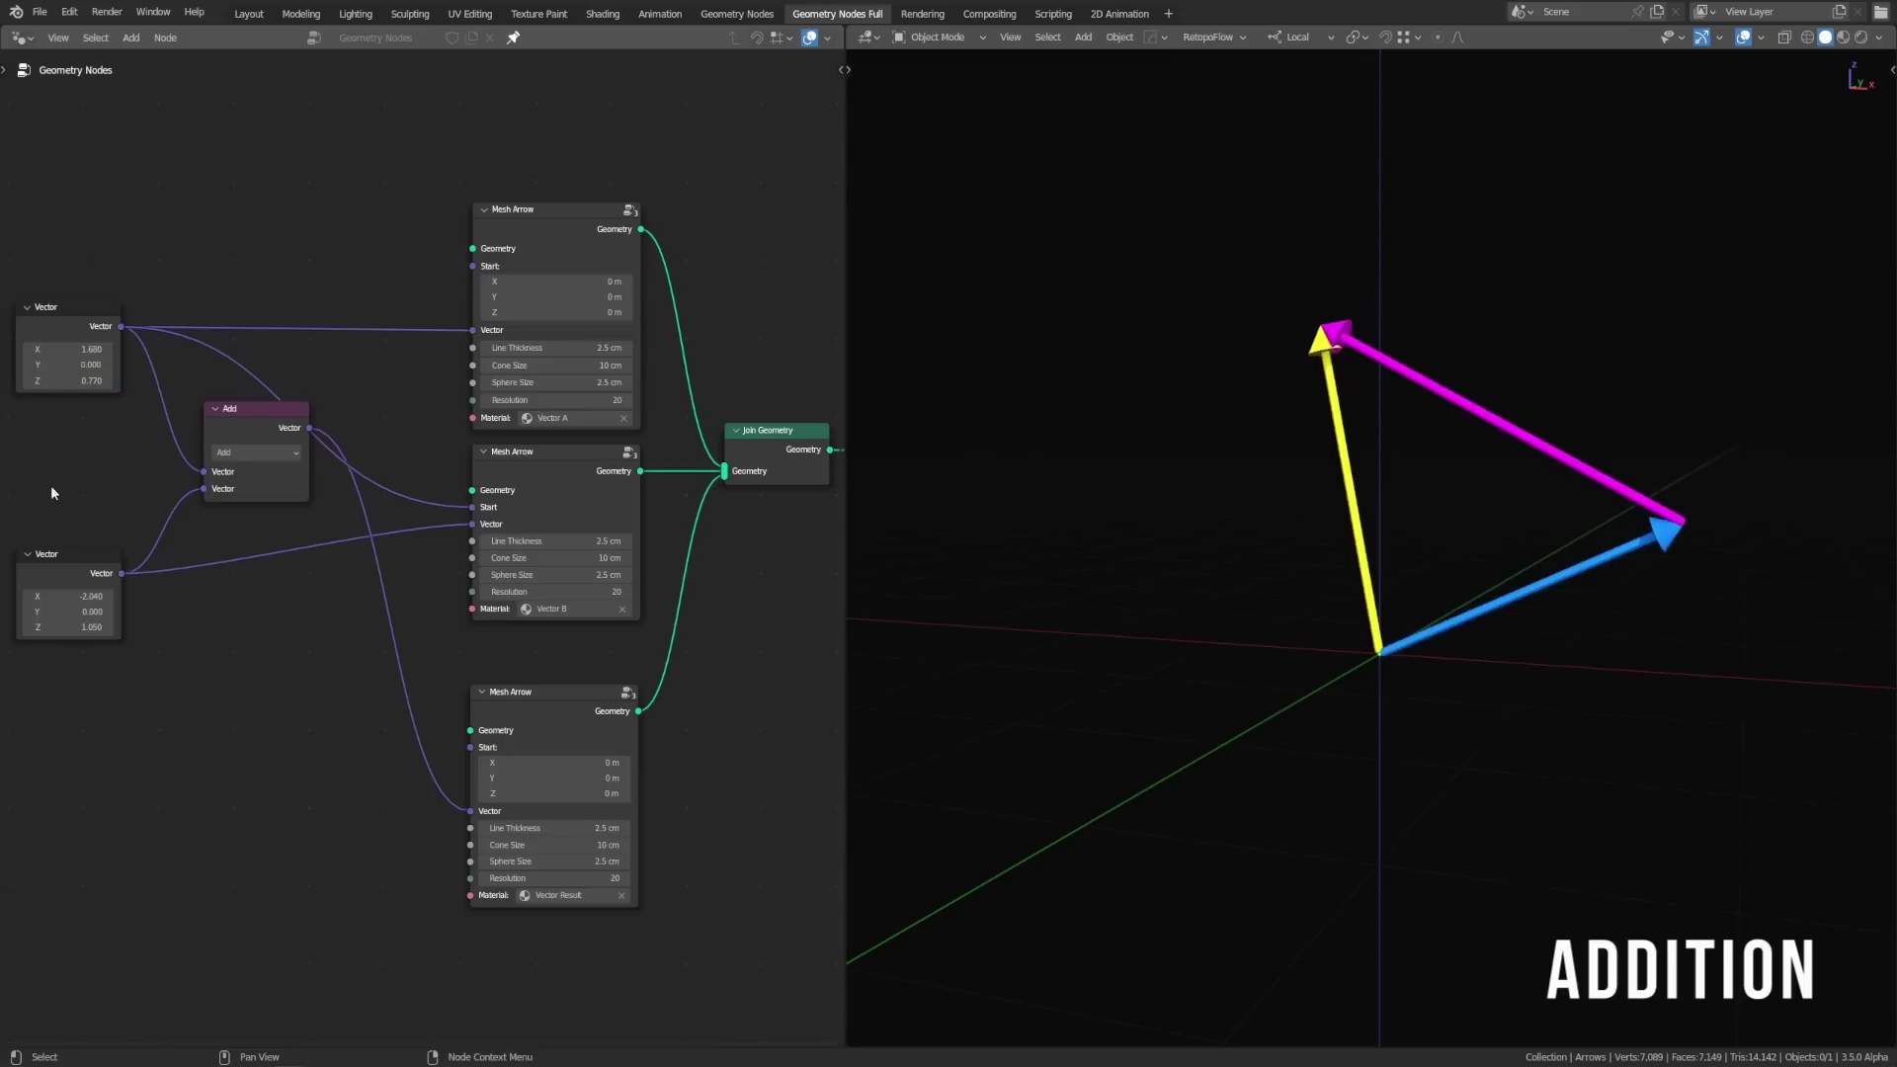
left_click_drag(58, 597, 94, 625)
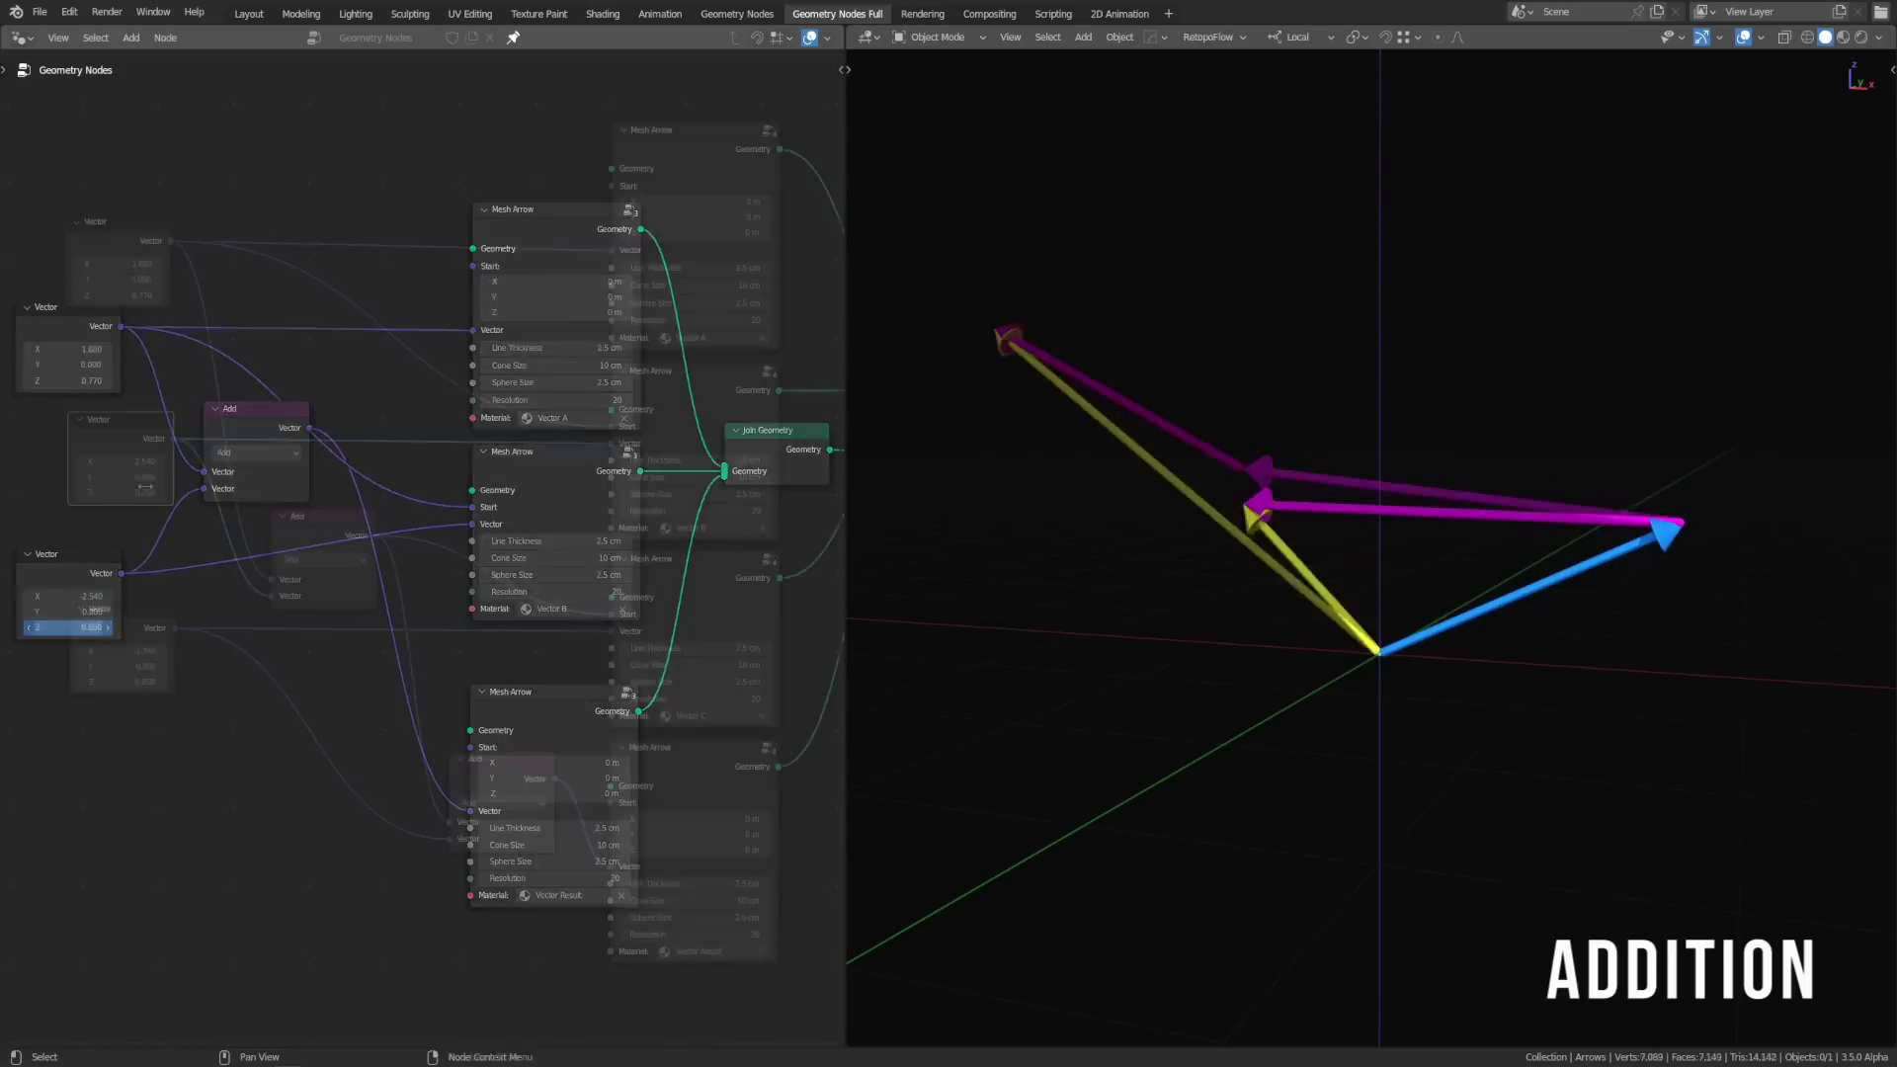
Step: Adjust the components of the three chained vectors in the three-vector addition setup
mouse_move(111, 651)
left_mouse_down()
mouse_move(128, 652)
mouse_move(94, 651)
mouse_move(139, 701)
mouse_move(89, 681)
left_mouse_up()
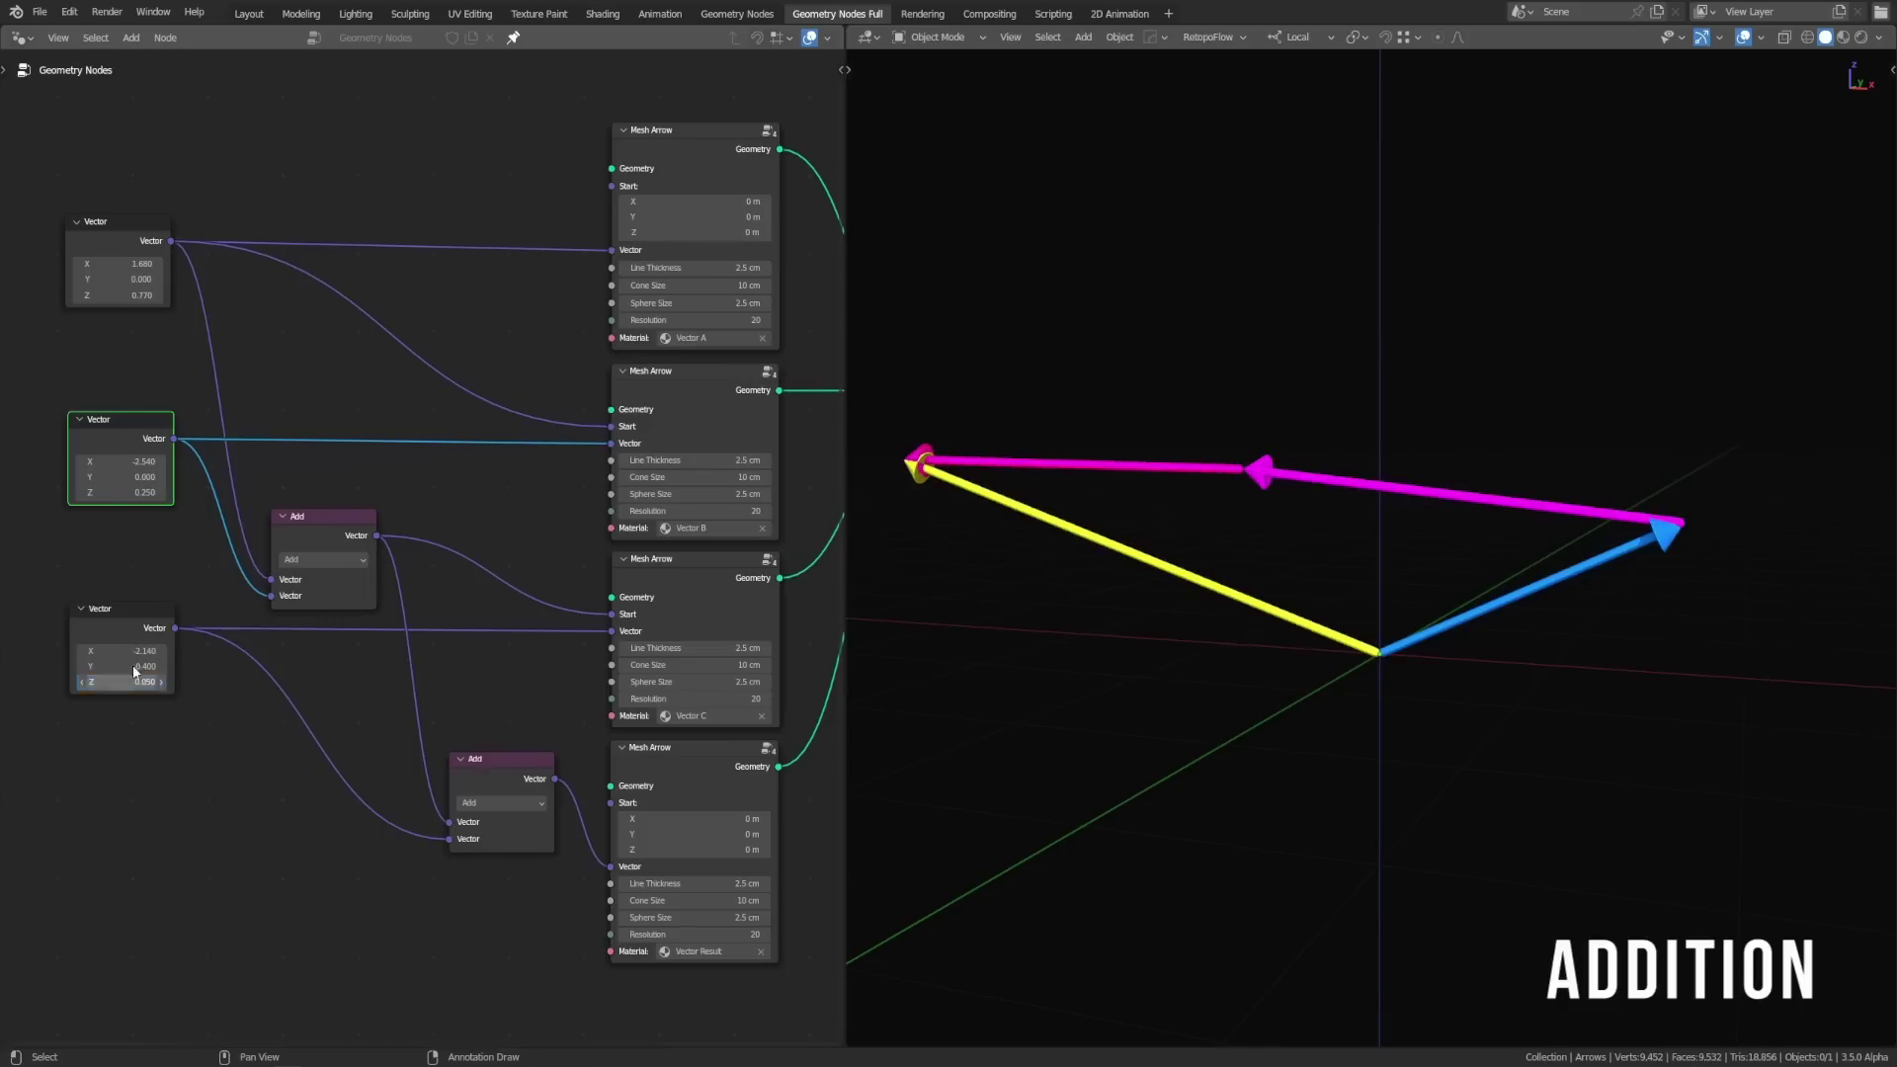
mouse_move(118, 492)
left_mouse_down()
mouse_move(148, 492)
mouse_move(118, 492)
left_mouse_up()
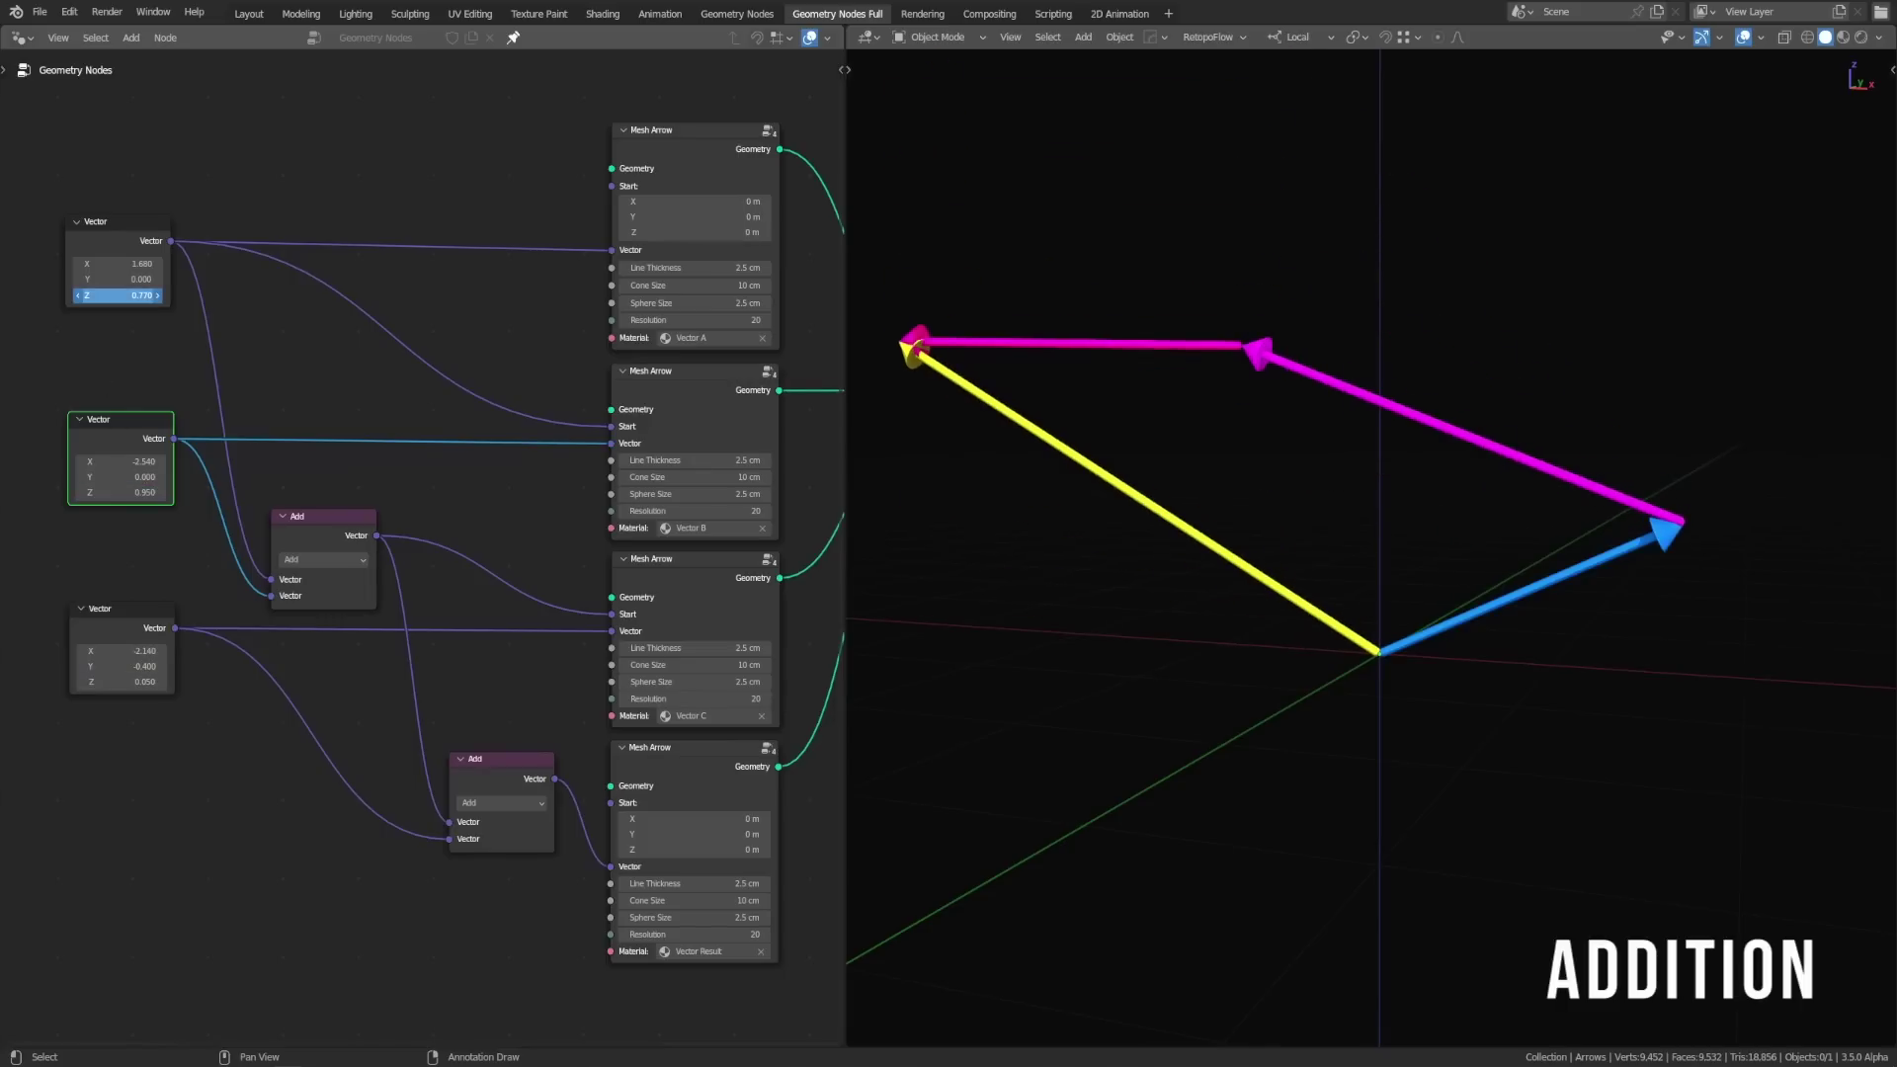
left_click_drag(119, 295, 89, 296)
mouse_move(120, 477)
left_mouse_down()
mouse_move(154, 478)
mouse_move(148, 461)
left_mouse_up()
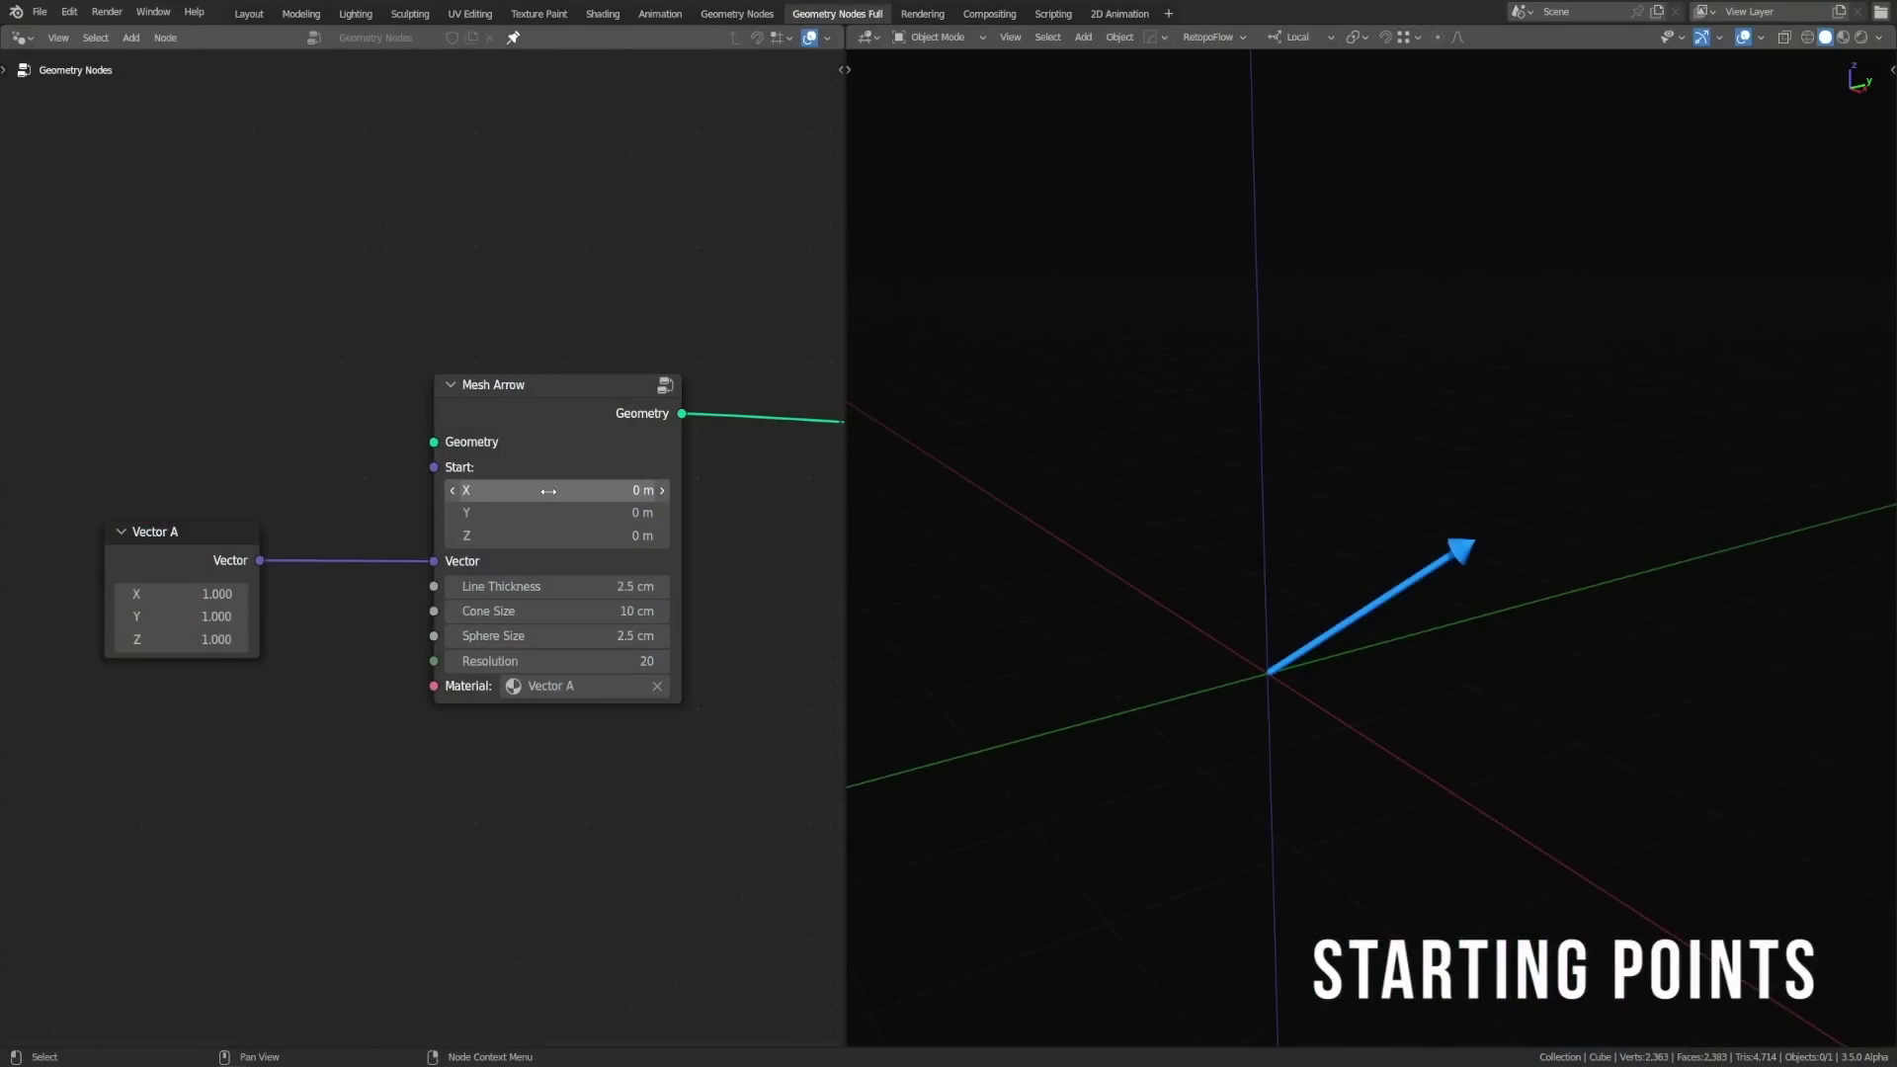
Step: Set the single arrow's Start to X 60 cm, Y -1.4 m and Z 1.3 m
mouse_move(549, 491)
left_mouse_down()
mouse_move(603, 491)
mouse_move(490, 491)
mouse_move(602, 510)
mouse_move(558, 534)
mouse_move(627, 534)
mouse_move(470, 491)
mouse_move(608, 491)
mouse_move(533, 513)
left_mouse_up()
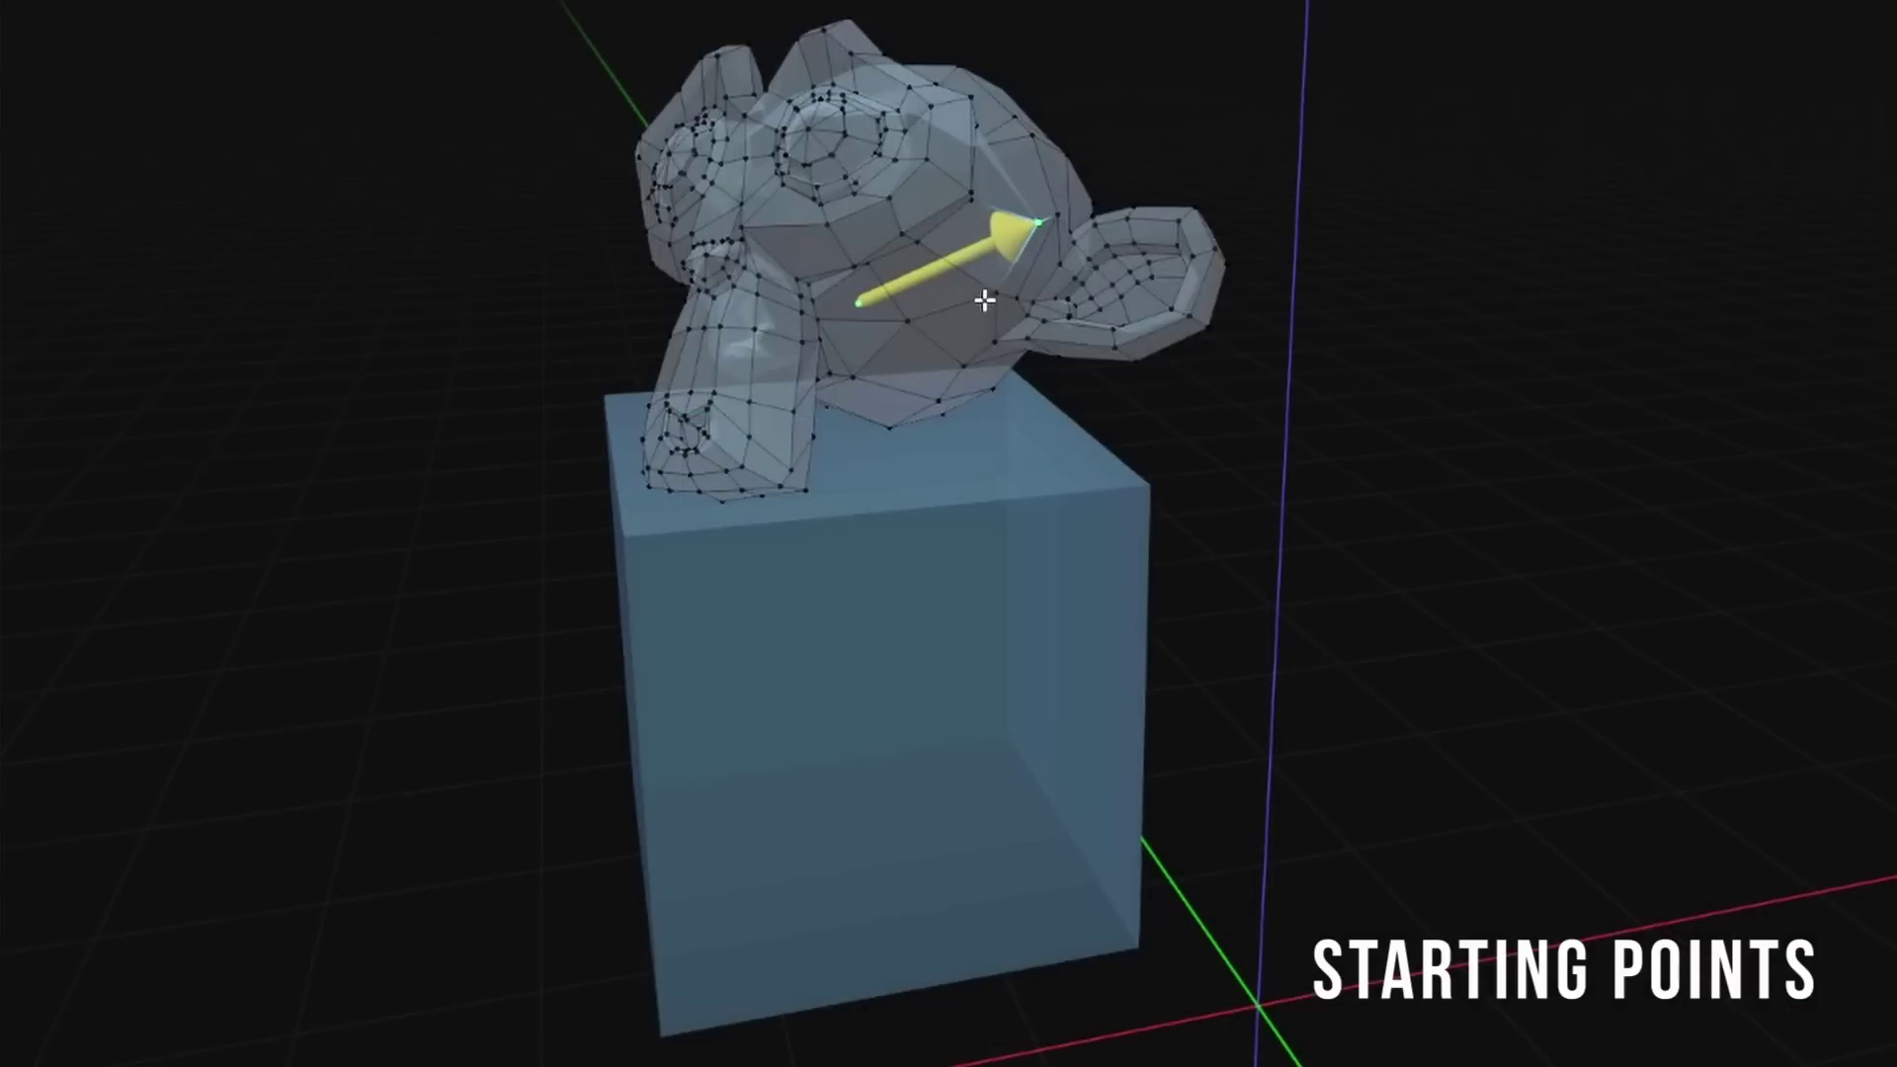
Step: Select the monkey head above the cube
left_click(986, 298)
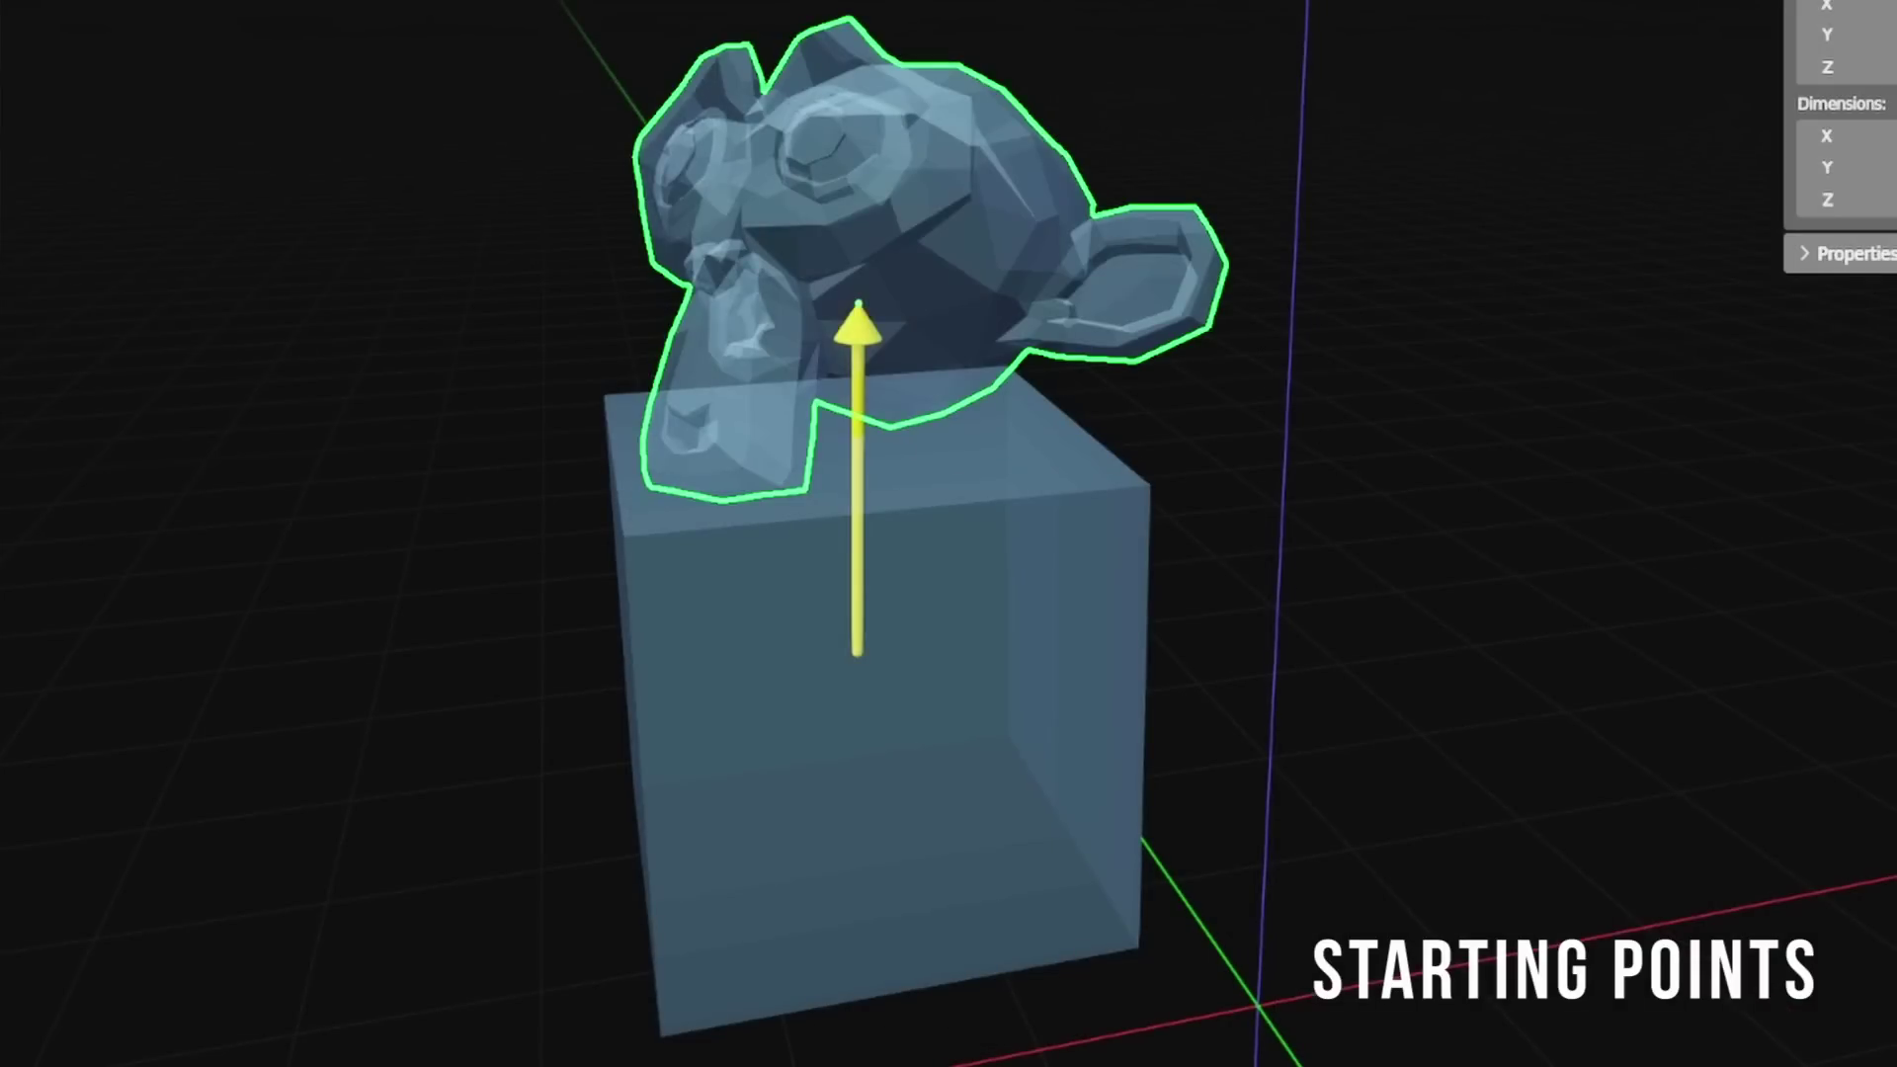
left_click(1017, 564)
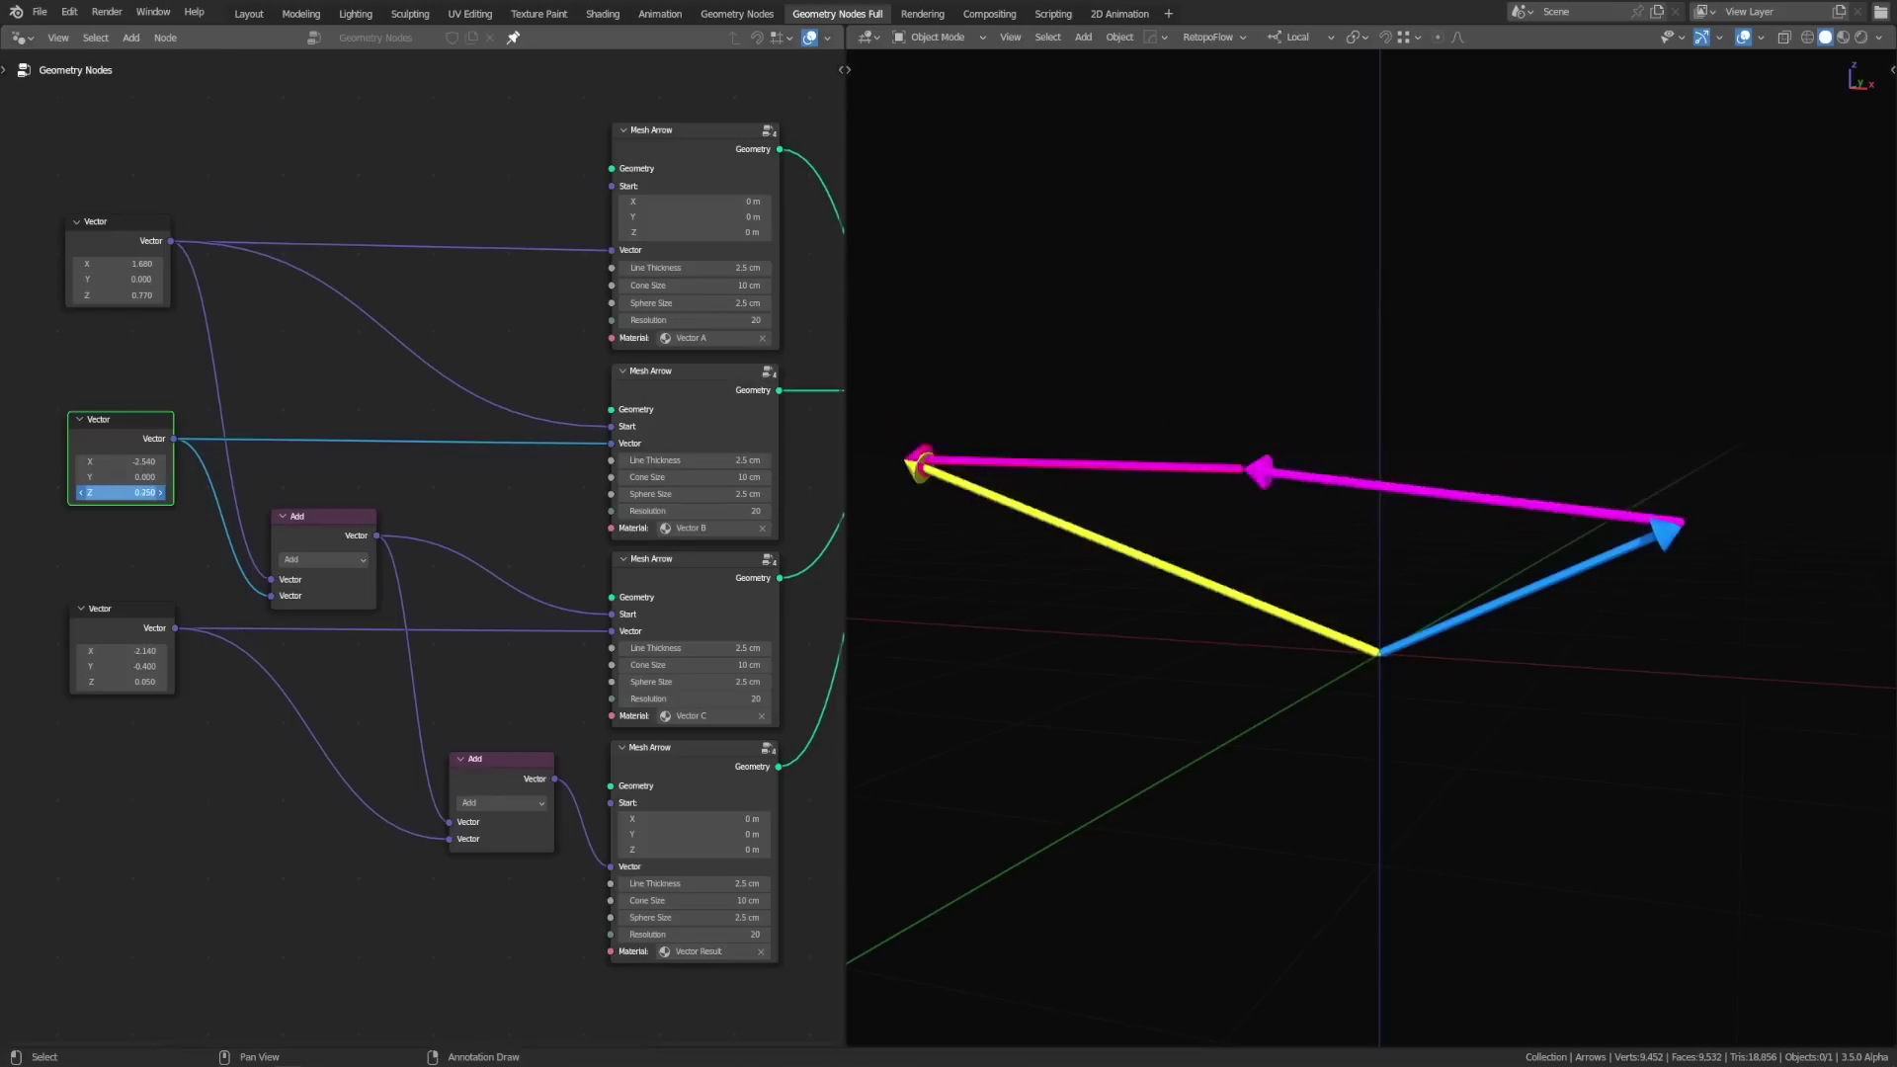
Step: Set the first vector's Z to 0.370, and adjust the second vector's X and Y and the third vector's X
left_click_drag(118, 493, 119, 492)
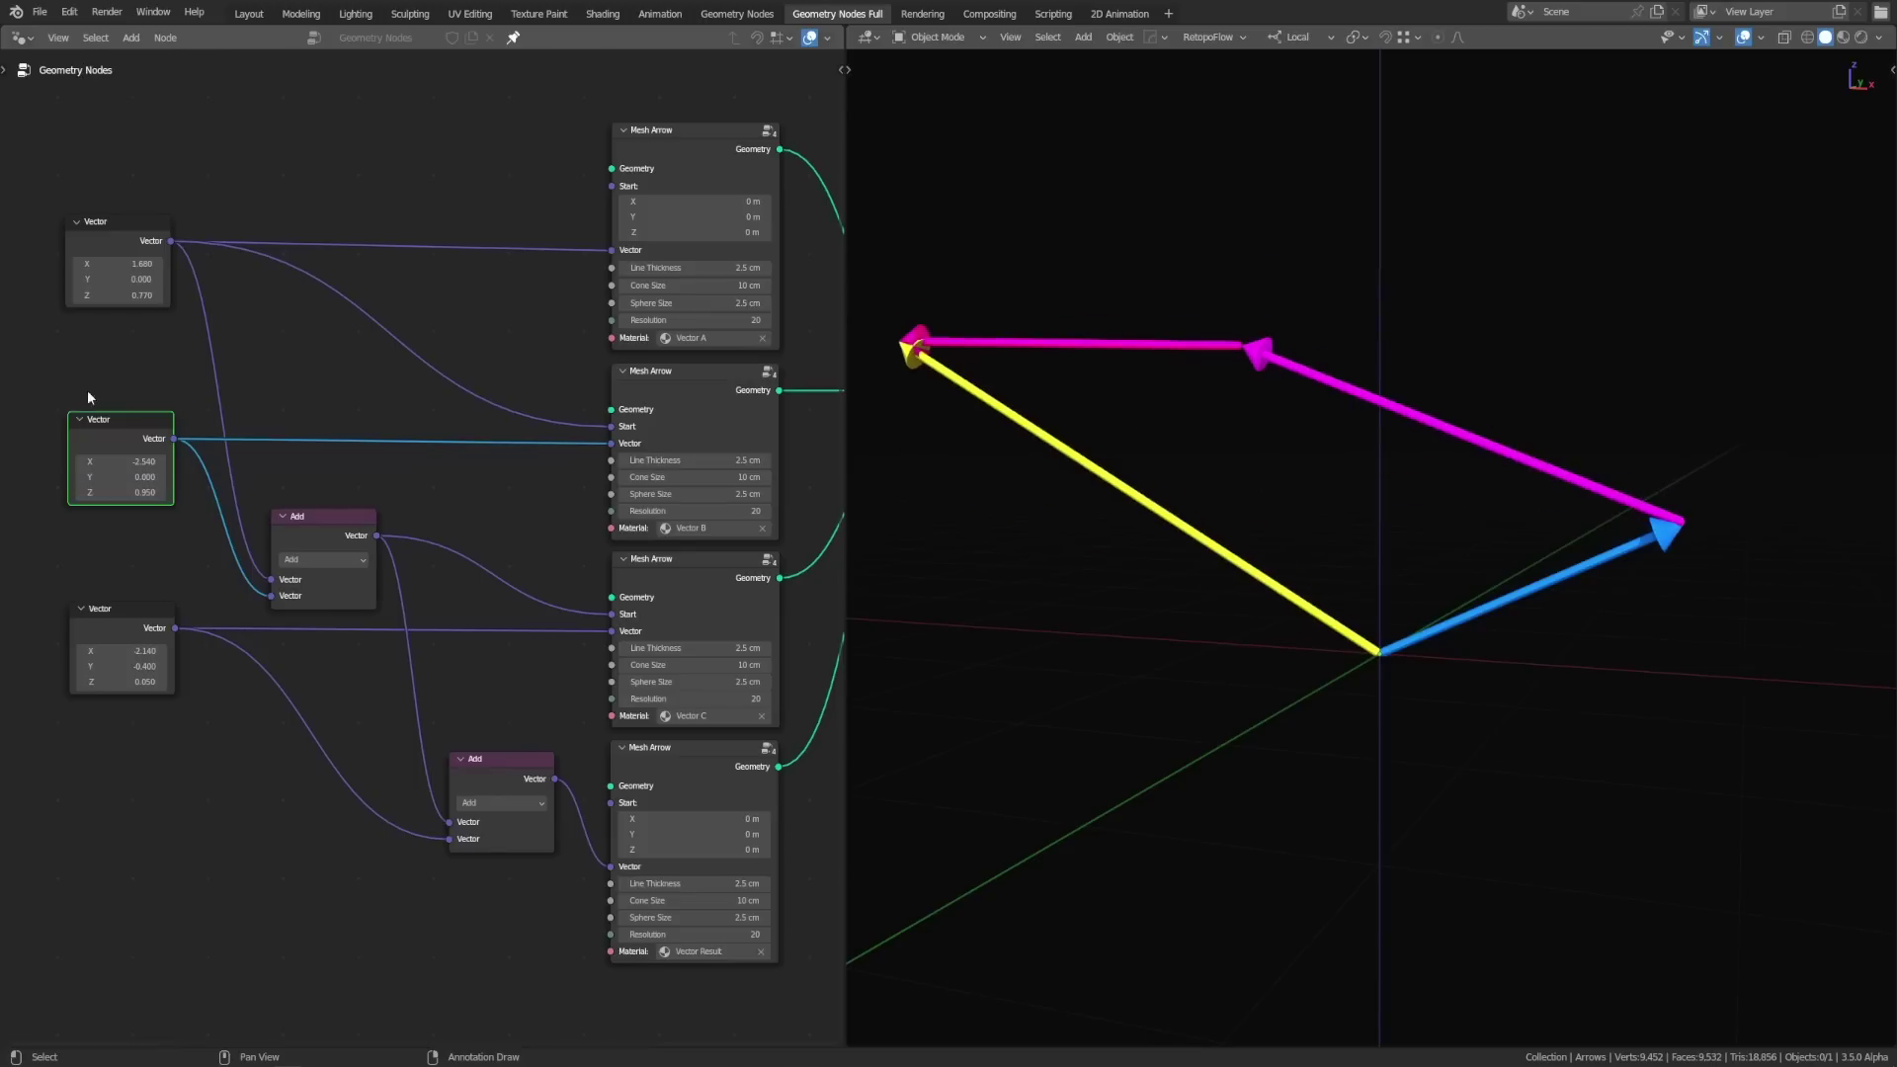
left_click_drag(118, 295, 119, 295)
left_click_drag(120, 476, 123, 461)
left_click_drag(123, 652, 123, 652, "shift")
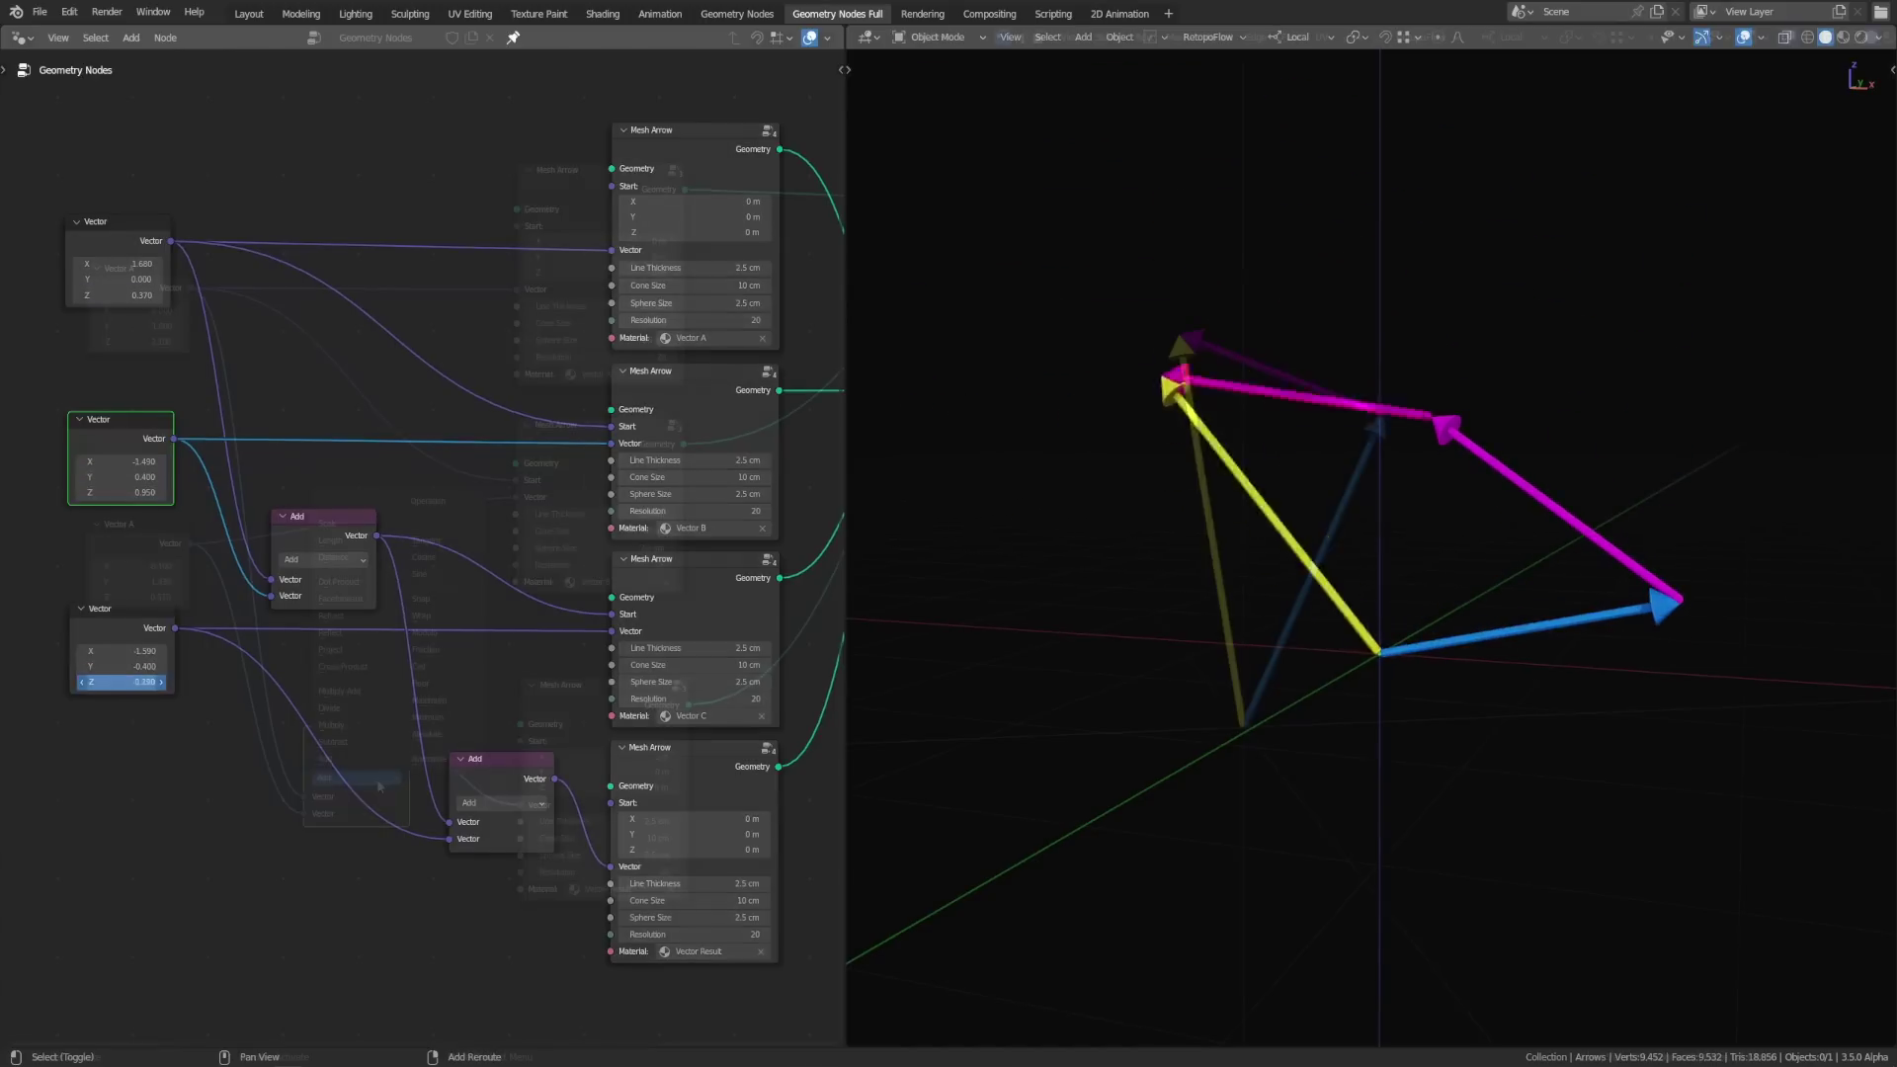
Step: Change the math node between the two vectors and the Vector Result arrow to Subtract
left_click(373, 776)
left_click(367, 743)
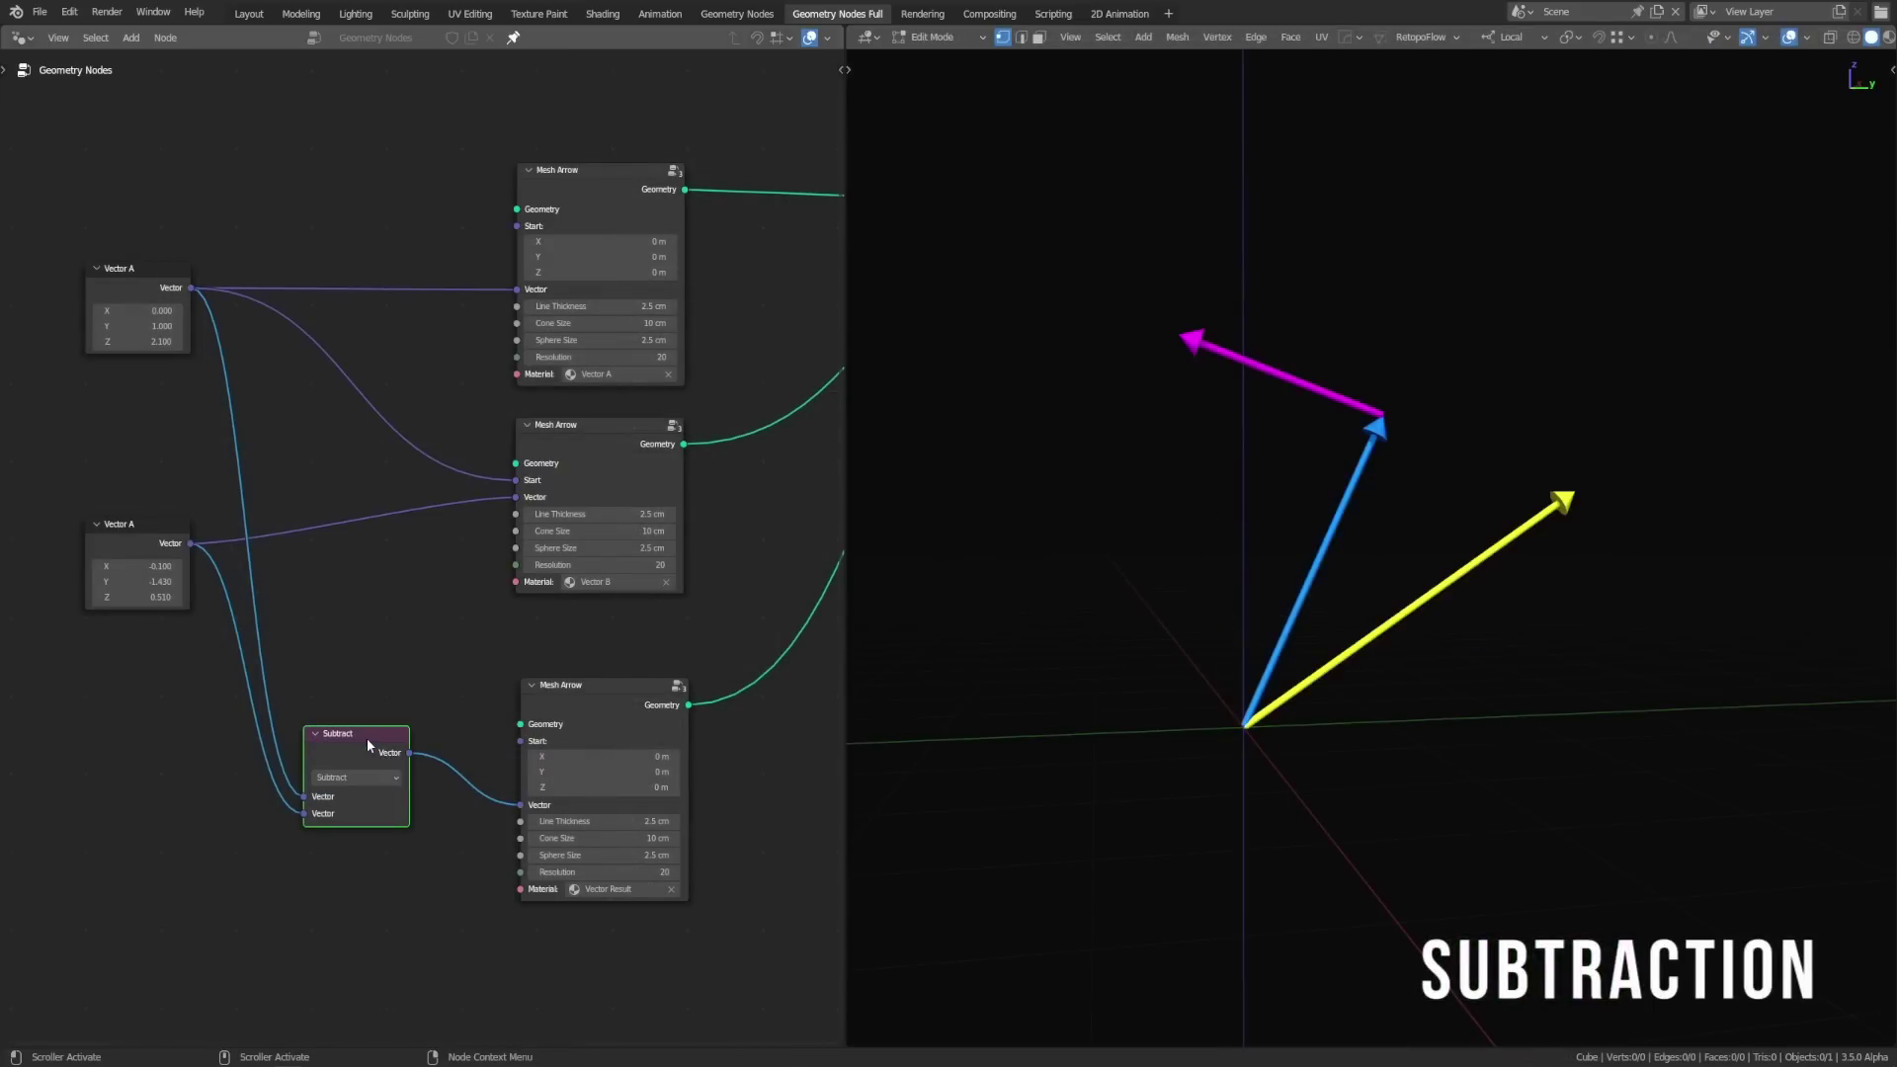
Step: Duplicate the Subtract node onto the link between the second vector and the Vector B arrow, and change the copy to Multiply
key("shift+d")
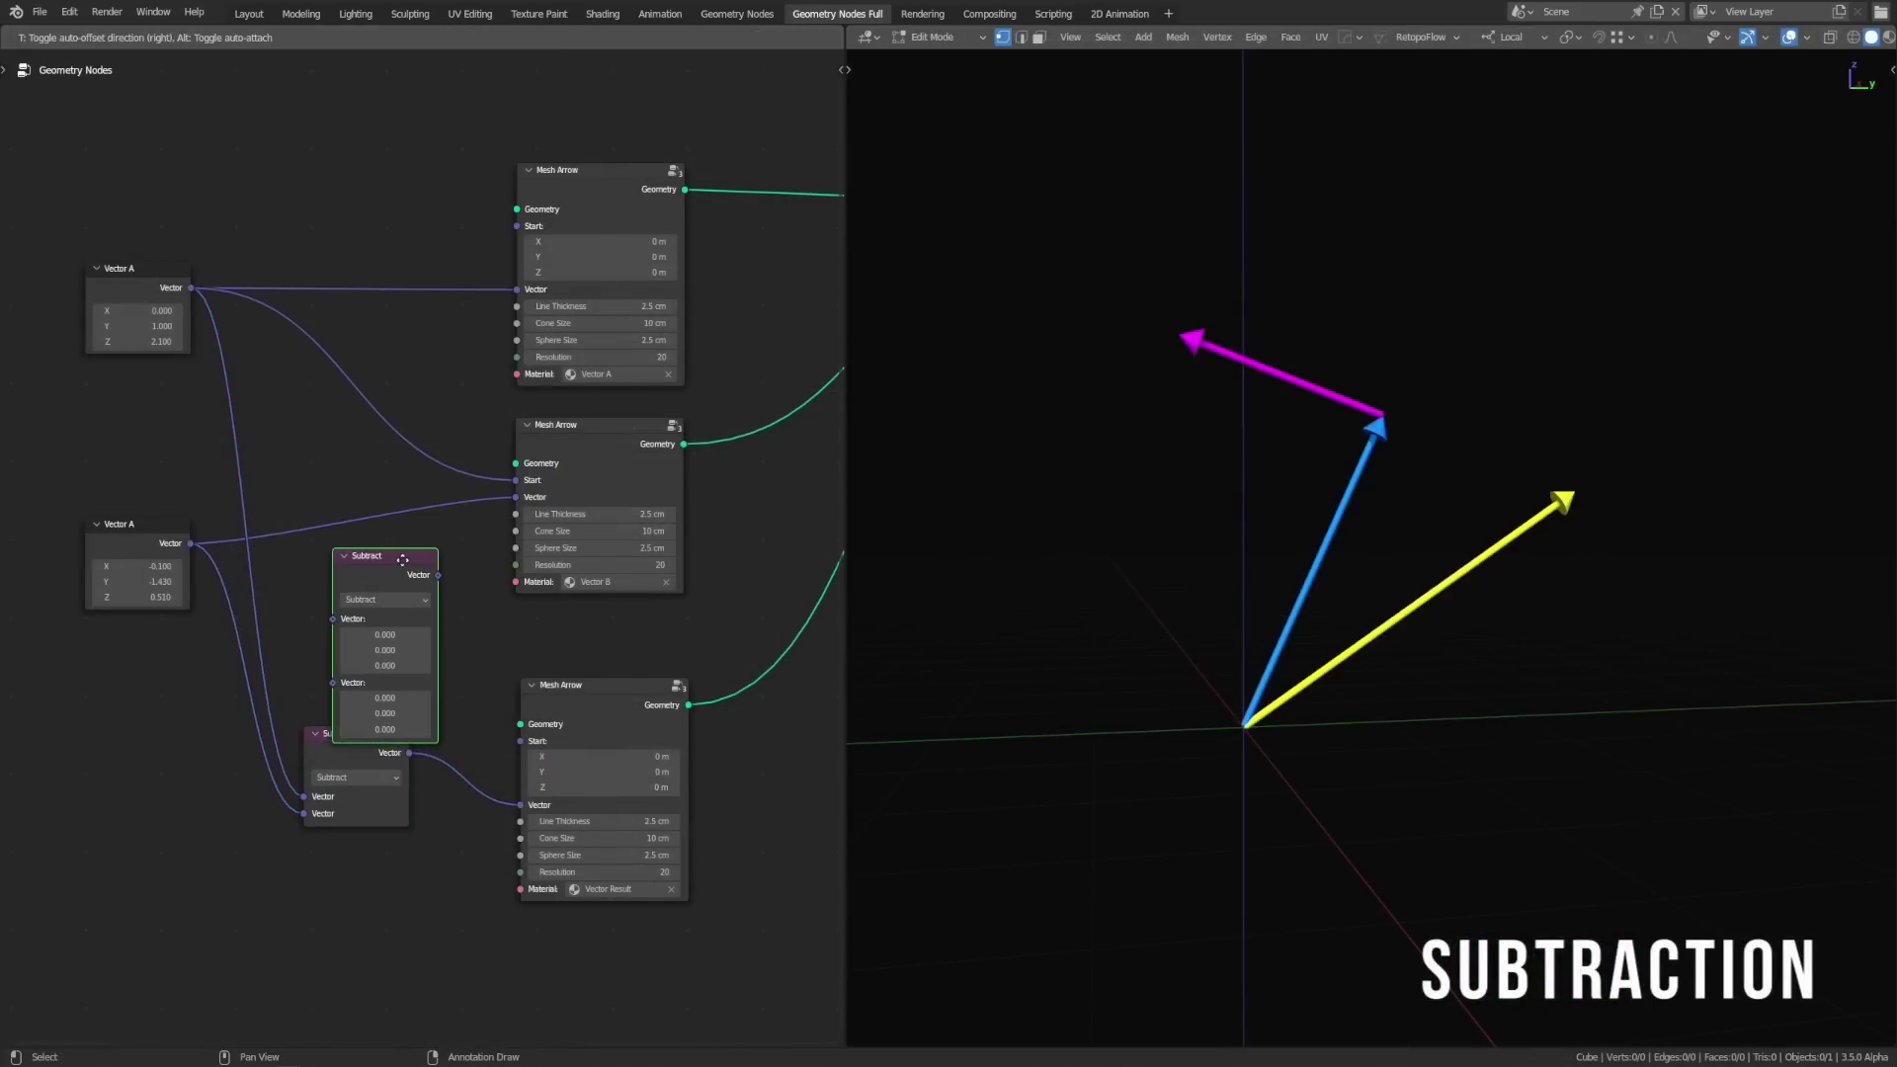
left_click(411, 567)
left_click(386, 600)
left_click(377, 657)
Step: Set all three components of the Multiply node's second vector to -1
left_click_drag(384, 576, 366, 622)
type("-1")
key("Return")
left_click(444, 665)
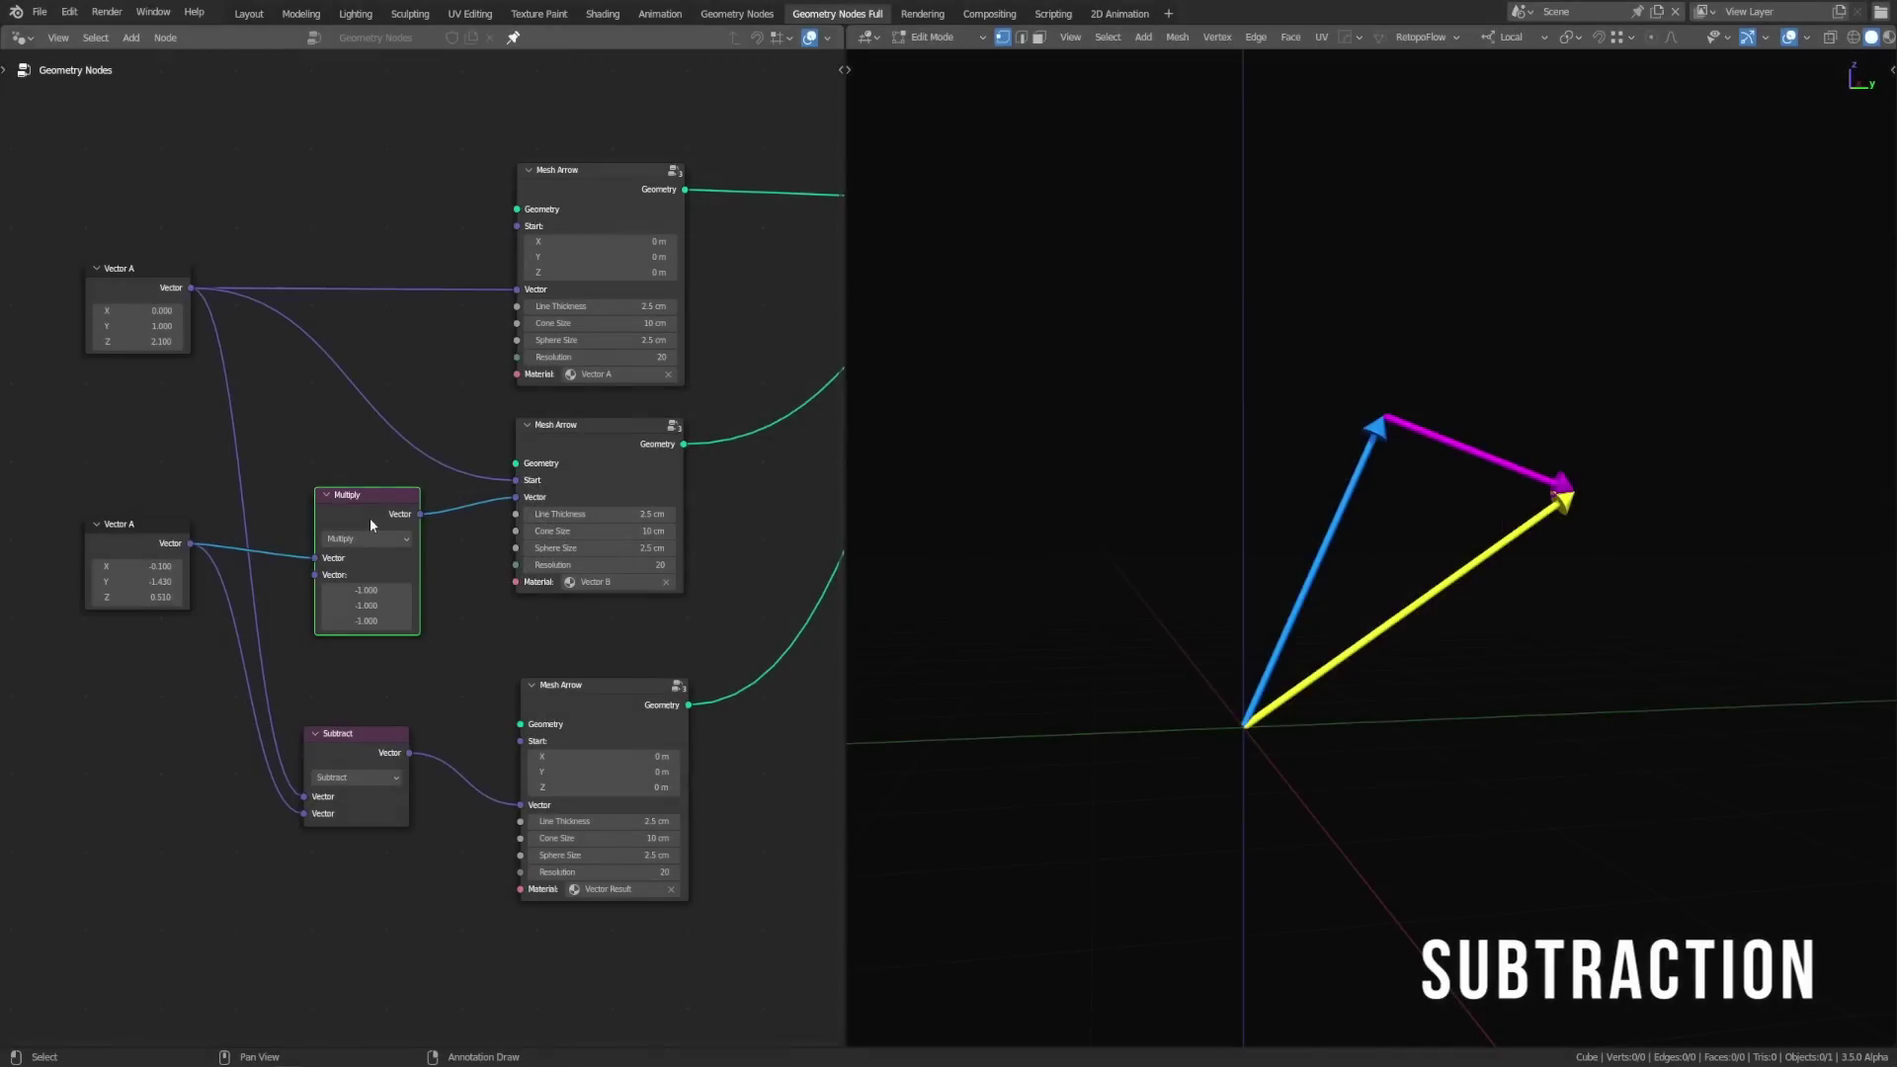
Step: Mute the Multiply node and adjust the second vector's components
key("m")
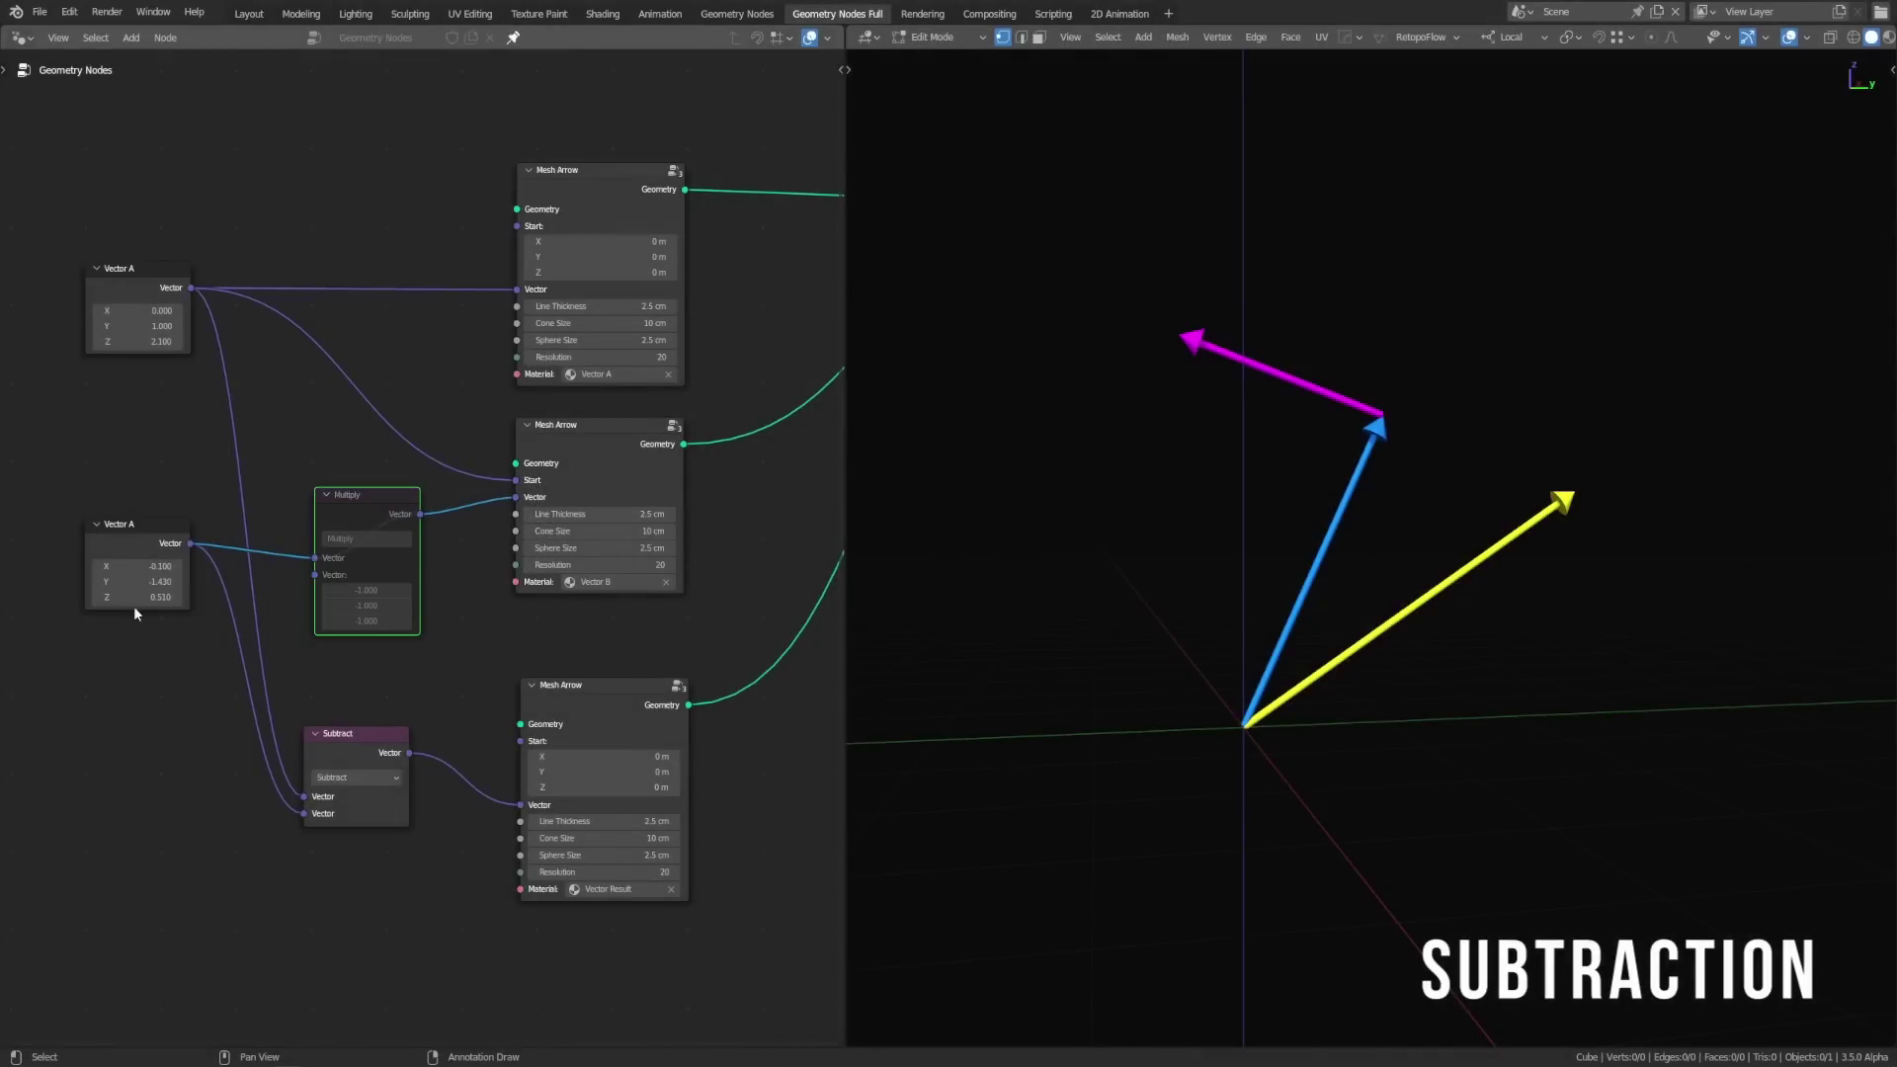
left_click_drag(134, 598, 84, 582)
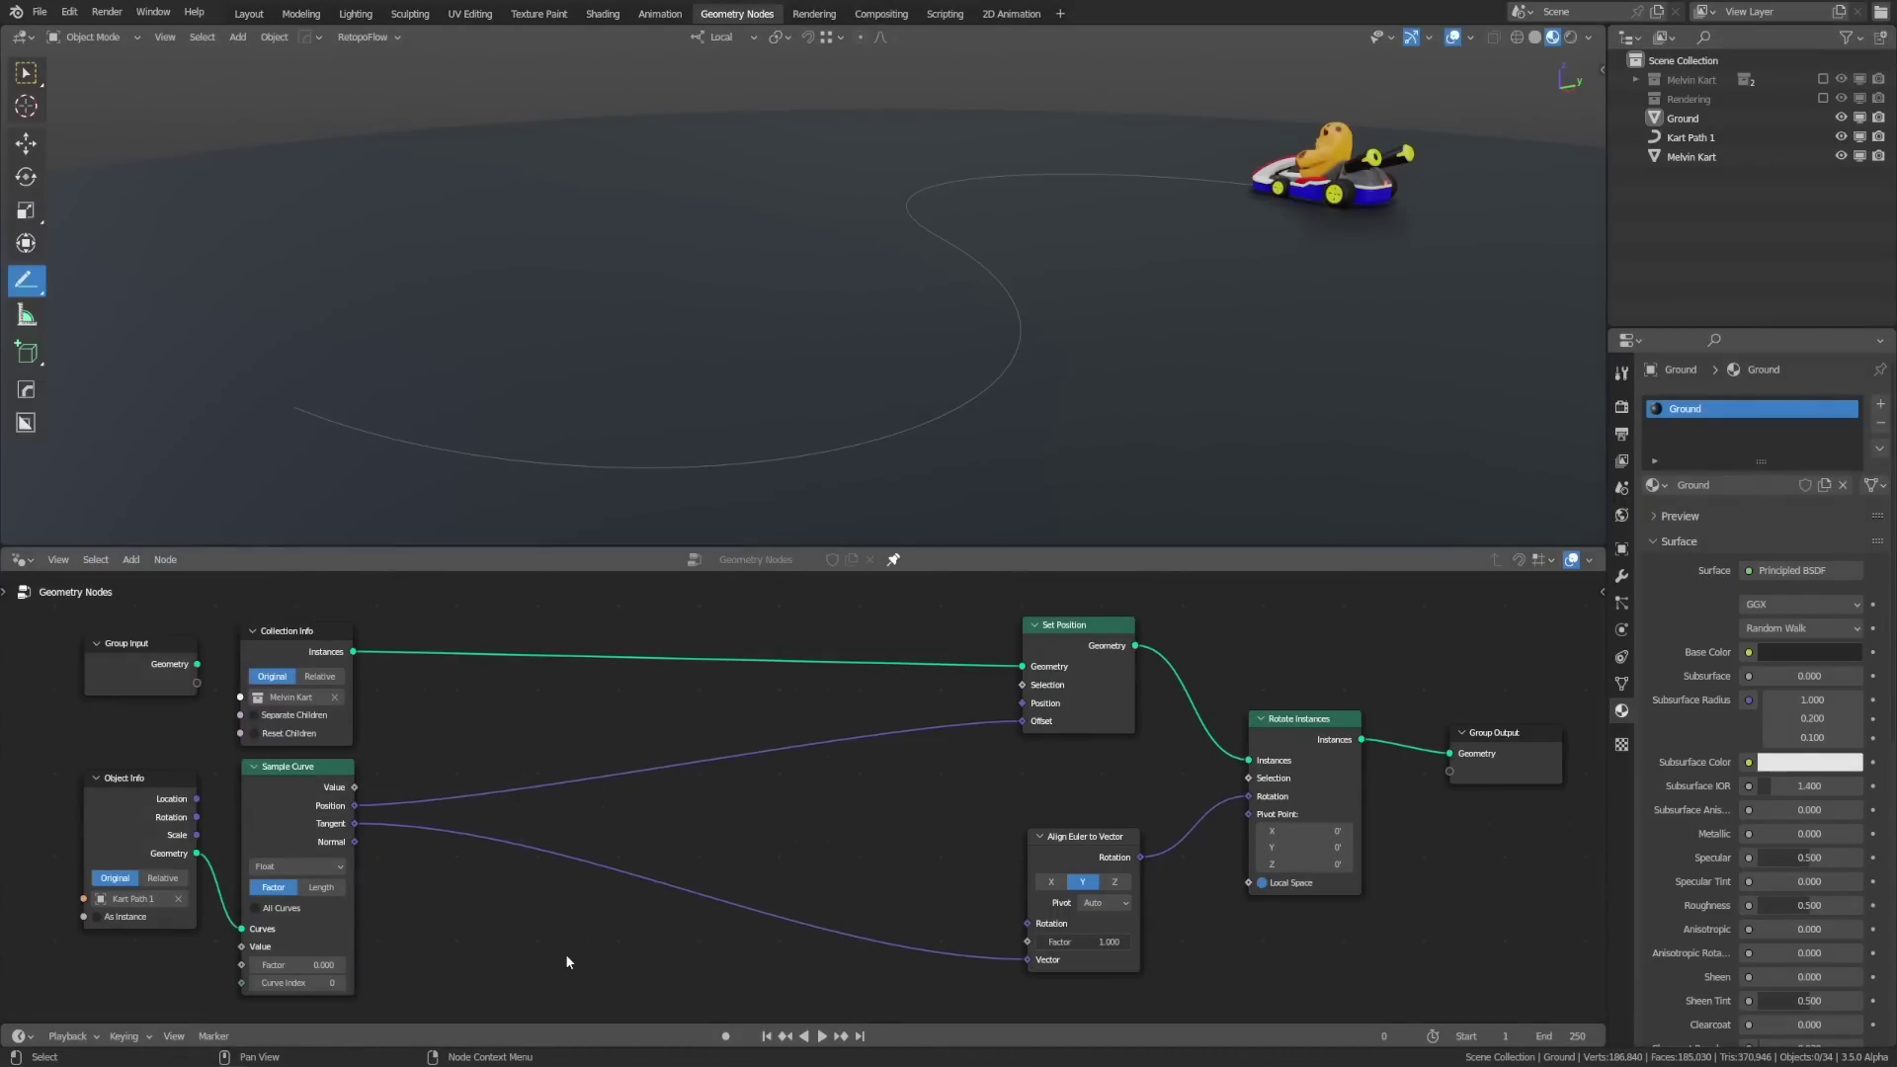
Step: Move the kart along its path by setting the Sample Curve factor to 0.680
mouse_move(296, 964)
left_mouse_down()
mouse_move(390, 965)
mouse_move(255, 964)
mouse_move(317, 965)
left_mouse_up()
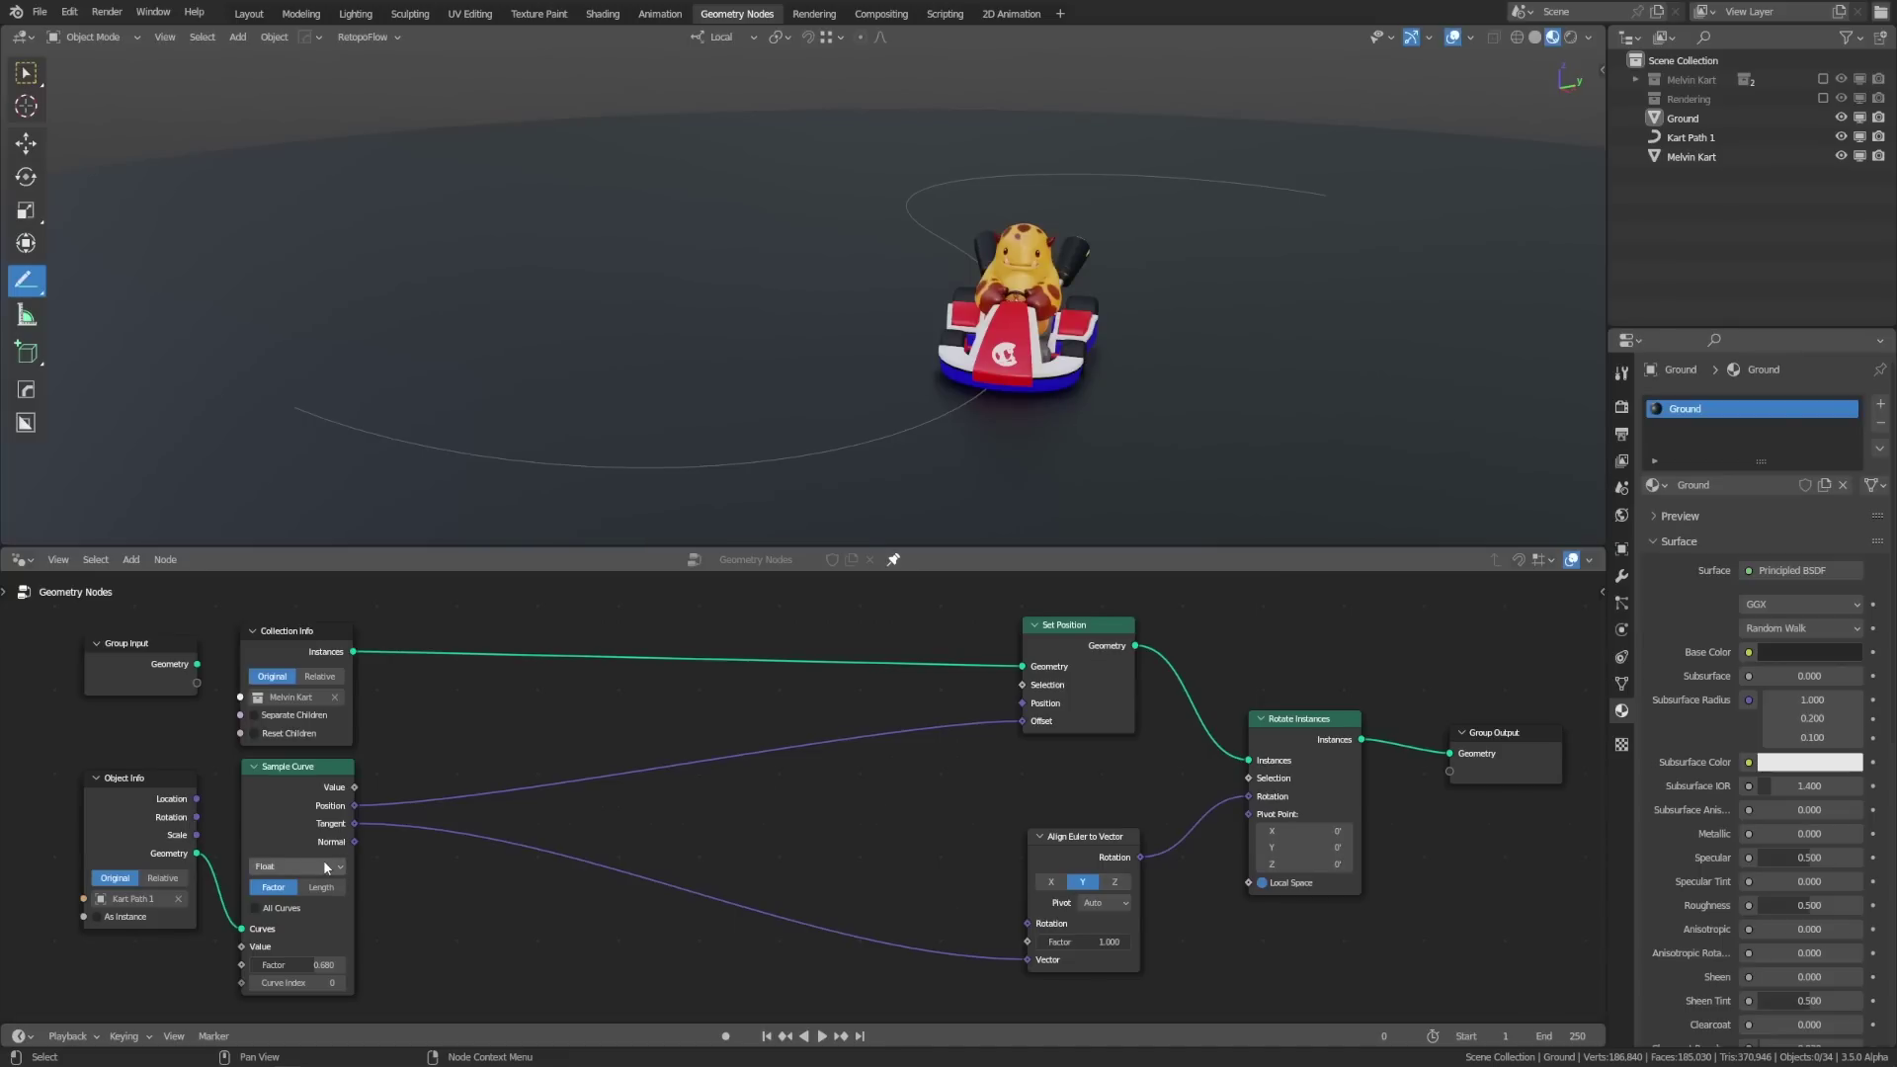
Step: Duplicate the Set Position node onto the link after Collection Info and set the copy's X offset to -3.2 feet
left_click(1078, 630)
key("shift+d")
left_click(772, 619)
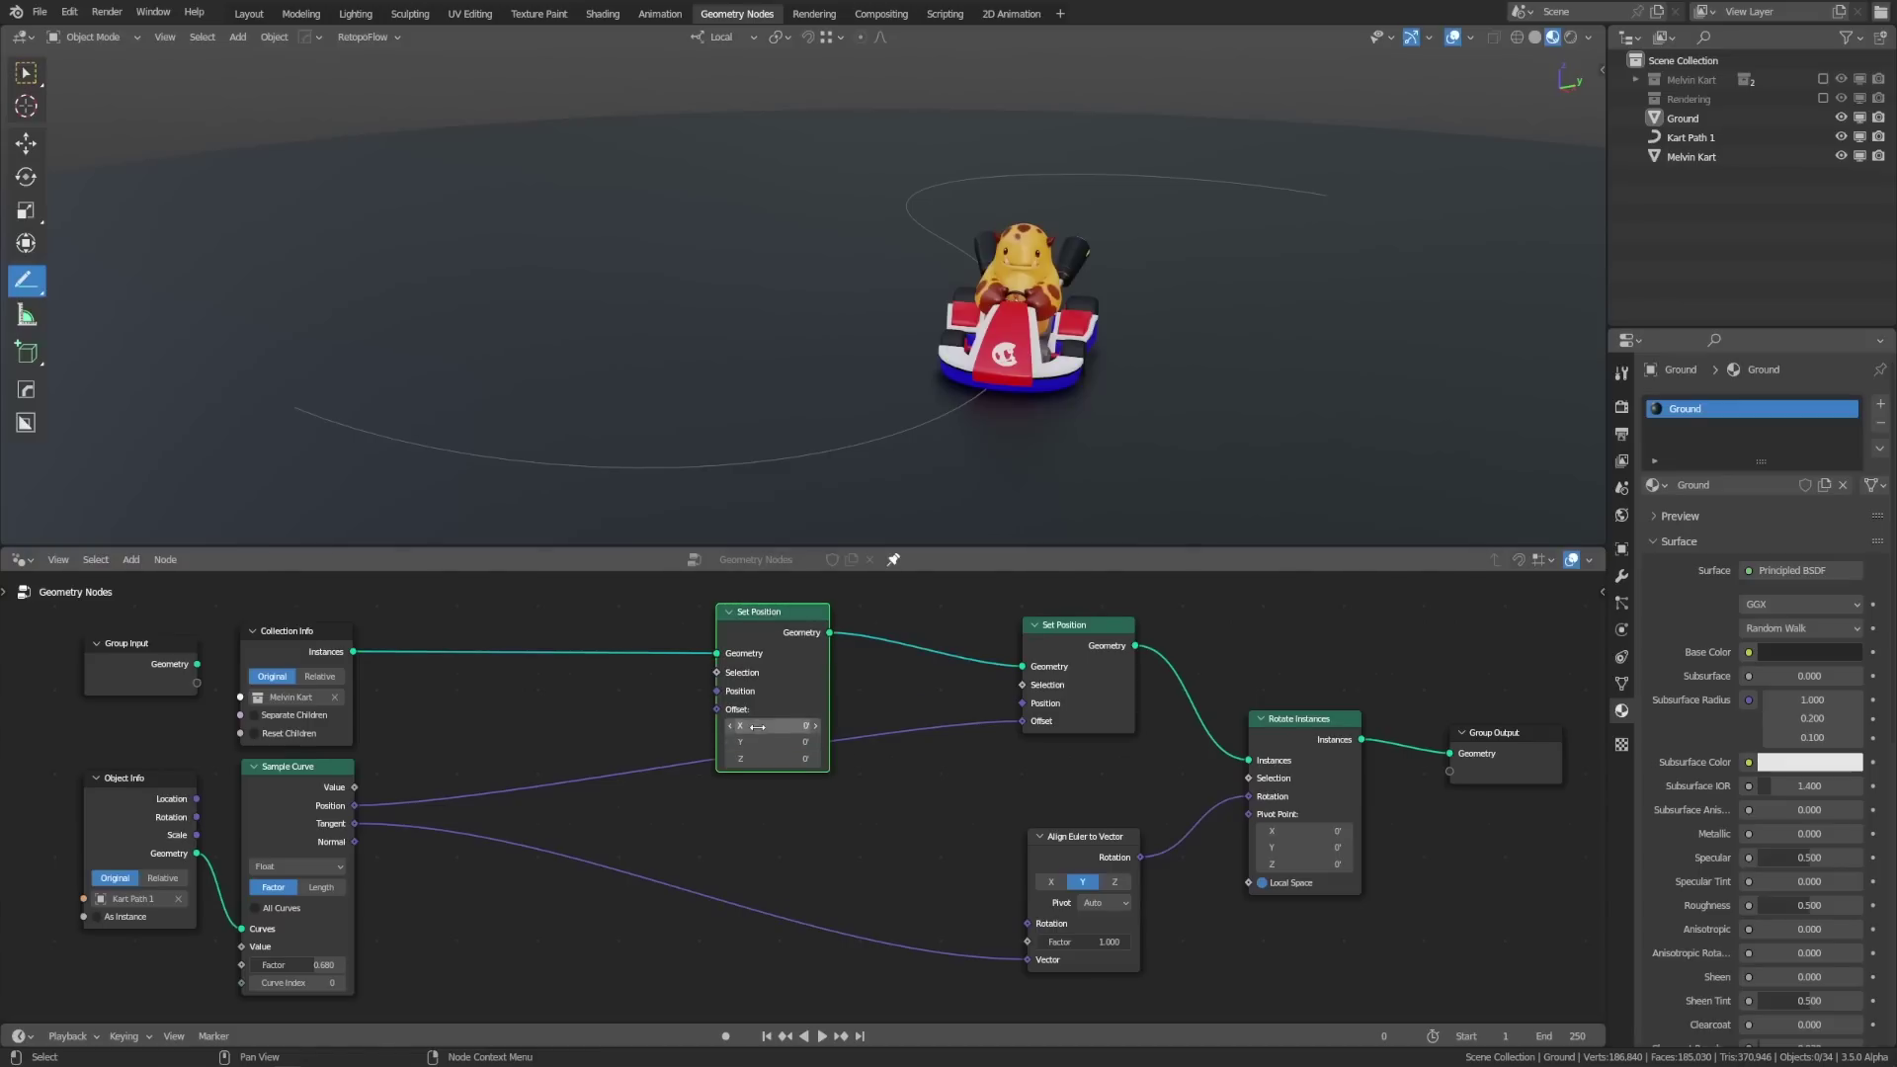
left_click_drag(758, 727, 672, 727)
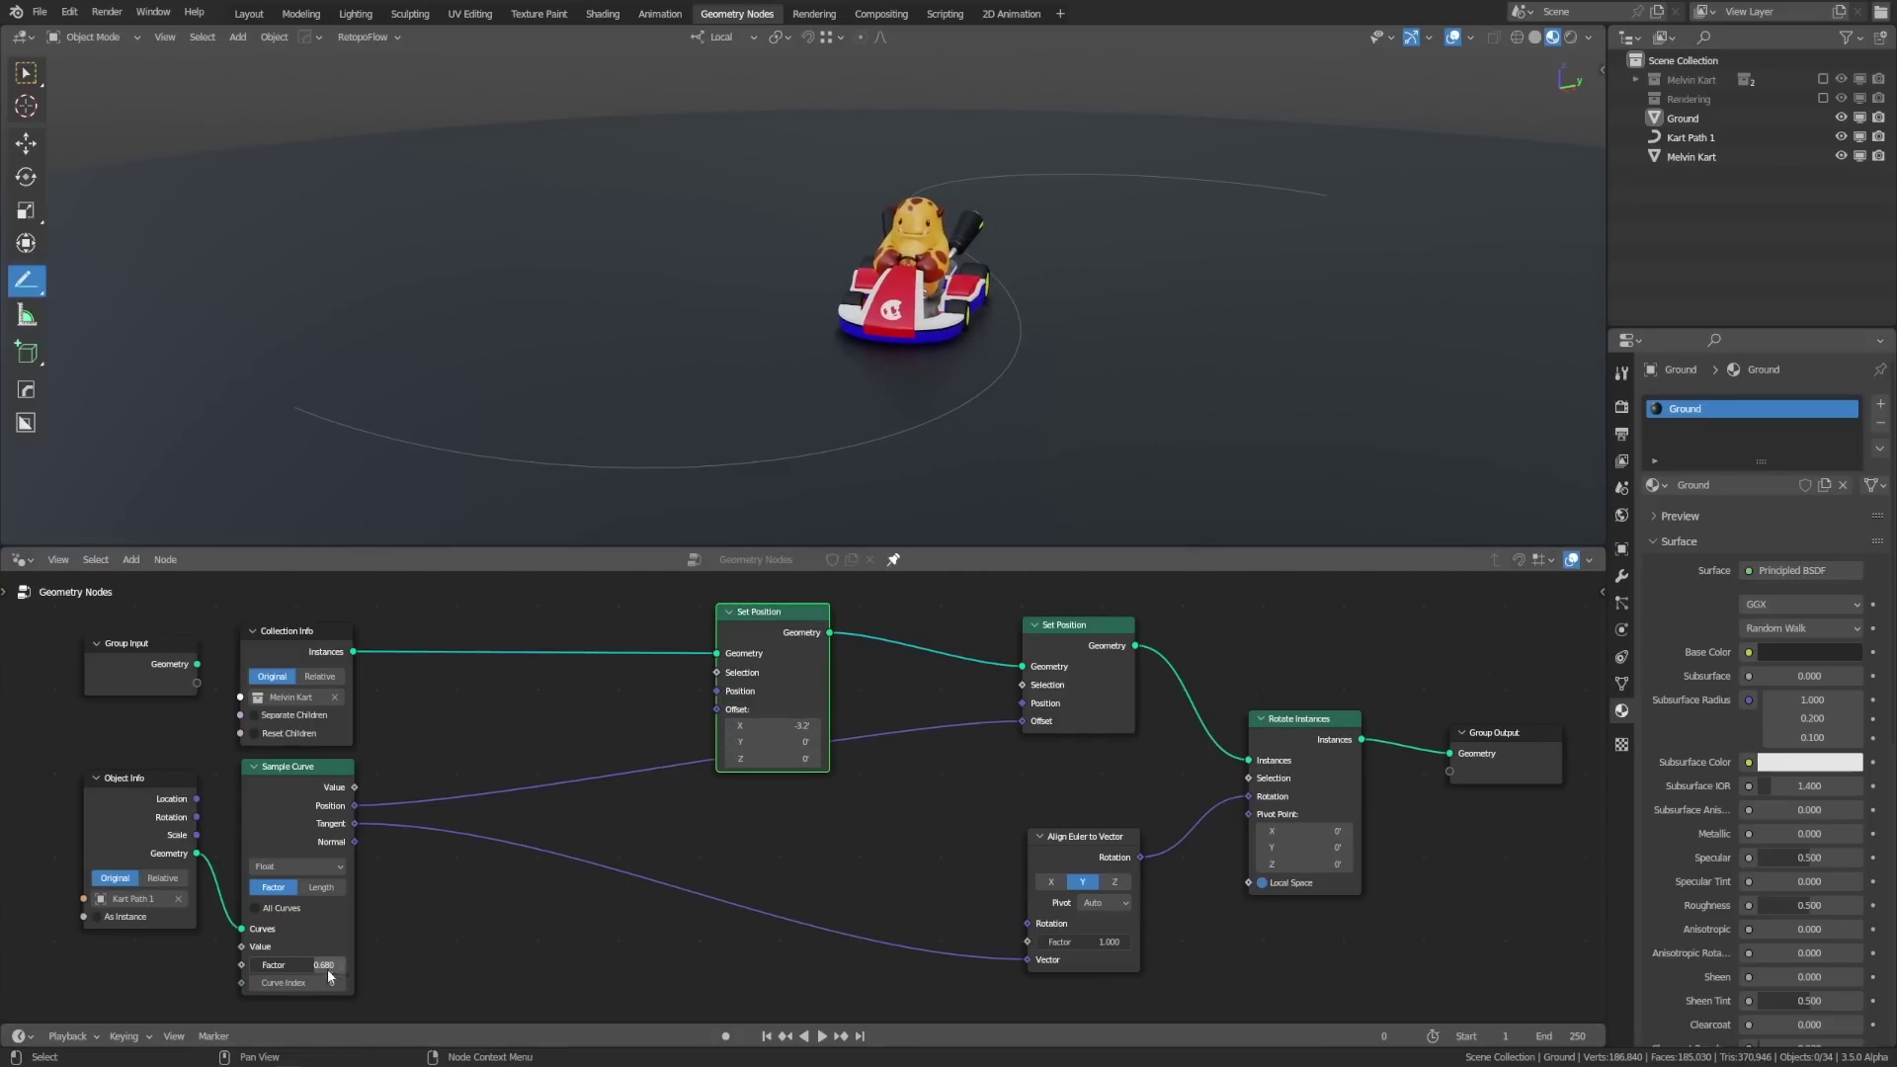
Step: Set the Sample Curve factor to 0.133 and annotate the kart path with arrows showing the constant negative X offset
mouse_move(329, 971)
left_mouse_down()
mouse_move(299, 971)
mouse_move(344, 971)
mouse_move(319, 971)
left_mouse_up()
middle_click_drag(976, 185, 977, 316, "shift")
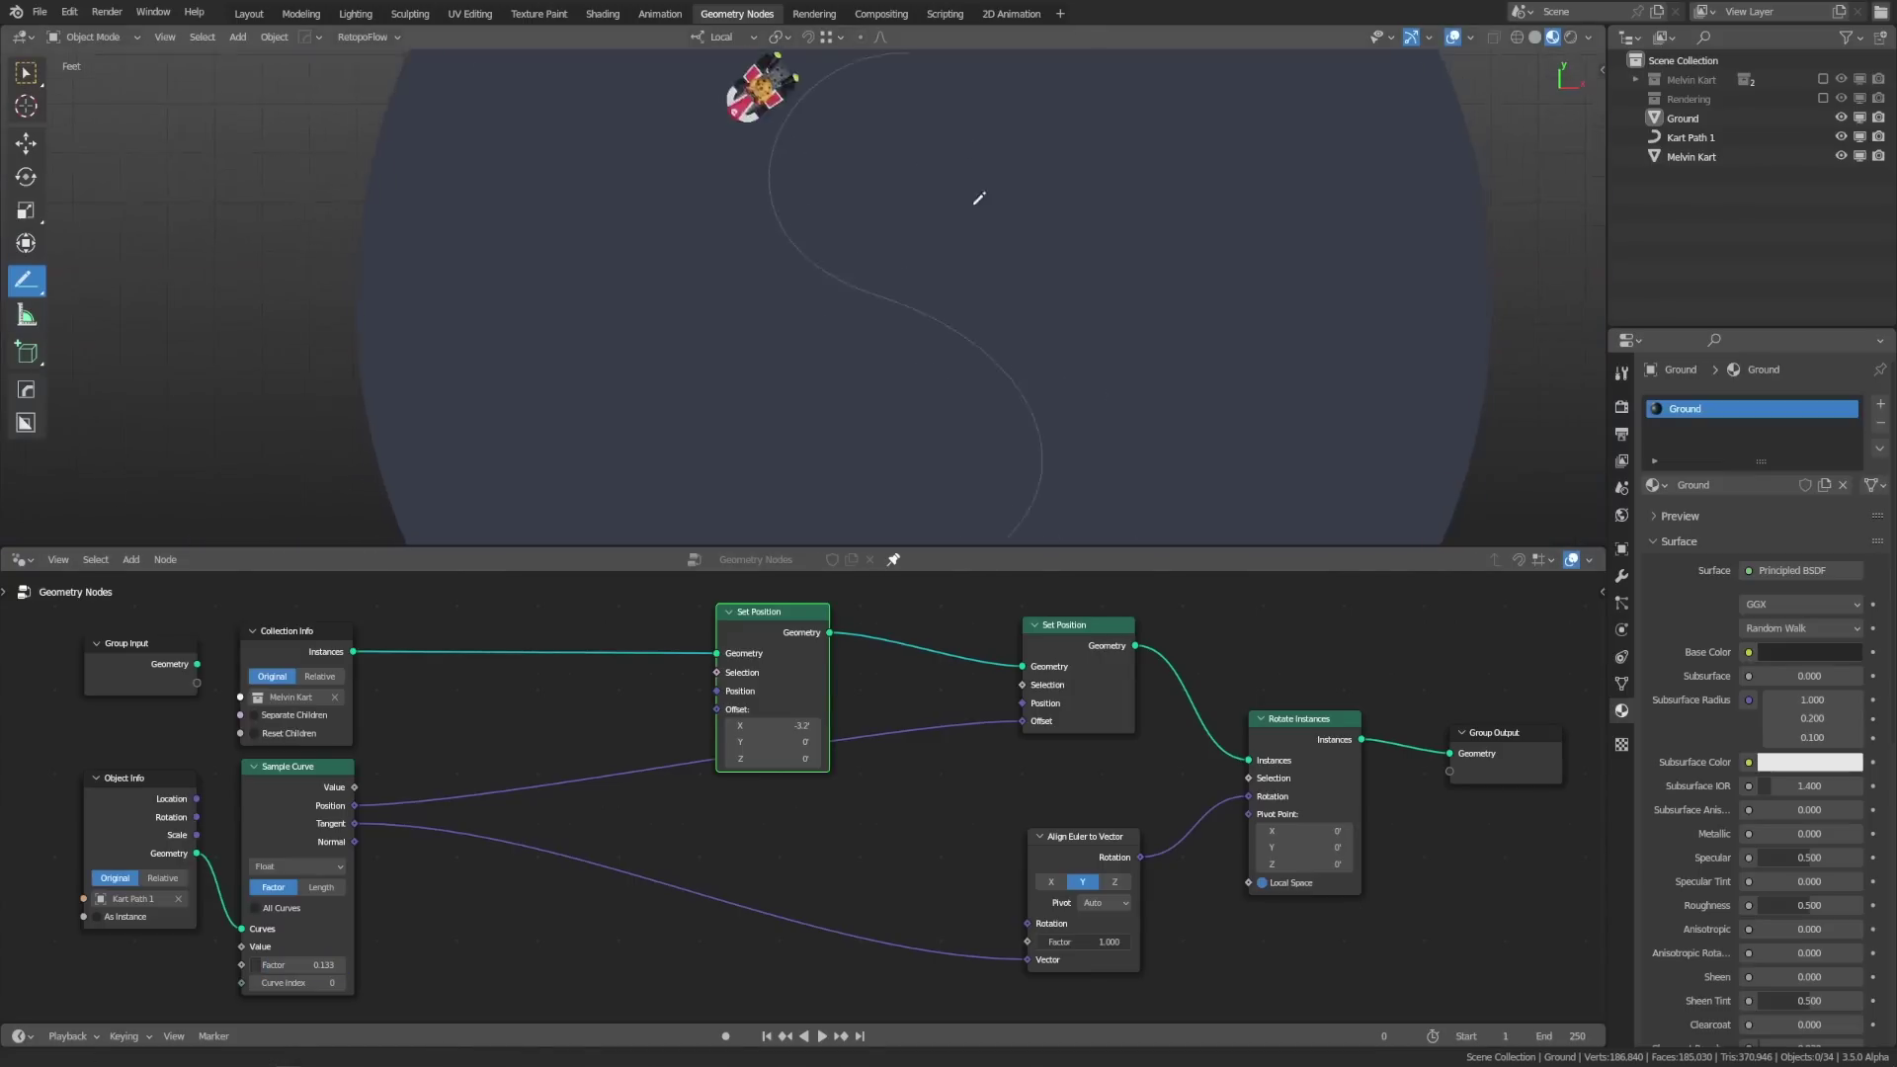
scroll(977, 317, "up", 1)
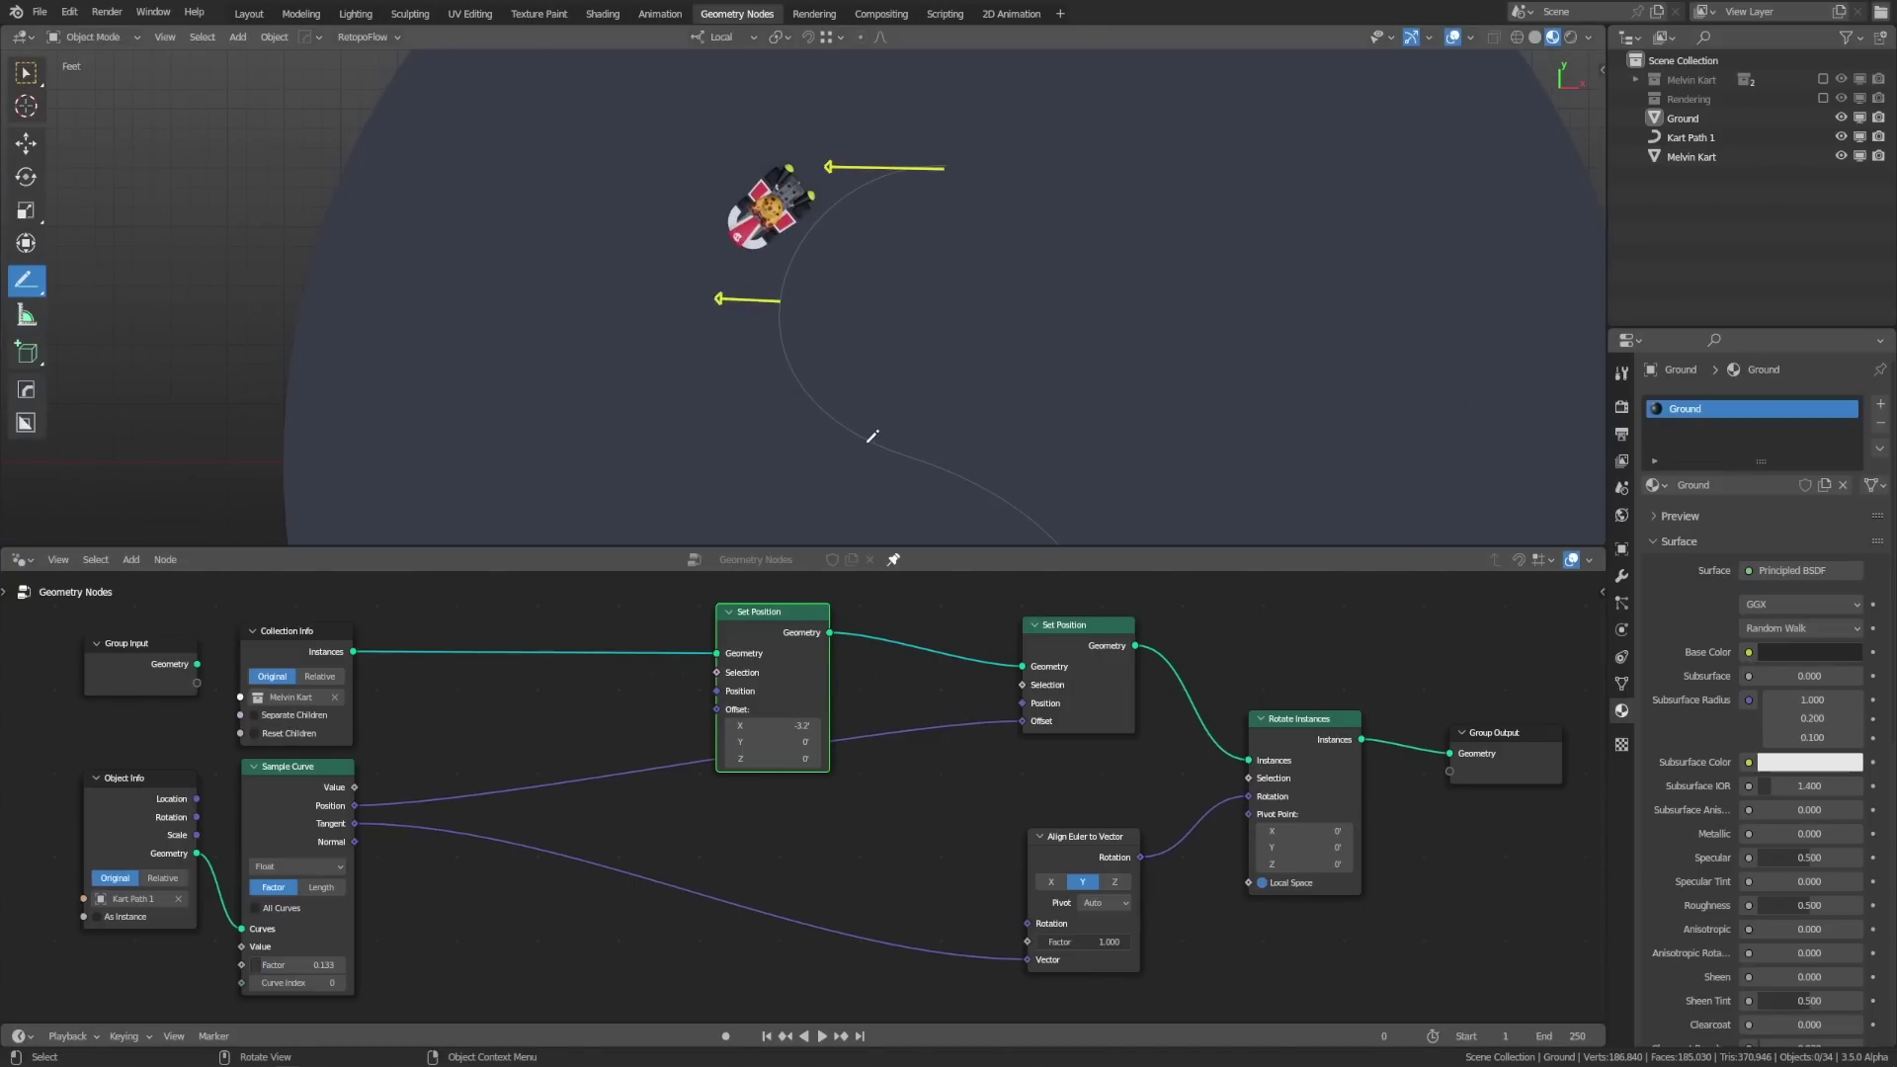
middle_click_drag(1022, 439, 961, 276, "shift")
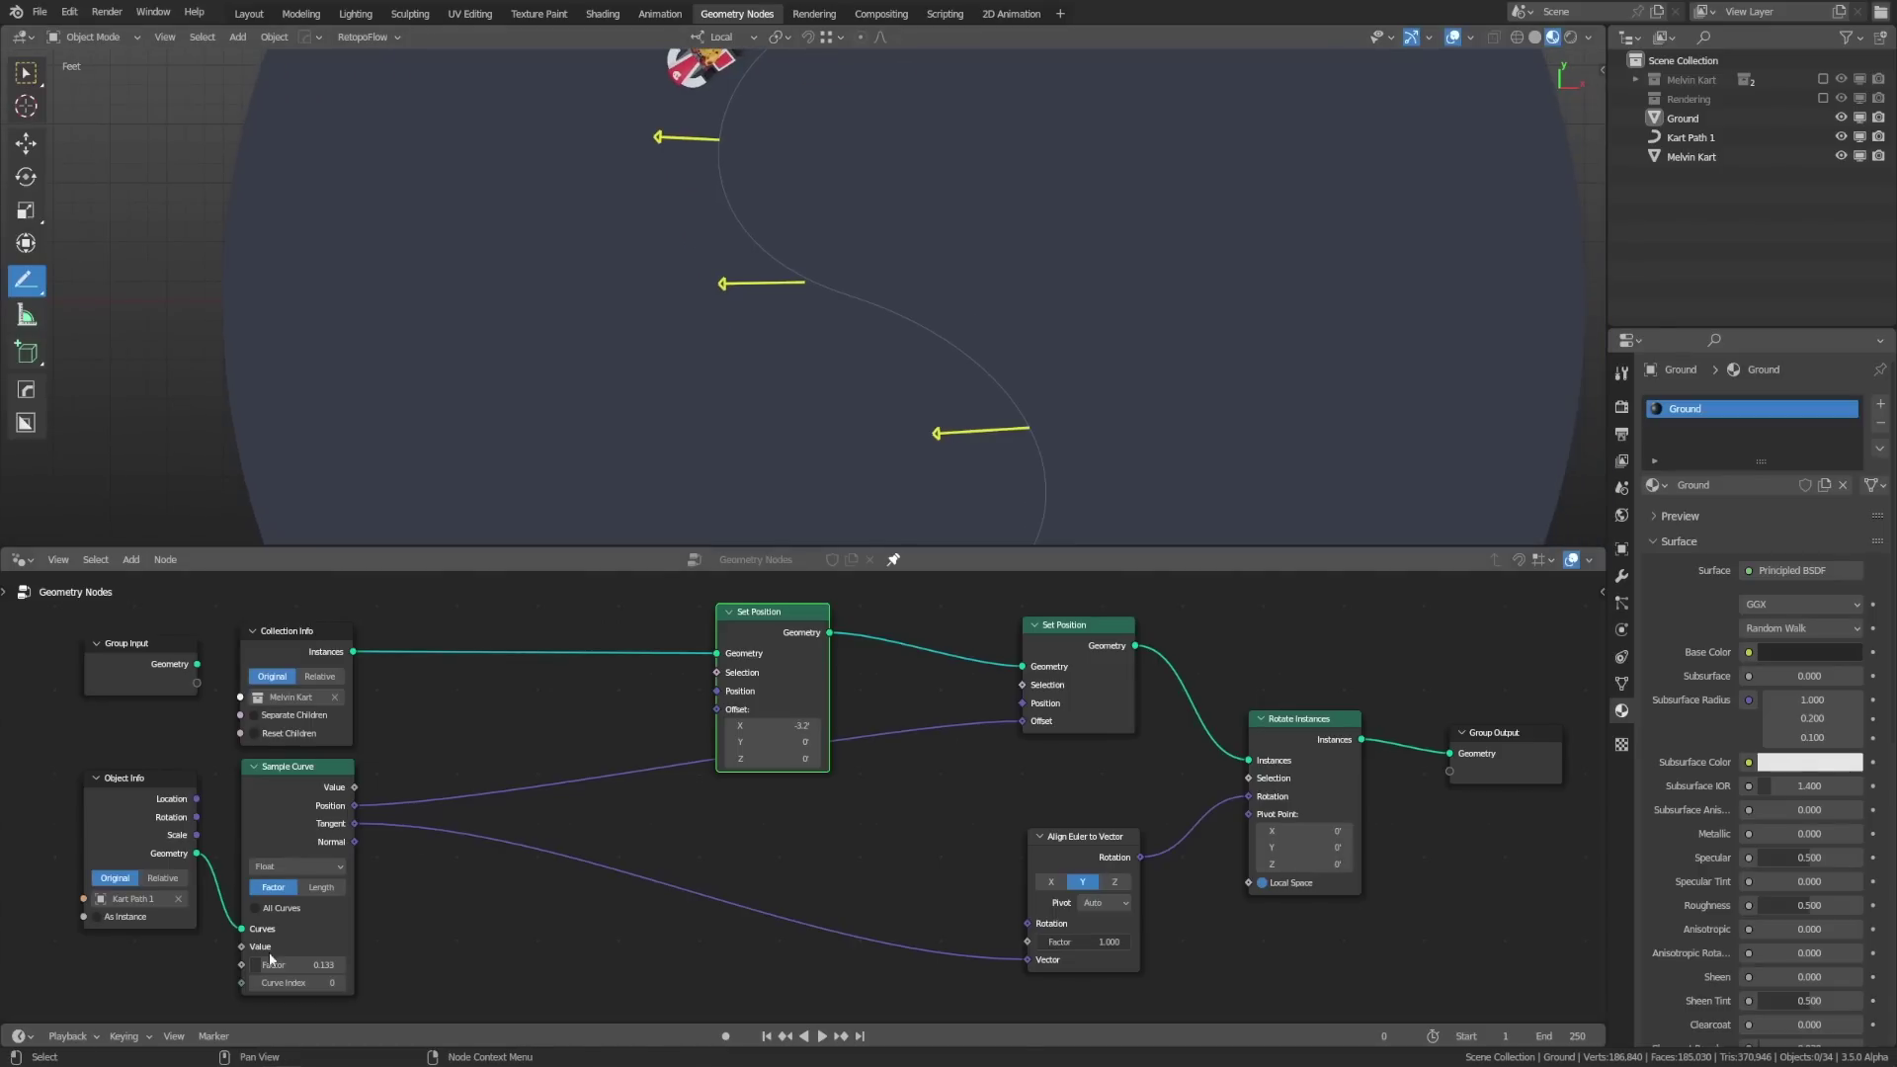
Step: Move the kart back along the curve by setting the Sample Curve factor to 0.093
mouse_move(271, 958)
left_mouse_down()
mouse_move(340, 961)
mouse_move(268, 960)
left_mouse_up()
scroll(809, 229, "down", 2)
middle_click_drag(809, 228, 814, 283, "shift")
scroll(814, 283, "up", 1)
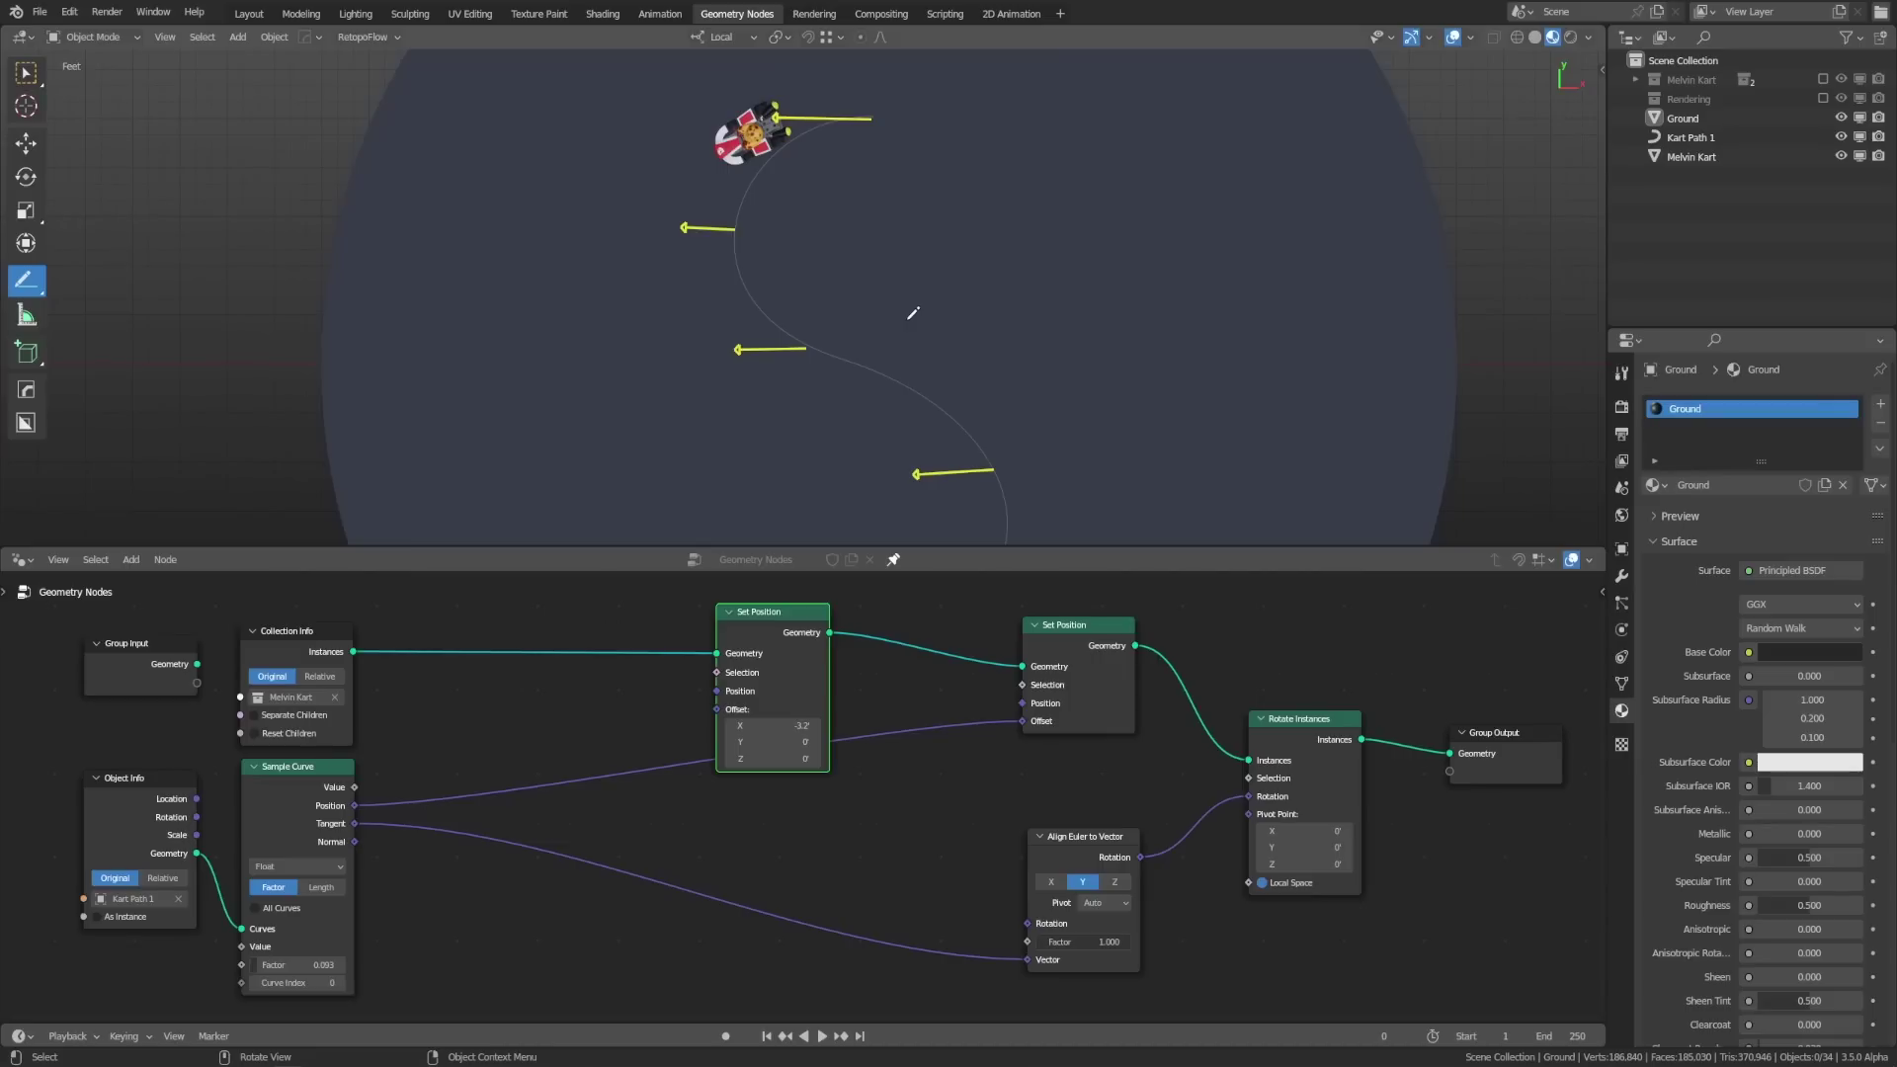
scroll(909, 319, "up", 1)
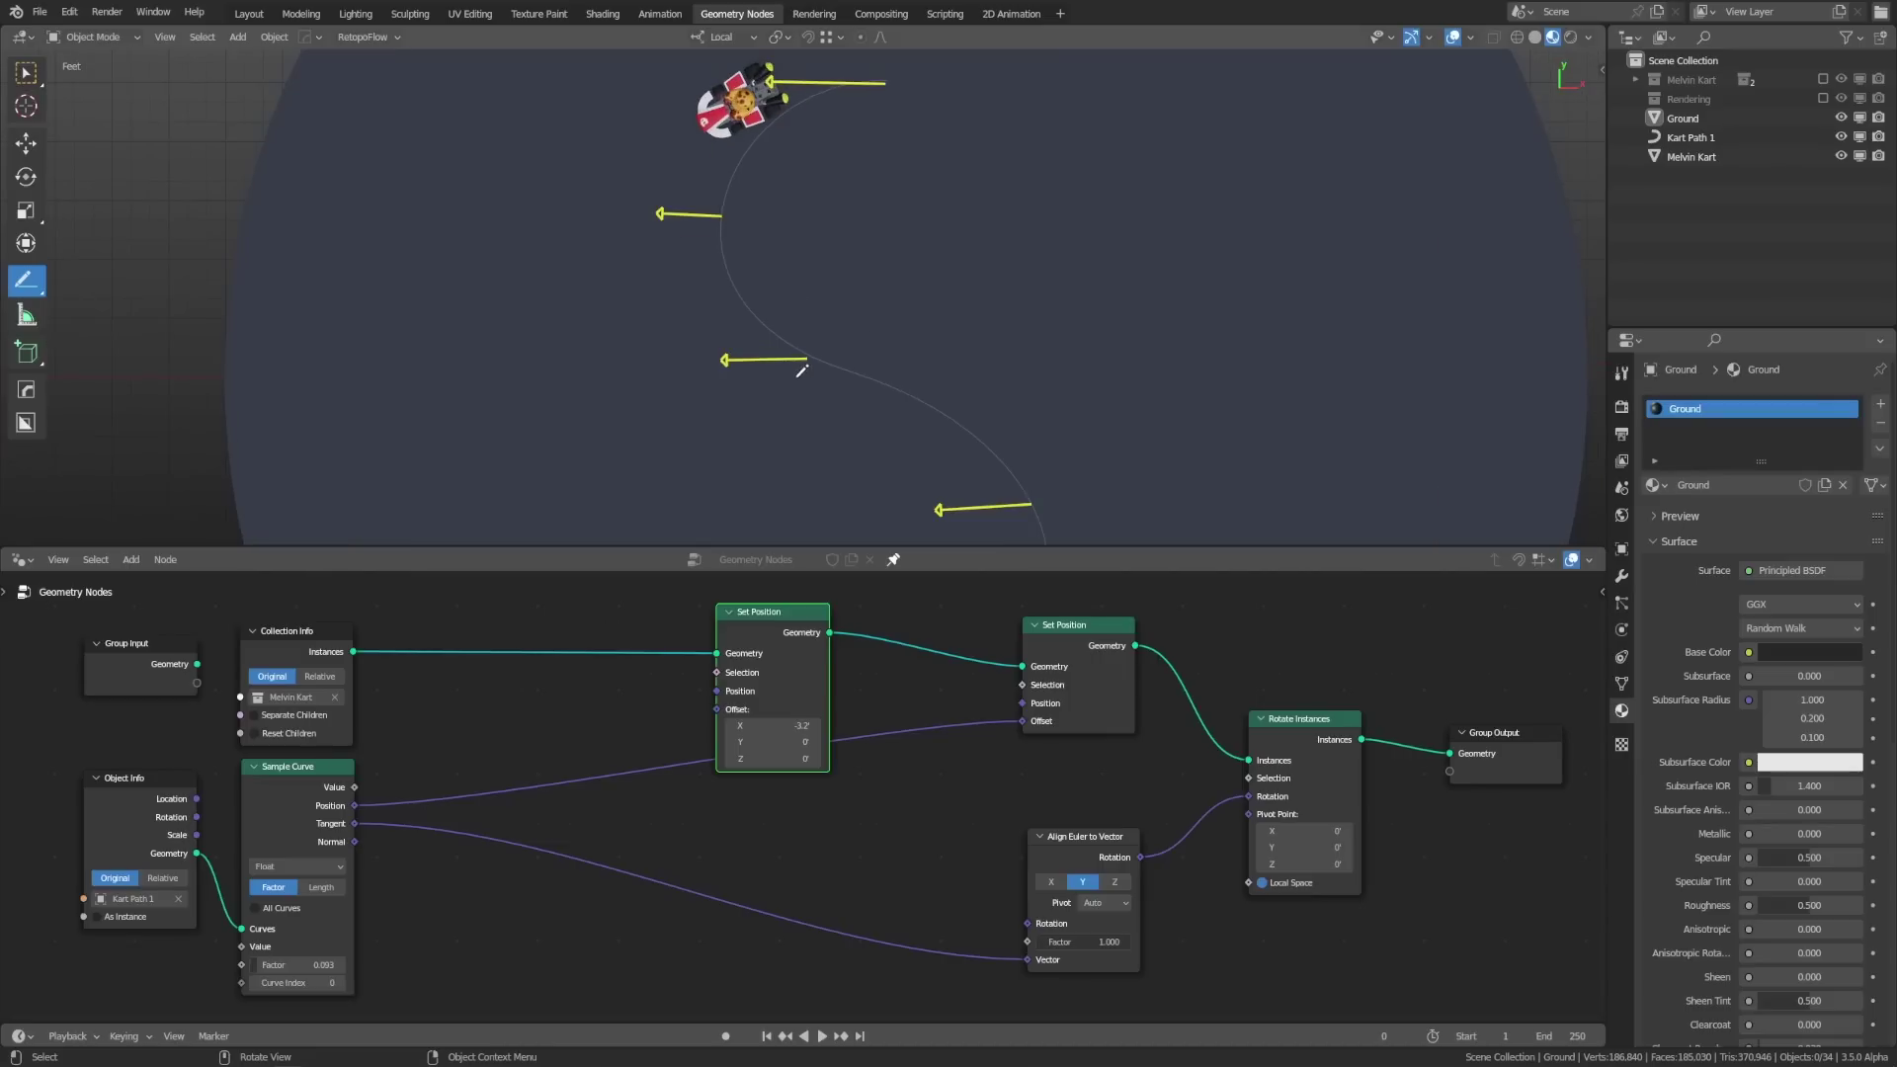
Step: Replace the parallel annotation arrows along the kart path with new arrows pointing roughly perpendicular to the curve at several points
left_click_drag(797, 378, 812, 82, "ctrl")
middle_click_drag(1016, 226, 1016, 304, "shift")
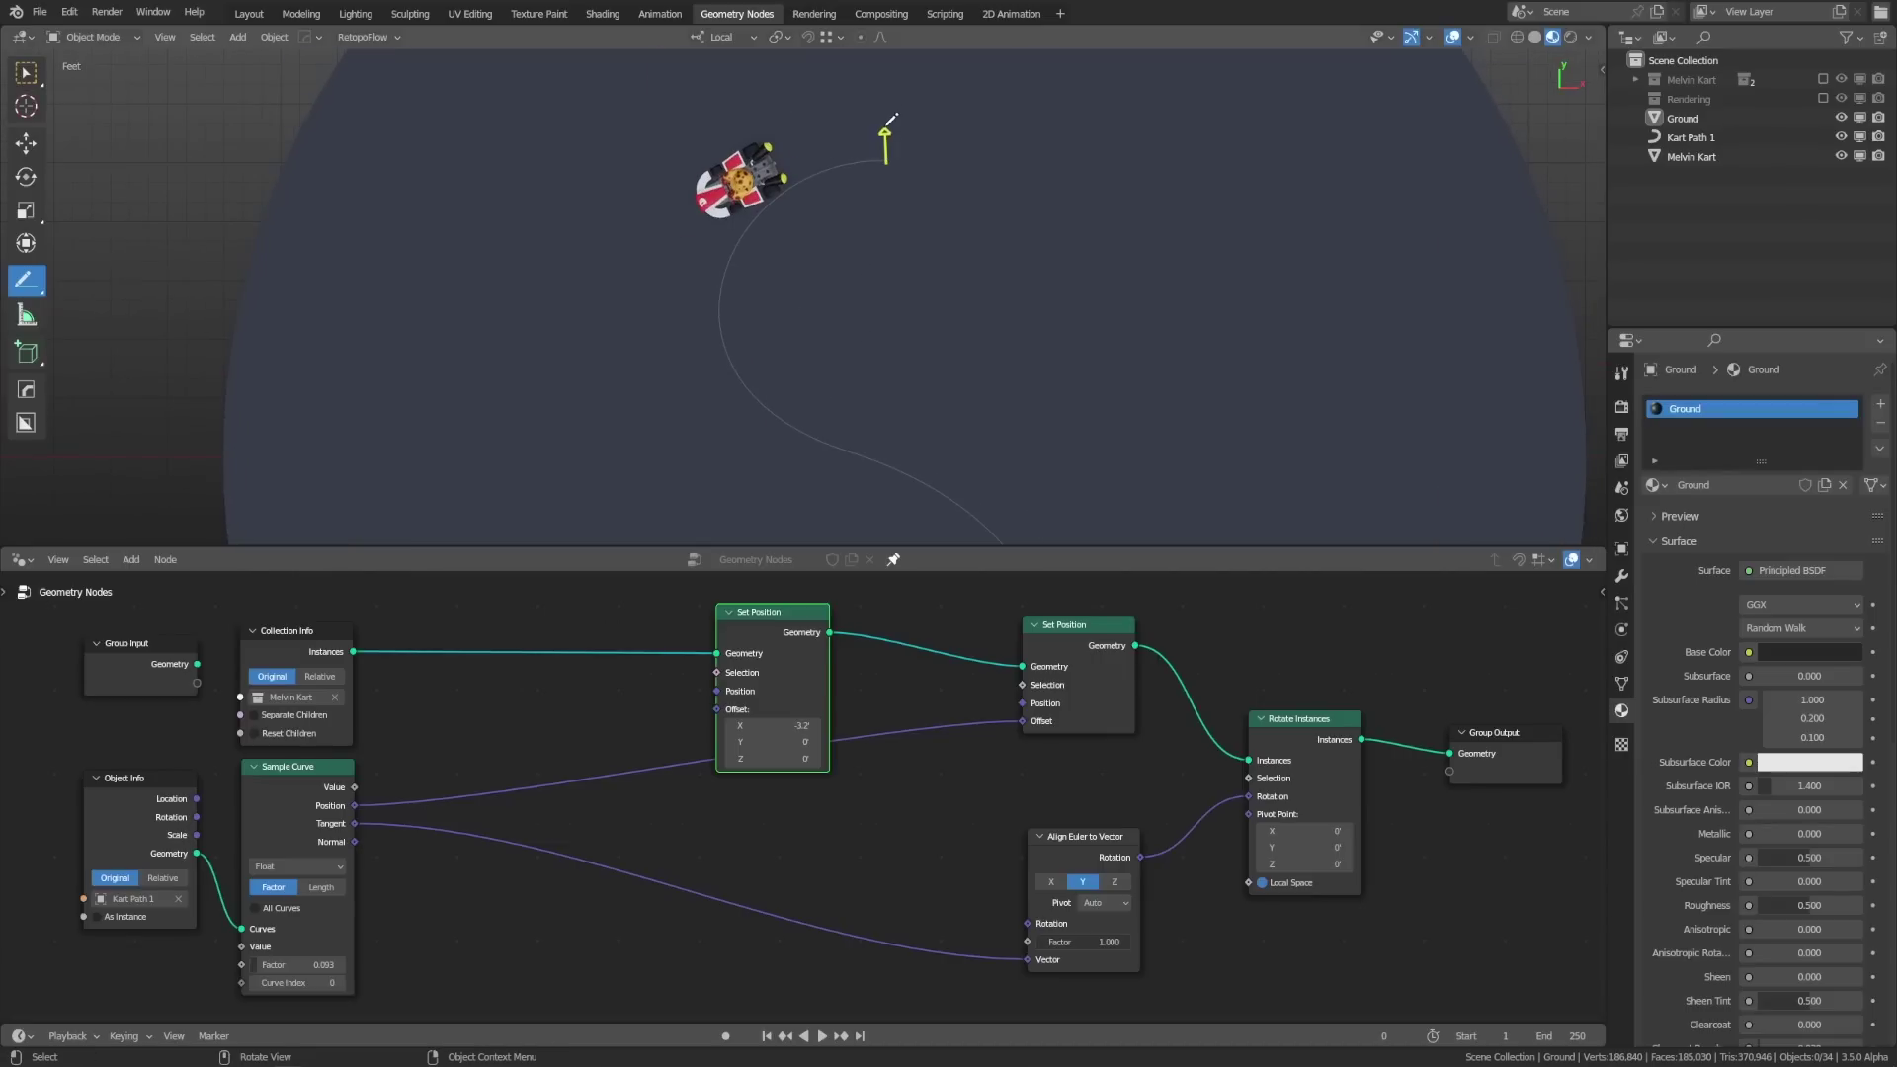
middle_click_drag(877, 417, 849, 347, "shift")
left_click_drag(810, 381, 784, 442)
middle_click_drag(1016, 479, 967, 394, "shift")
left_click_drag(967, 471, 952, 470)
scroll(902, 466, "down", 2)
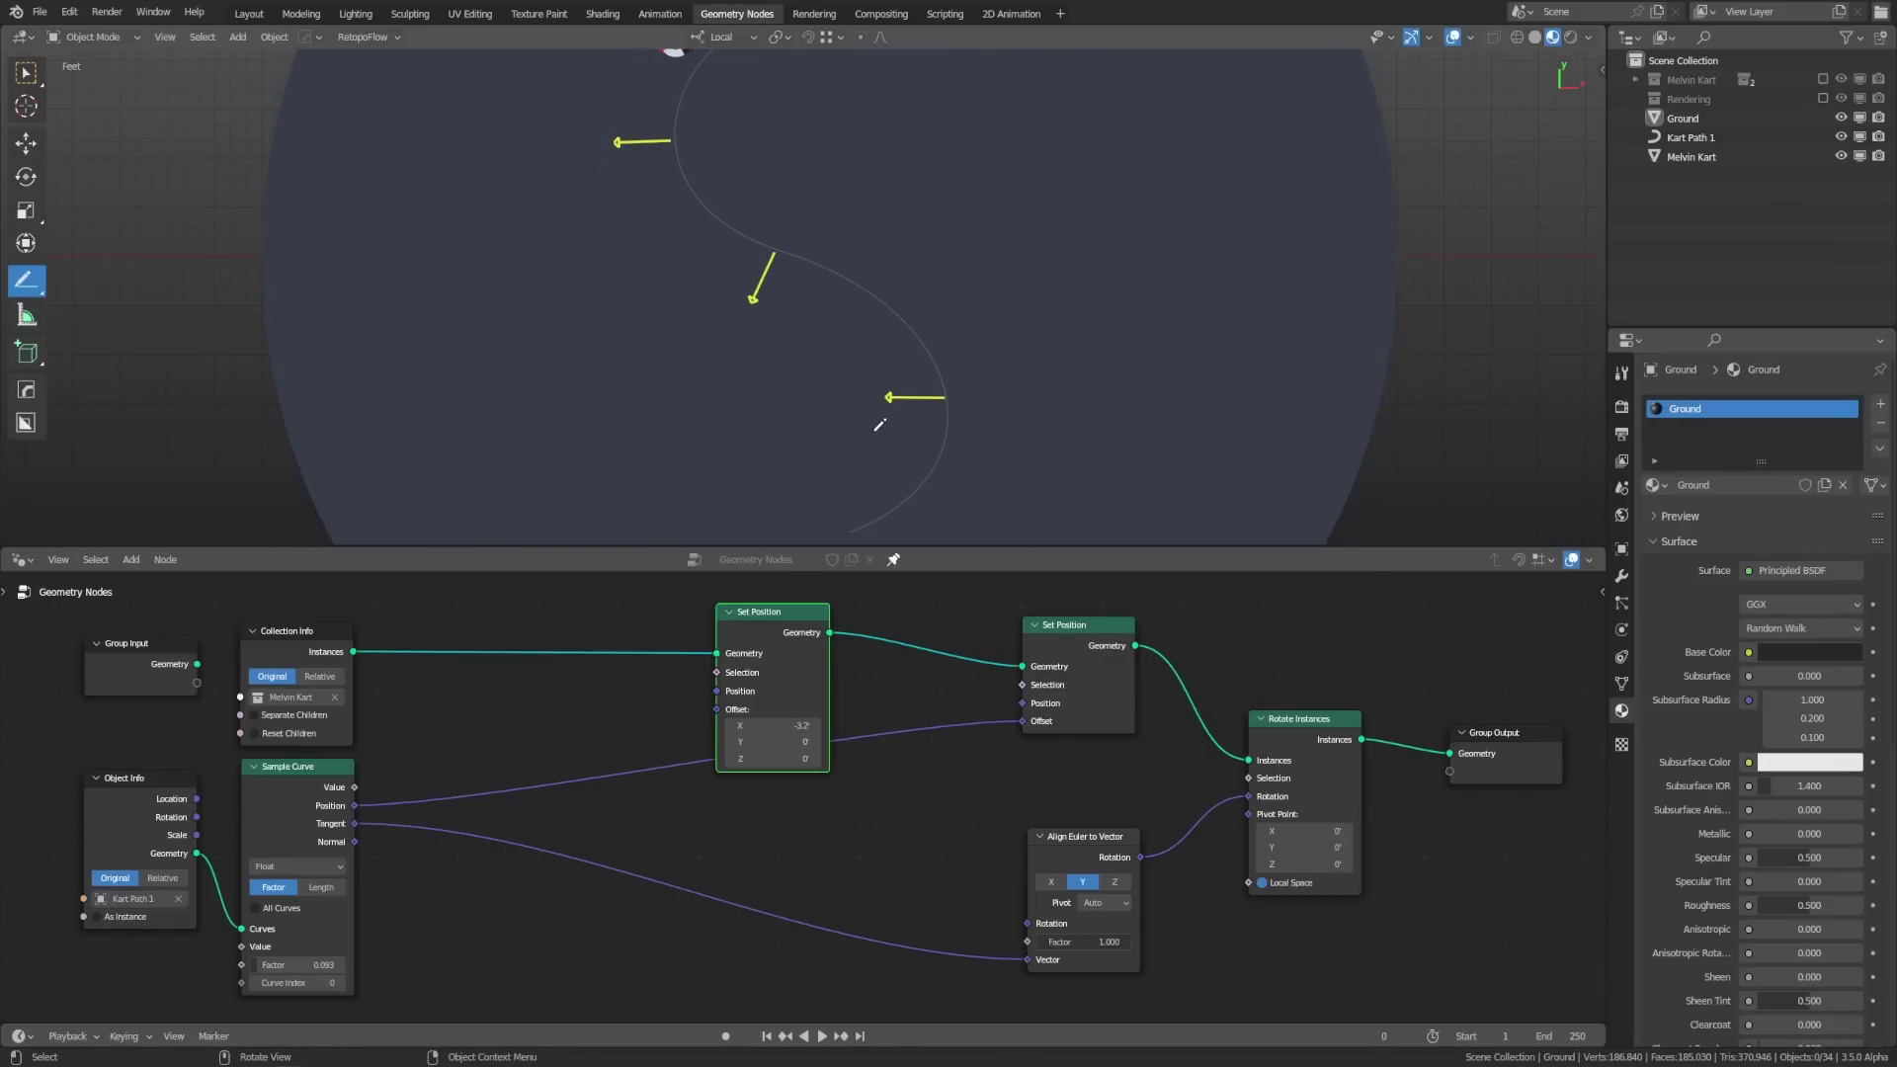
middle_click_drag(880, 425, 855, 267)
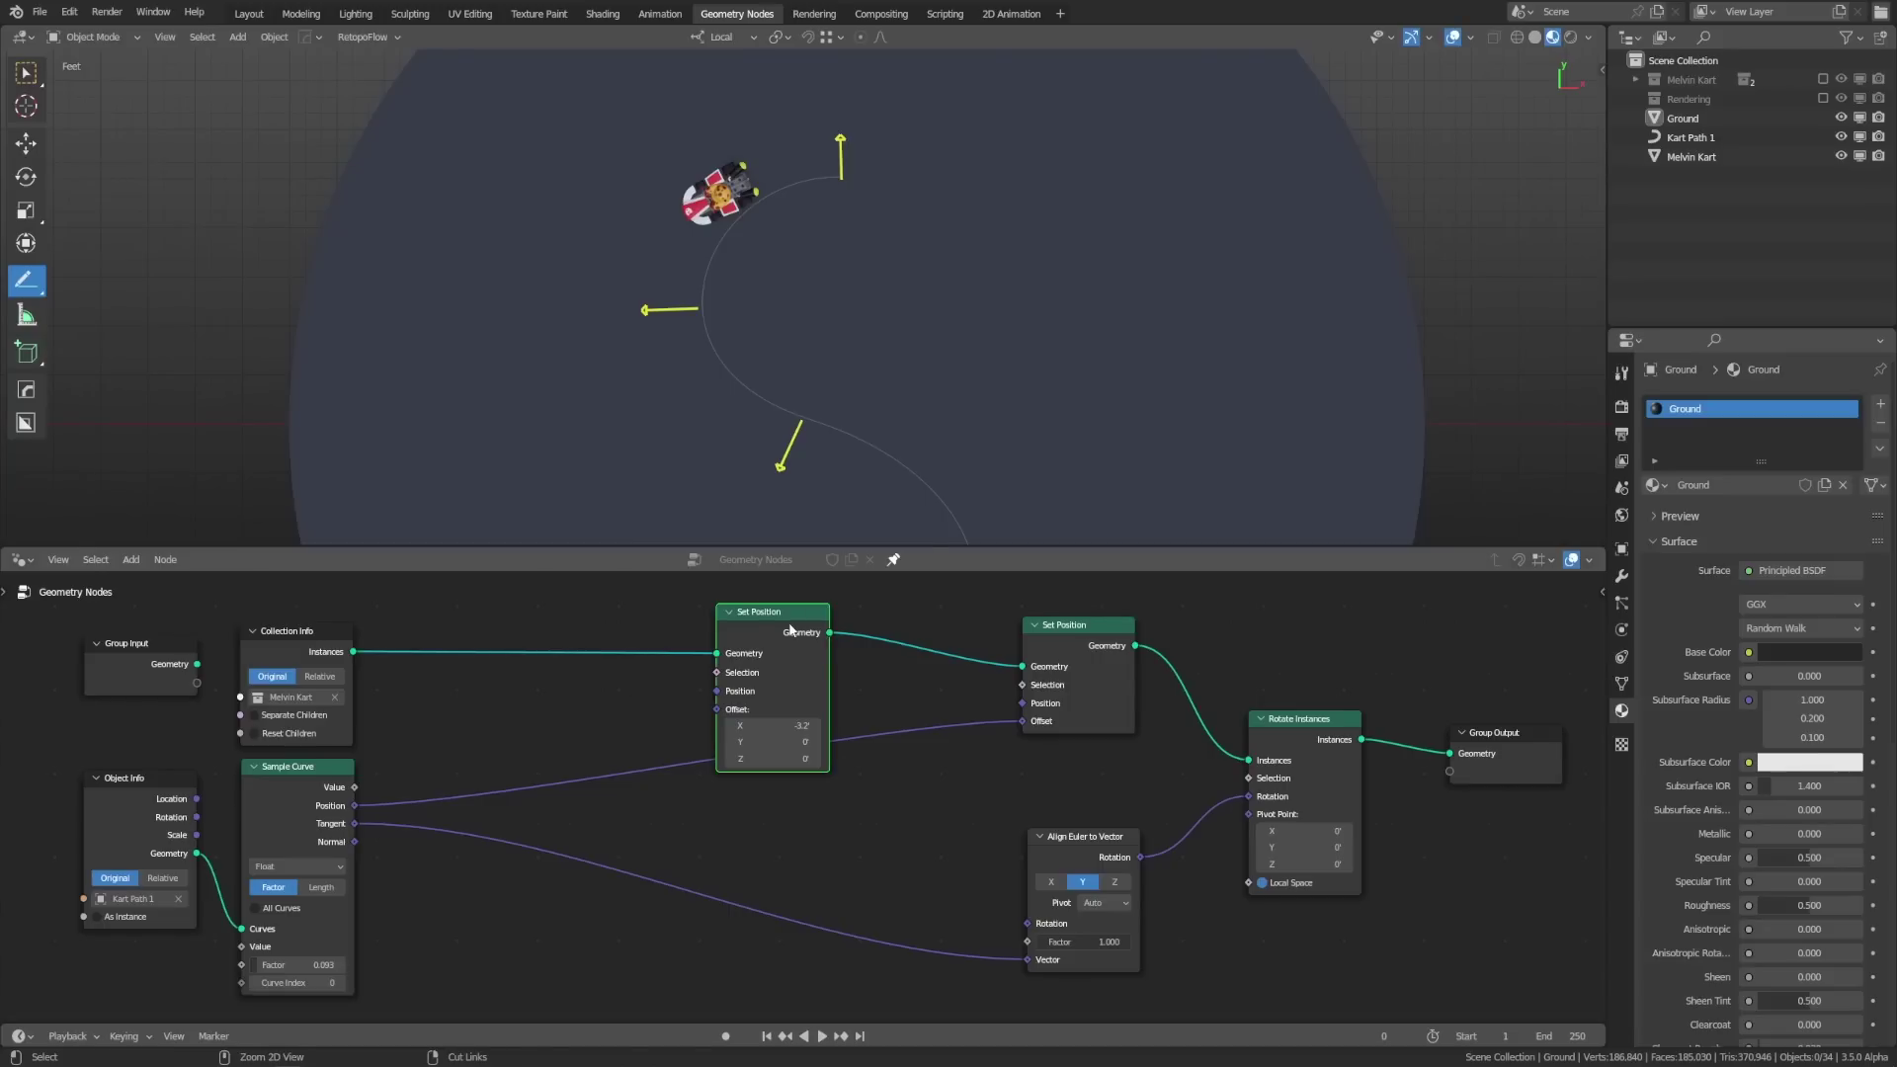
Step: Delete the X-offset Set Position node while keeping its link connected, and set the Sample Curve factor to 0.227
key("ctrl+x")
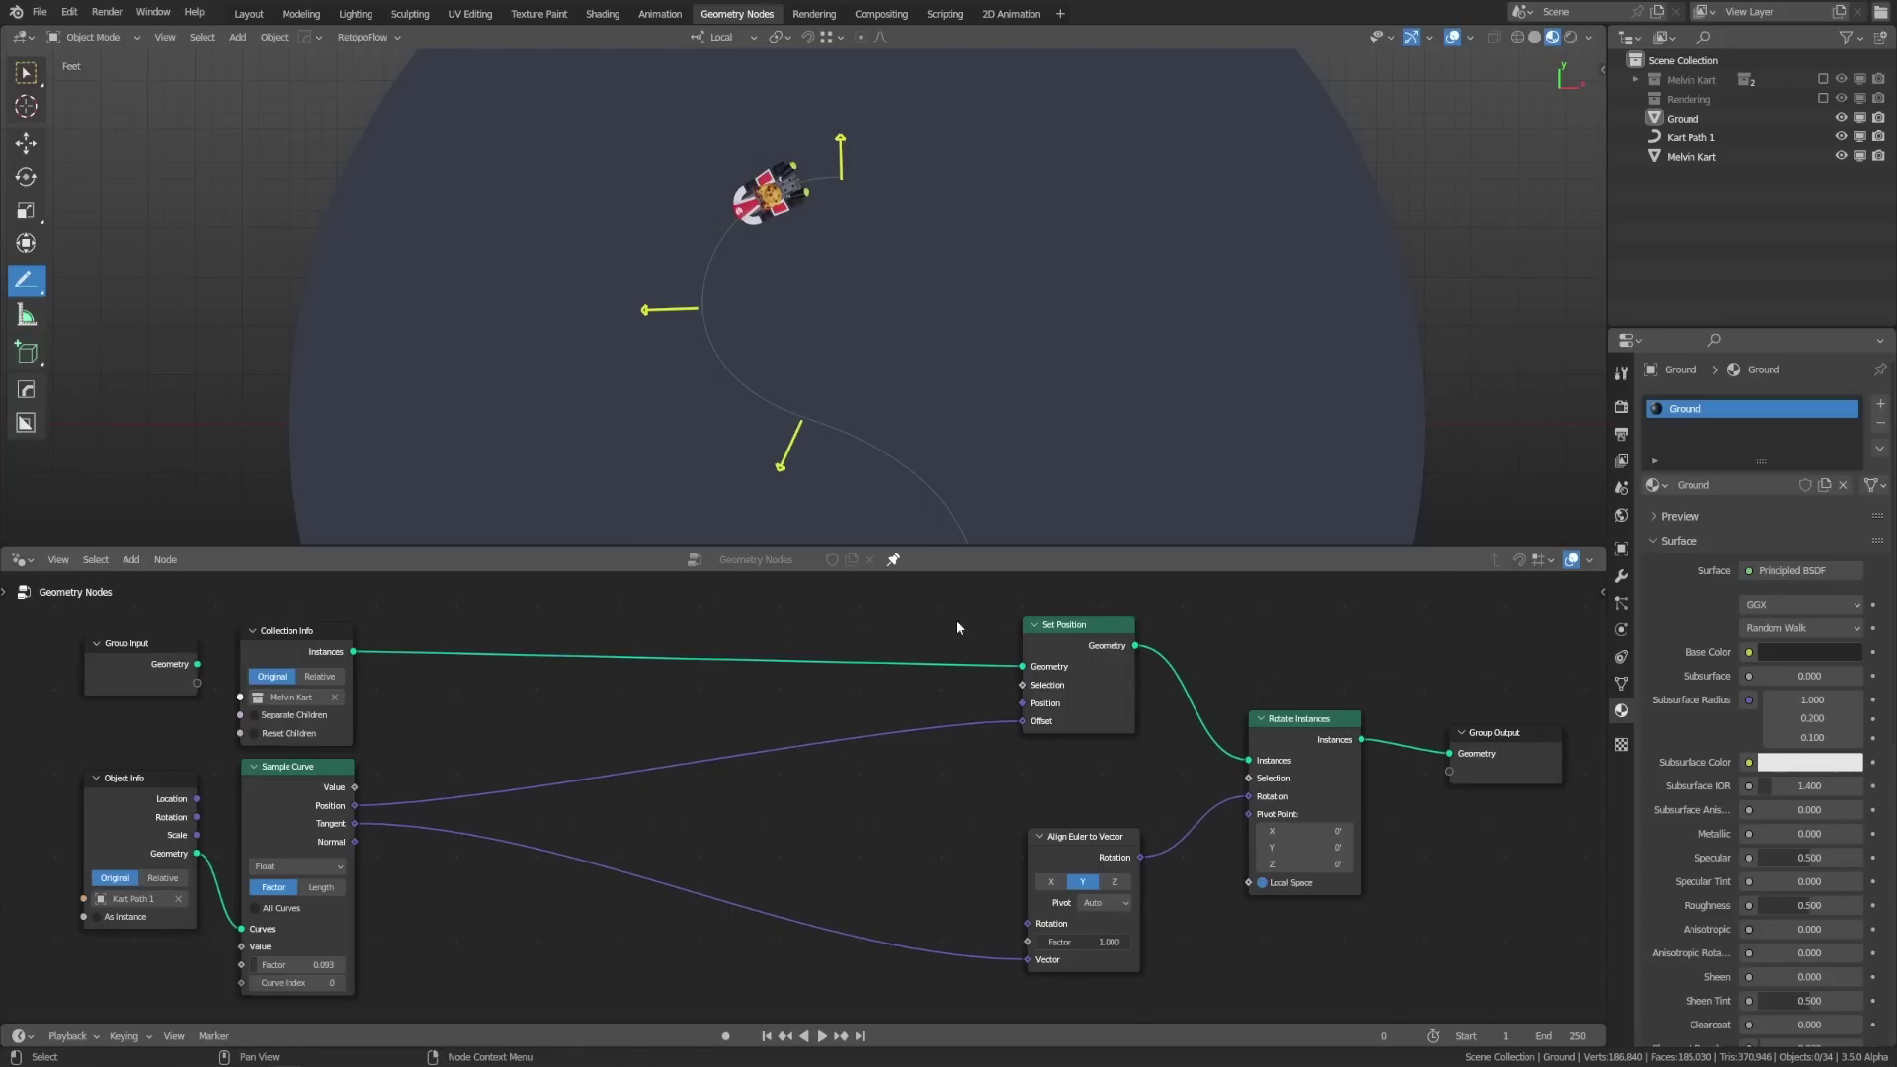
left_click_drag(1095, 636, 1092, 639)
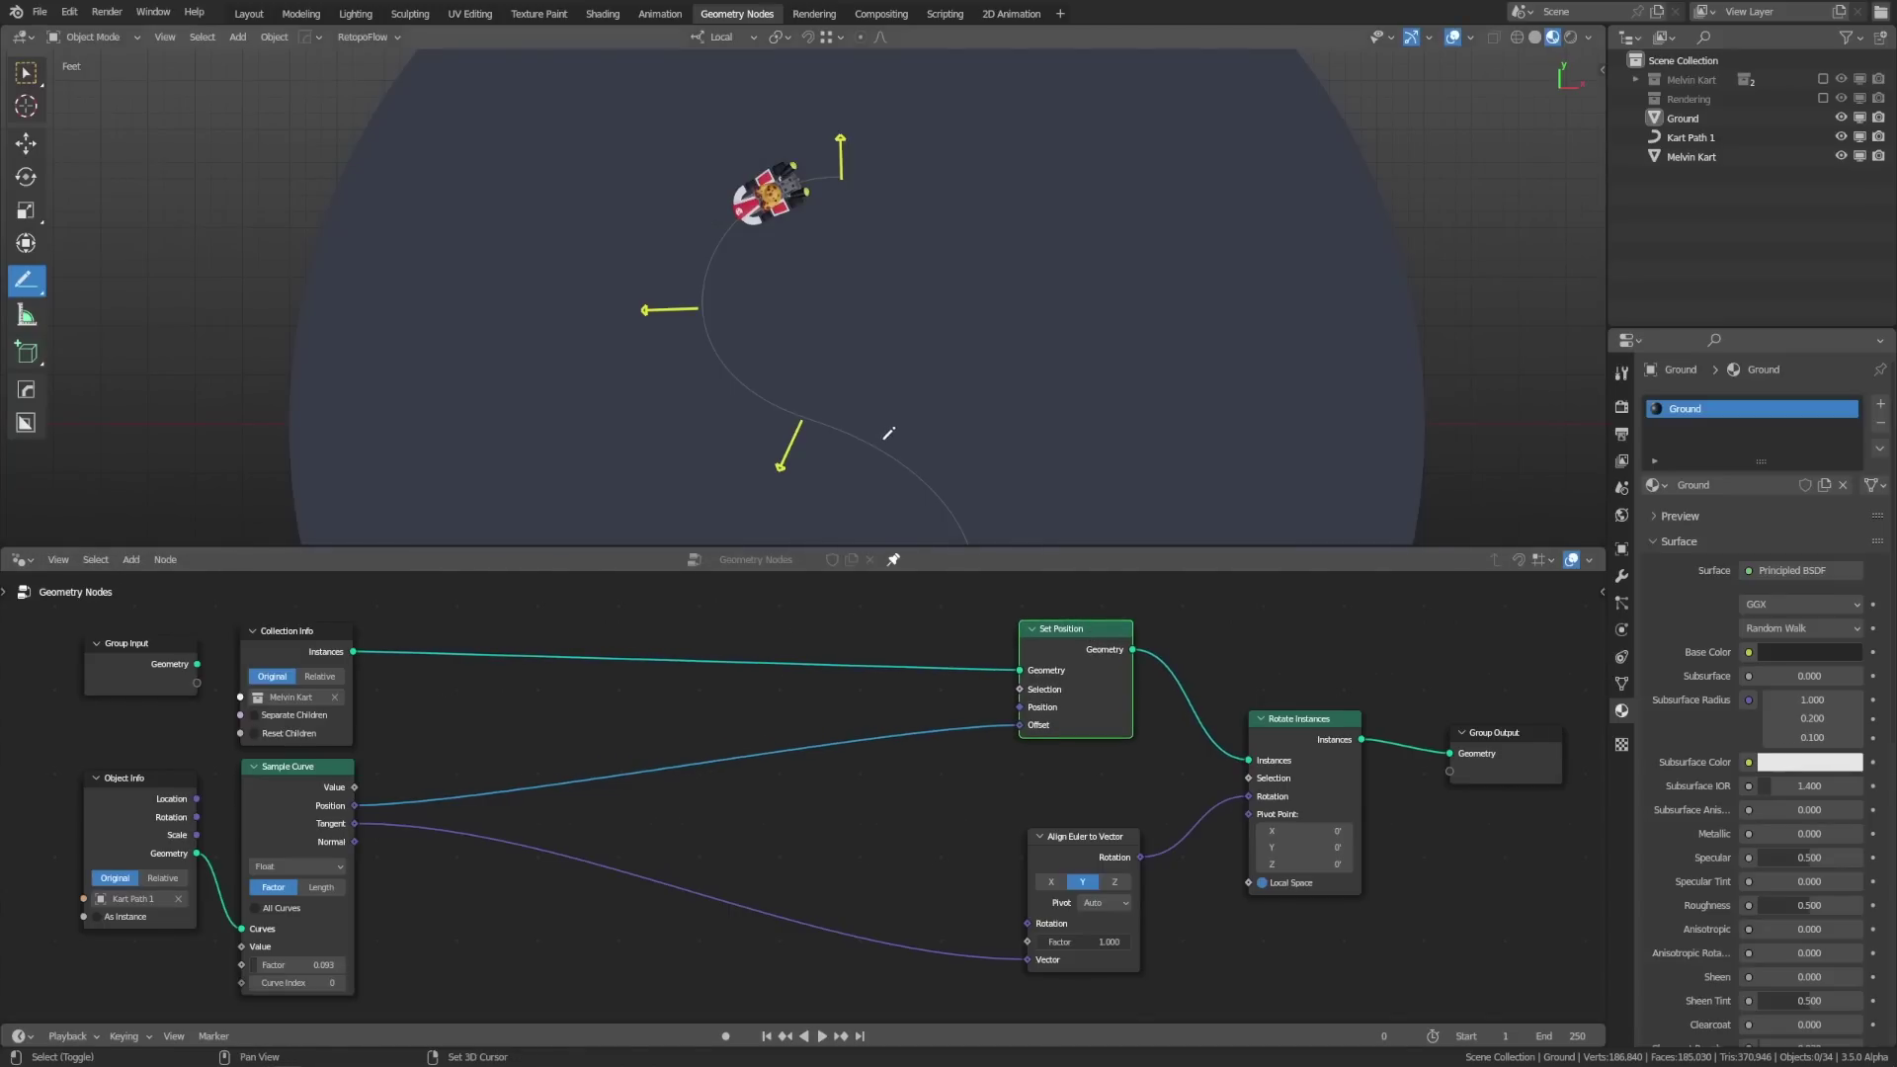
mouse_move(286, 964)
left_mouse_down()
mouse_move(340, 965)
mouse_move(271, 970)
left_mouse_up()
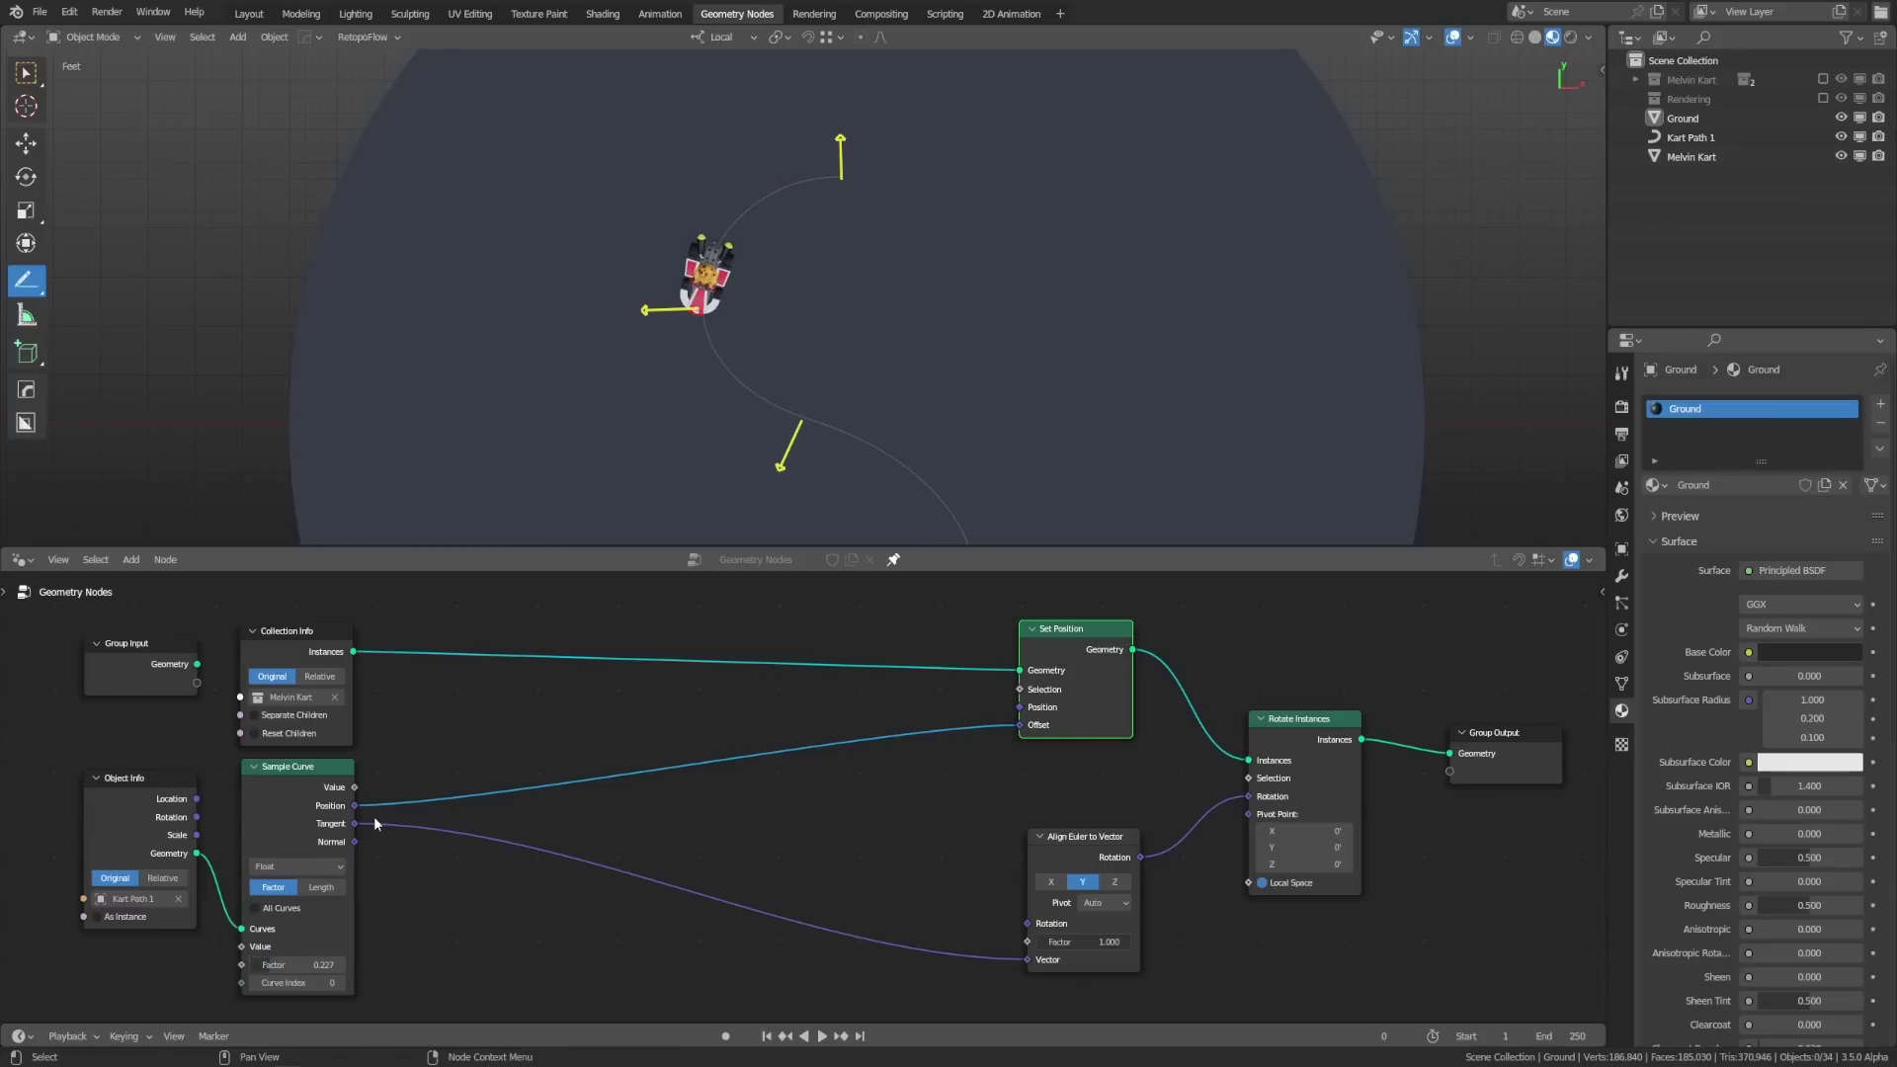
Step: Feed Set Position's Offset from a new vector Add node summing Sample Curve Position and Normal, and set the curve factor to 0.307
left_click_drag(355, 806, 615, 710)
type("add")
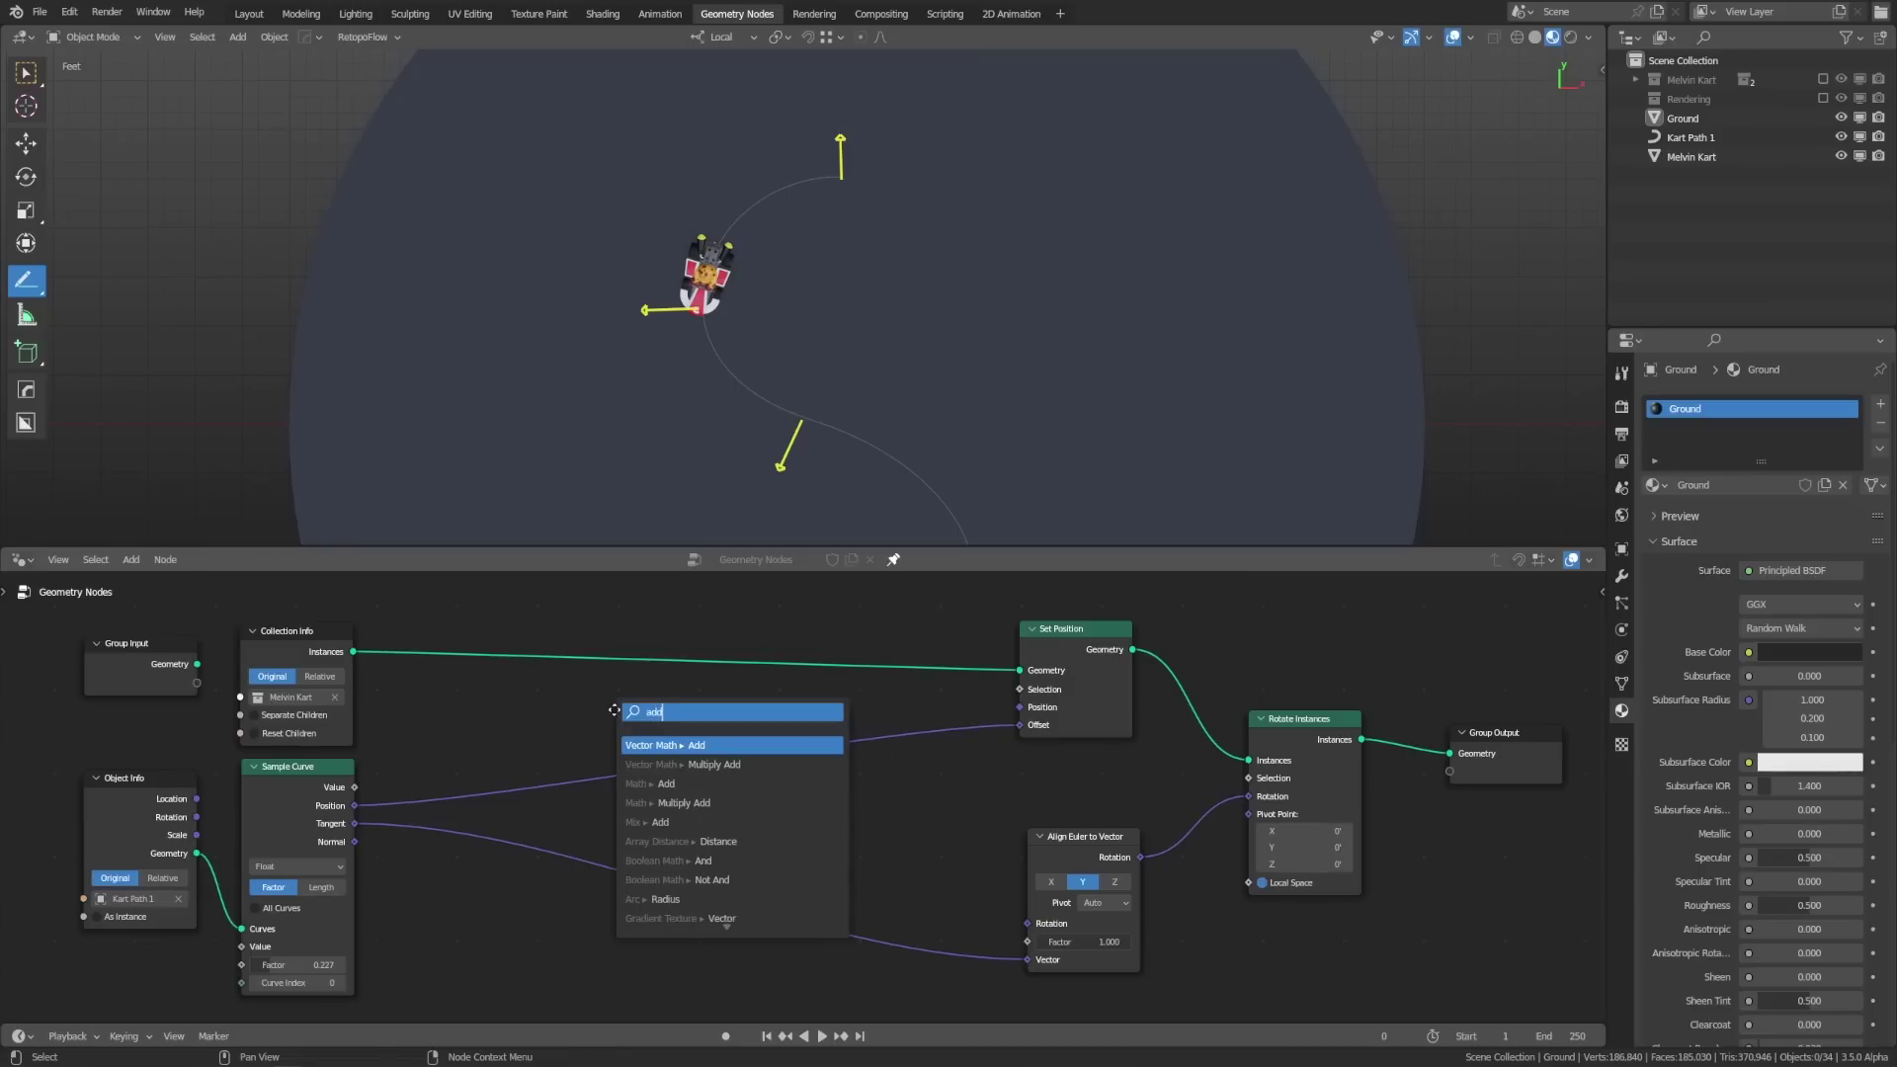
key("Return")
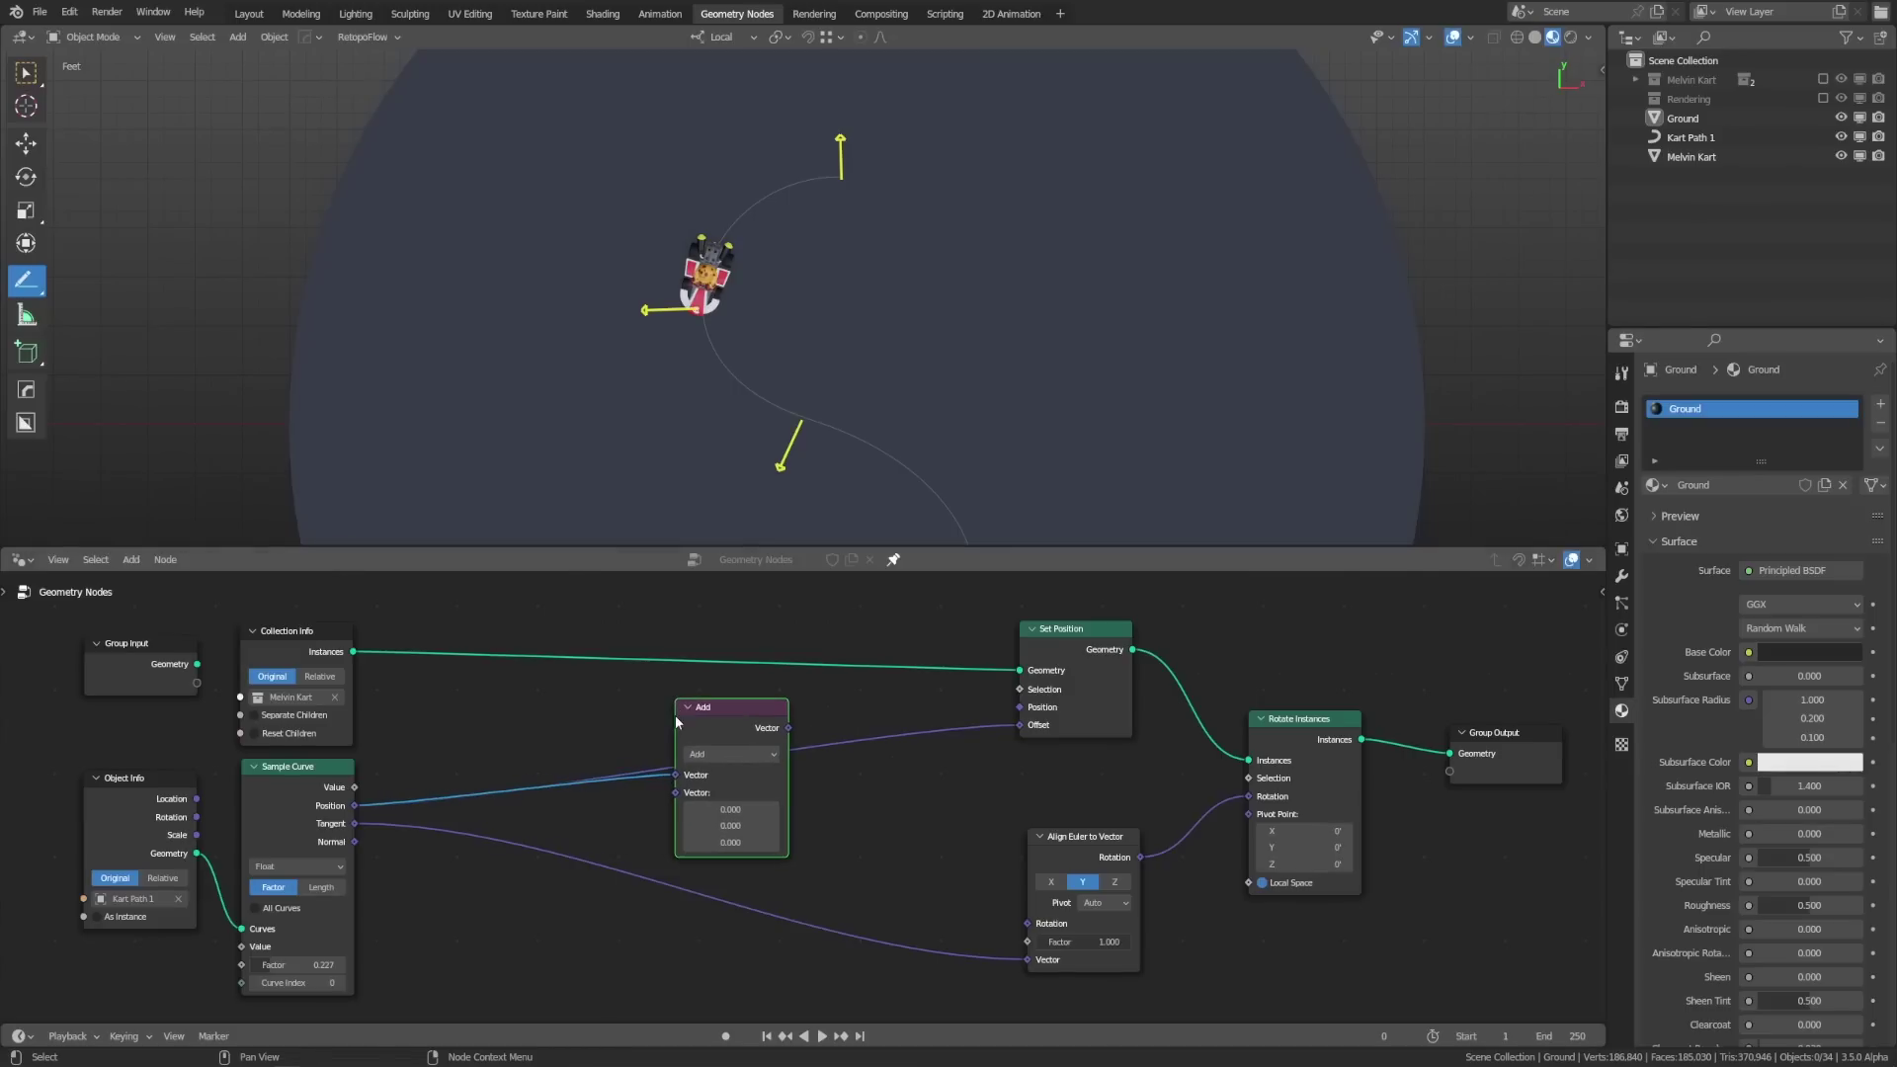
left_click_drag(355, 842, 676, 792)
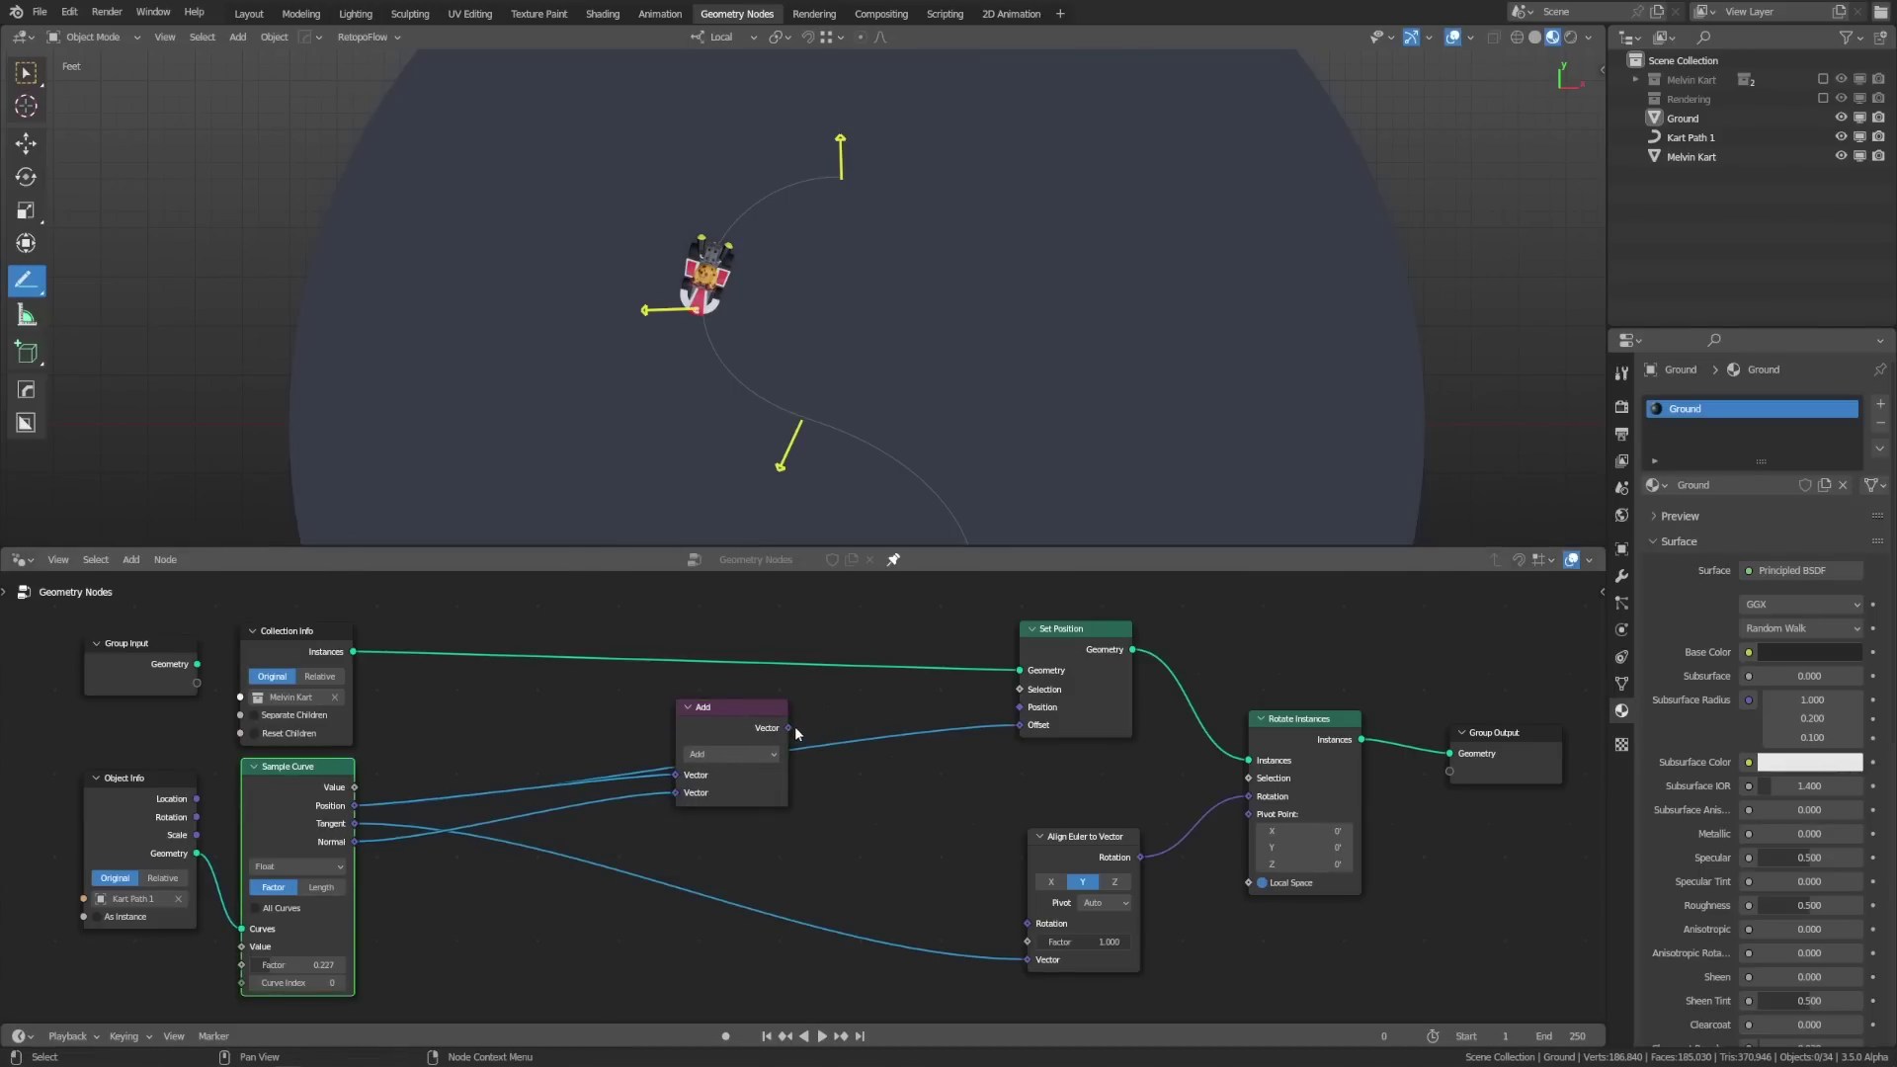
left_click_drag(789, 728, 839, 727)
mouse_move(296, 965)
left_mouse_down()
mouse_move(354, 964)
mouse_move(267, 964)
mouse_move(321, 965)
left_mouse_up()
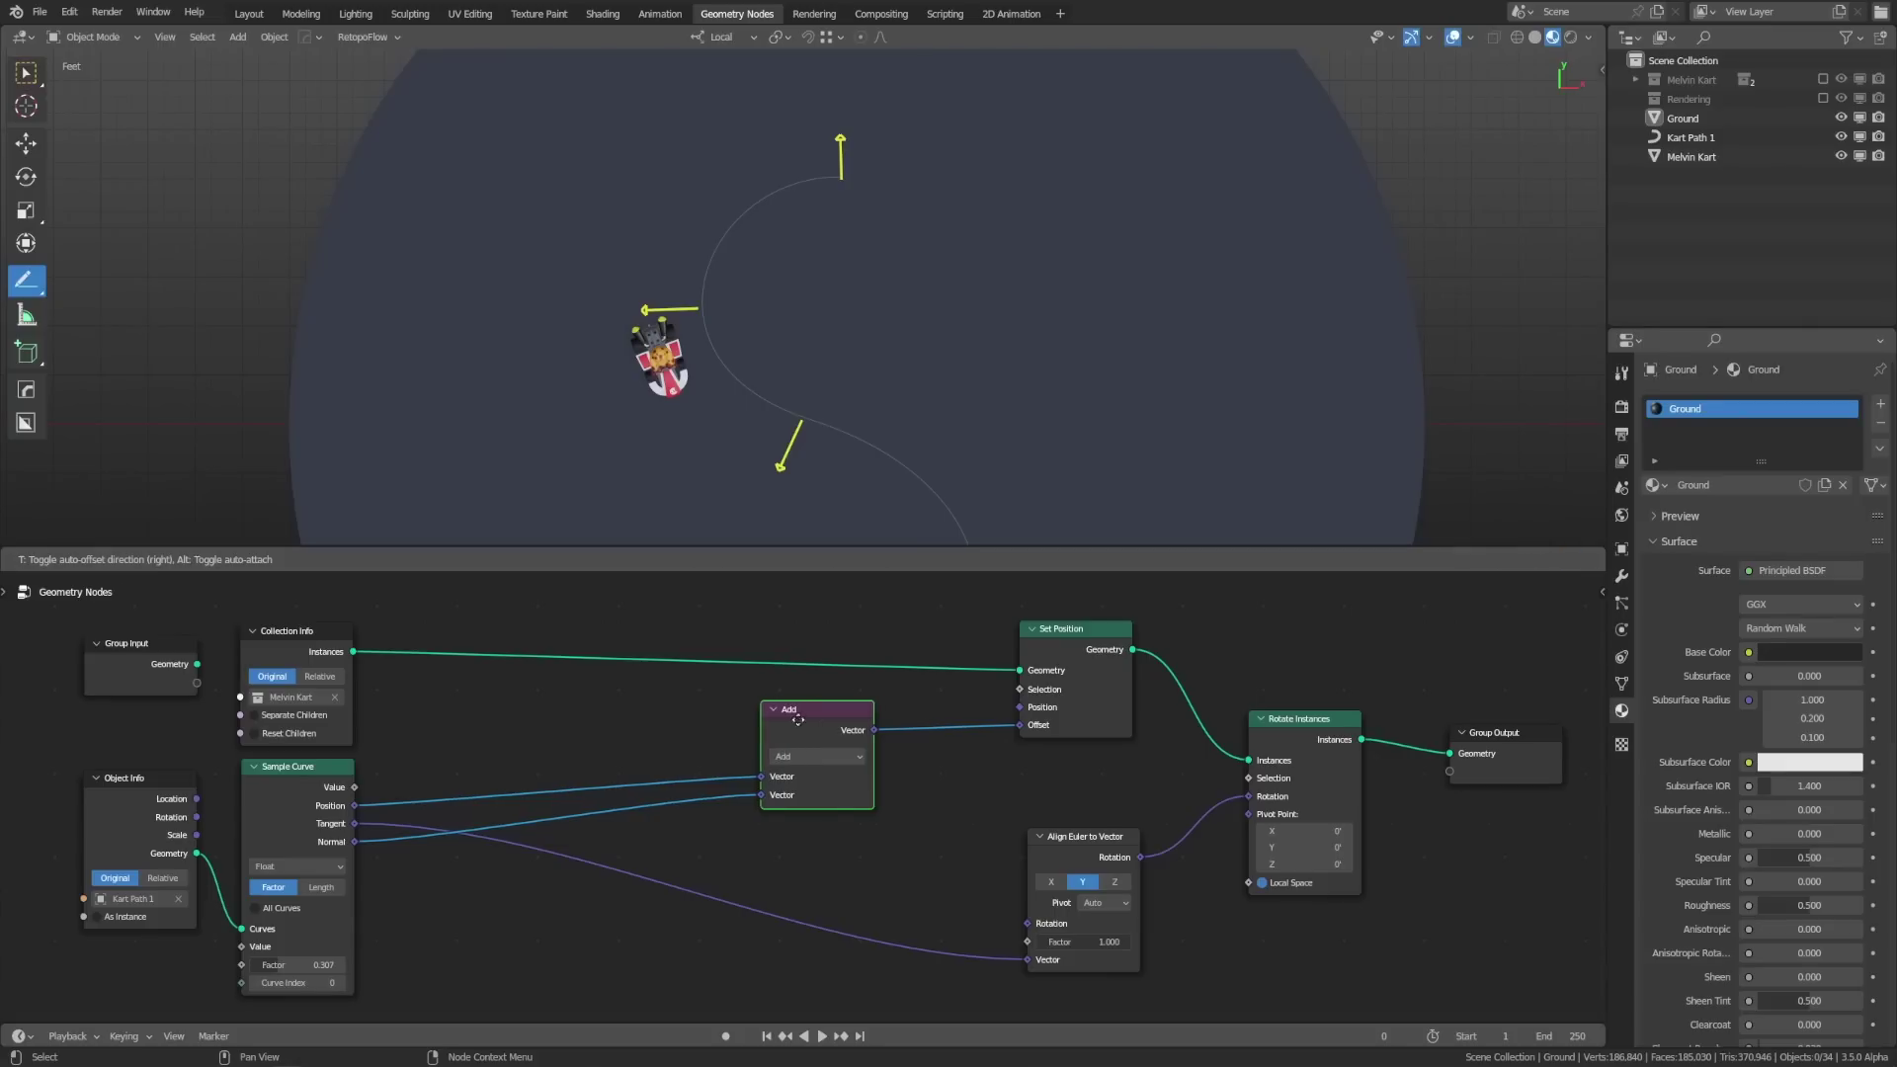
Step: Move the Add node closer to Sample Curve and insert a duplicate of it into the link before Set Position
left_click_drag(822, 726, 593, 722)
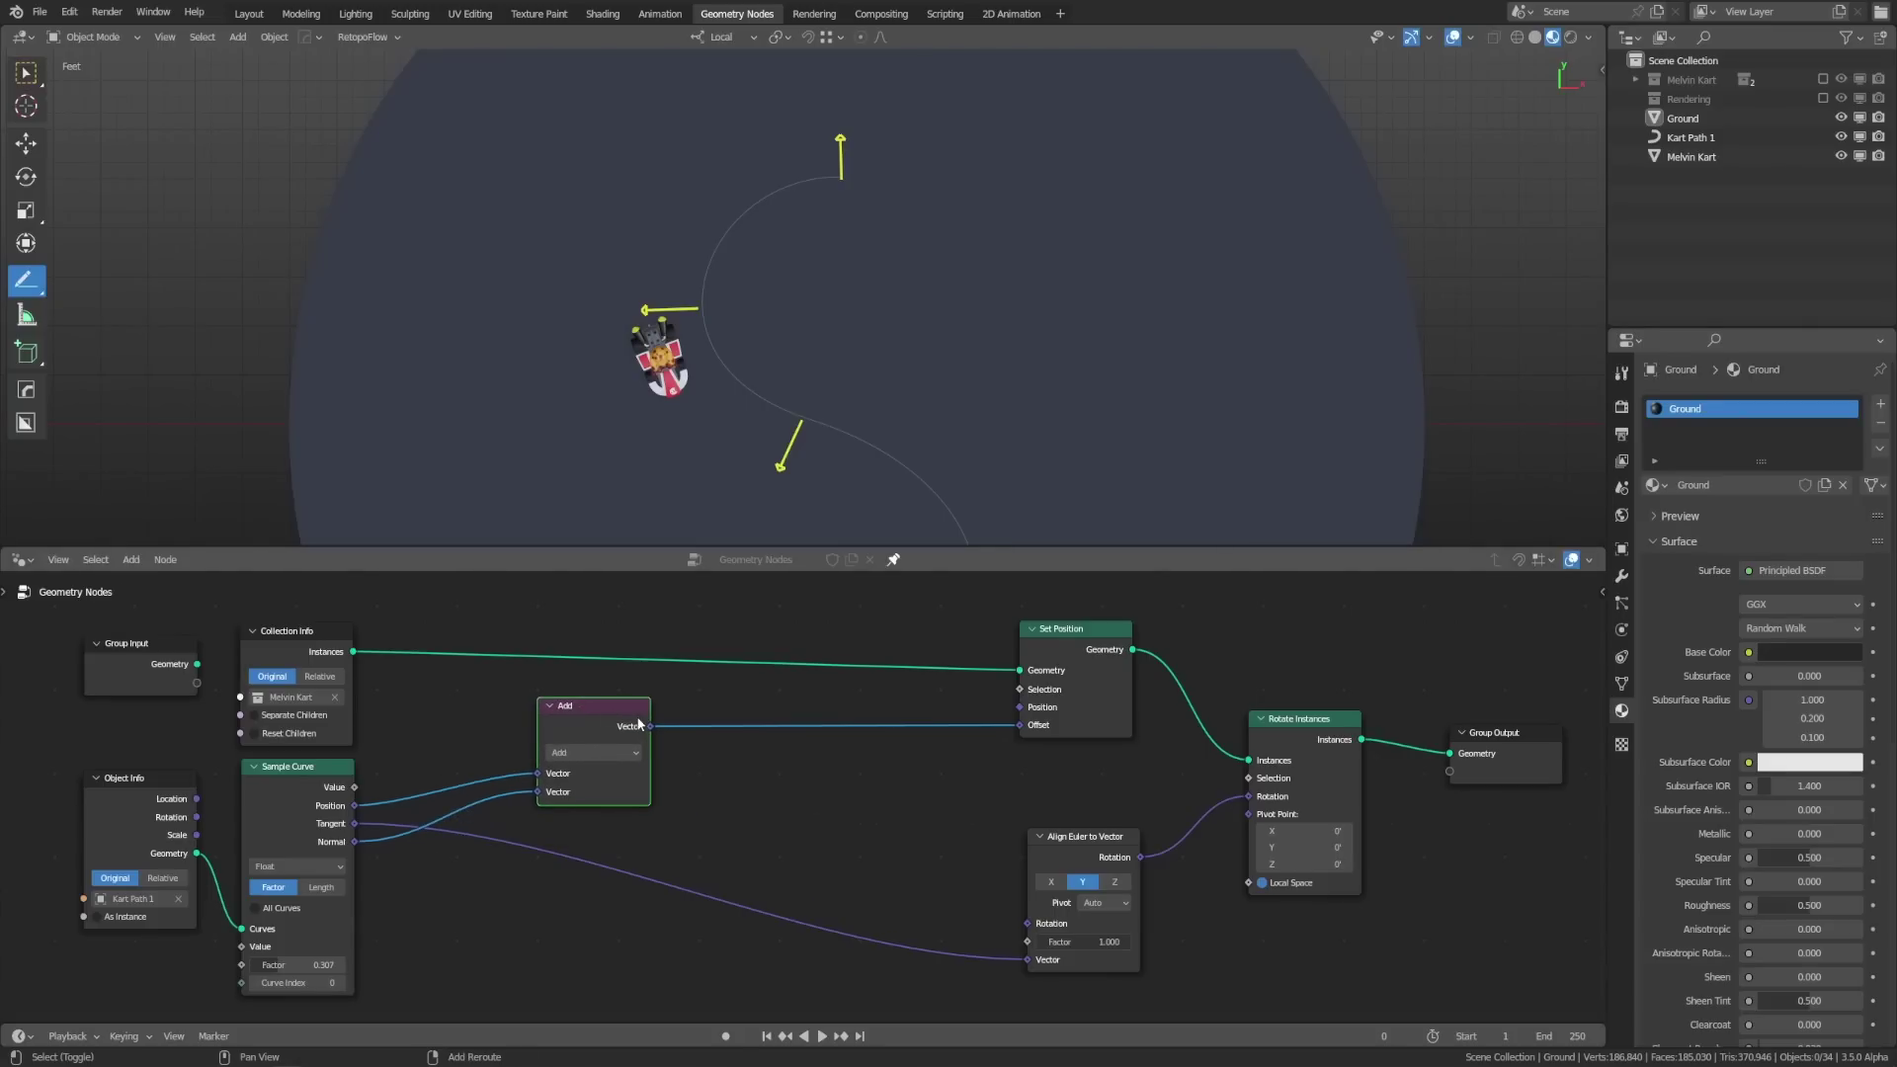
key("shift+d")
left_click(908, 718)
Step: Connect a new Combine XYZ node to the second Add node's free vector input and try varying its Z value
middle_click_drag(828, 808, 862, 773)
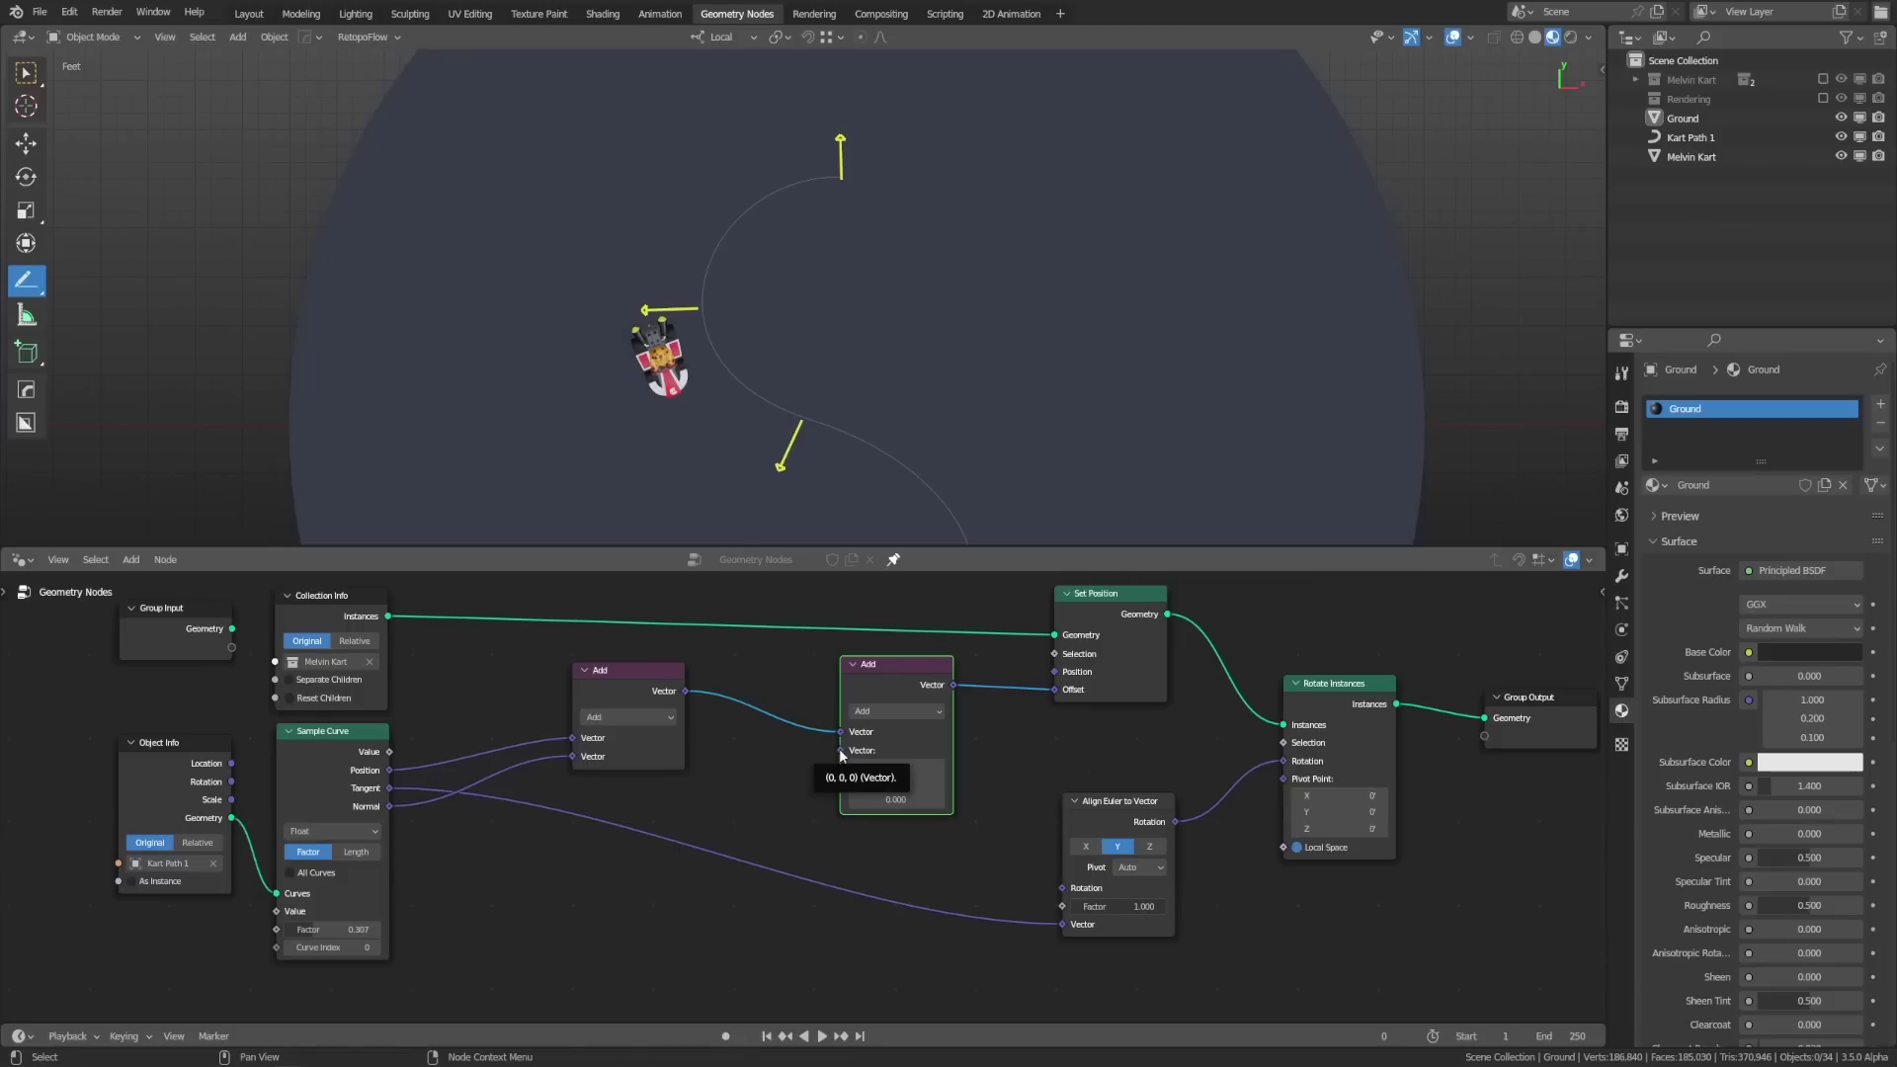
left_click_drag(841, 751, 760, 800)
type("combin")
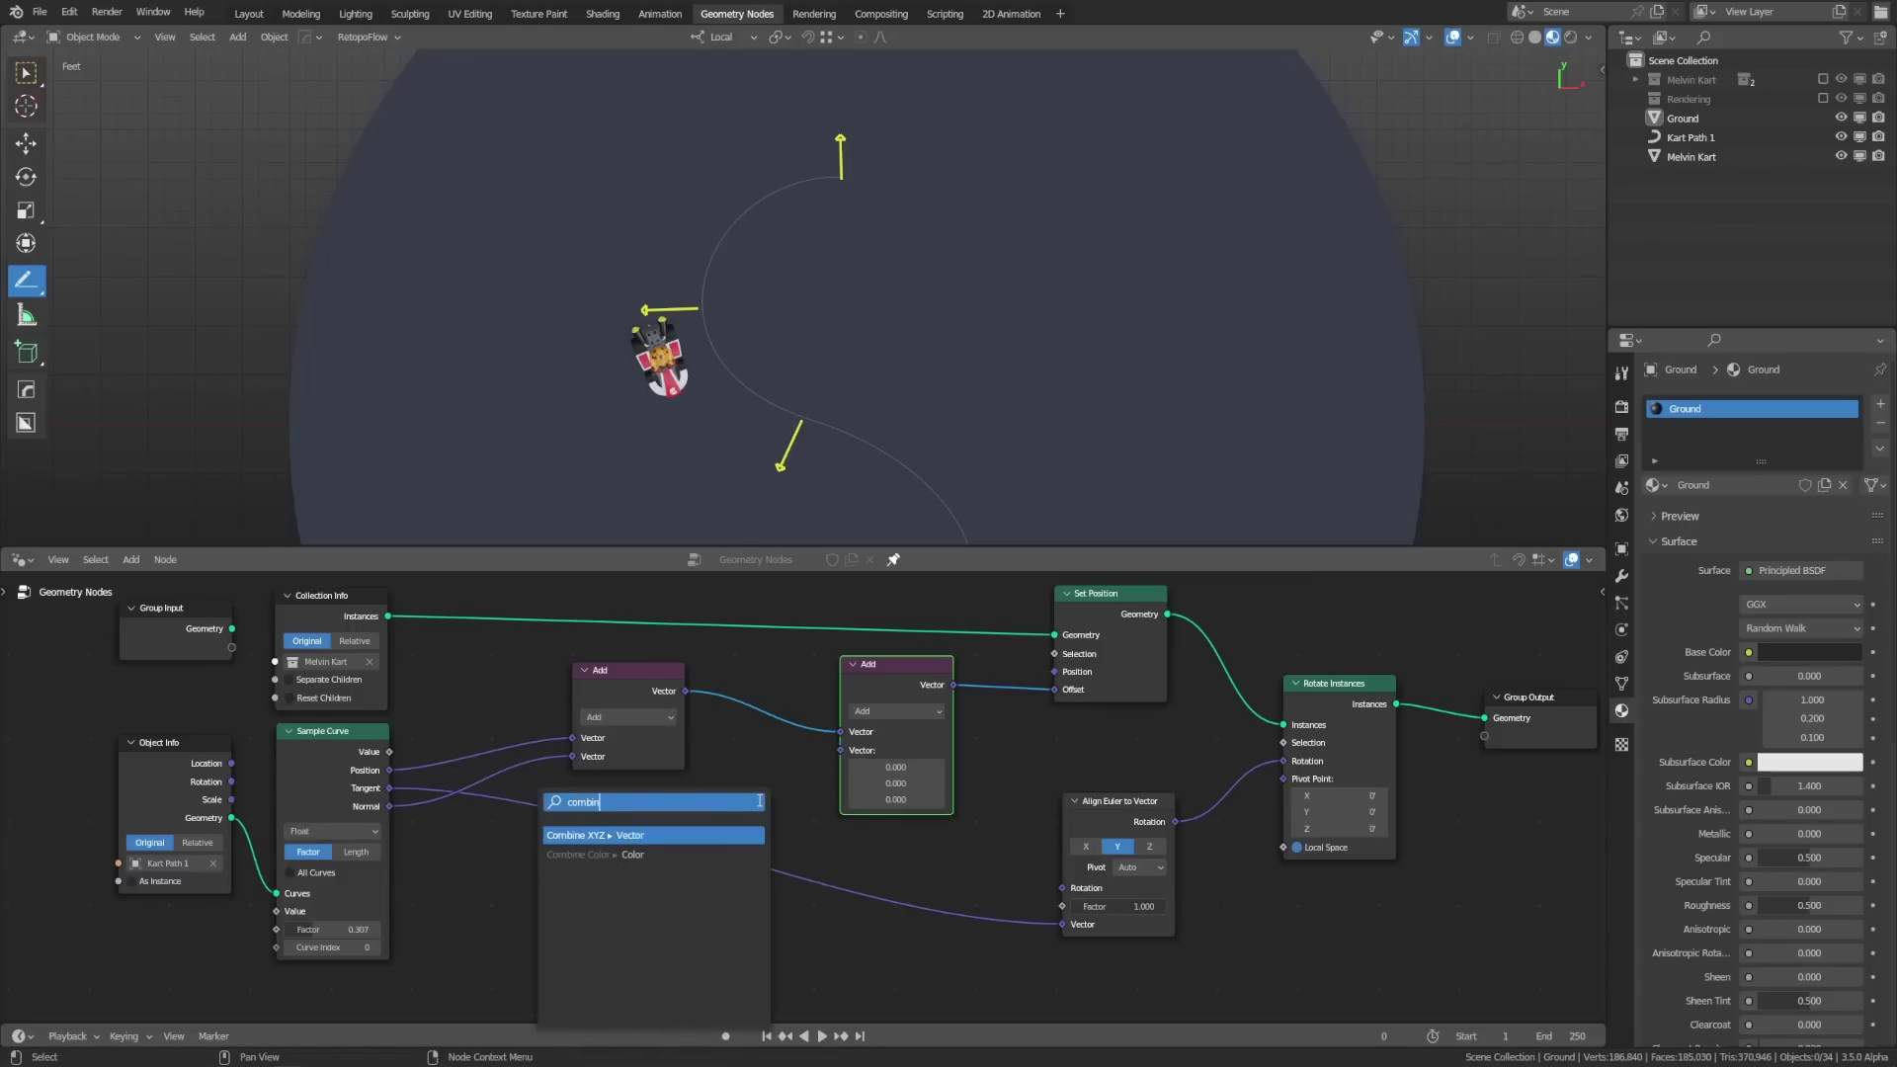
key("Return")
left_click(680, 874)
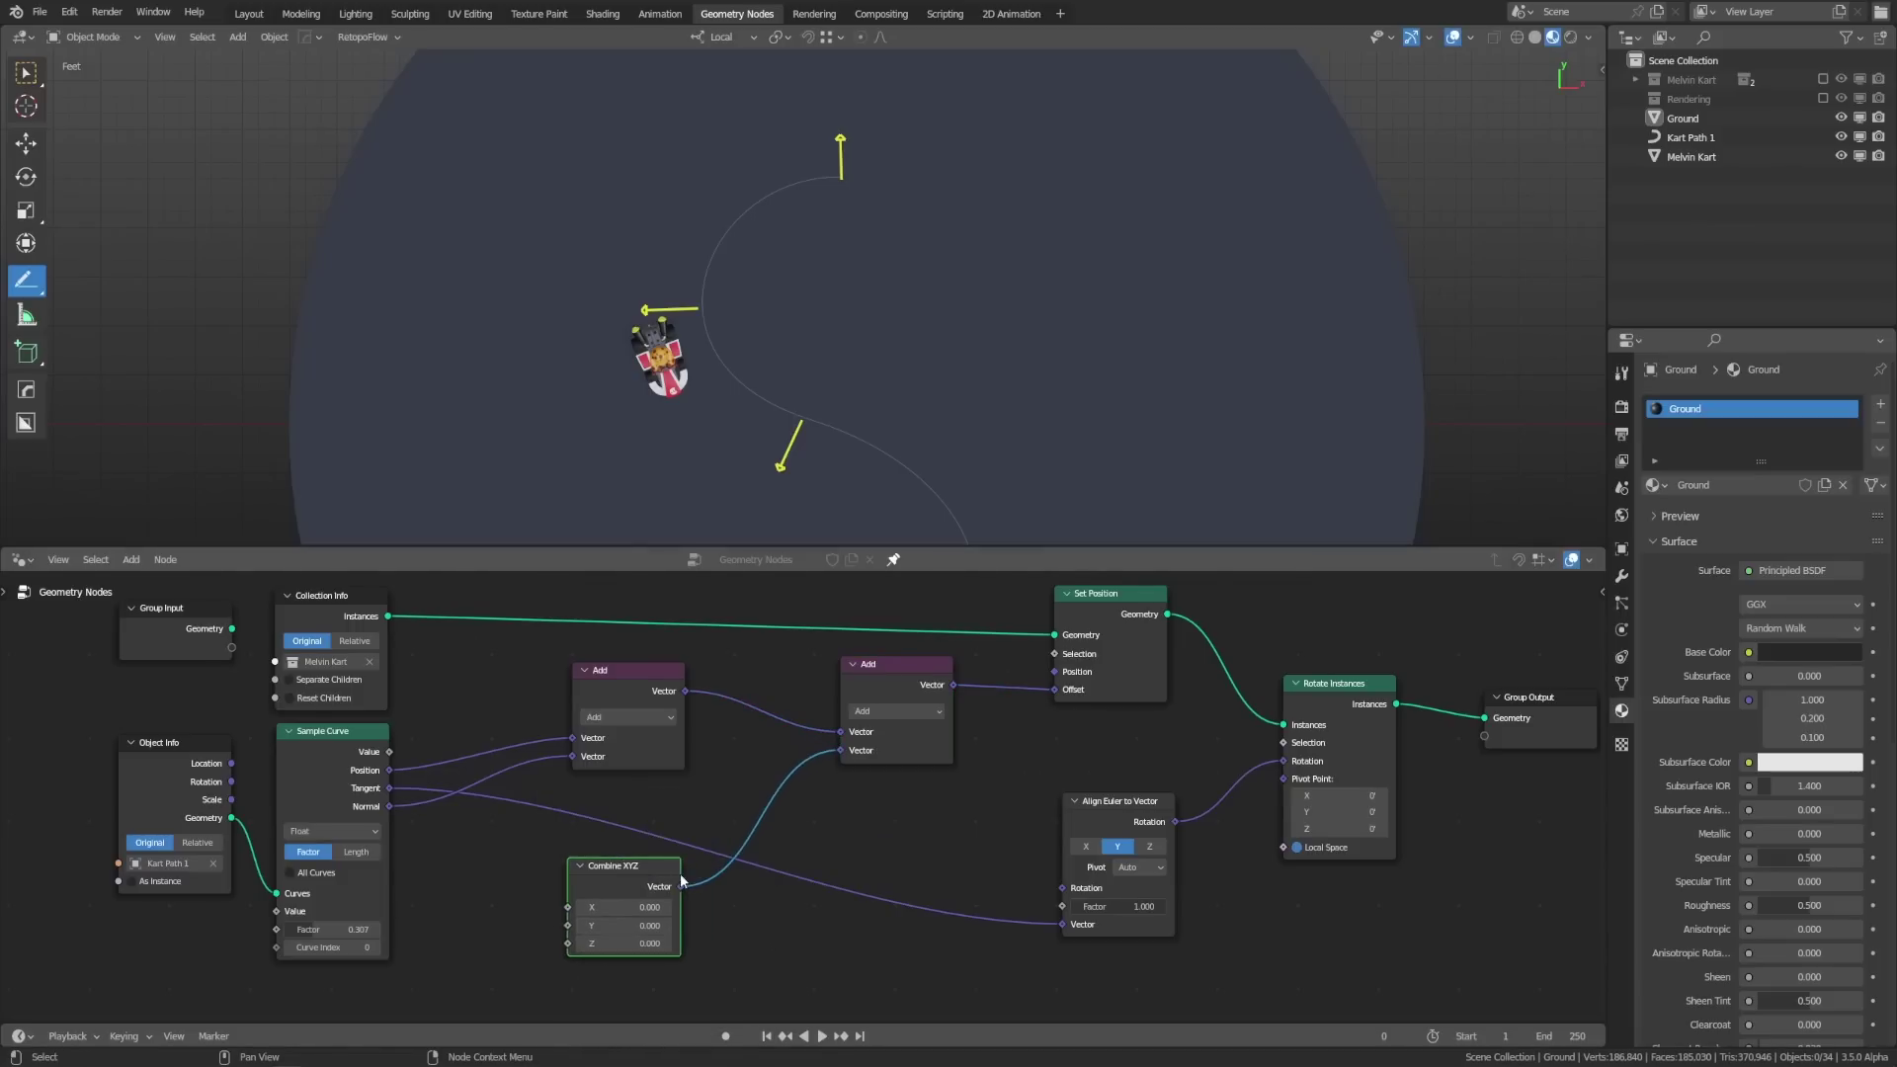
middle_click_drag(907, 334, 792, 484)
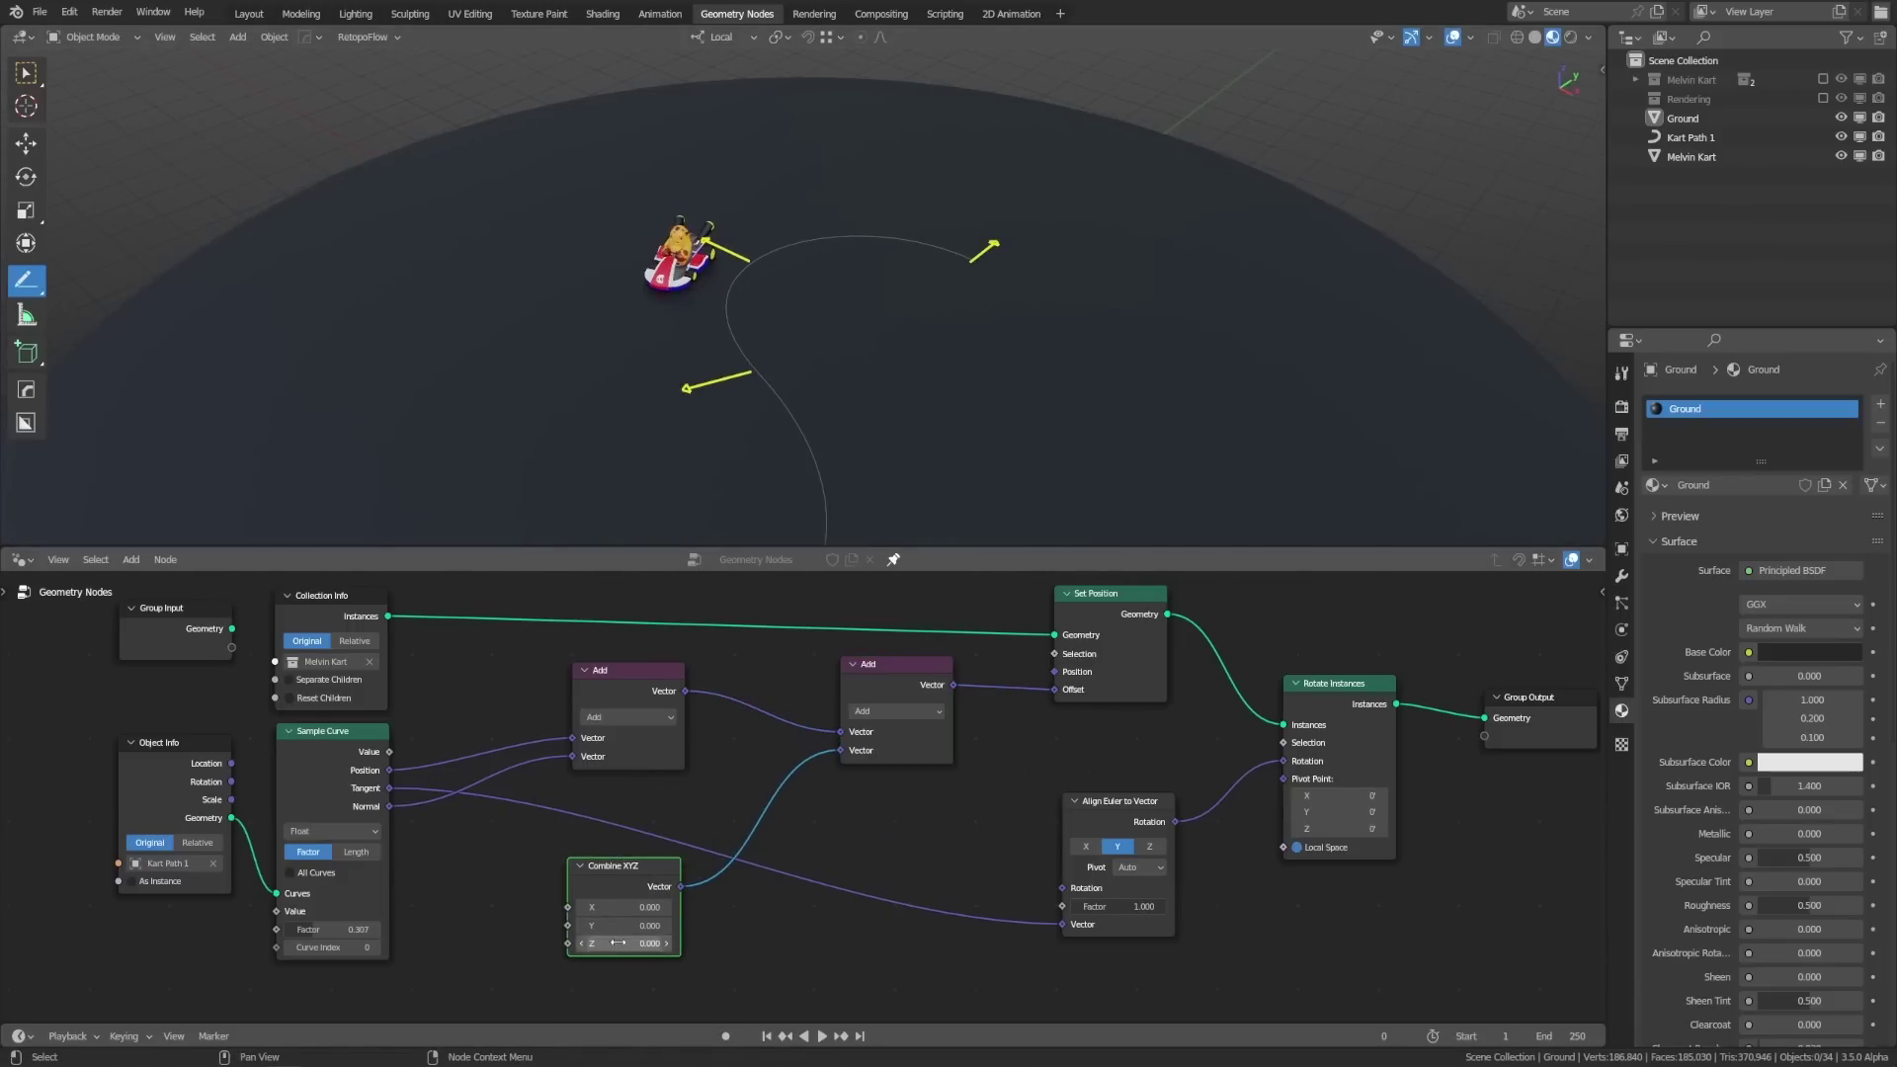
left_click_drag(624, 944, 784, 941)
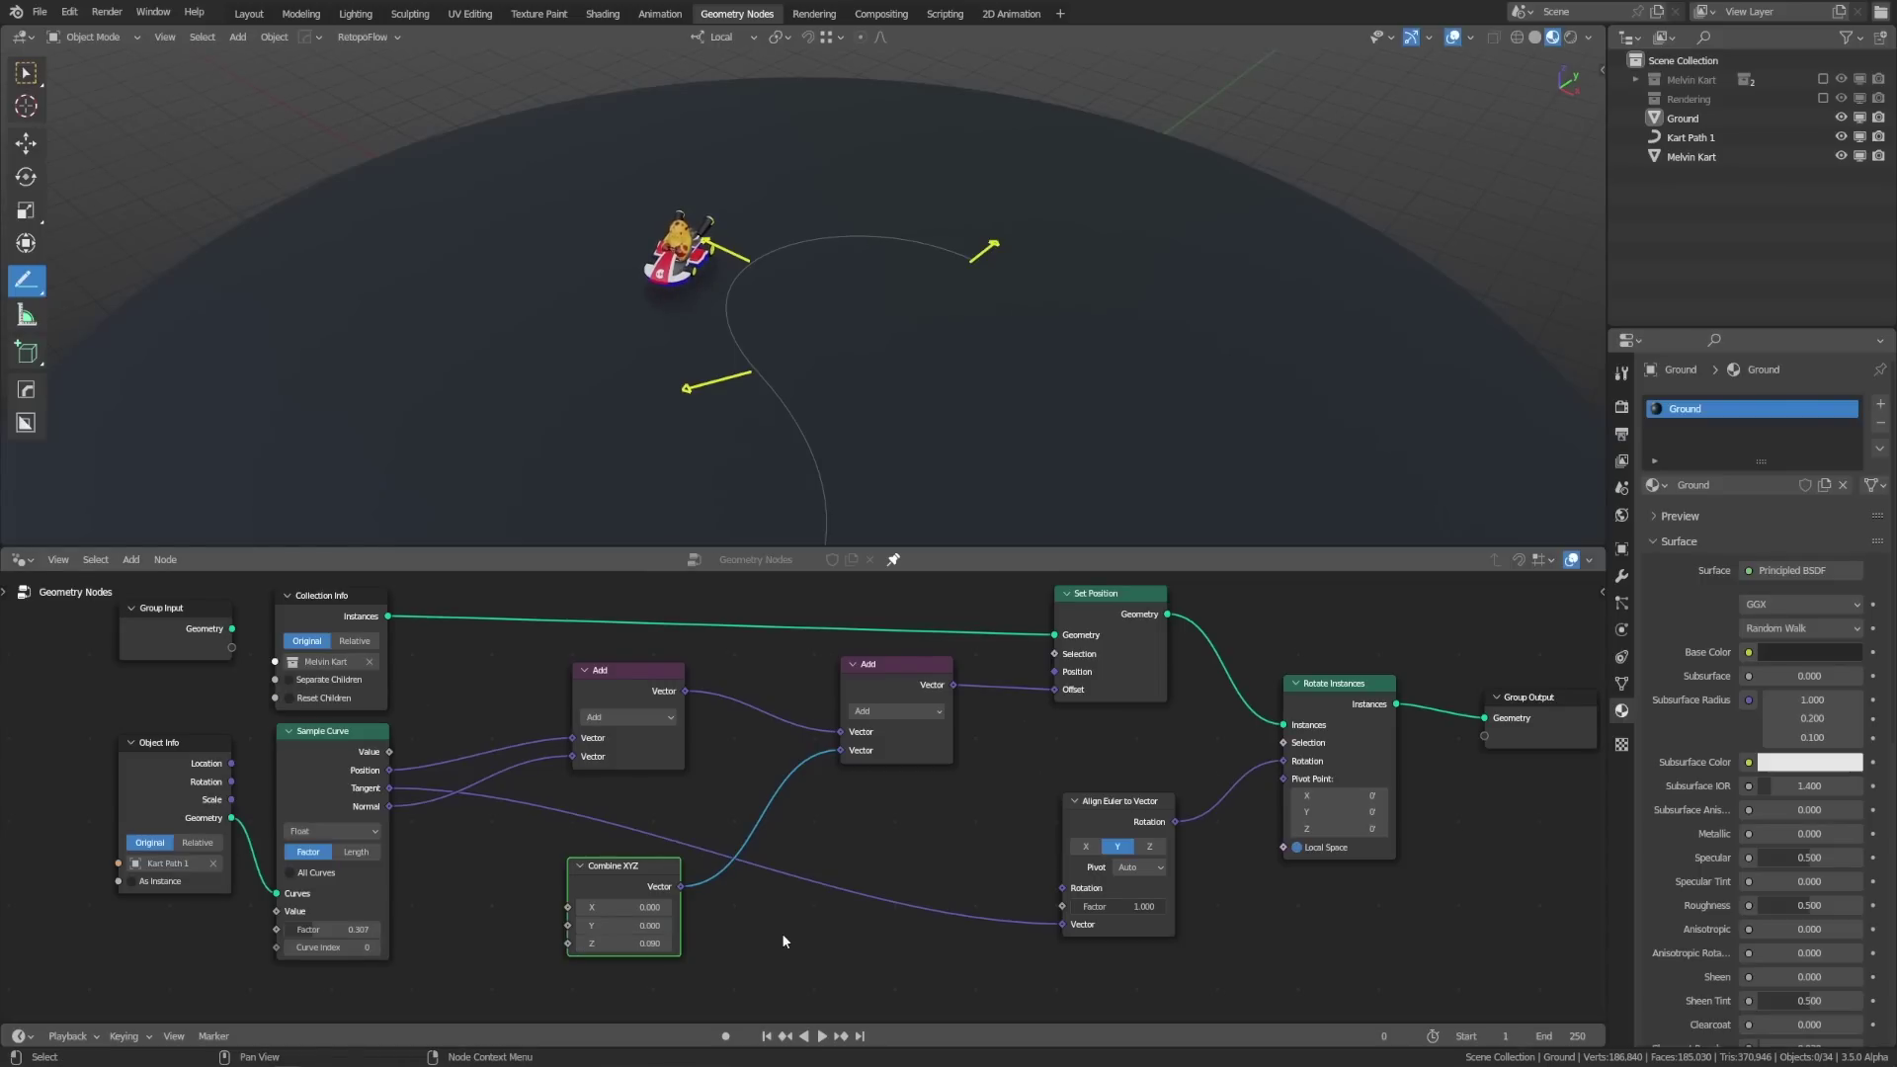
Step: Drive the Combine XYZ node's Z with a new Random Value node, using Min -0.002 and Max 0.002
middle_click_drag(784, 940, 1010, 810)
left_click_drag(793, 813, 660, 877)
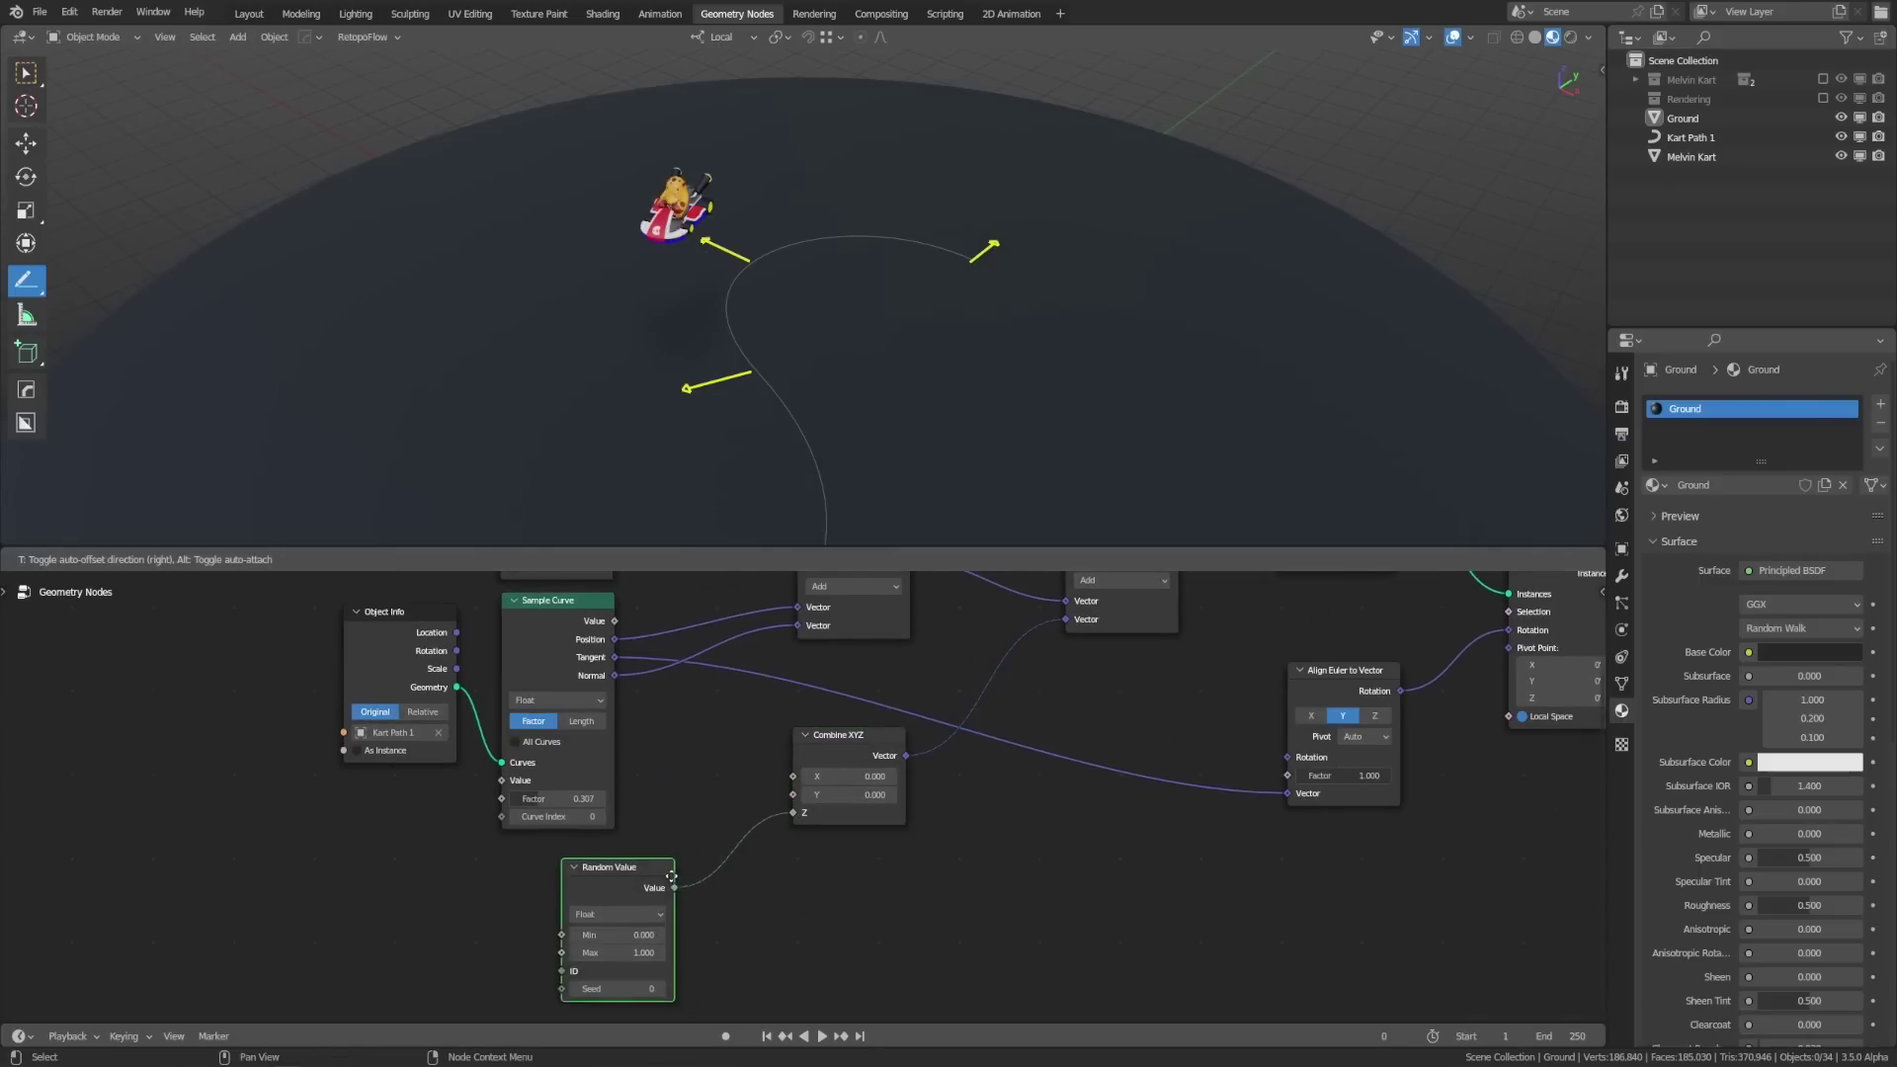
left_click(625, 933)
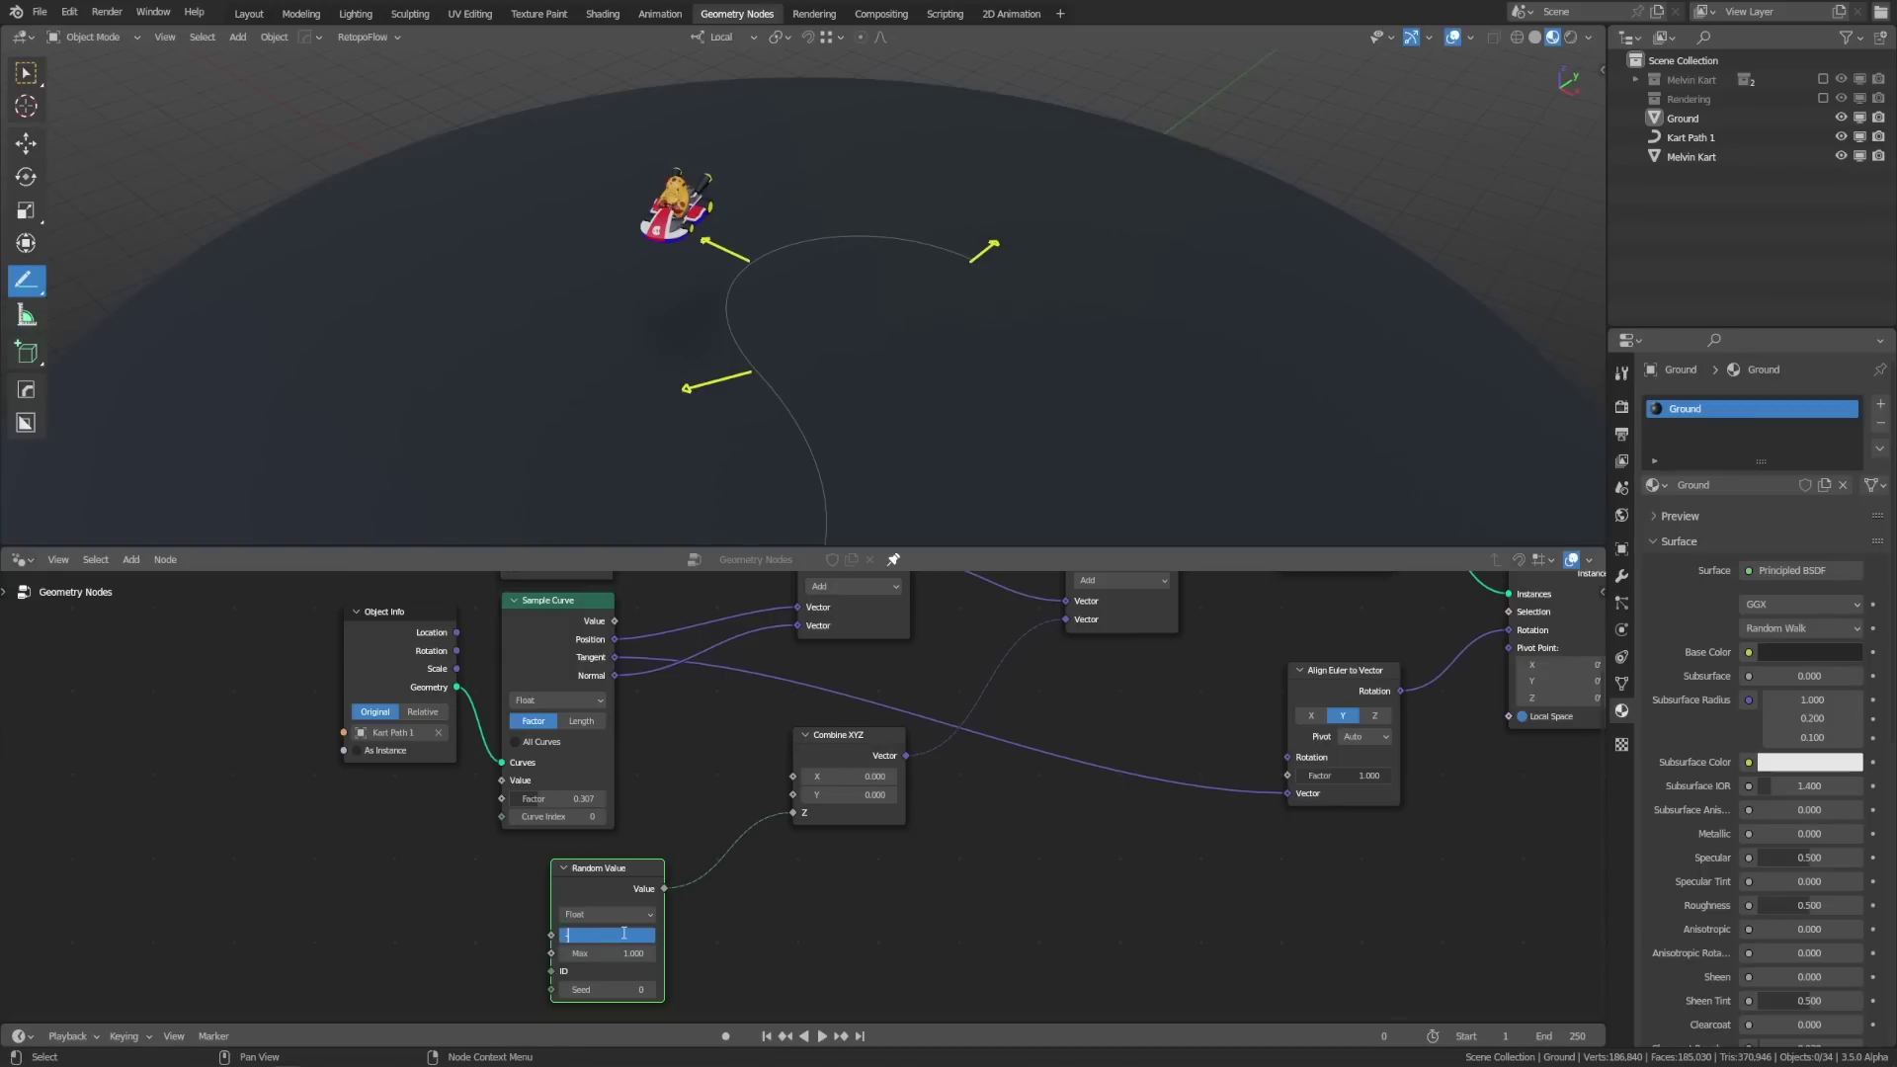
left_click(629, 954)
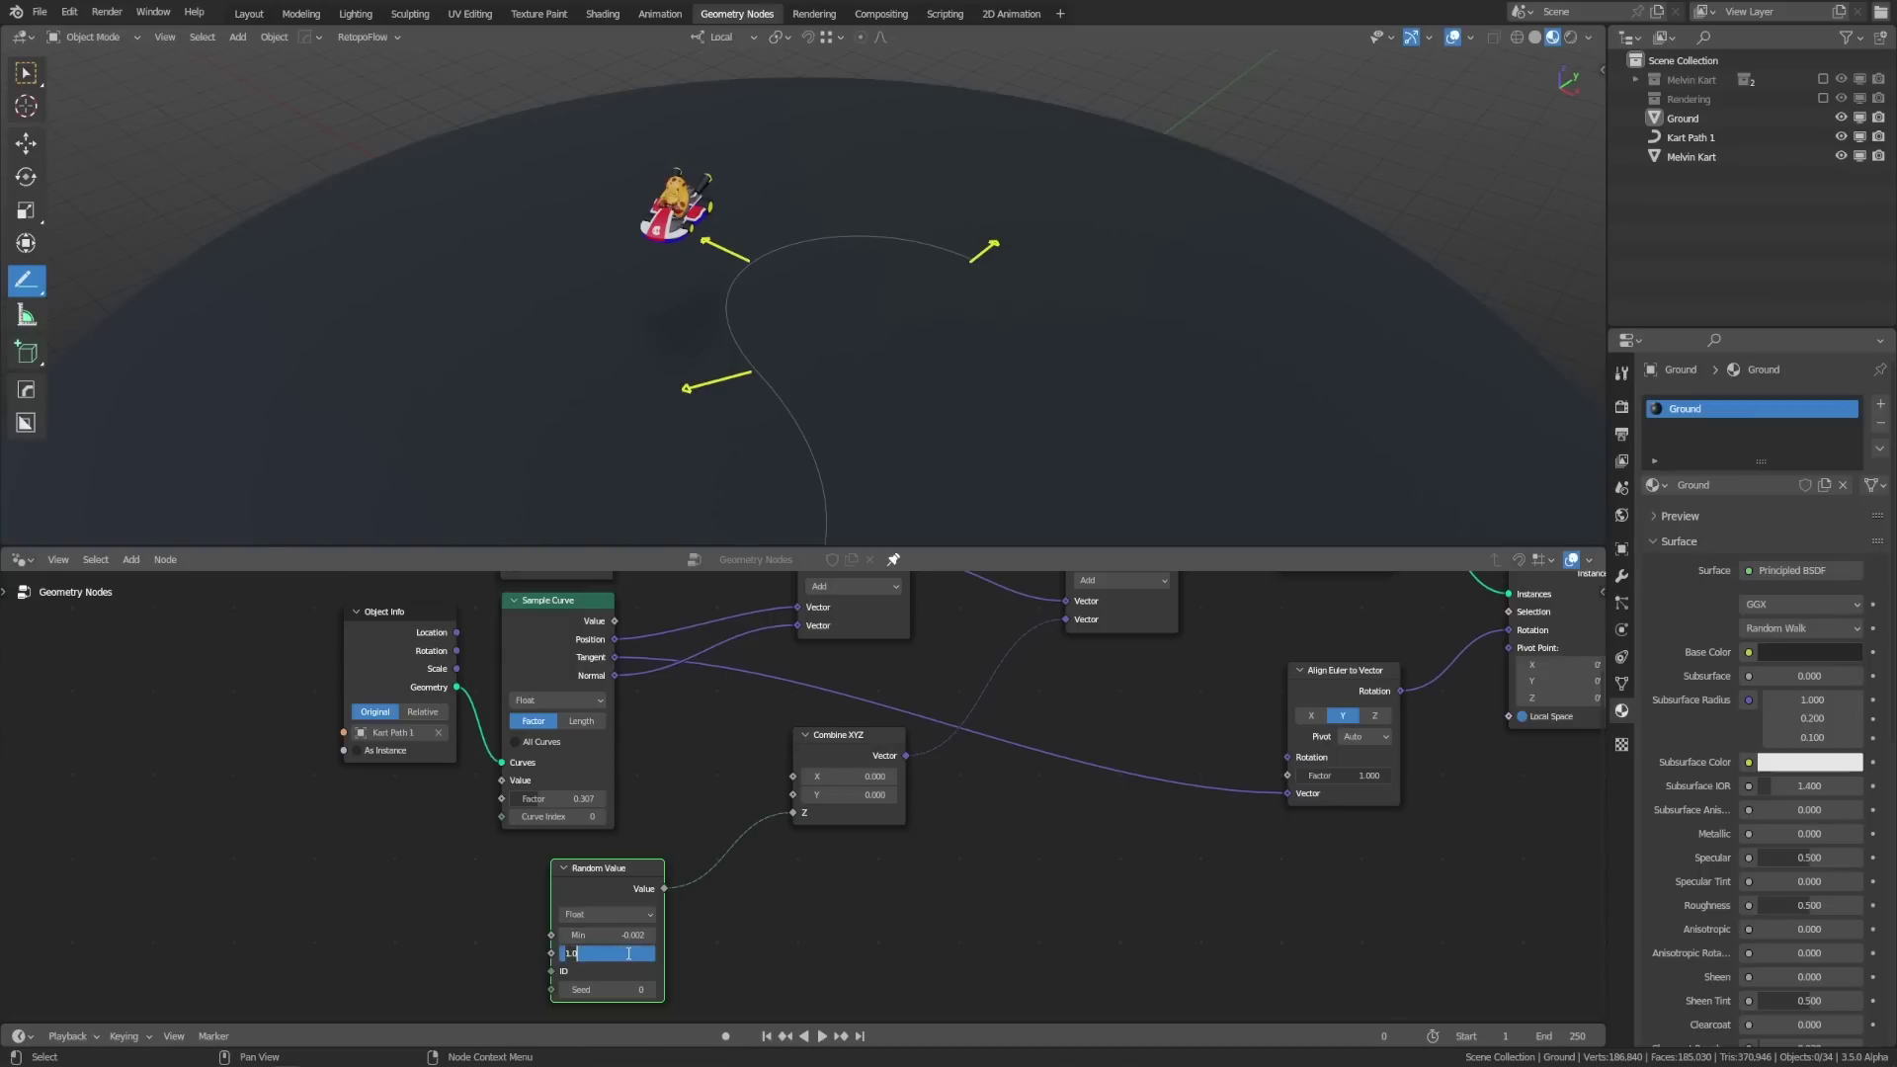
type(".002")
key("Return")
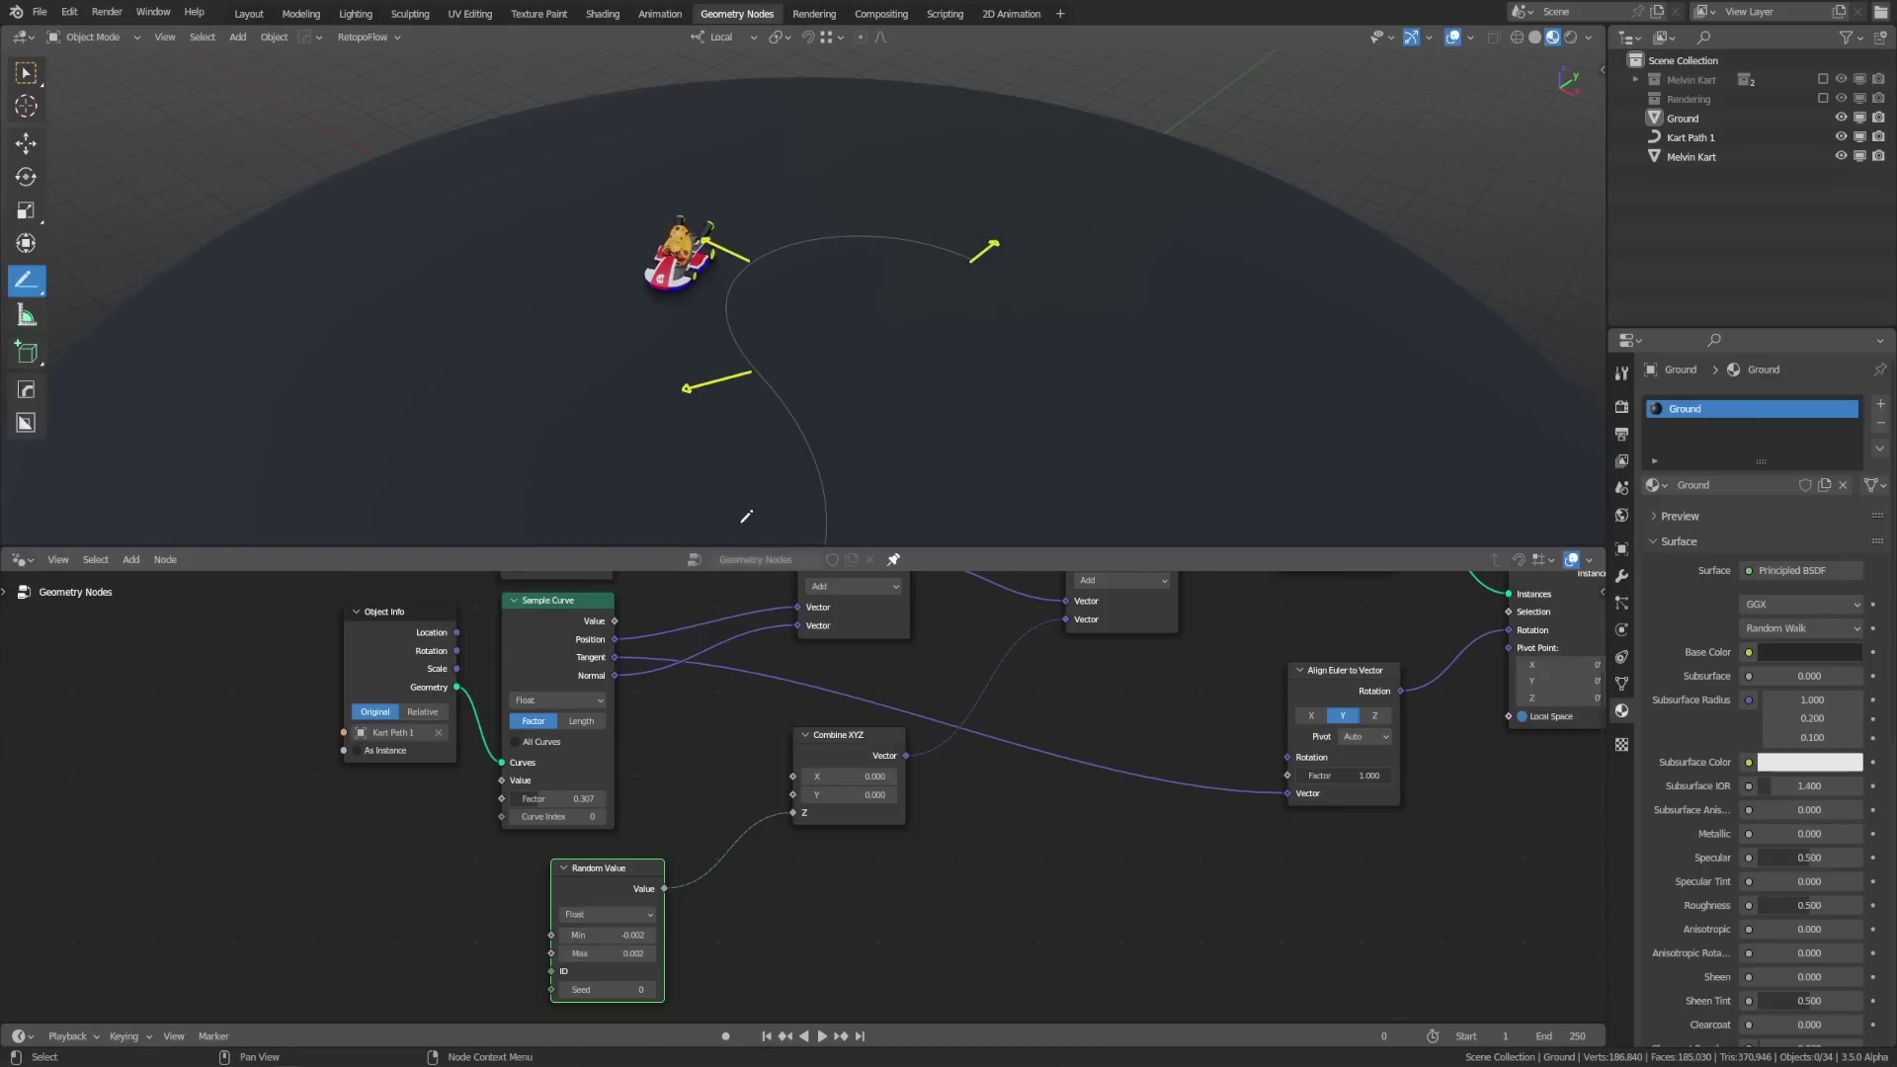
Step: Add a Scene Time node and connect its Frame output to the Random Value node's Seed
middle_click_drag(745, 517, 823, 357)
scroll(742, 355, "up", 3)
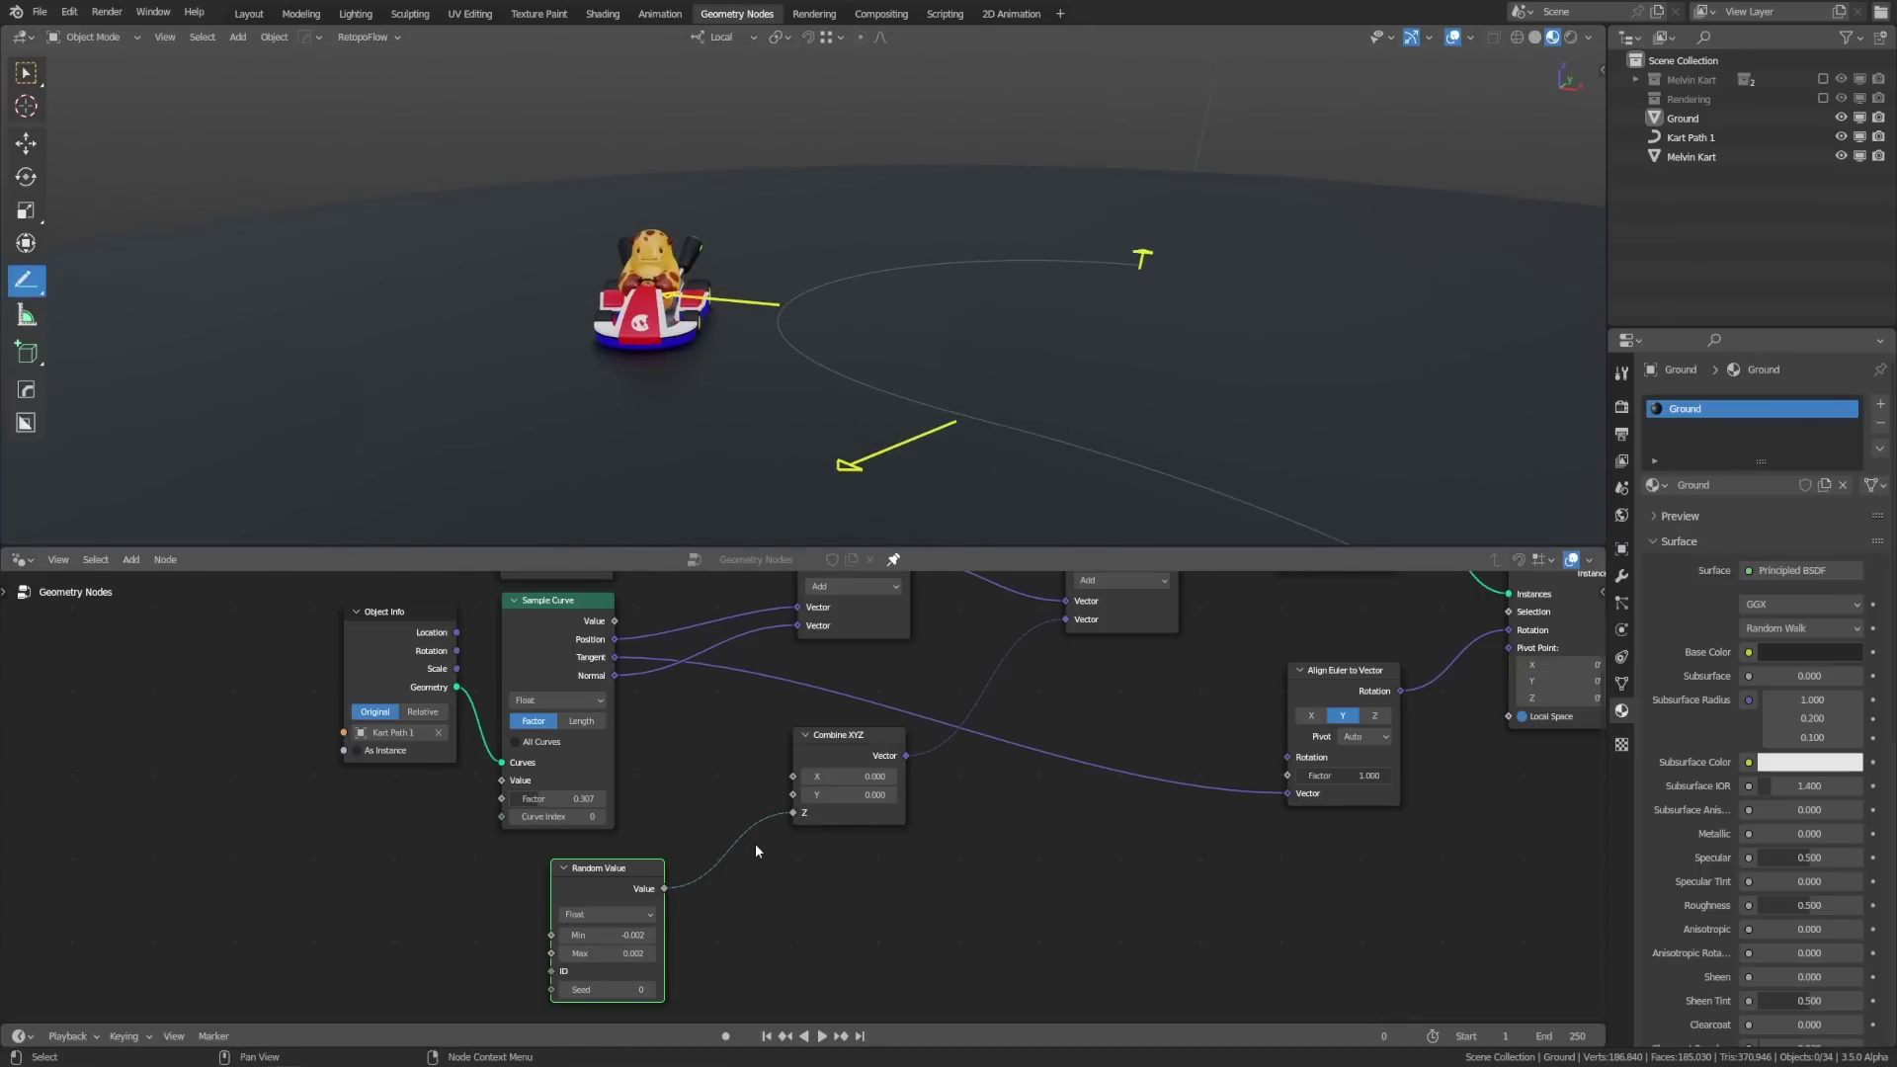
left_click_drag(552, 990, 229, 914)
type("scene")
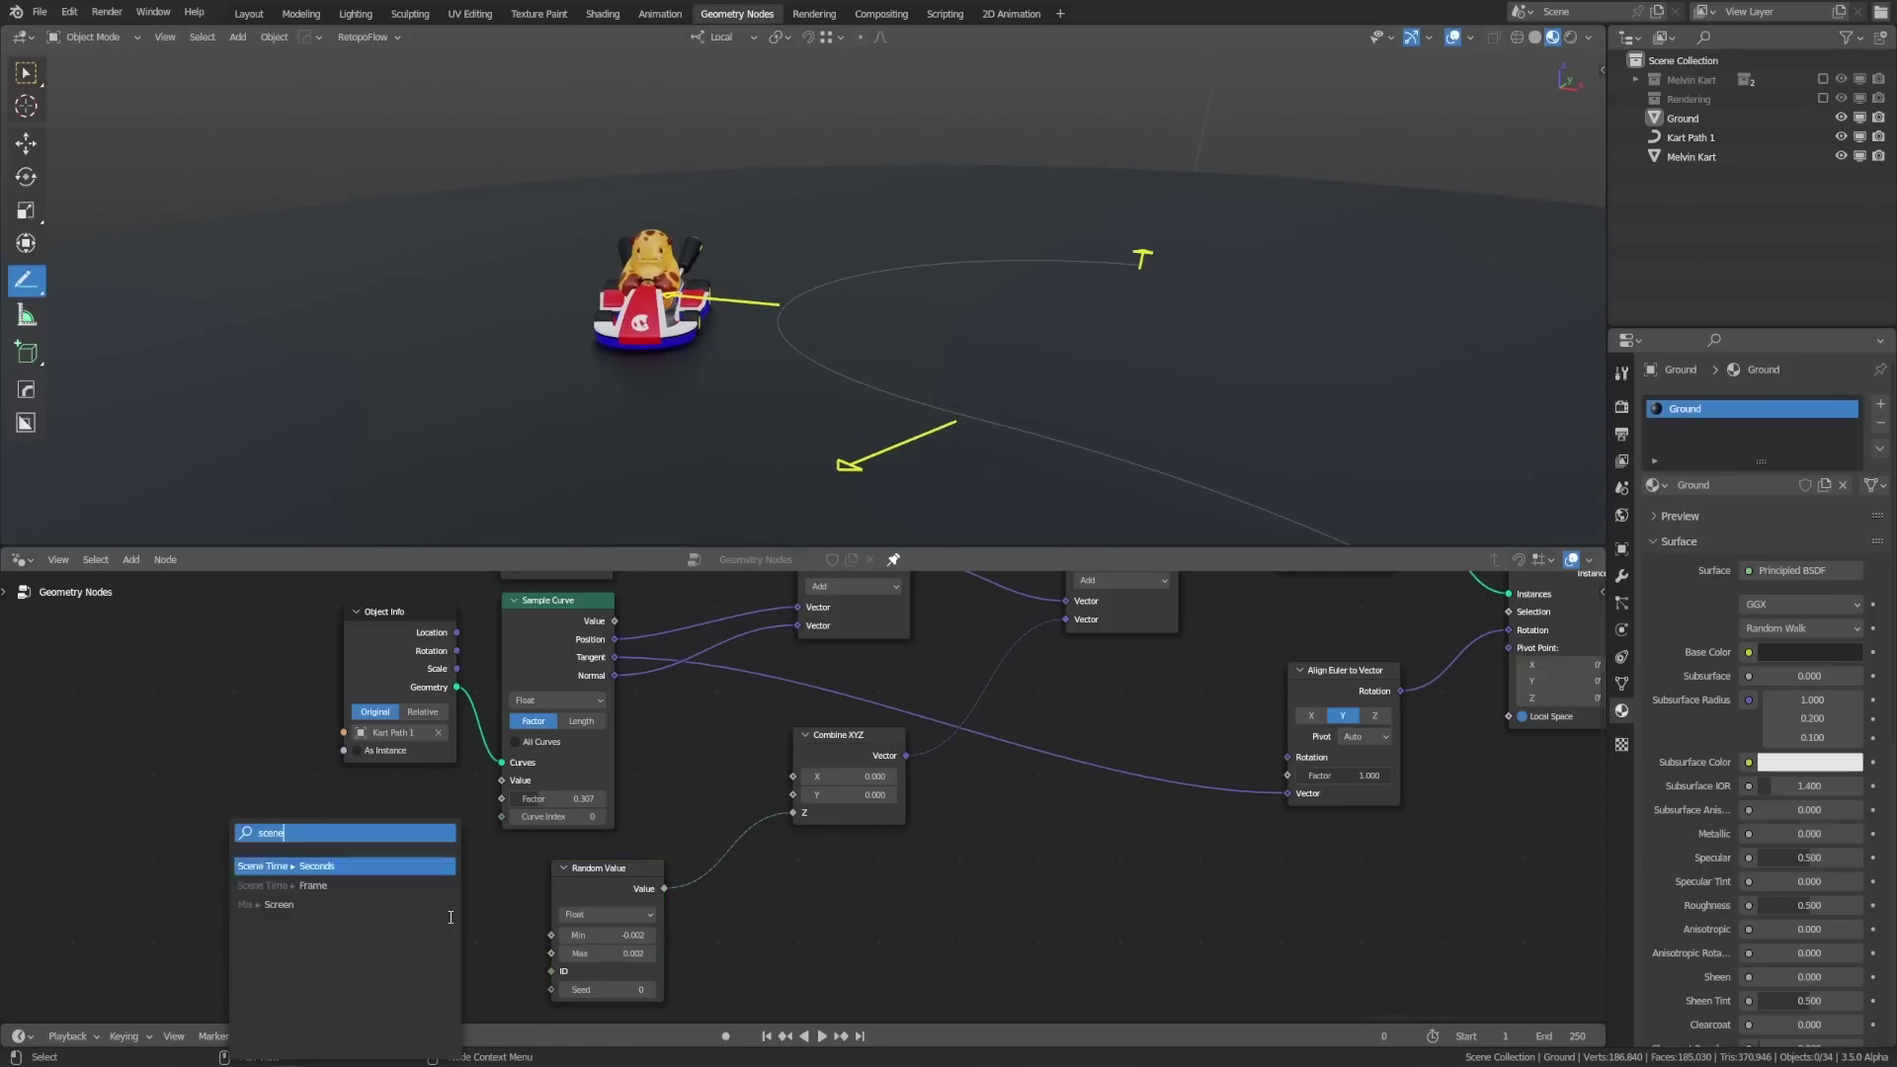
key("Down")
key("Return")
left_click(486, 937)
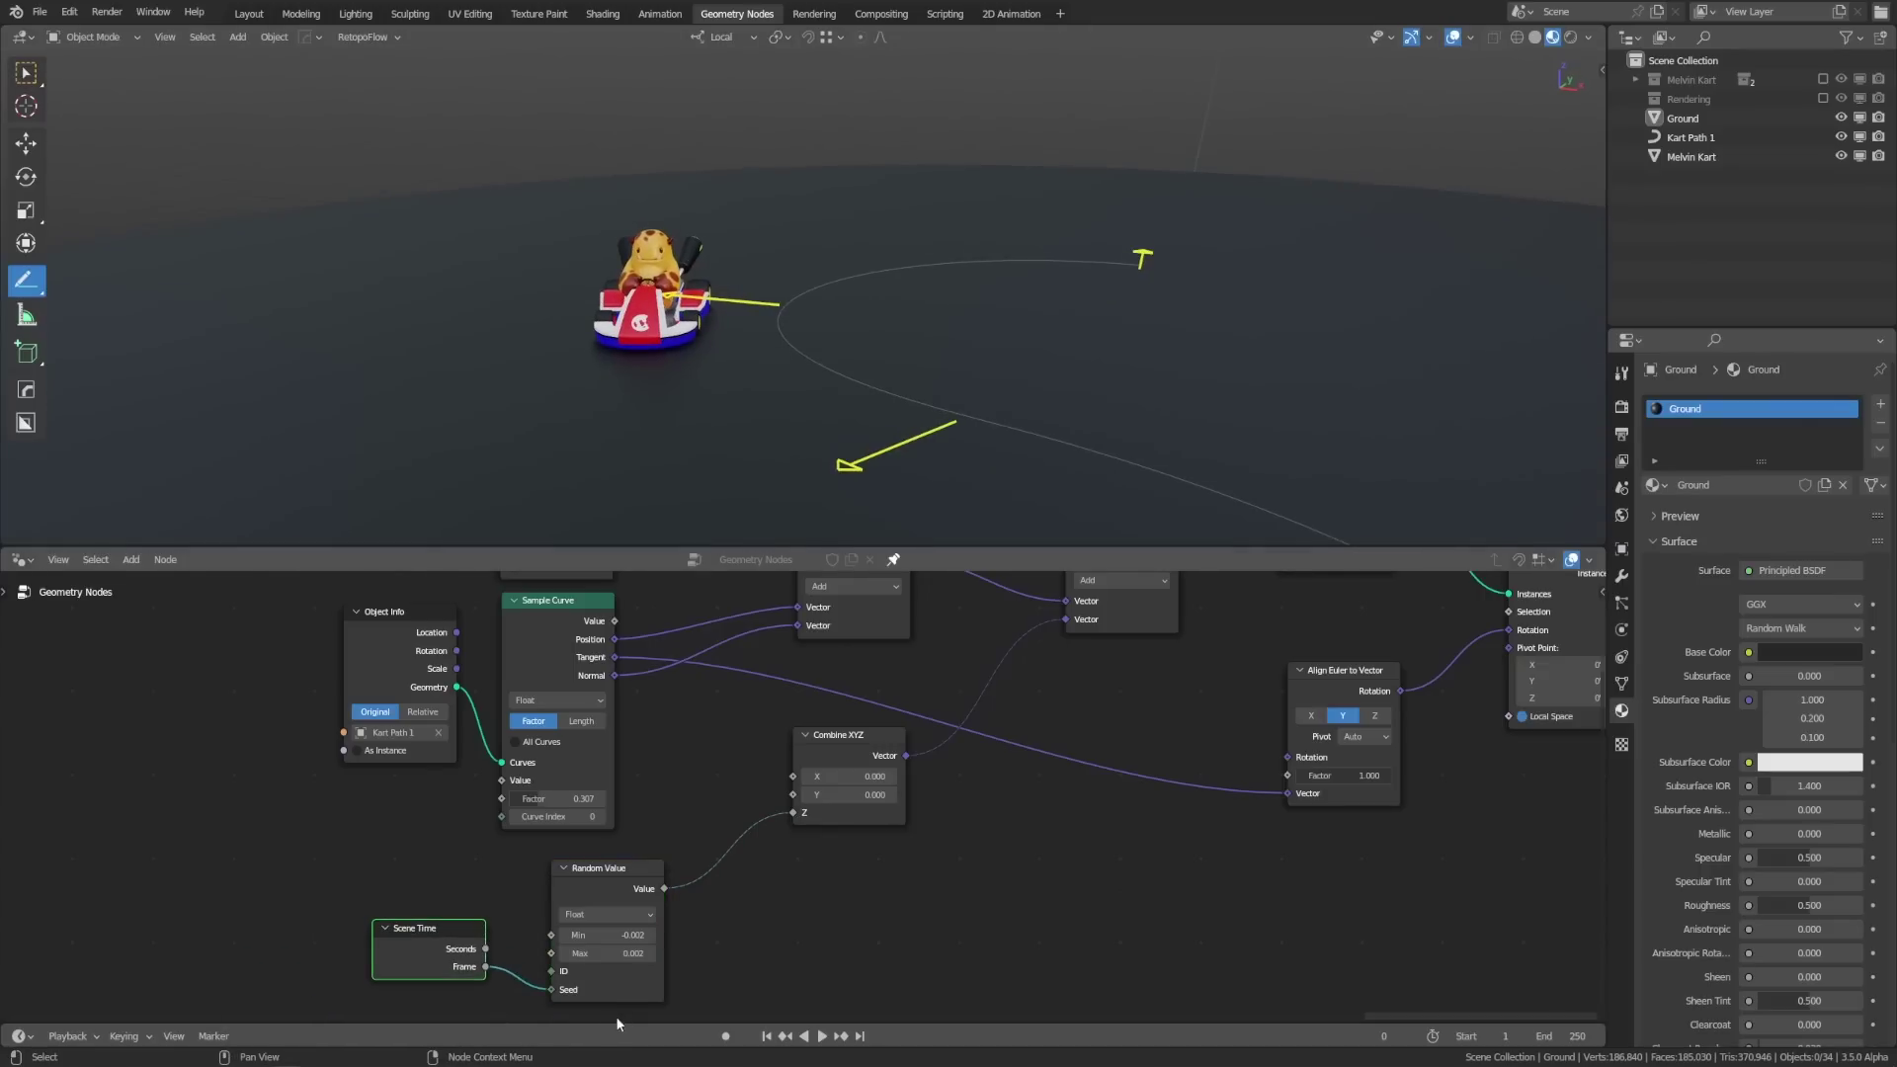
Step: Reveal the timeline, play the animation and examine the kart's vertical shaking from close up
left_click_drag(611, 1025, 611, 973)
key("space")
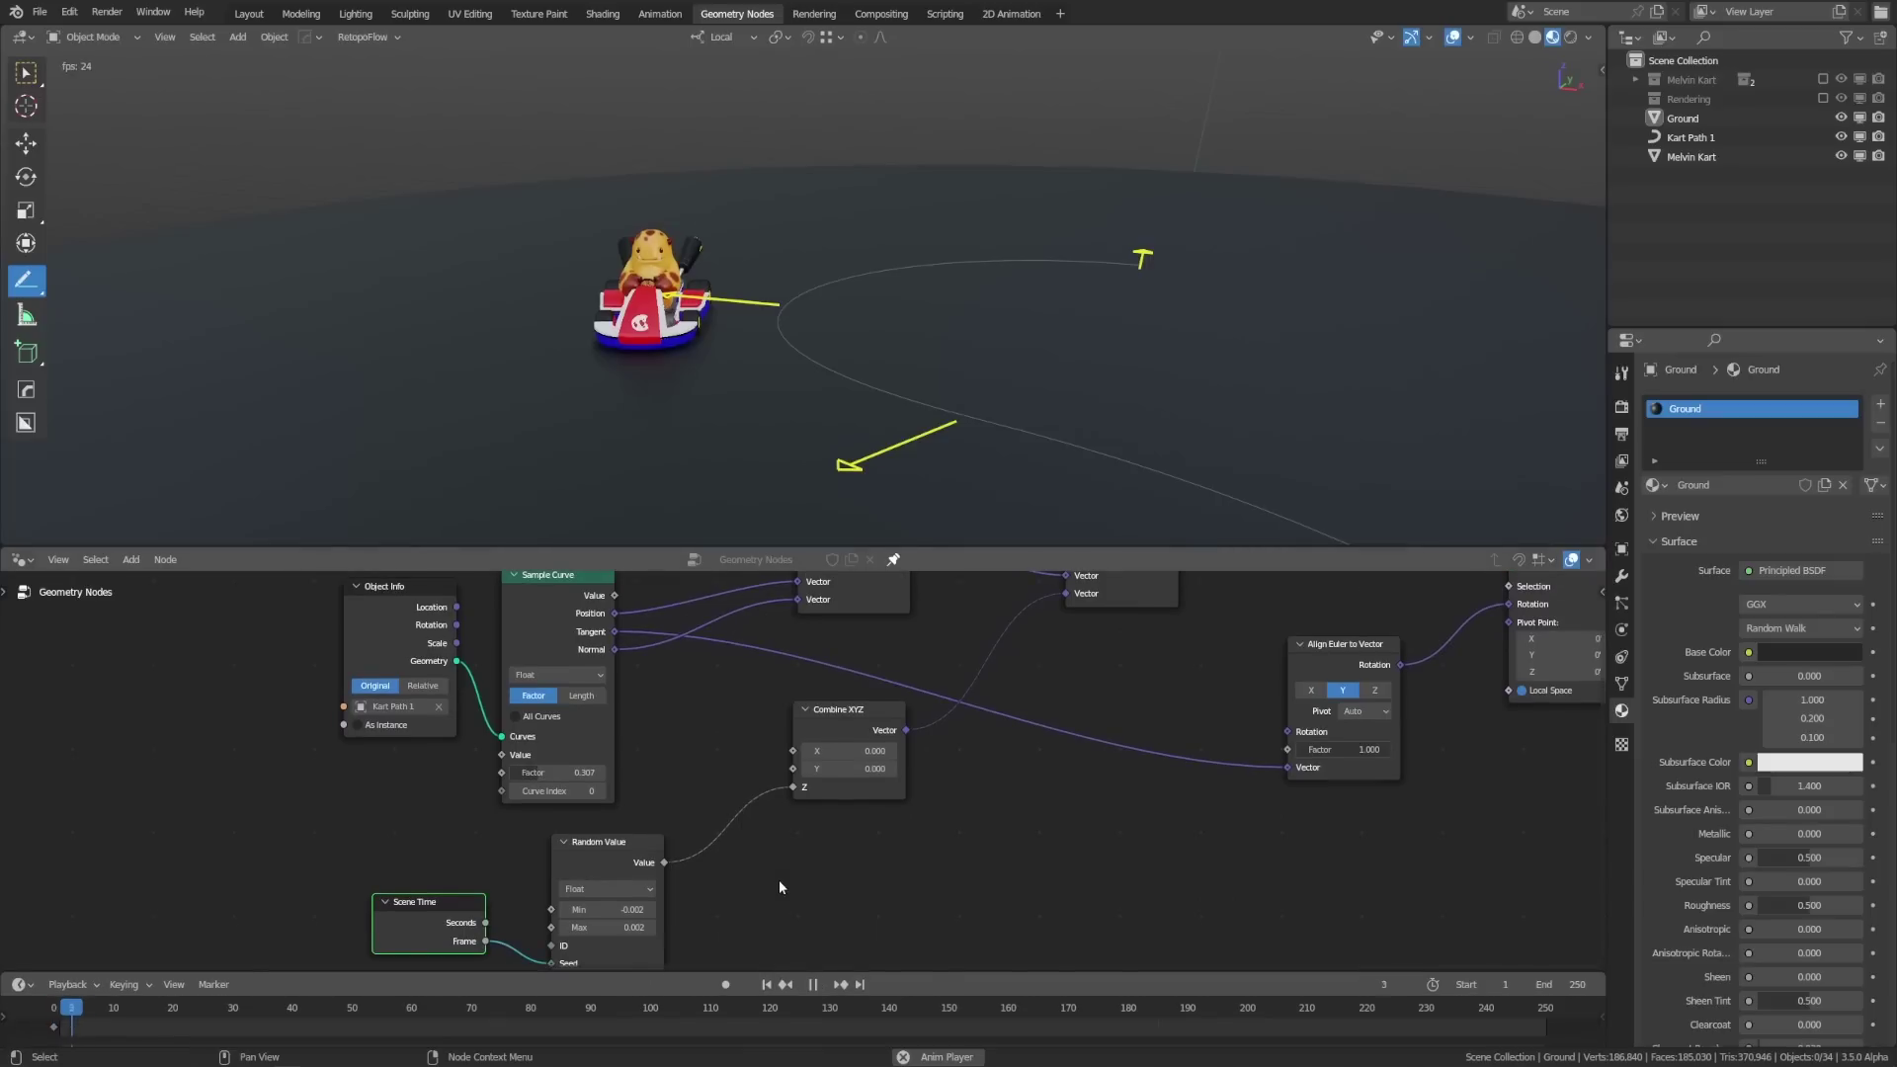
middle_click_drag(890, 281, 925, 311)
scroll(732, 373, "up", 3)
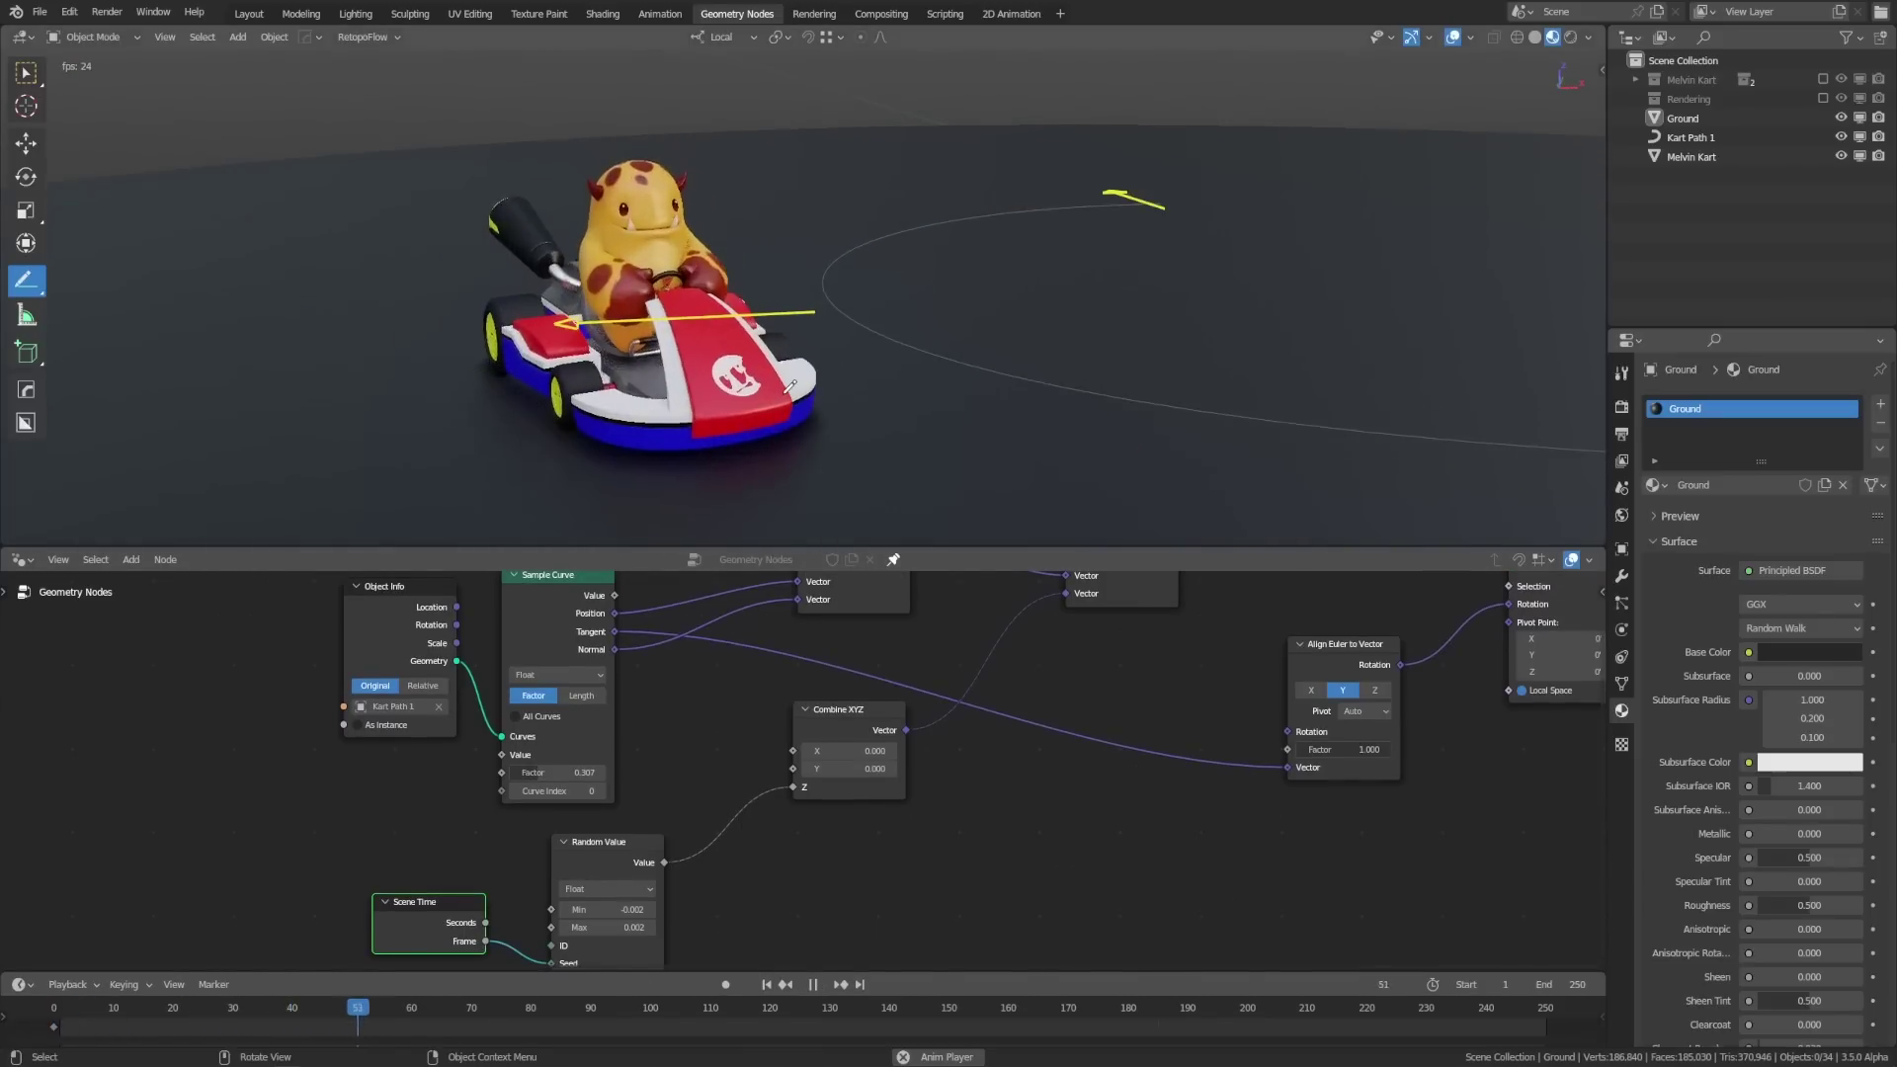
middle_click_drag(736, 385, 784, 448)
scroll(837, 368, "down", 2)
scroll(784, 449, "down", 3)
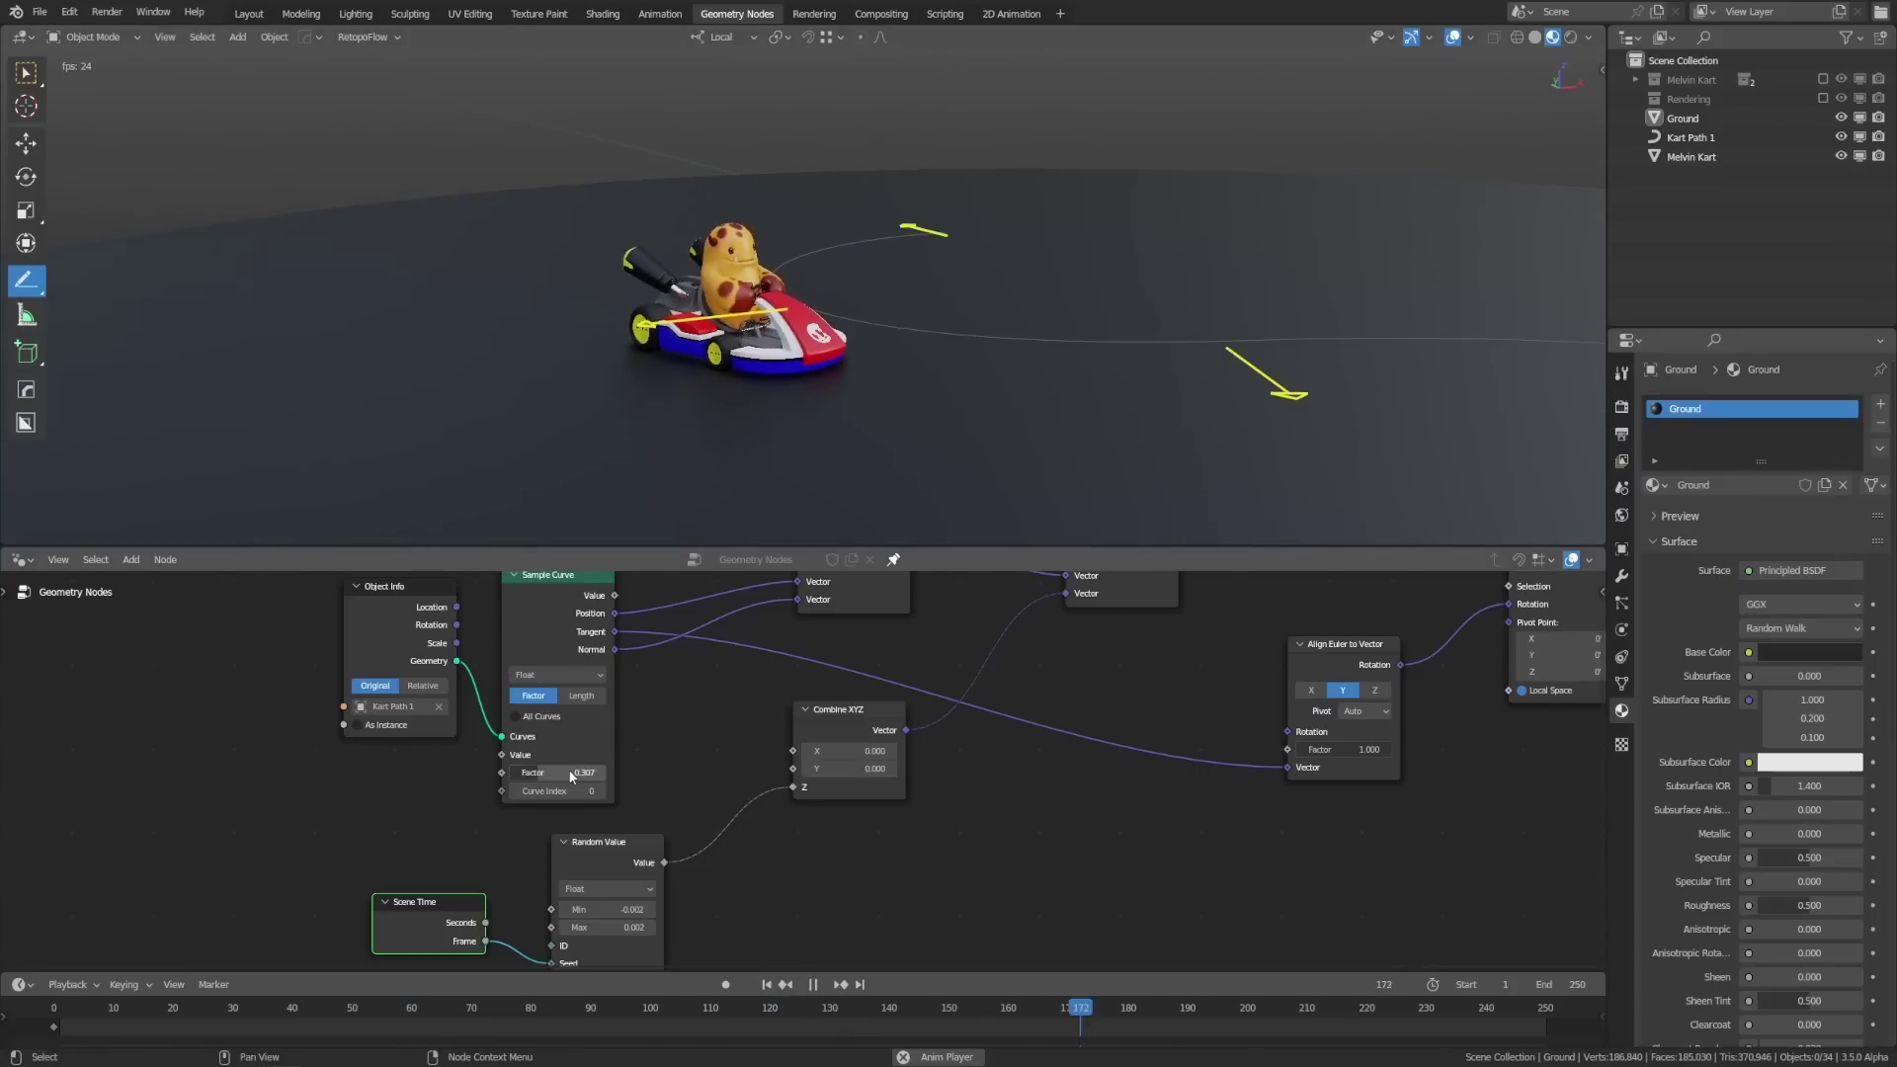
Step: Move the kart along the curve during playback, settling the Sample Curve factor at 0.300, and stop the animation
left_click_drag(579, 774, 562, 774)
left_click_drag(440, 773, 558, 773)
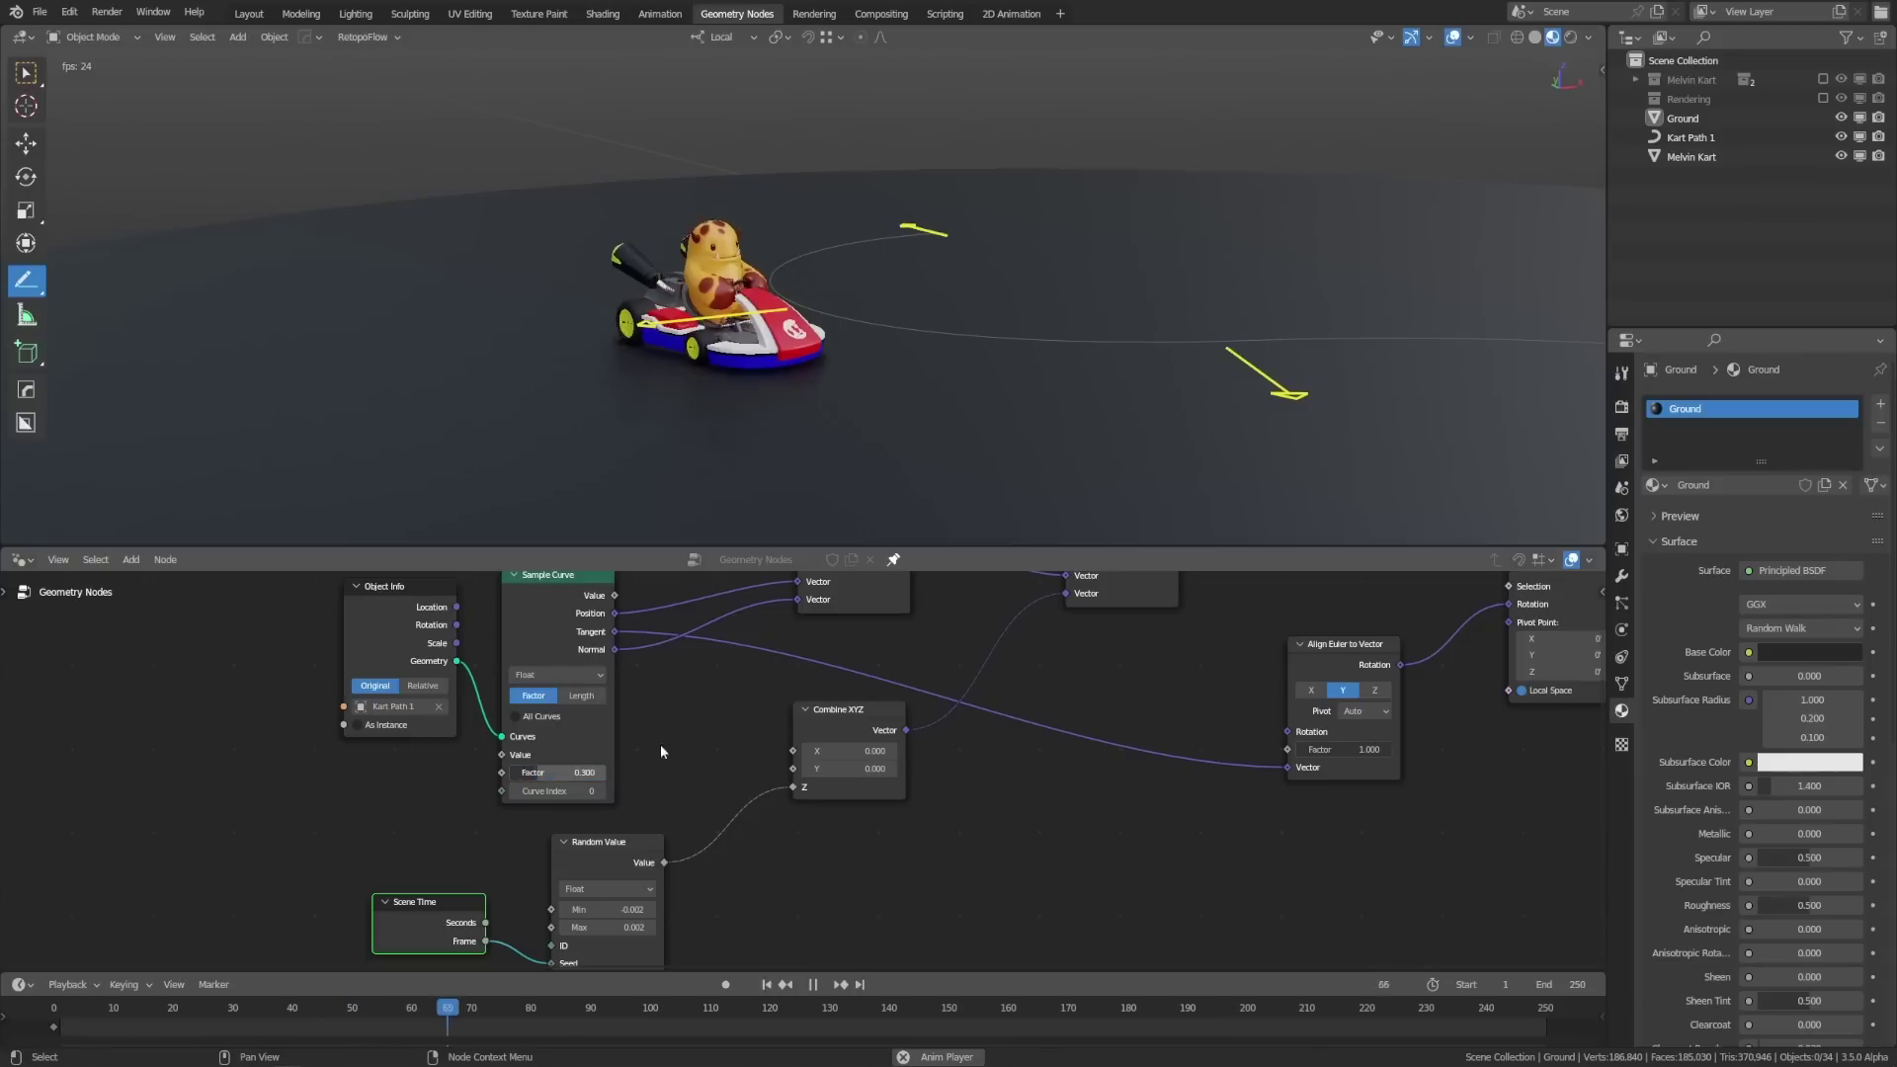
key("space")
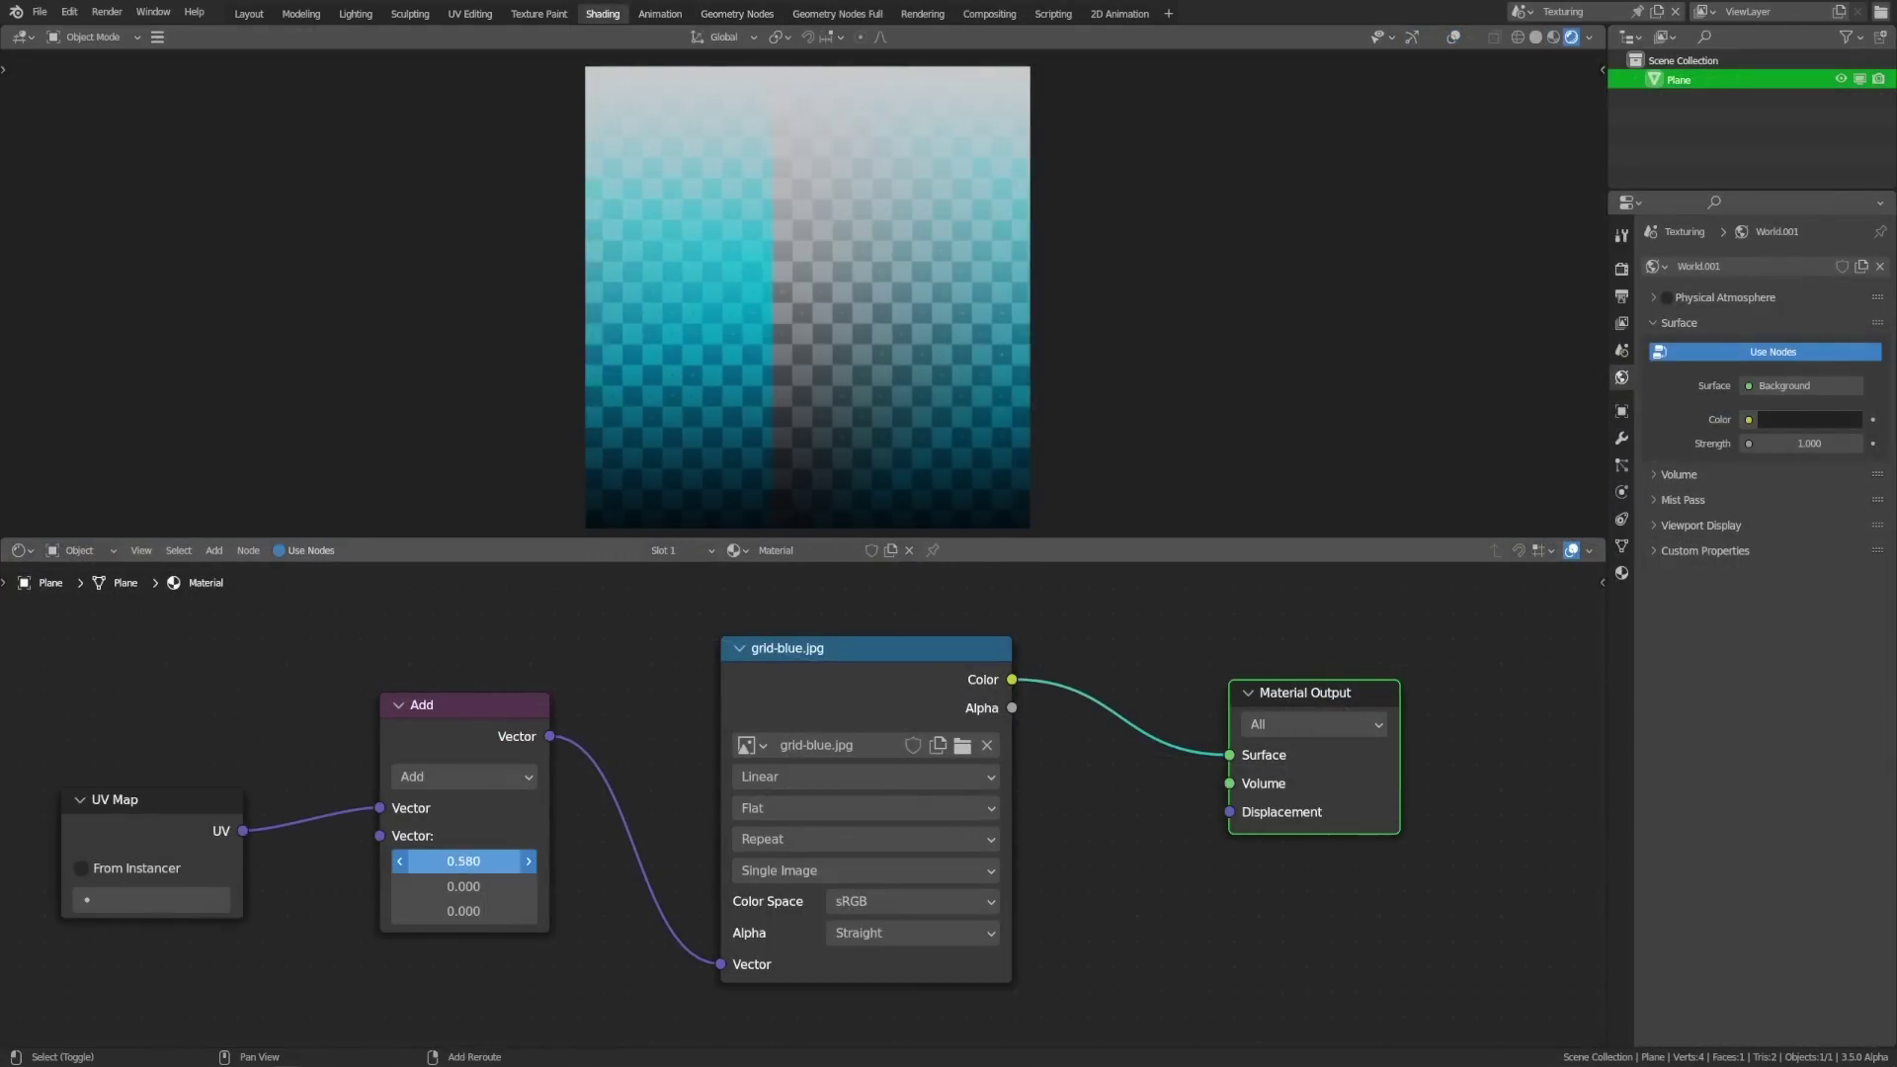
left_click_drag(463, 860, 606, 964)
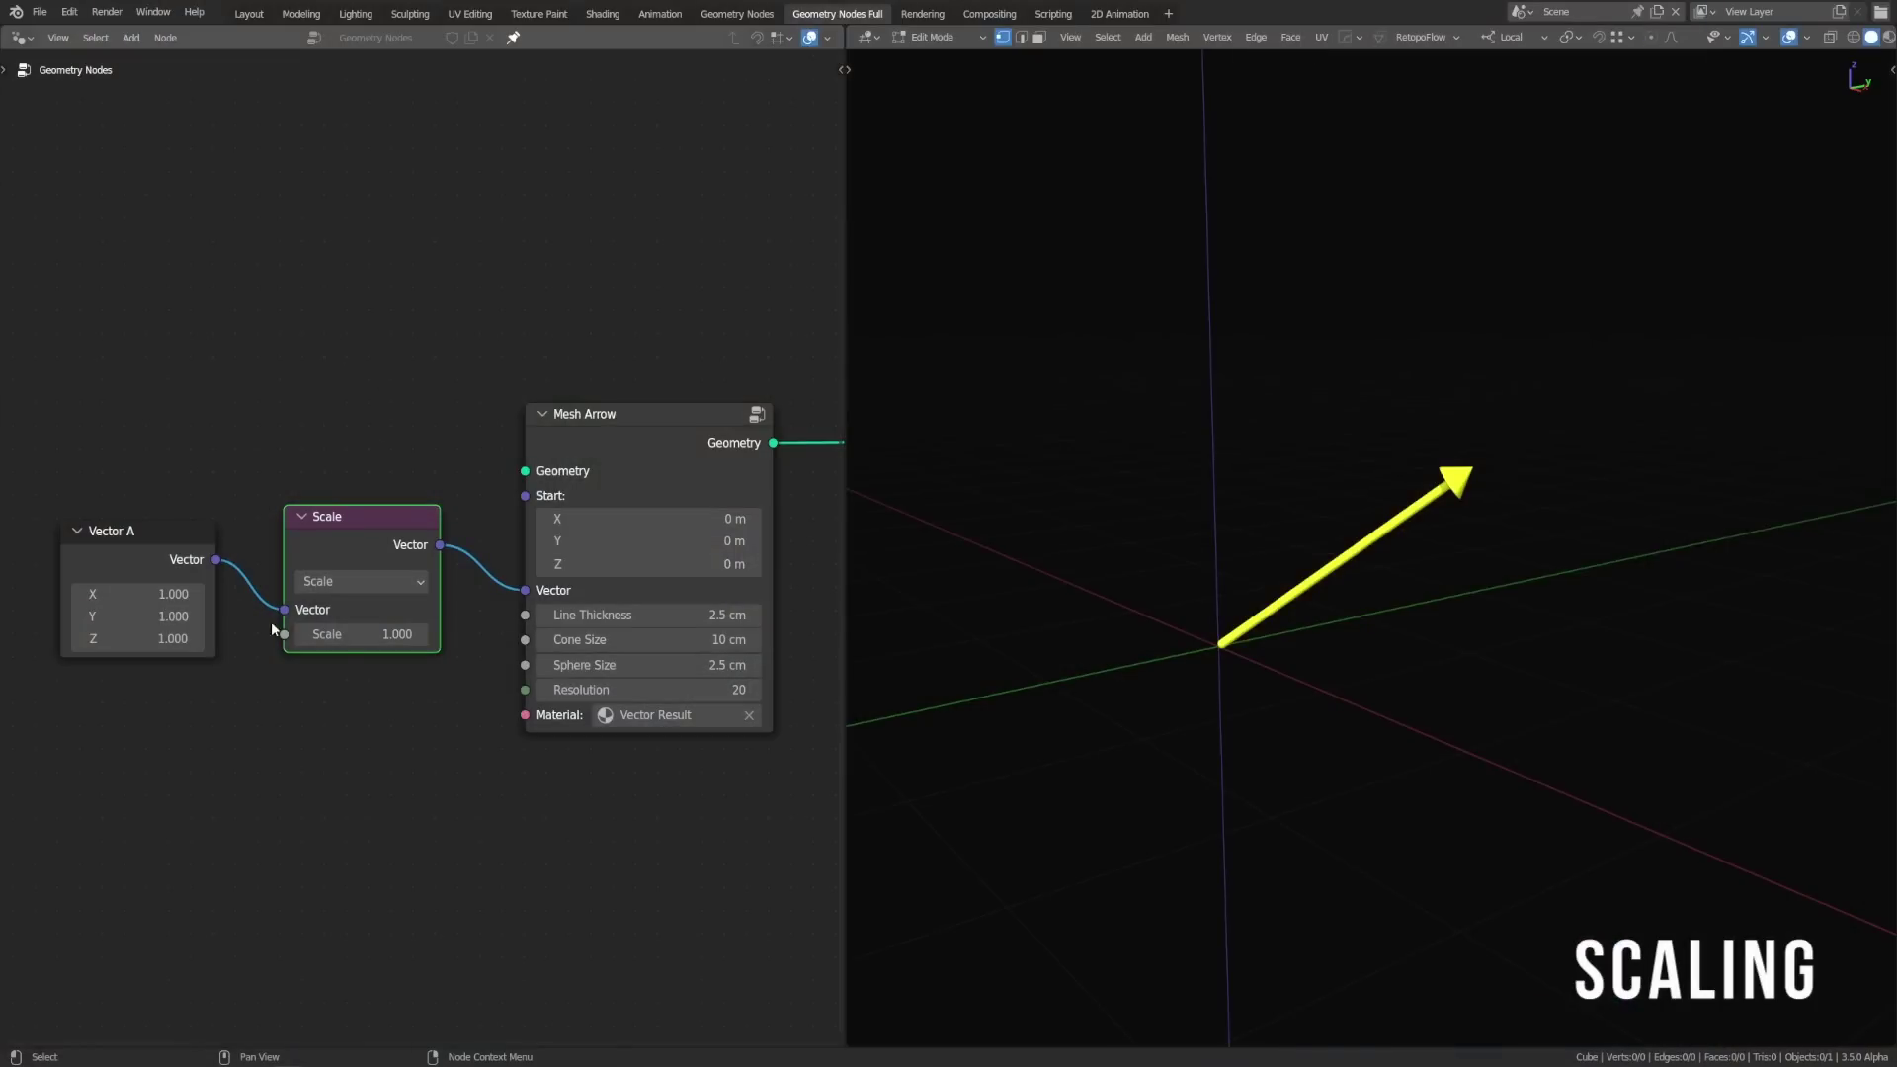
Step: Scale Vector A by 1.800 with the Scale node, and change the node's operation to Multiply
left_click_drag(373, 635, 415, 634)
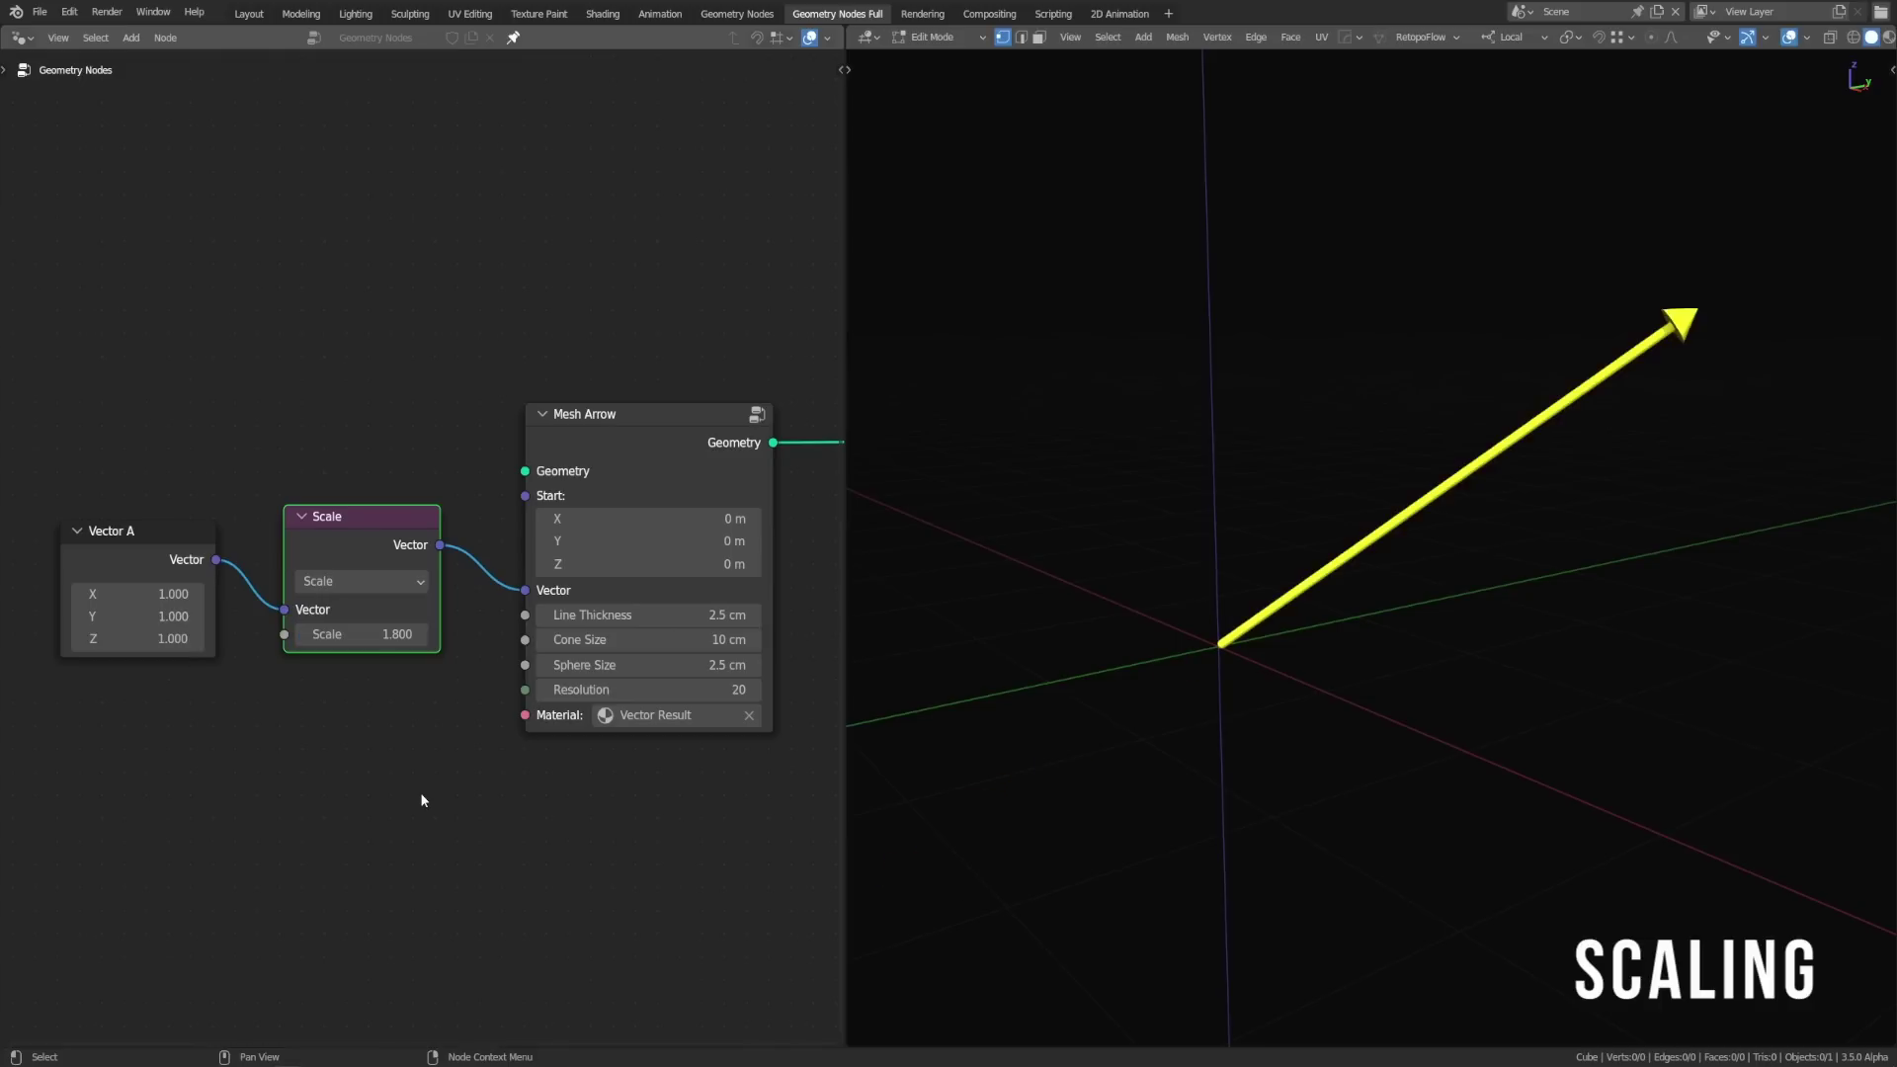
left_click(331, 584)
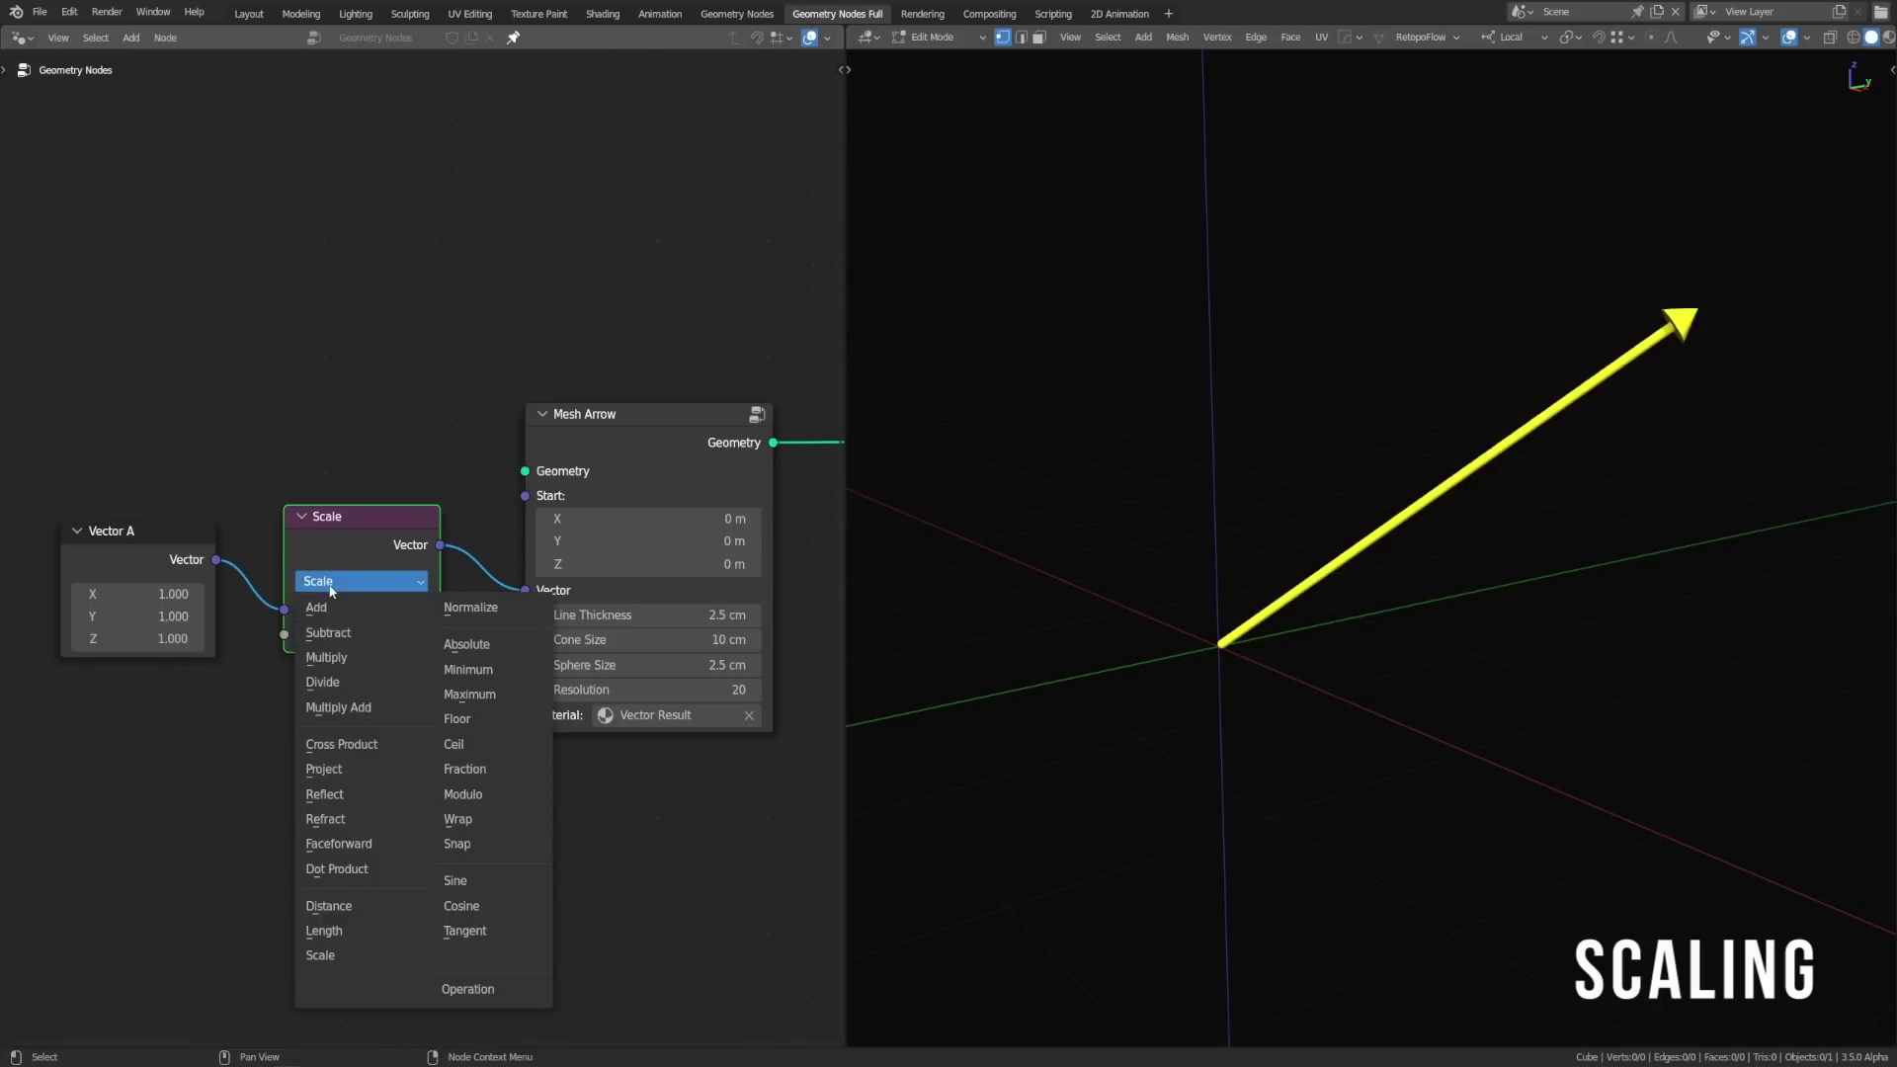
left_click(326, 657)
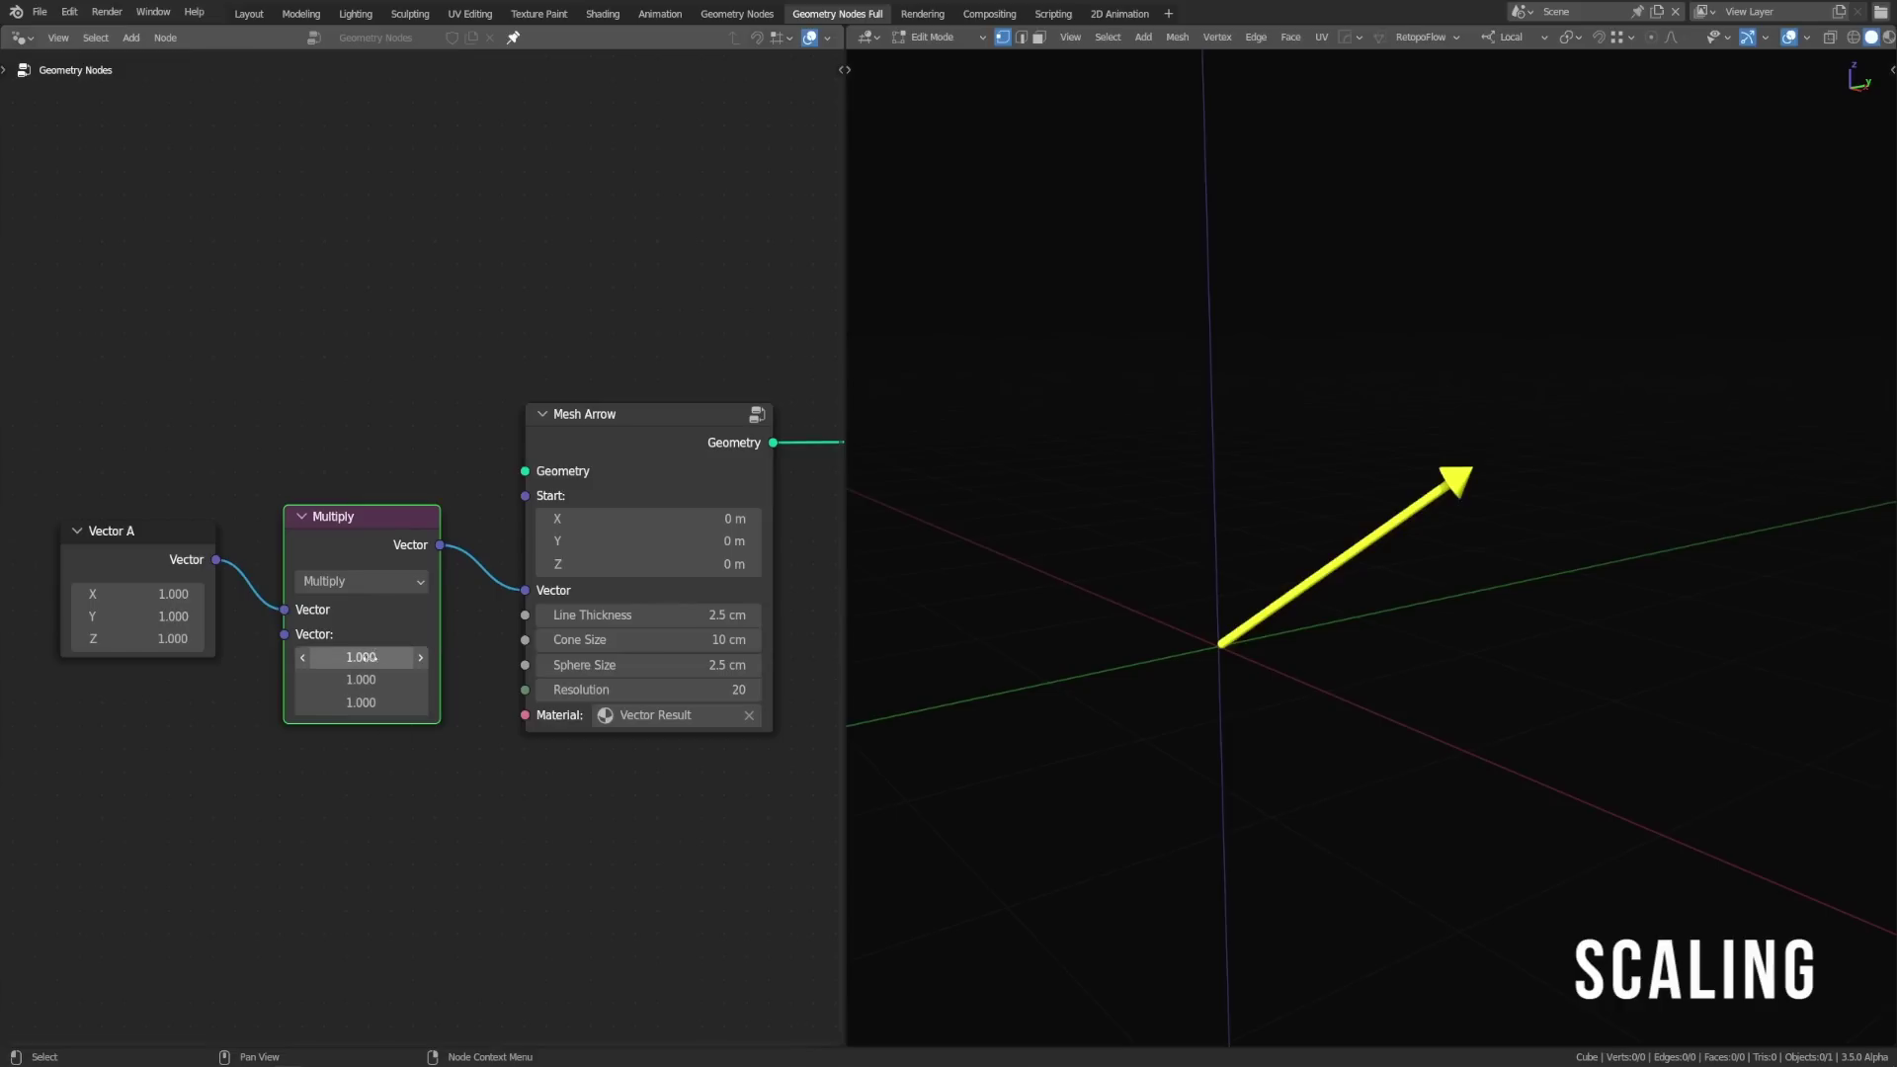
Step: Try scaling the arrow by changing all three components of the Multiply node's second vector together
left_click_drag(360, 658, 380, 702)
right_click(381, 701)
left_click_drag(361, 658, 346, 703)
key("Escape")
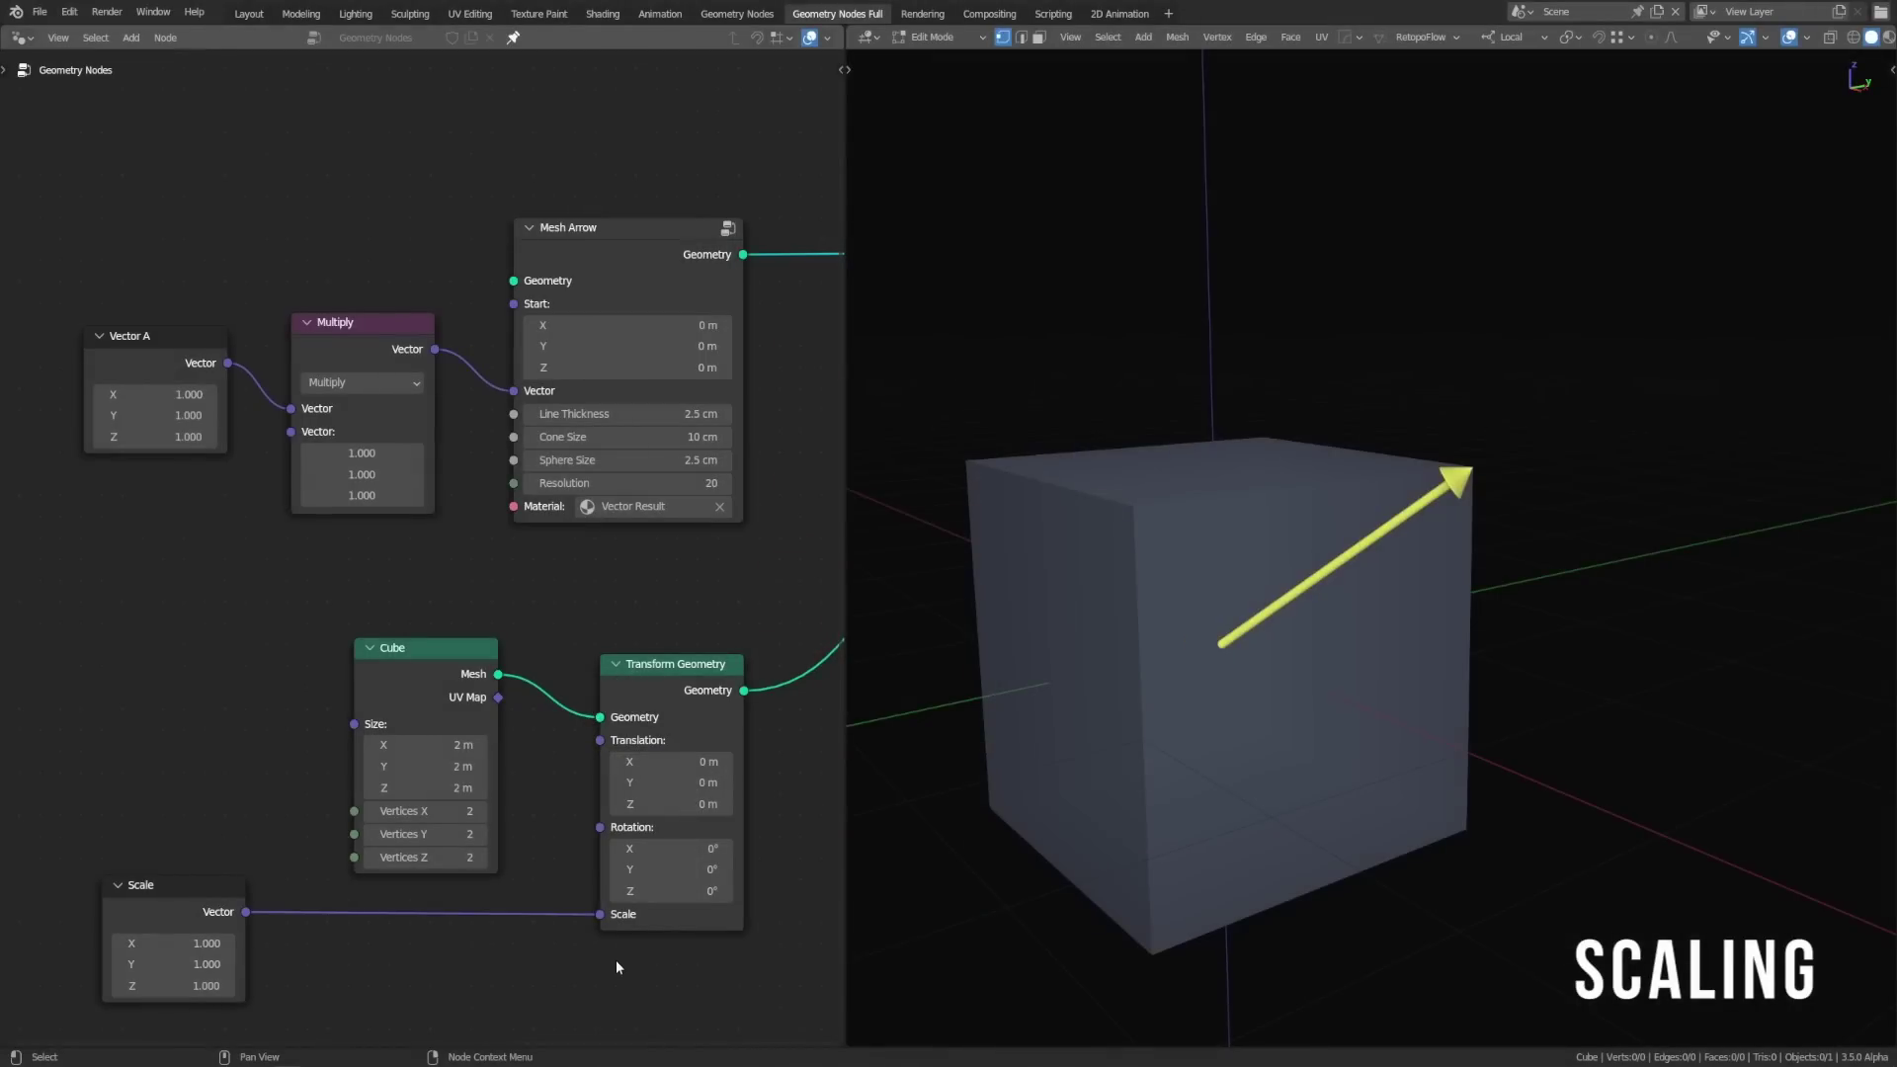
Step: Vary the cube's Scale vector, first to X 0.600 and Y 0.760, and link it to the Multiply node's second input too
mouse_move(168, 943)
left_mouse_down("shift")
mouse_move(212, 943)
mouse_move(123, 944)
mouse_move(192, 965)
mouse_move(155, 964)
left_mouse_up("shift")
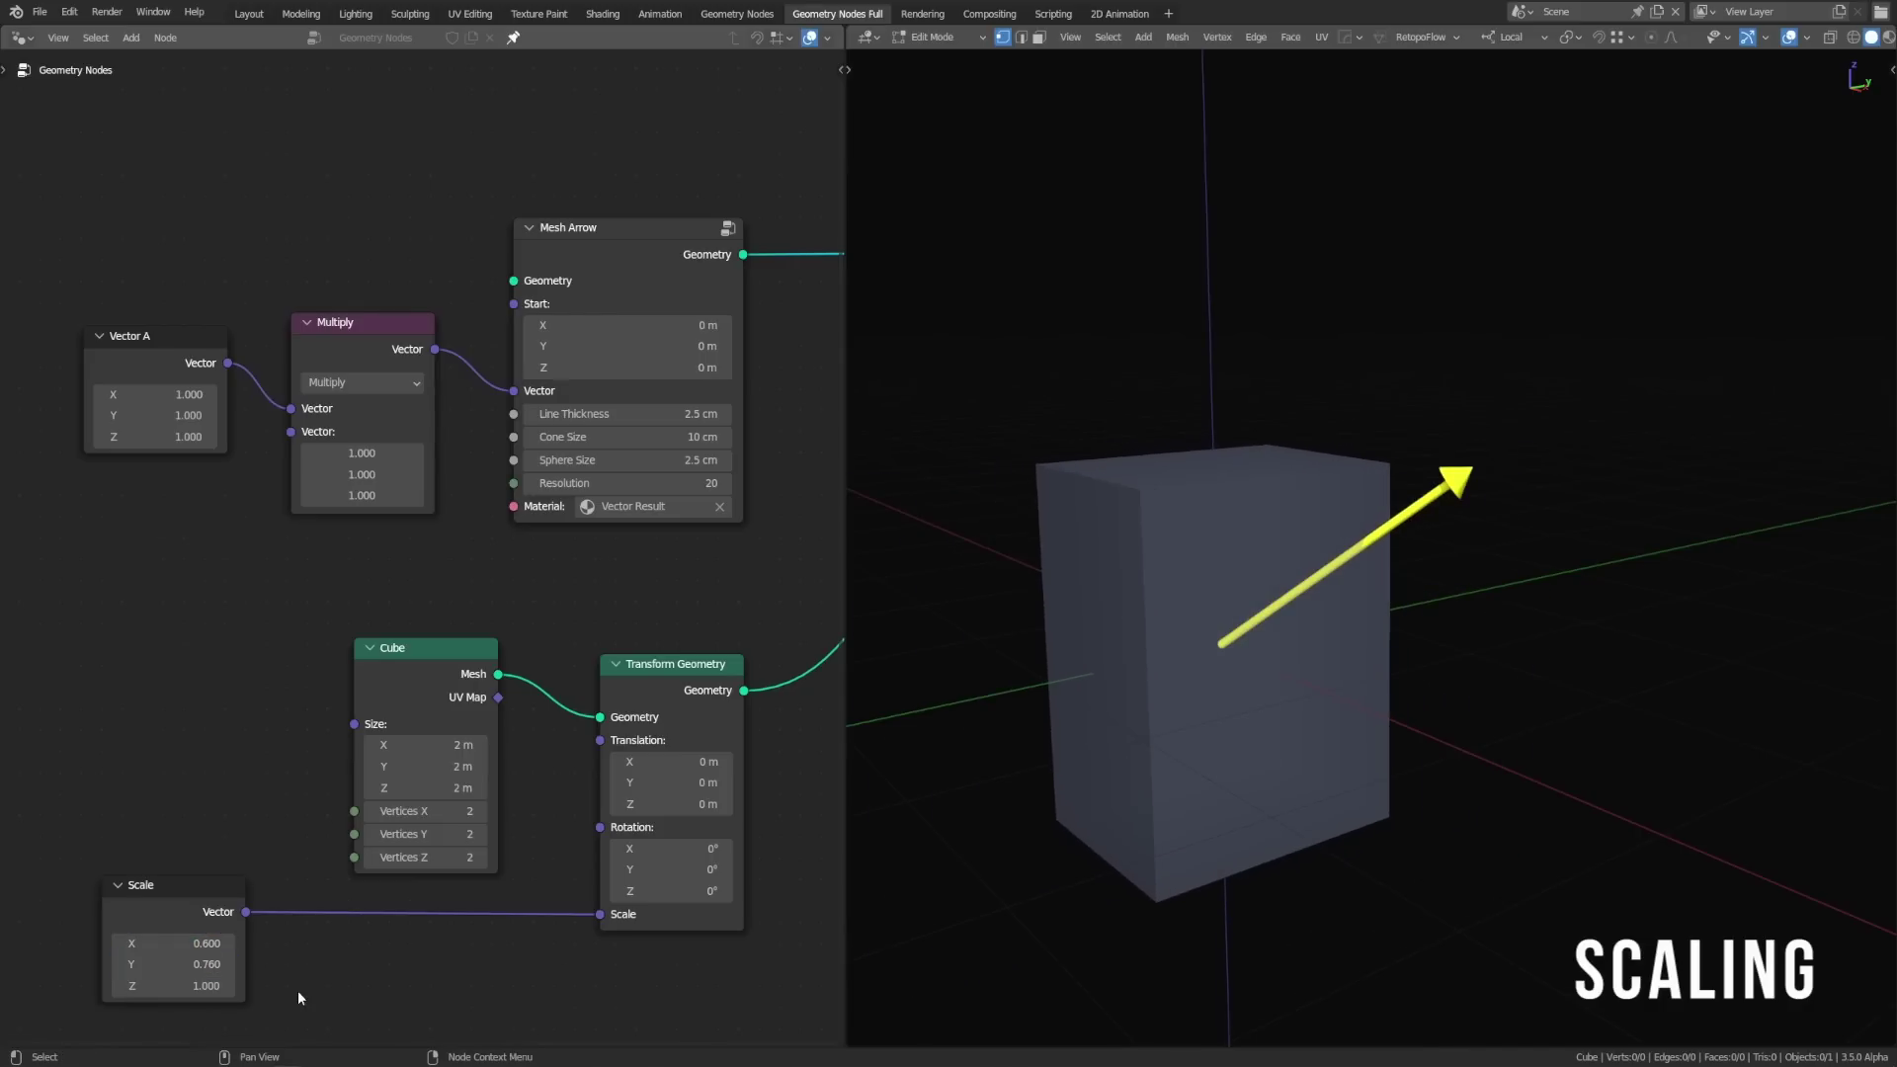
left_click_drag(247, 911, 290, 432)
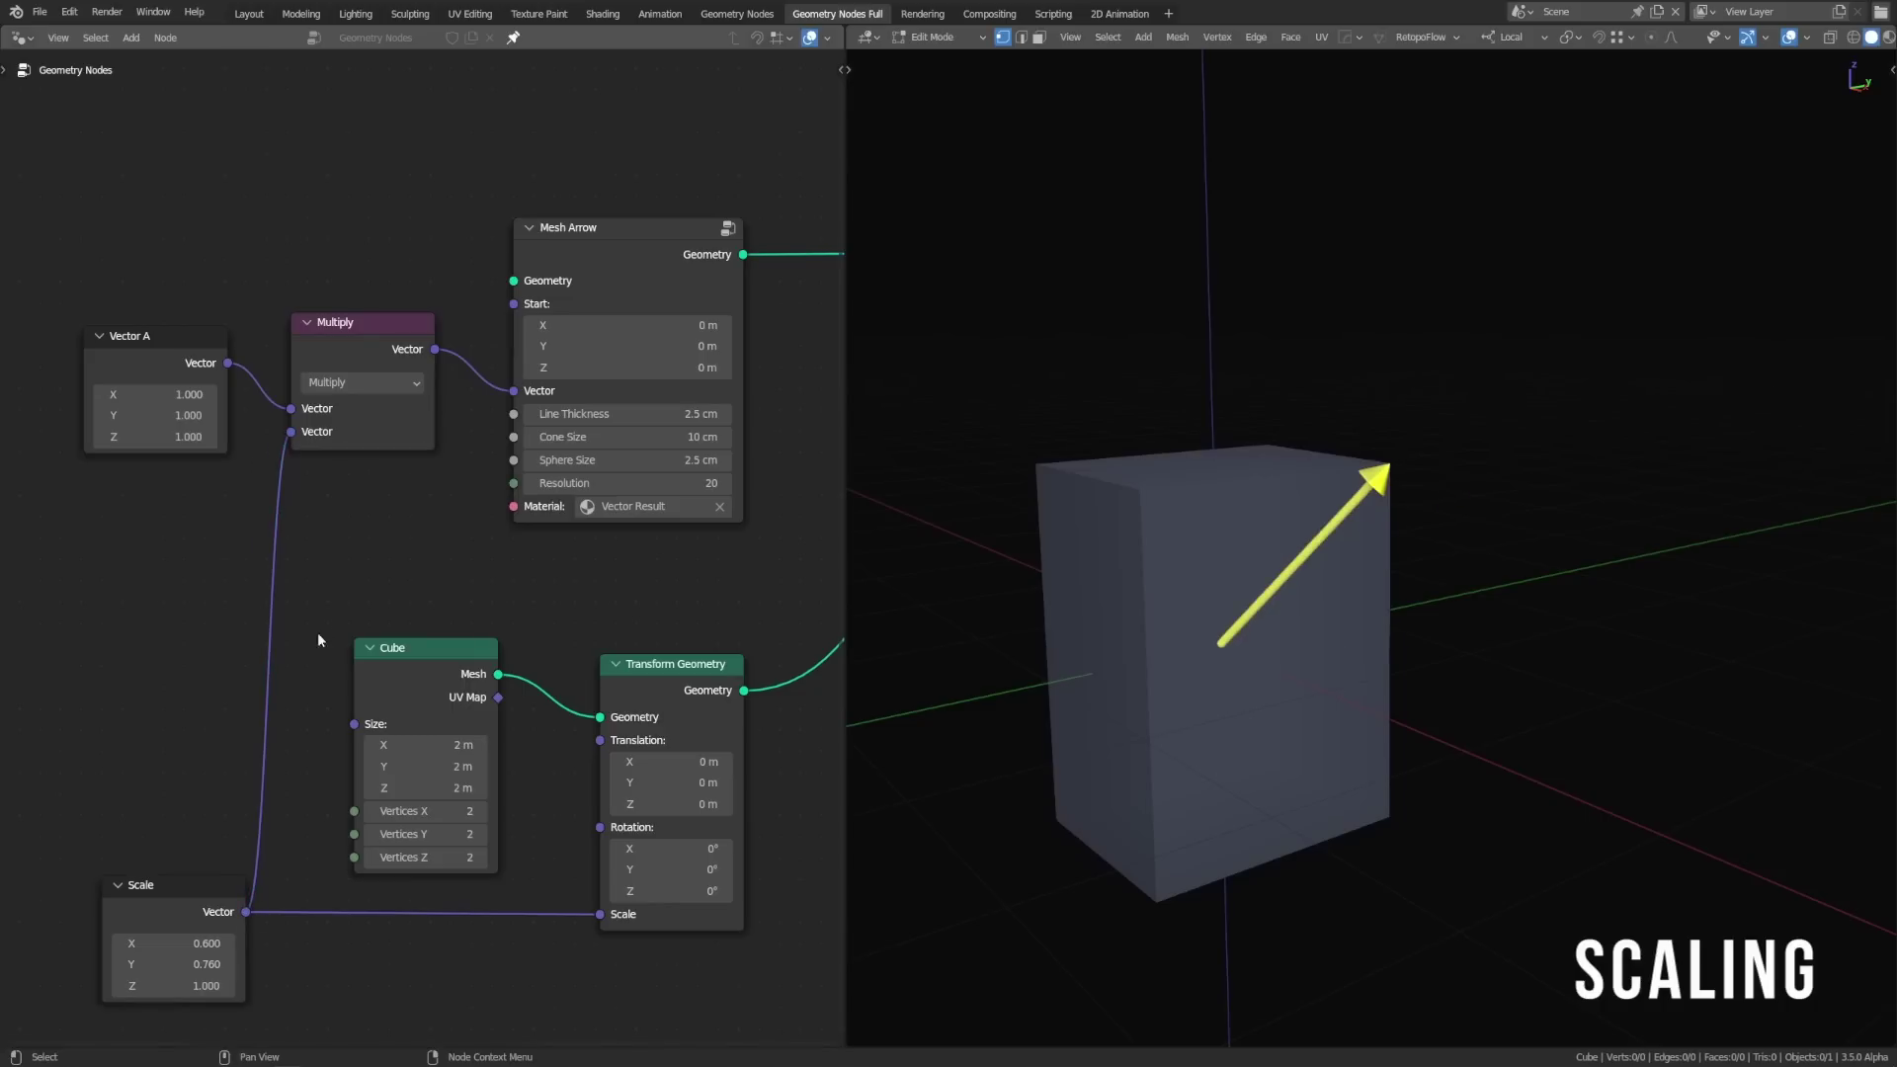
mouse_move(173, 943)
left_mouse_down()
mouse_move(148, 943)
mouse_move(226, 944)
mouse_move(181, 953)
left_mouse_up()
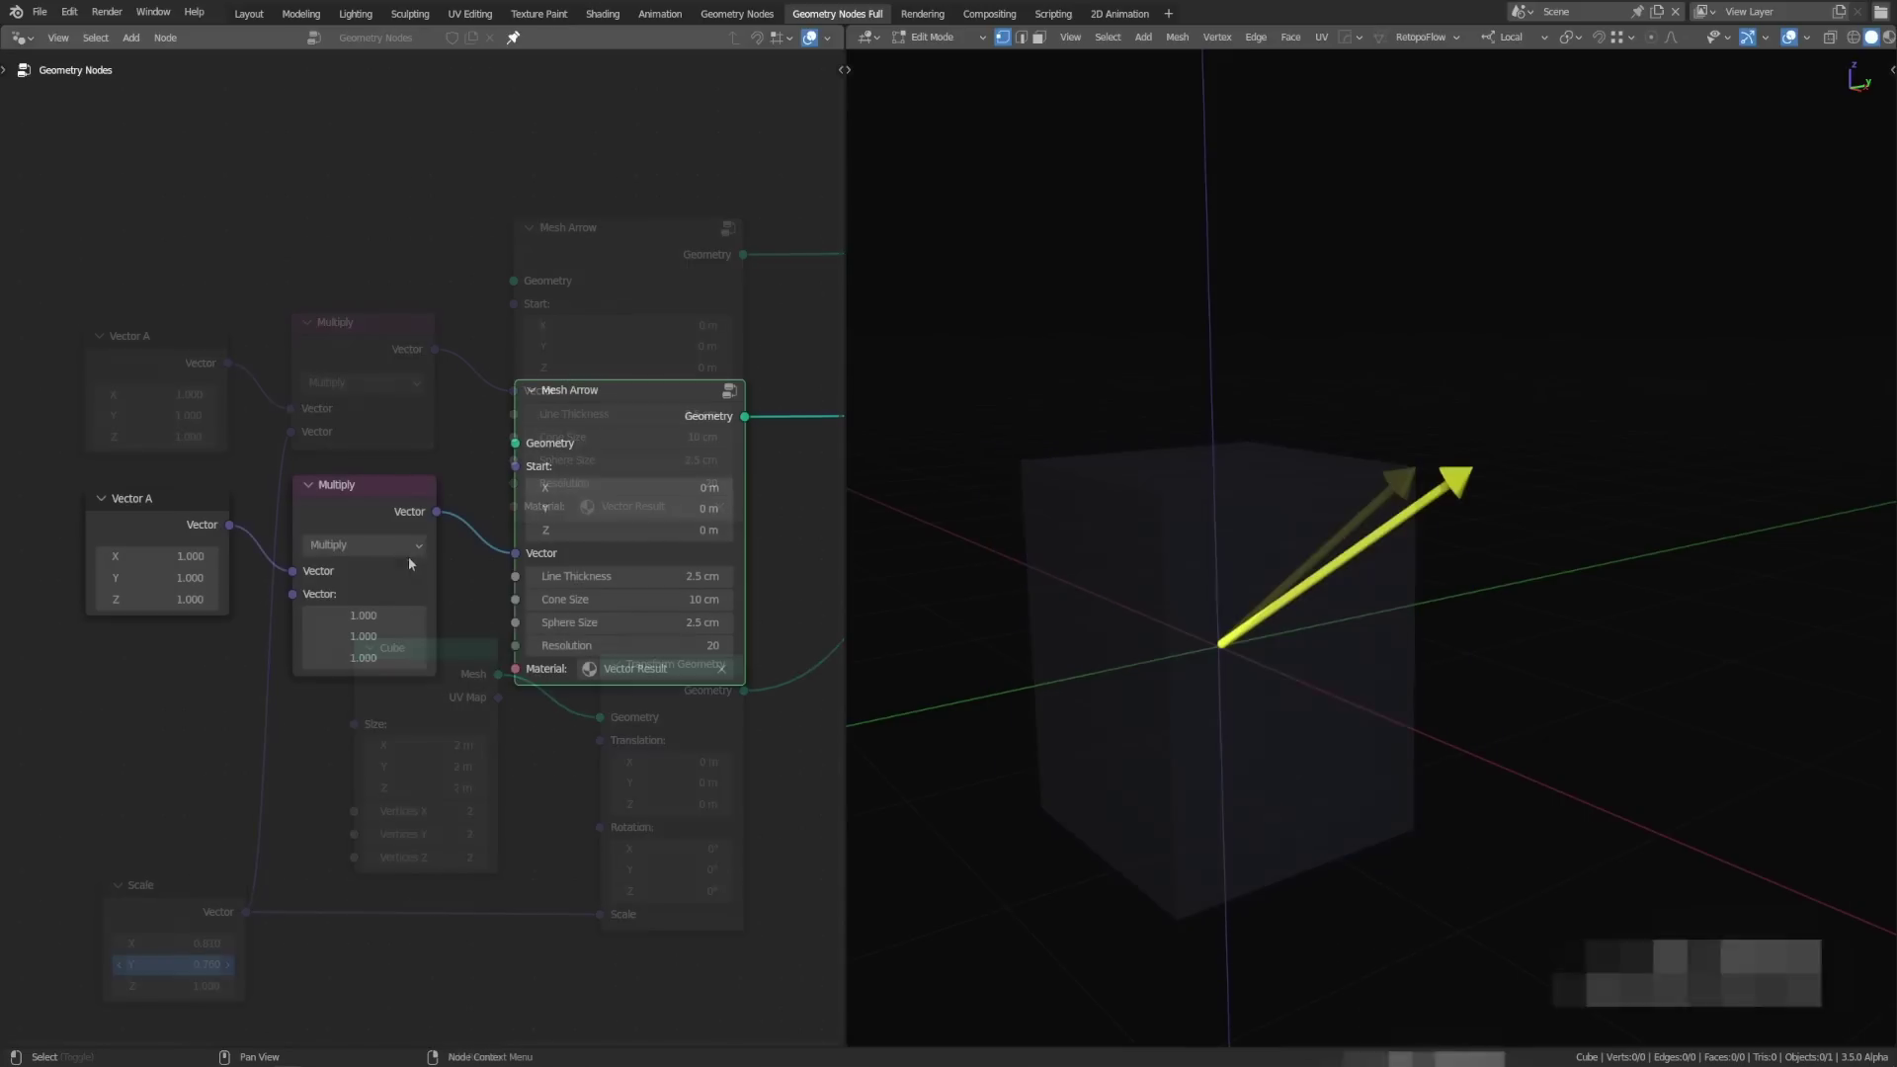
Step: Change the Multiply node's operation to Normalize and set Vector A's X to -0.100 and Z to 1.300
left_click(404, 546)
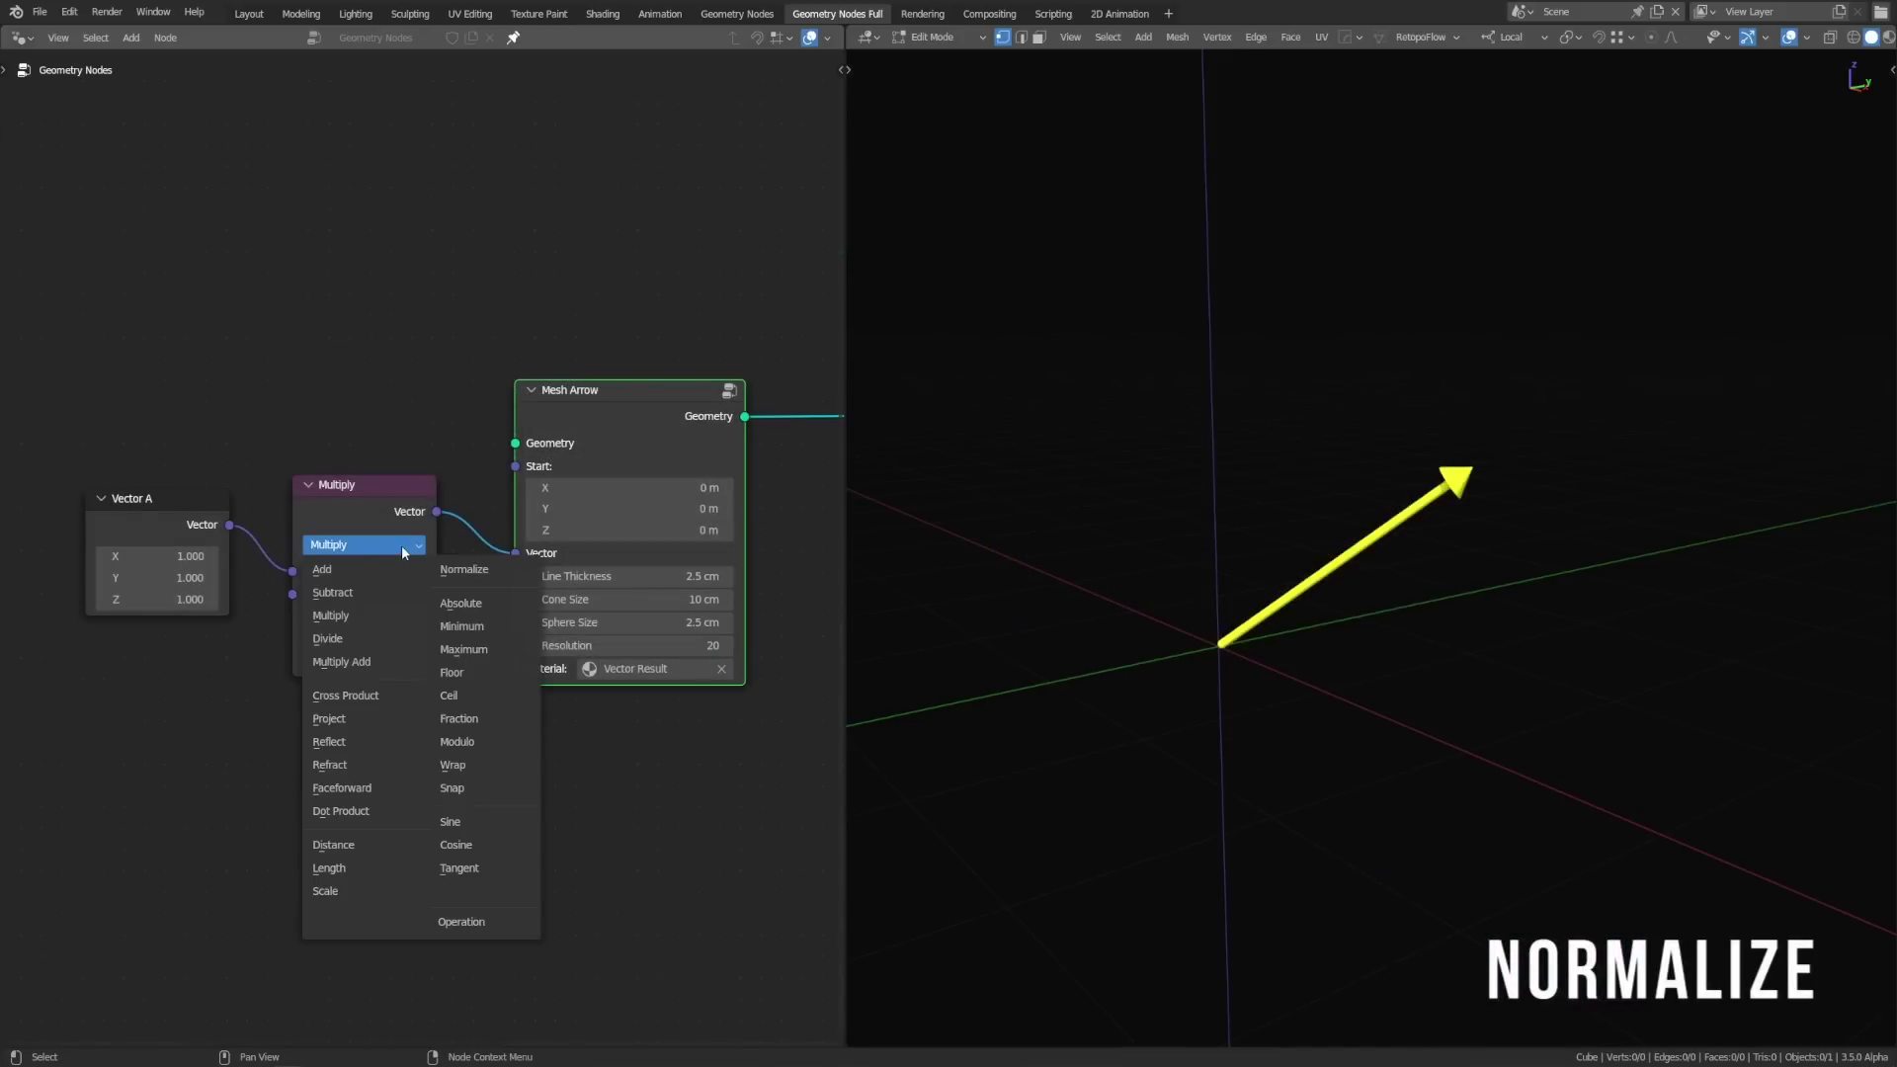
left_click(460, 569)
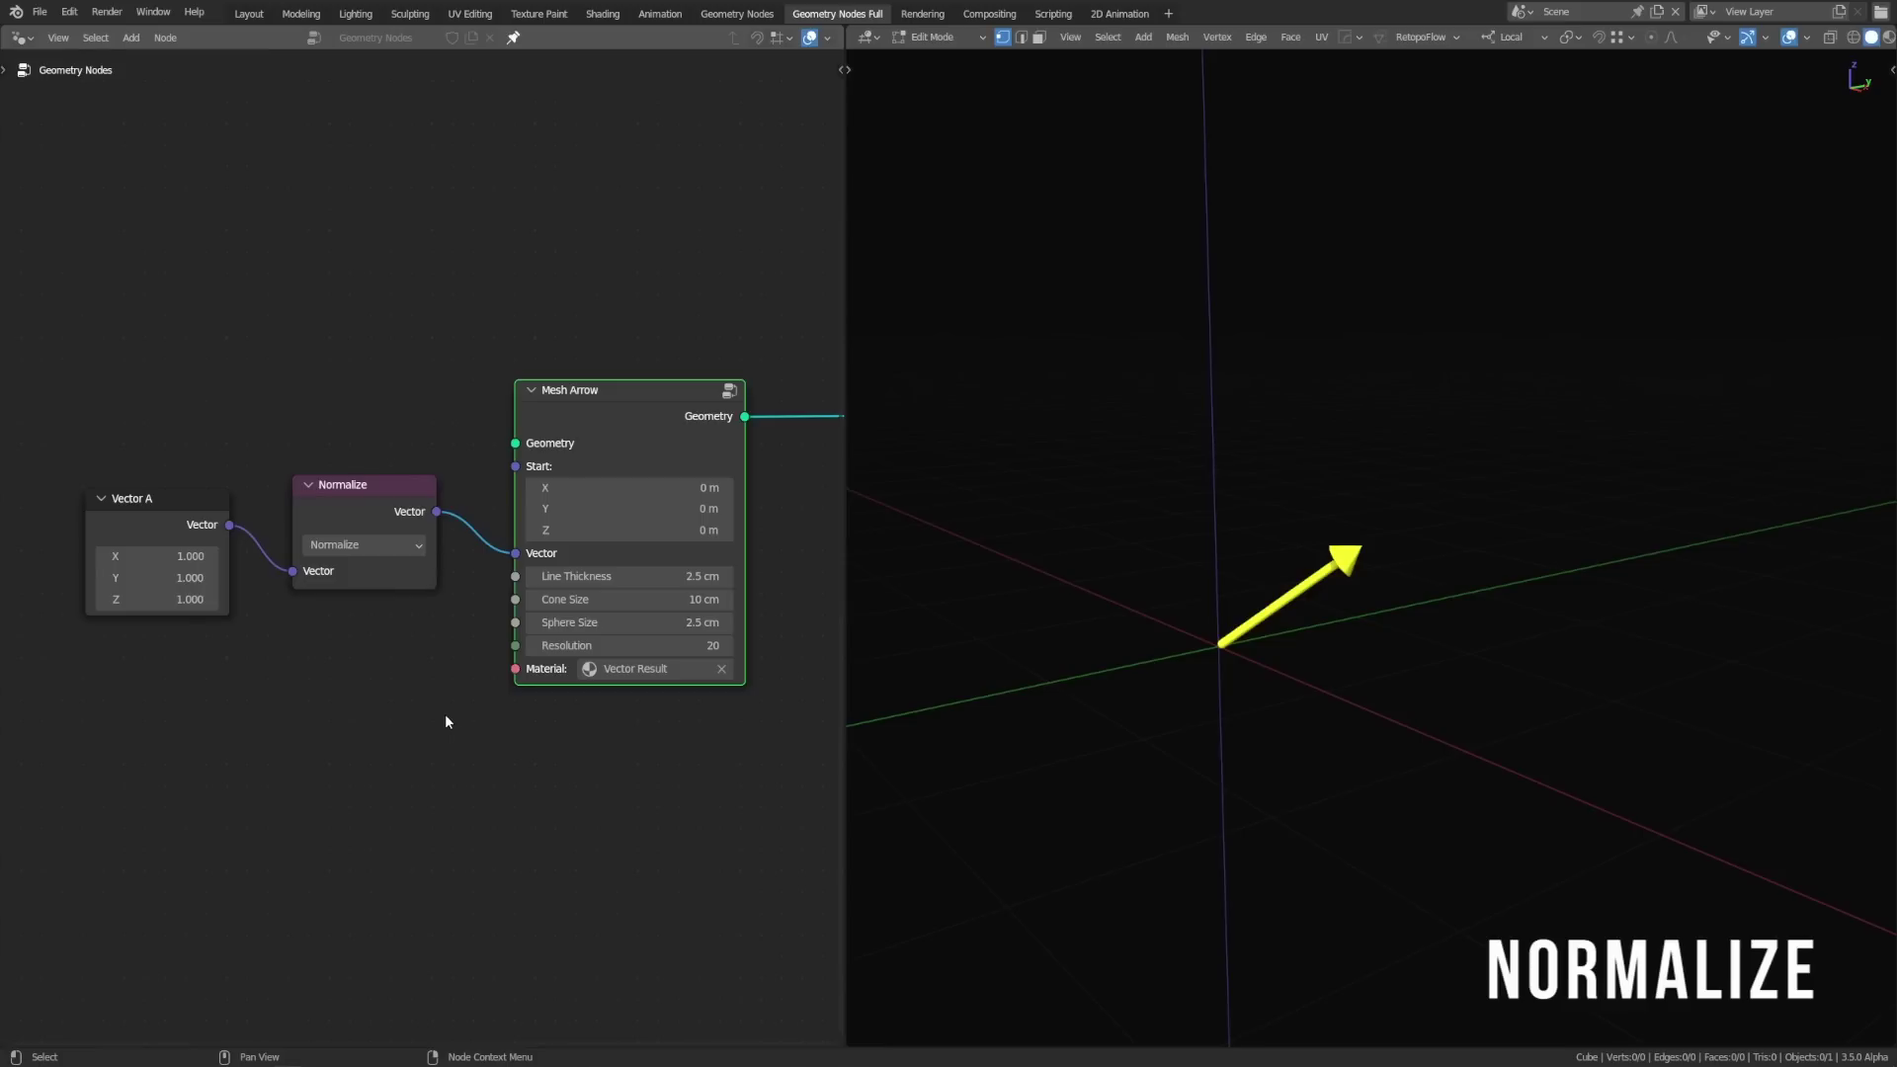
left_click_drag(163, 556, 89, 557)
mouse_move(163, 578)
left_mouse_down()
mouse_move(133, 578)
mouse_move(176, 600)
left_mouse_up()
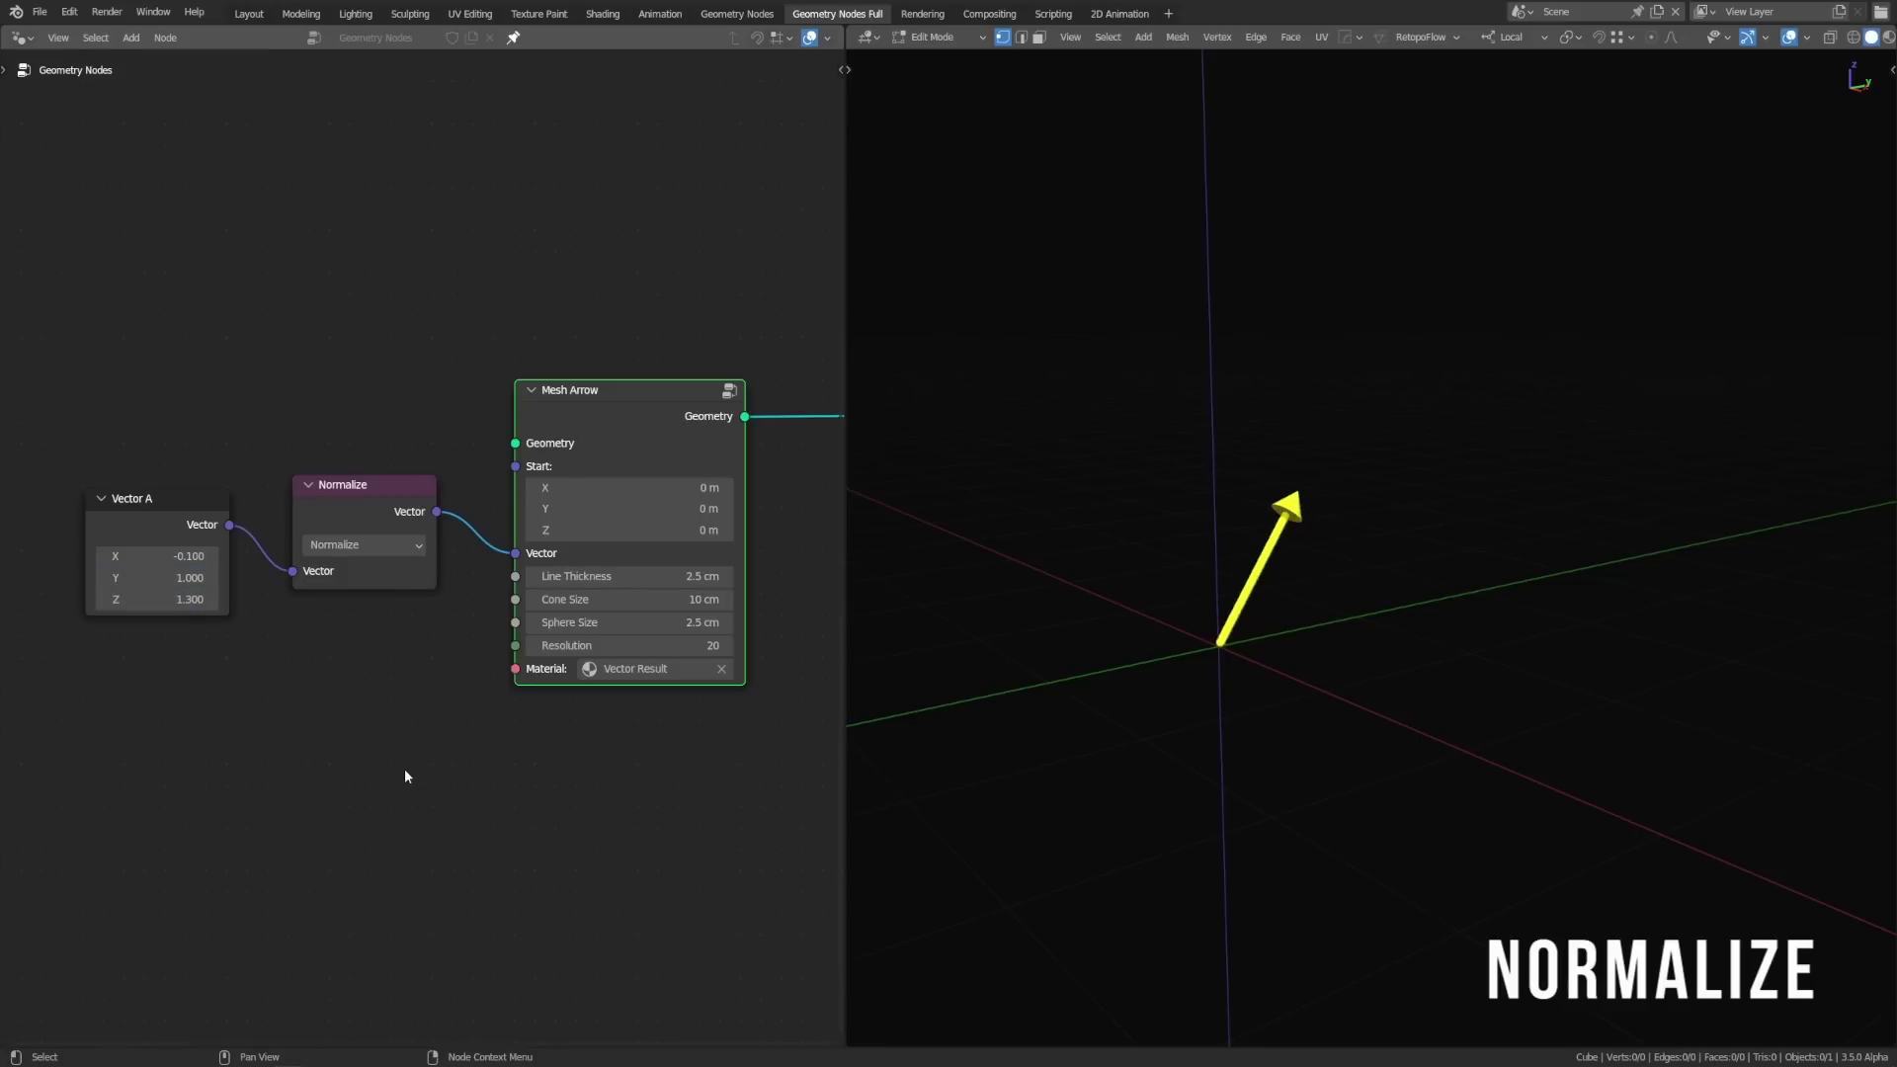
Step: Make room before the Mesh Arrow node, insert a duplicate of the Normalize node there and set its operation to Scale
scroll(362, 682, "down", 1)
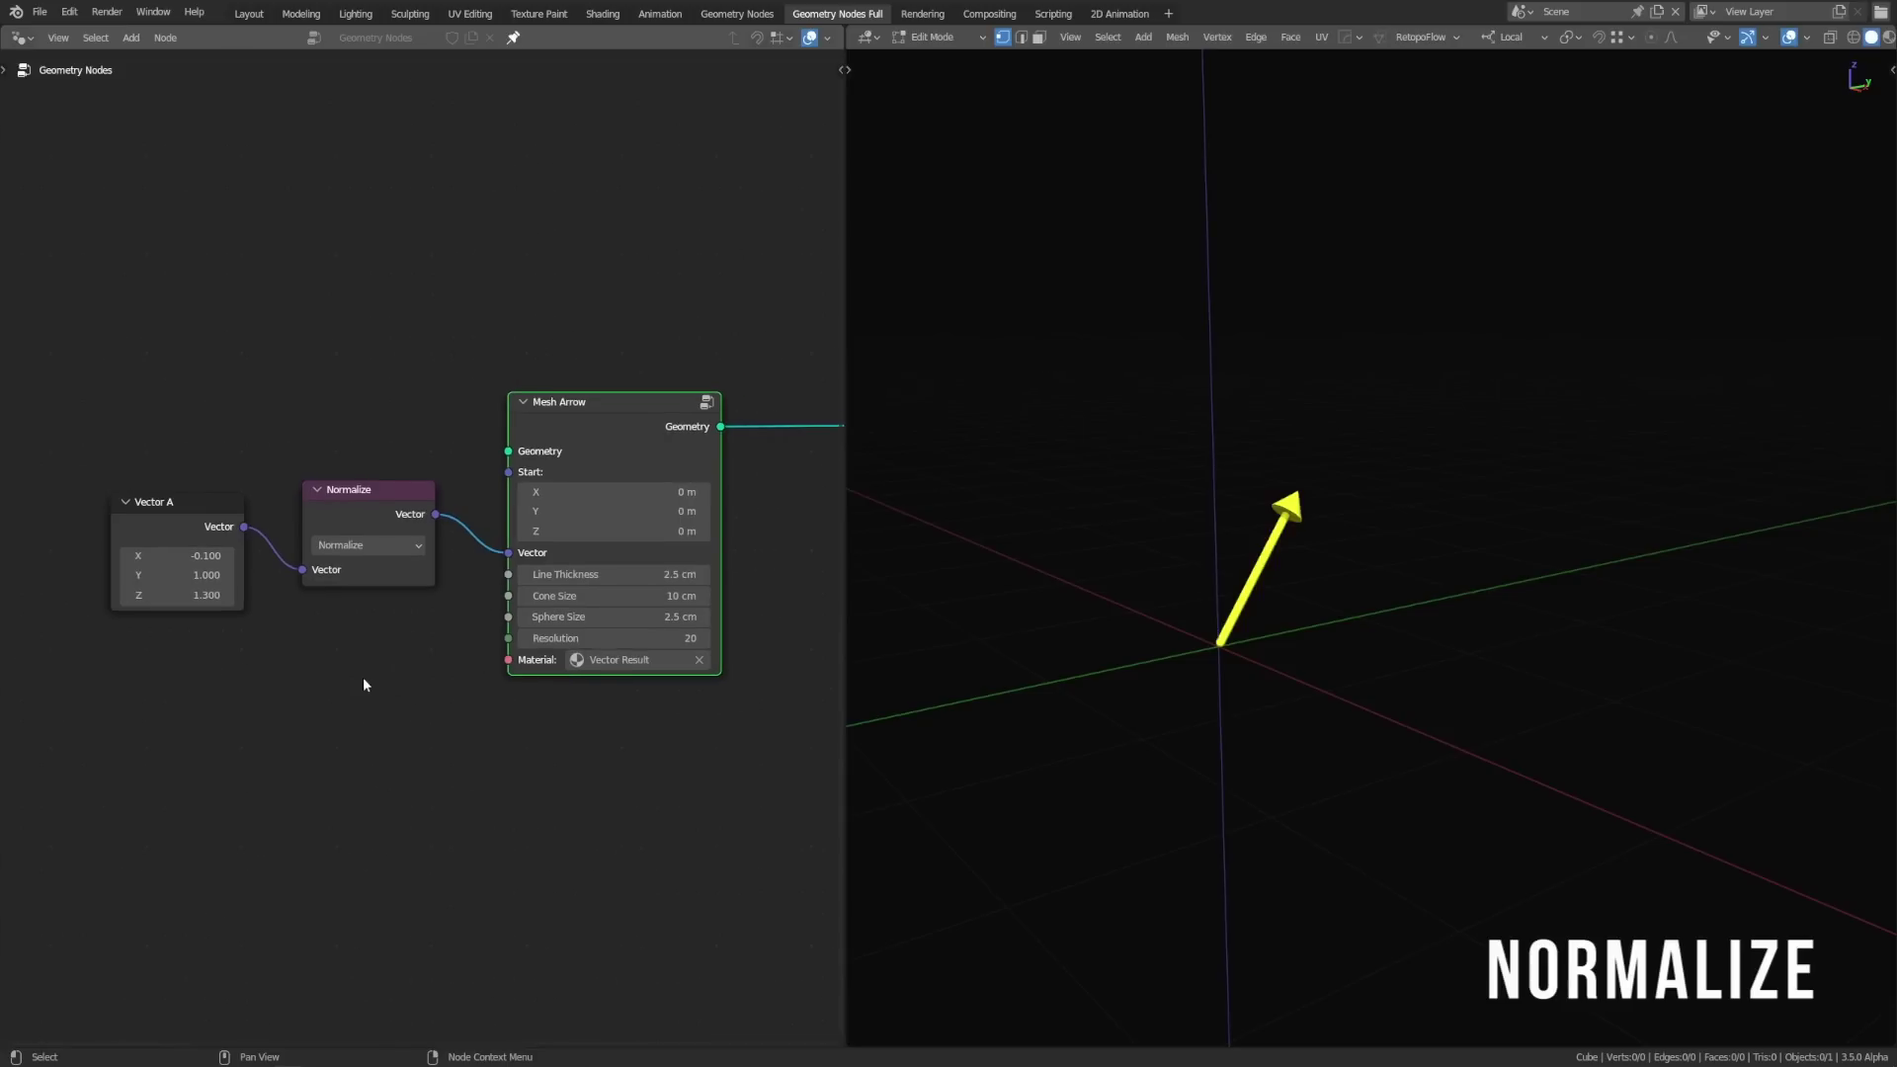
middle_click_drag(363, 679, 529, 695)
left_click_drag(266, 396, 560, 630)
key("g")
left_click(346, 652)
left_click(345, 554)
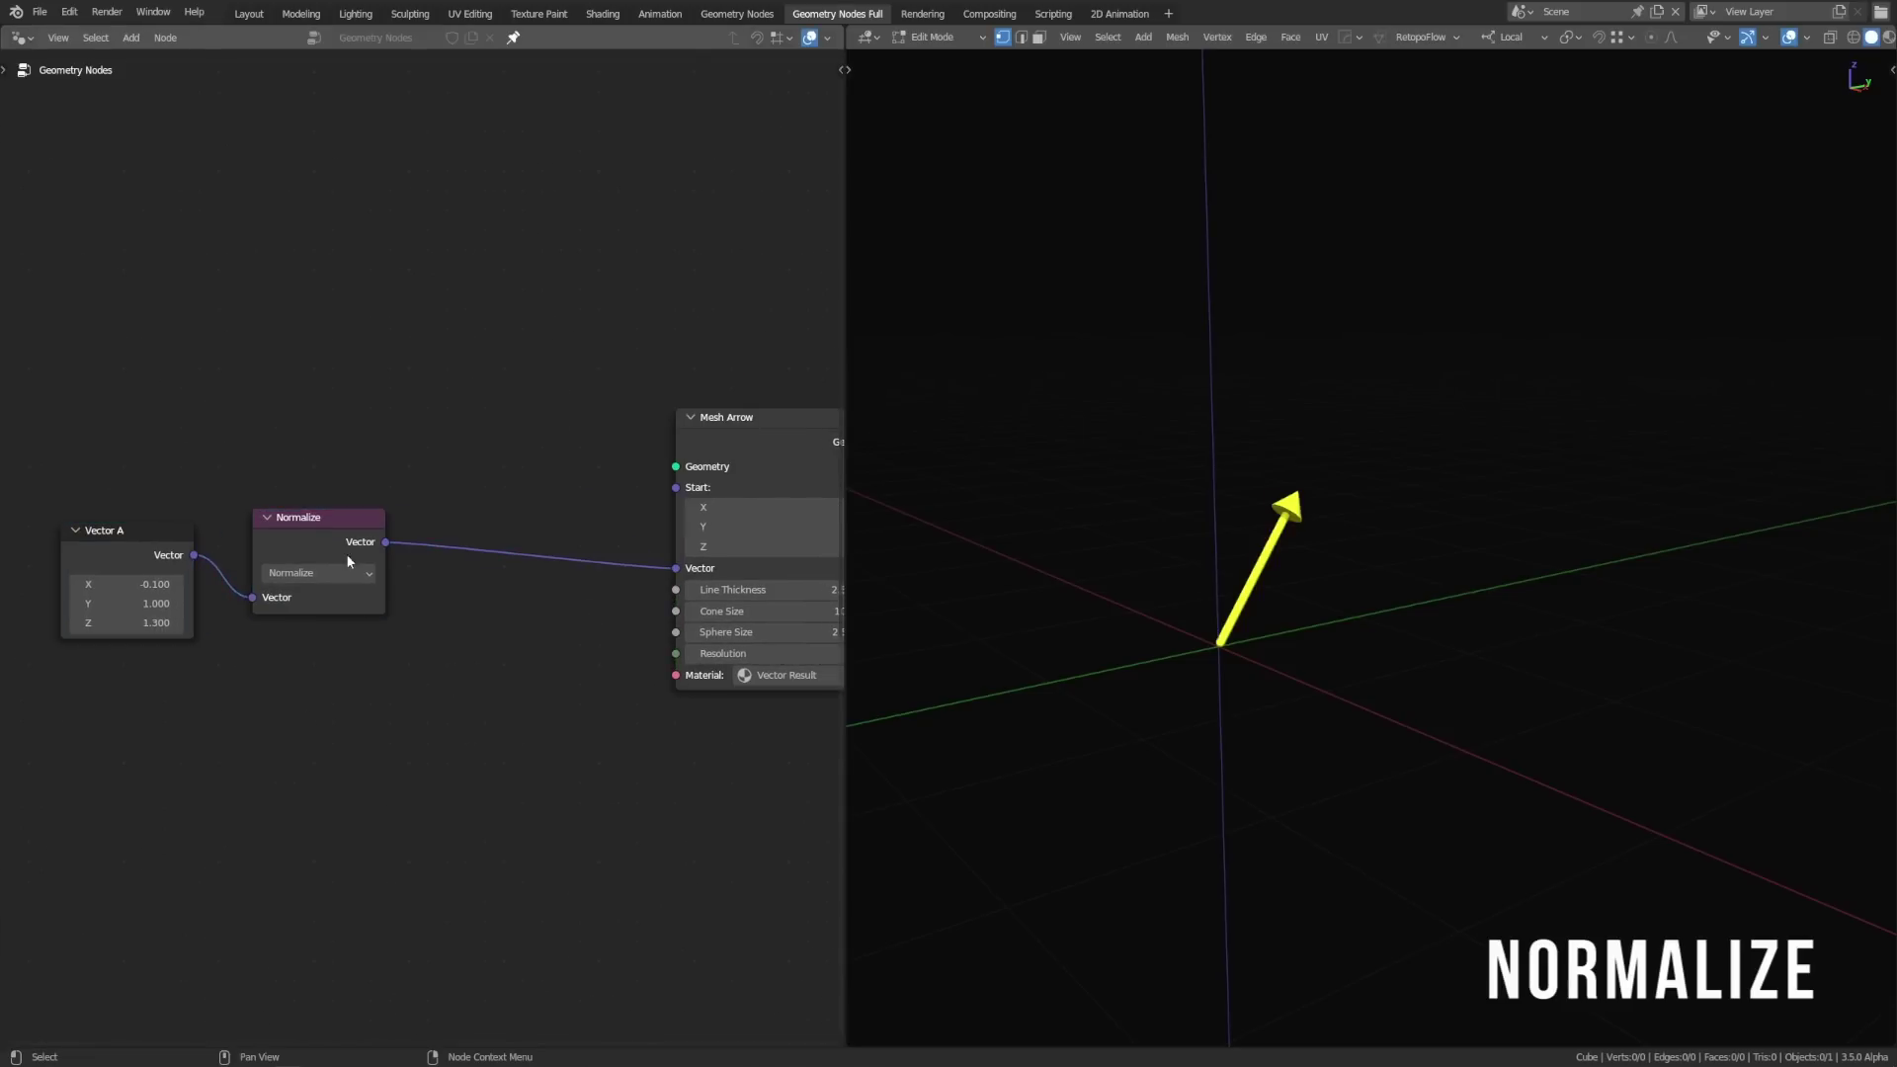
key("shift+d")
left_click(524, 510)
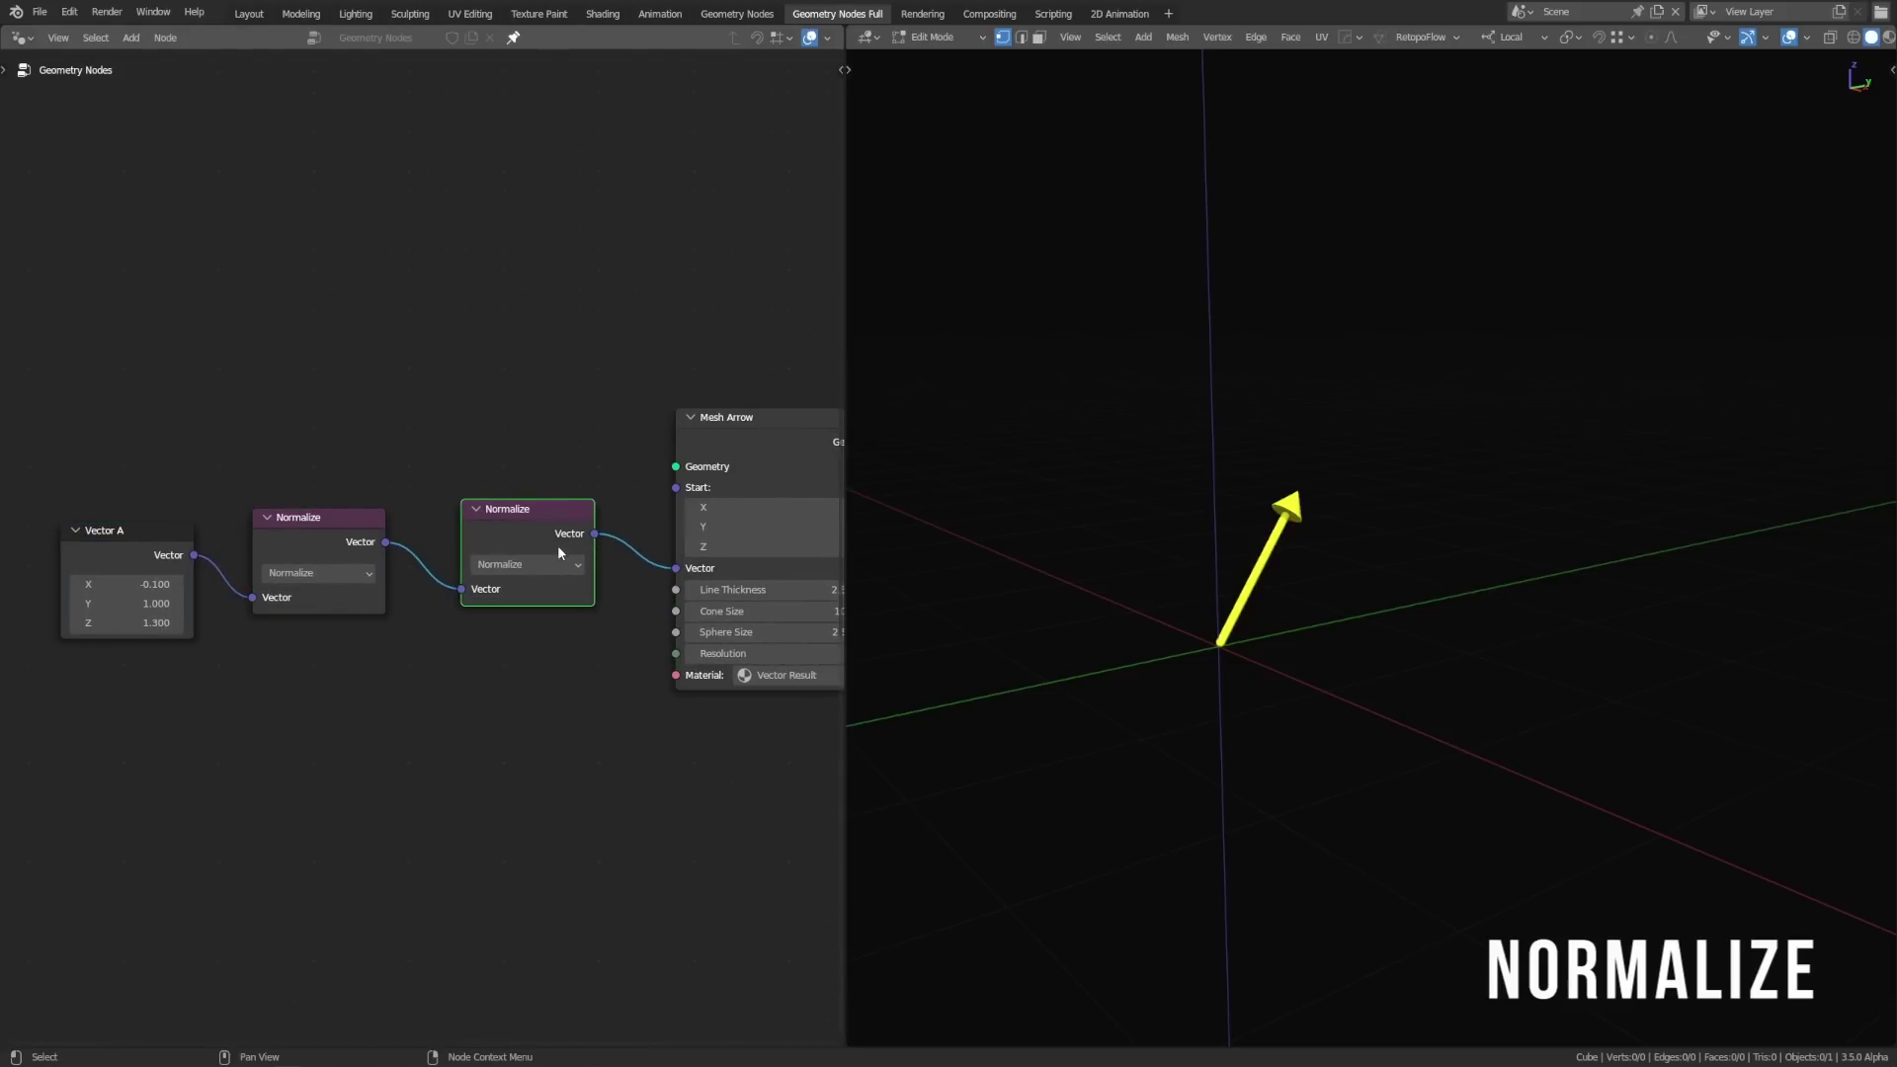
left_click(527, 564)
left_click(513, 875)
Step: Try scaling the normalized vector by 2, 5 and -2 in the Scale node
double_click(546, 611)
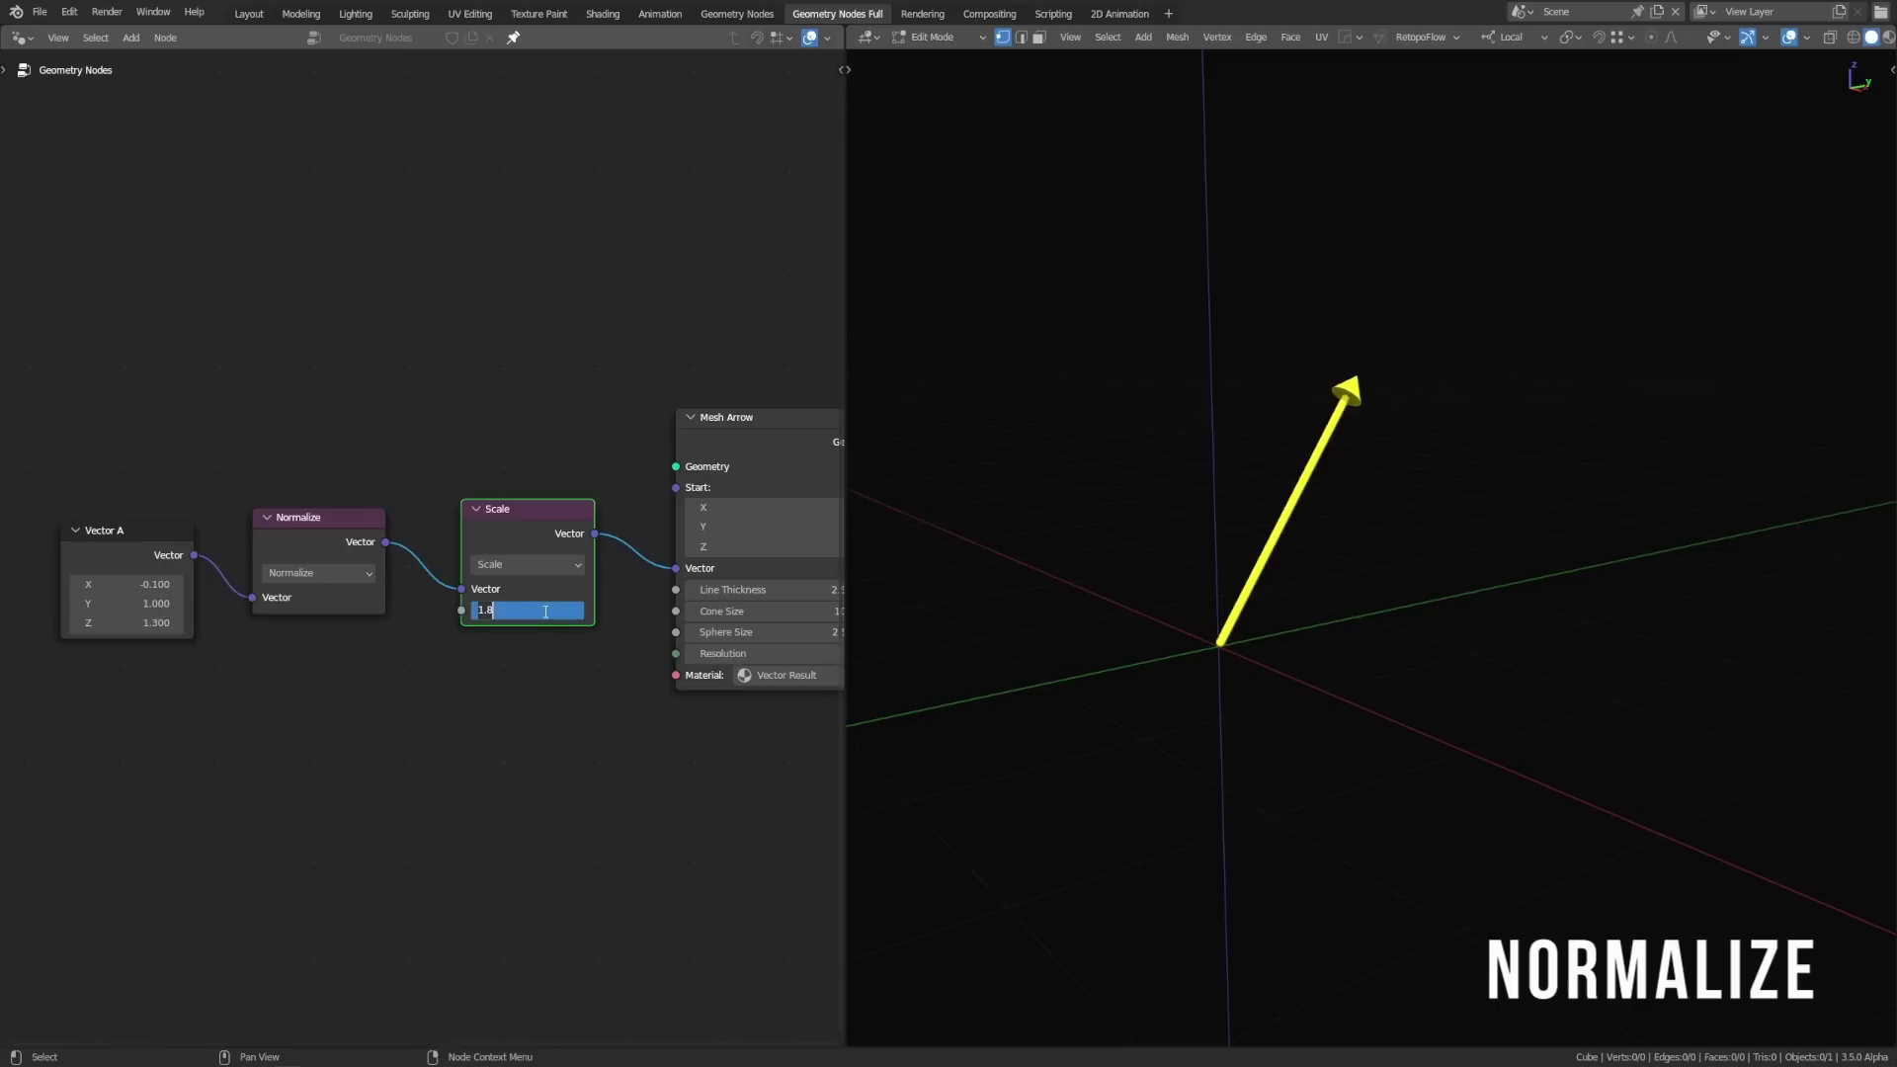
type("2")
type(".0")
key("BackSpace")
key("BackSpace")
key("BackSpace")
type("5")
key("Return")
double_click(546, 610)
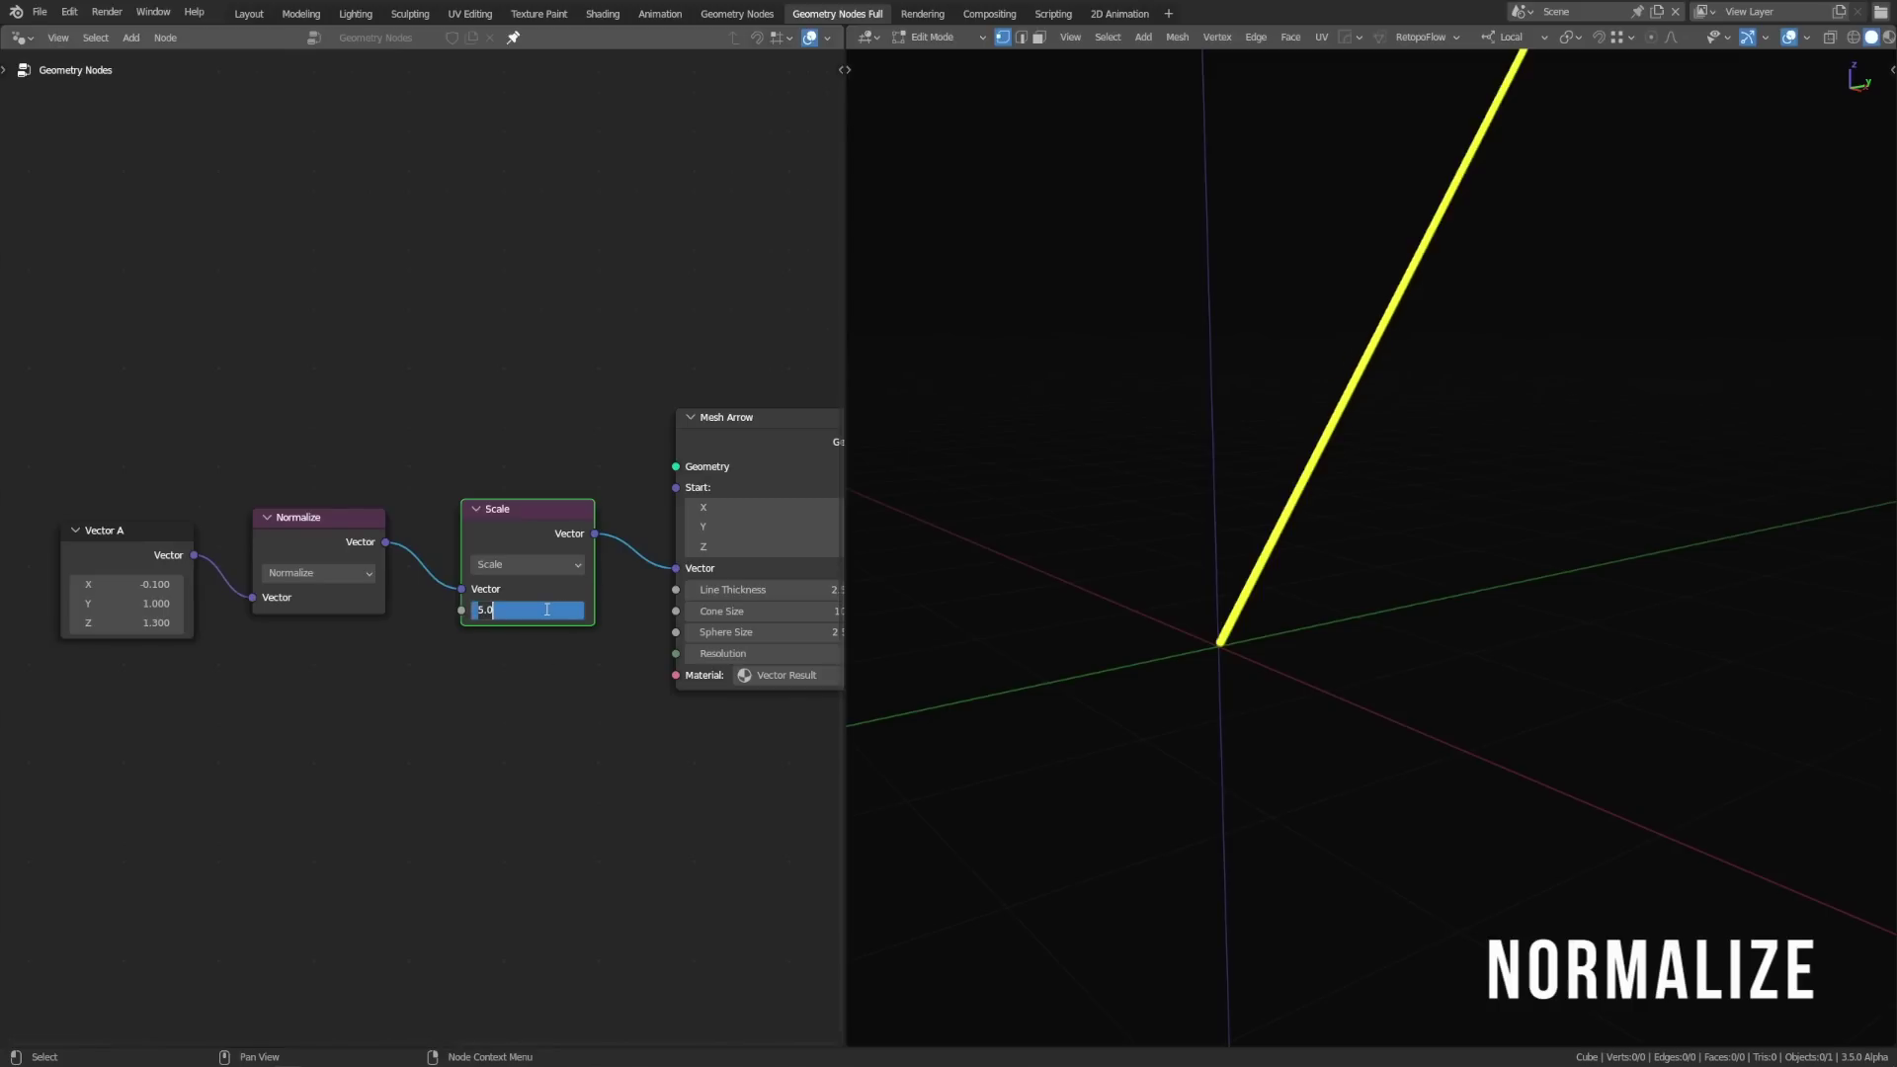
type("-2")
key("Return")
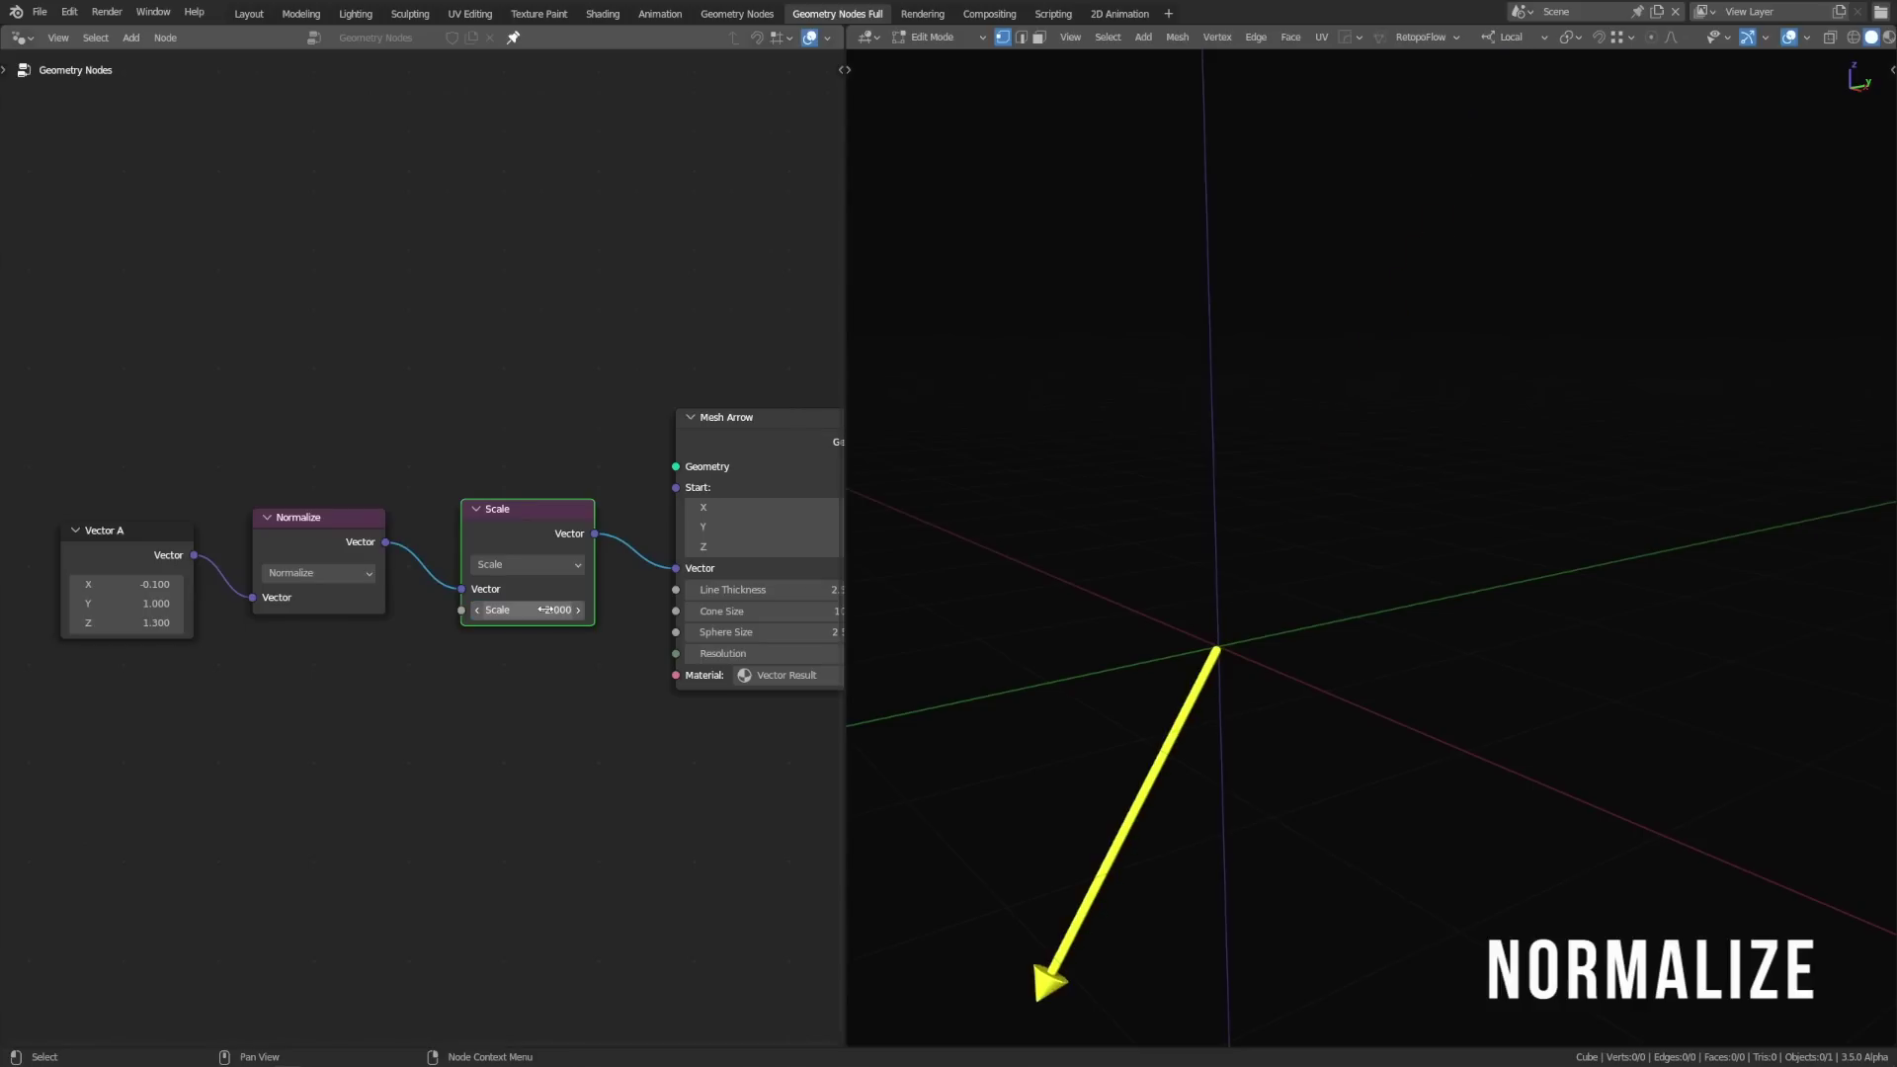
Step: Remove the Scale node and change the Normalize node's operation to Length
left_click_drag(538, 538, 509, 535)
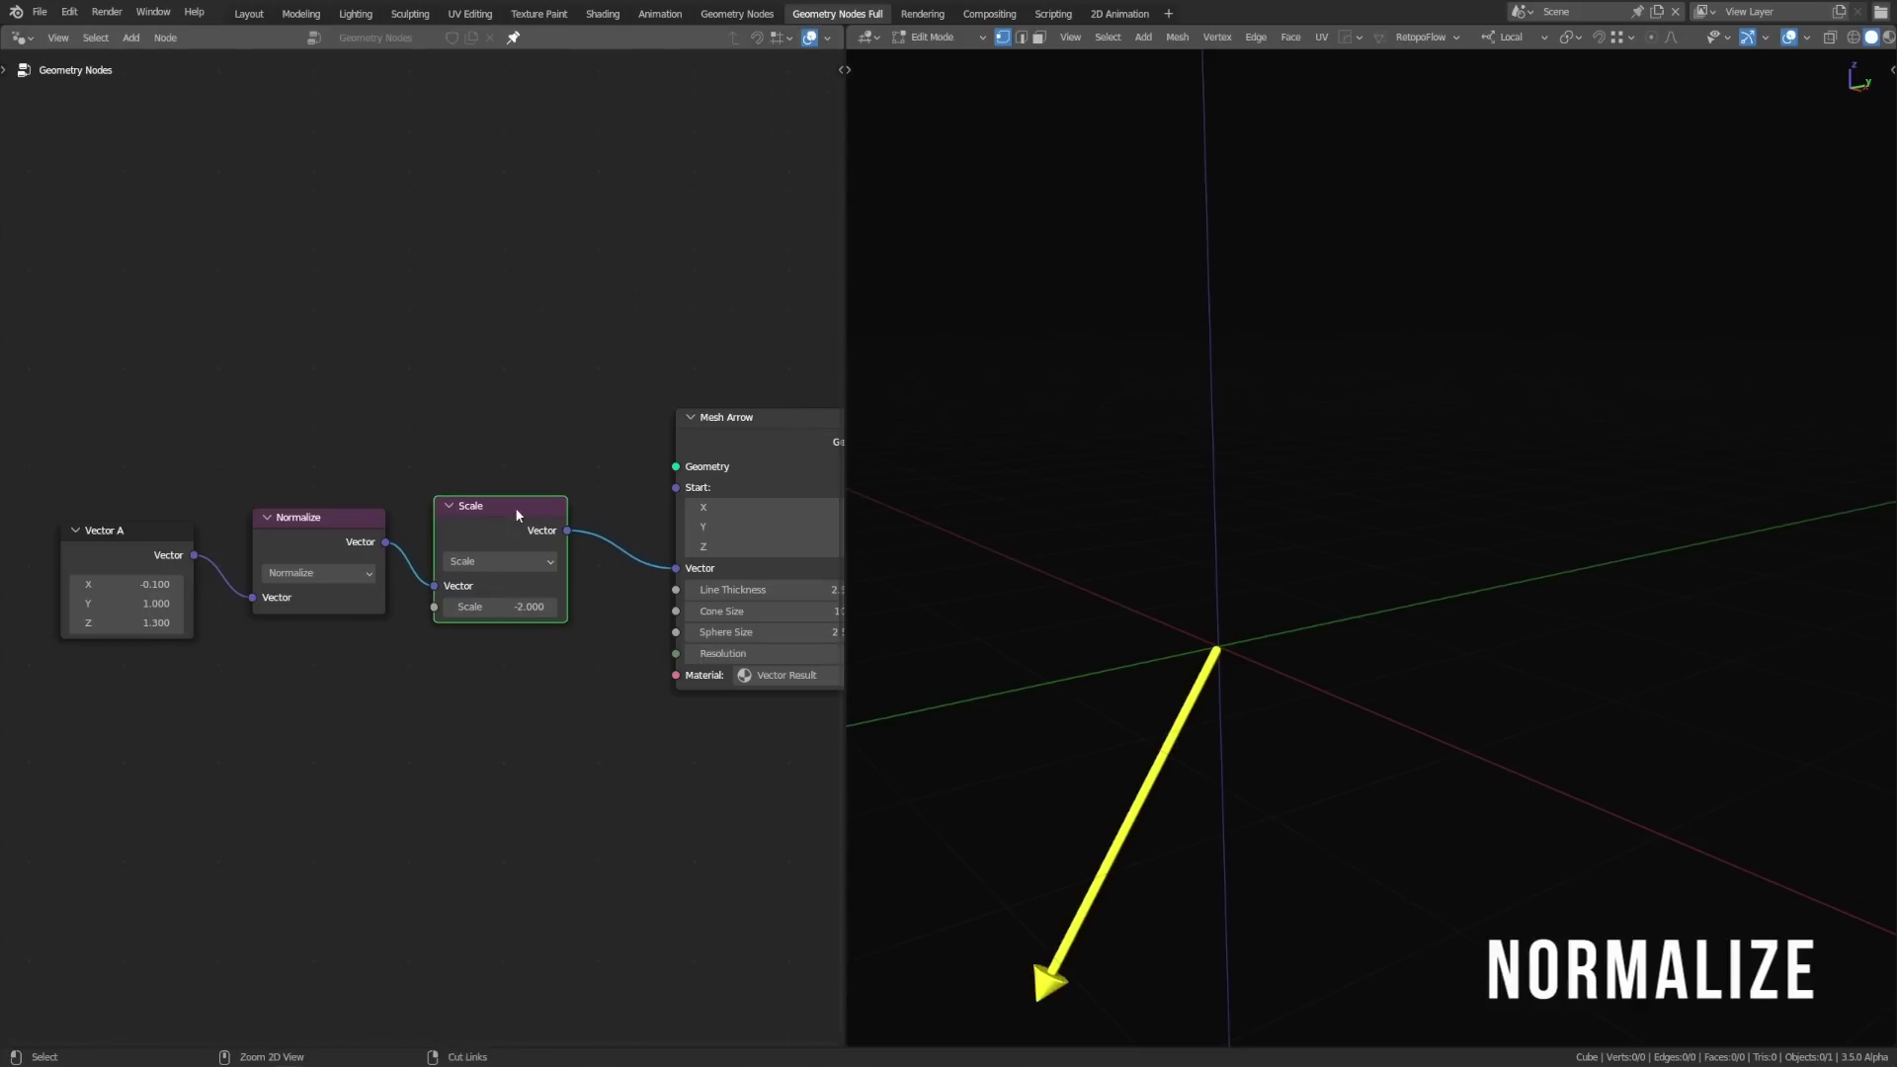
key("ctrl+x")
left_click(318, 573)
left_click(318, 821)
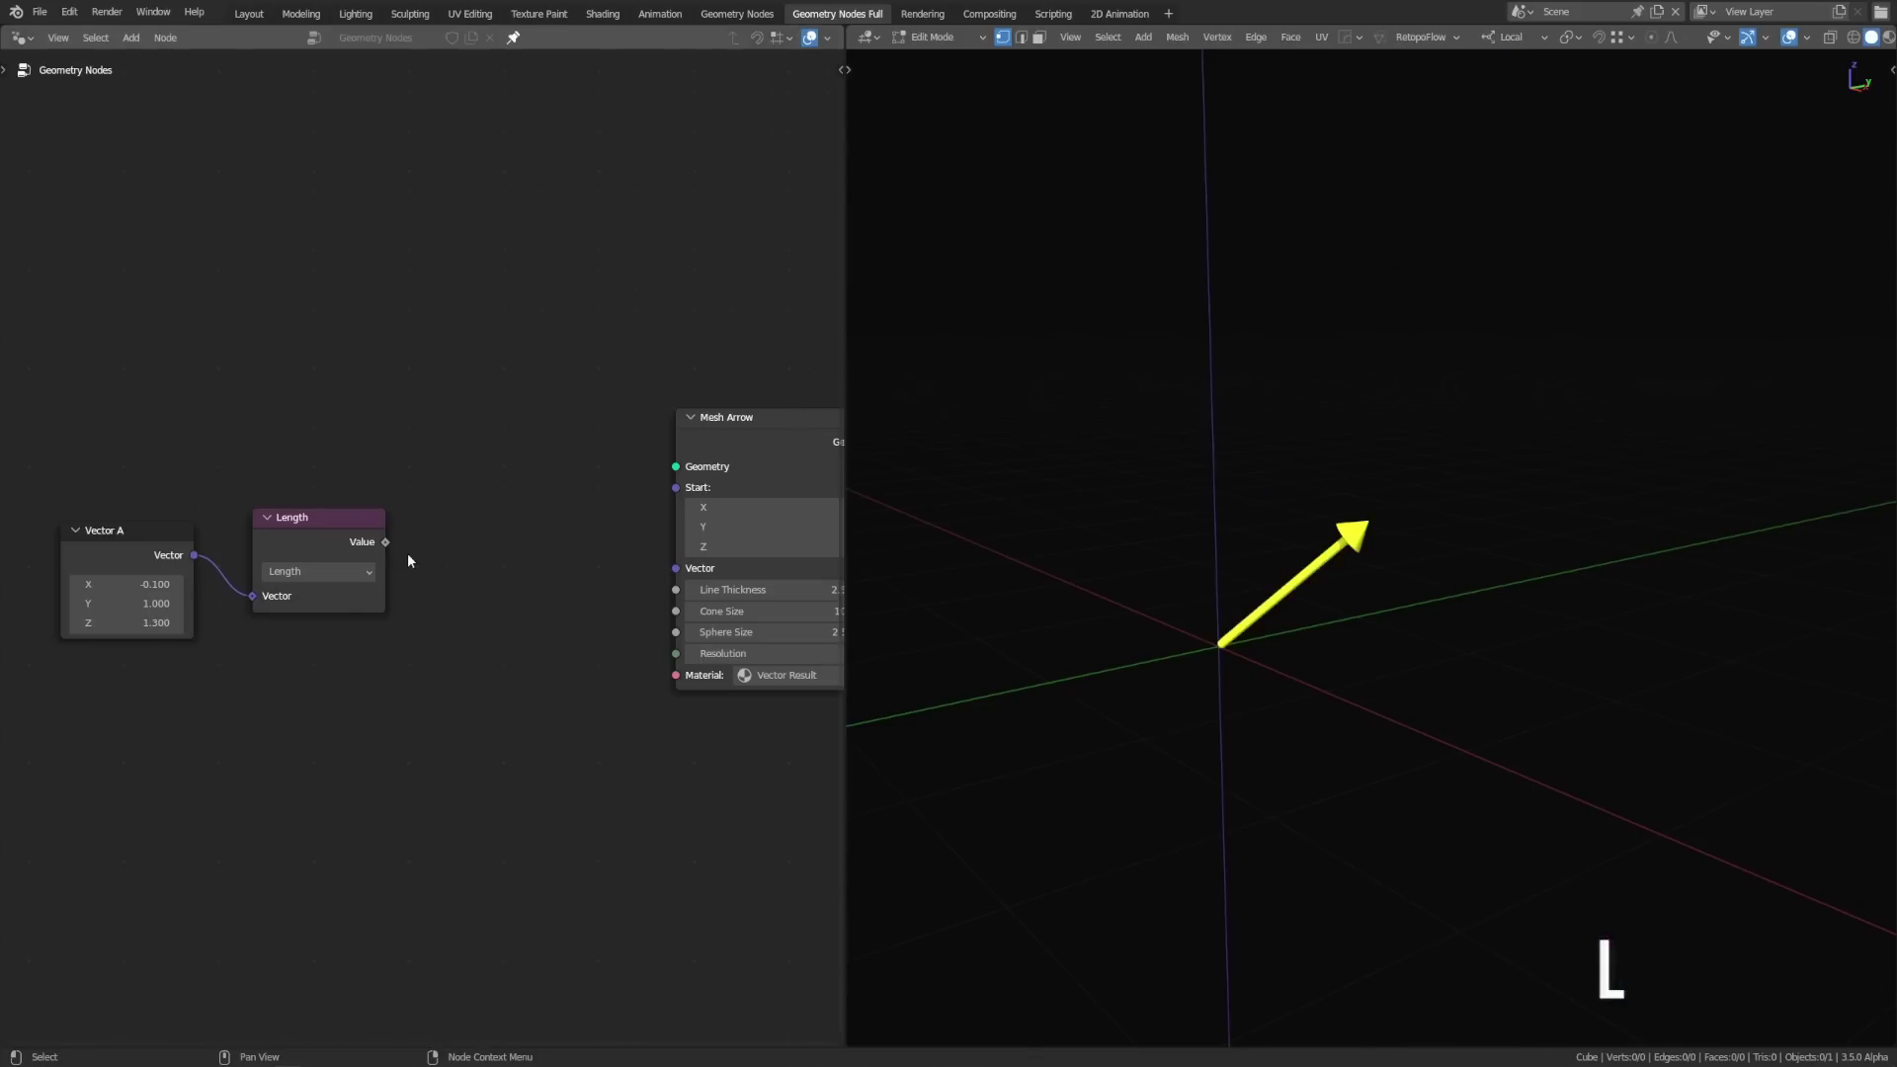
Step: Link Vector A directly to the Mesh Arrow's Vector input, move the Length node below that link and vary Vector A's Z
left_click_drag(194, 556, 689, 573)
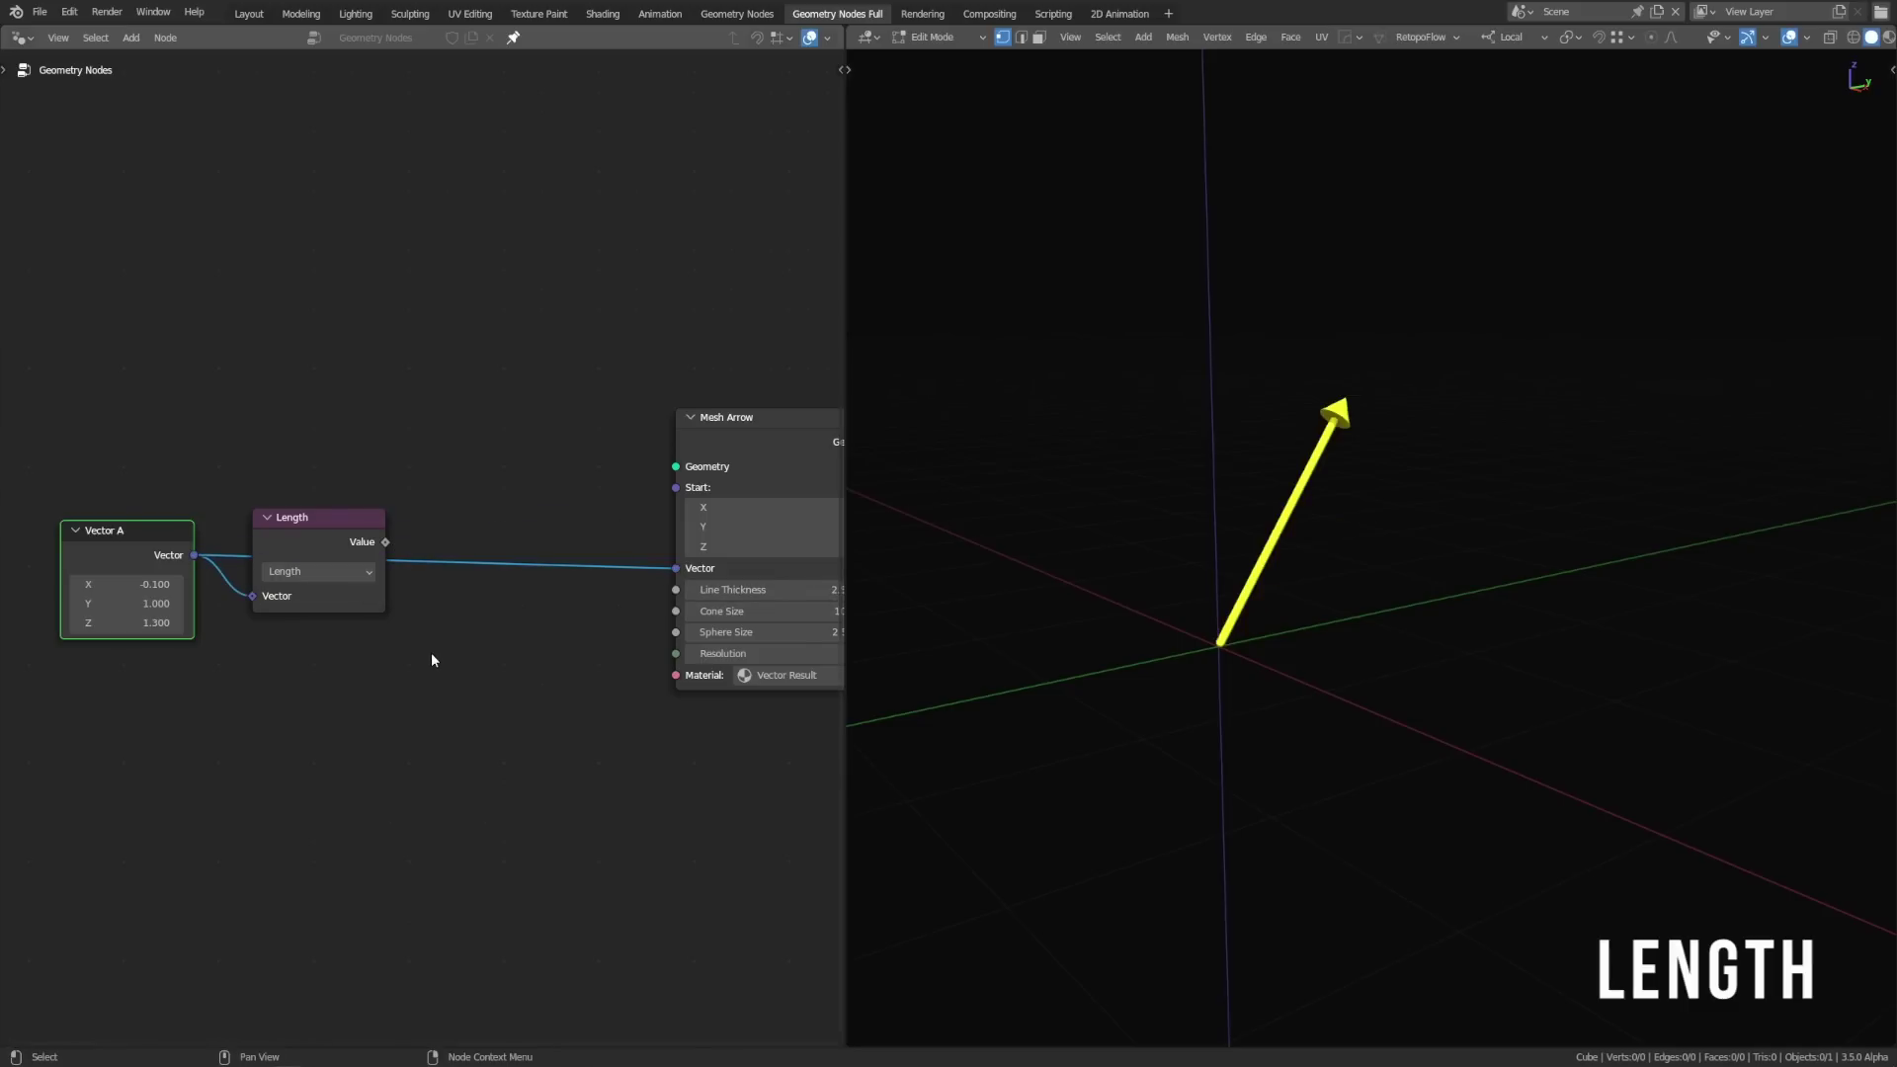
key("Home")
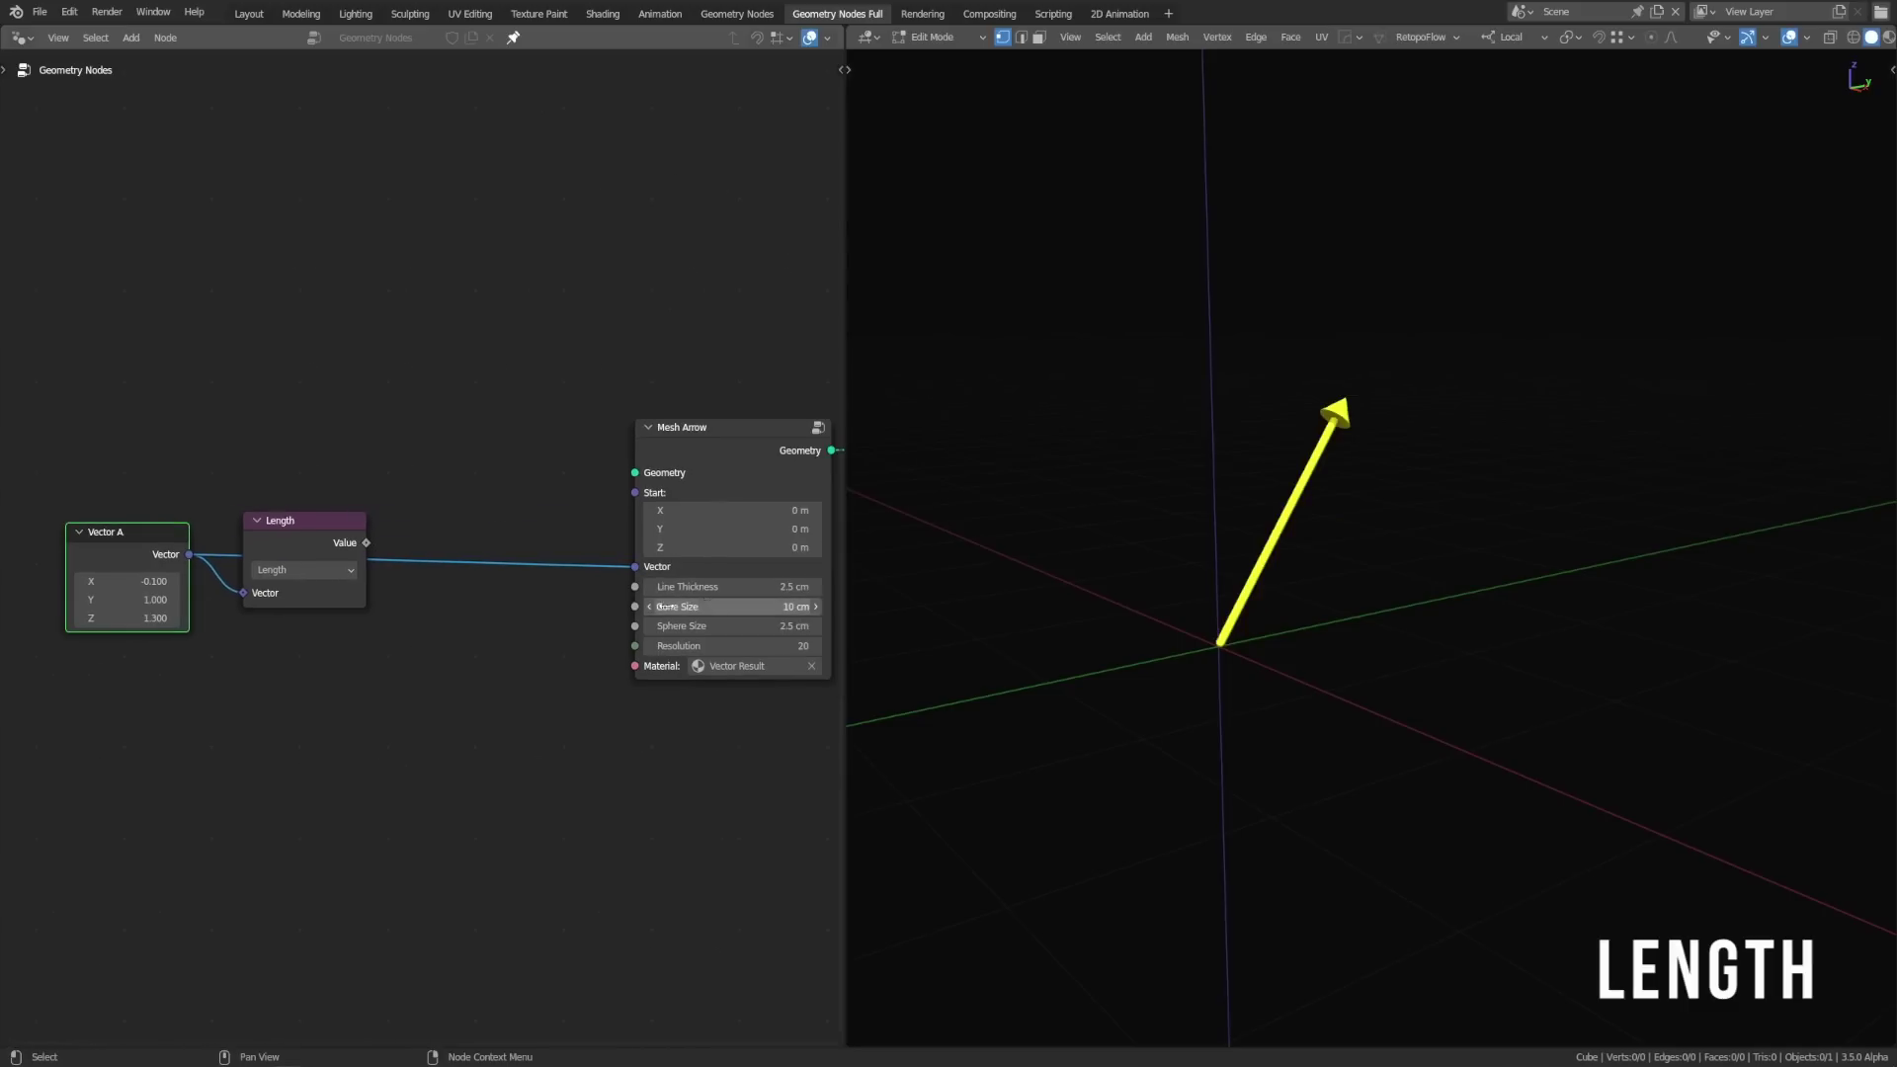
left_click_drag(316, 526, 320, 603)
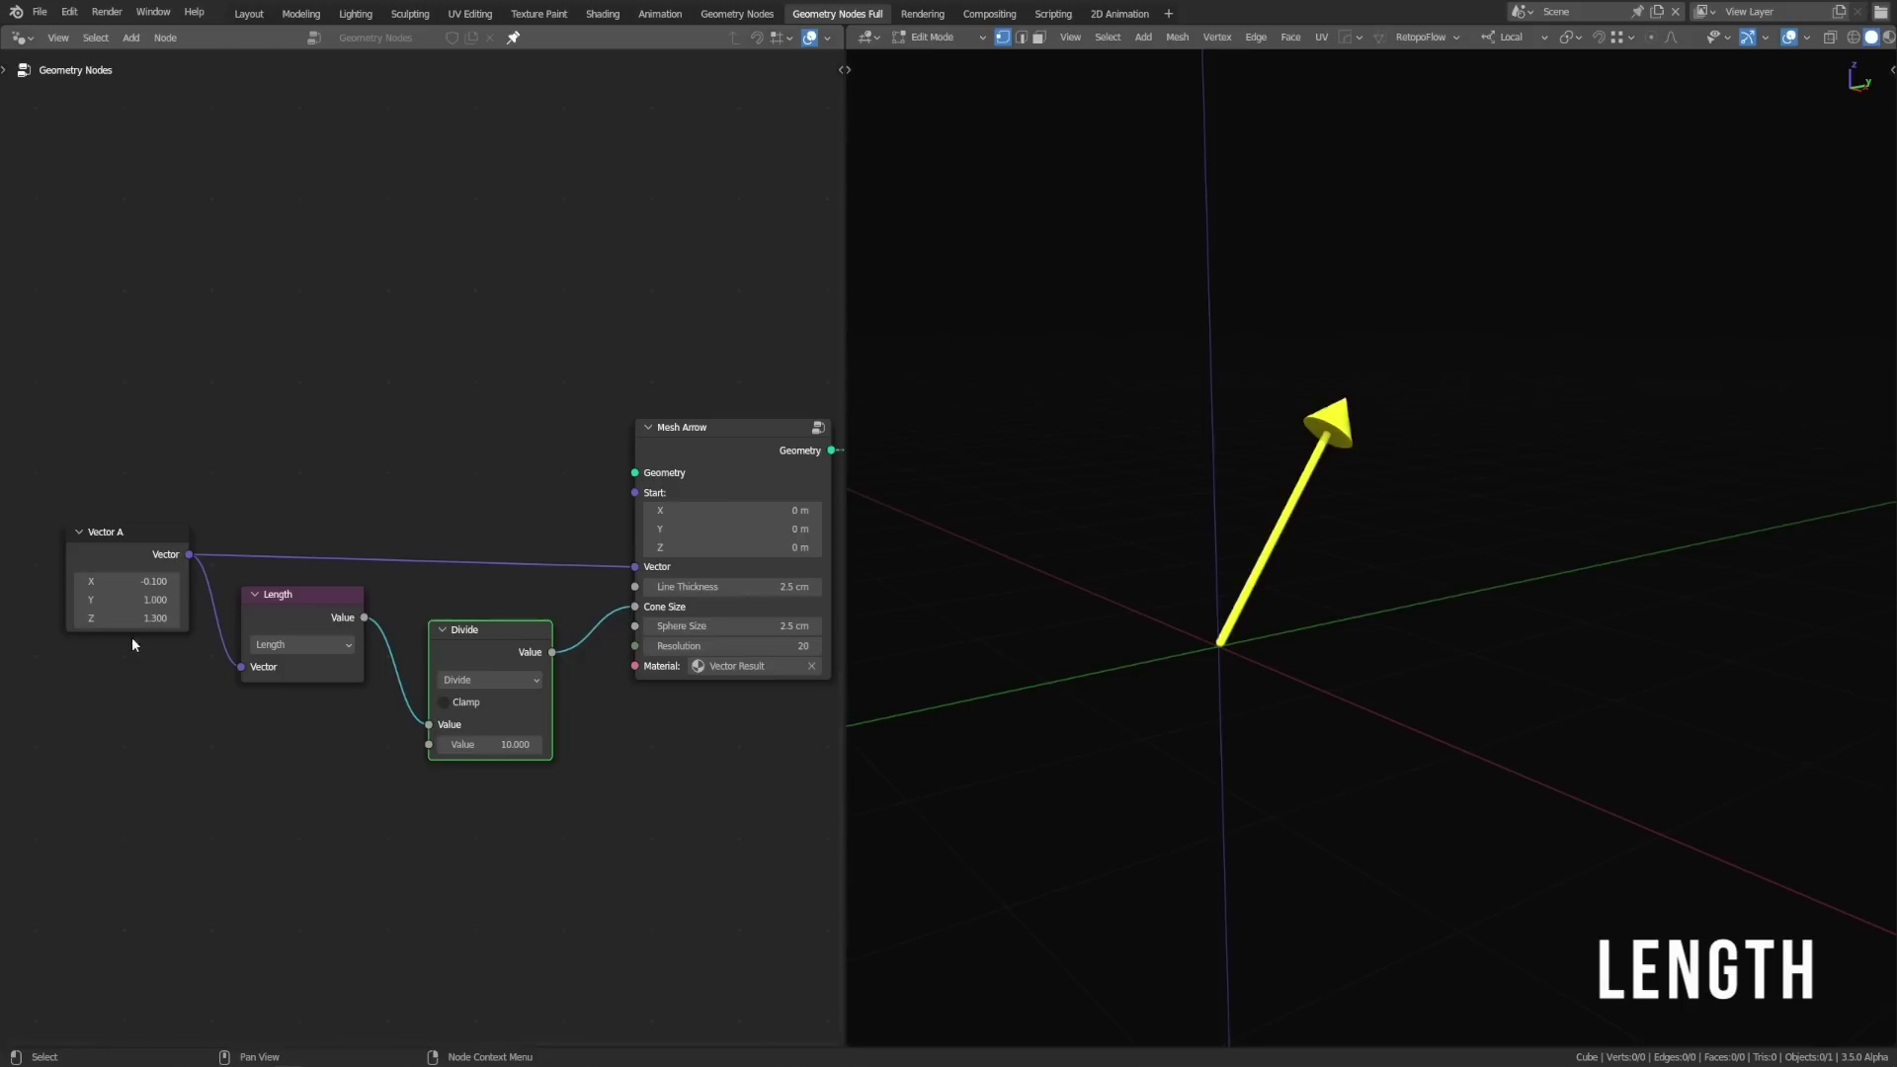
left_click_drag(133, 618, 277, 618)
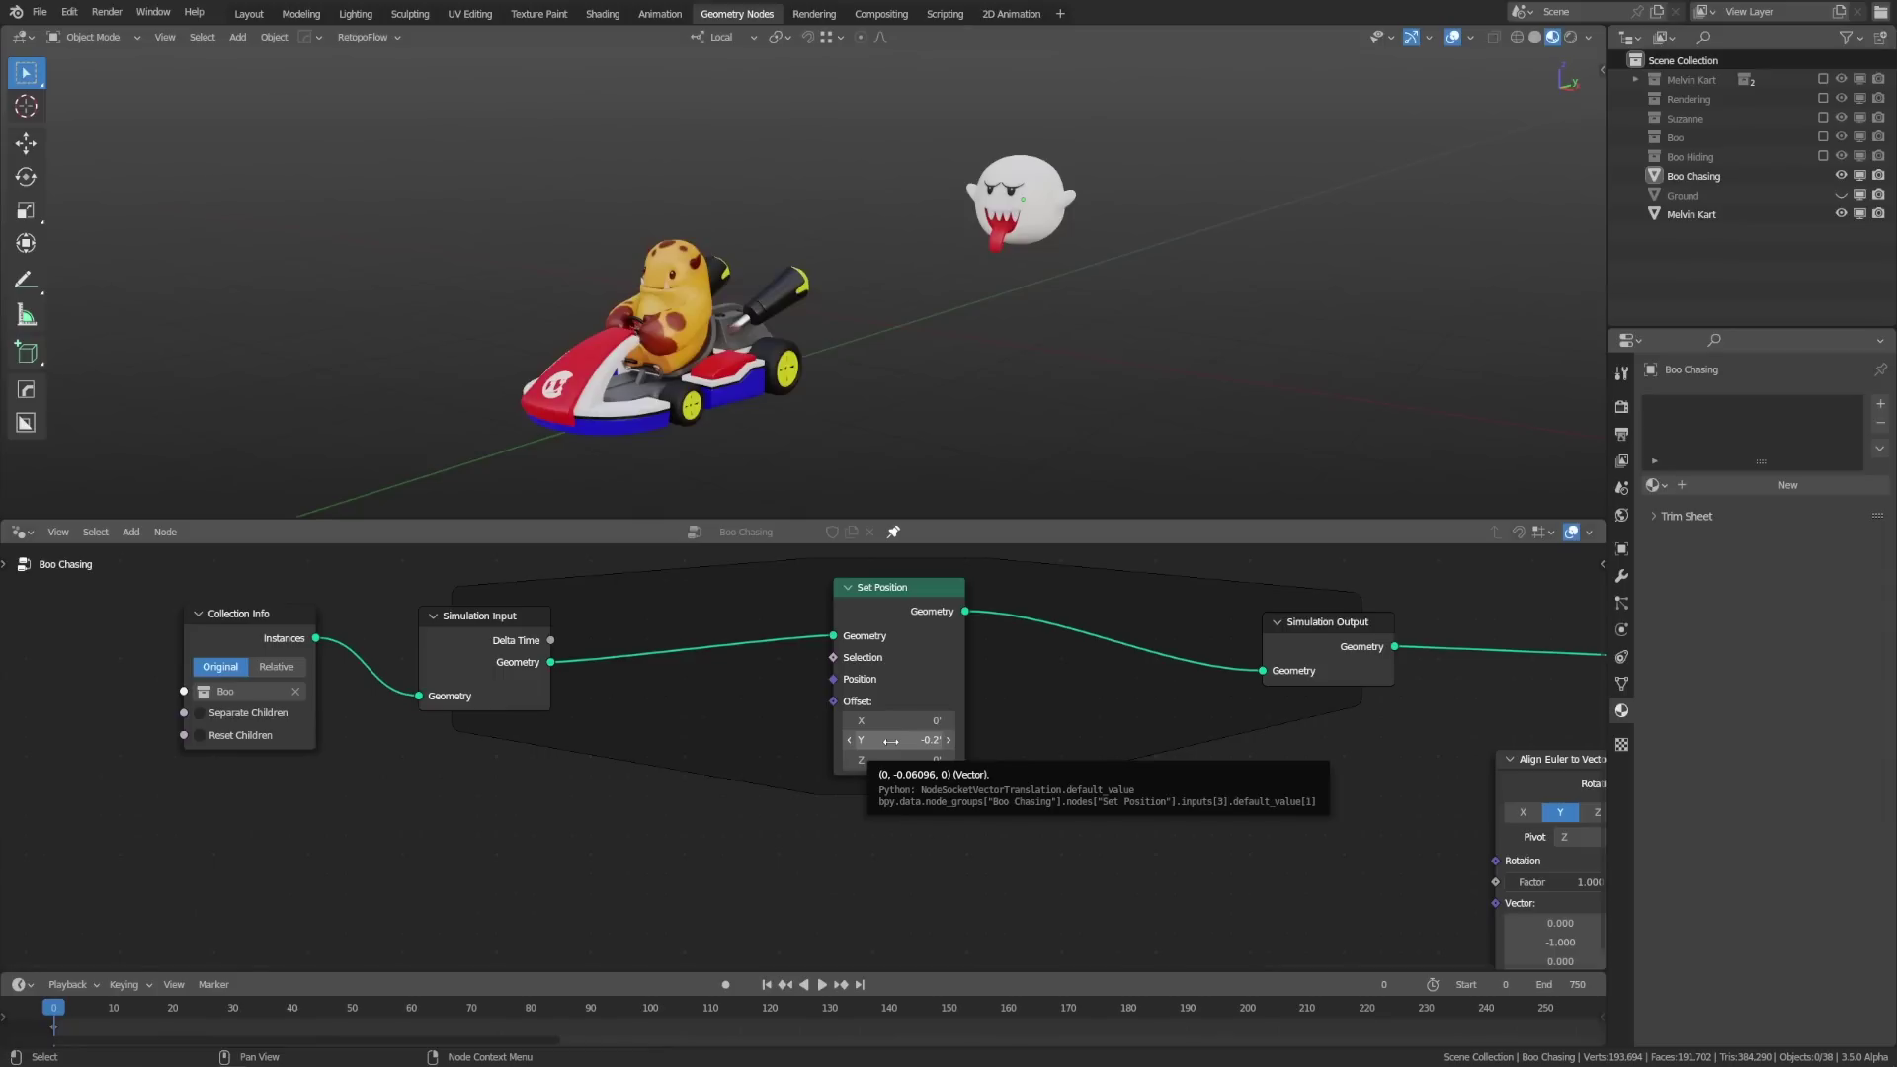
Step: Play the Boo Chasing simulation, stop it and return to the first frame
left_click(823, 985)
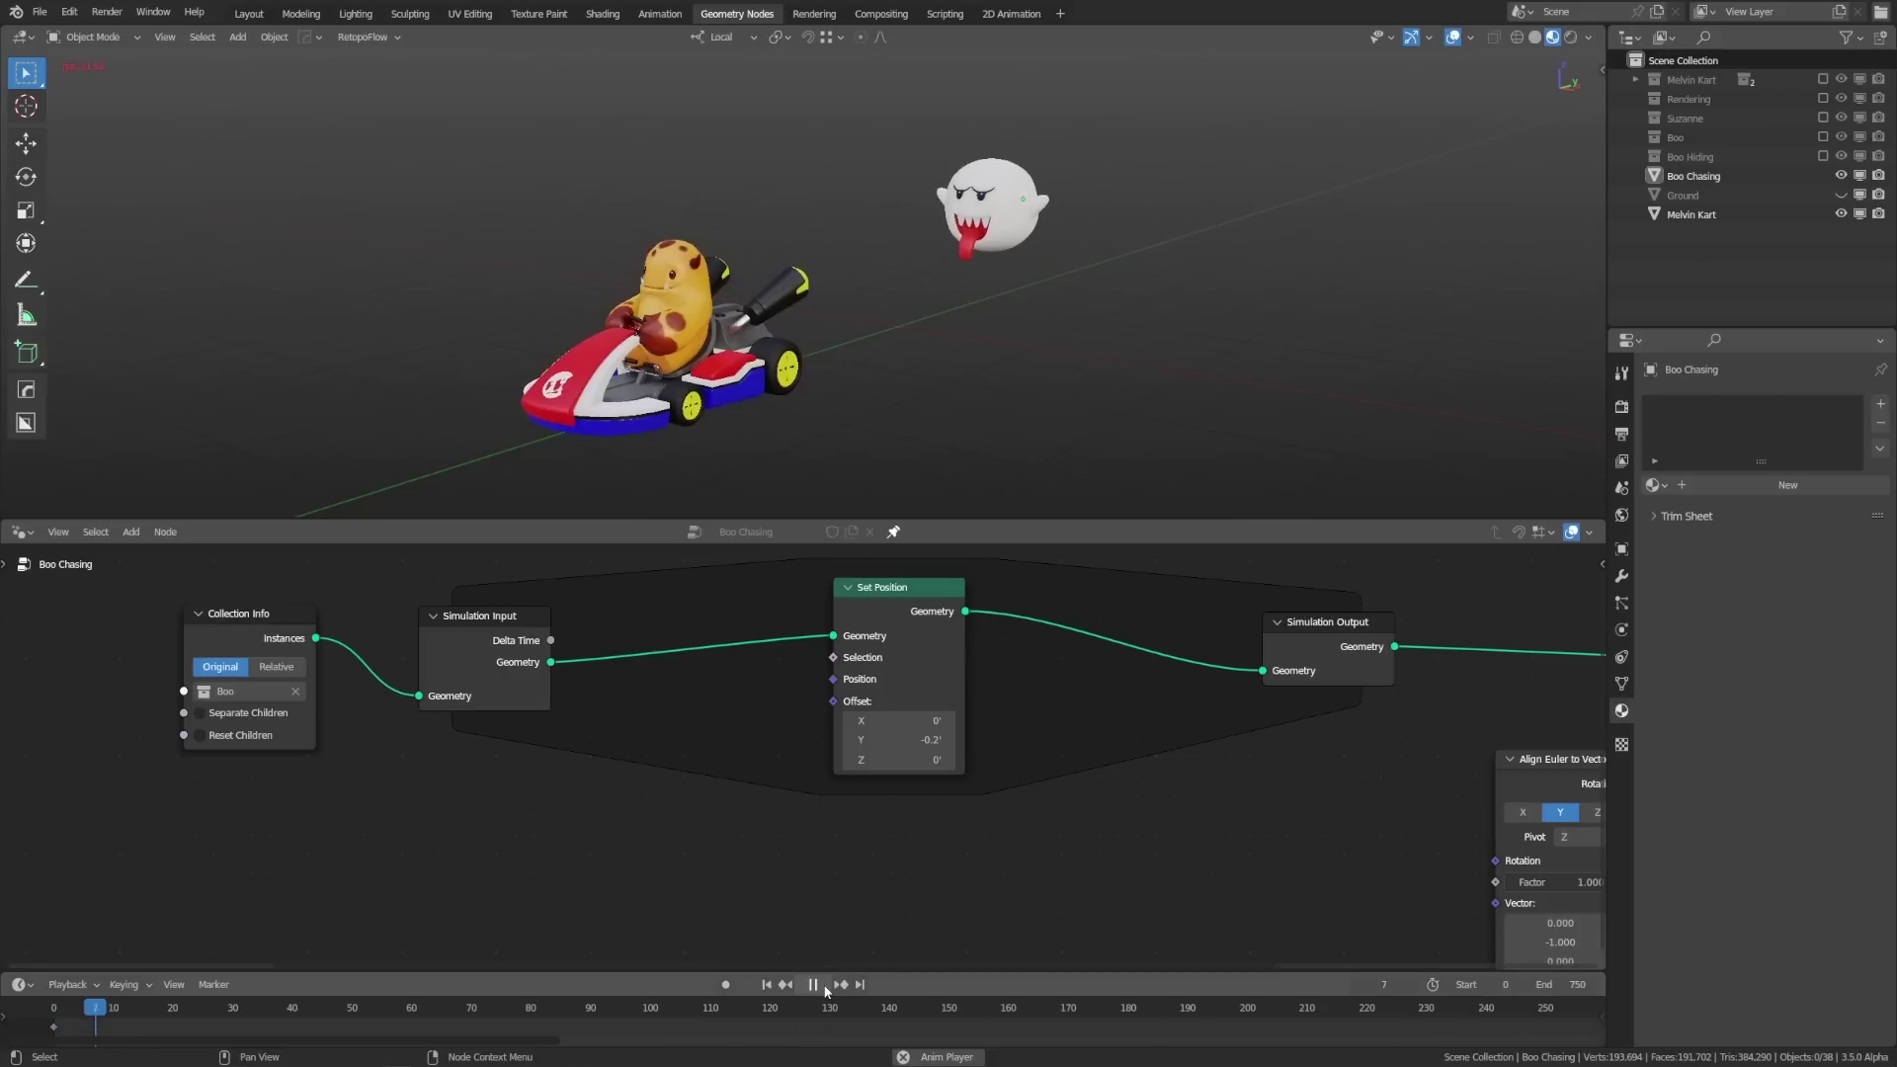
left_click(816, 985)
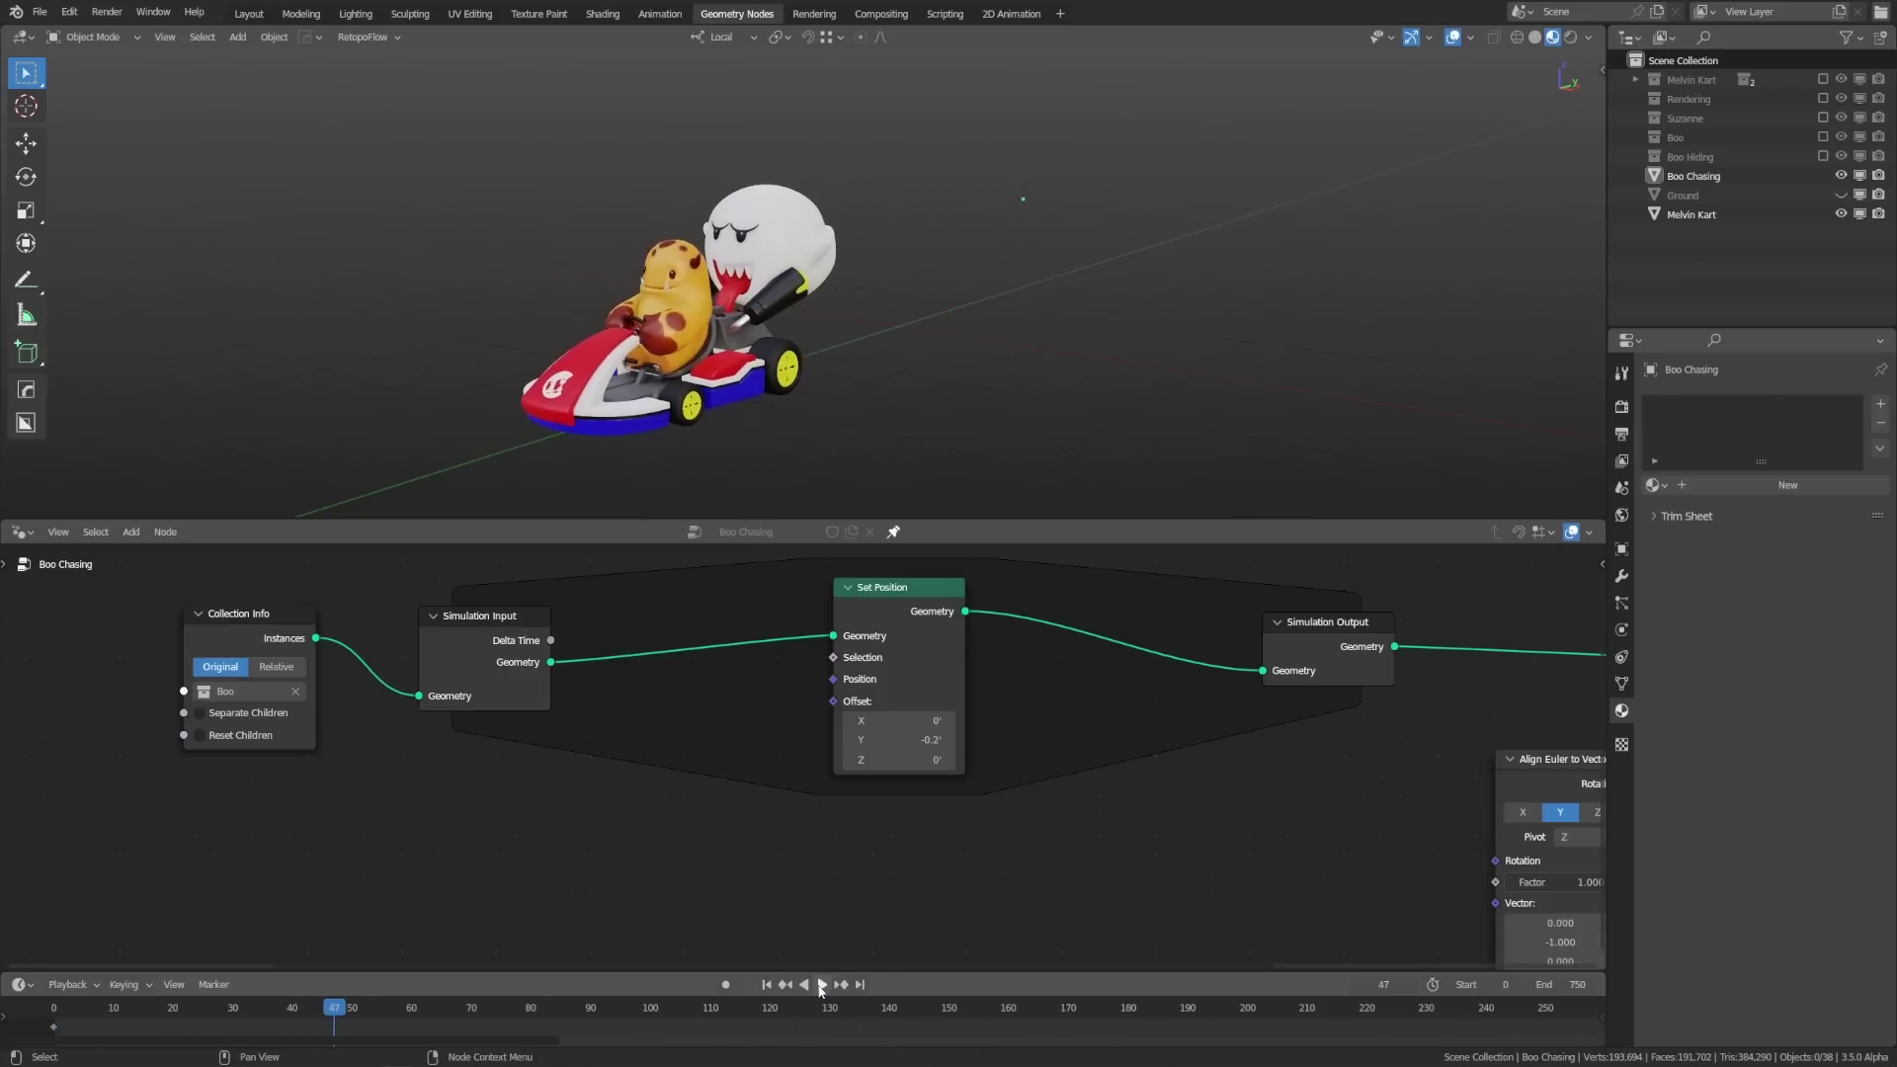
left_click(770, 987)
Step: Move the Melvin Kart along its X axis out of the ghost's path, play the simulation and return to the first frame
left_click(746, 380)
scroll(748, 388, "down", 1)
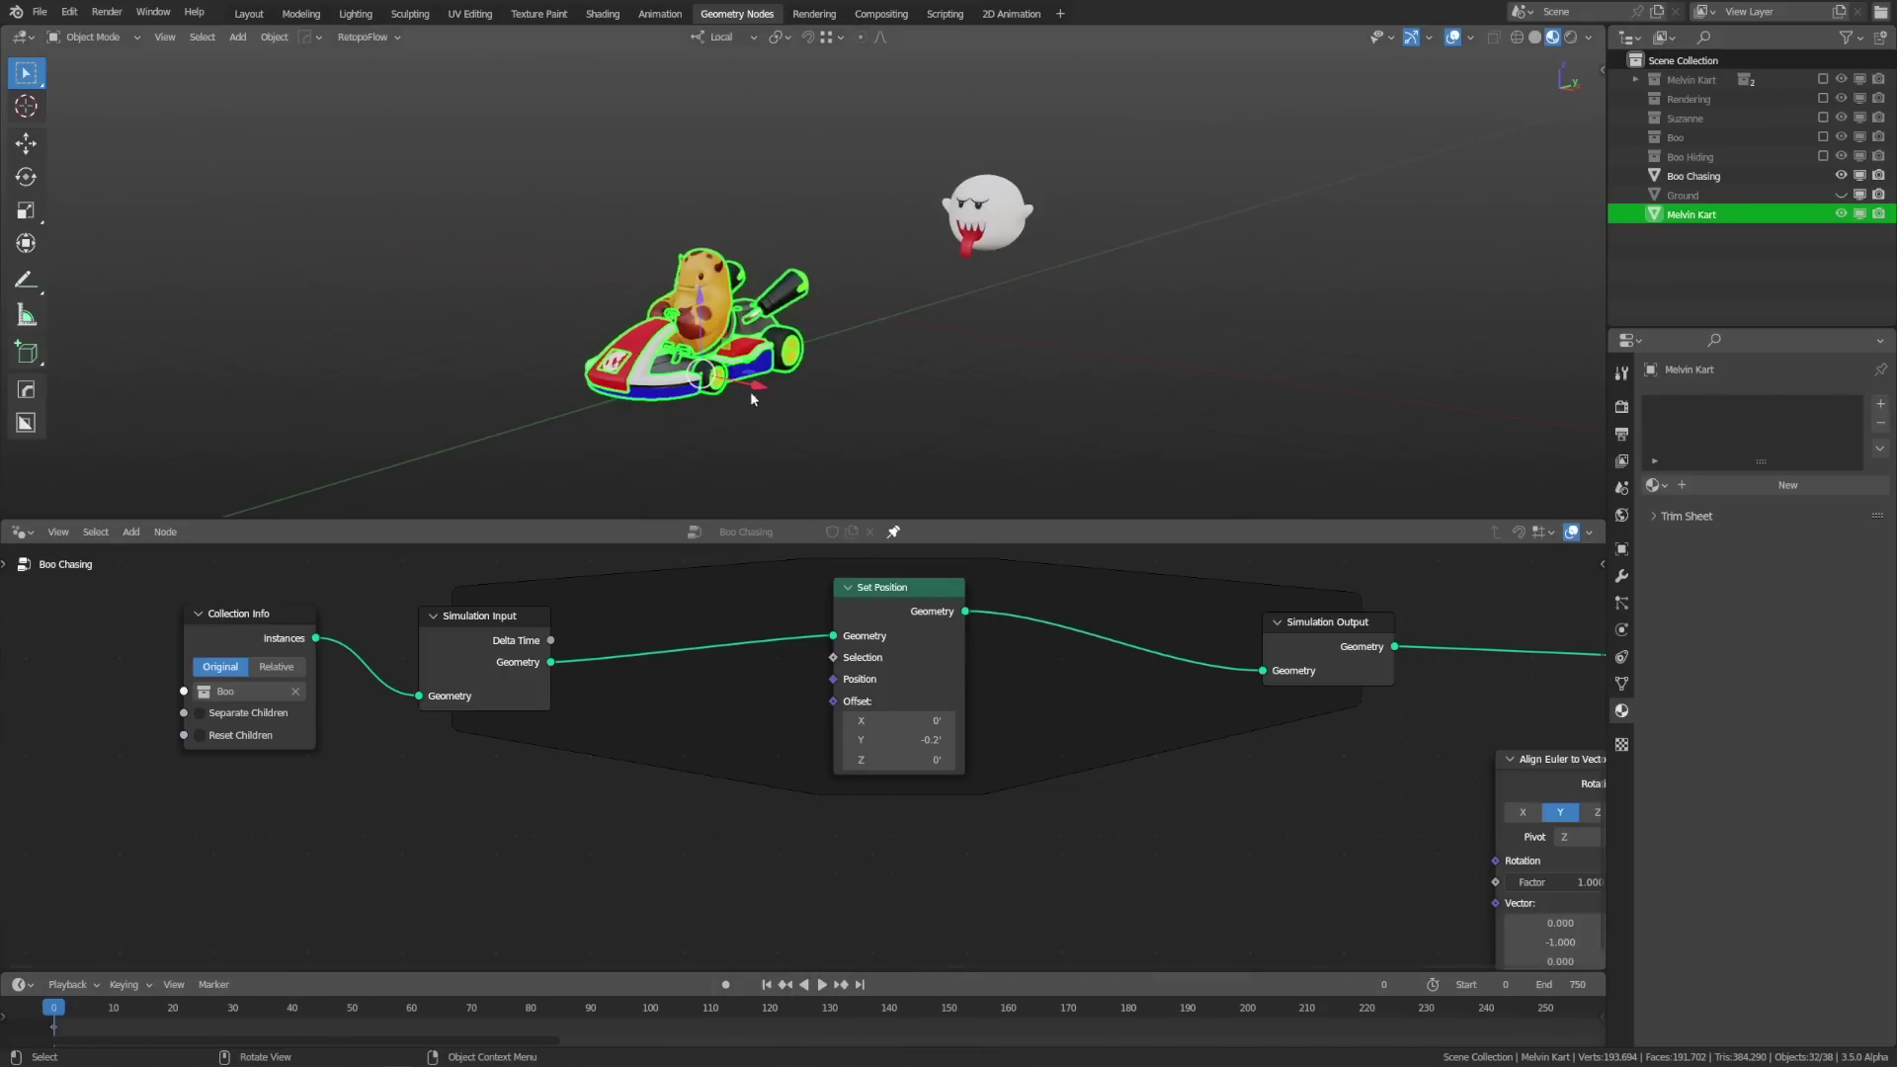
left_click_drag(754, 385, 552, 341)
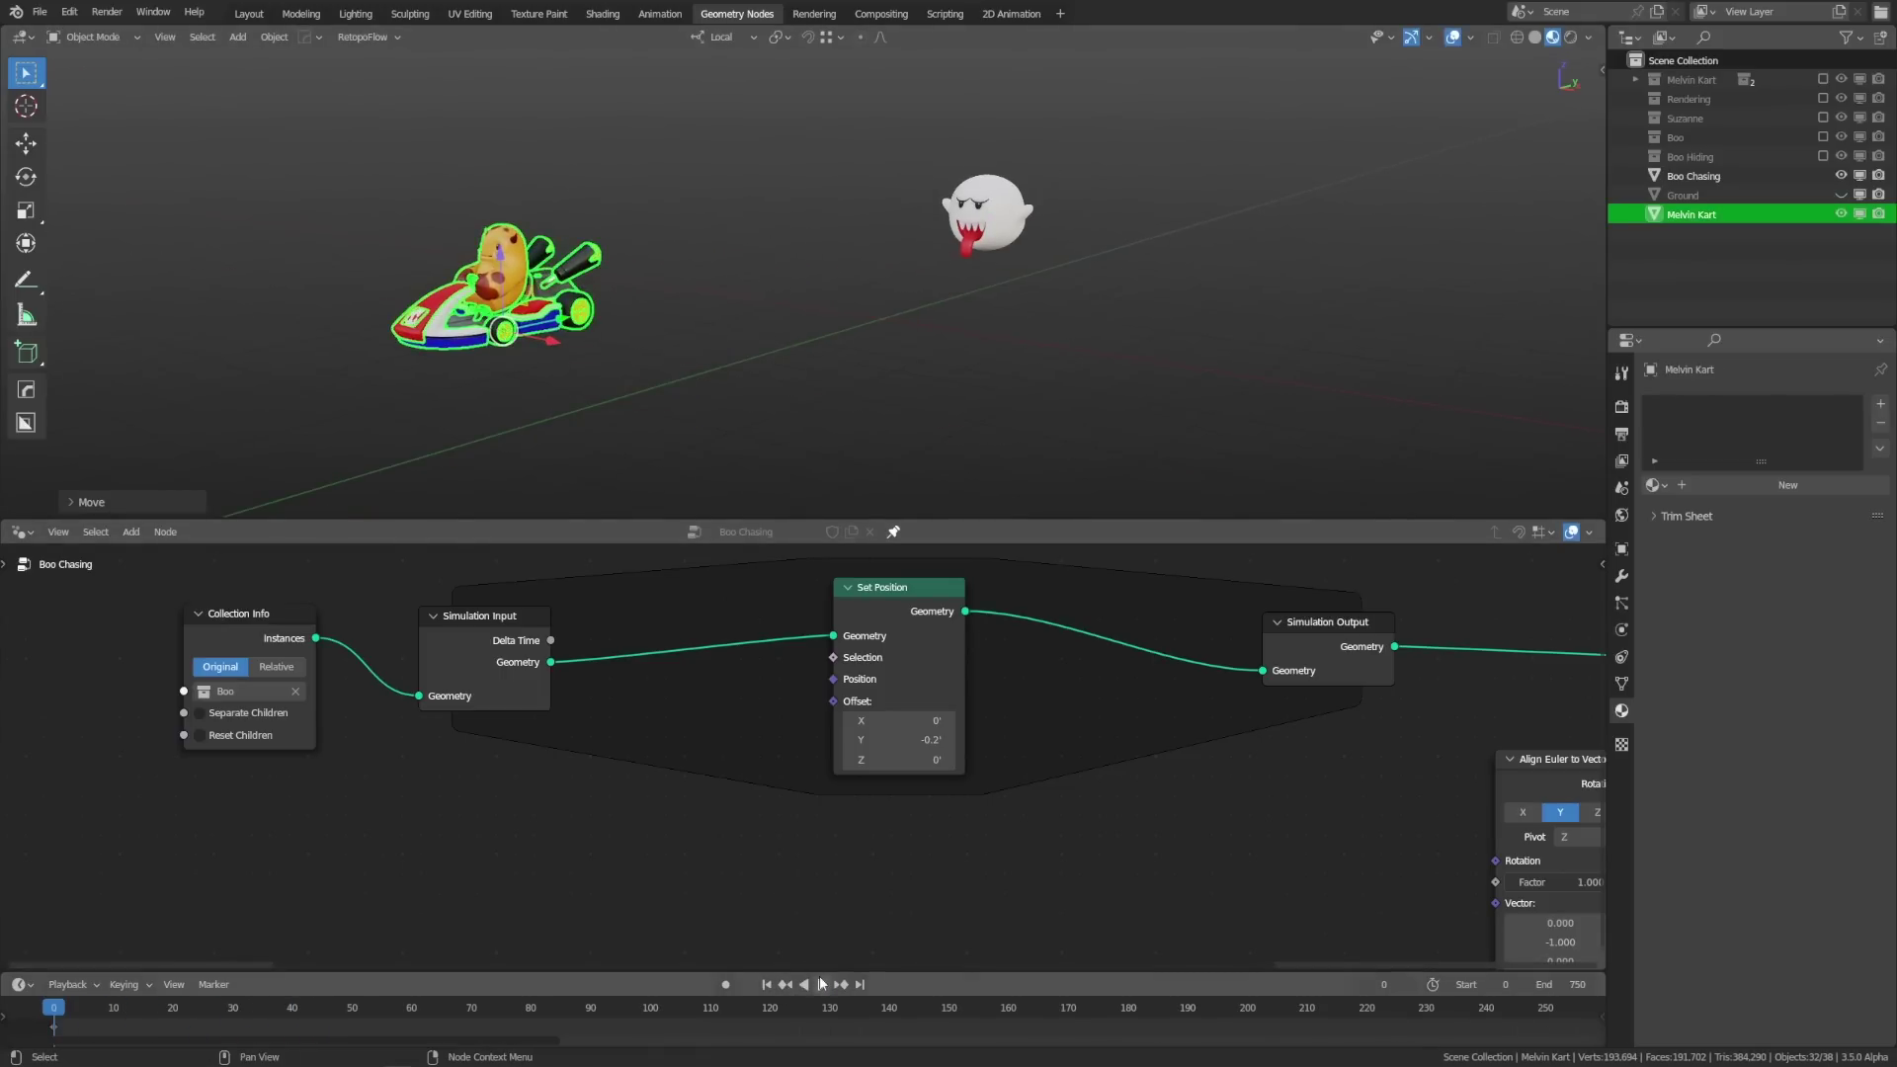
left_click(821, 986)
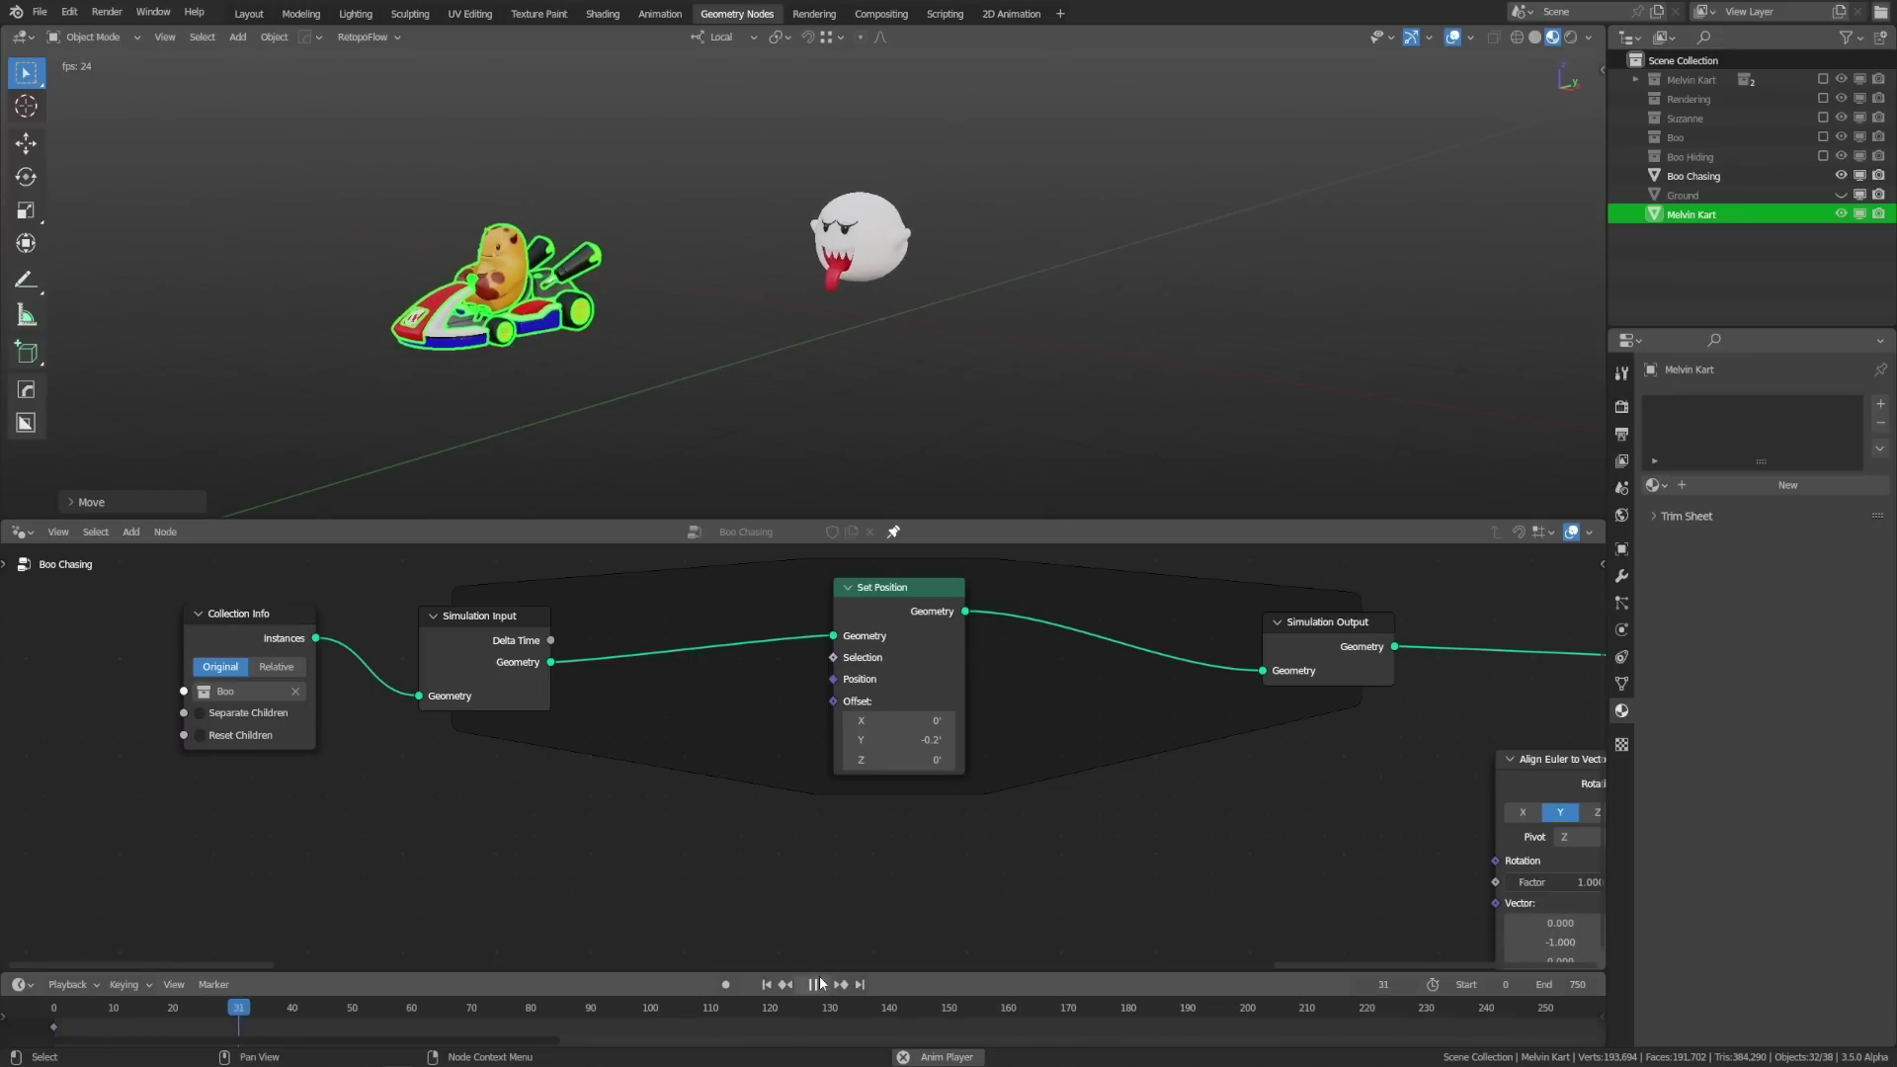
left_click(821, 985)
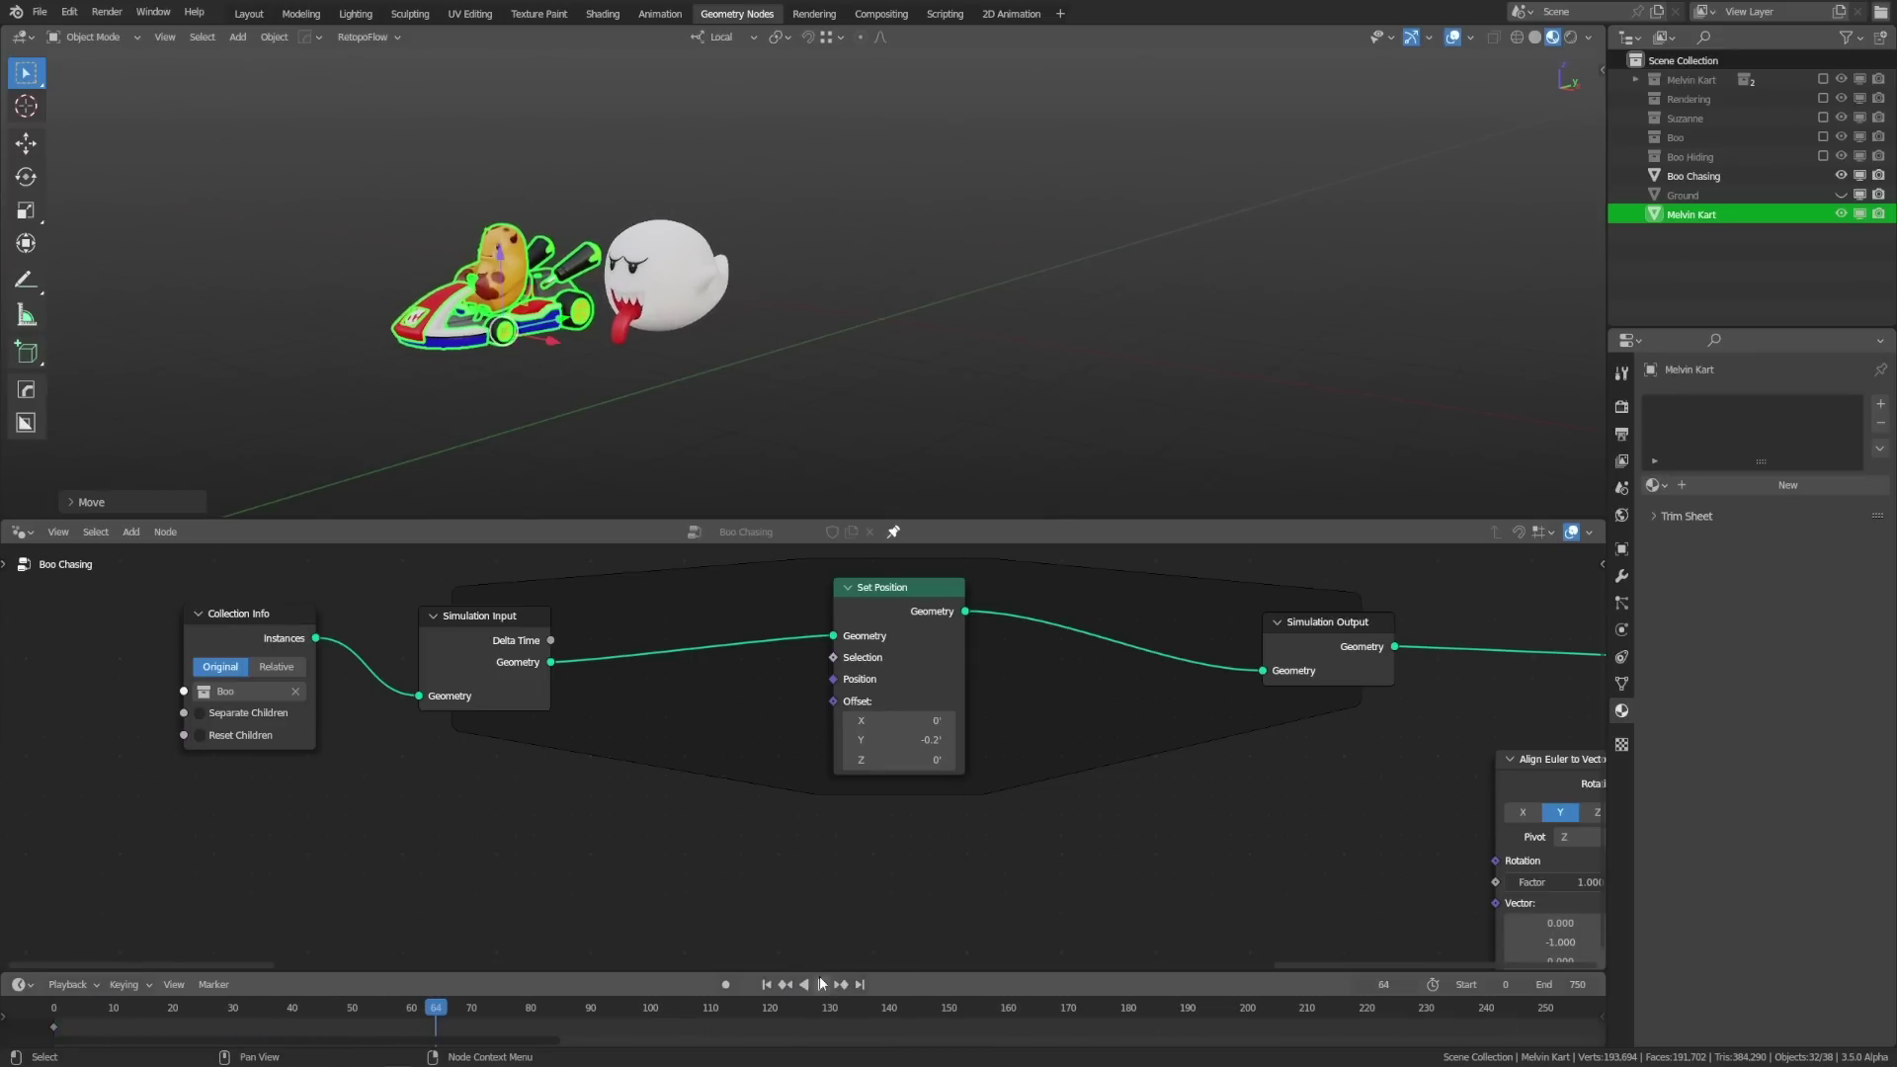
left_click(766, 984)
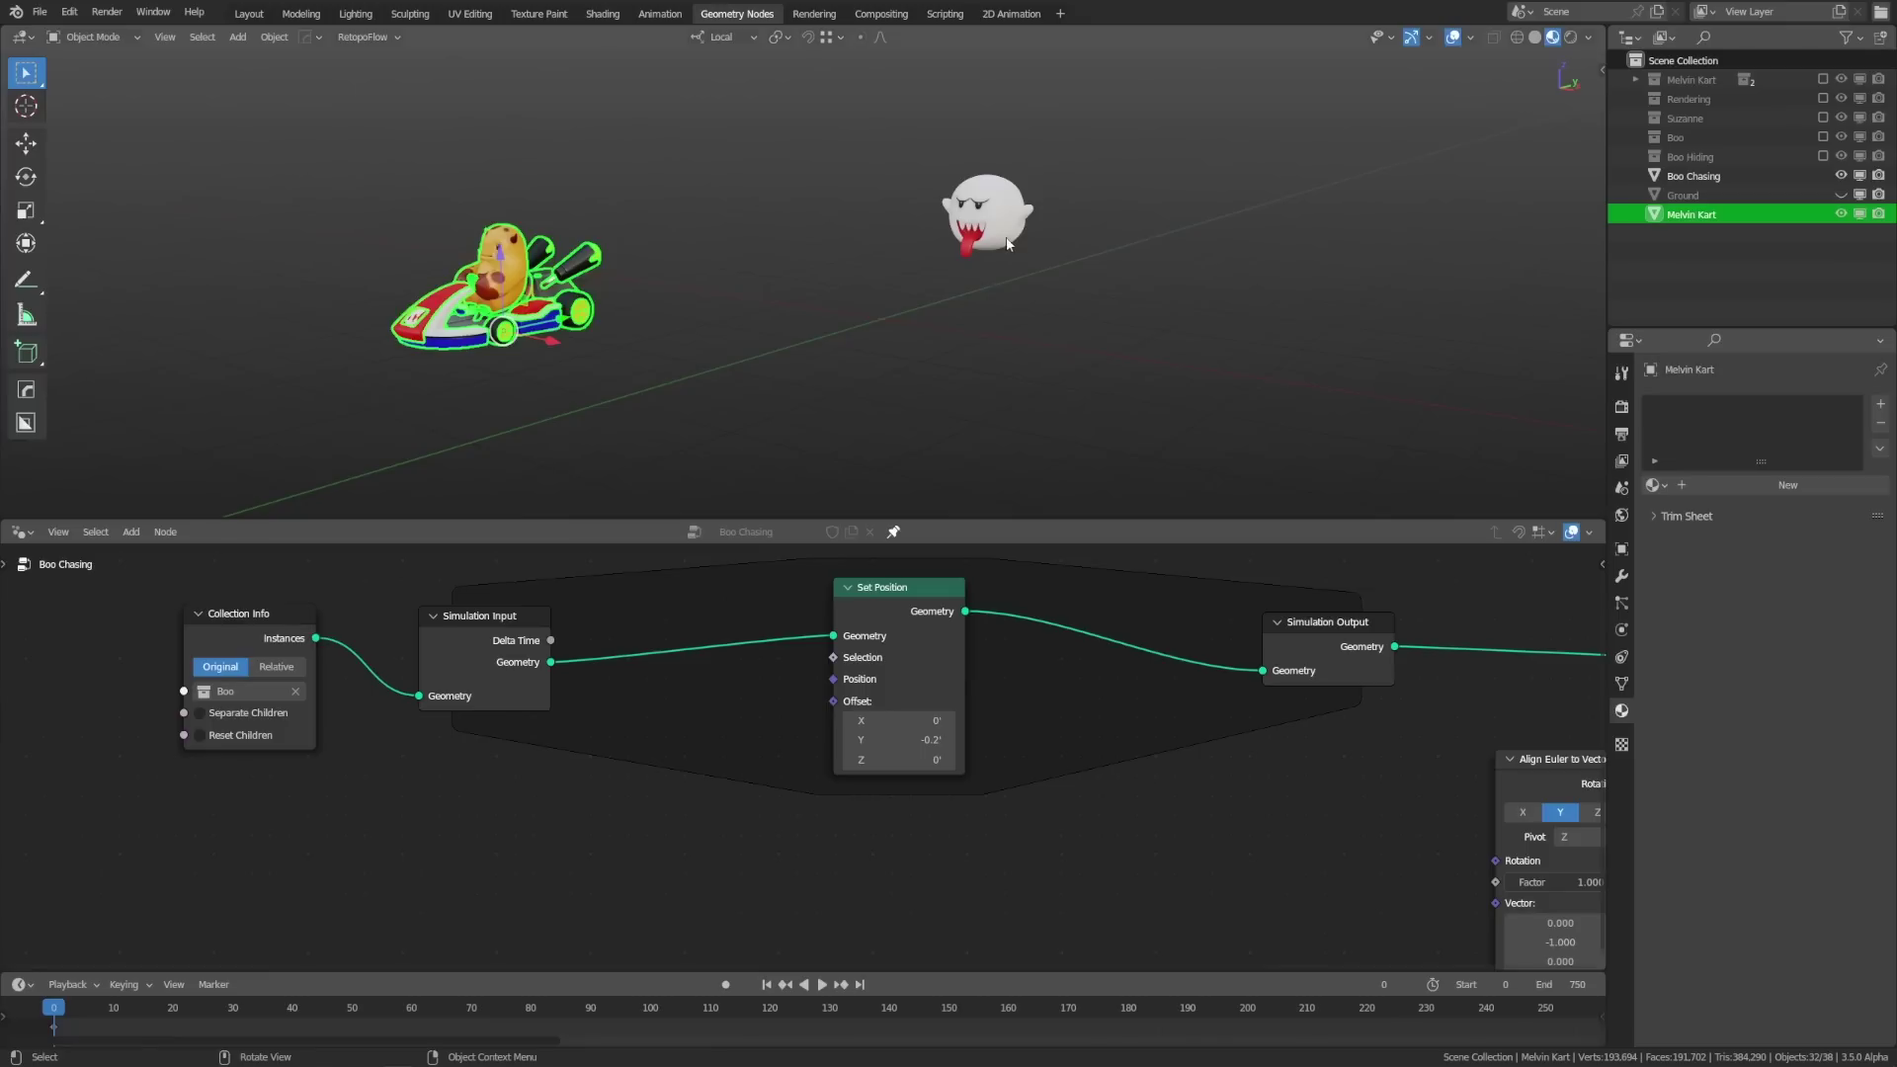
Step: Add an Object Info node for Melvin Kart below the Collection Info node and set it to Relative
left_click_drag(1680, 215, 218, 828)
scroll(530, 881, "down", 2, "shift")
left_click(277, 862)
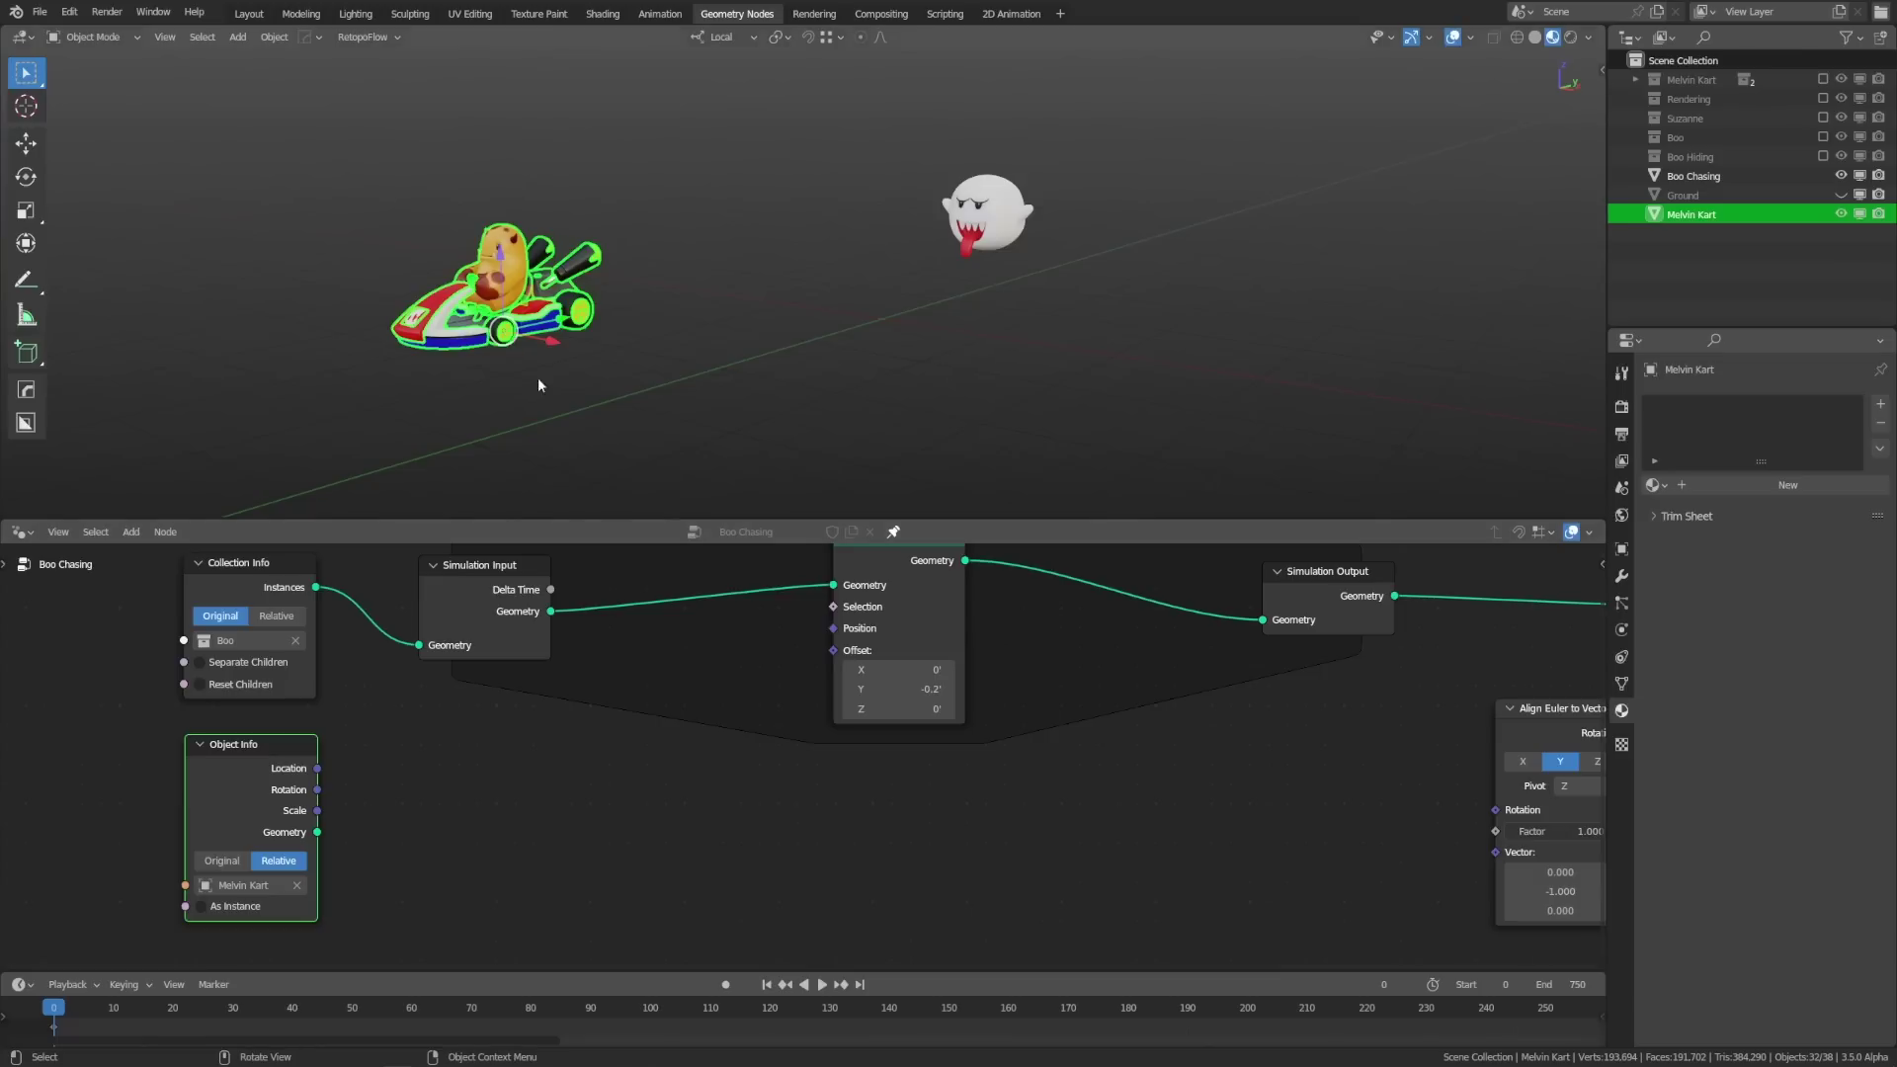
Step: Select the Boo ghost and draw a straight annotation line from it to the kart
left_click(996, 219)
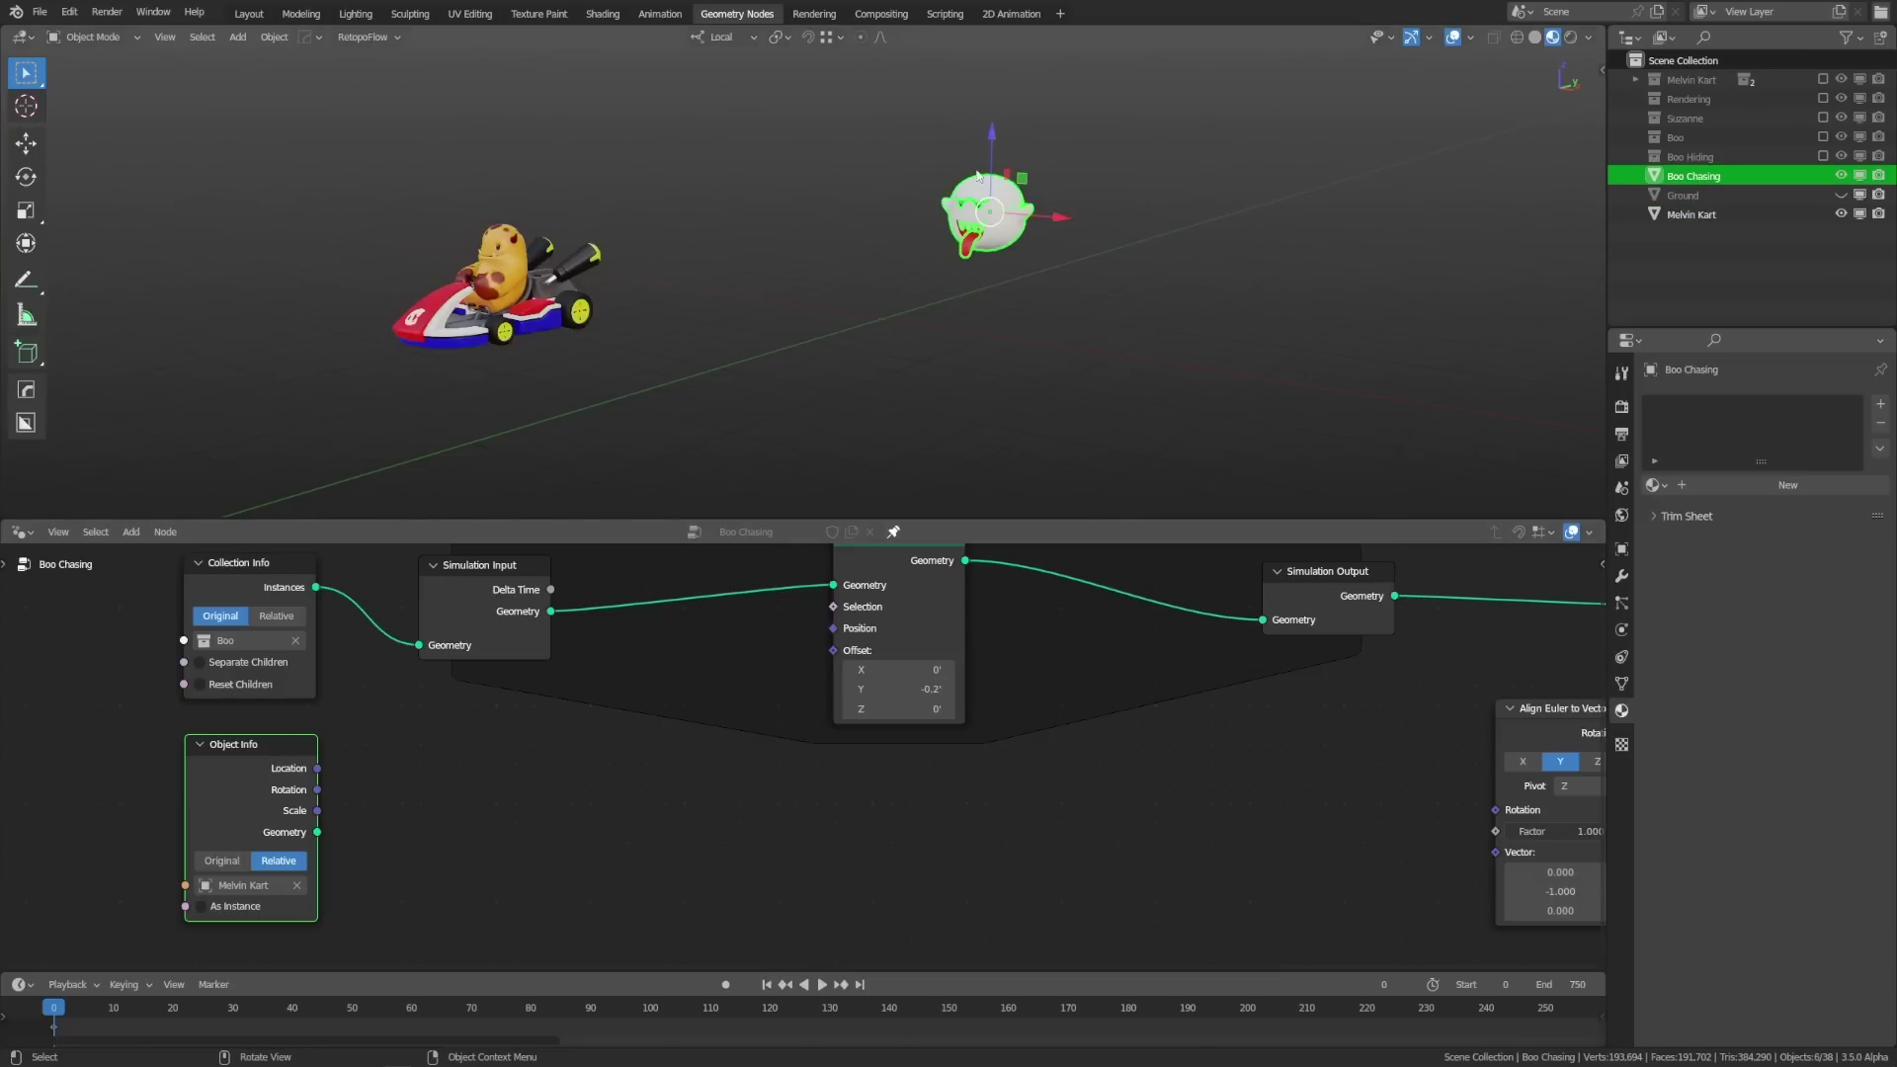
left_click(26, 280)
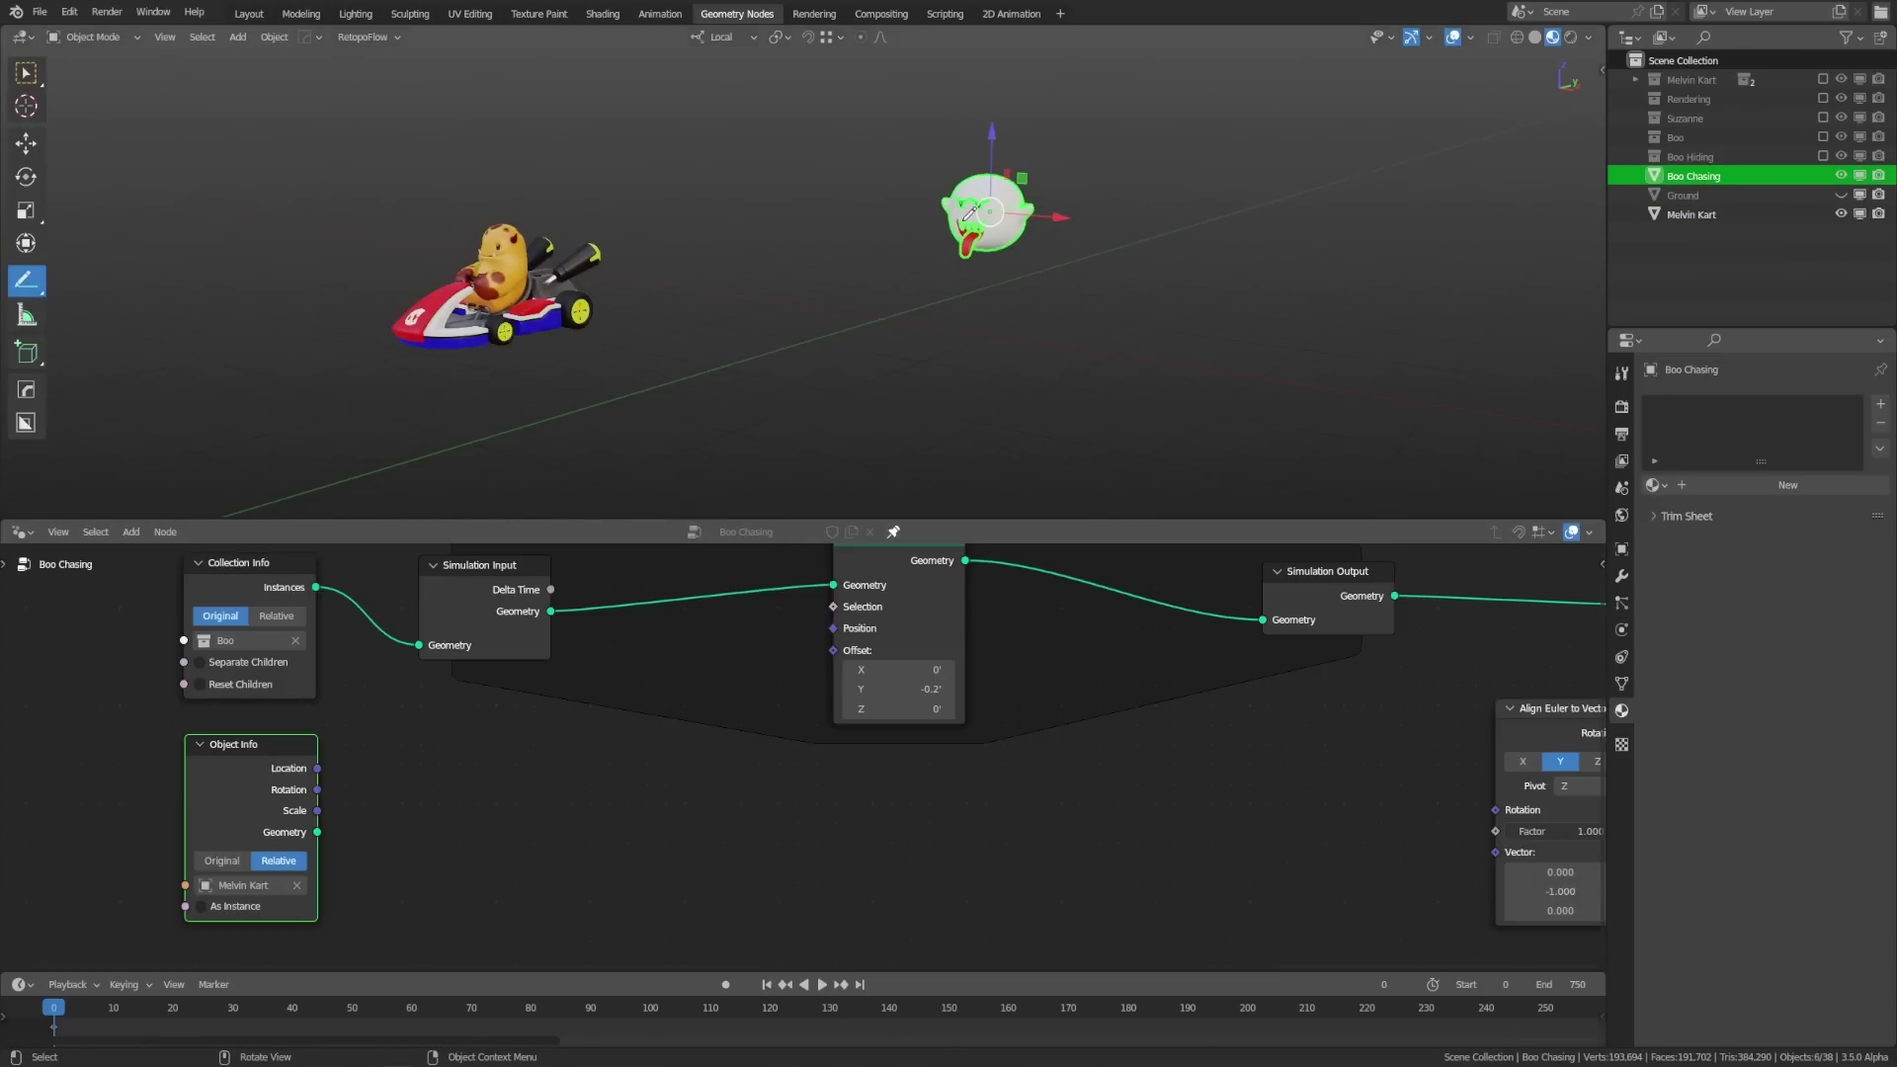
left_click_drag(955, 222, 517, 298)
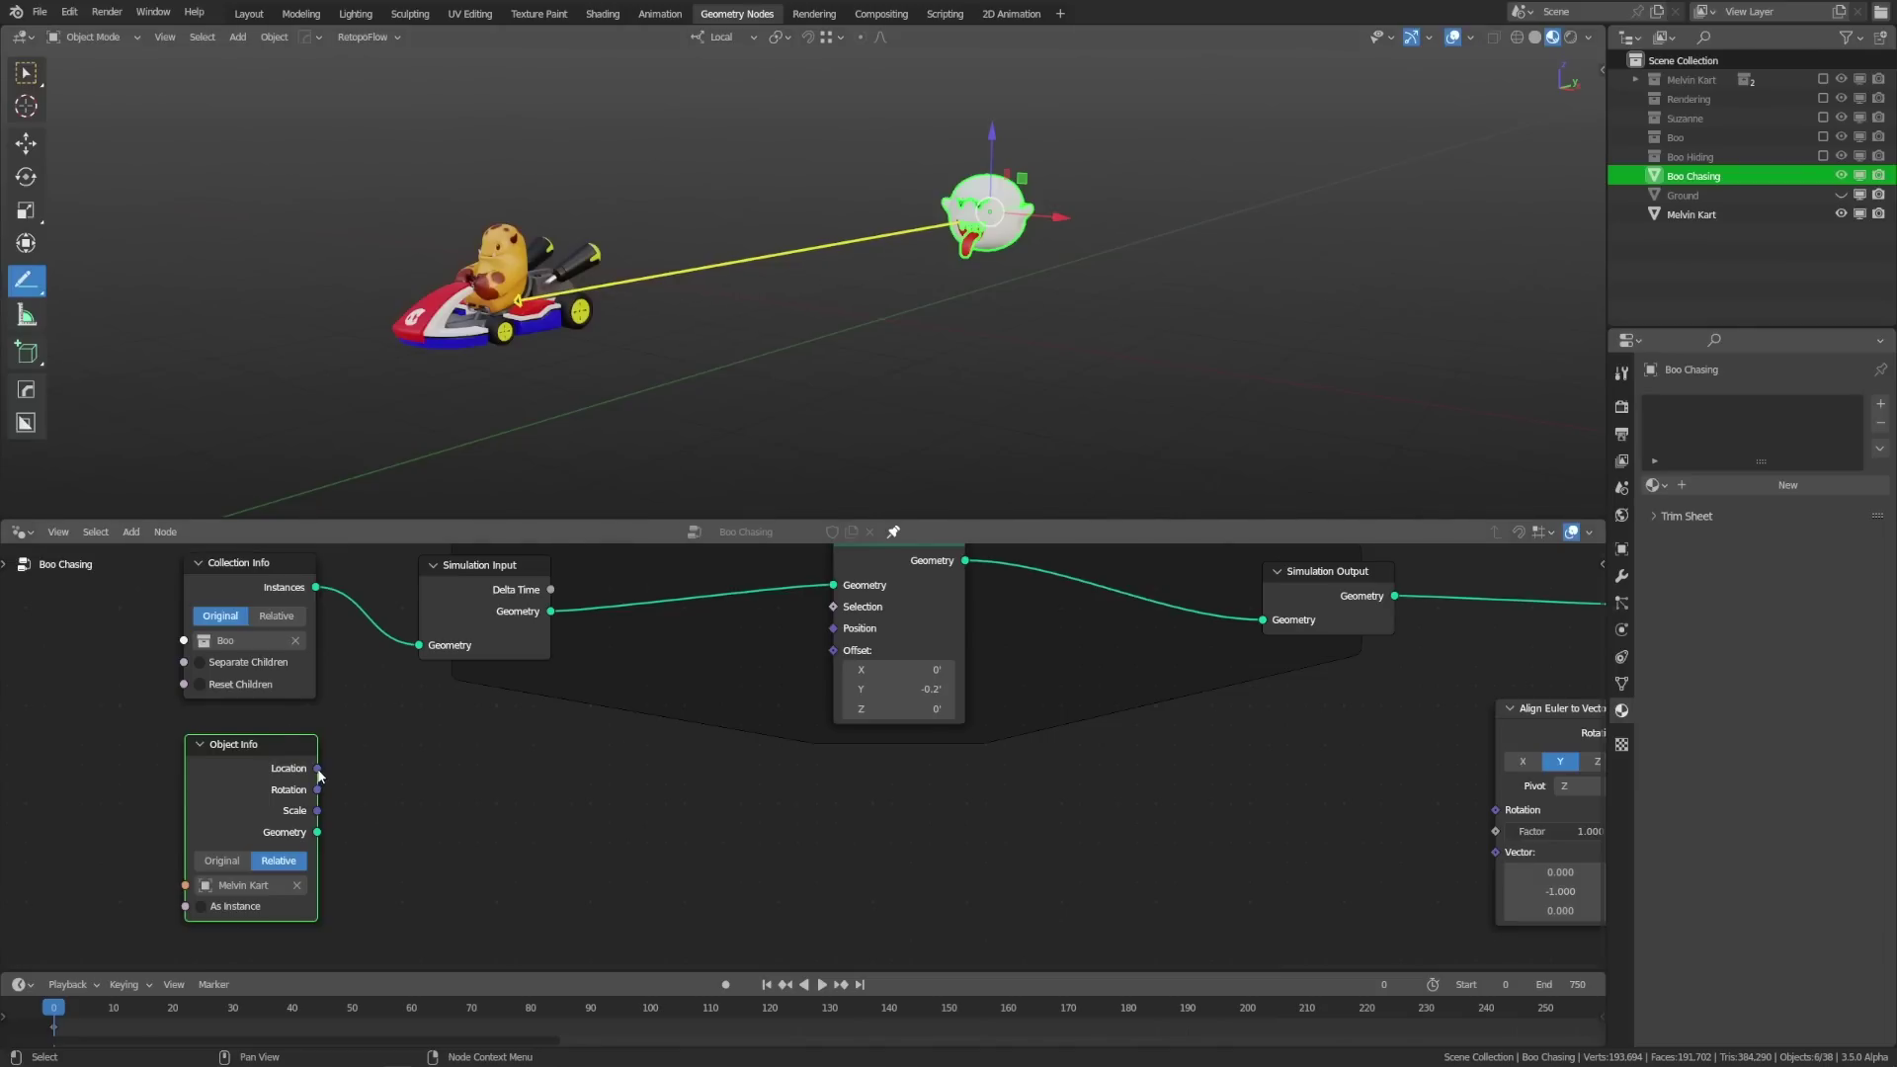
Step: Try linking the kart's Location to Set Position's Offset, play the simulation and return to the first frame
left_click_drag(319, 771, 843, 651)
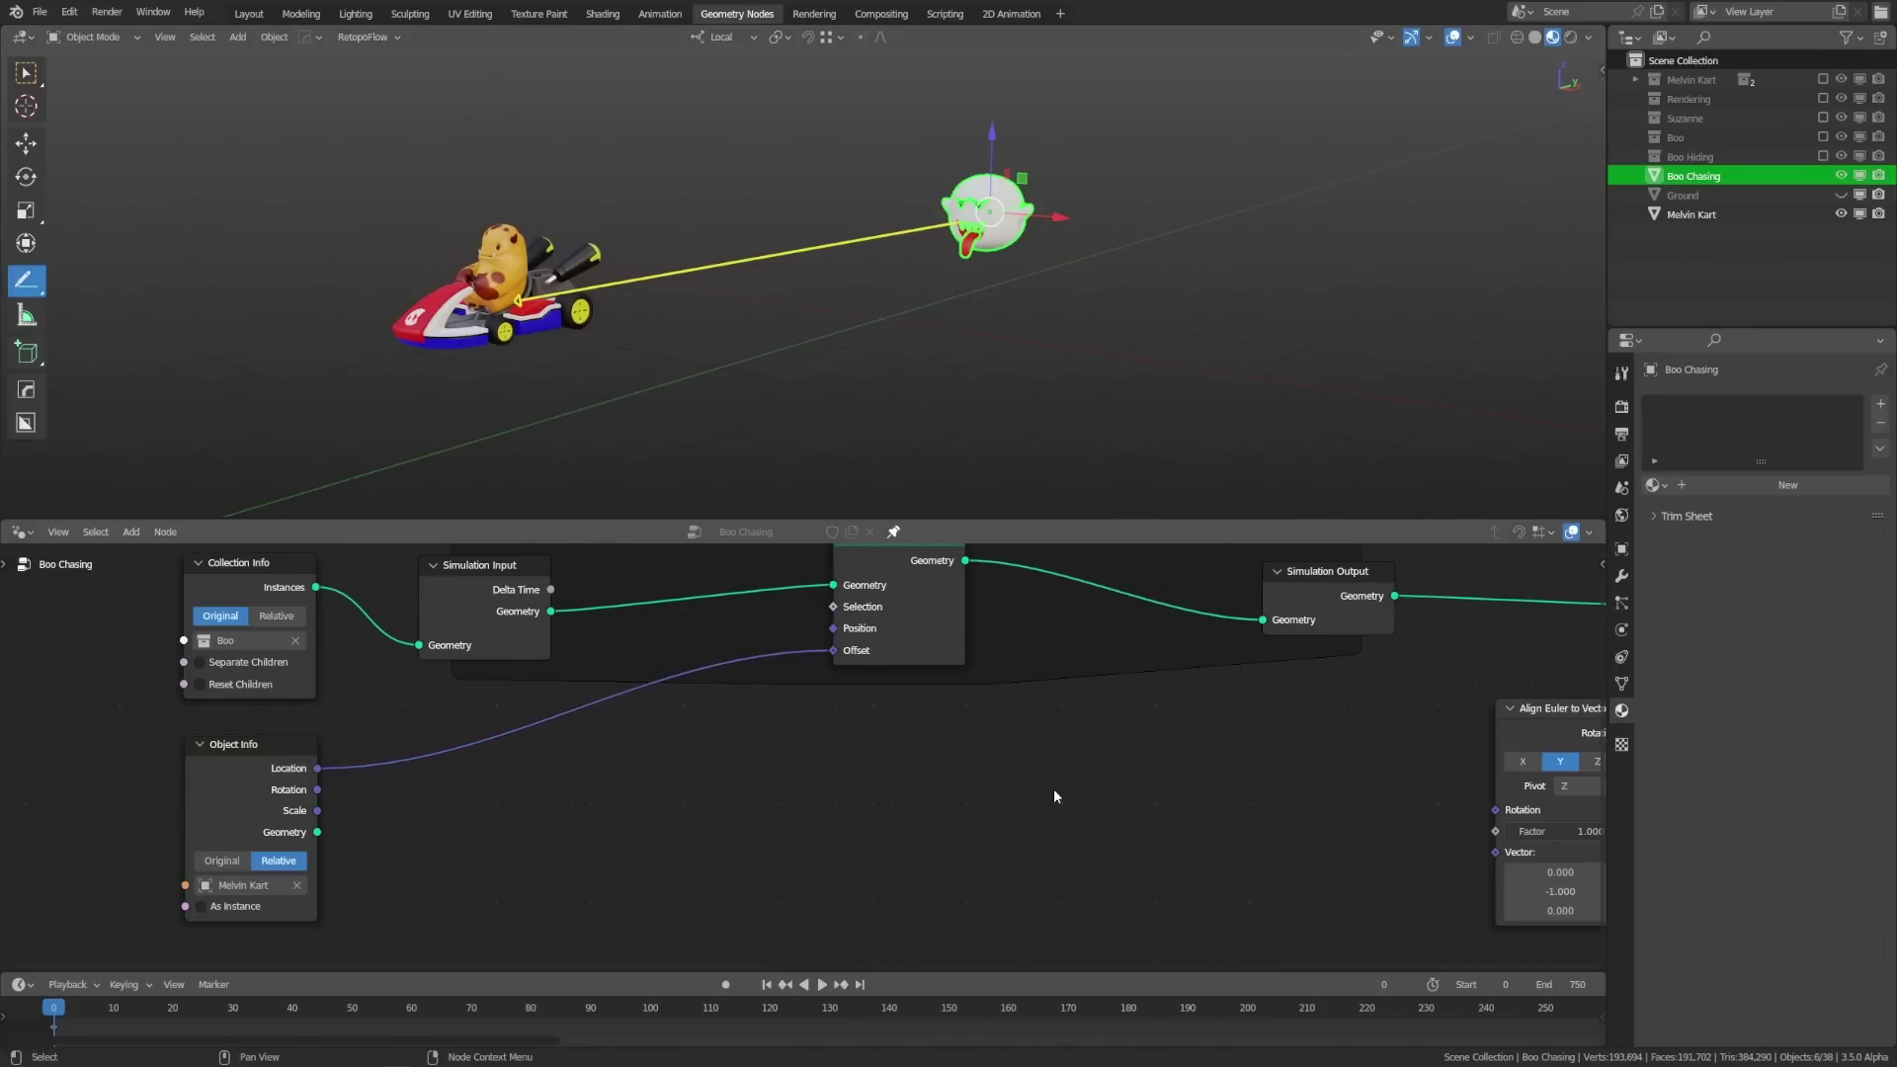
key("space")
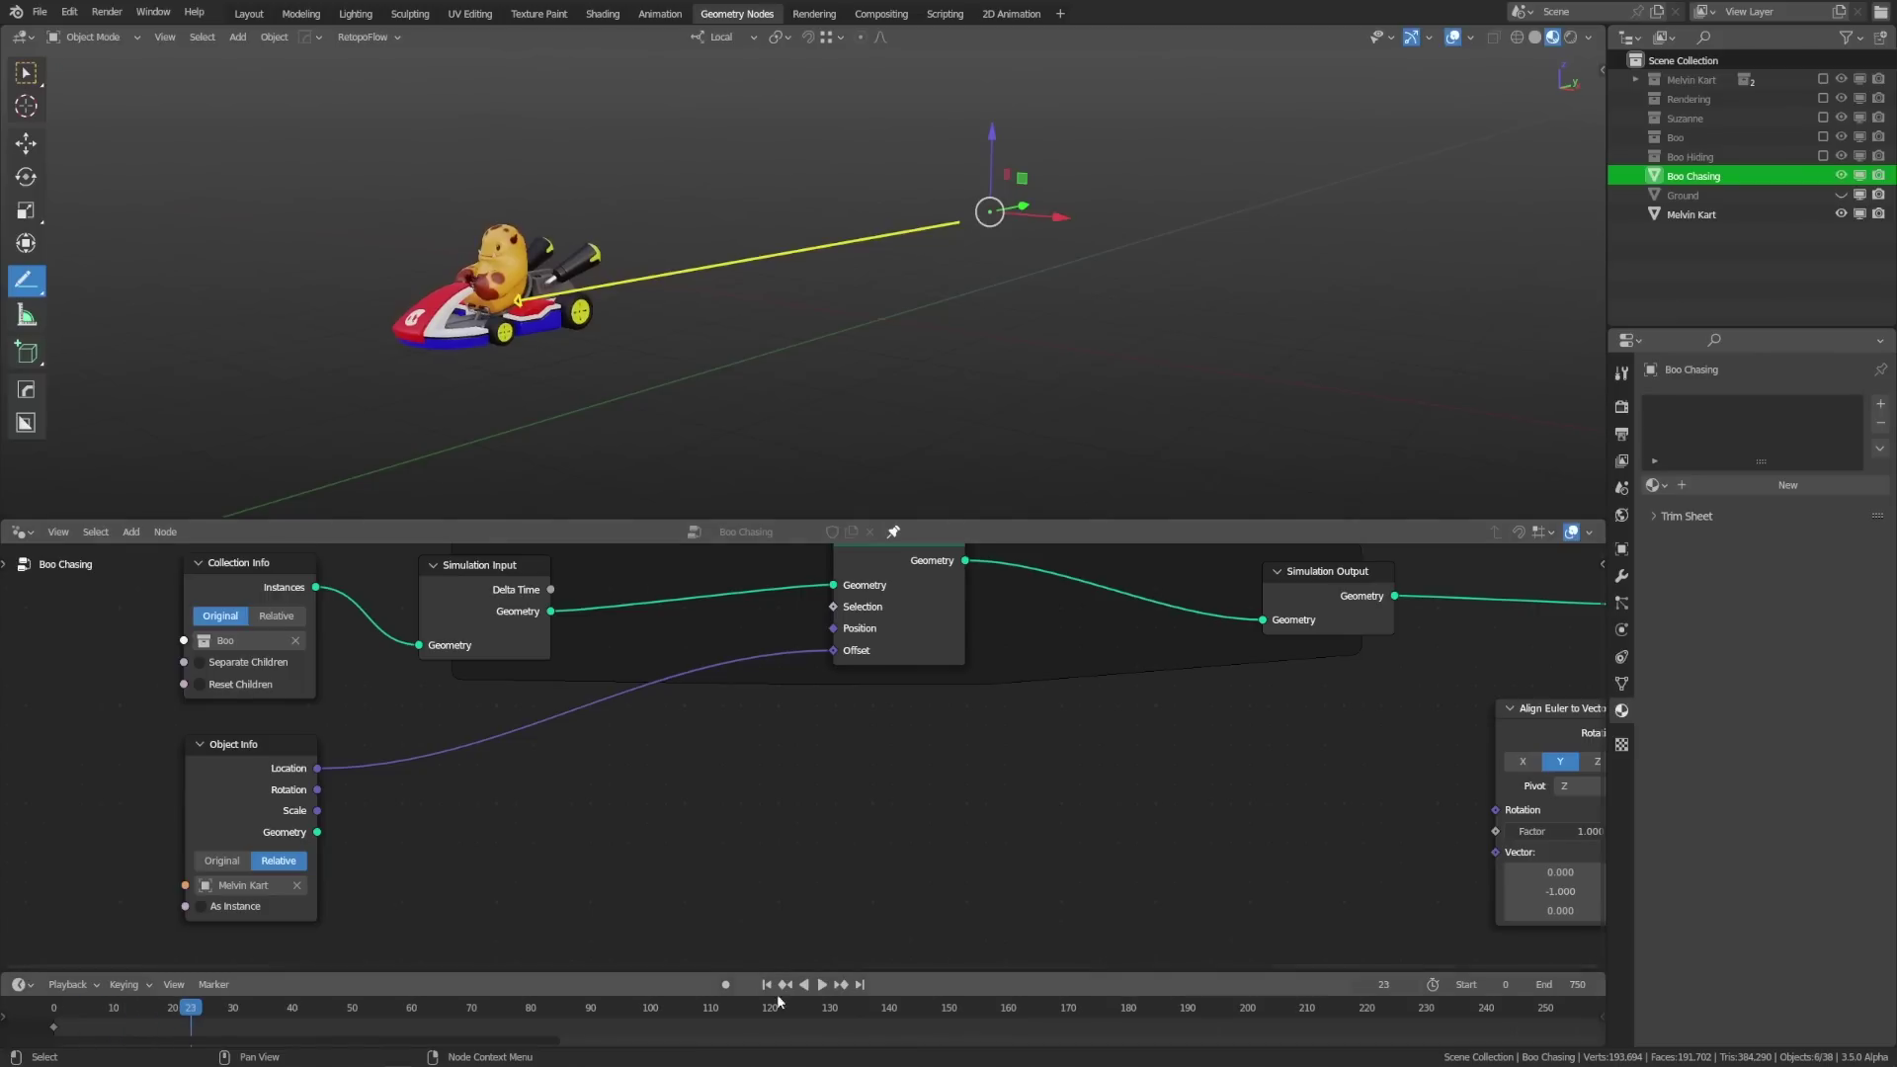
left_click(767, 984)
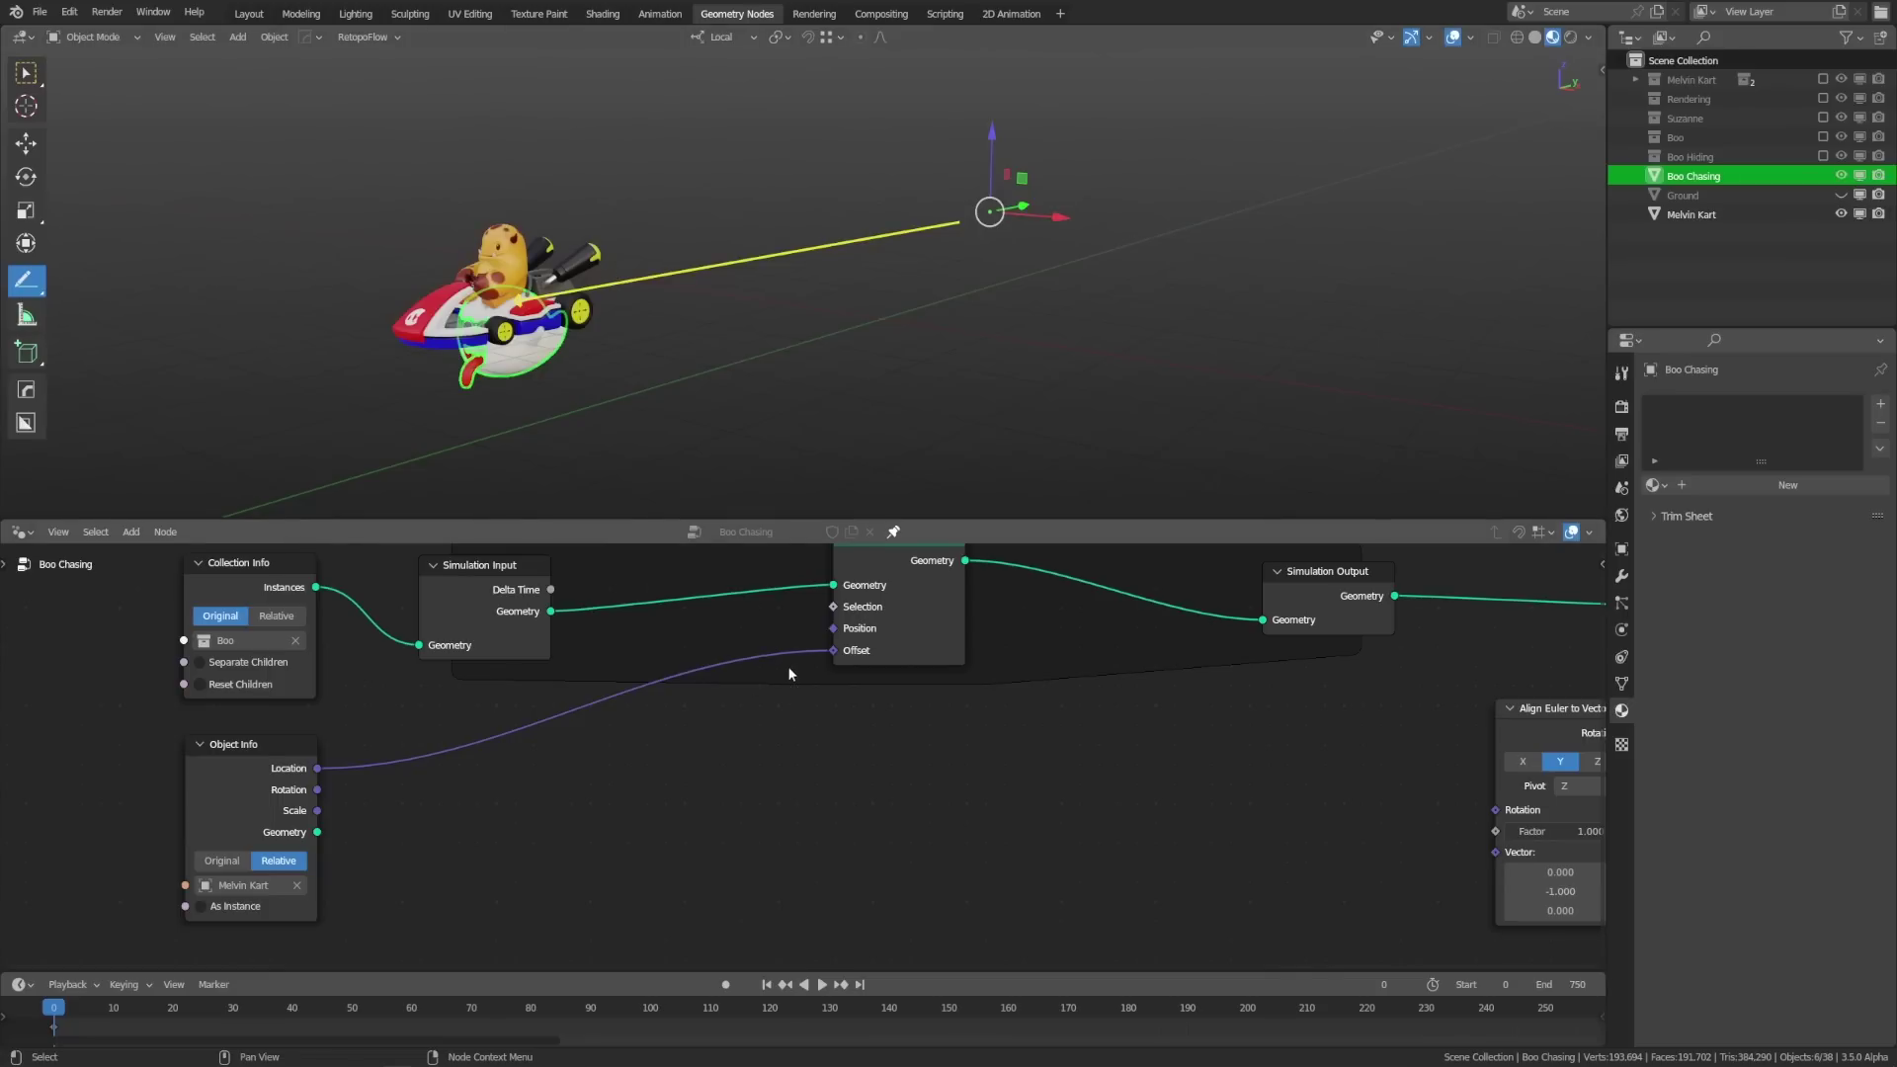
Step: Add a Normalize vector node fed by the kart's Location and link its output to Set Position's Offset
middle_click_drag(707, 746, 720, 736)
left_click_drag(331, 759, 446, 793)
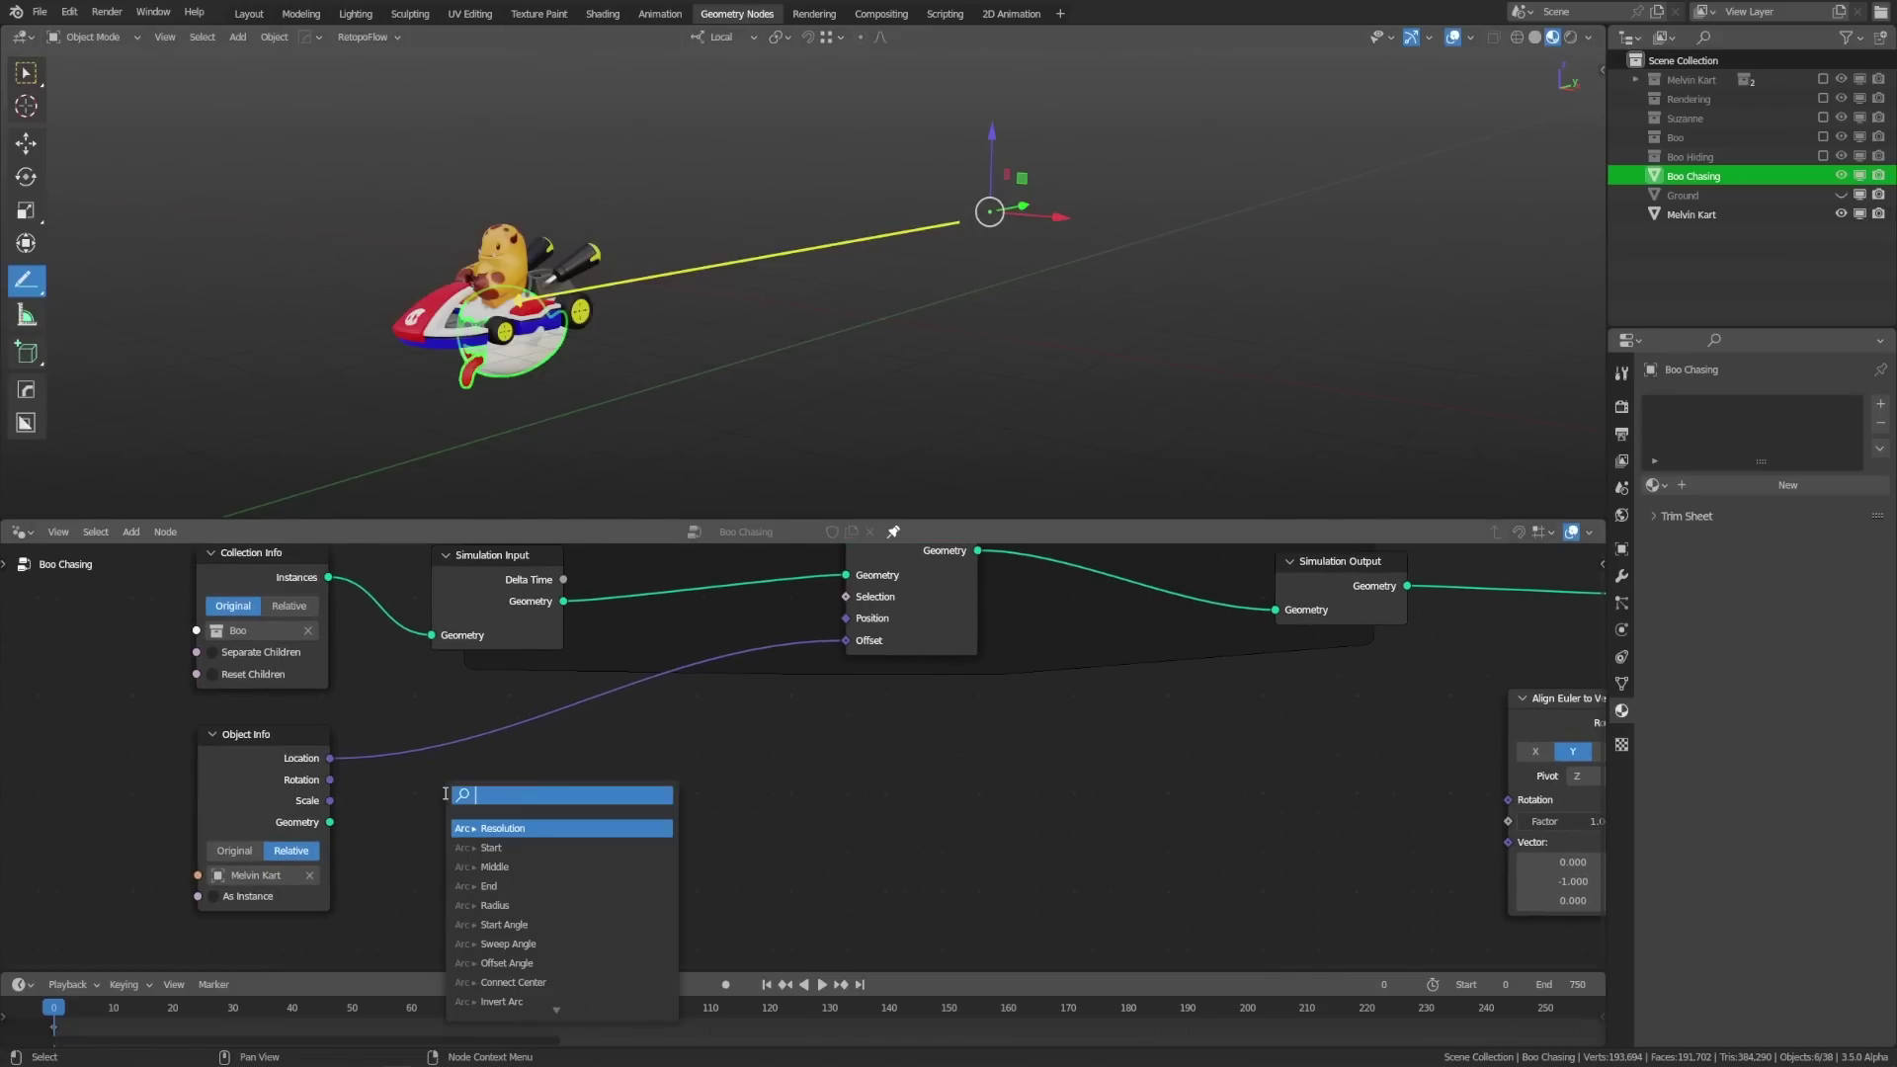
type("nor")
key("Down")
key("Return")
left_click(500, 791)
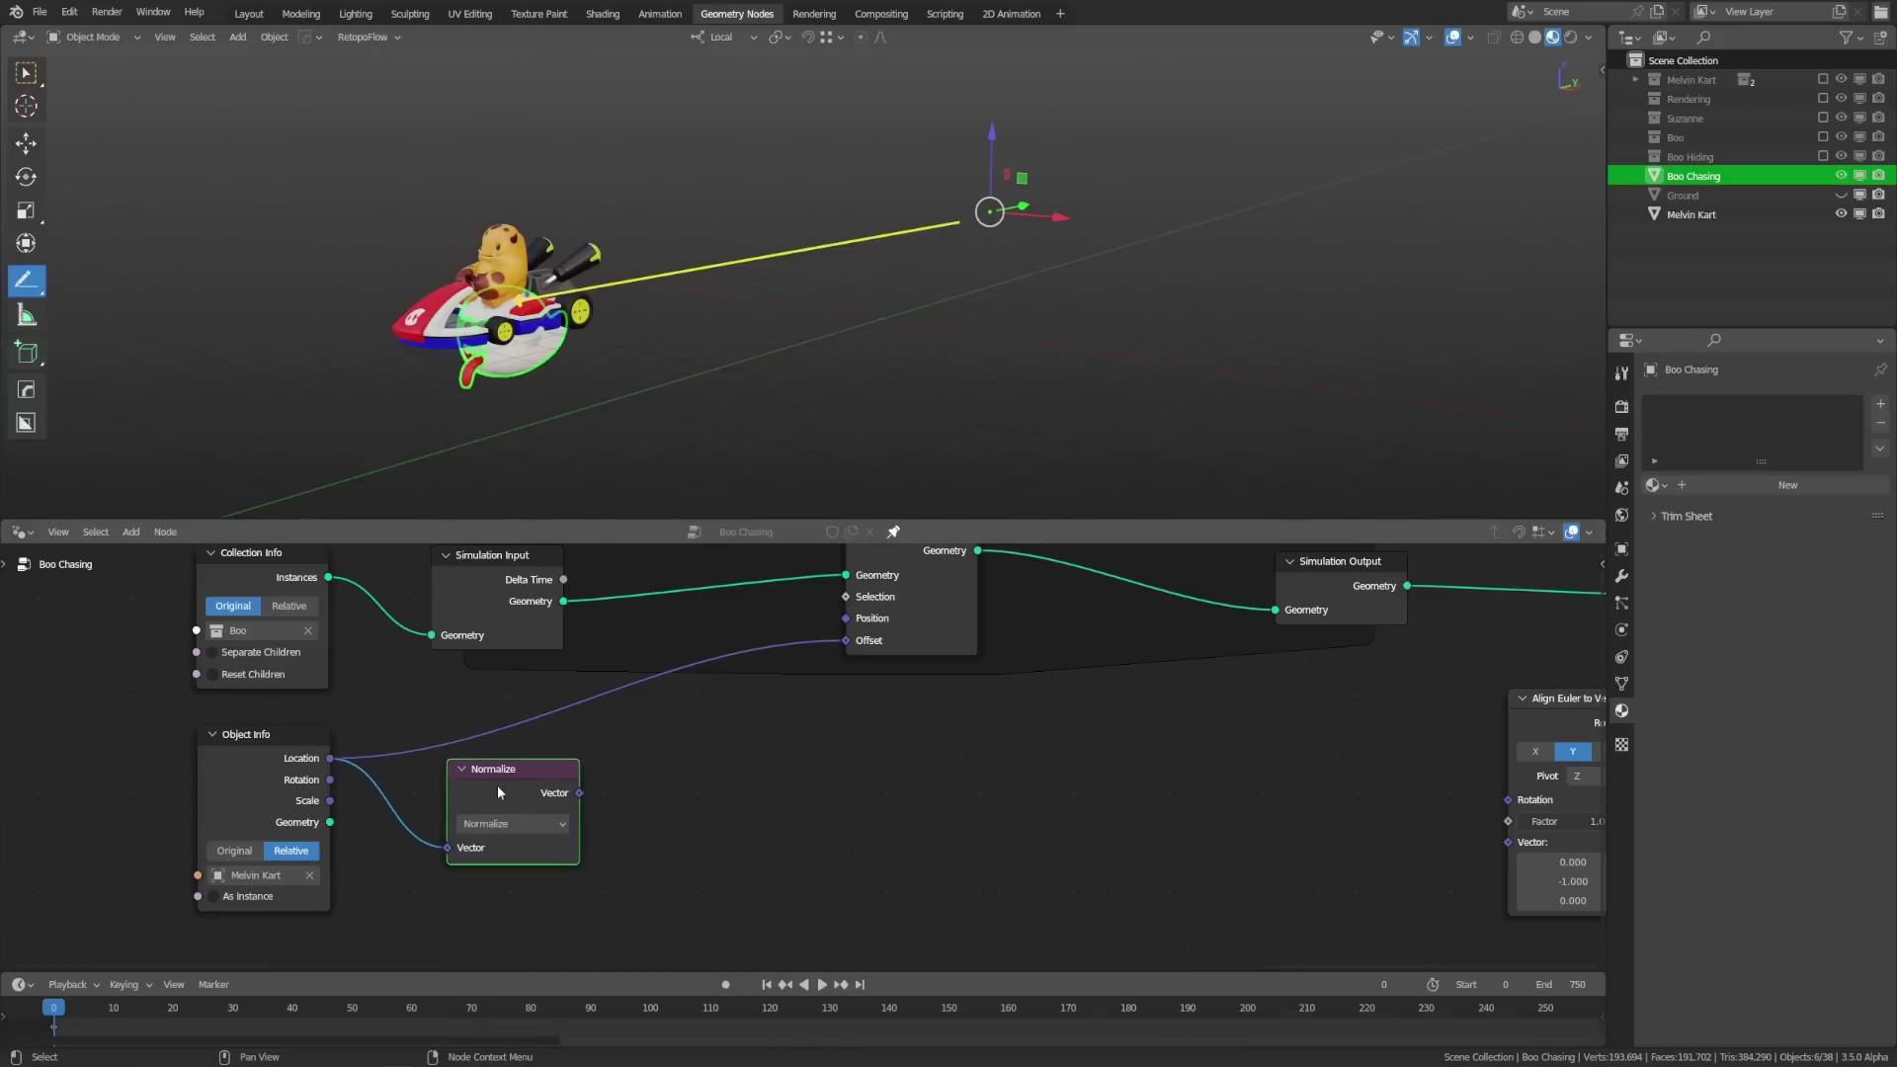
left_click_drag(579, 793, 849, 648)
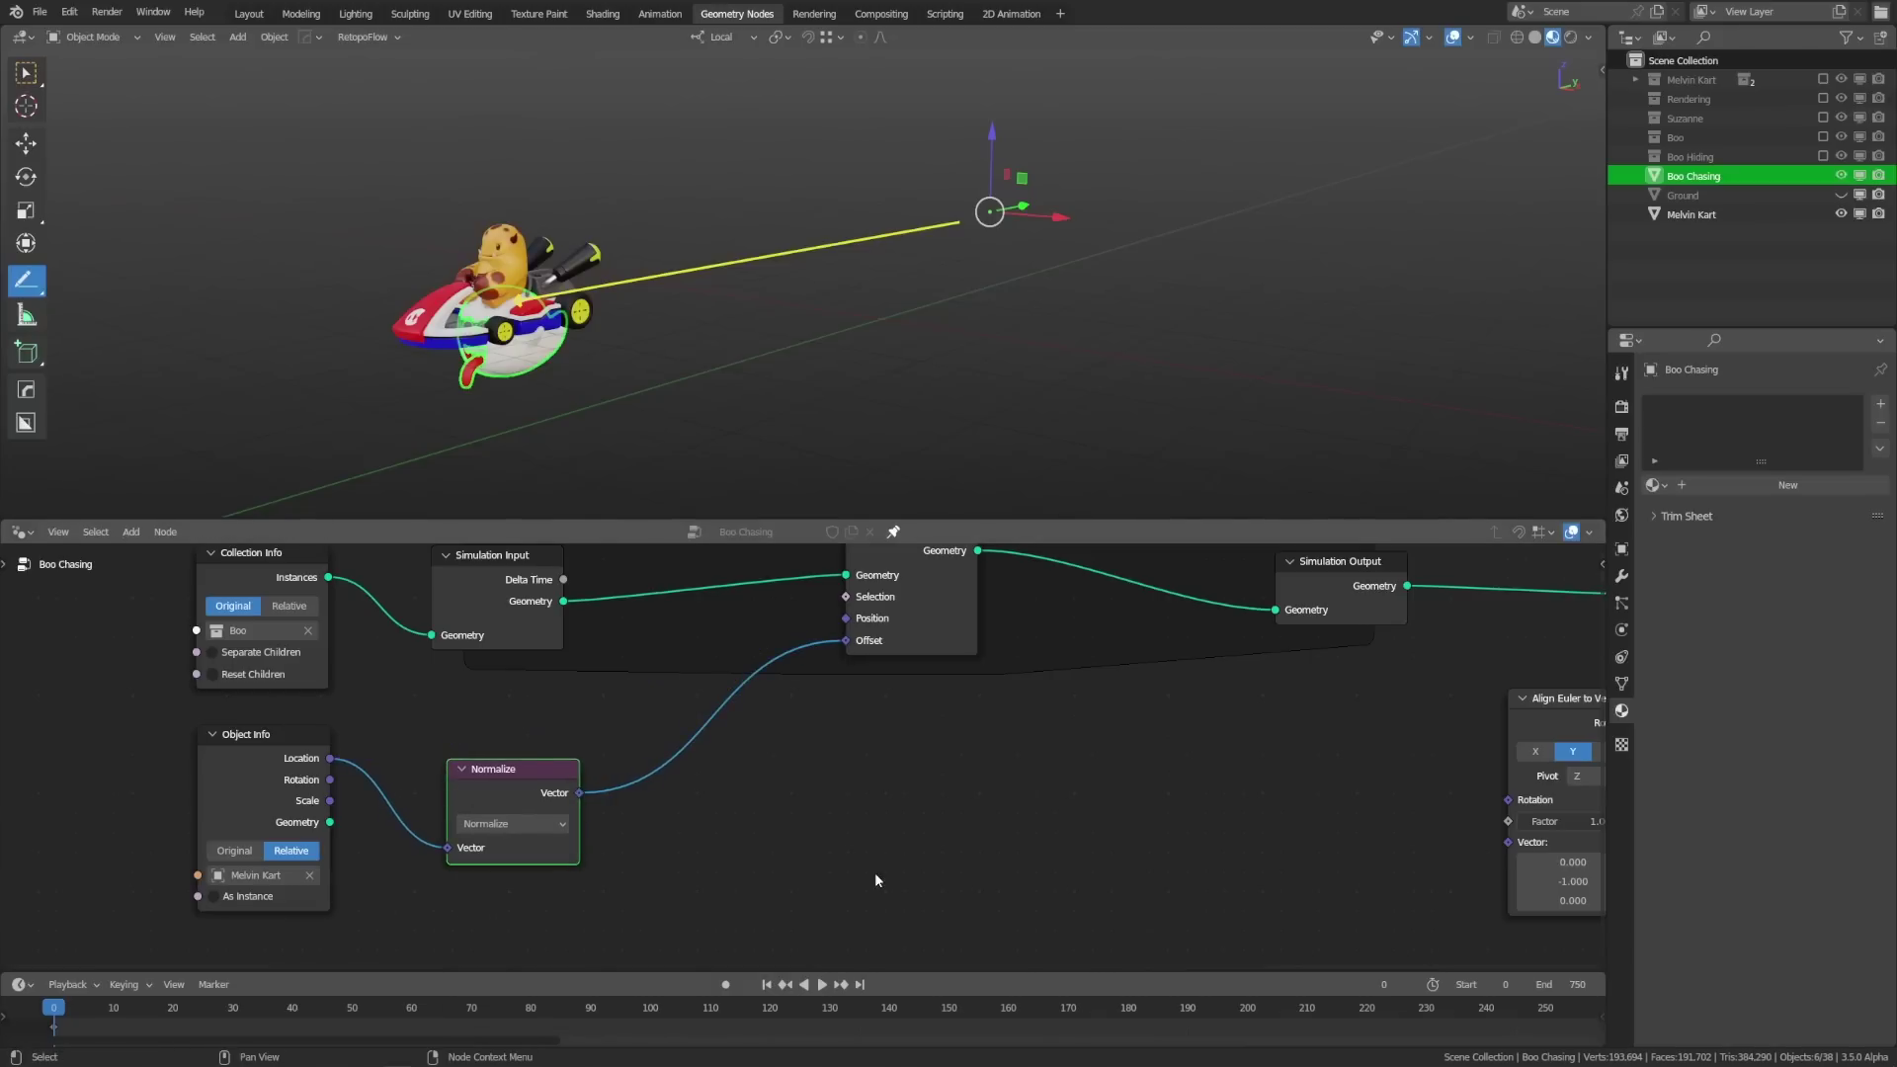
Step: Play the simulation with the normalized offset, stop it and return to the first frame
left_click(766, 986)
key("space")
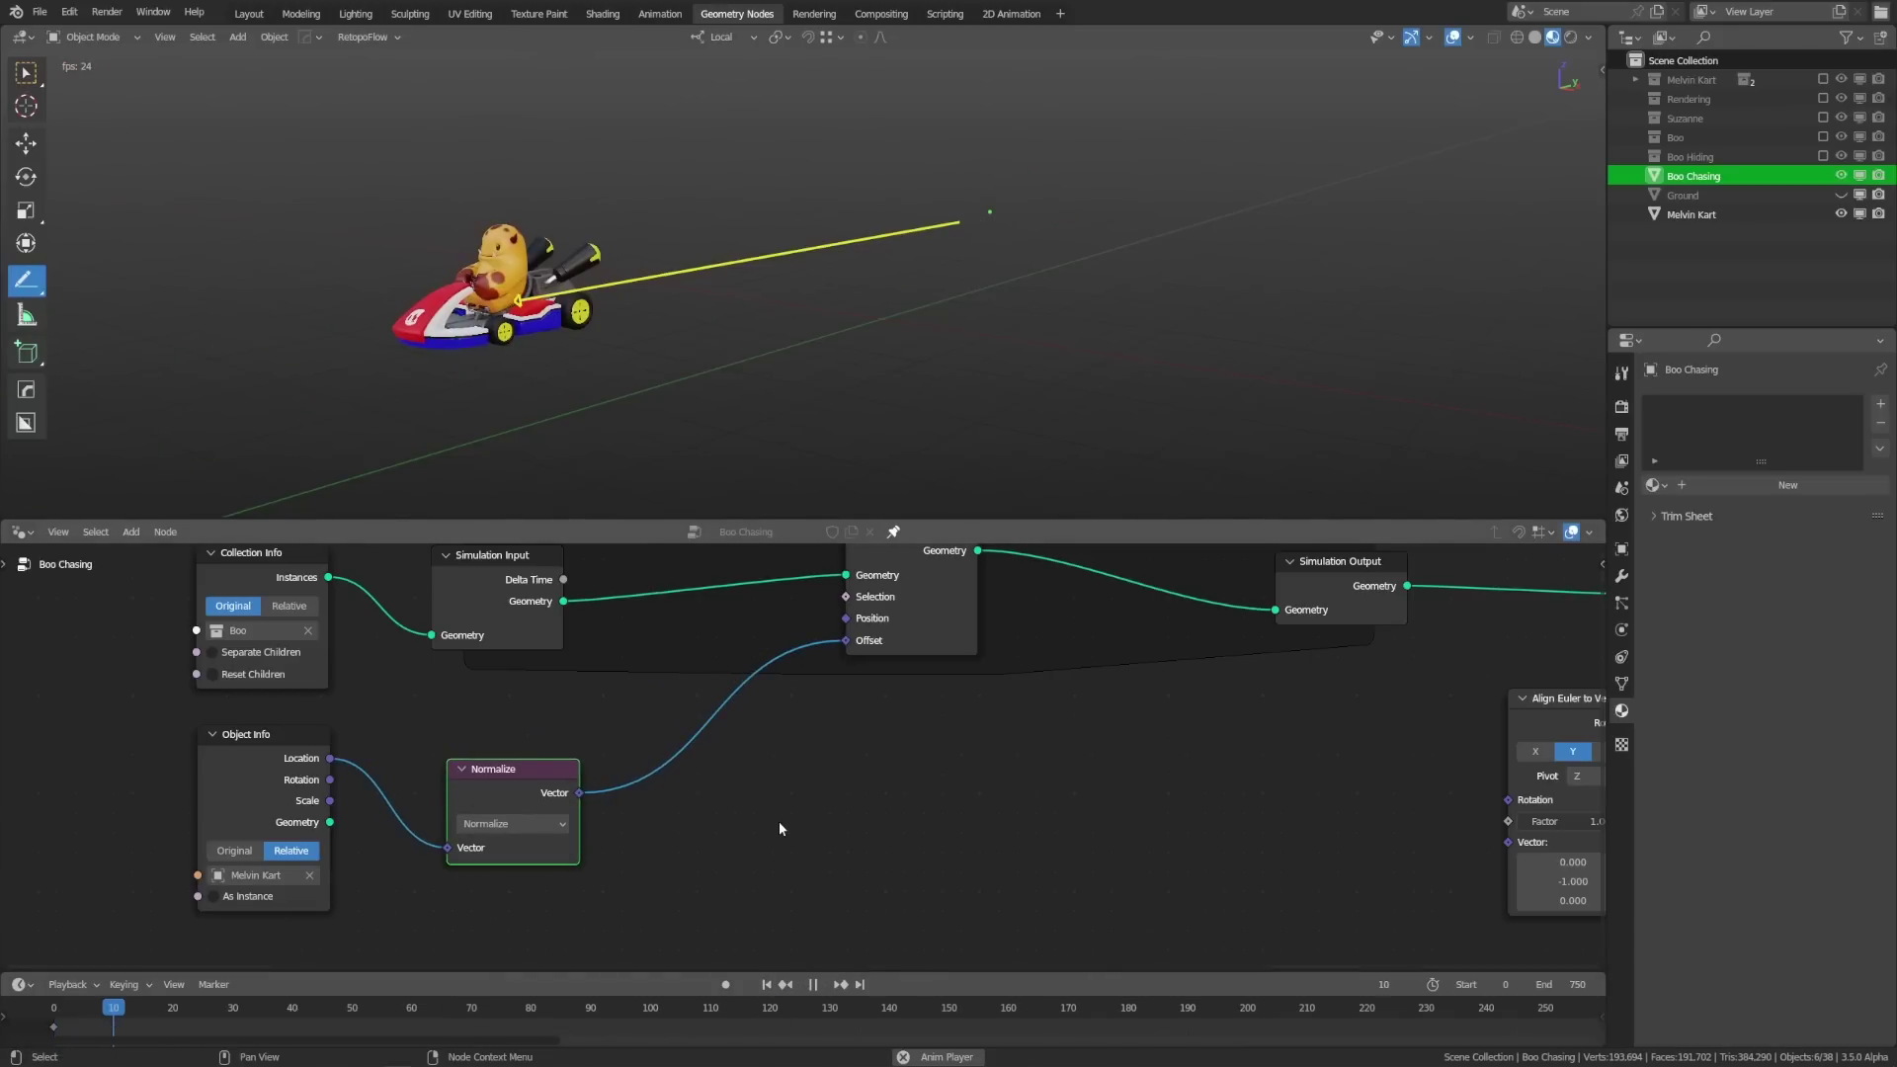
key("space")
left_click(767, 986)
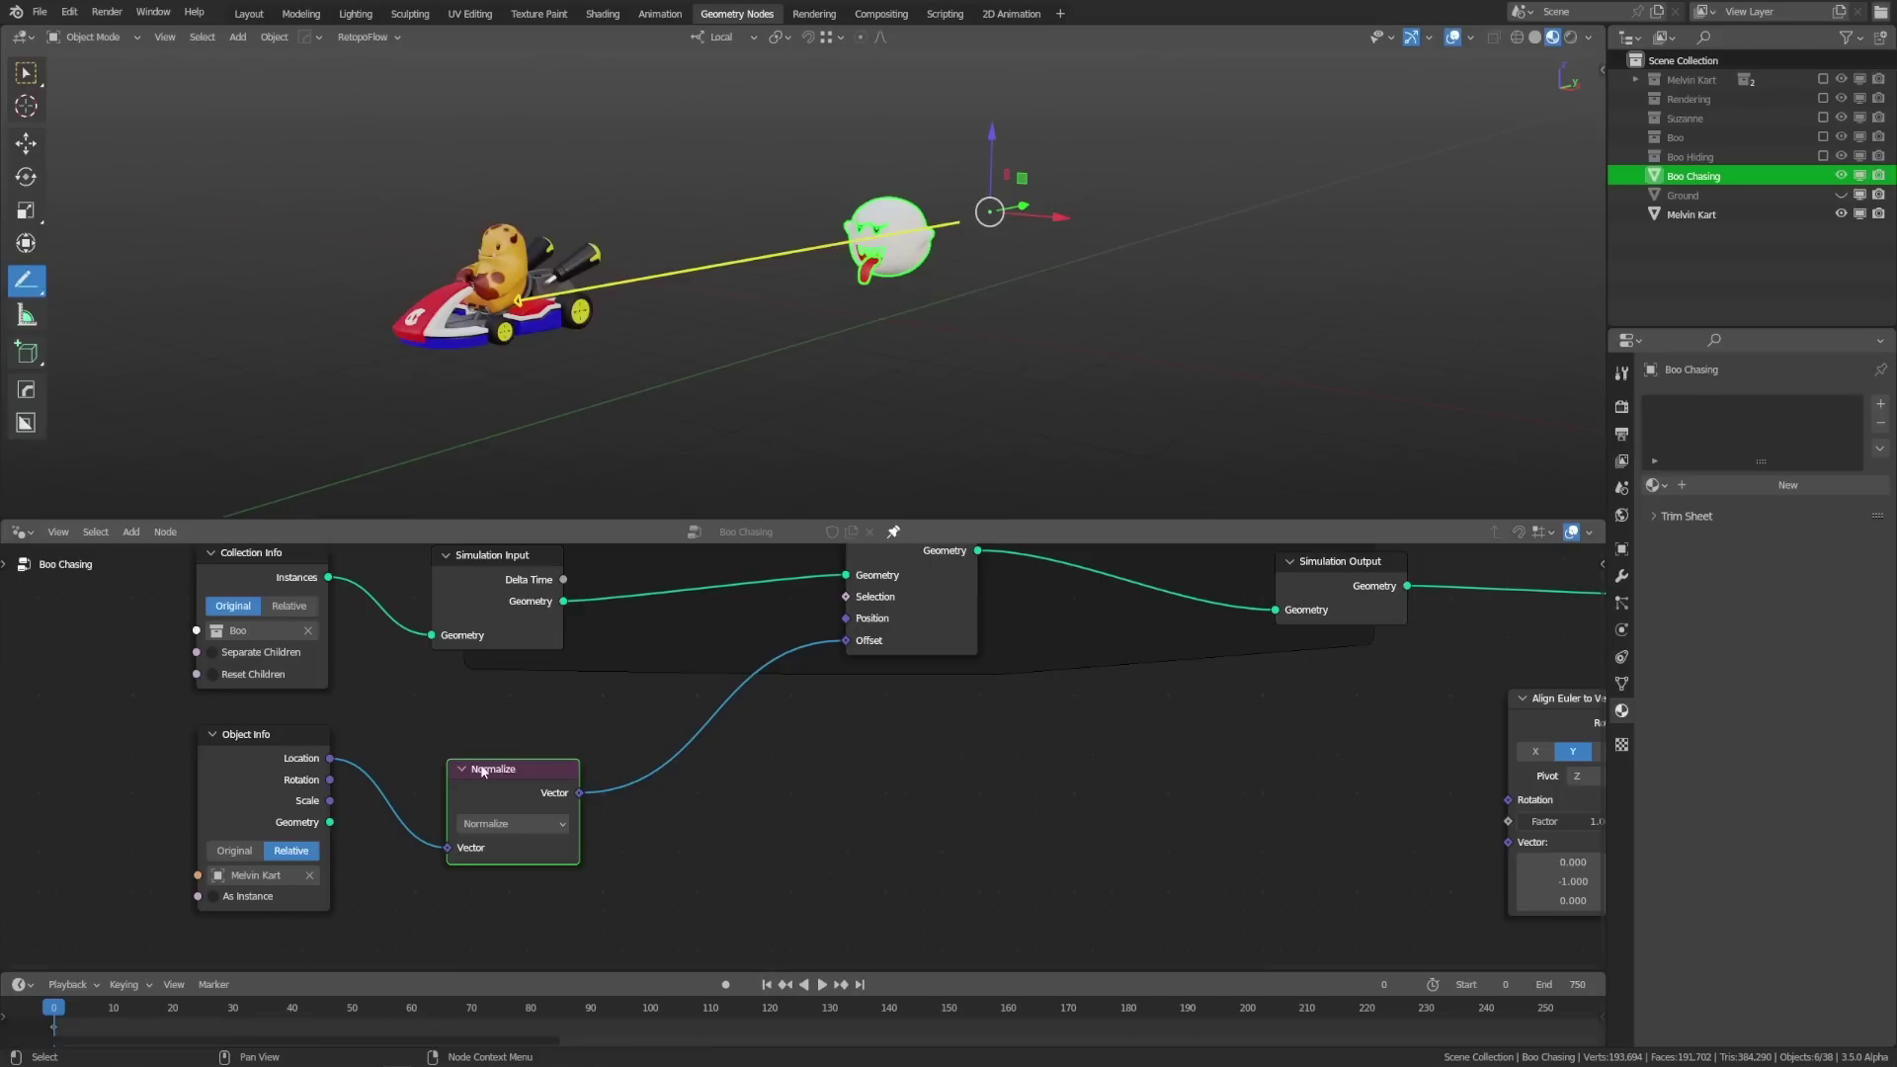
Step: Duplicate the Normalize node after itself, switch the copy to Scale with a factor of 0.1, and place it beside Normalize
key("shift+d")
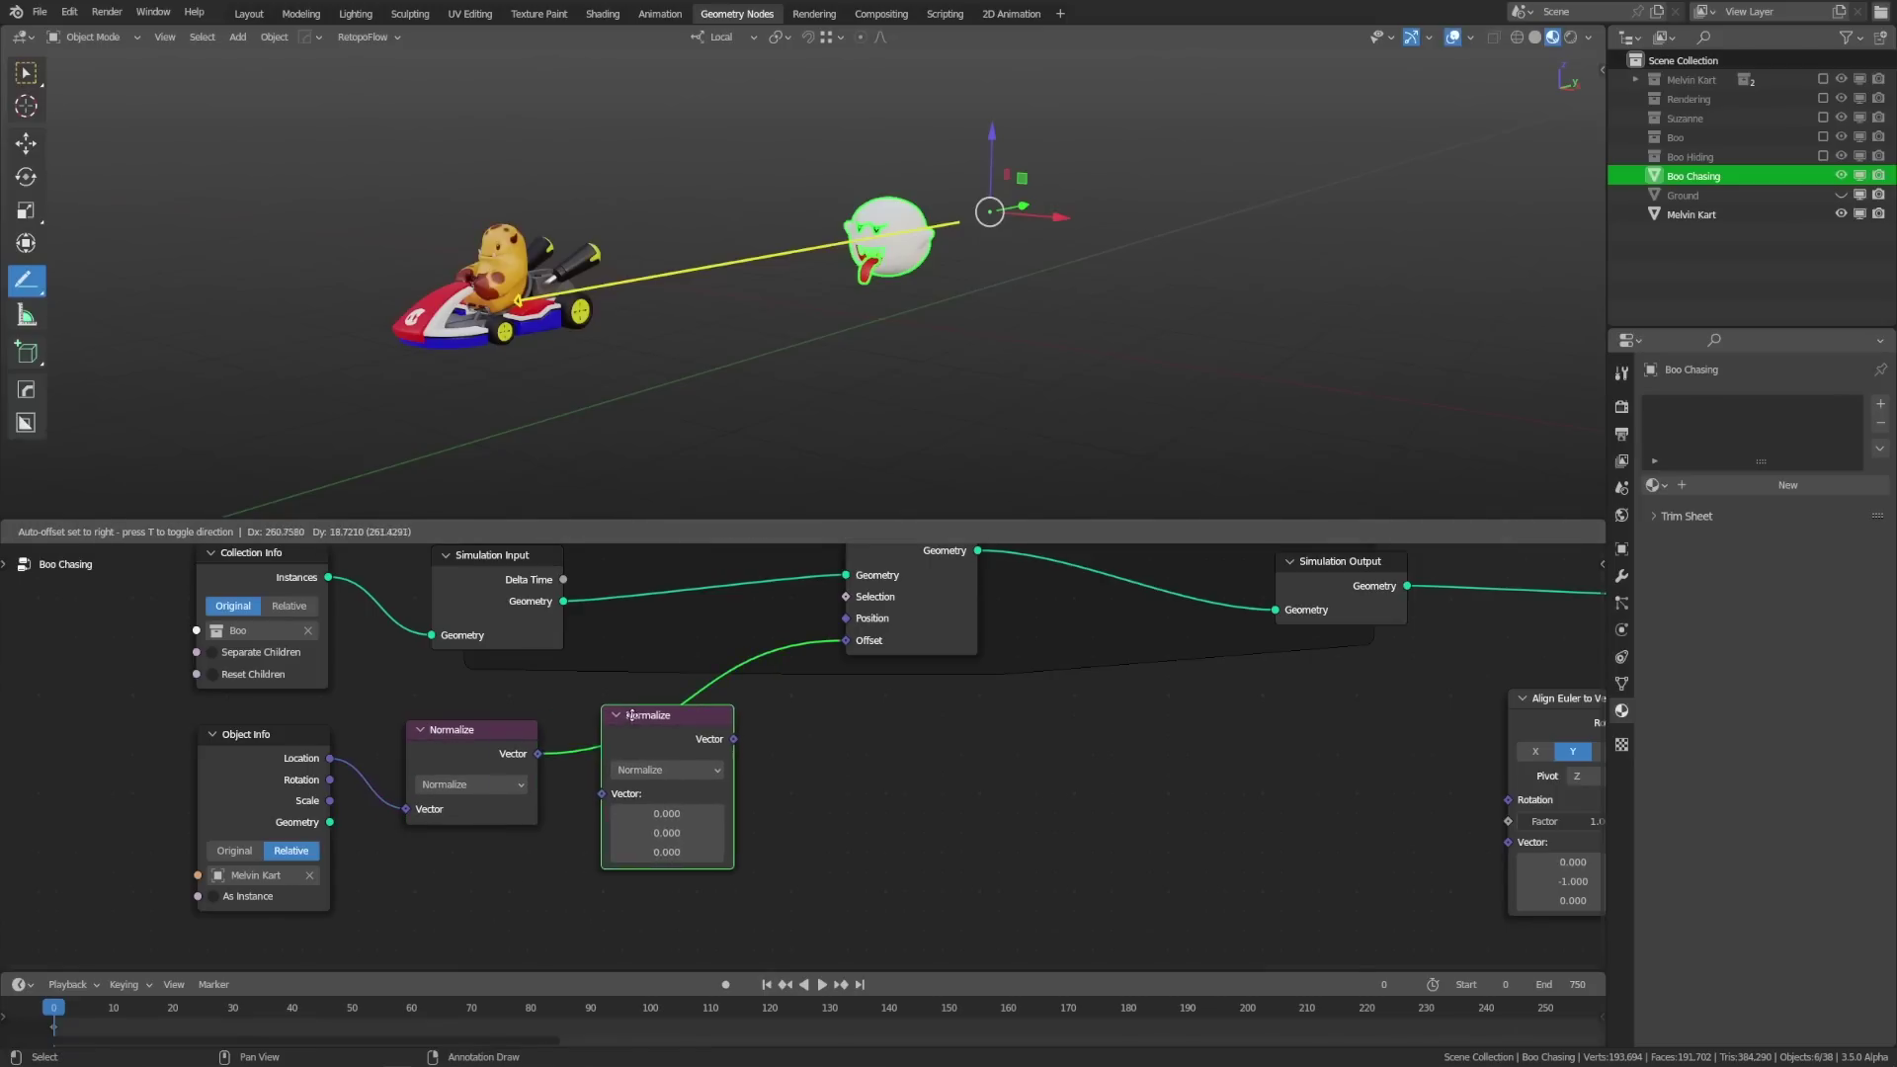
left_click(644, 715)
left_click(678, 771)
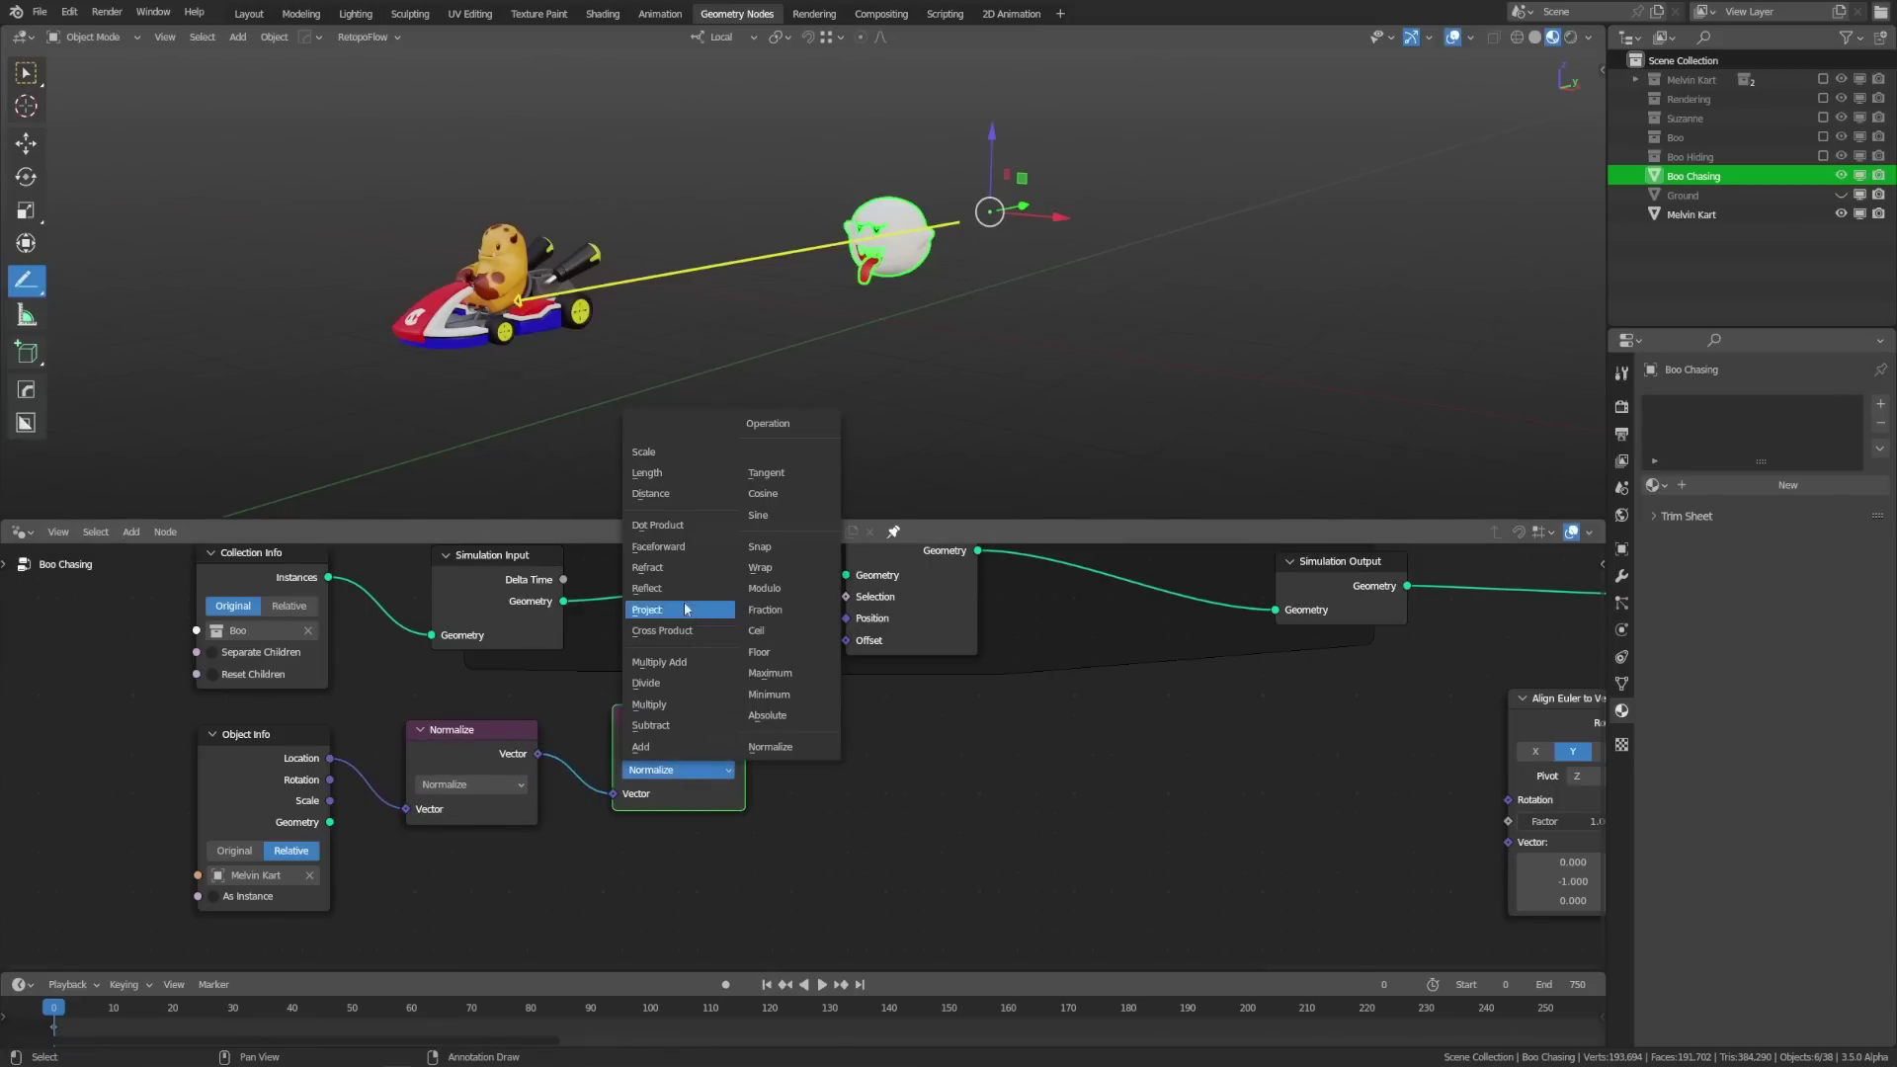
left_click(680, 457)
left_click(682, 815)
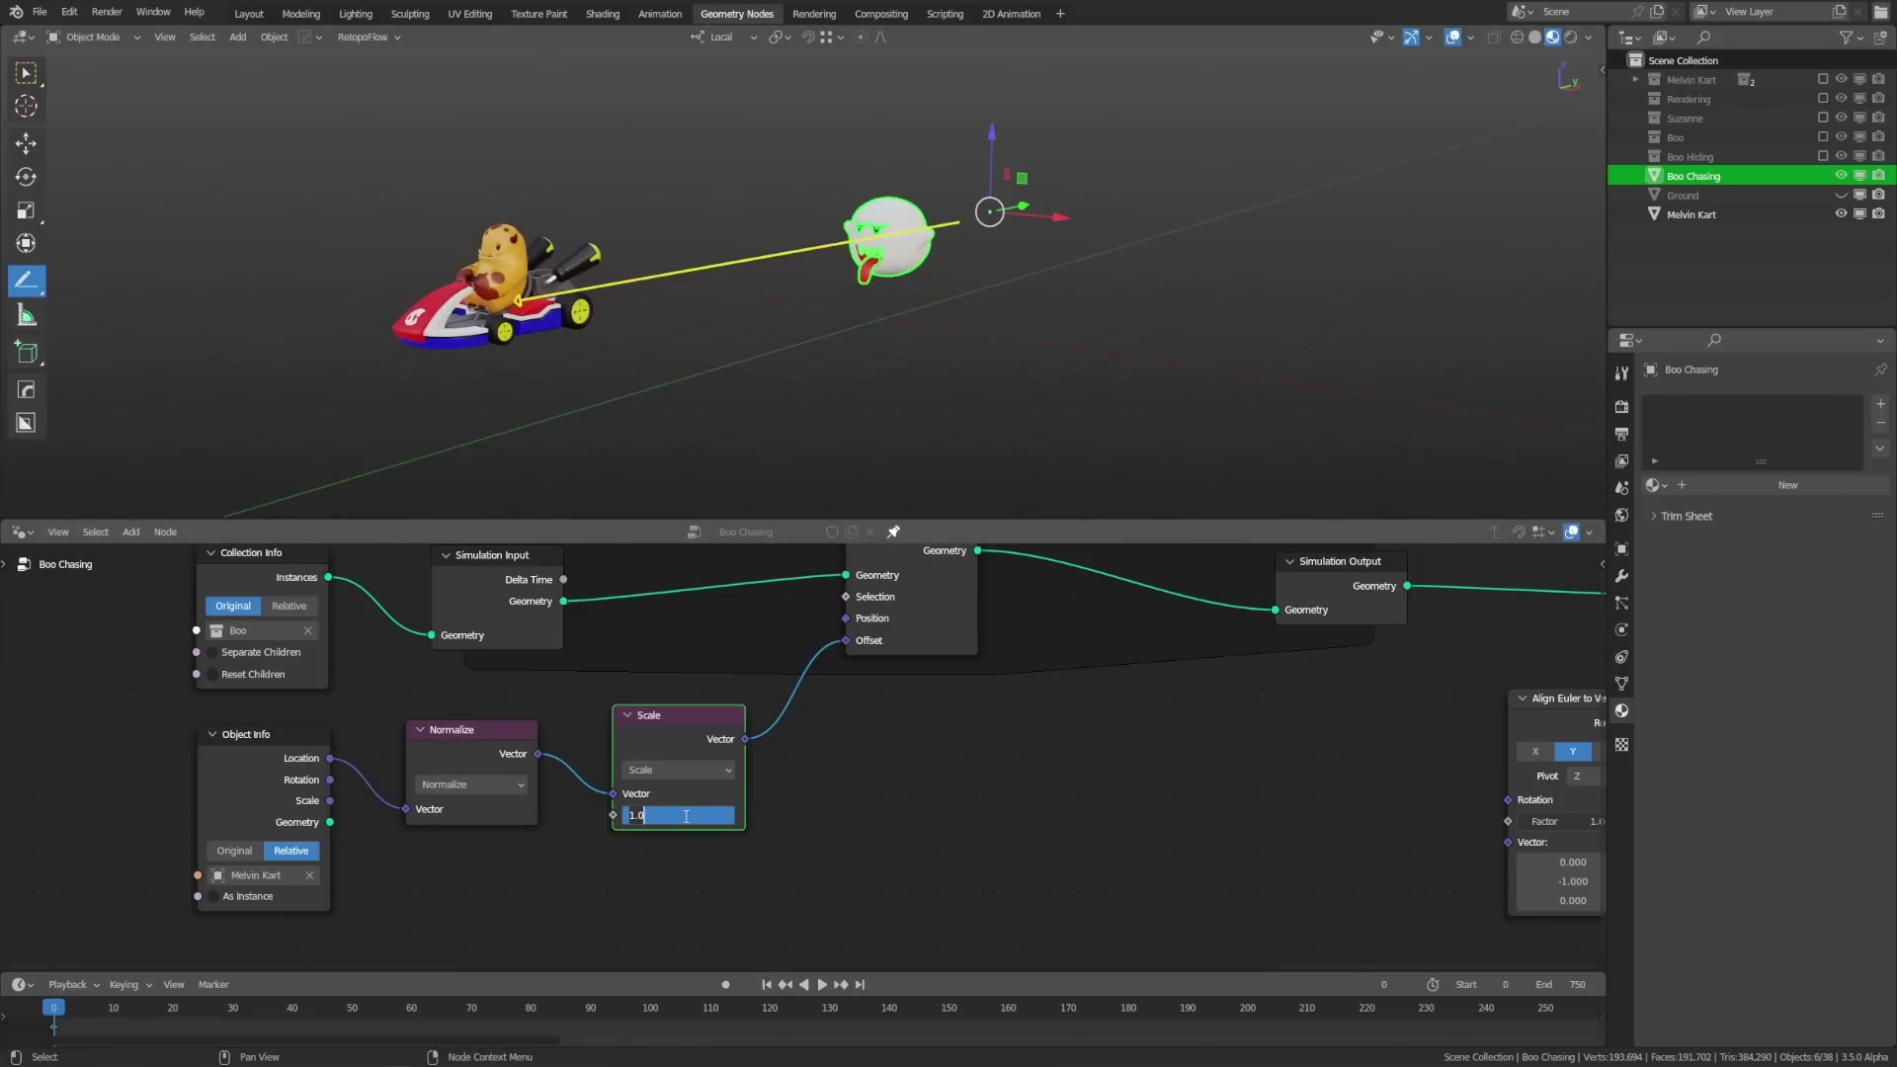
type("0.1")
key("Return")
left_click_drag(689, 728, 655, 730)
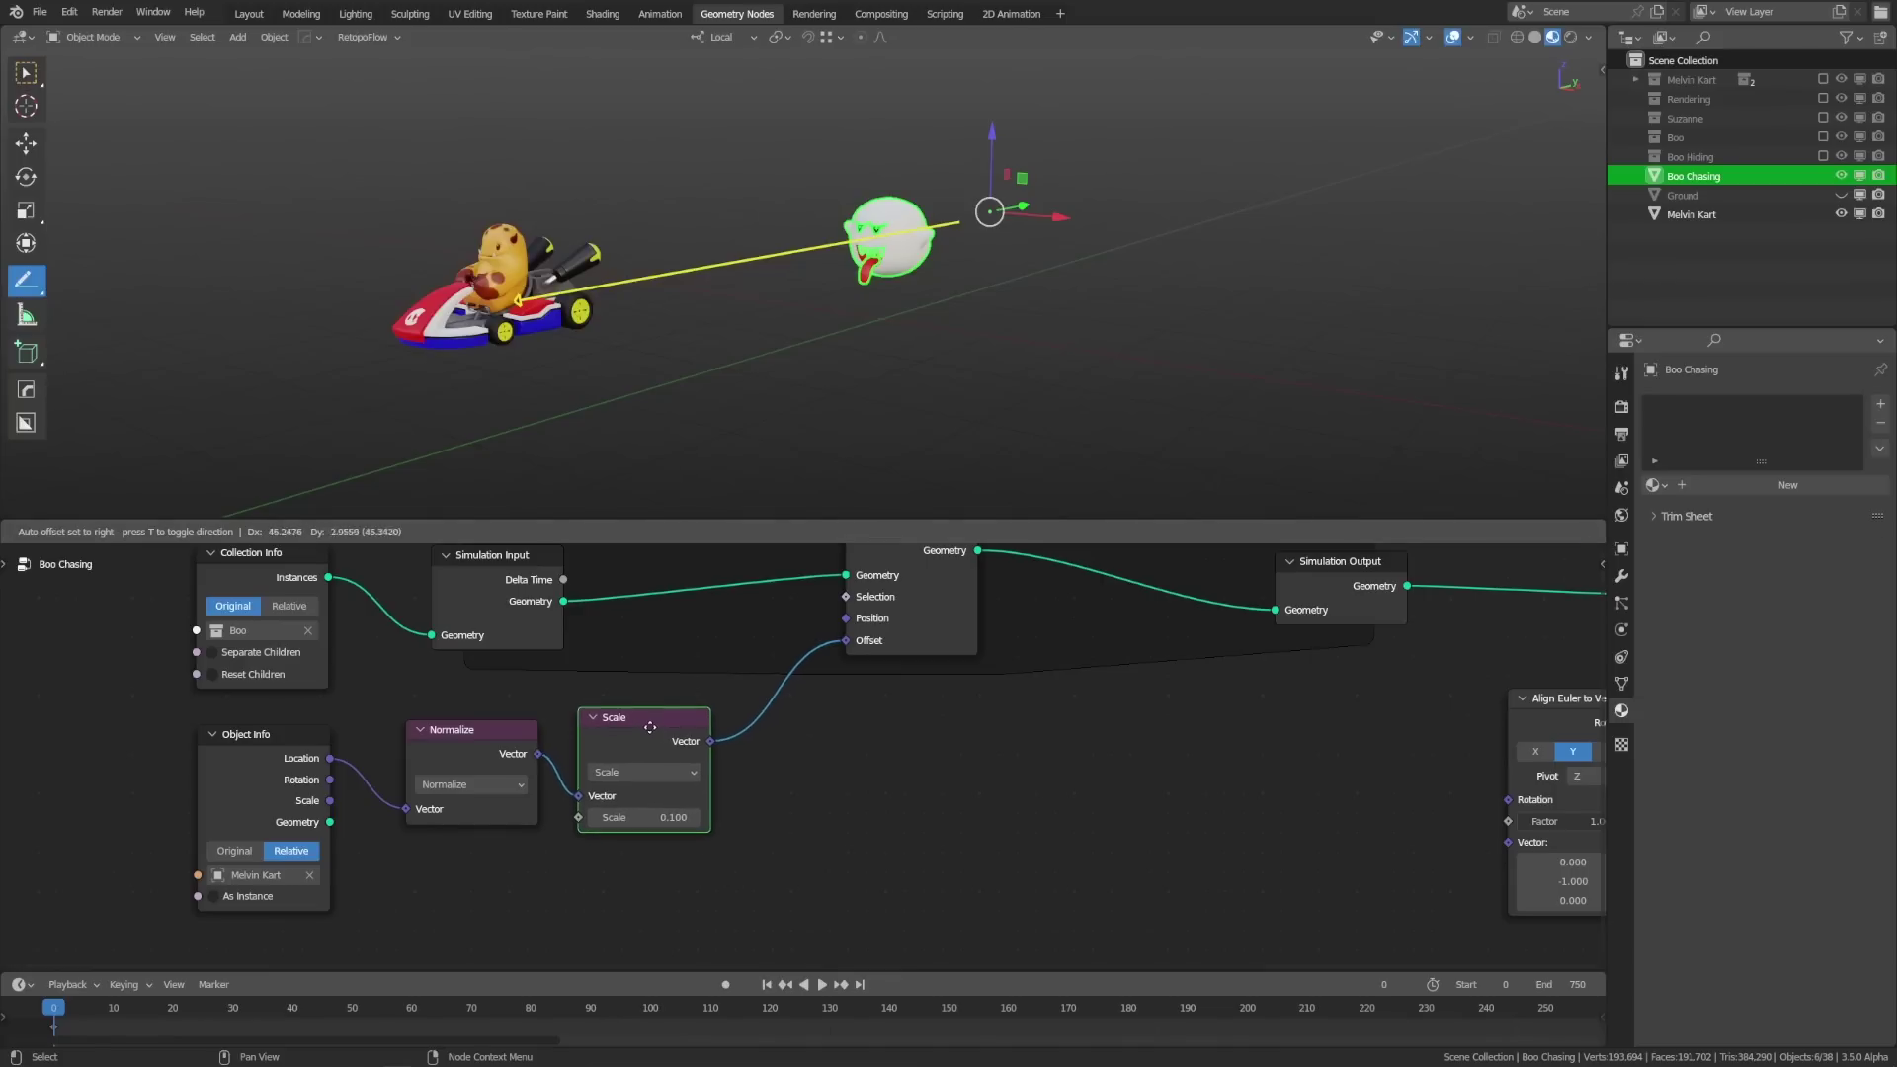
Step: Play the simulation with the scaled offset, stop it and return to the first frame
left_click(822, 986)
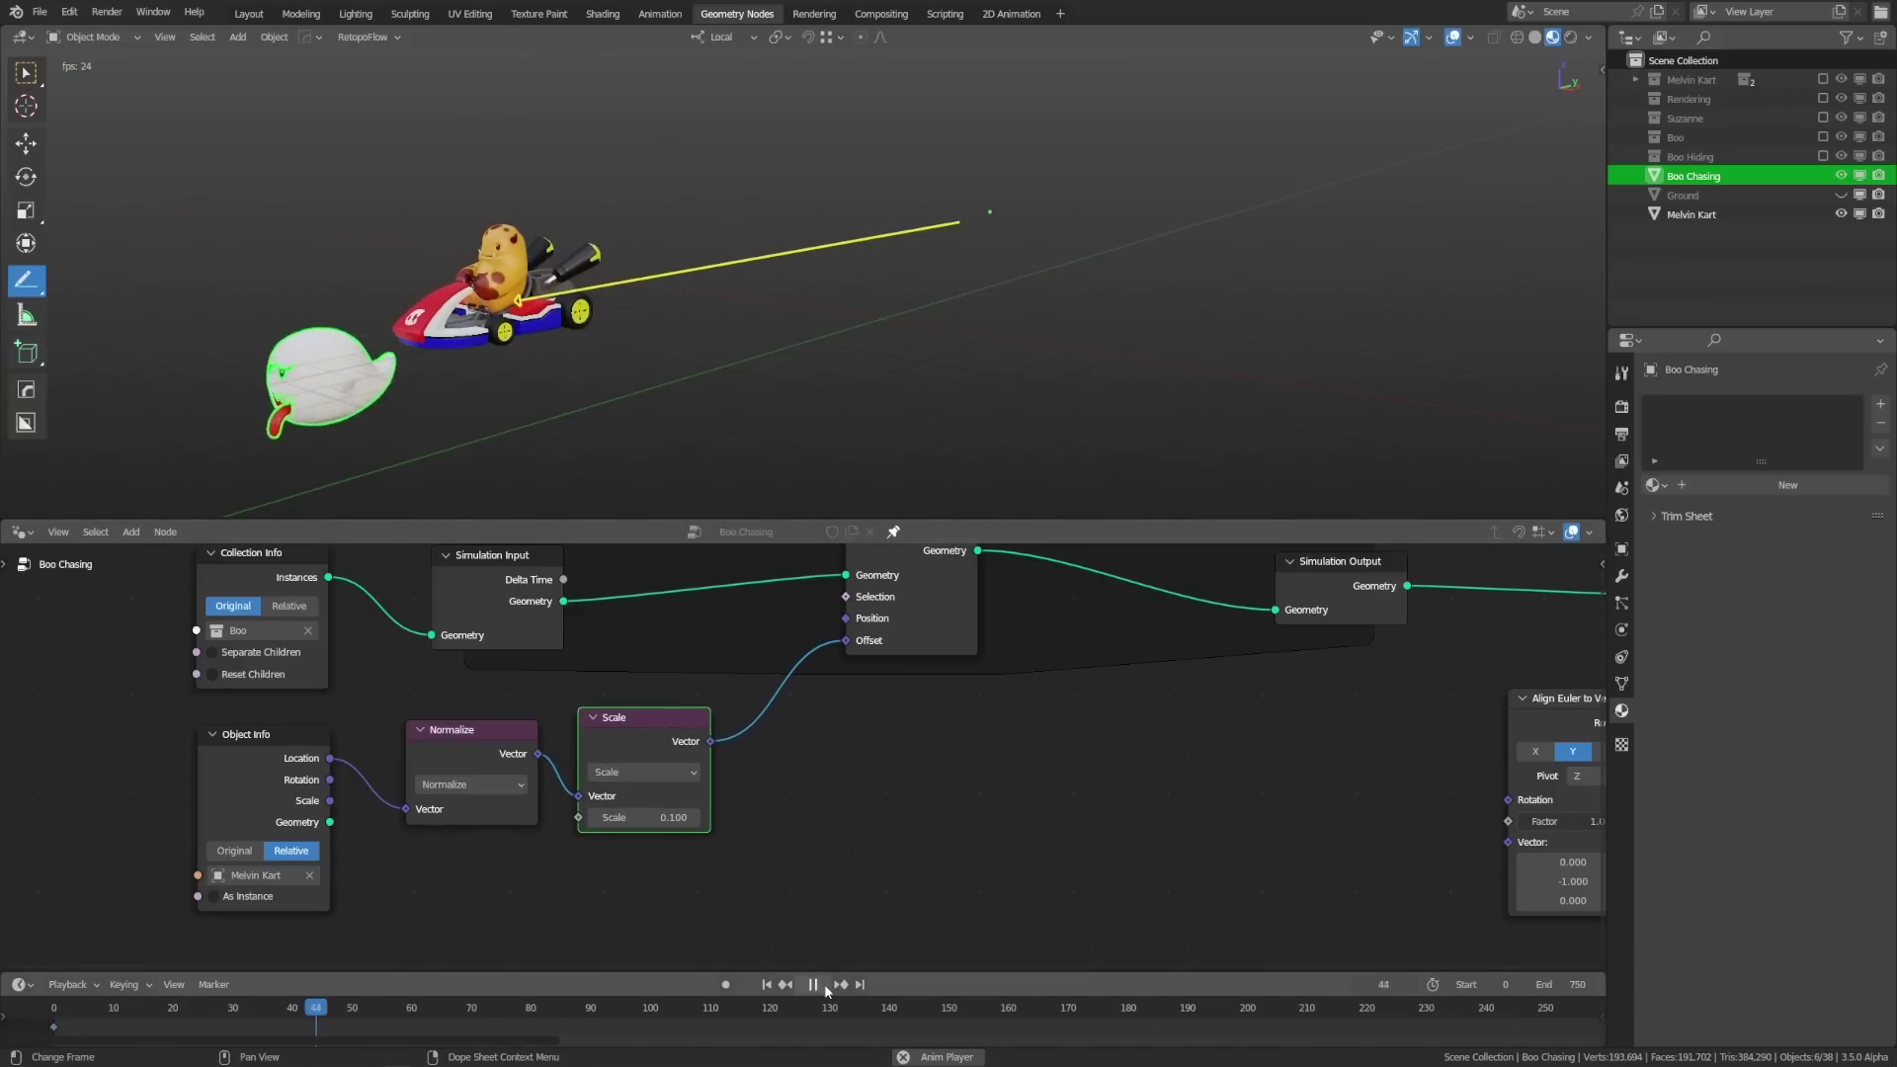
left_click(813, 985)
left_click(767, 986)
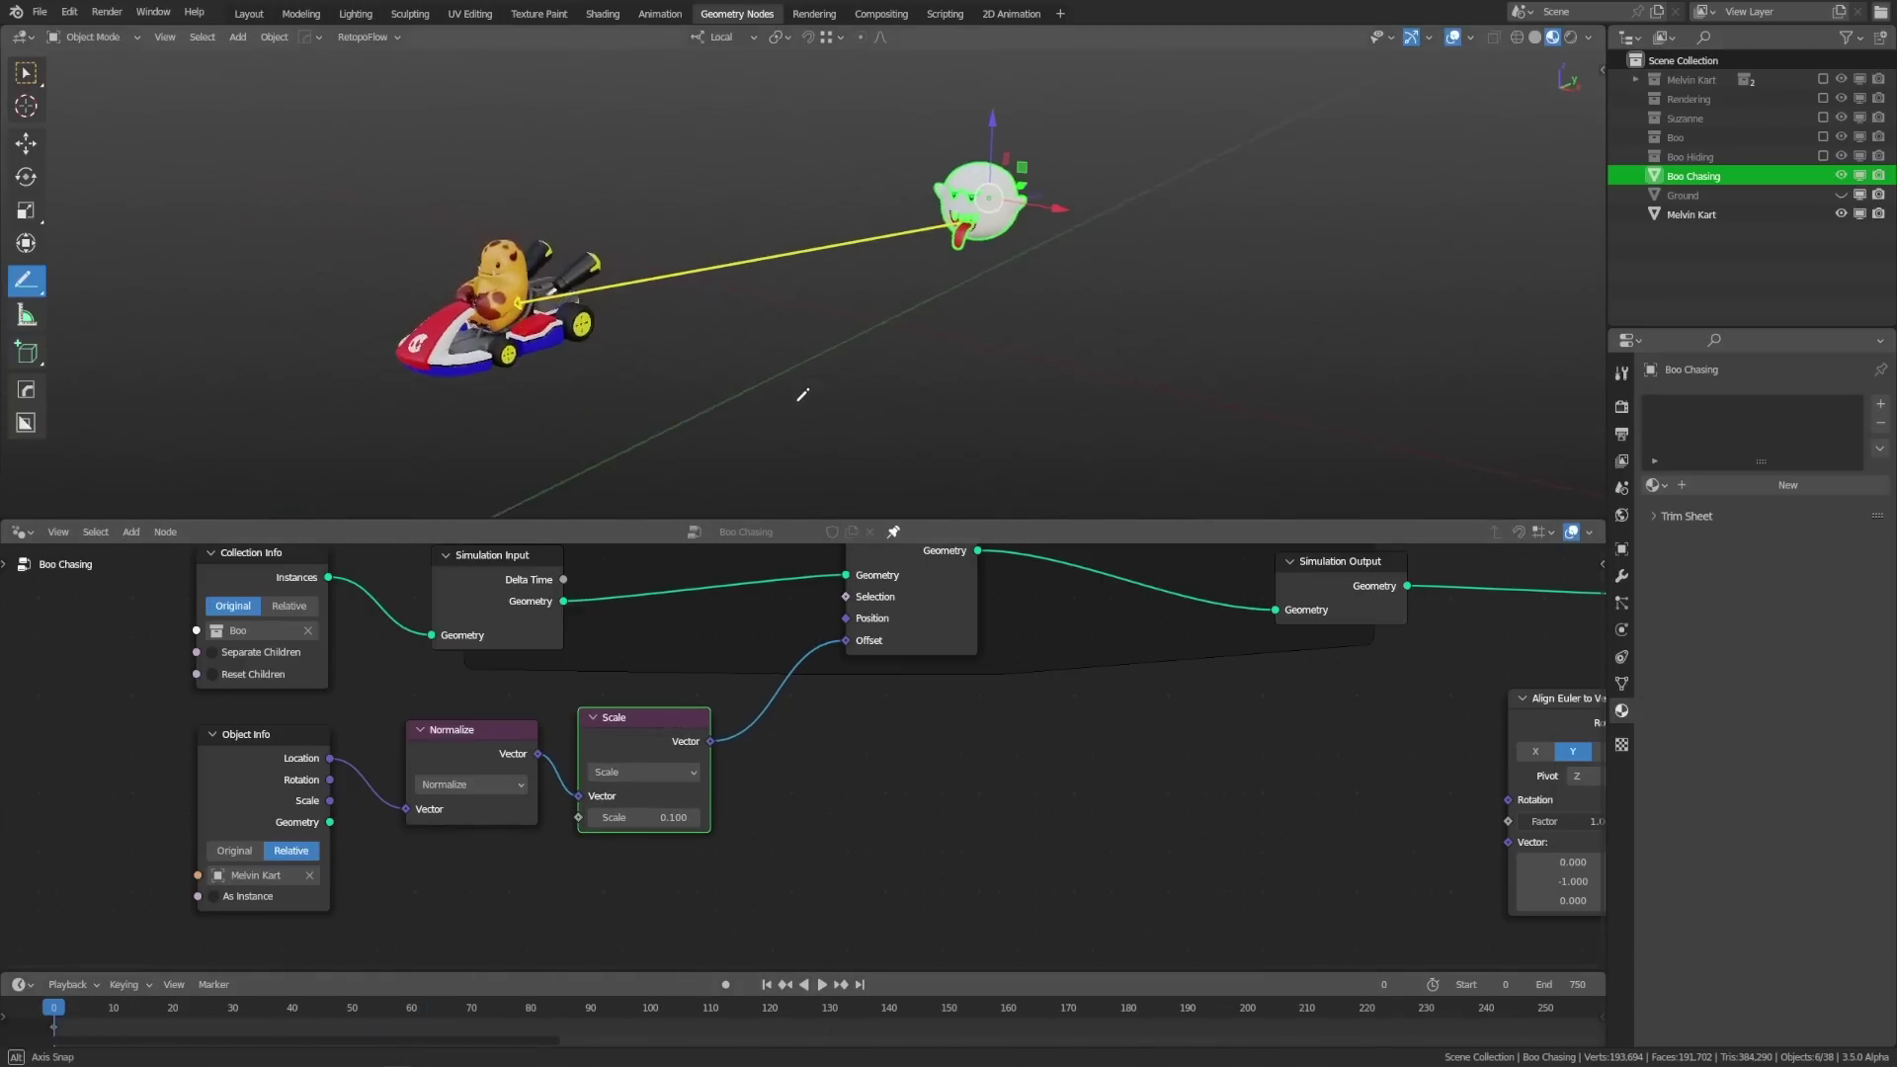
Step: Remove the annotation line, then select the kart and move it to the other side of the ghost
middle_click_drag(781, 435, 826, 422)
key("ctrl+z")
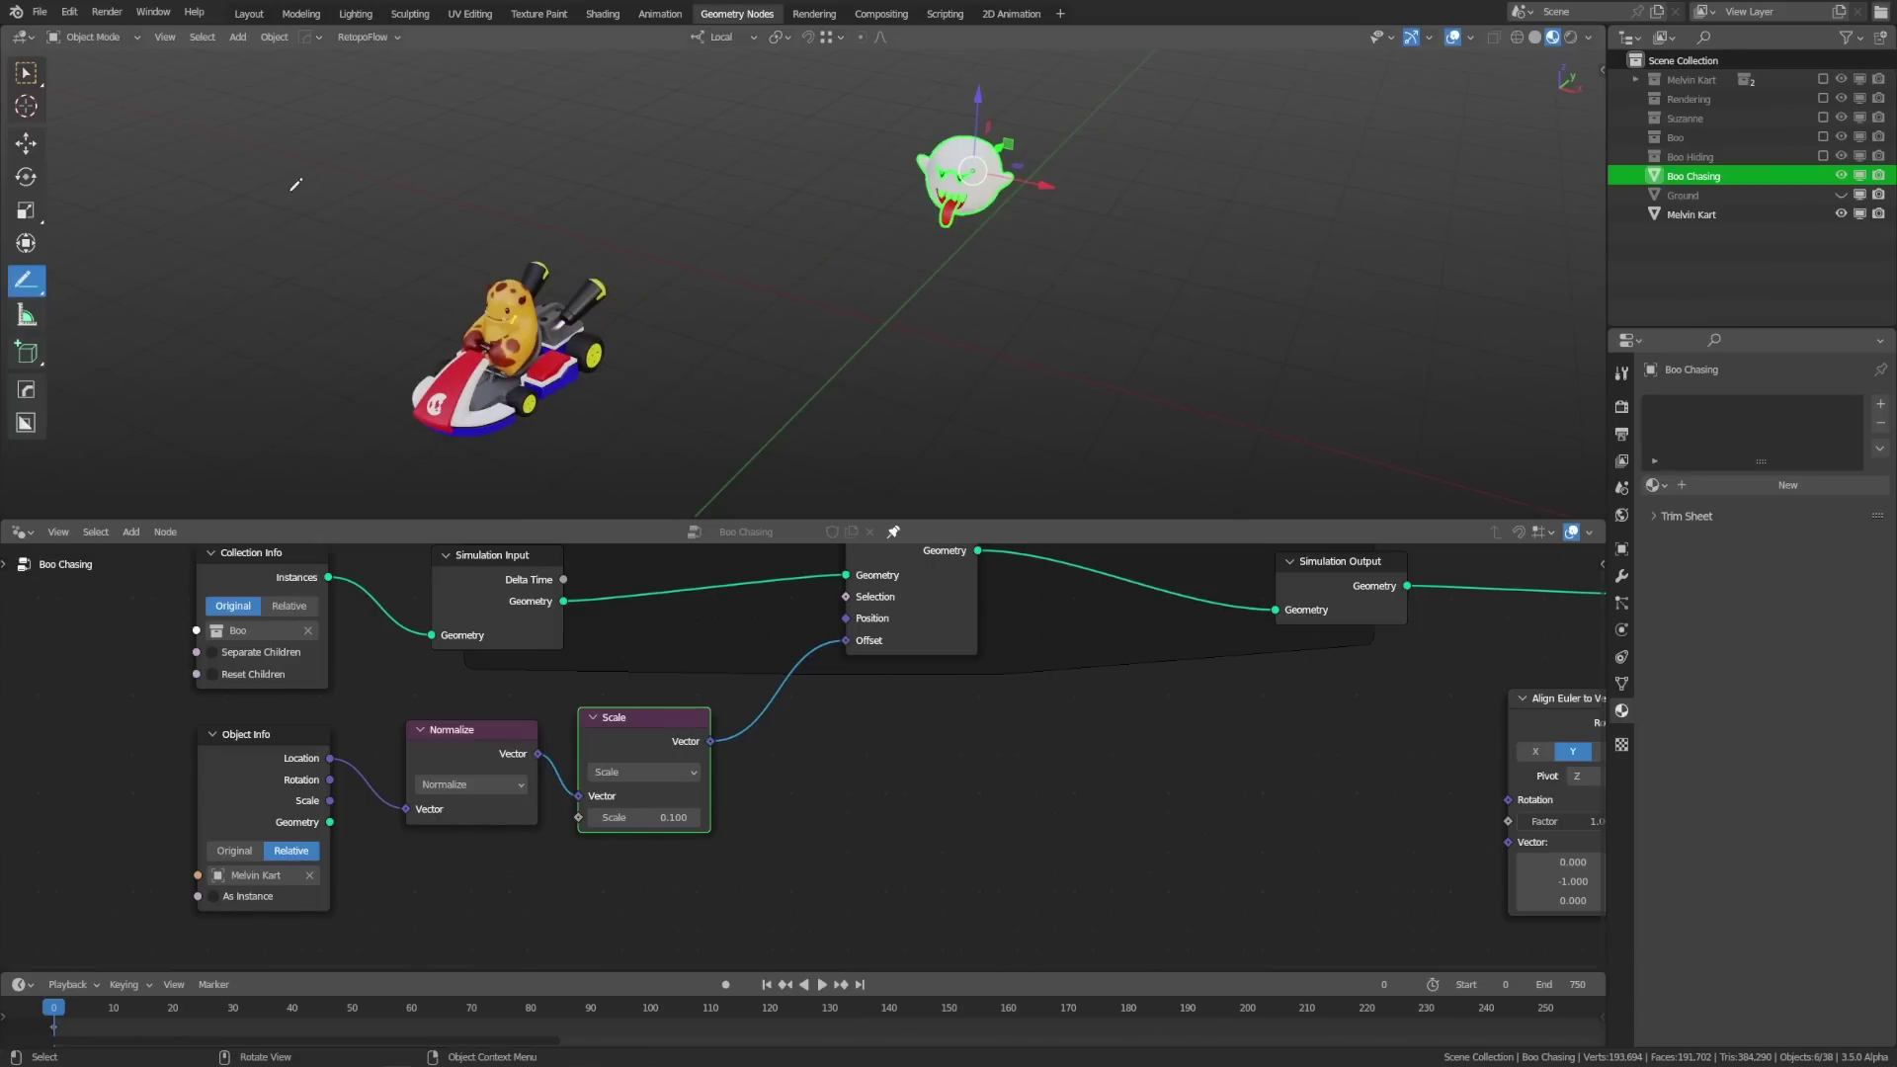
left_click(26, 73)
left_click(508, 341)
left_click_drag(572, 402, 980, 497)
left_click(1036, 241)
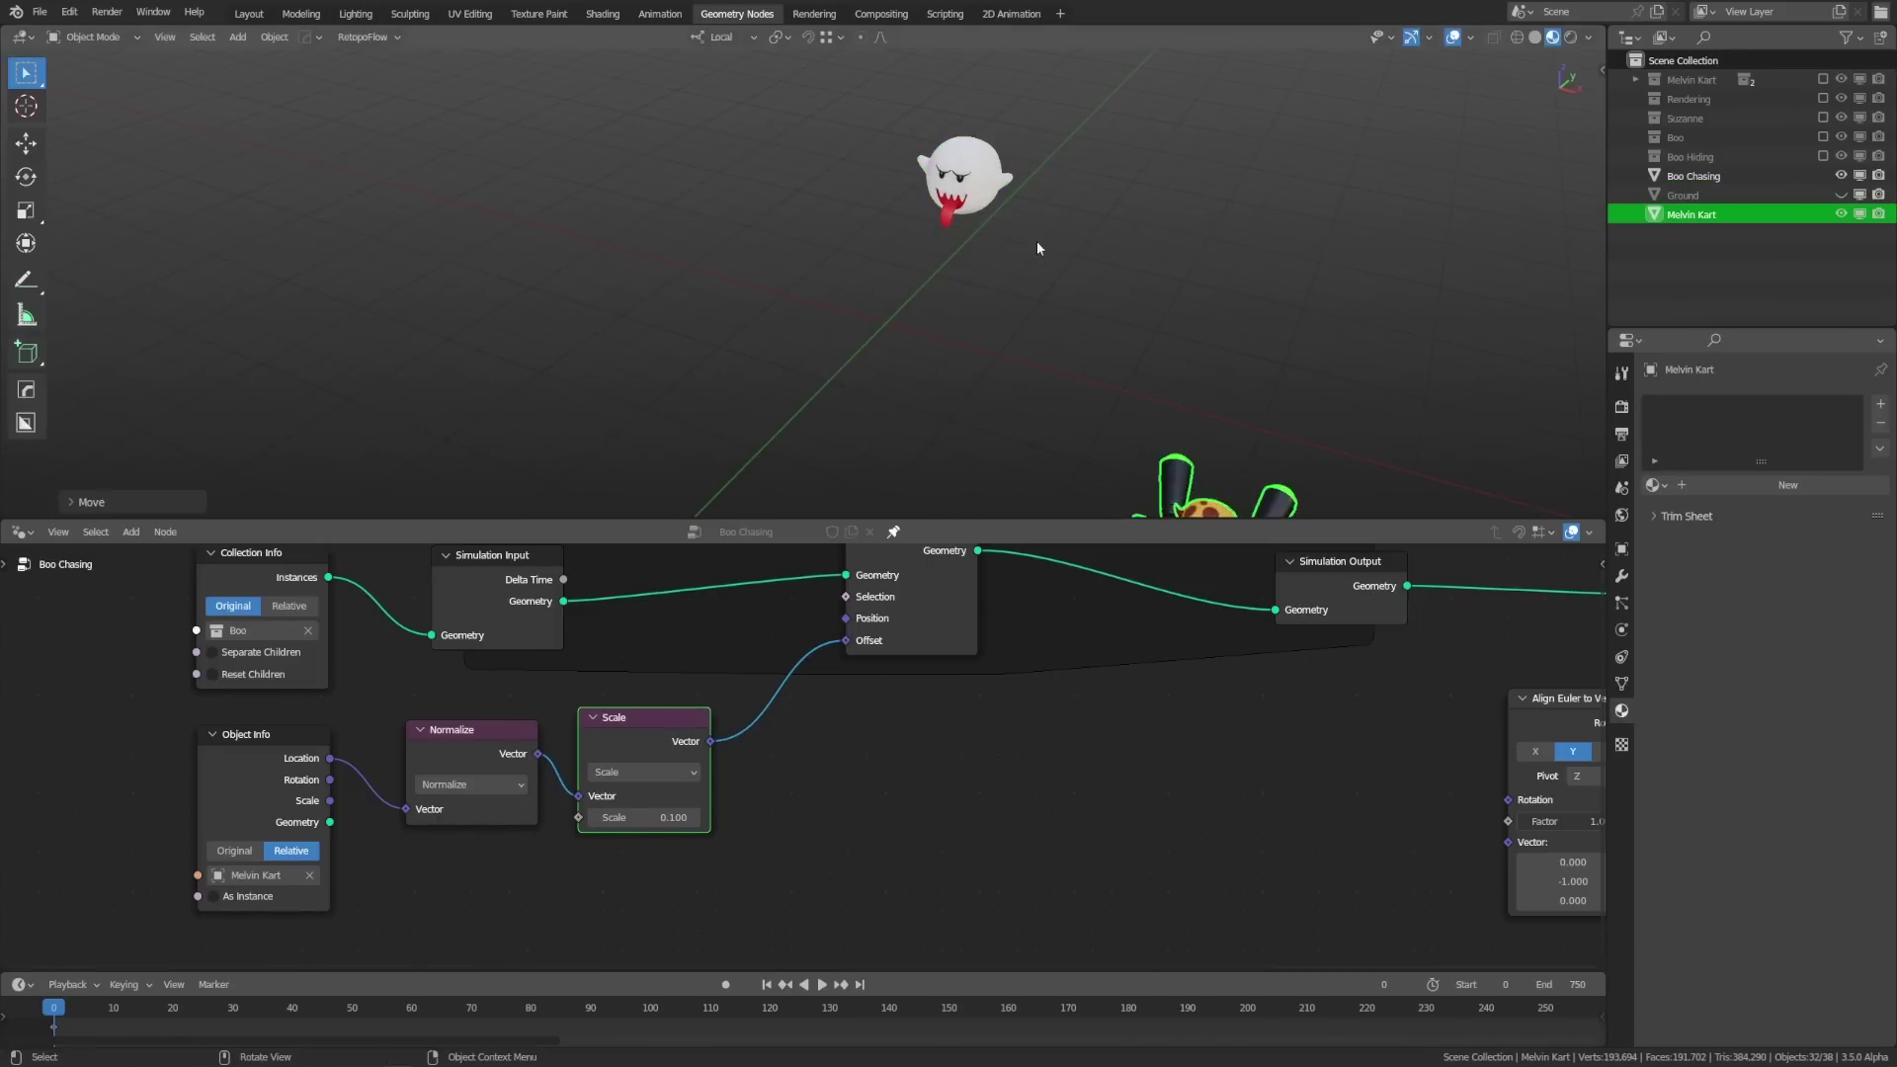
Step: Run the simulation briefly with the kart in its new place, then go back to the first frame
key("space")
key("space")
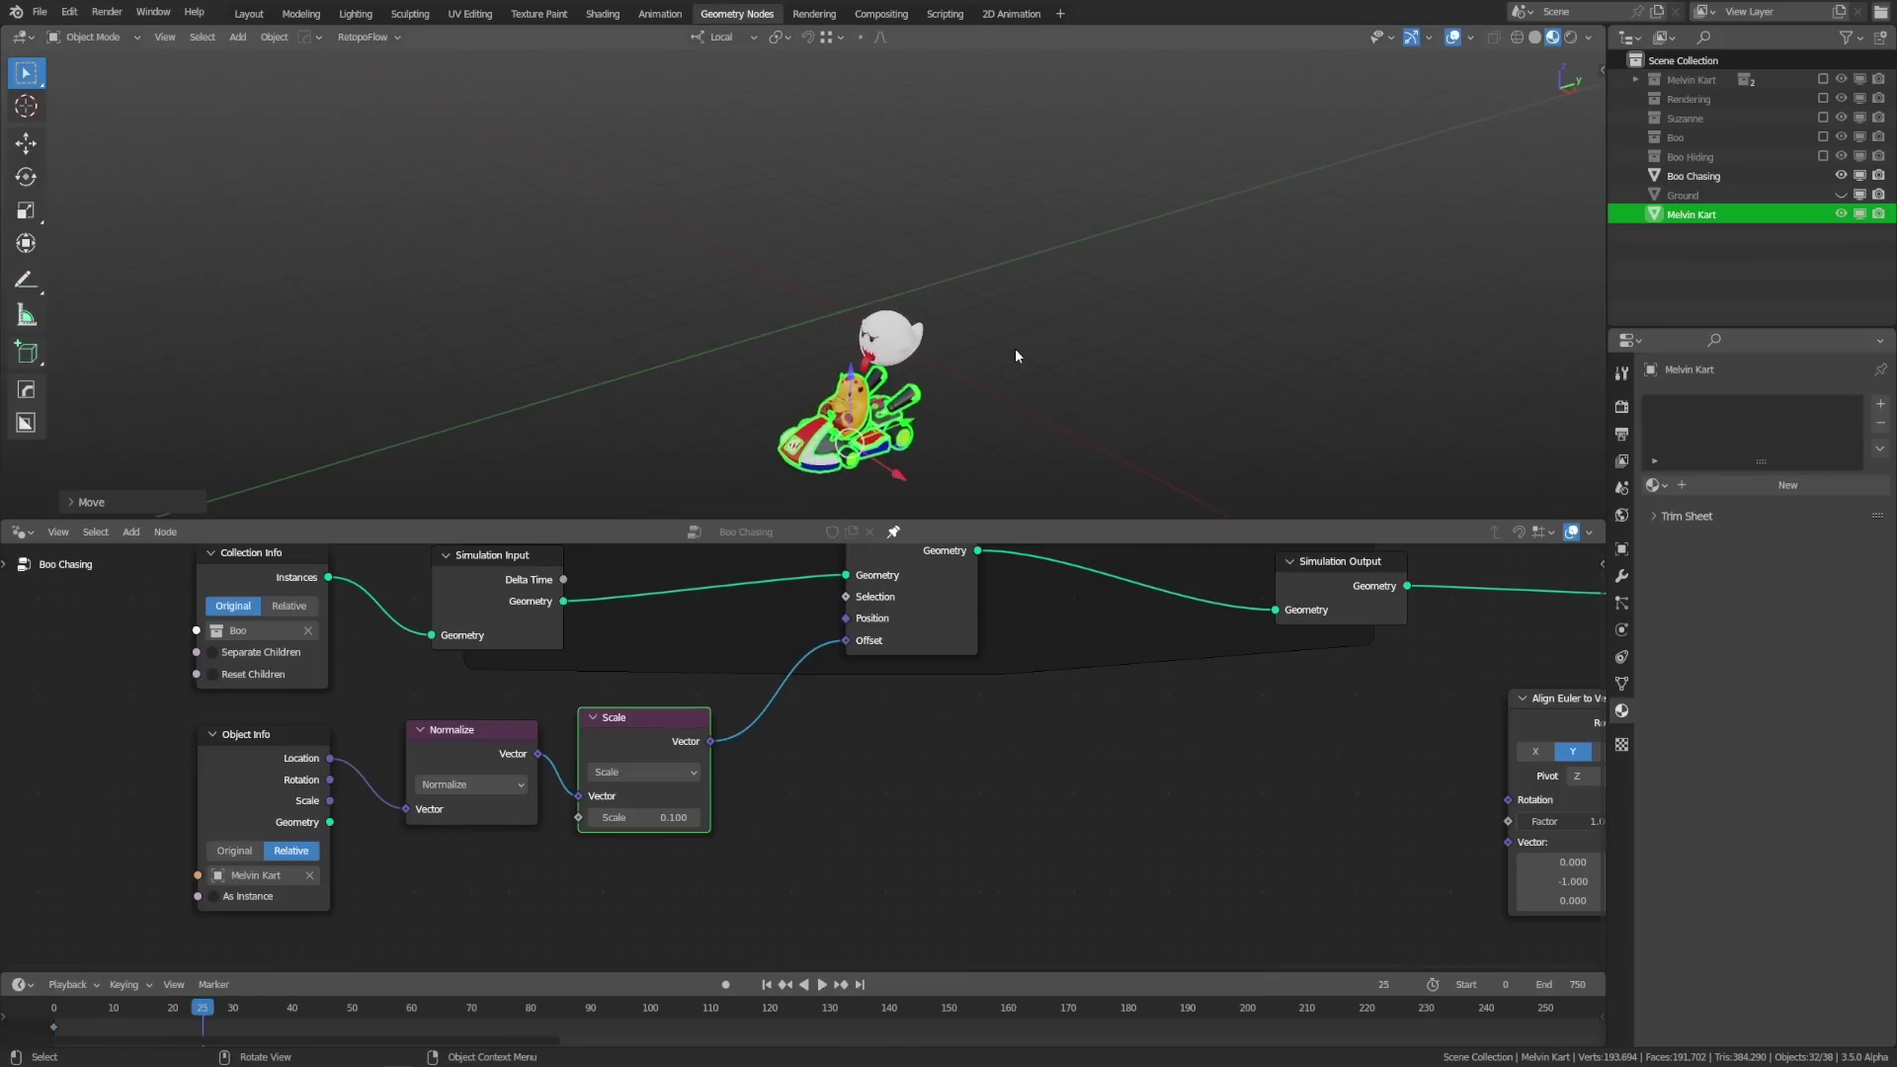
left_click(767, 985)
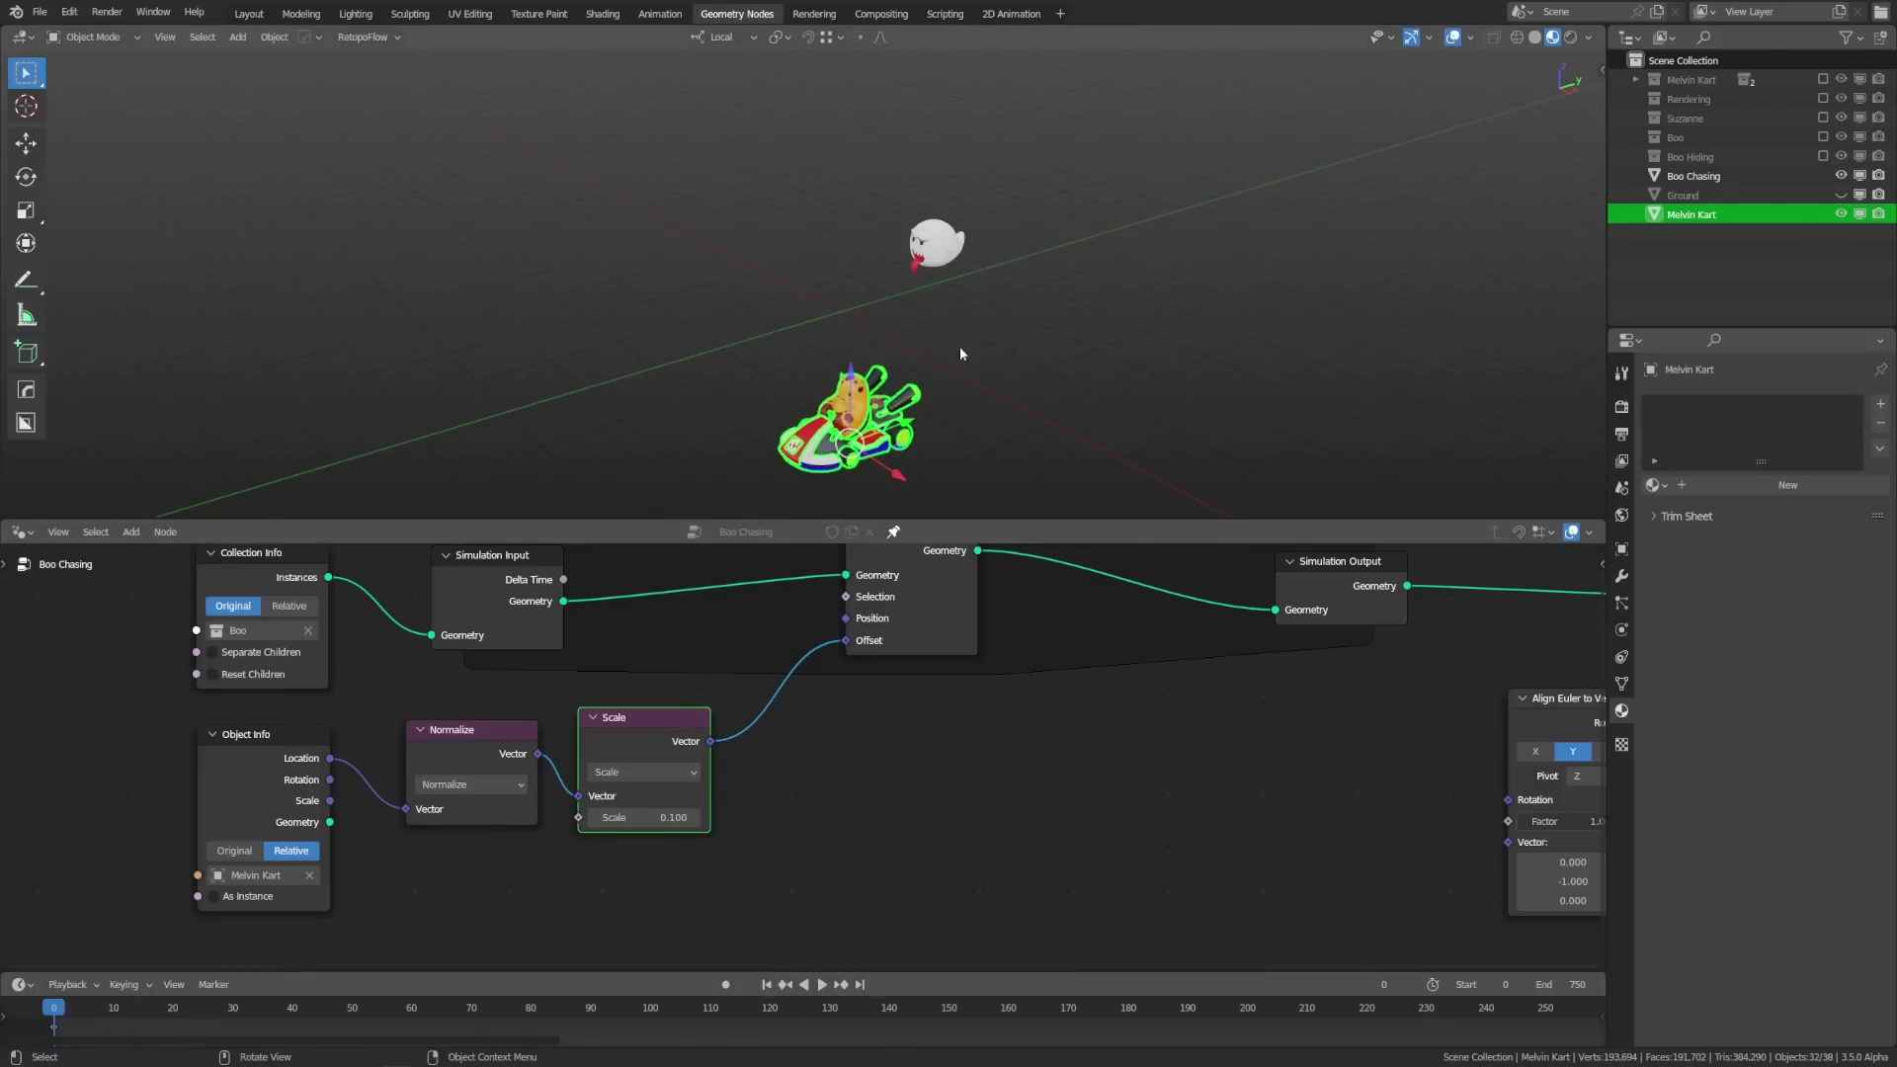
Step: Play the simulation while moving the kart far behind the ghost, watch the ghost's path from another angle, and stop playback
middle_click_drag(958, 346, 921, 326)
key("space")
key("g")
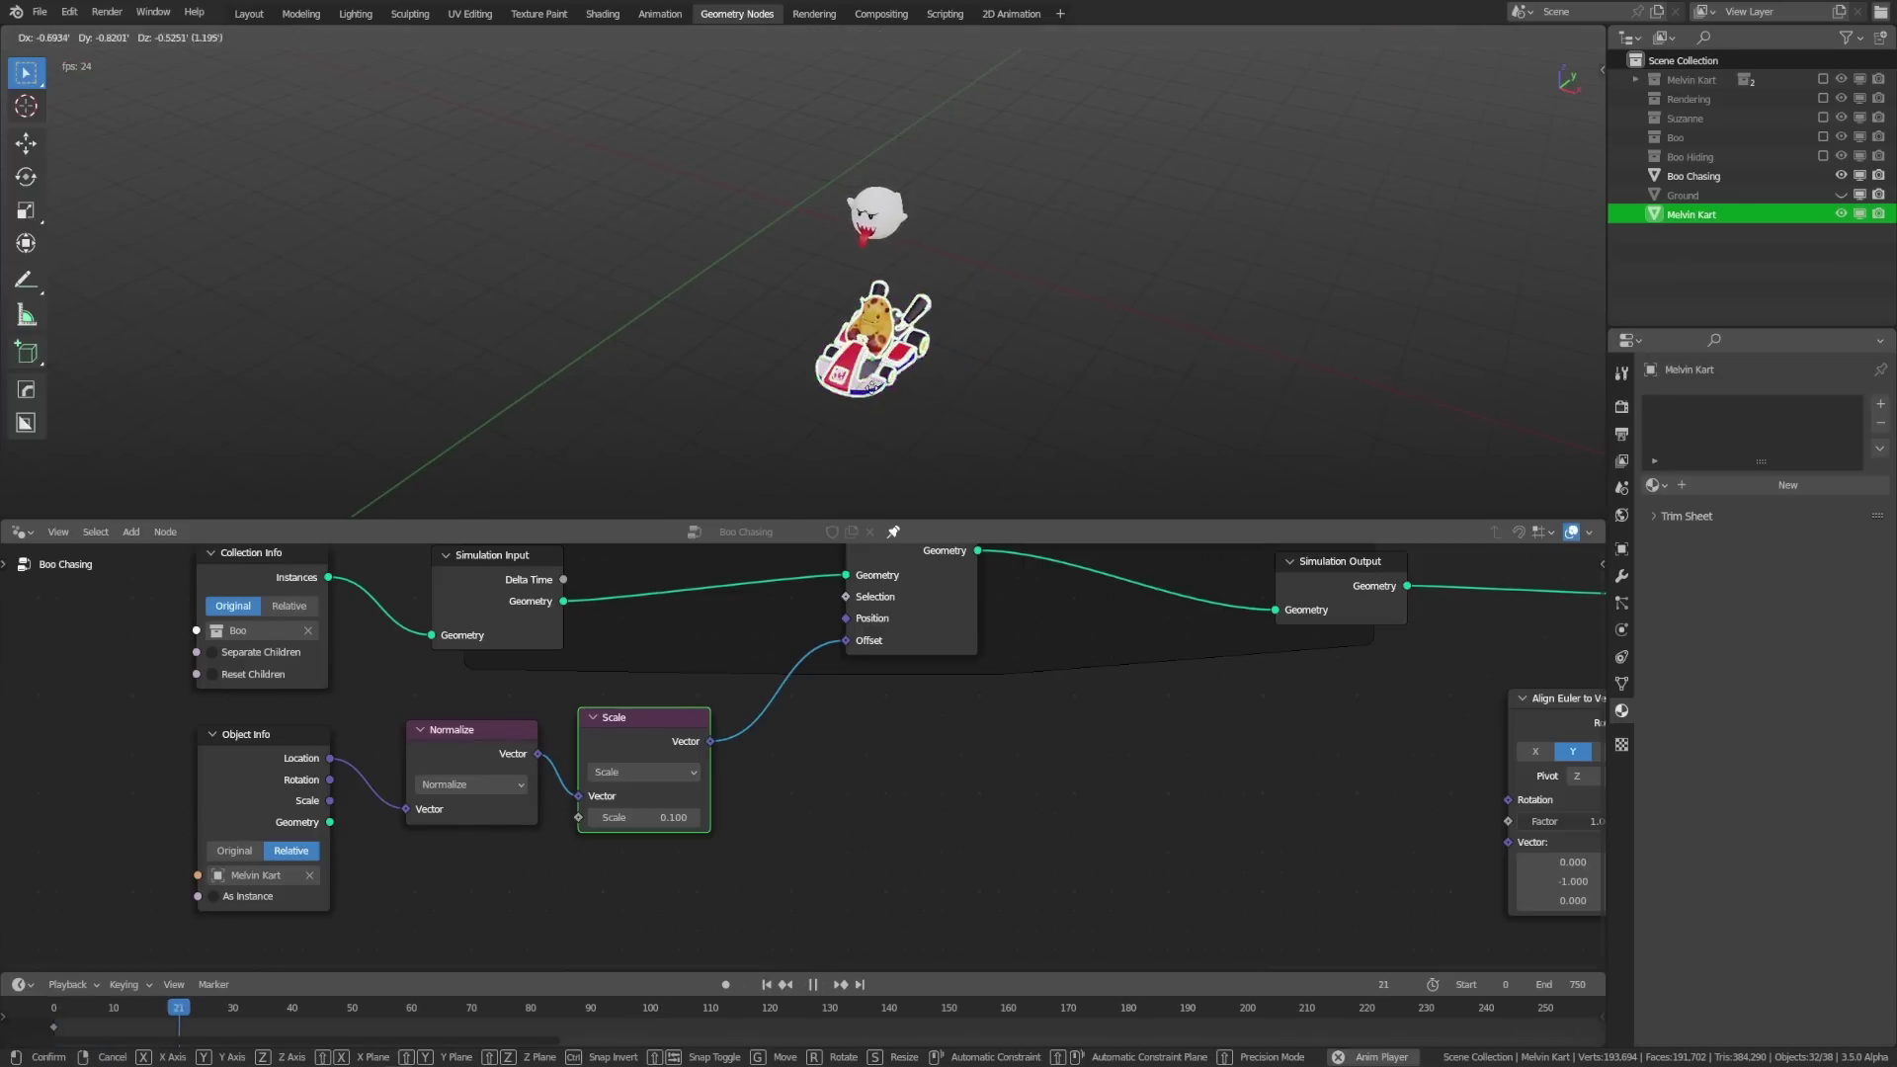
left_click(829, 172)
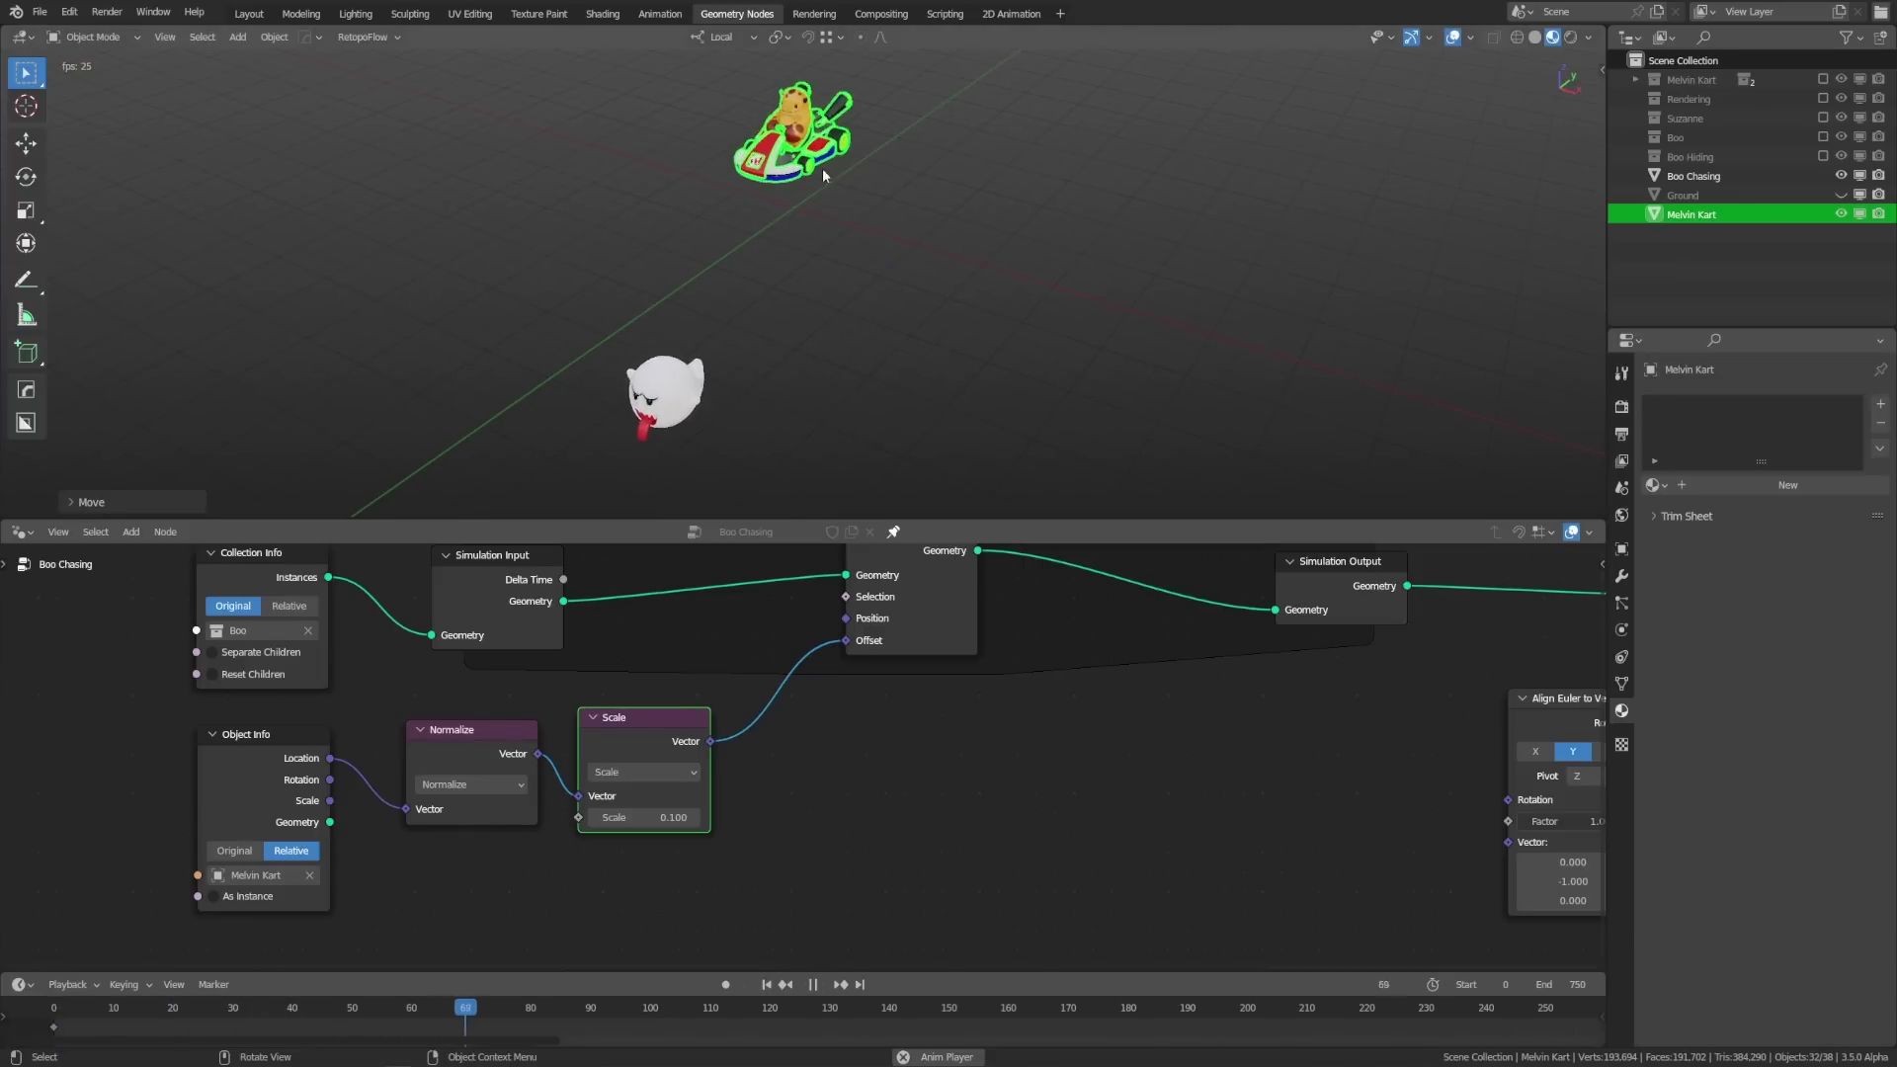
mouse_move(892, 338)
middle_mouse_down()
mouse_move(733, 217)
mouse_move(924, 338)
middle_mouse_up()
middle_click_drag(924, 338, 831, 295)
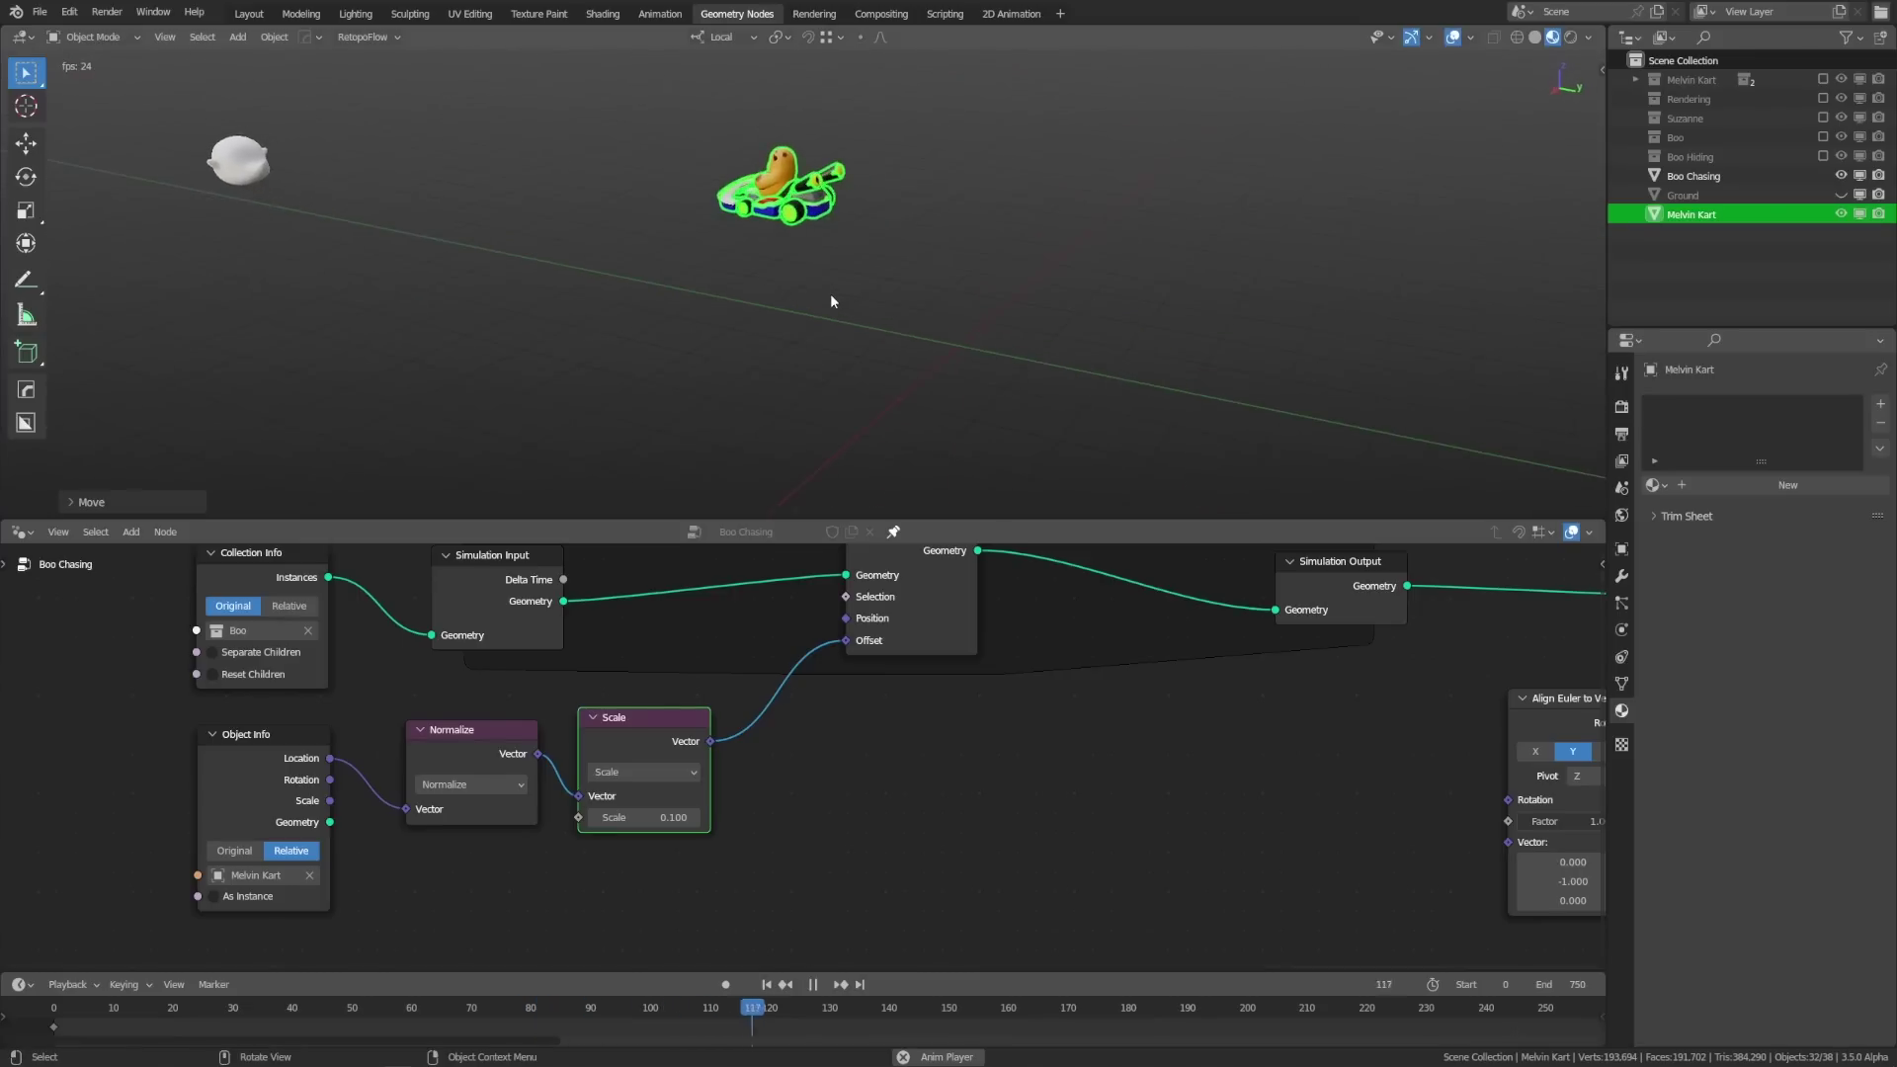
key("space")
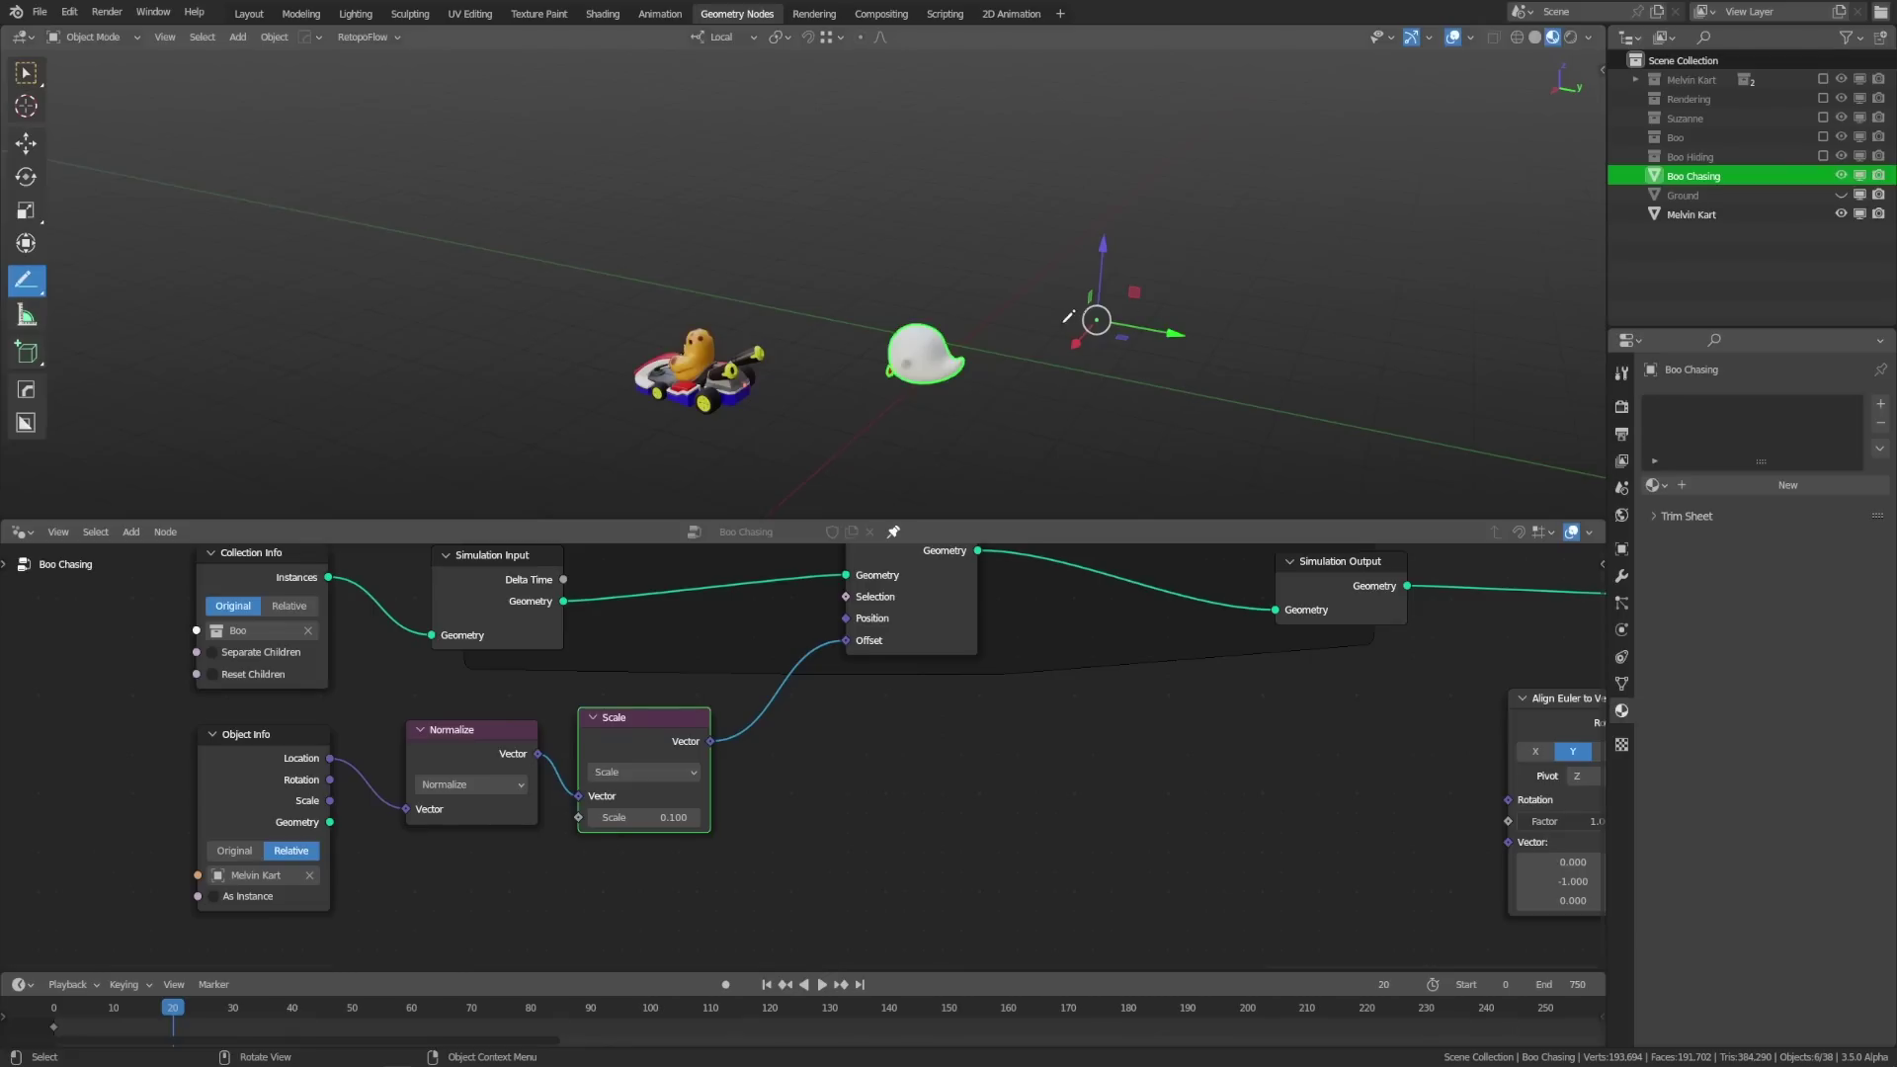
Step: Draw straight annotation lines to the kart, one from the ghost object's origin and one from the ghost itself
left_click_drag(1071, 323, 704, 370)
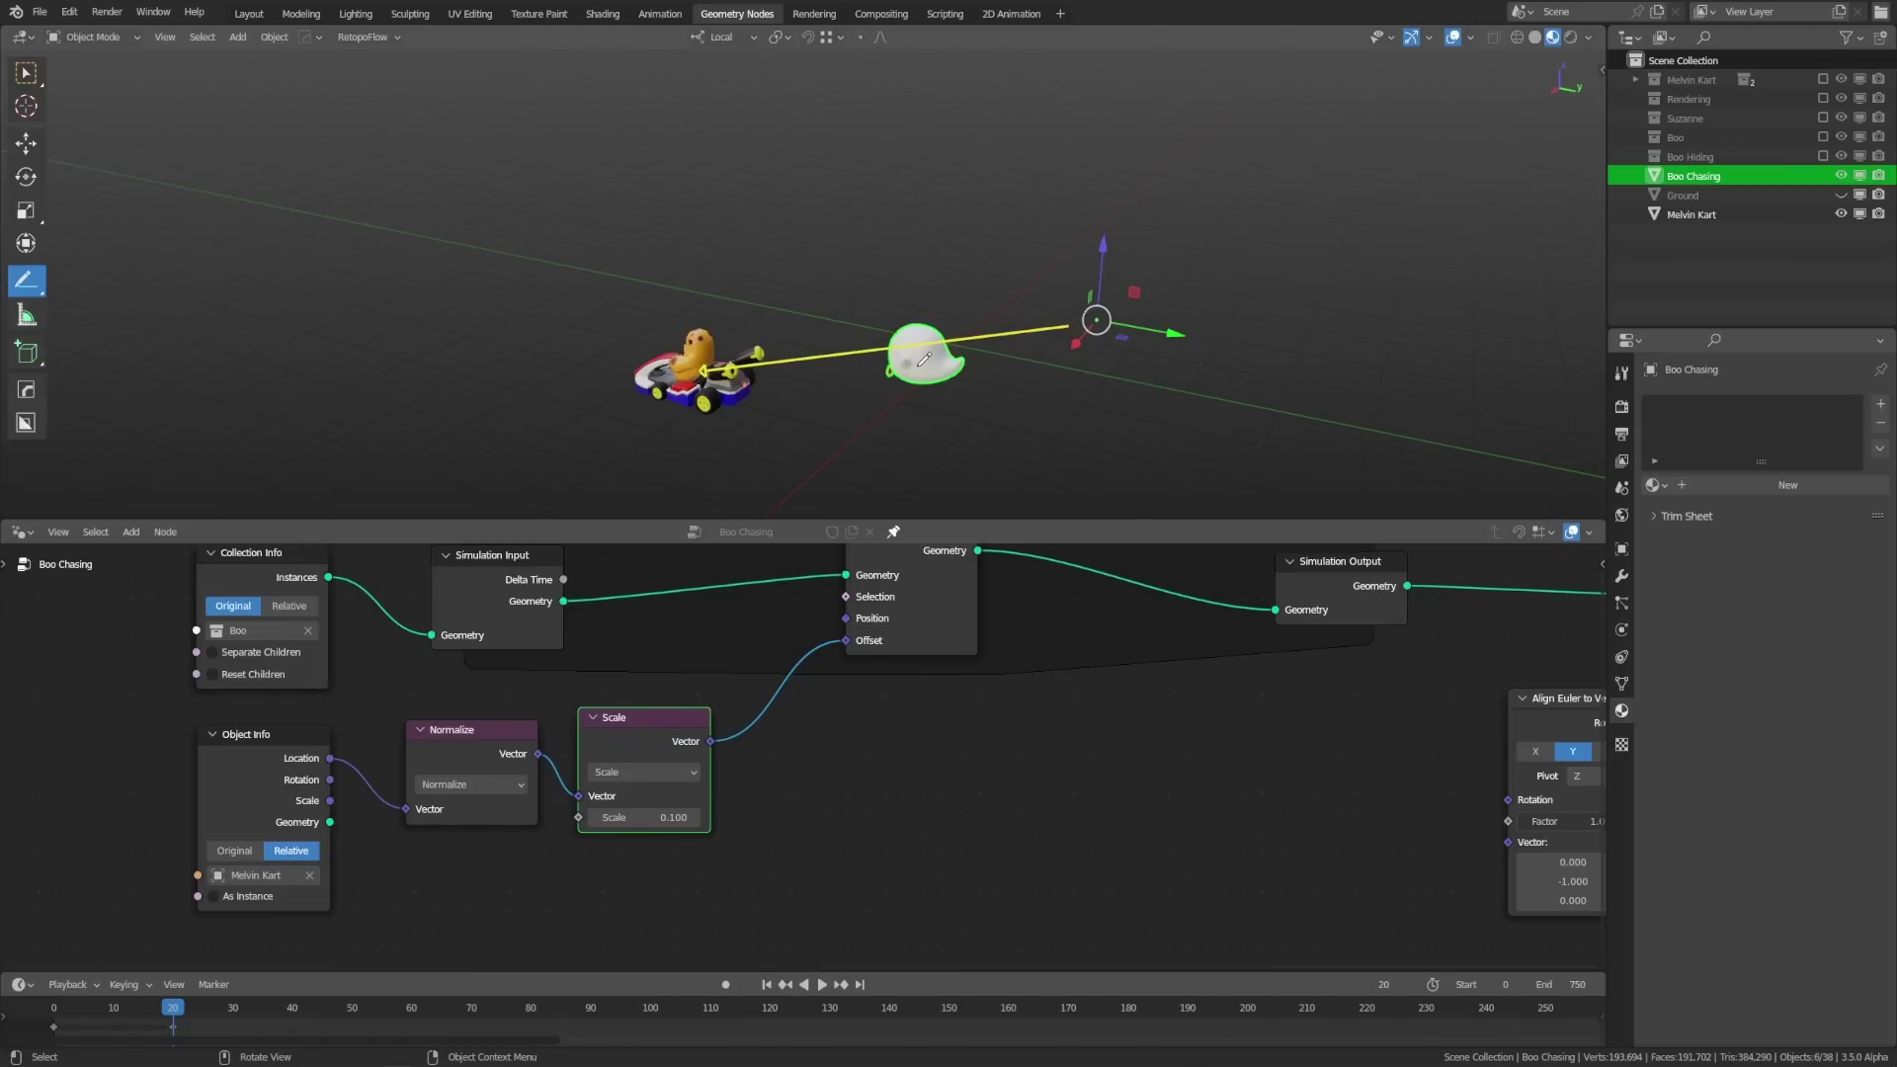
left_click_drag(918, 365, 713, 359)
Step: Add a Position input node and place it directly below the kart's Object Info node
middle_click_drag(926, 782, 953, 740)
key("shift+a")
mouse_move(802, 691)
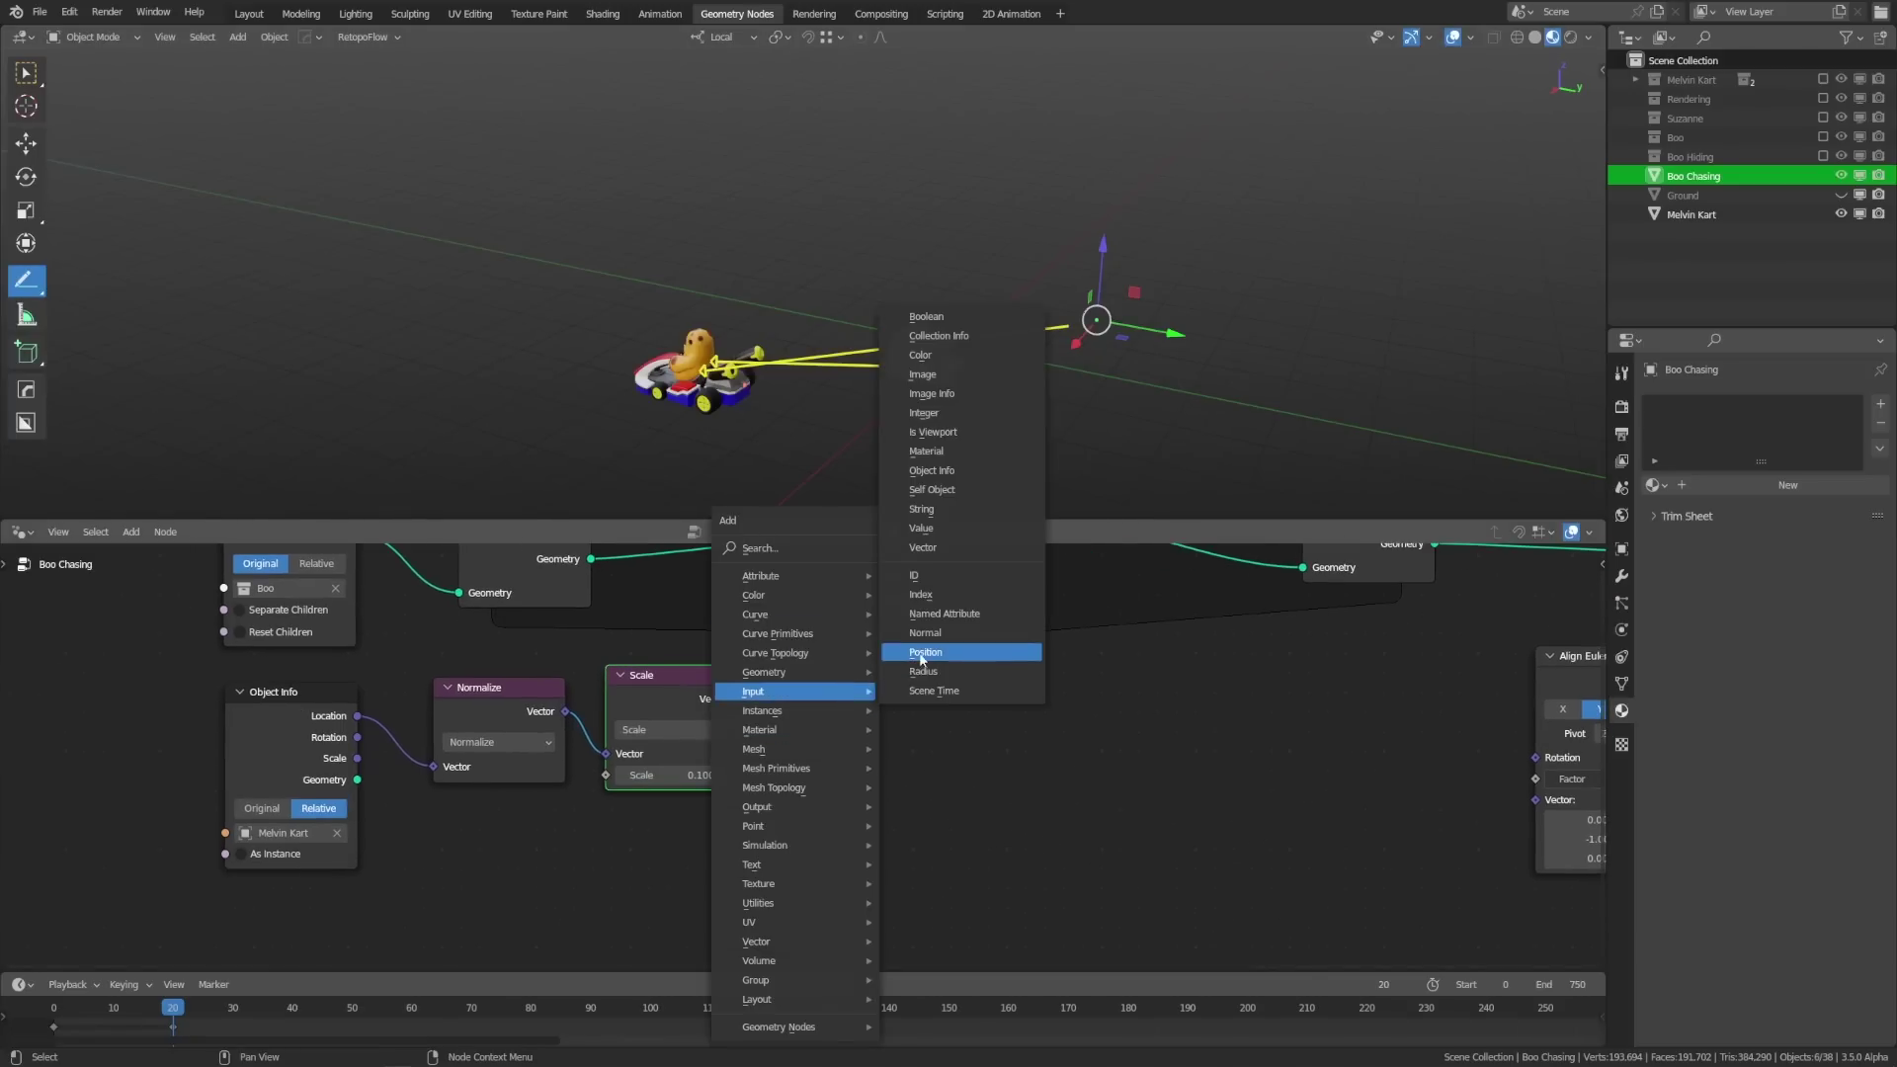
left_click(923, 654)
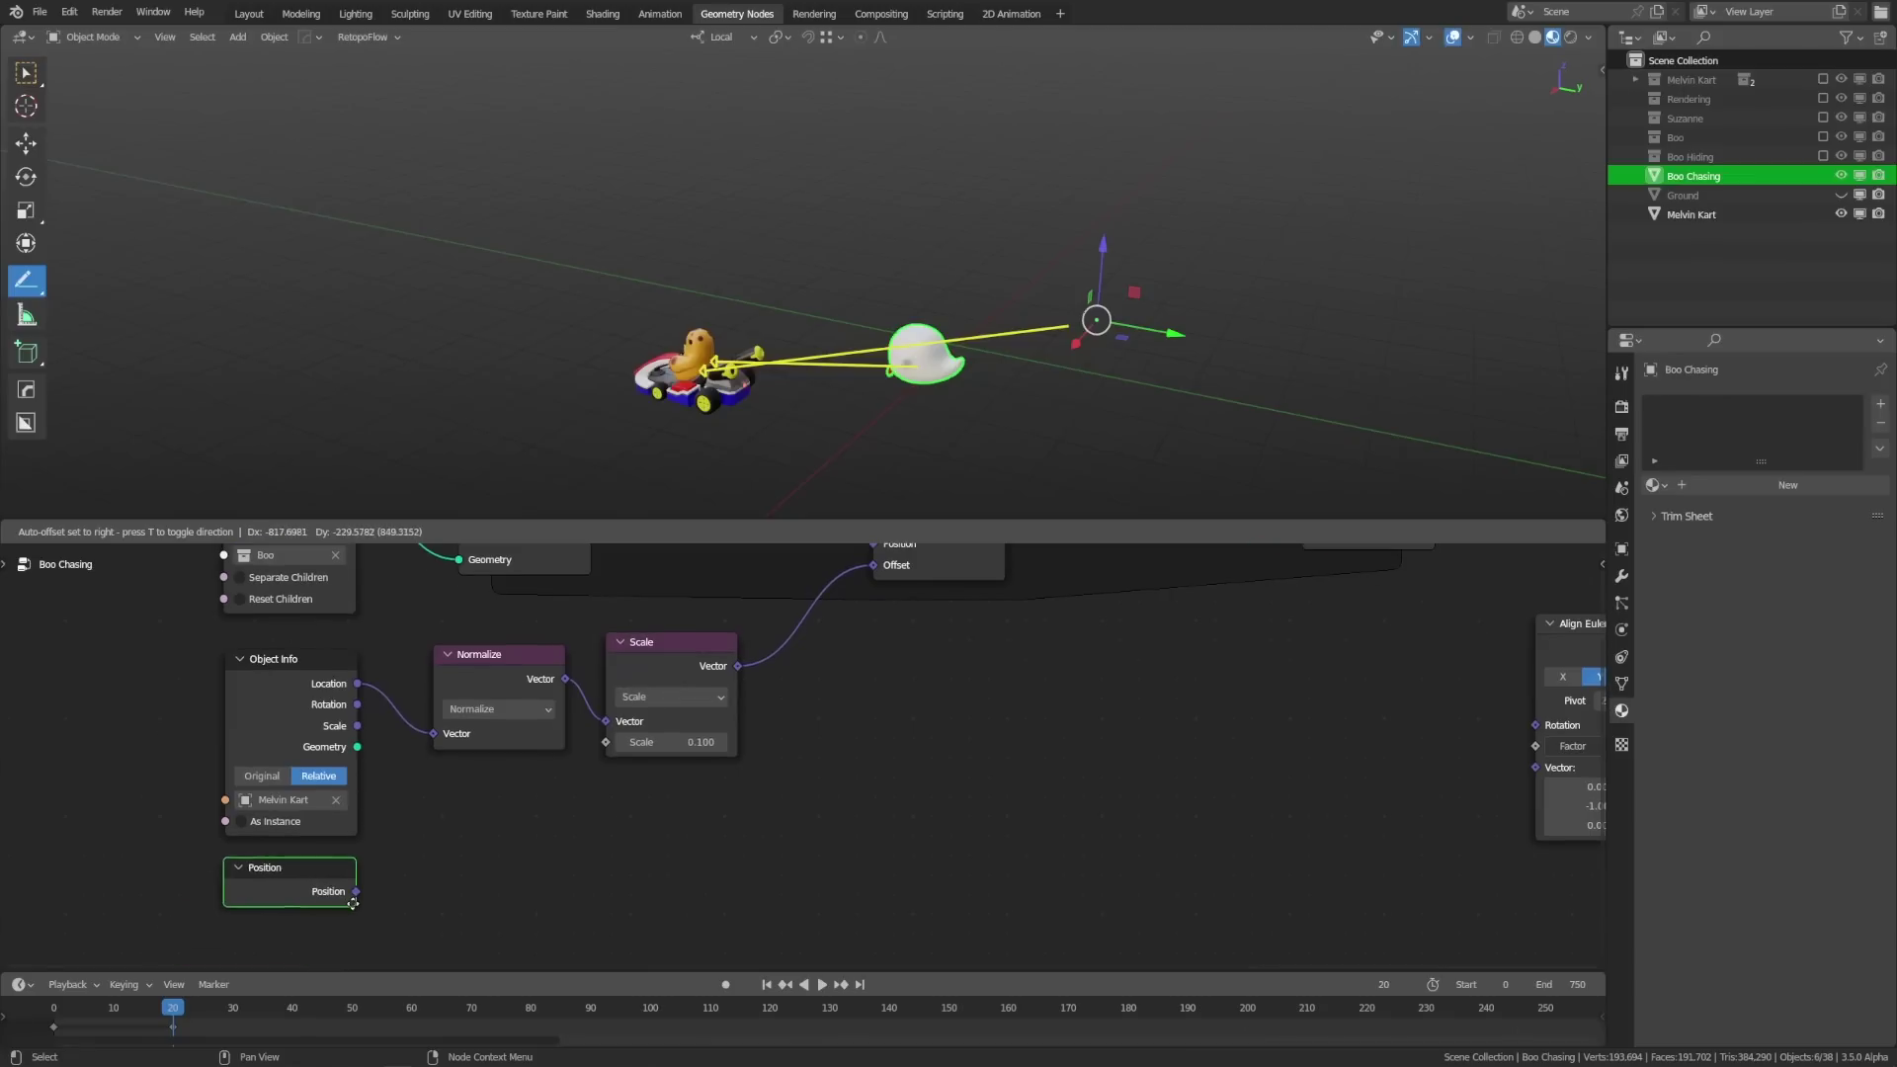
left_click(225, 853)
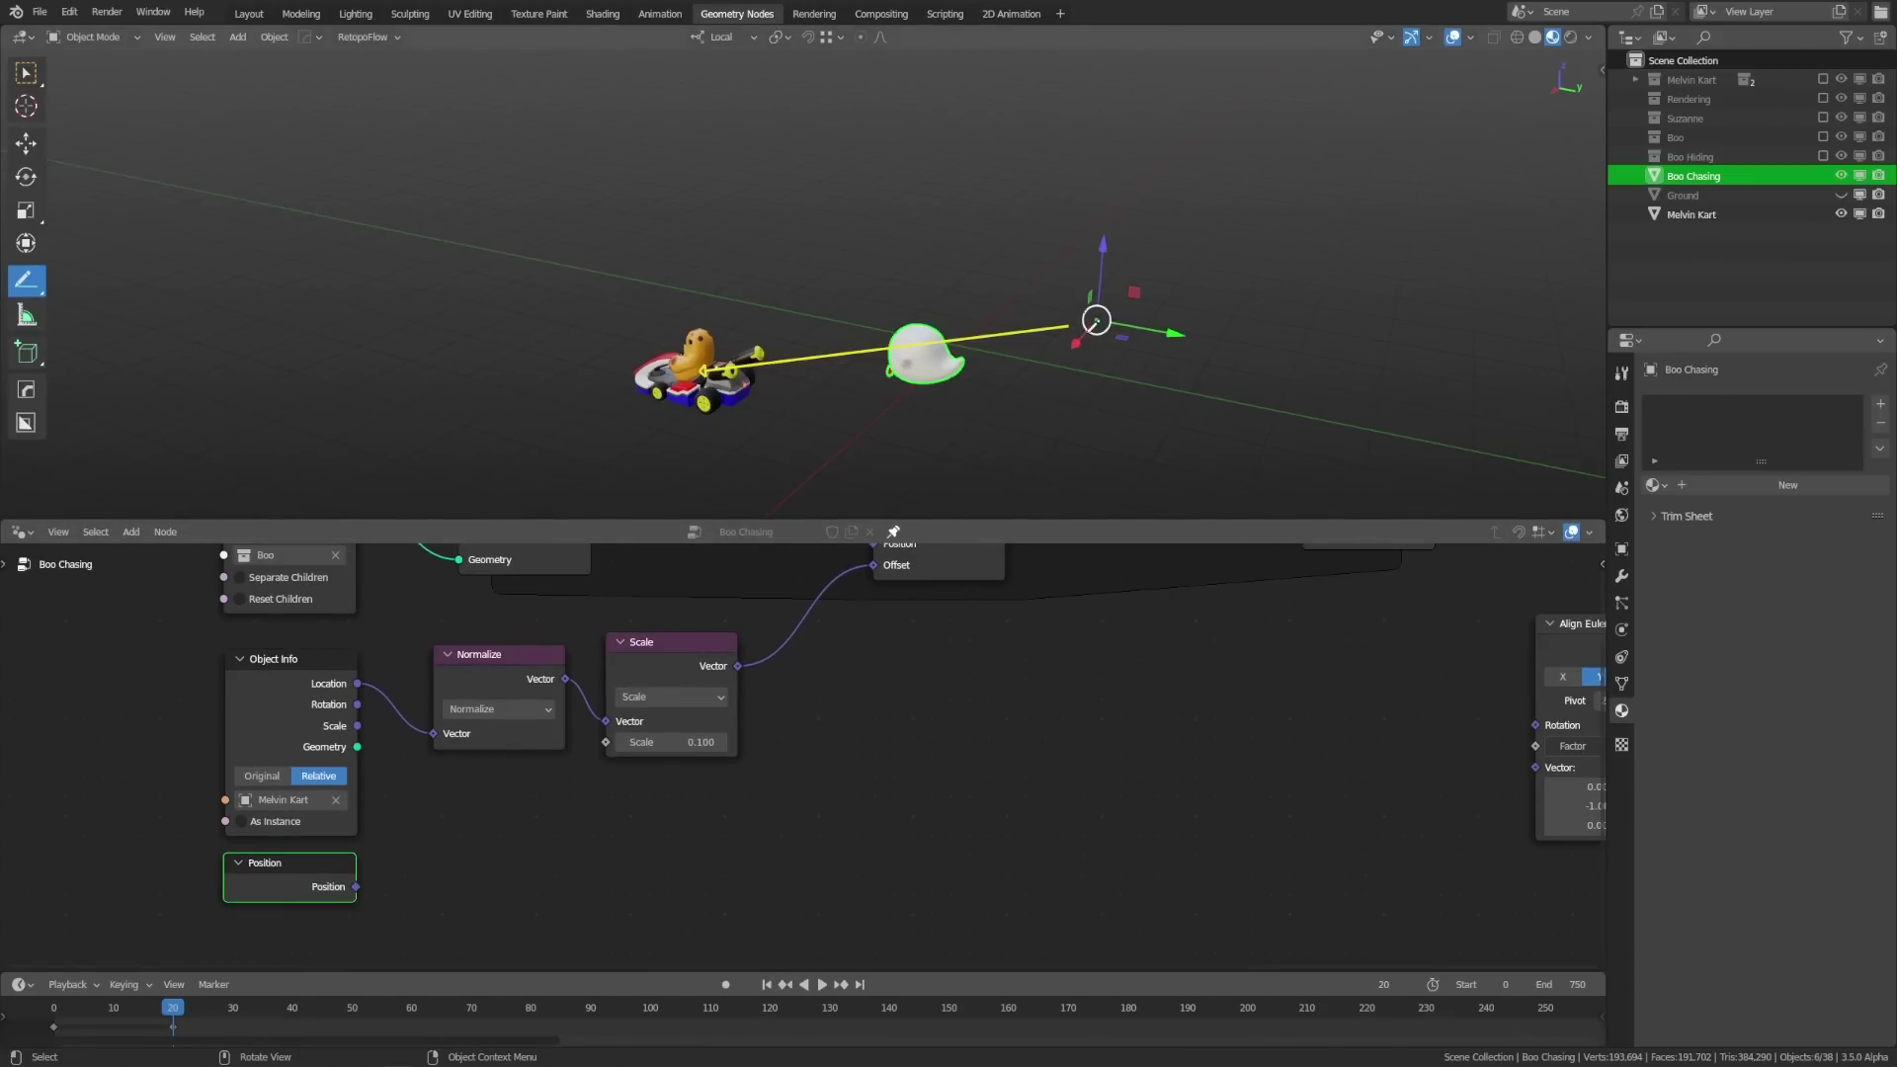
Step: Draw annotation lines from the origin to the ghost and from the ghost to the kart, undoing the extra line beyond the kart
left_click_drag(1063, 332, 925, 356)
left_click_drag(928, 352, 705, 368)
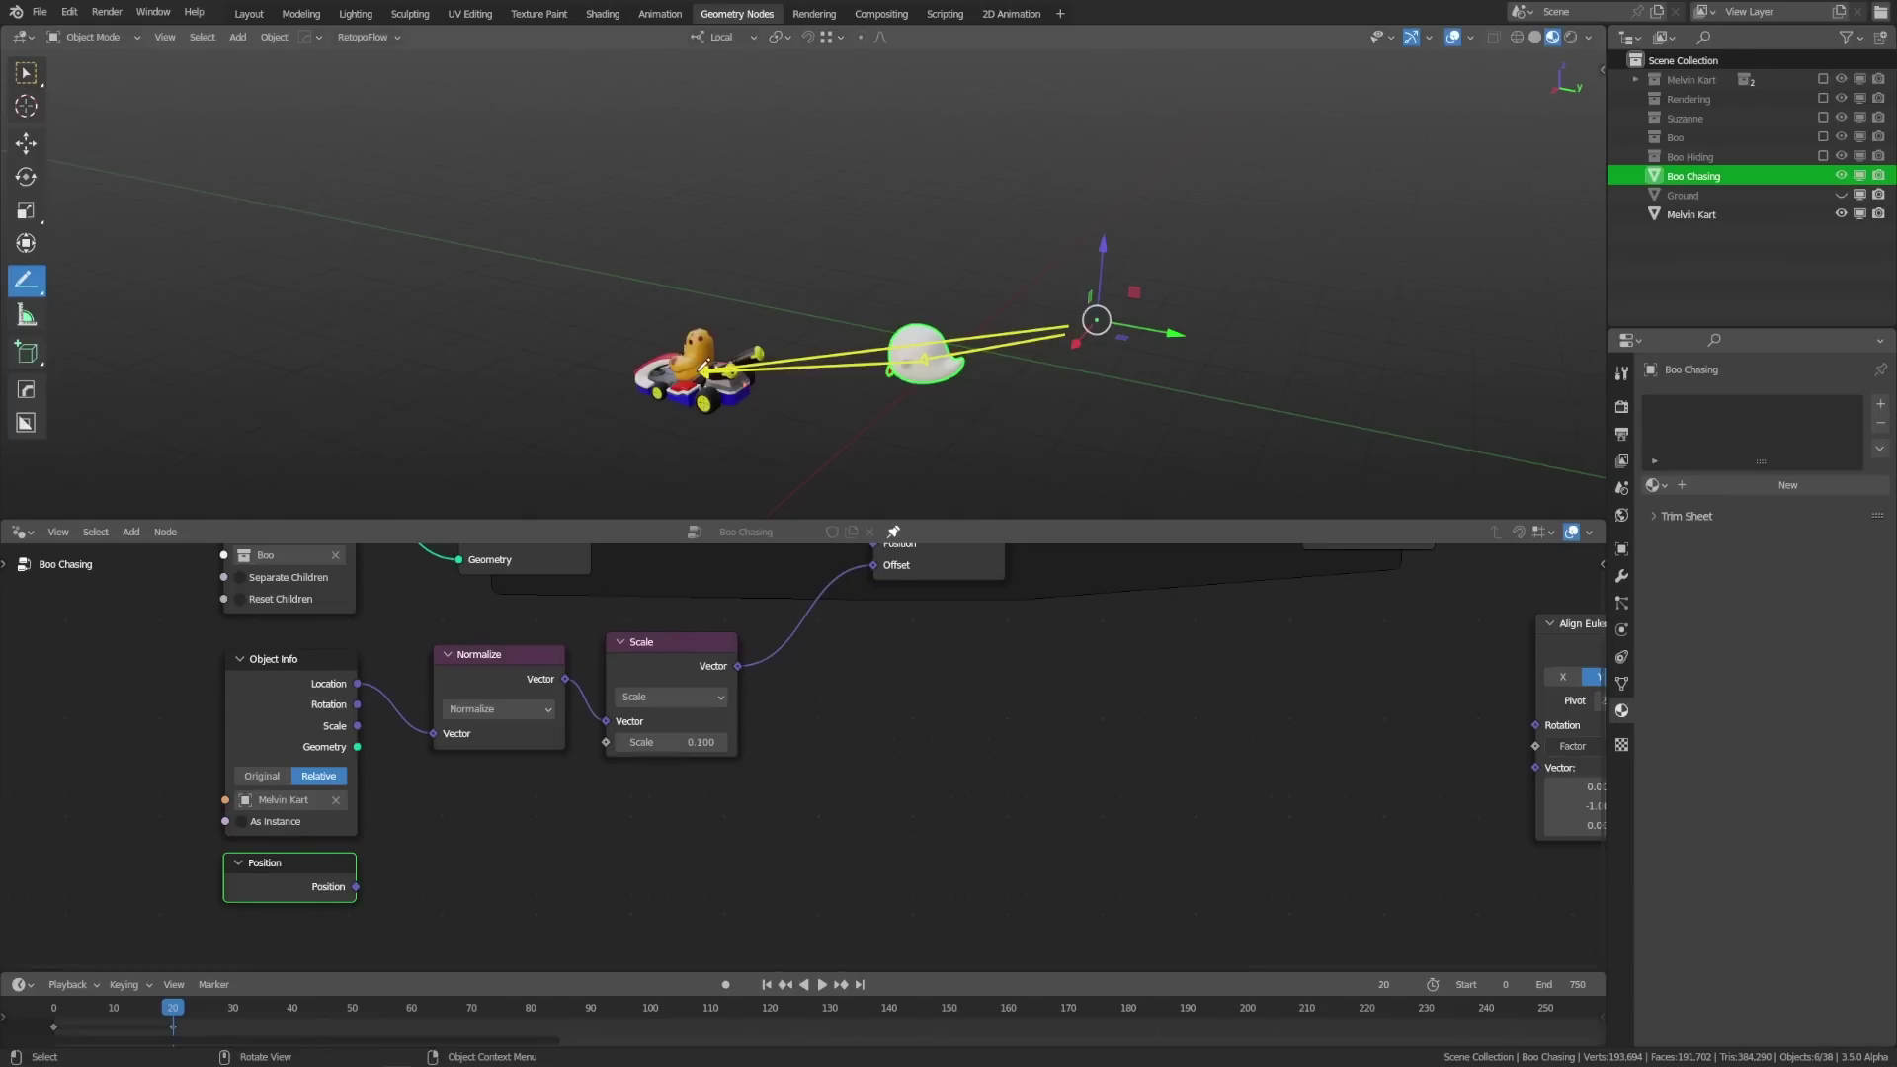
left_click_drag(707, 372, 556, 400)
key("ctrl+z")
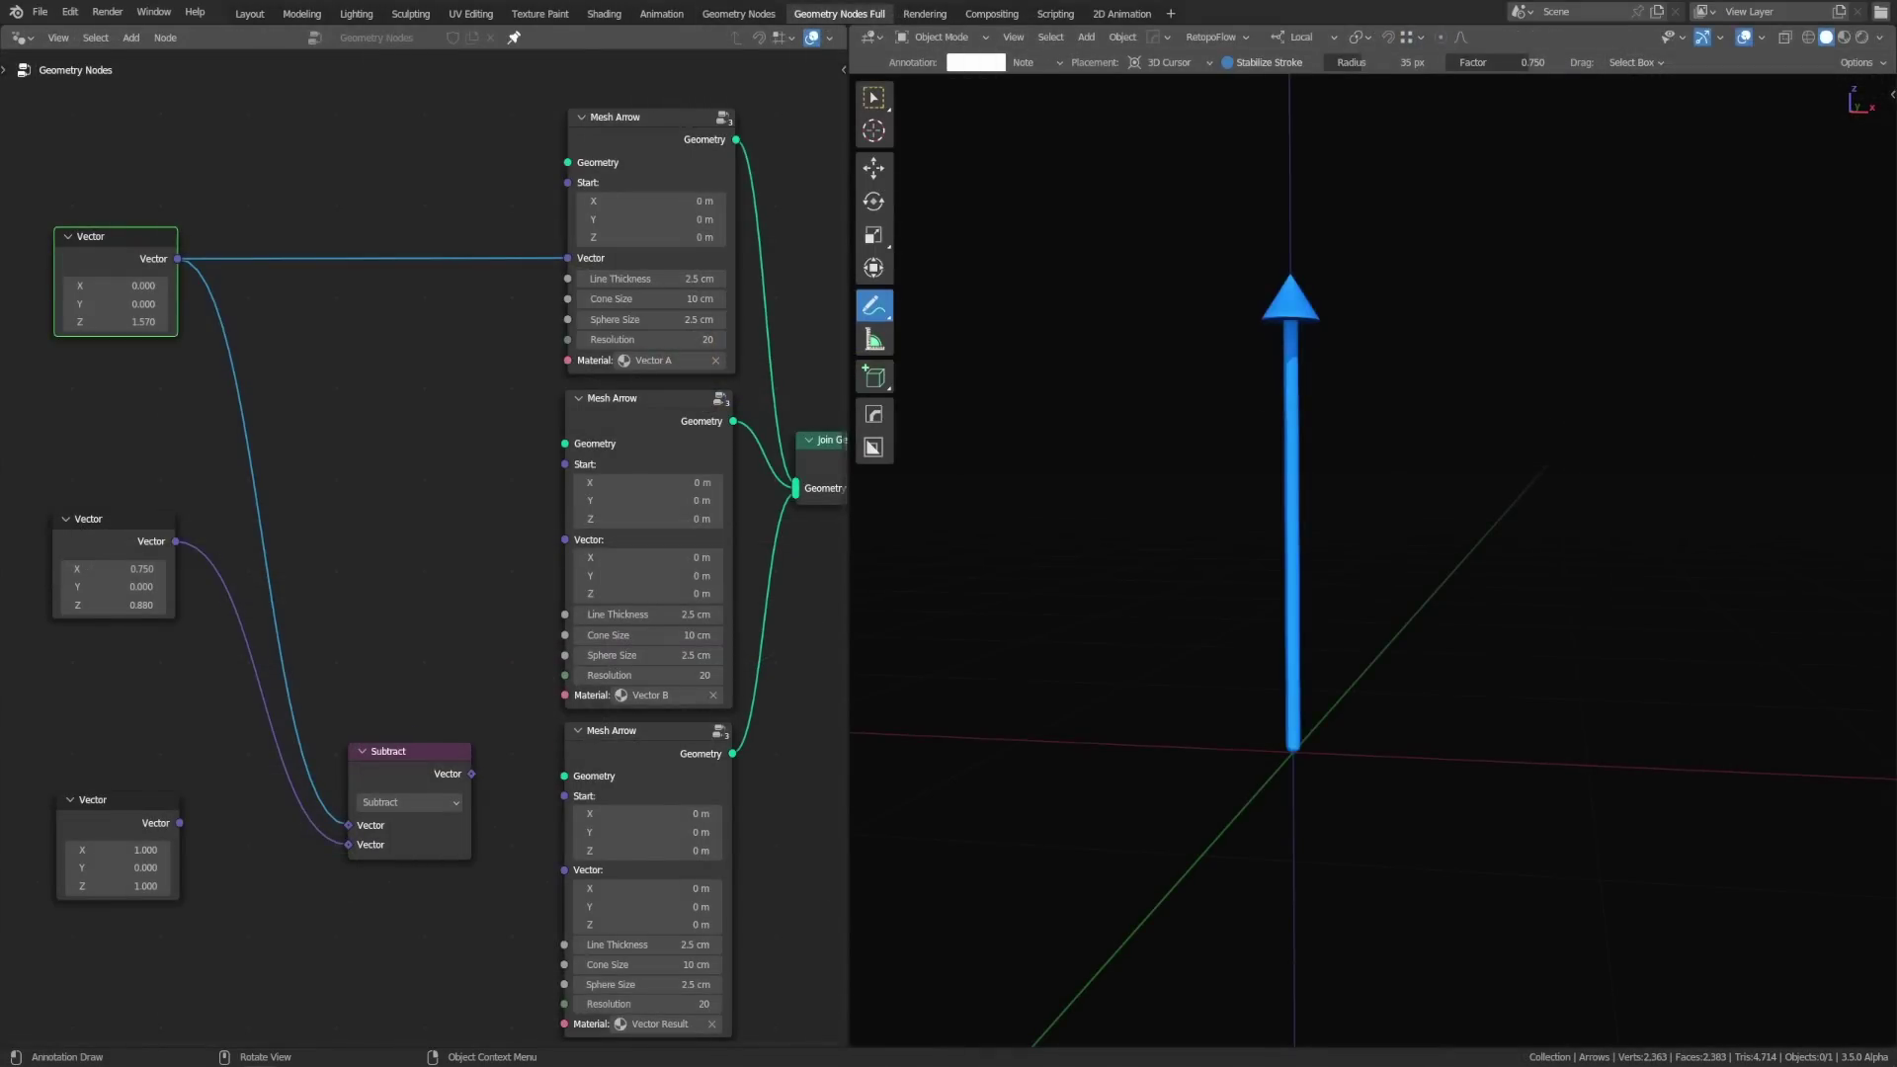
Step: In the arrow demo, link the second Vector to the Vector B arrow and the result arrow's Start, and Subtract to the result arrow's Vector
left_click_drag(174, 542, 568, 544)
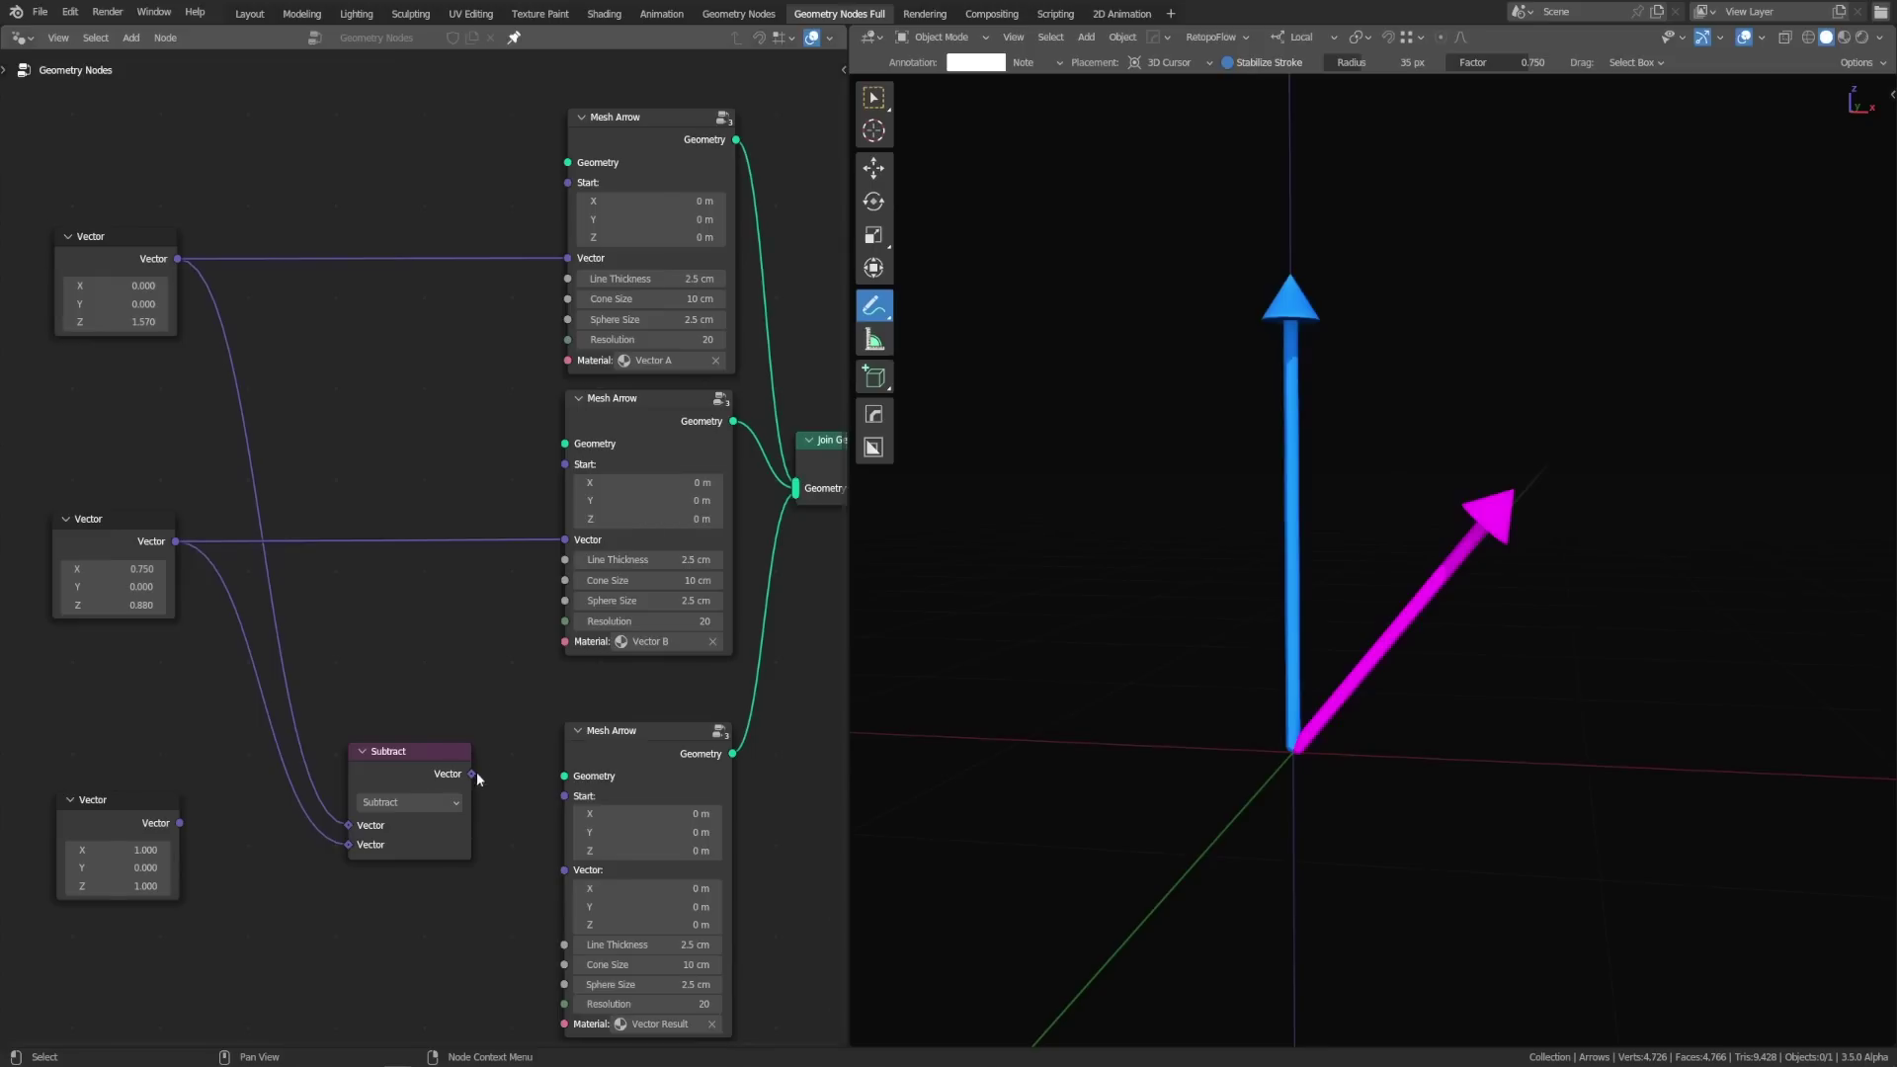
left_click_drag(473, 774, 564, 869)
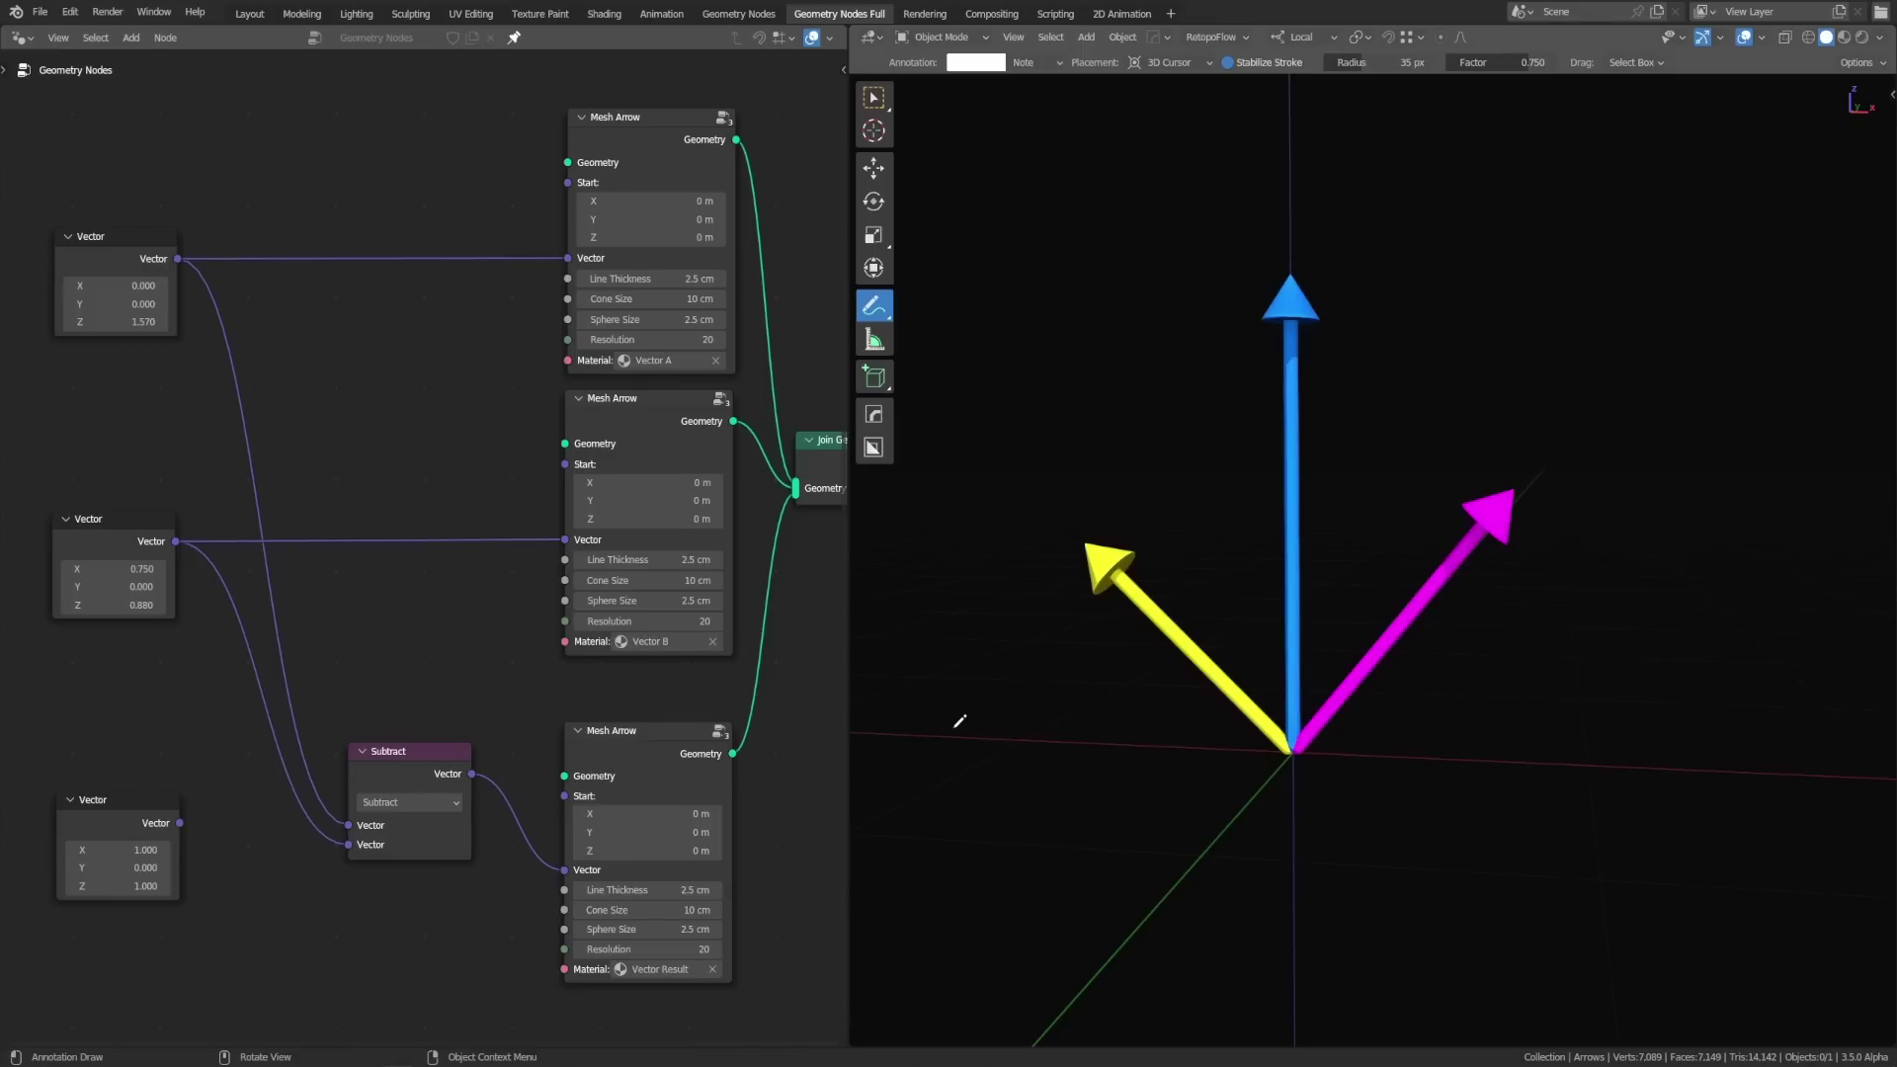
left_click_drag(177, 541, 567, 796)
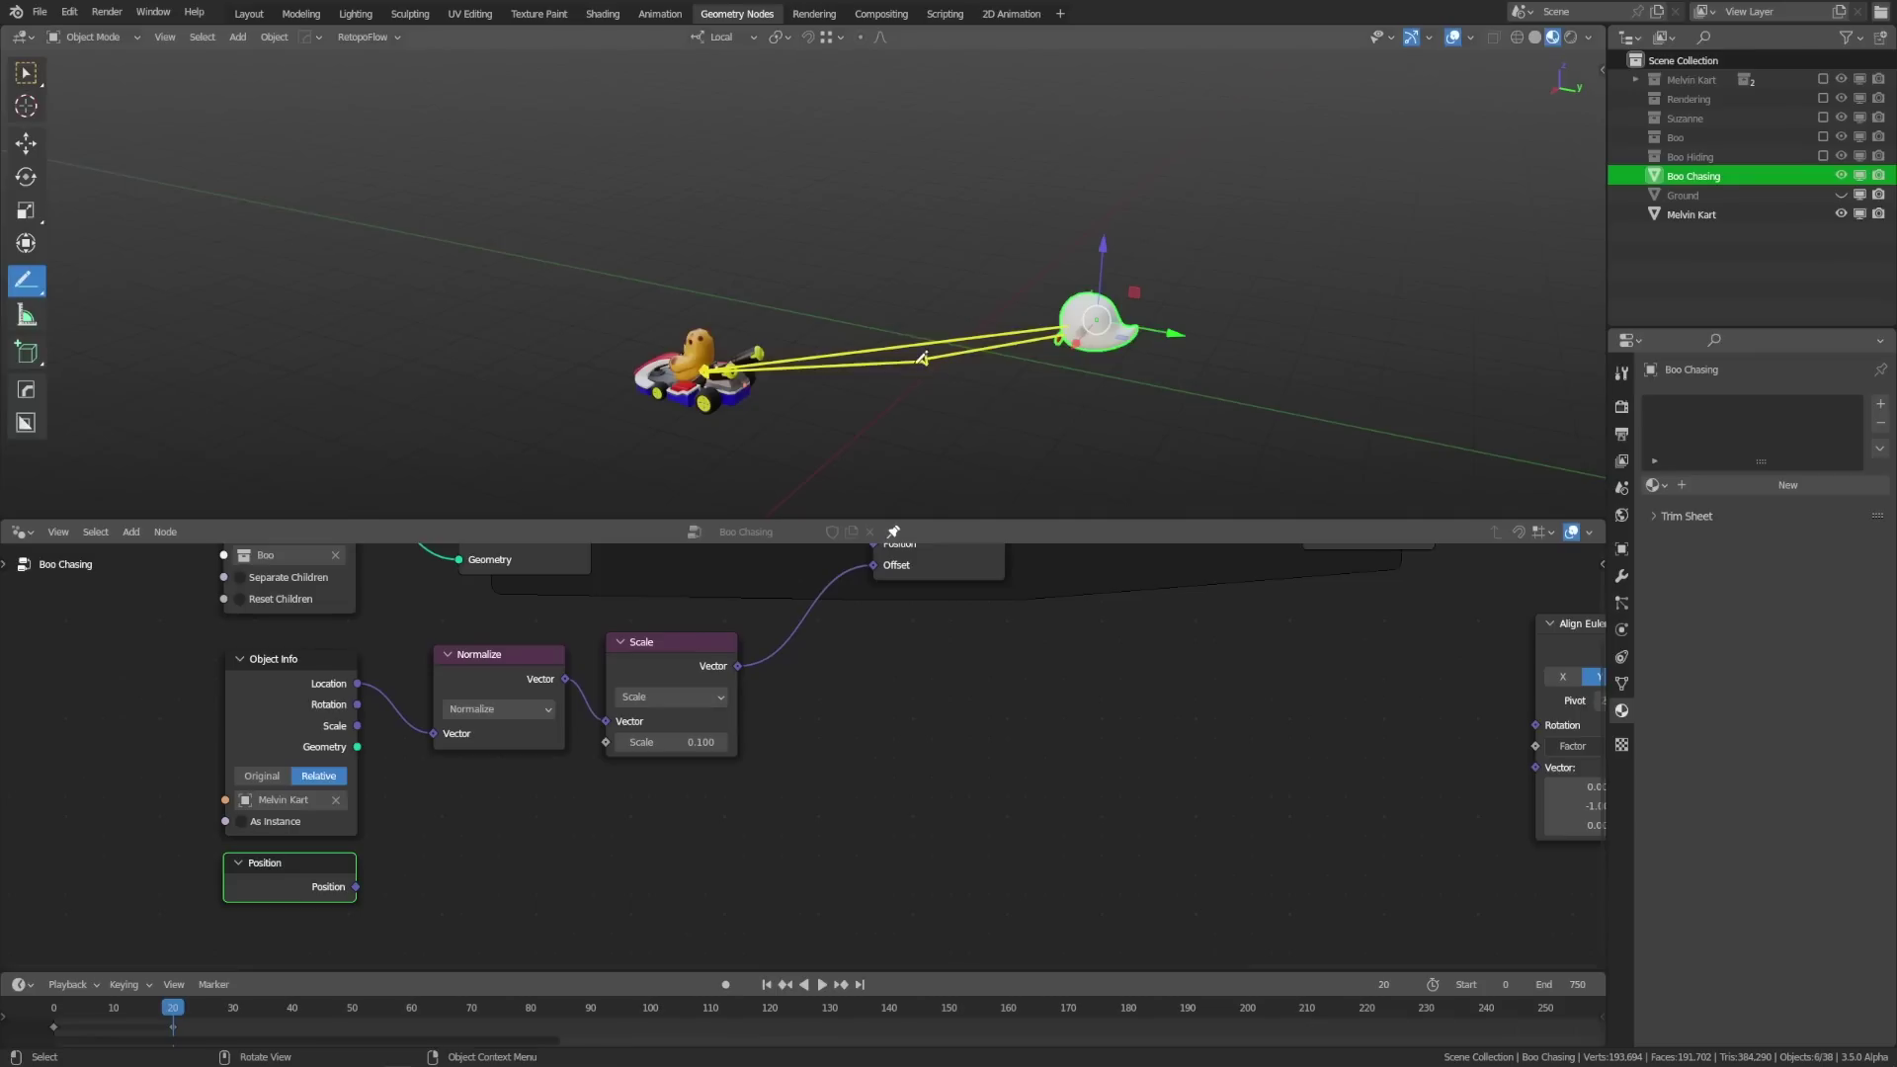
Step: In the Boo Chasing tree, insert a Subtract node that takes the kart's Location minus Position and feeds Normalize
middle_click_drag(470, 817, 603, 809)
left_click_drag(369, 699, 117, 707)
left_click_drag(429, 887, 188, 904)
left_click_drag(240, 693, 443, 862)
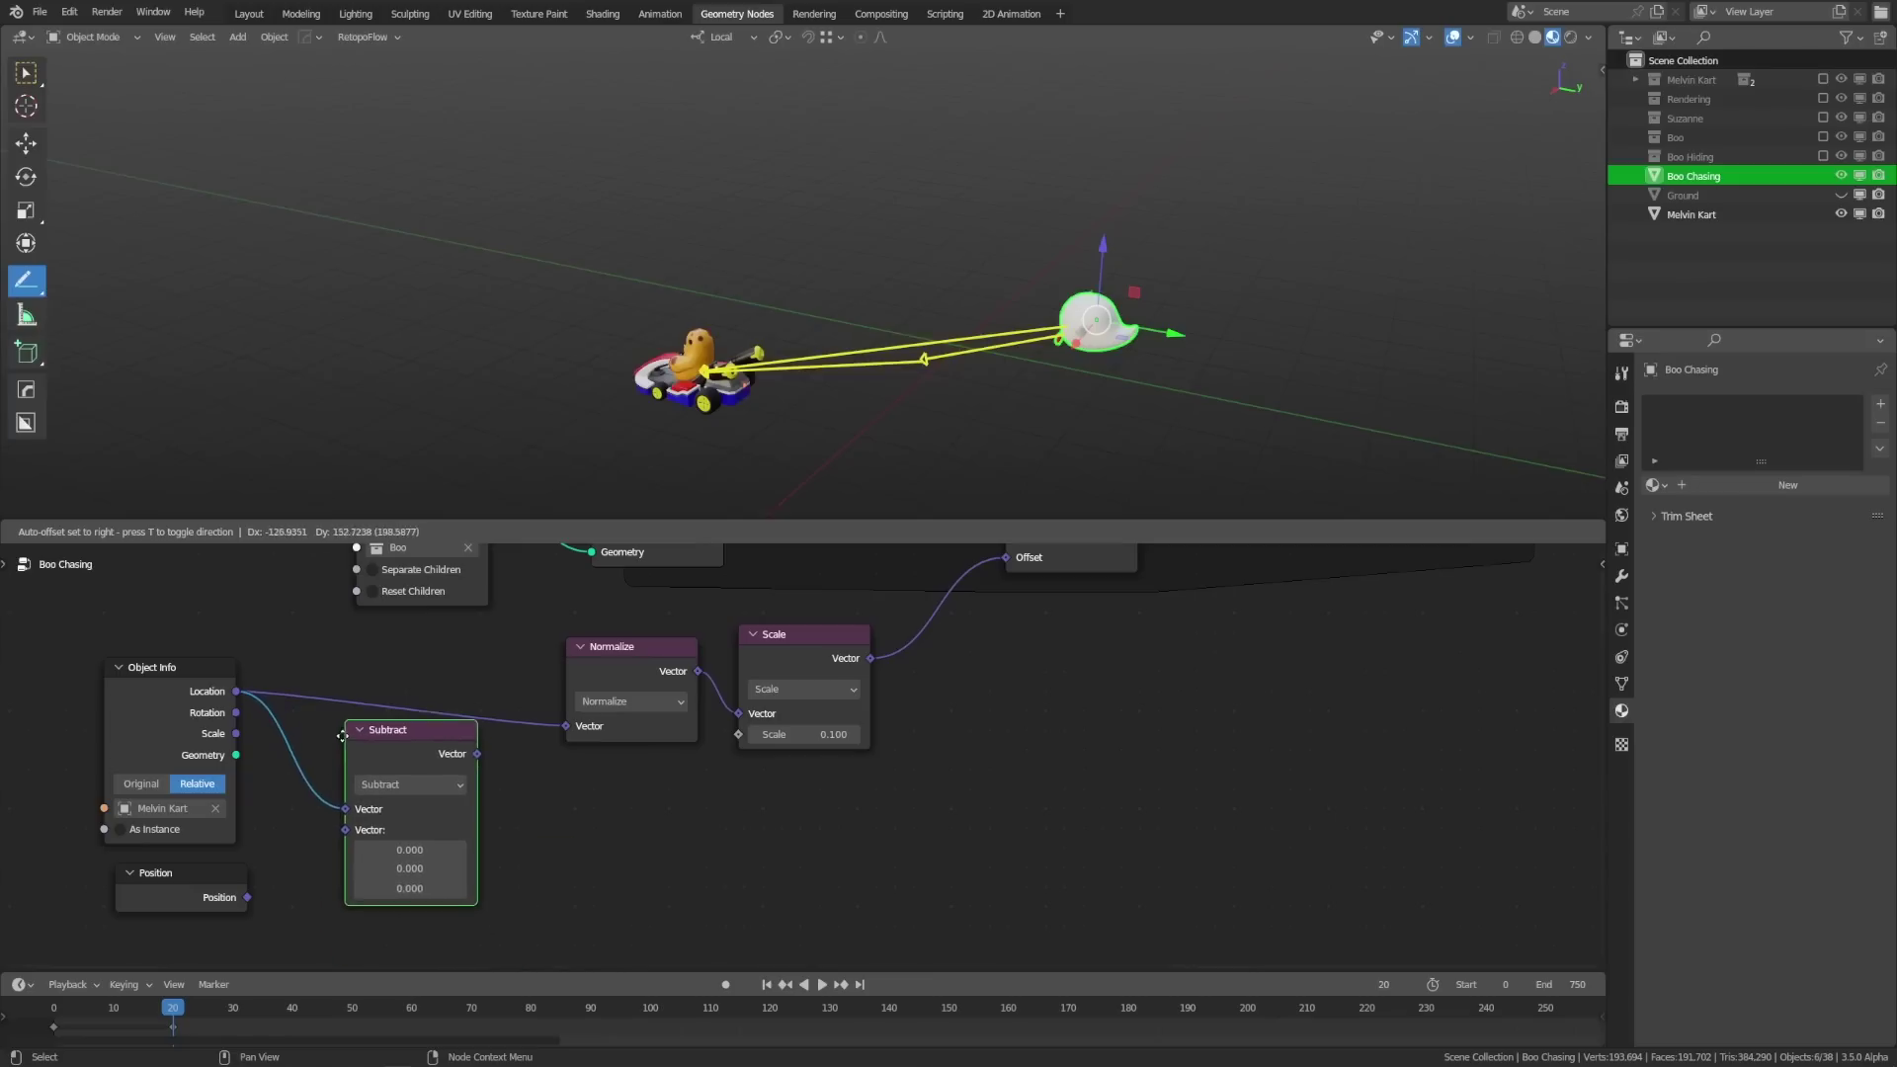
left_click(340, 738)
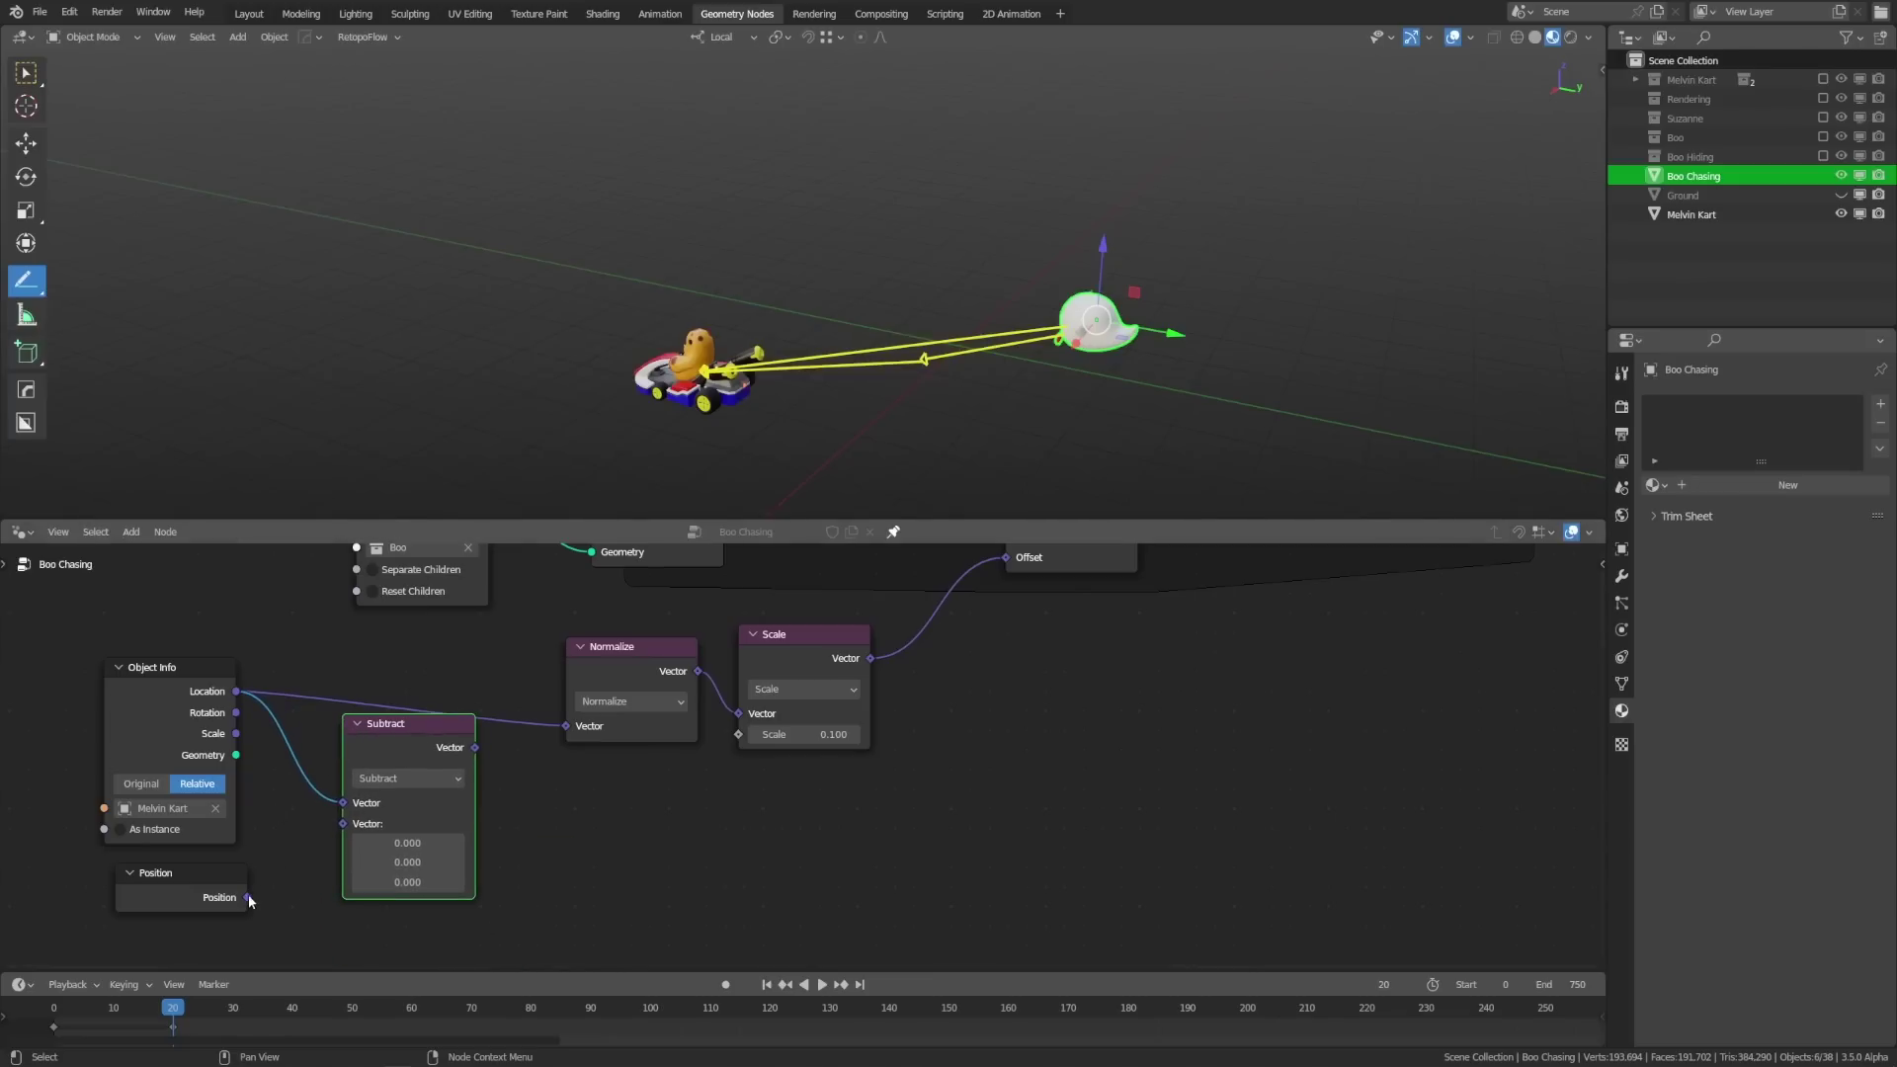
left_click_drag(248, 898, 343, 824)
left_click_drag(477, 748, 566, 727)
left_click_drag(418, 745, 436, 710)
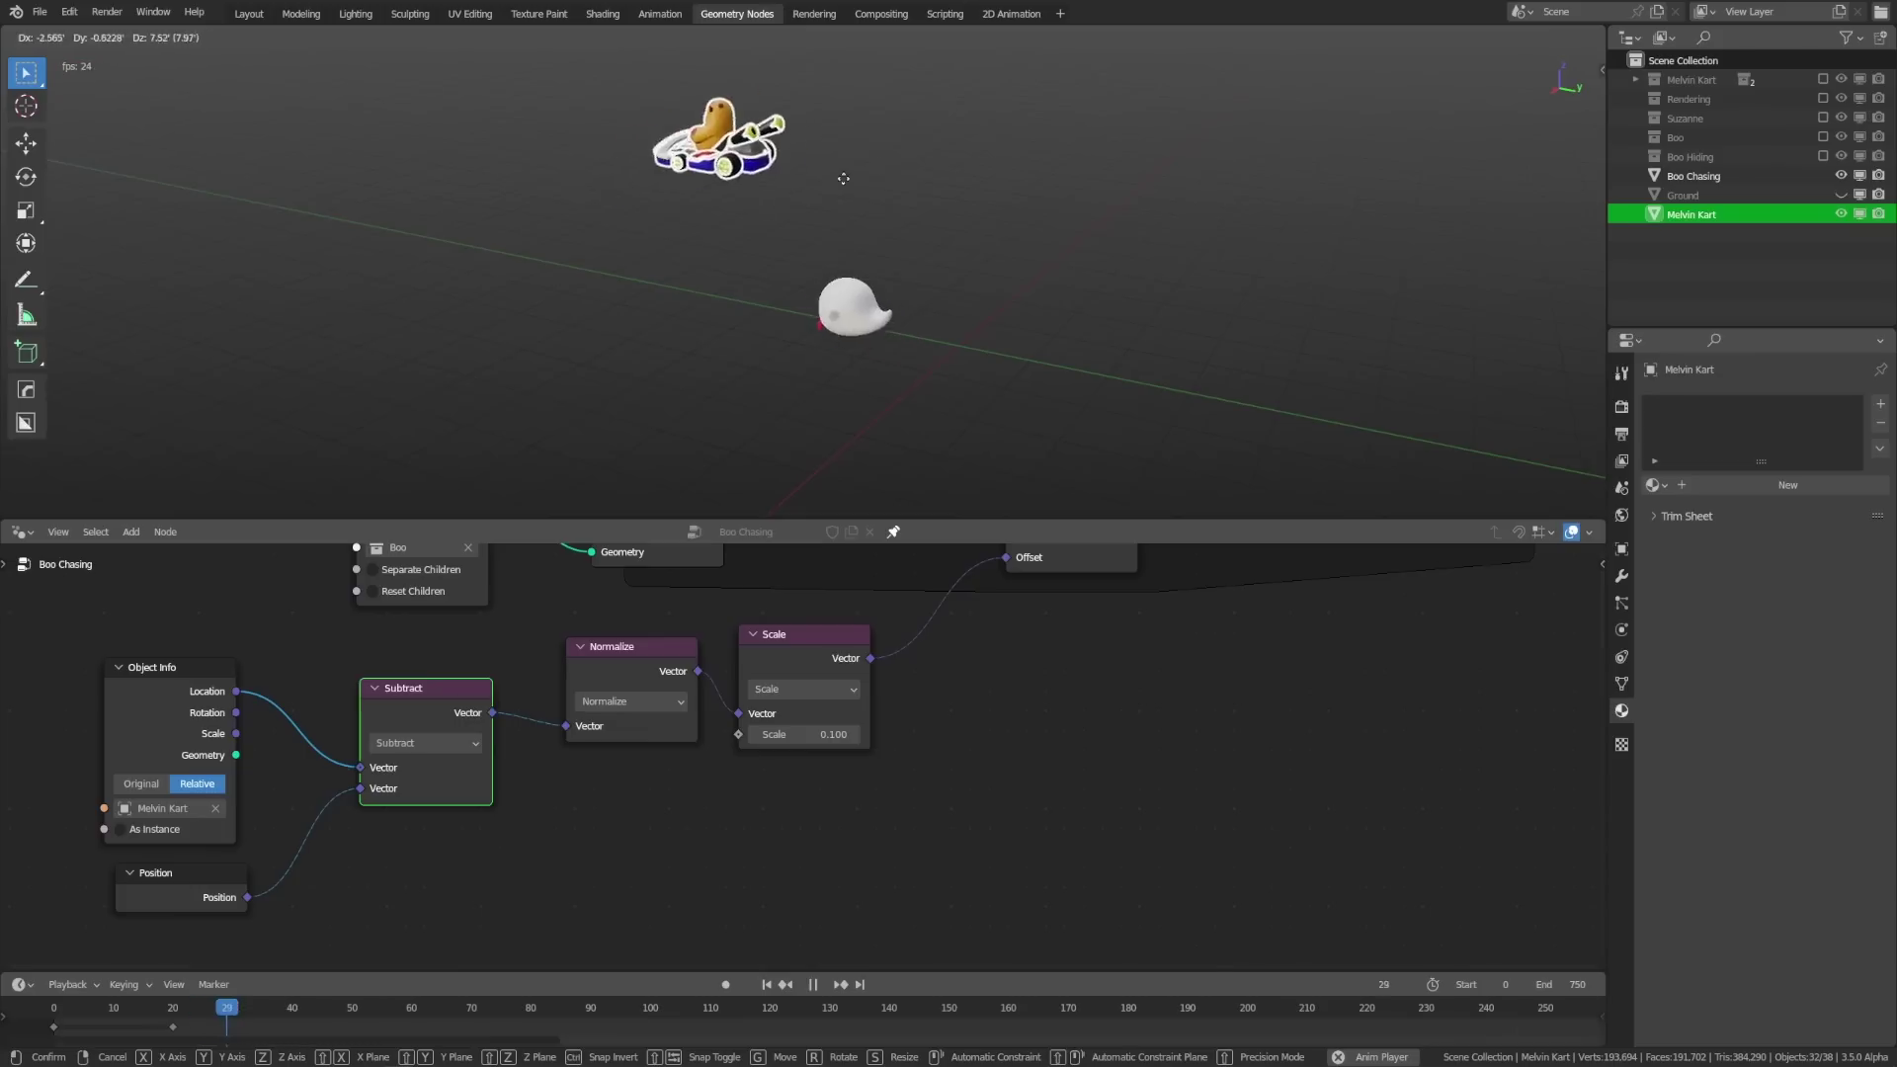
Step: Move the kart around while the simulation plays to test the subtracted direction, then return to the first frame
left_click(1136, 165)
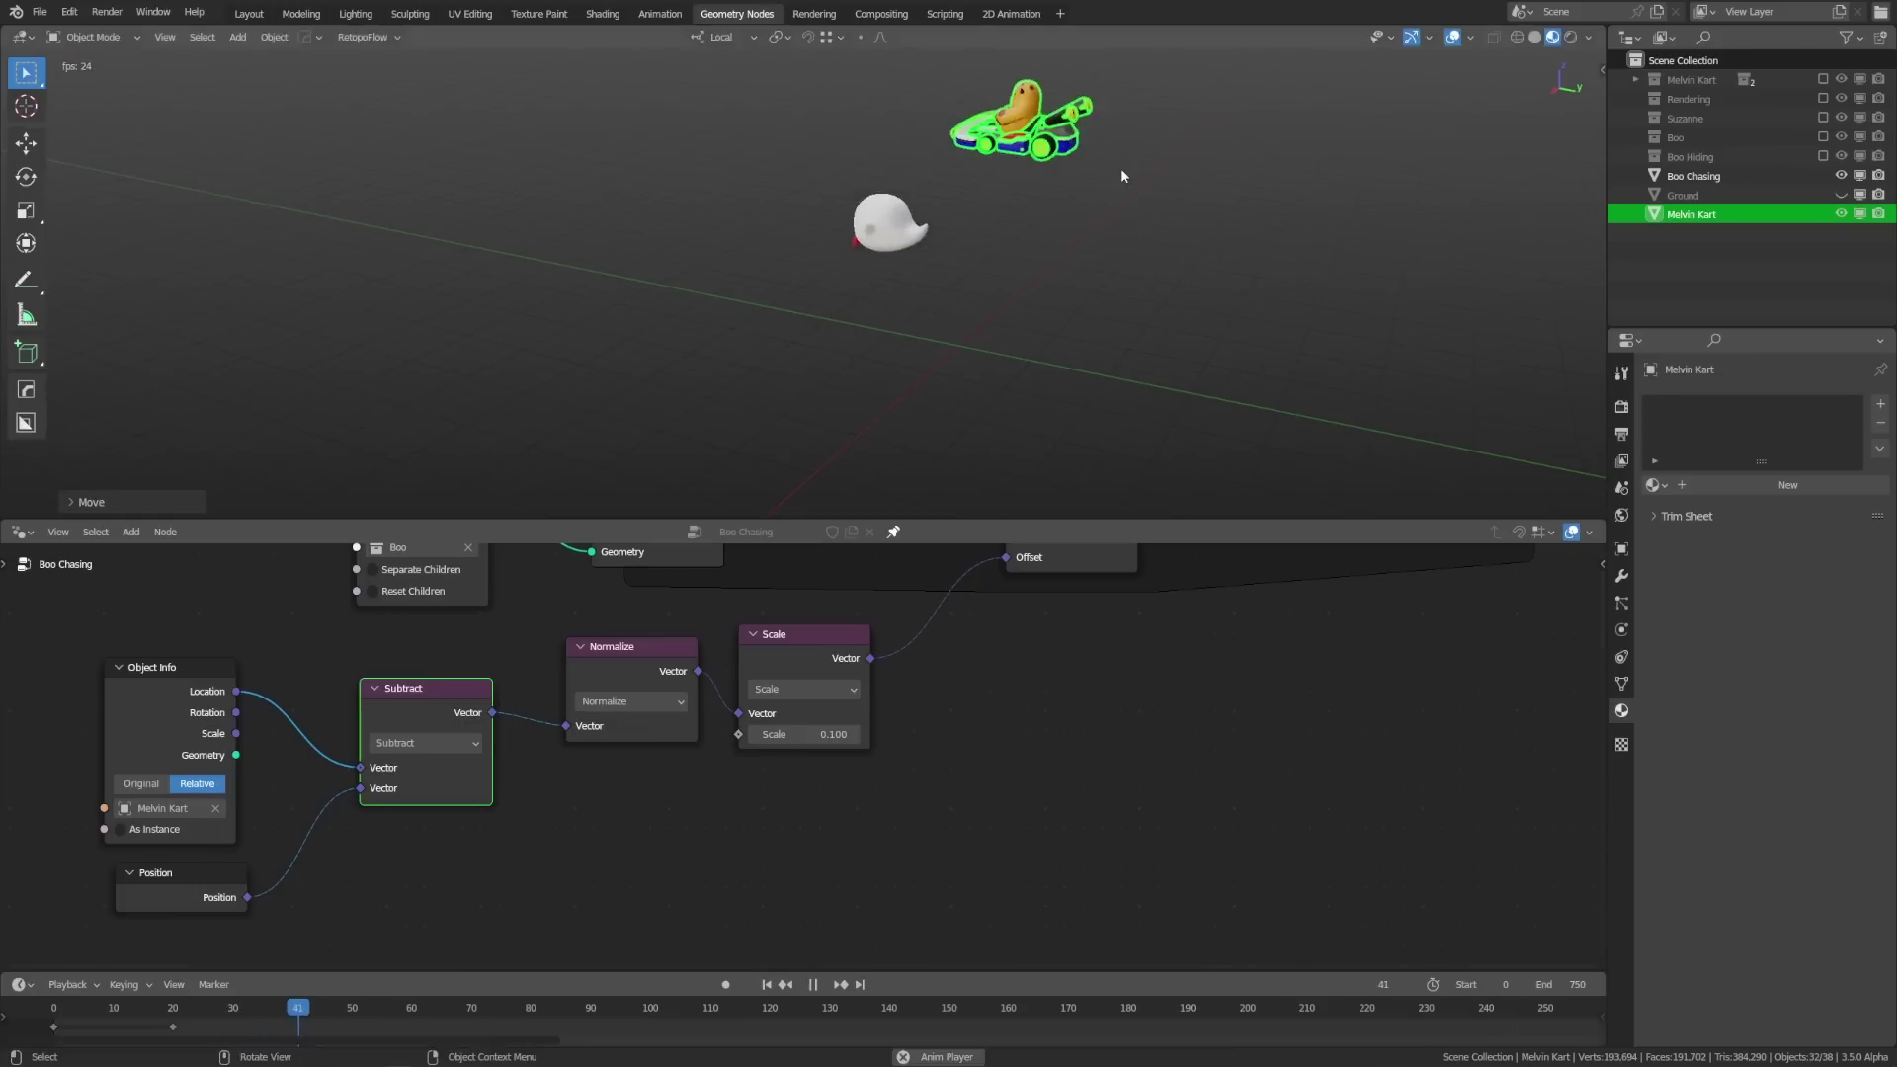
key("g")
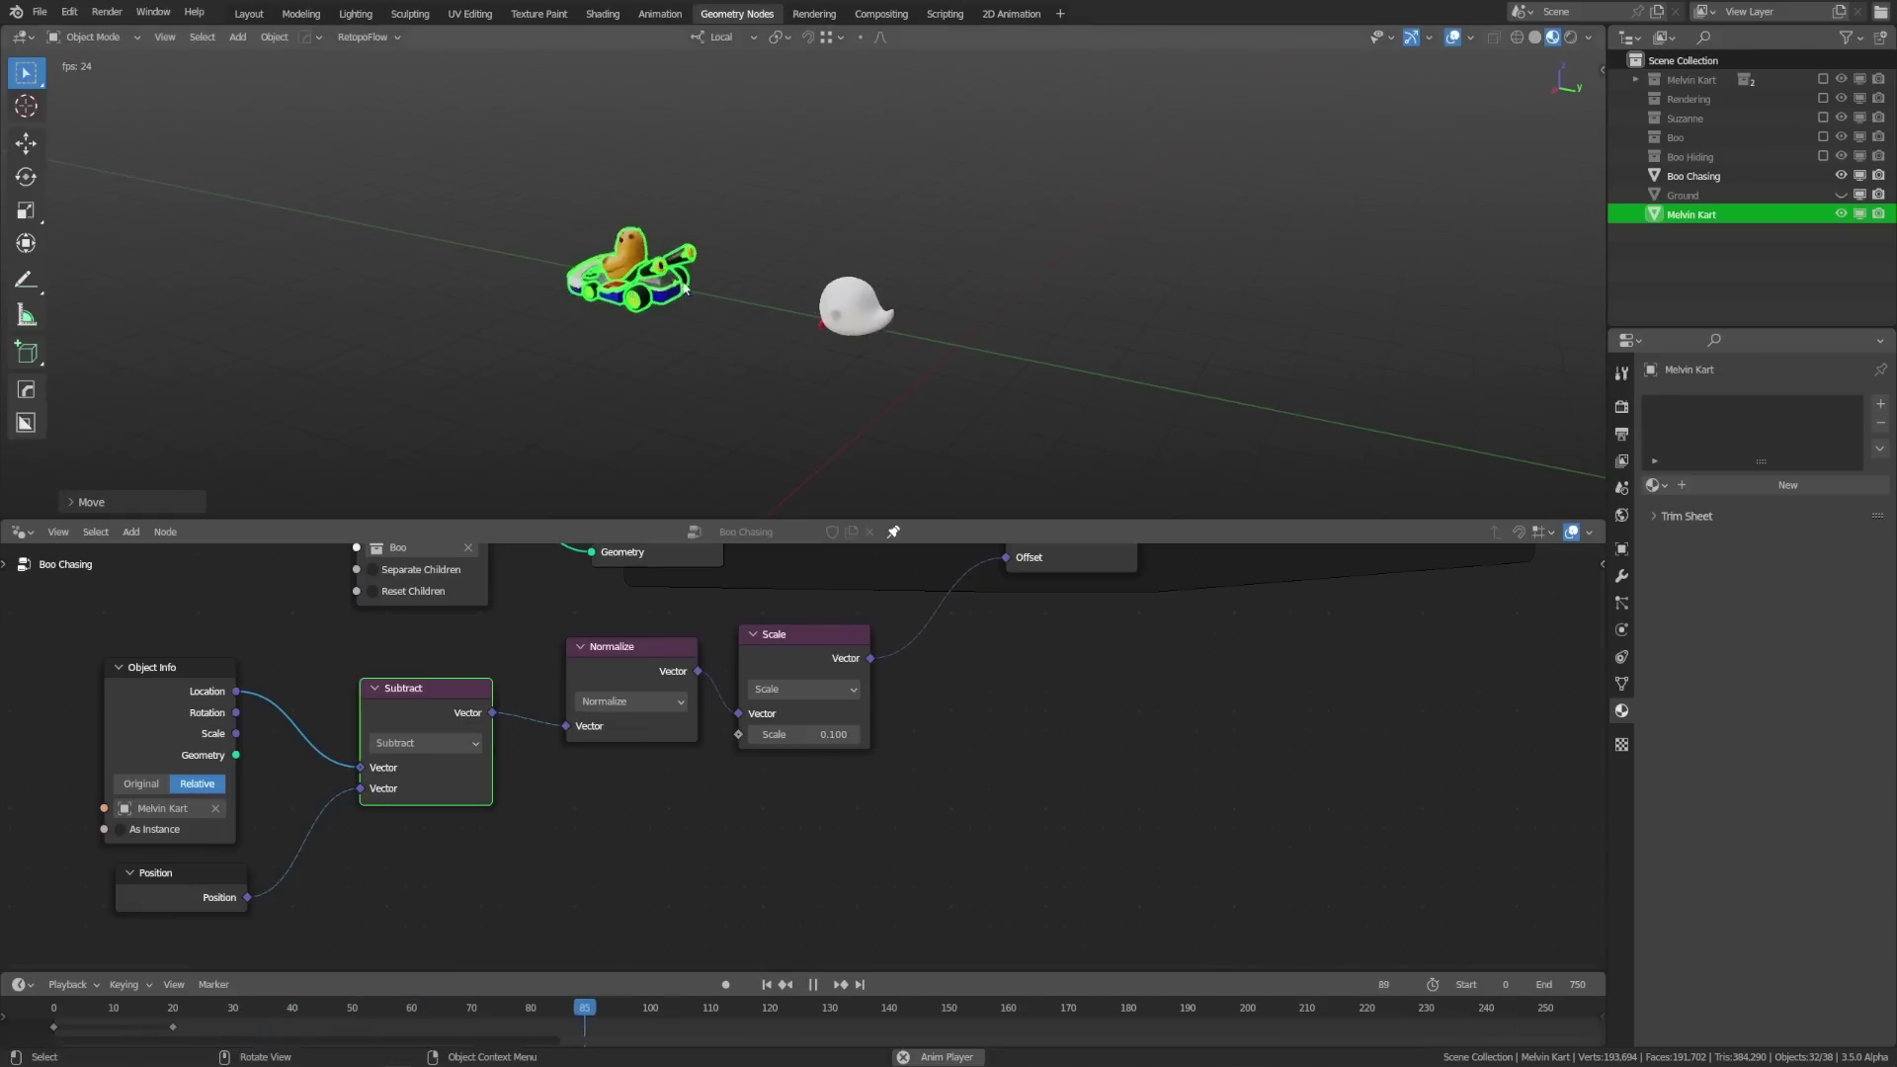
left_click(389, 252)
key("Escape")
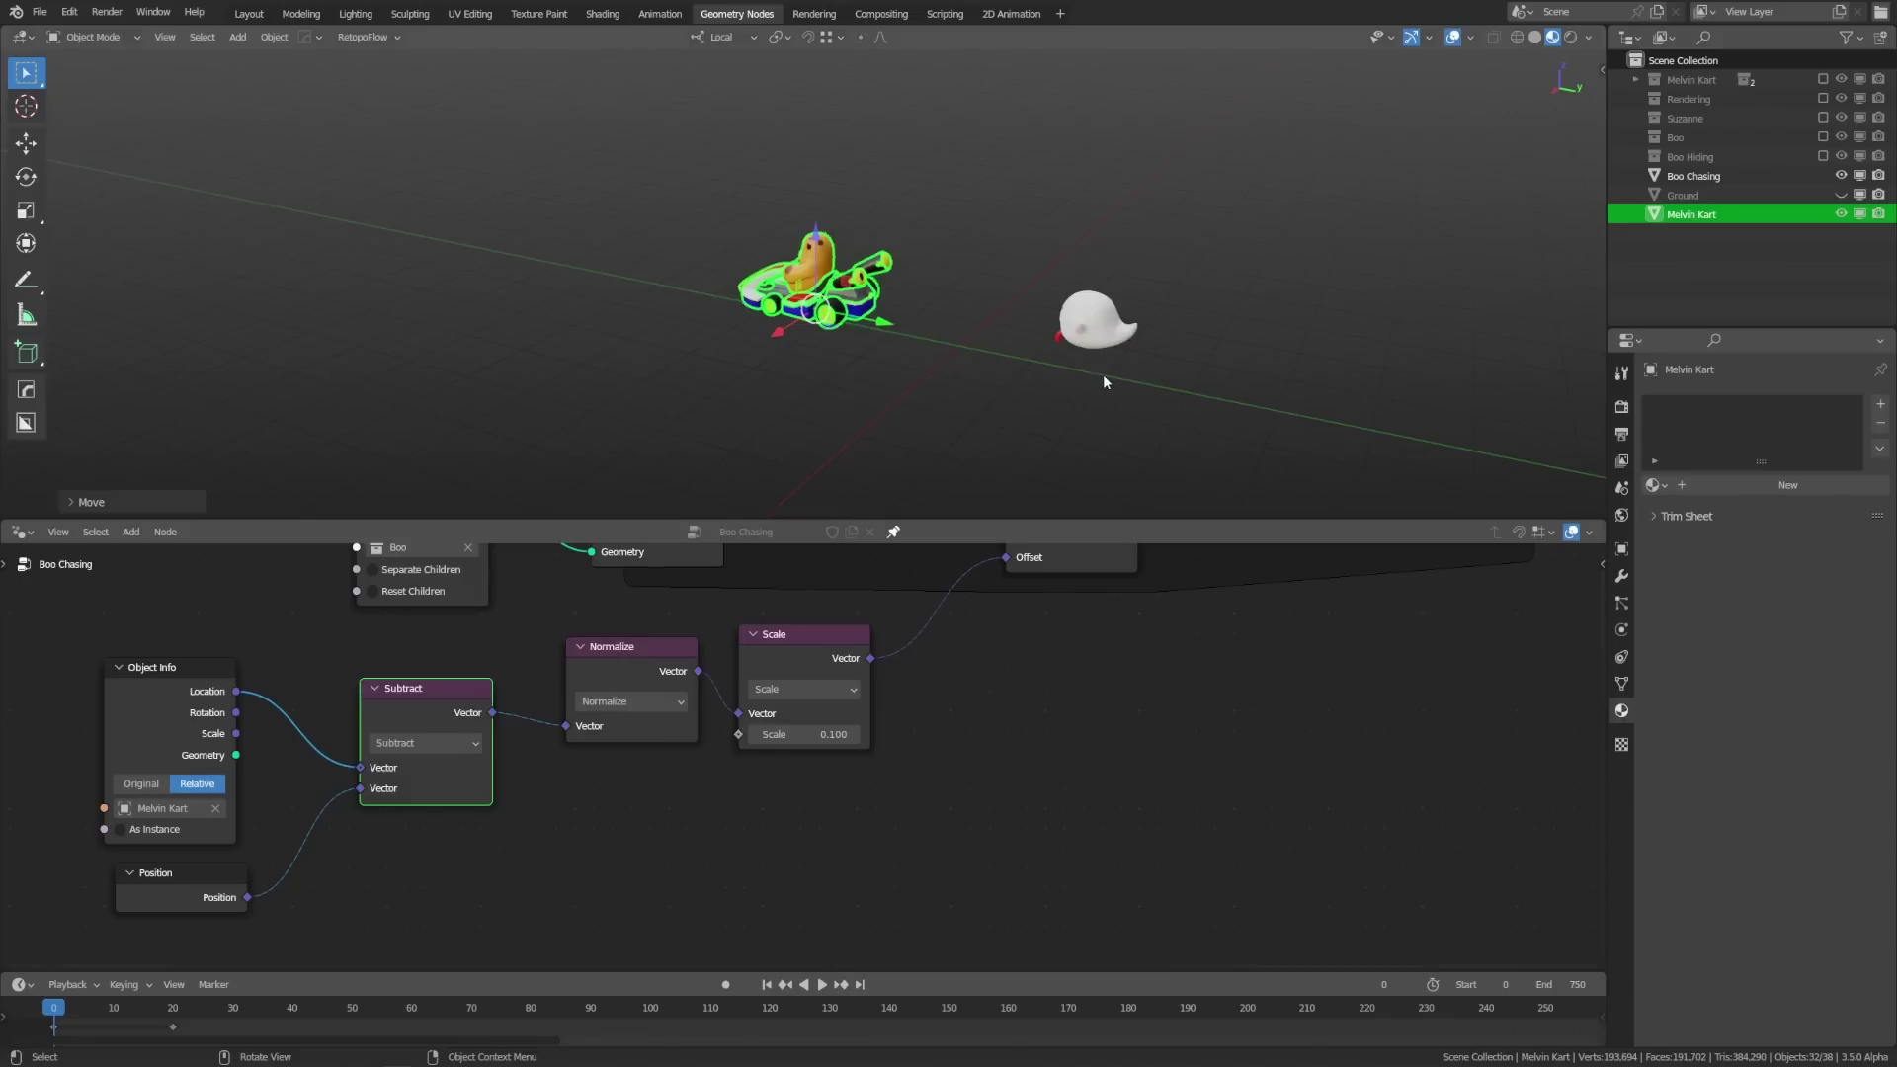
Step: Move the Align Euler to Vector and Rotate Instances nodes closer to the Simulation Output node
scroll(1125, 869, "down", 1)
middle_click_drag(1136, 666, 741, 734)
scroll(891, 713, "up", 1)
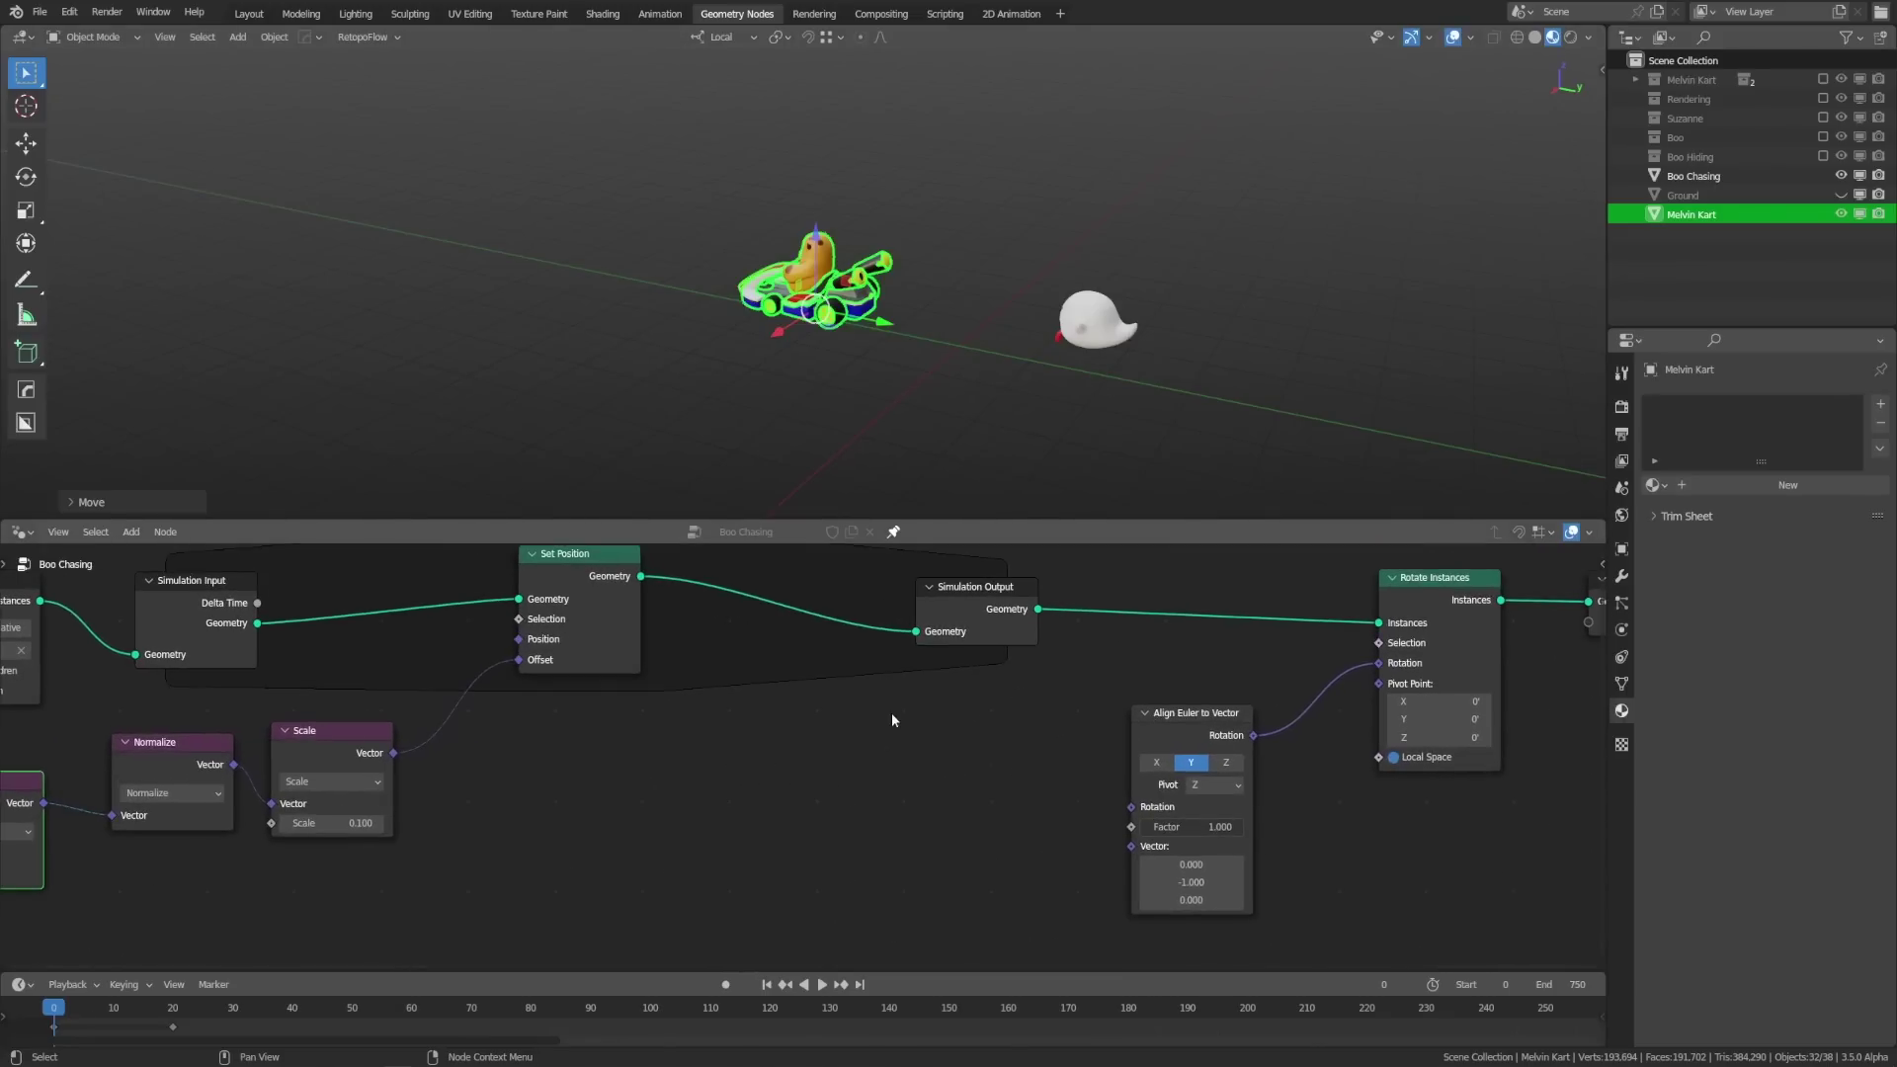
left_click_drag(1189, 727, 1087, 737)
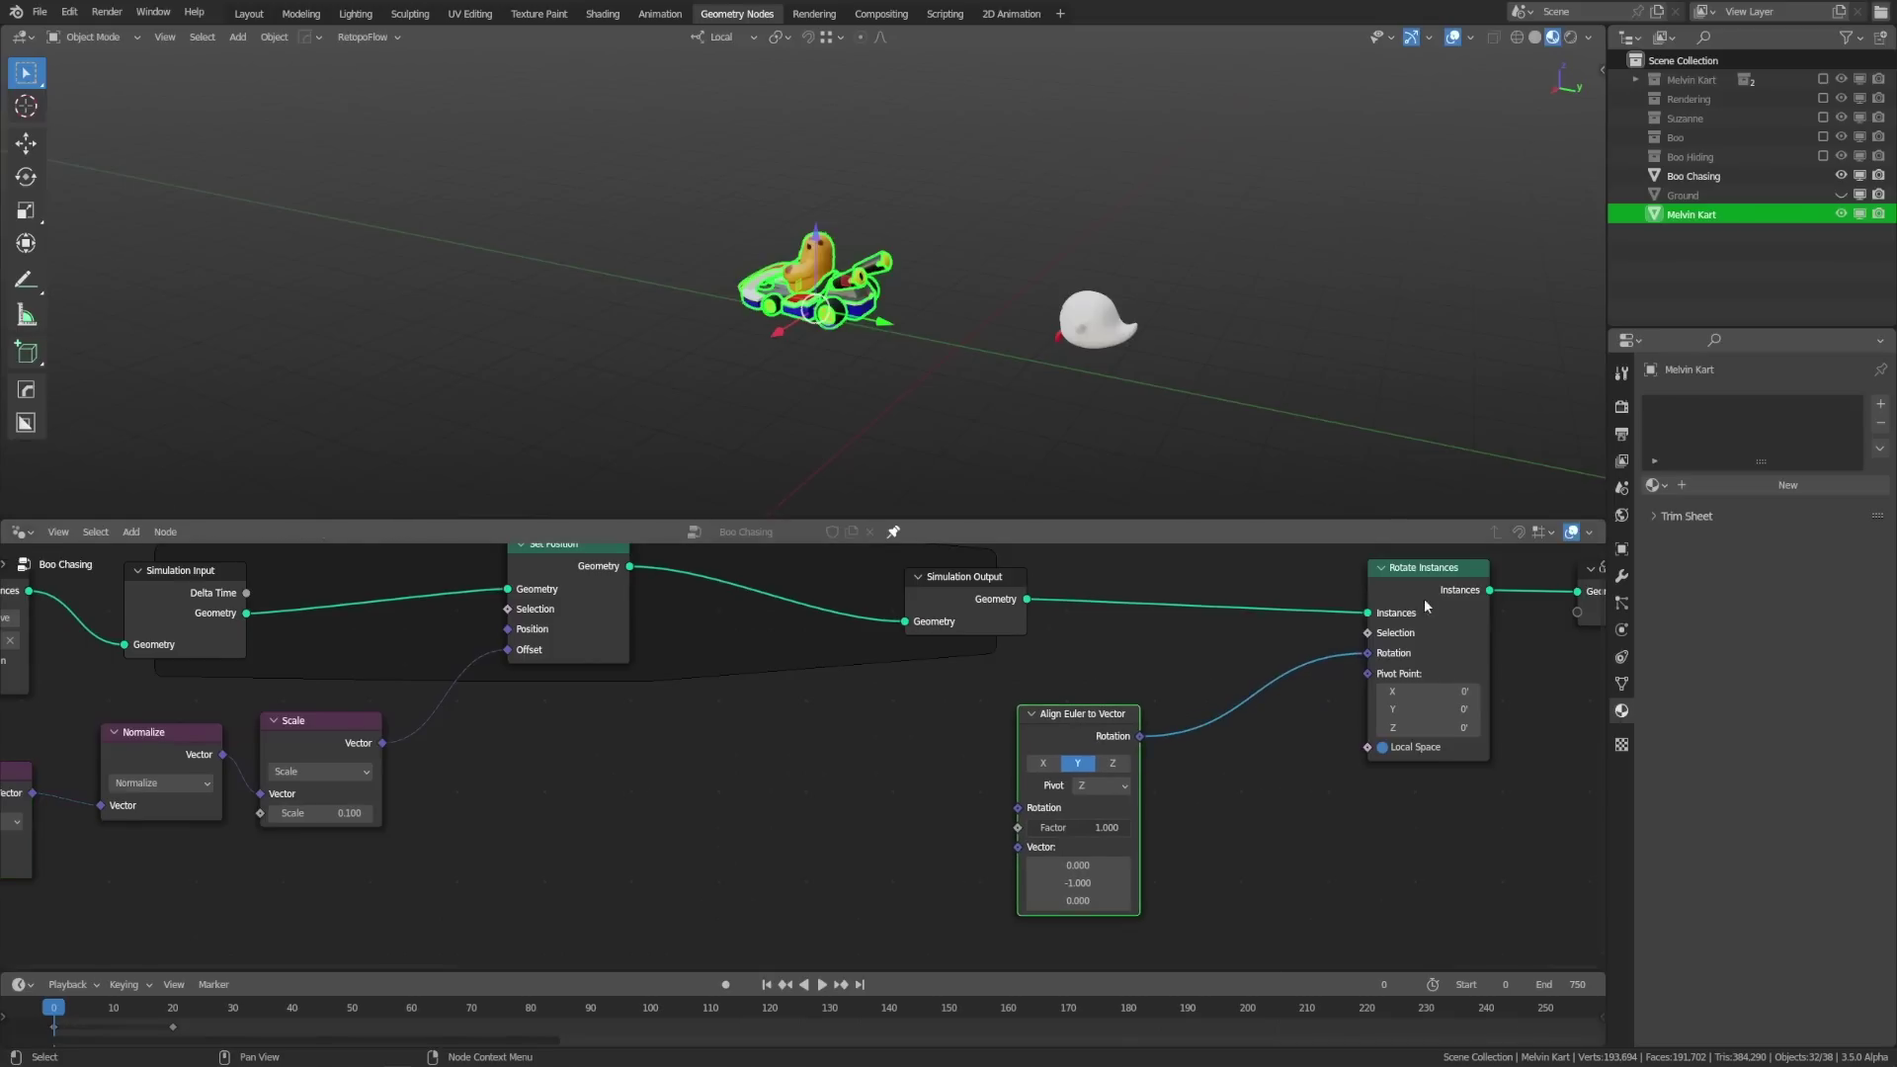
left_click_drag(1425, 607, 1357, 592)
Step: Link the Subtract node's output to the Vector input of Align Euler to Vector
middle_click_drag(773, 761, 969, 730)
scroll(970, 729, "down", 1)
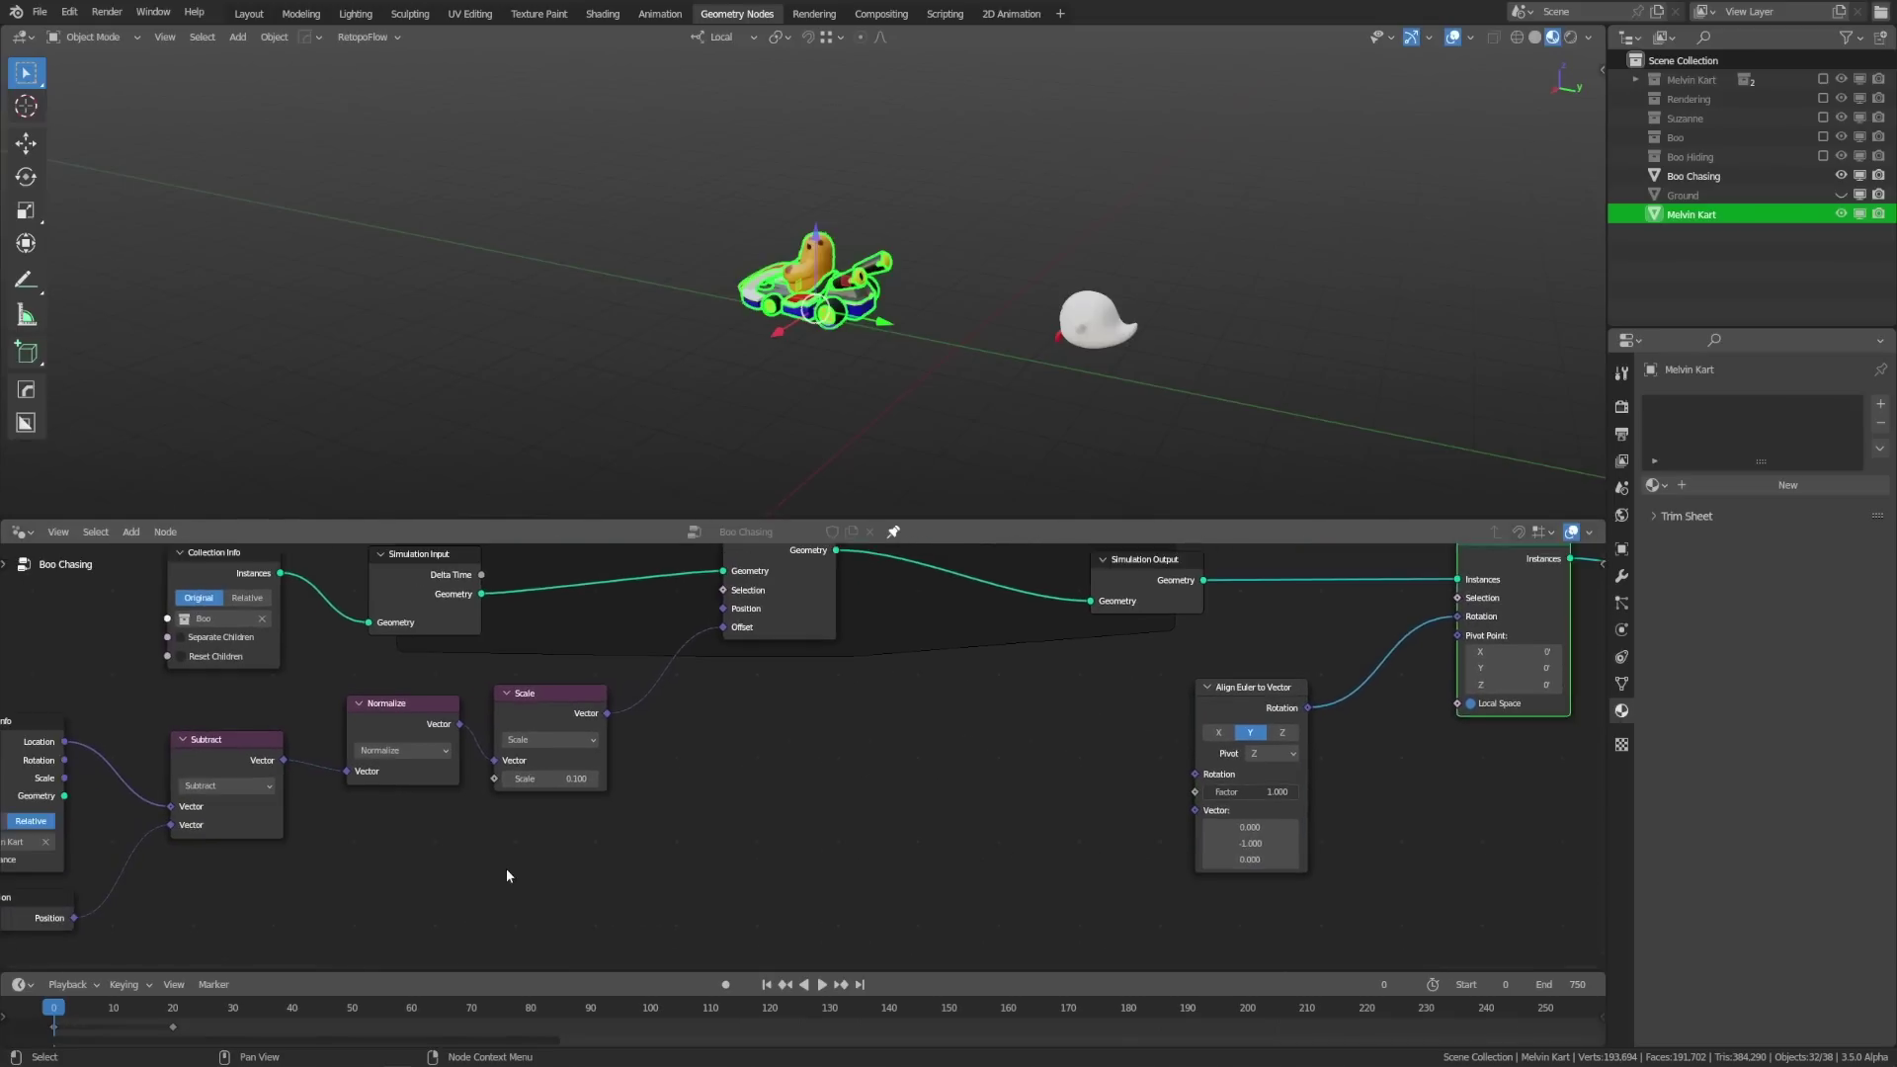
middle_click_drag(507, 876, 547, 855)
scroll(564, 844, "up", 1)
left_click_drag(282, 738, 1289, 791)
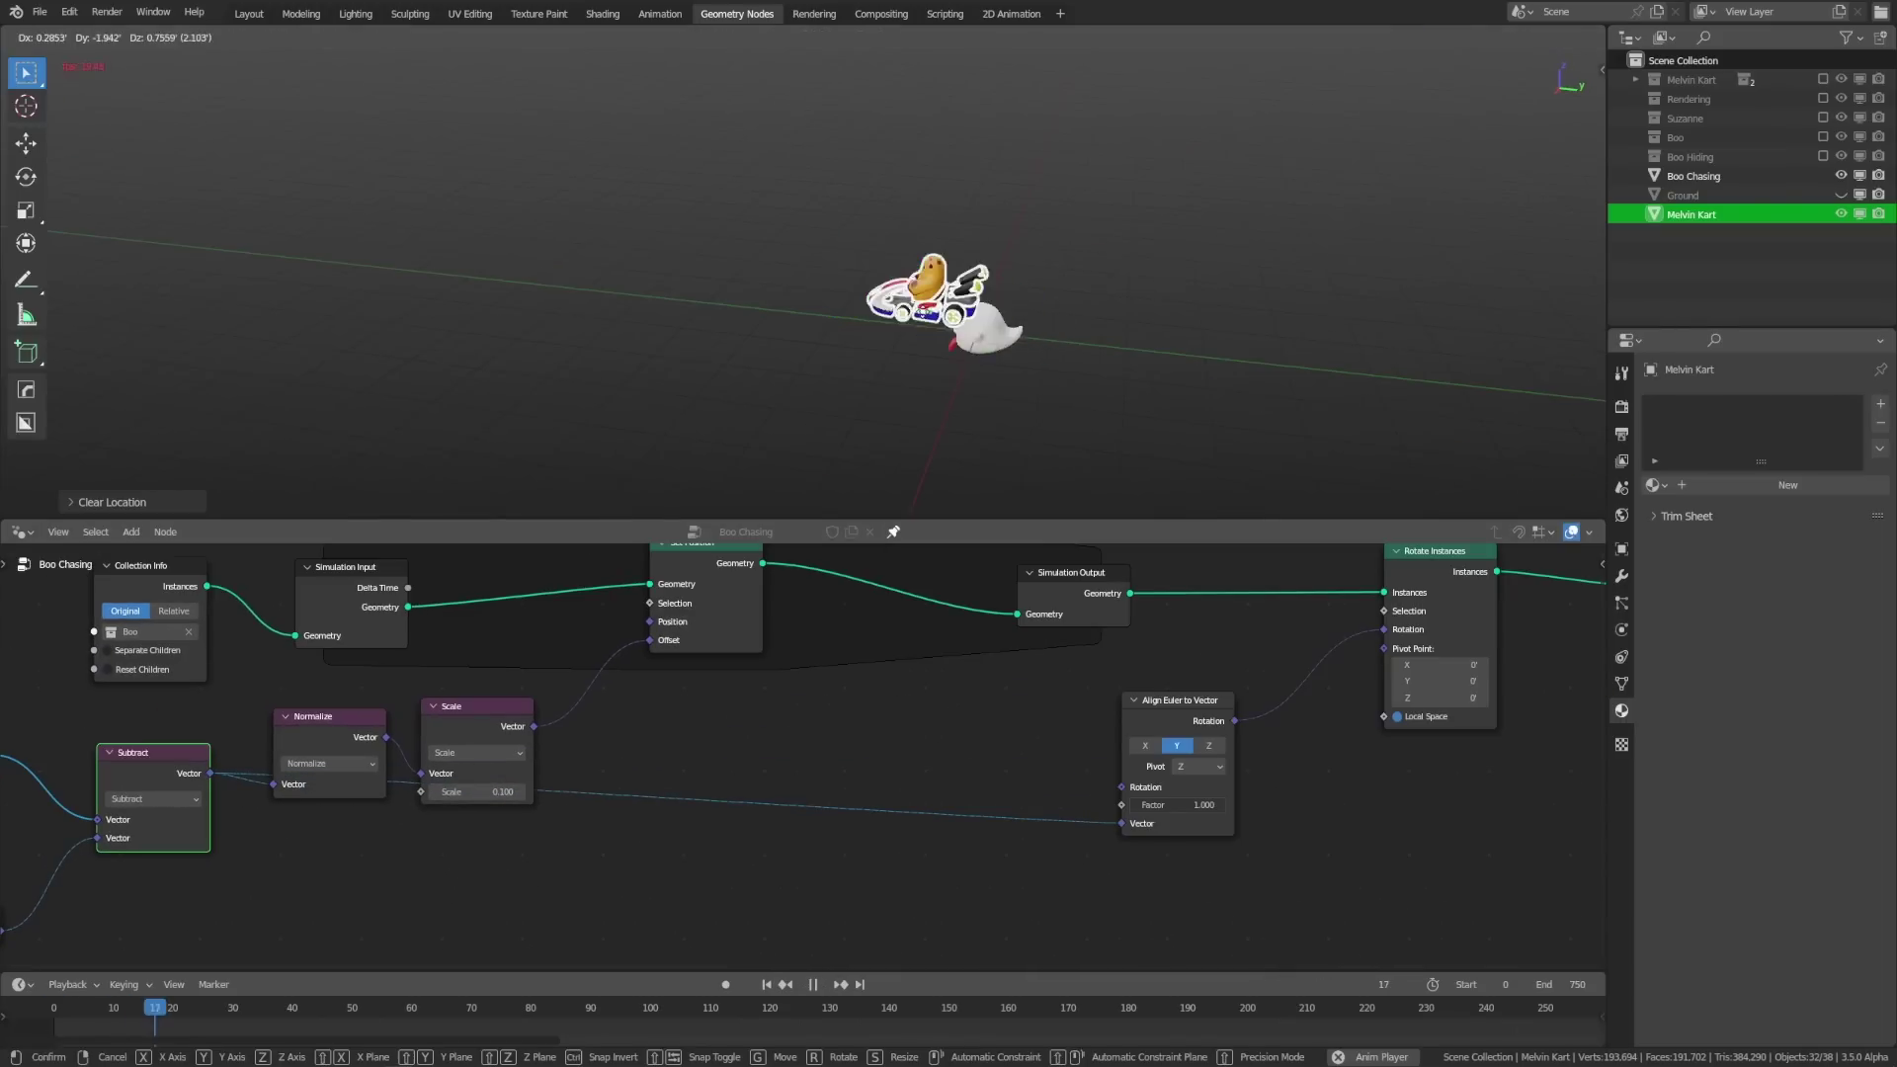
Step: Move the kart to several places during playback to check how the ghost turns towards it
left_click(638, 315)
middle_click_drag(638, 314, 681, 386)
key("g")
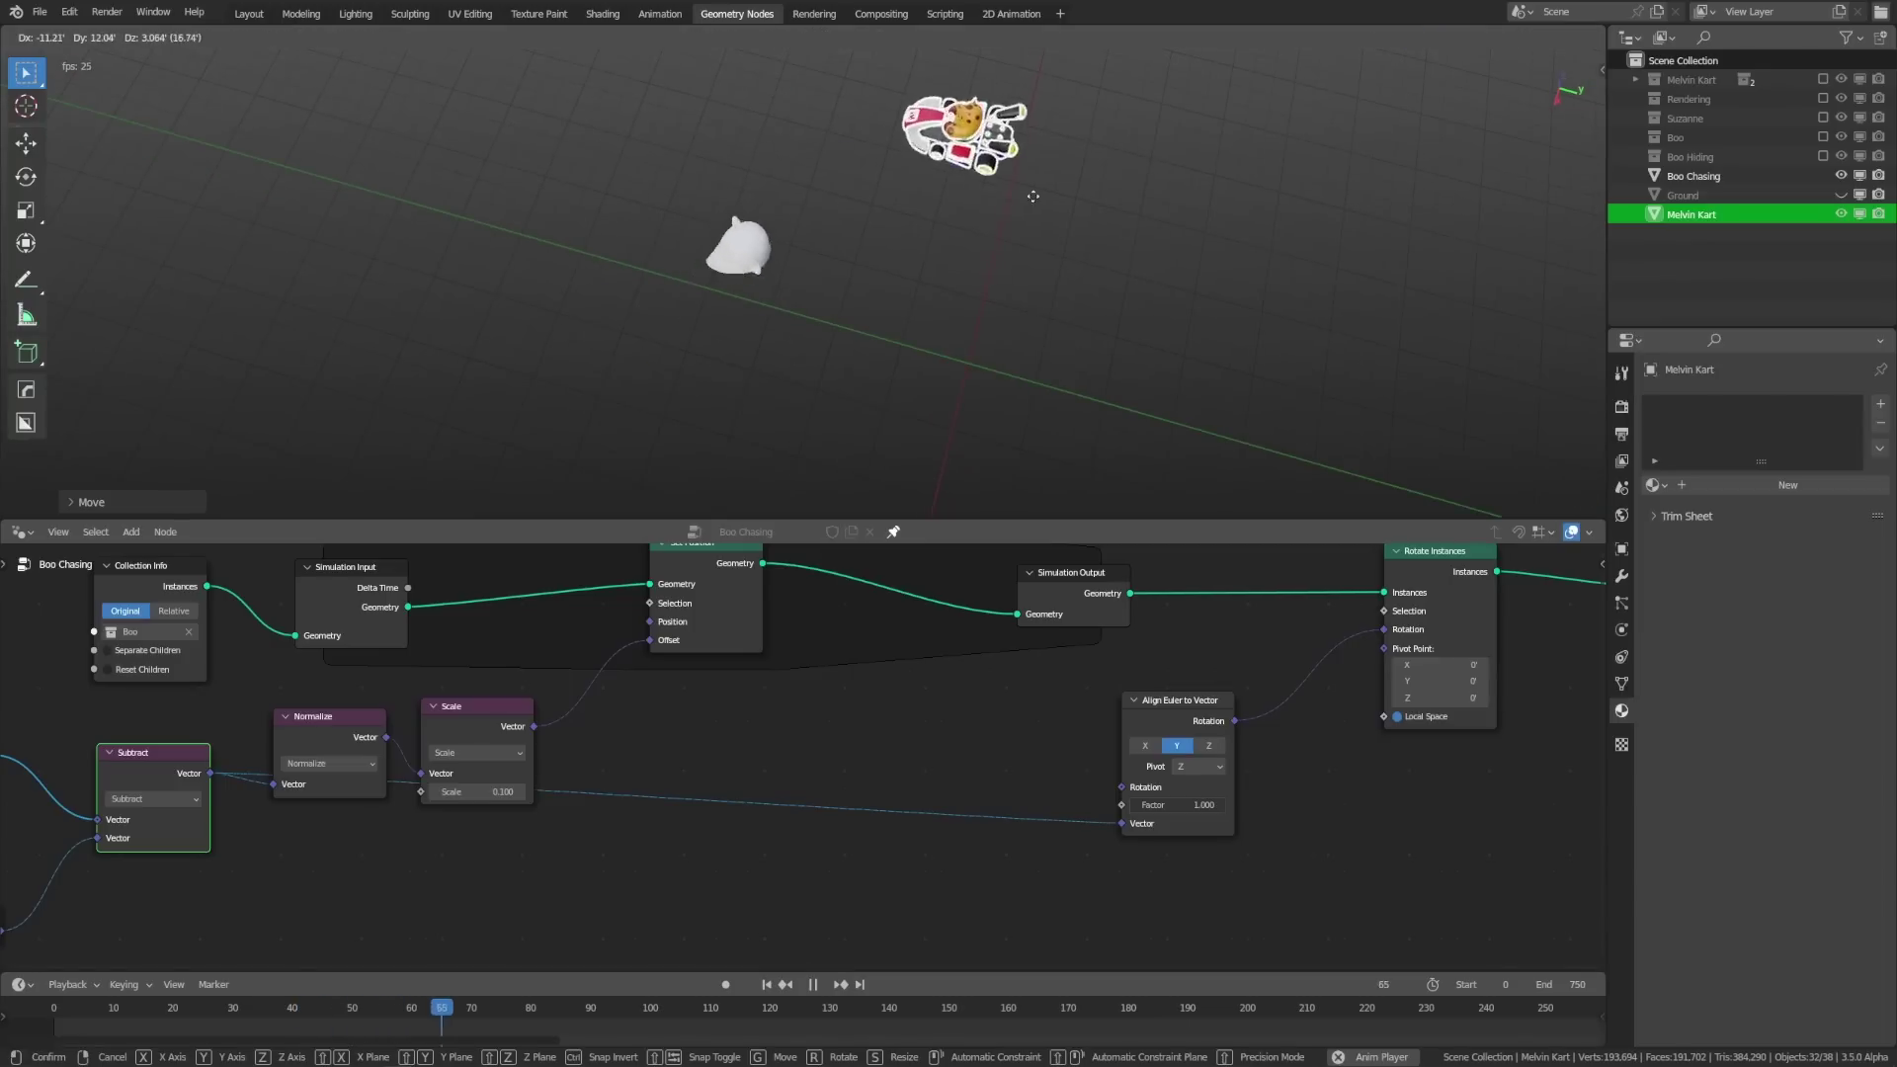
left_click_drag(1033, 195, 1379, 502)
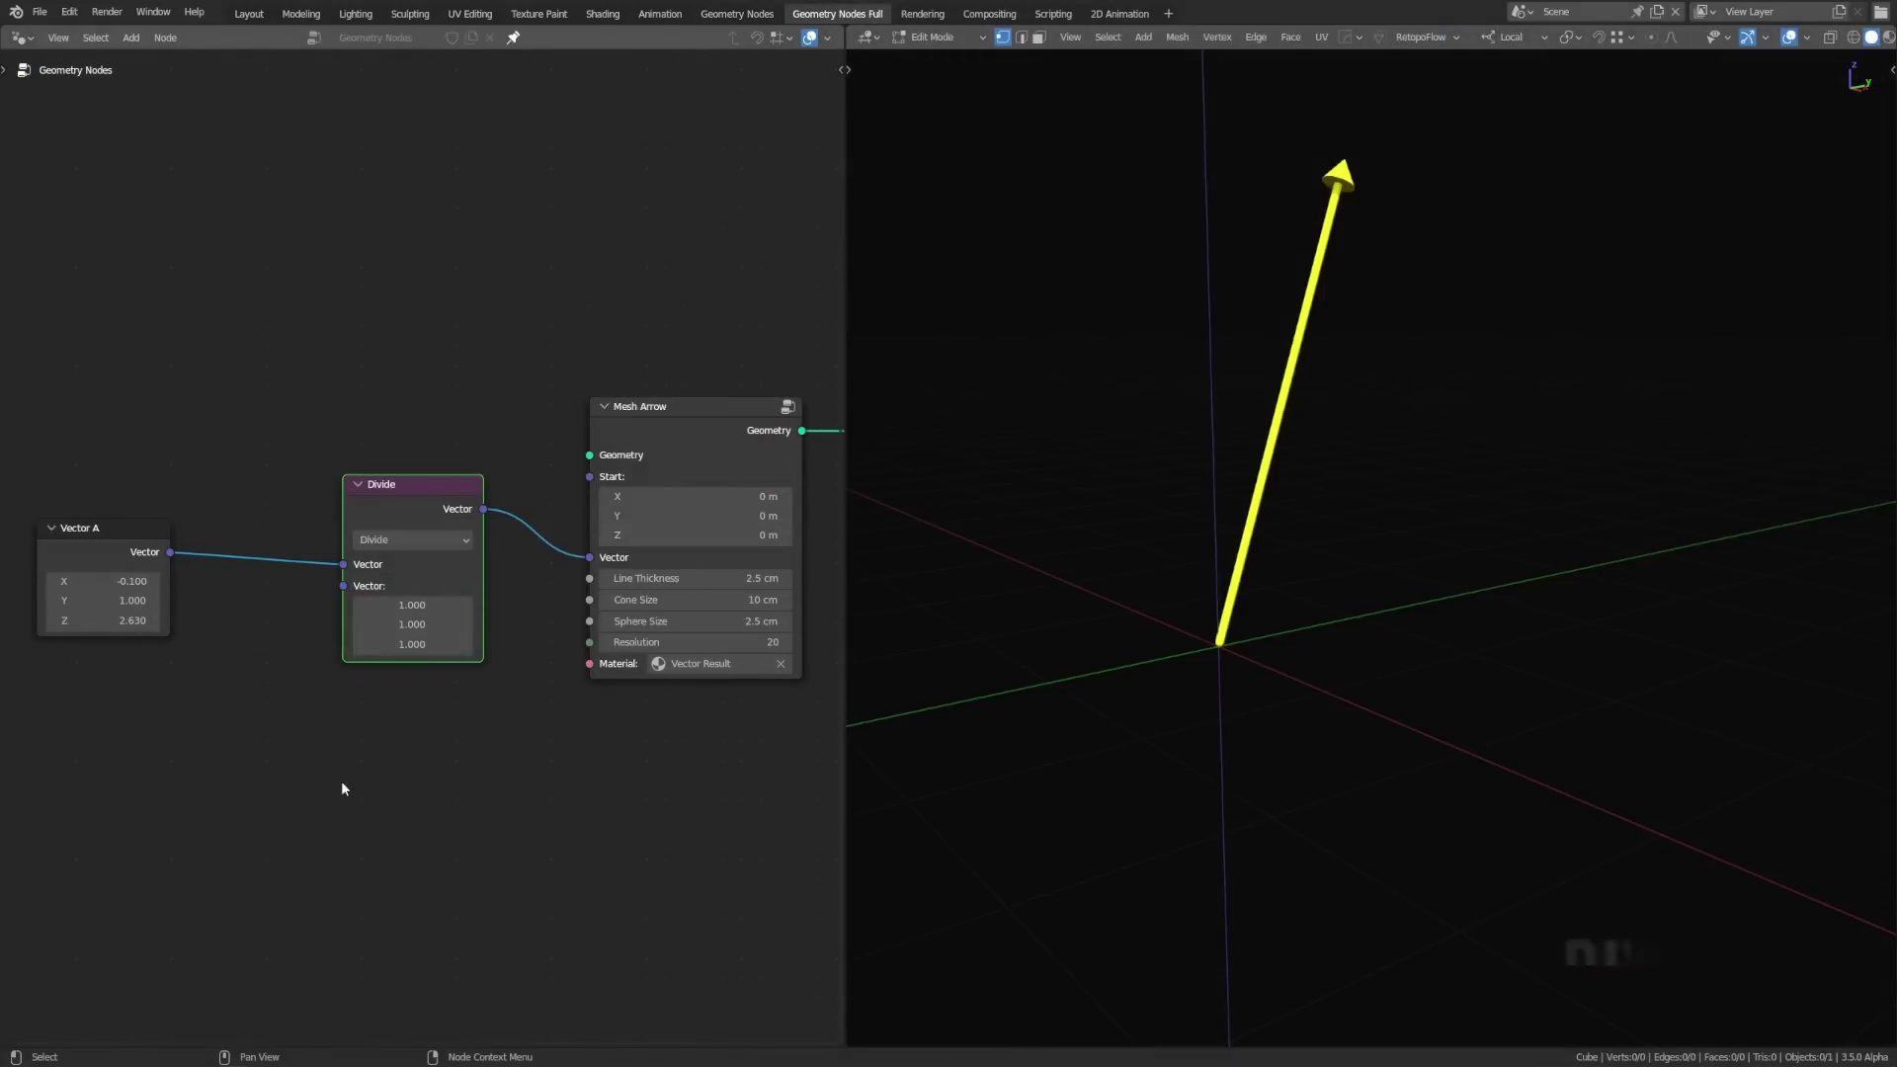
Step: Vary the Z component of the Divide node's second vector, raising it to 7.9 and lowering it again, to test division on the arrow
left_click_drag(412, 645, 480, 644)
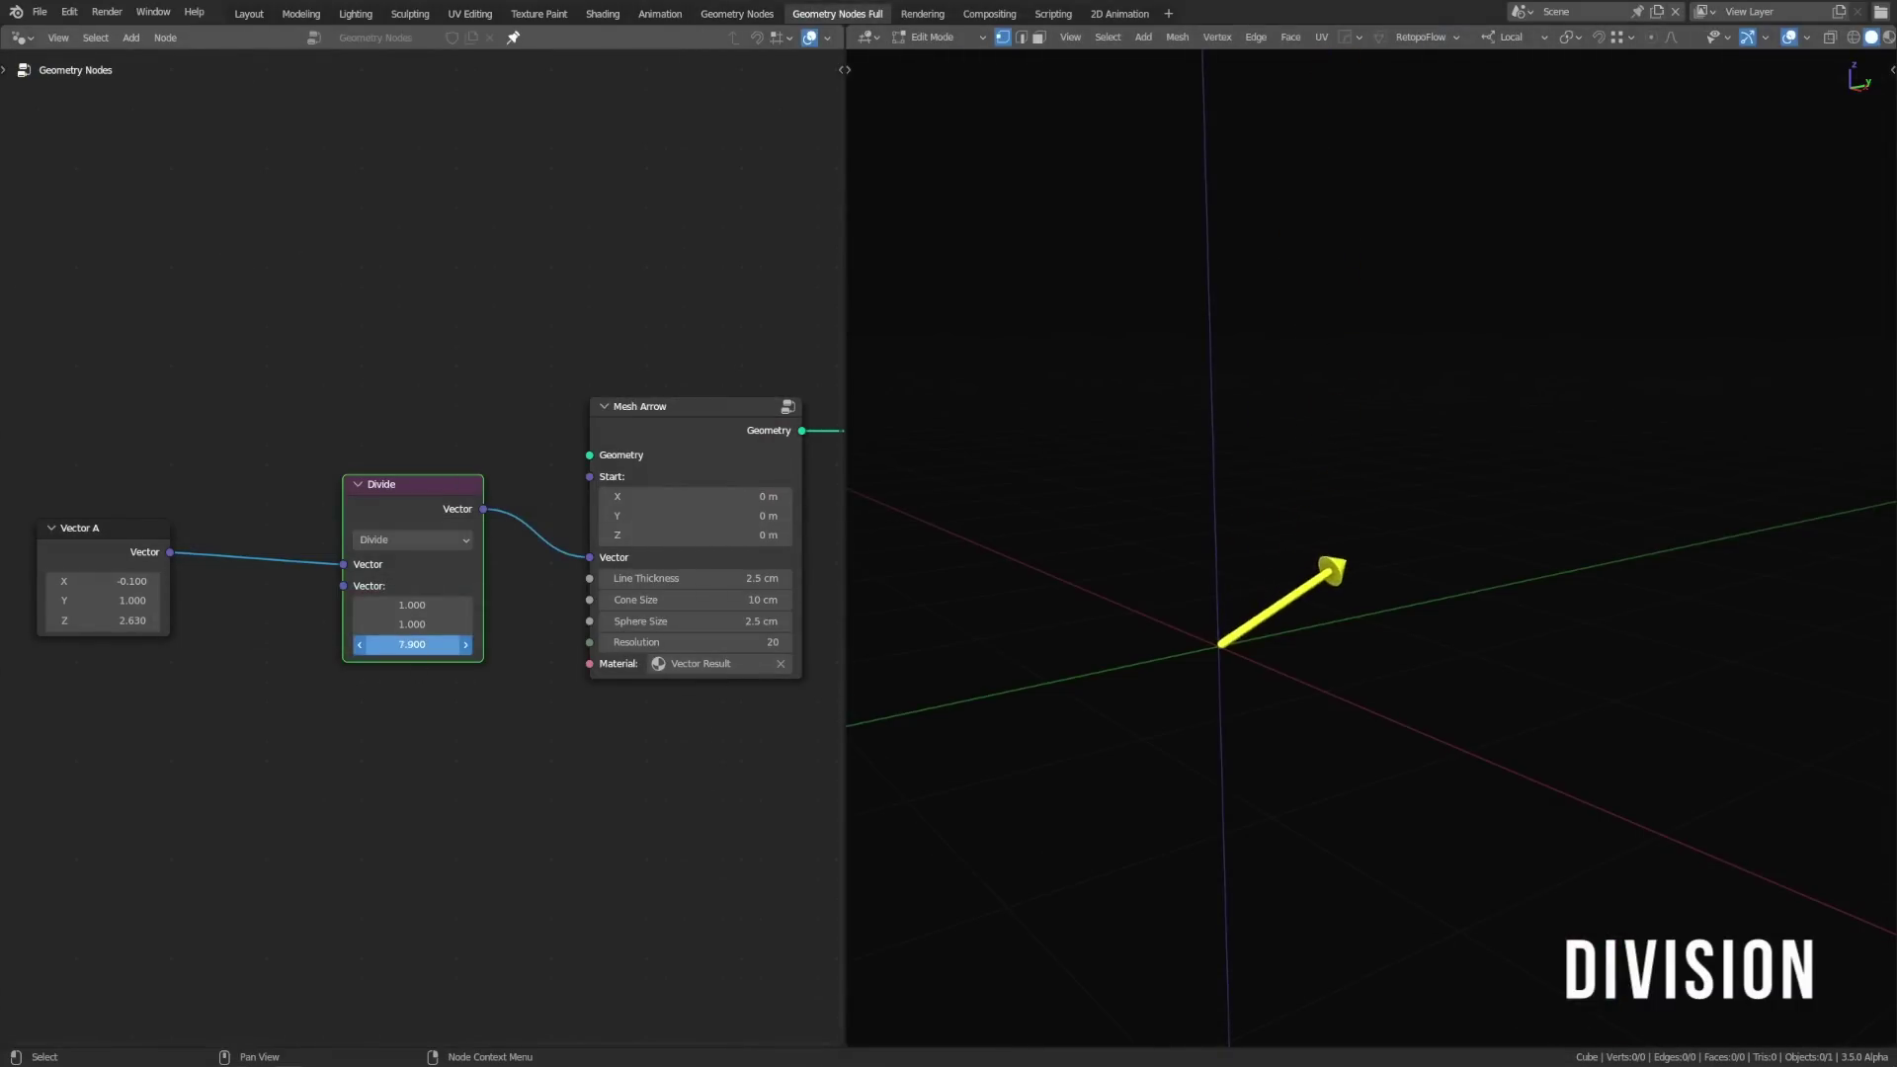
left_click_drag(642, 644, 415, 644)
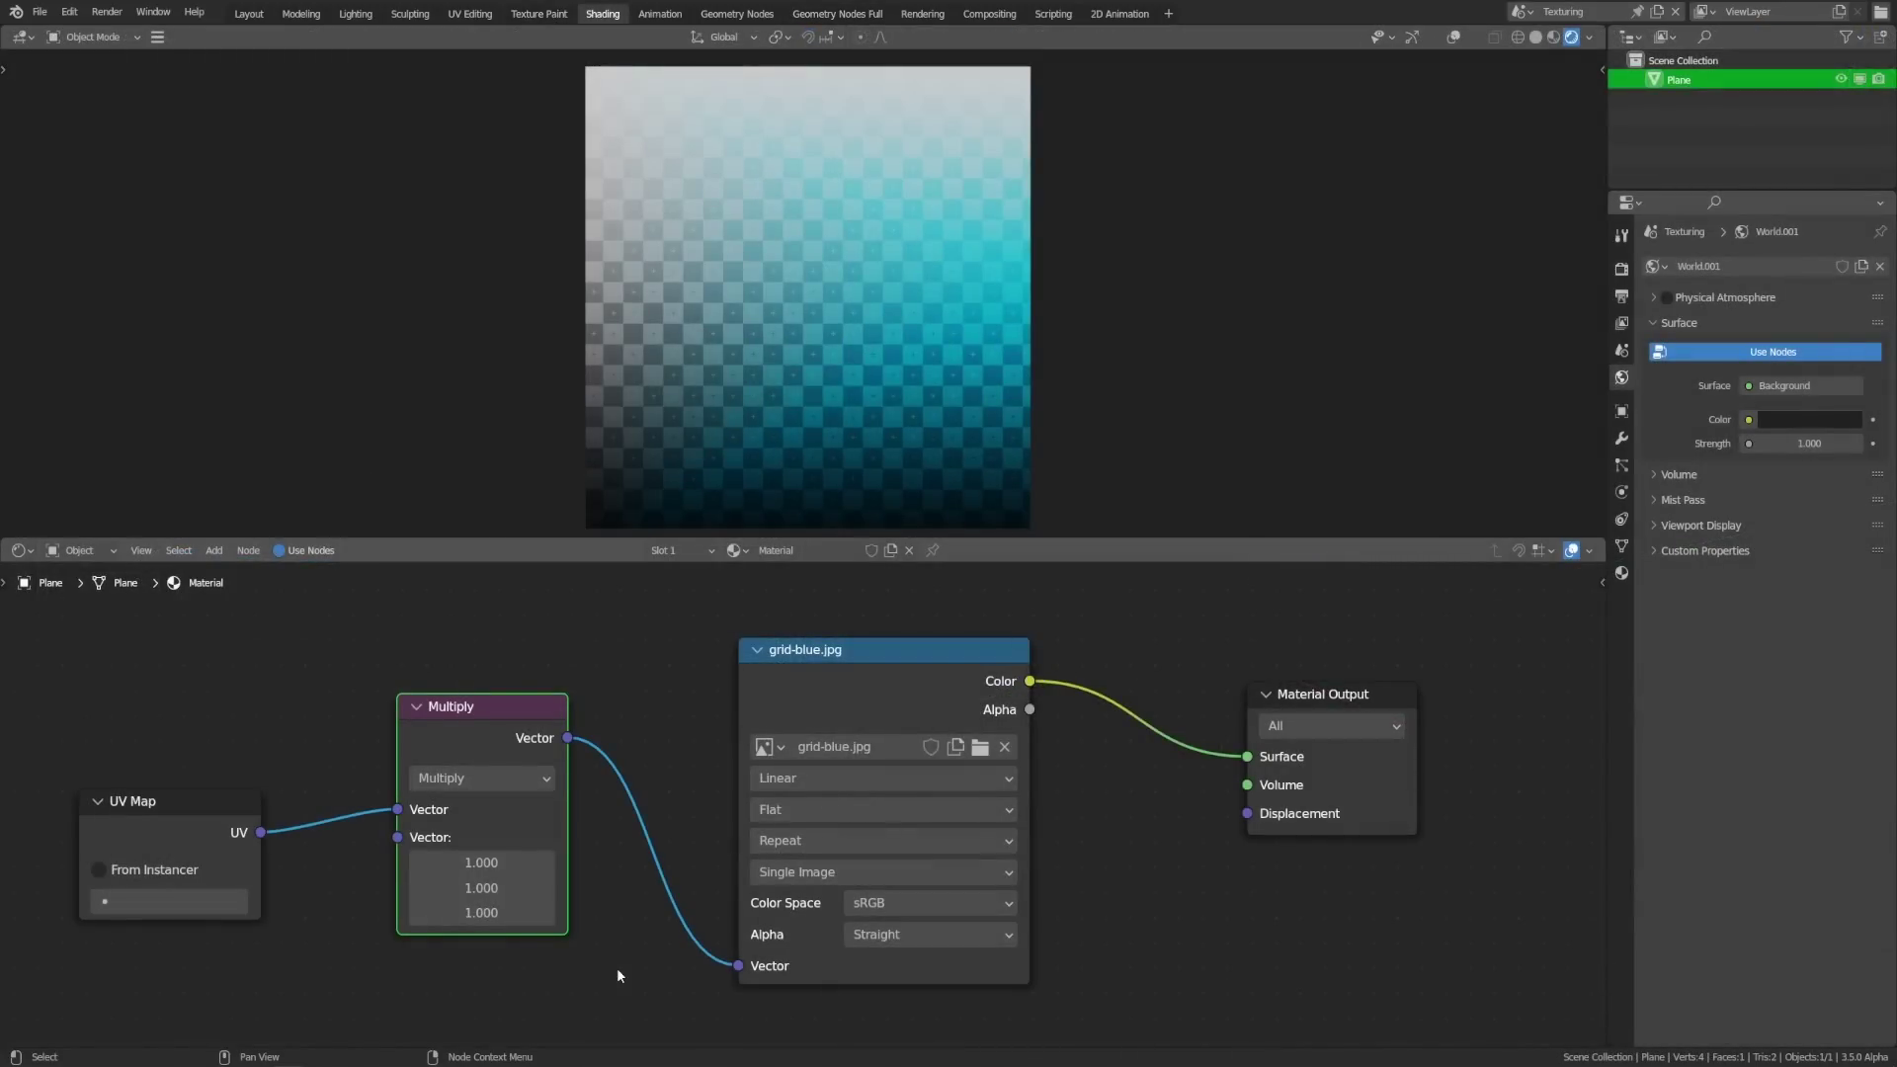
Step: Vary the Multiply node's vector values to test how they scale the grid texture's UV mapping
mouse_move(481, 863)
left_mouse_down()
mouse_move(554, 863)
mouse_move(484, 863)
mouse_move(516, 888)
mouse_move(603, 889)
mouse_move(464, 888)
mouse_move(607, 888)
mouse_move(474, 888)
left_mouse_up()
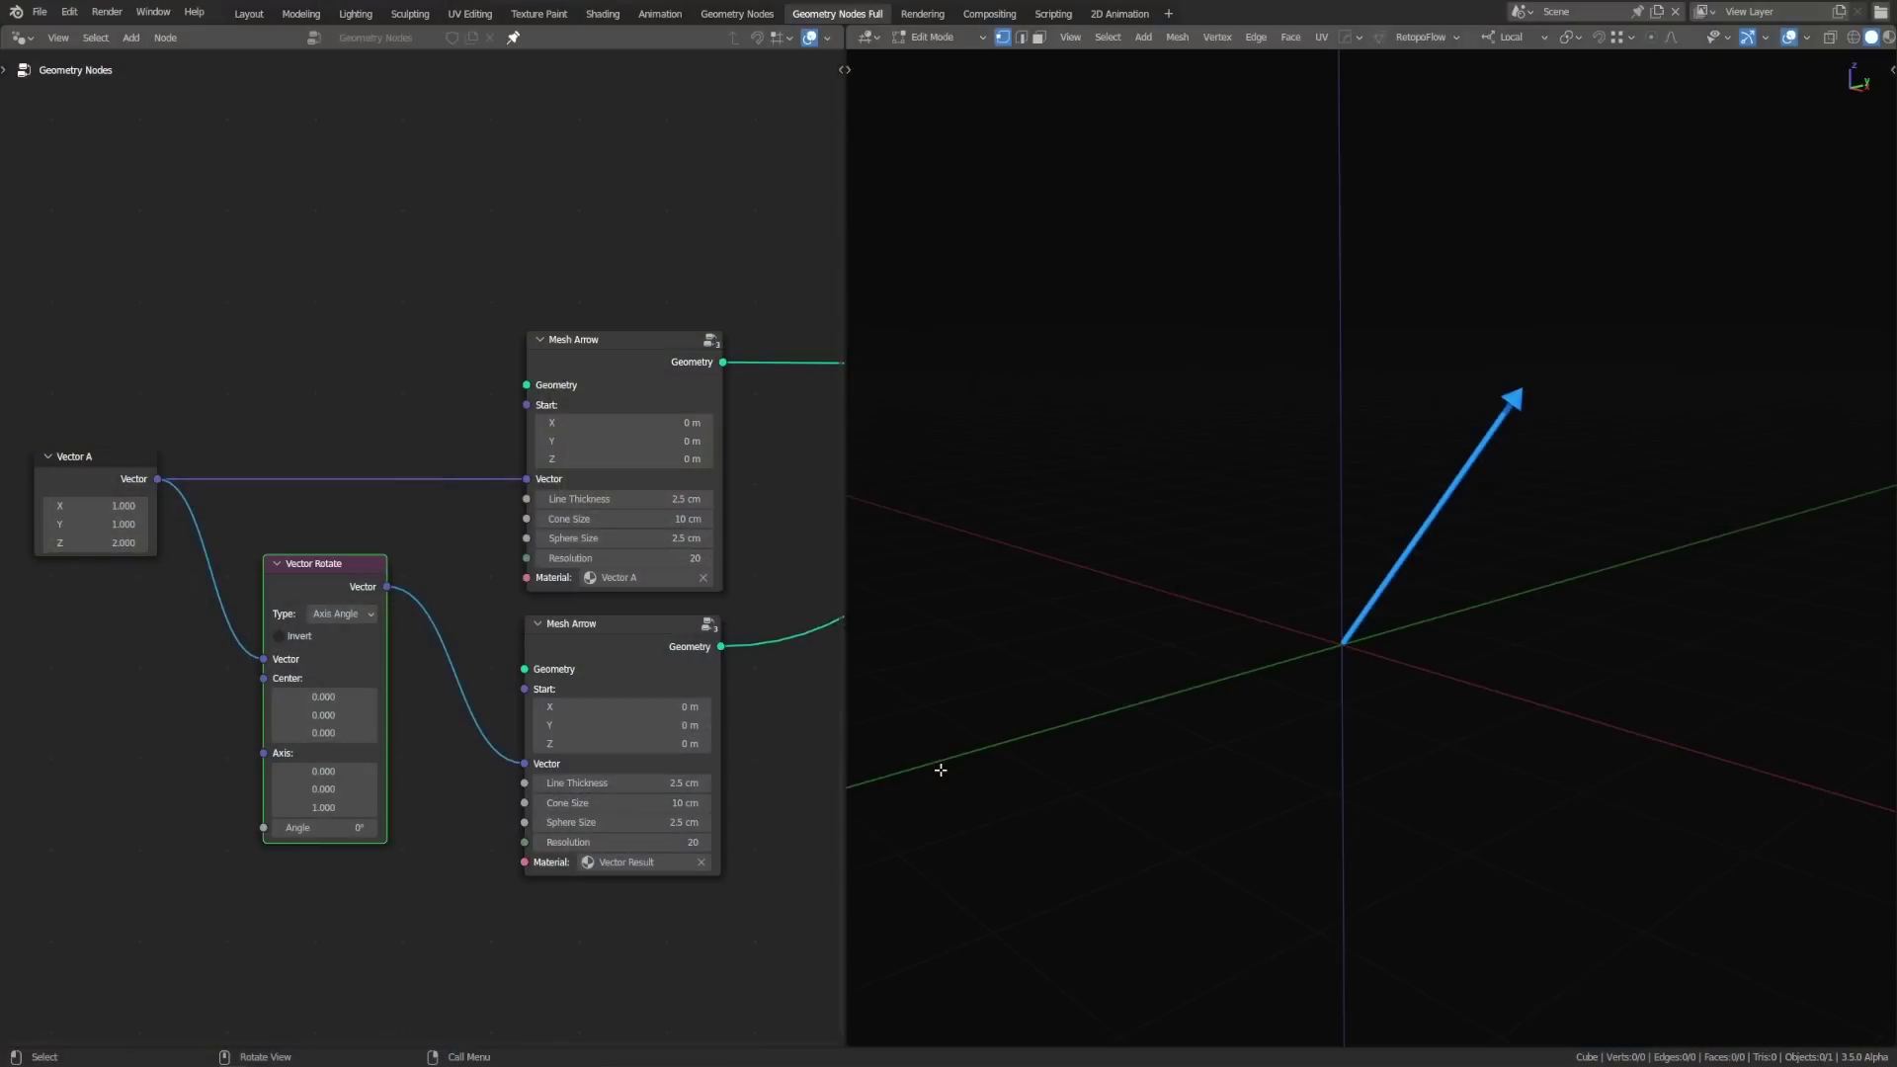
Step: Switch the Vector Rotate type through X Axis, Y Axis and Z Axis, trying out the rotation angle on the arrow
left_click(352, 614)
left_click(352, 656)
left_click_drag(324, 753, 578, 753)
left_click(346, 614)
left_click(346, 674)
left_click(344, 615)
left_click(329, 694)
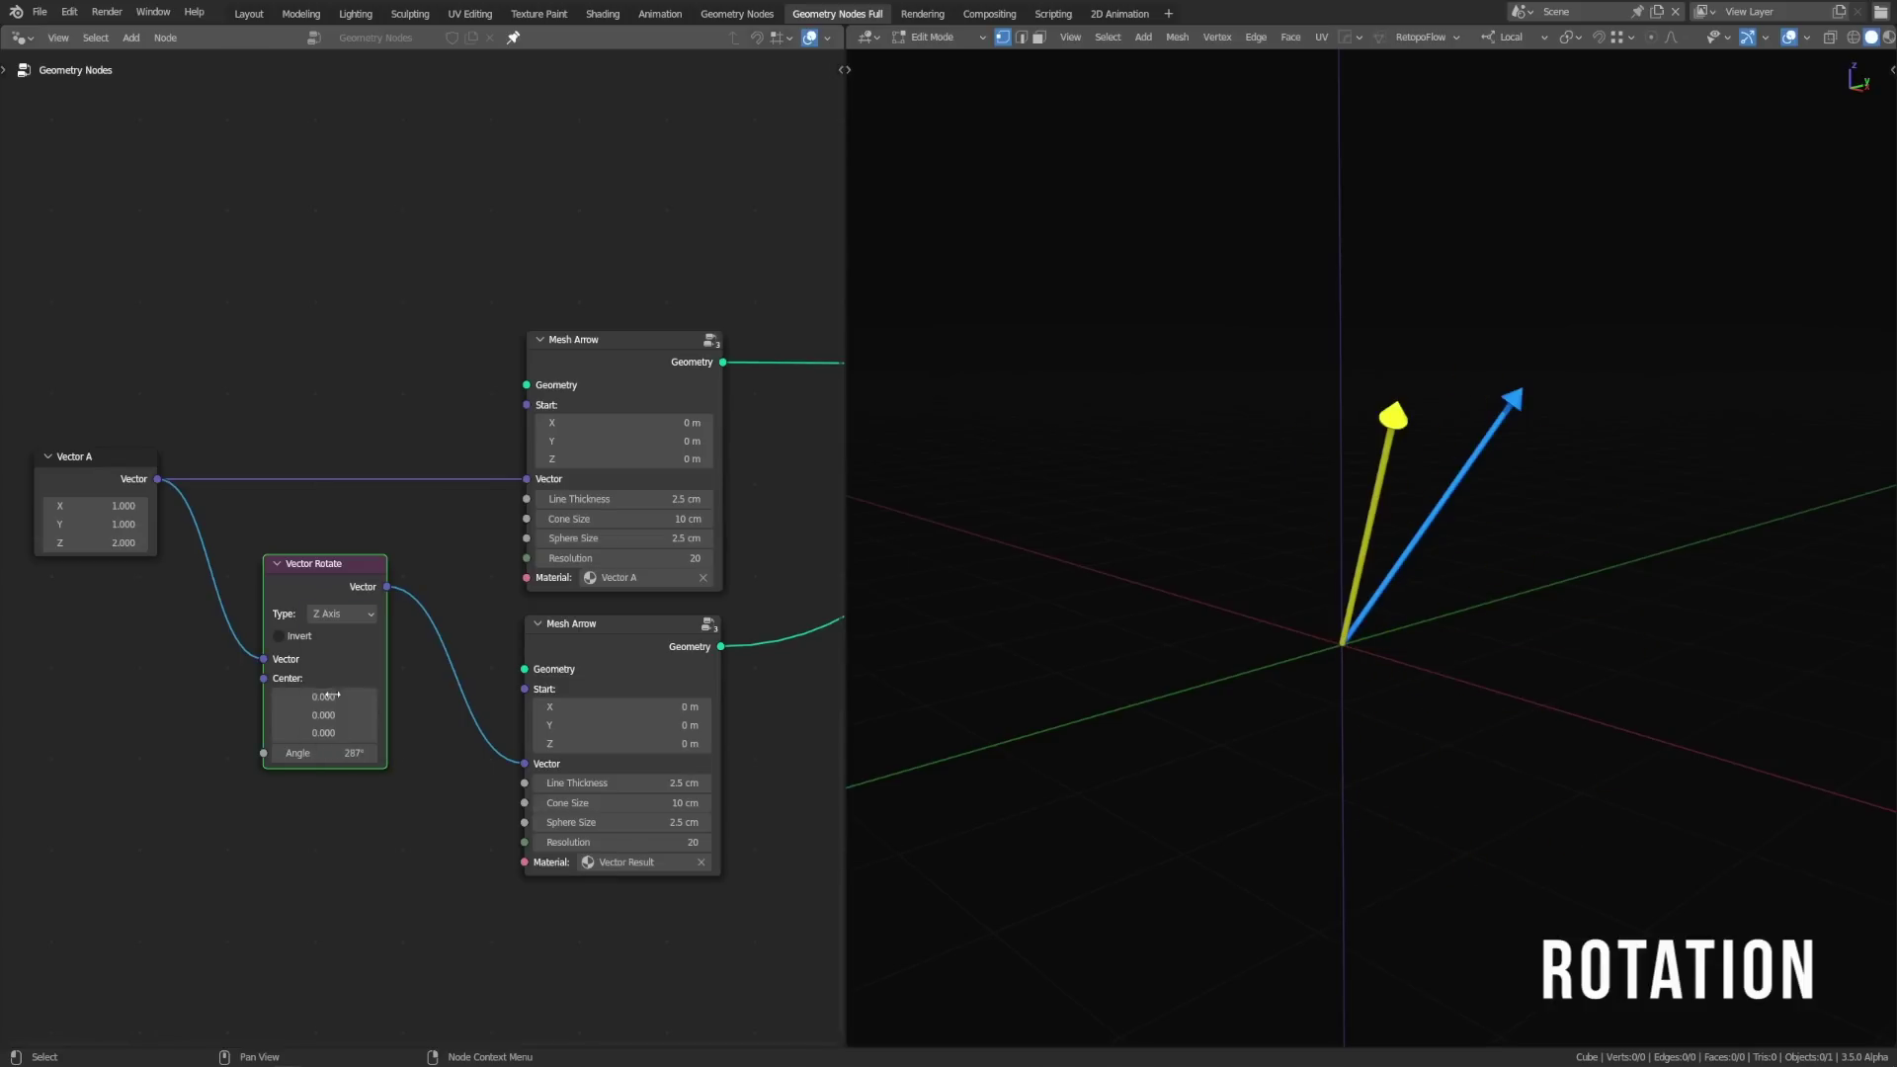
Step: Try the Euler rotation type on the Vector Rotate node and return it to Axis Angle
left_click_drag(326, 753, 336, 808)
left_click(344, 614)
left_click(339, 715)
left_click(344, 614)
left_click(346, 635)
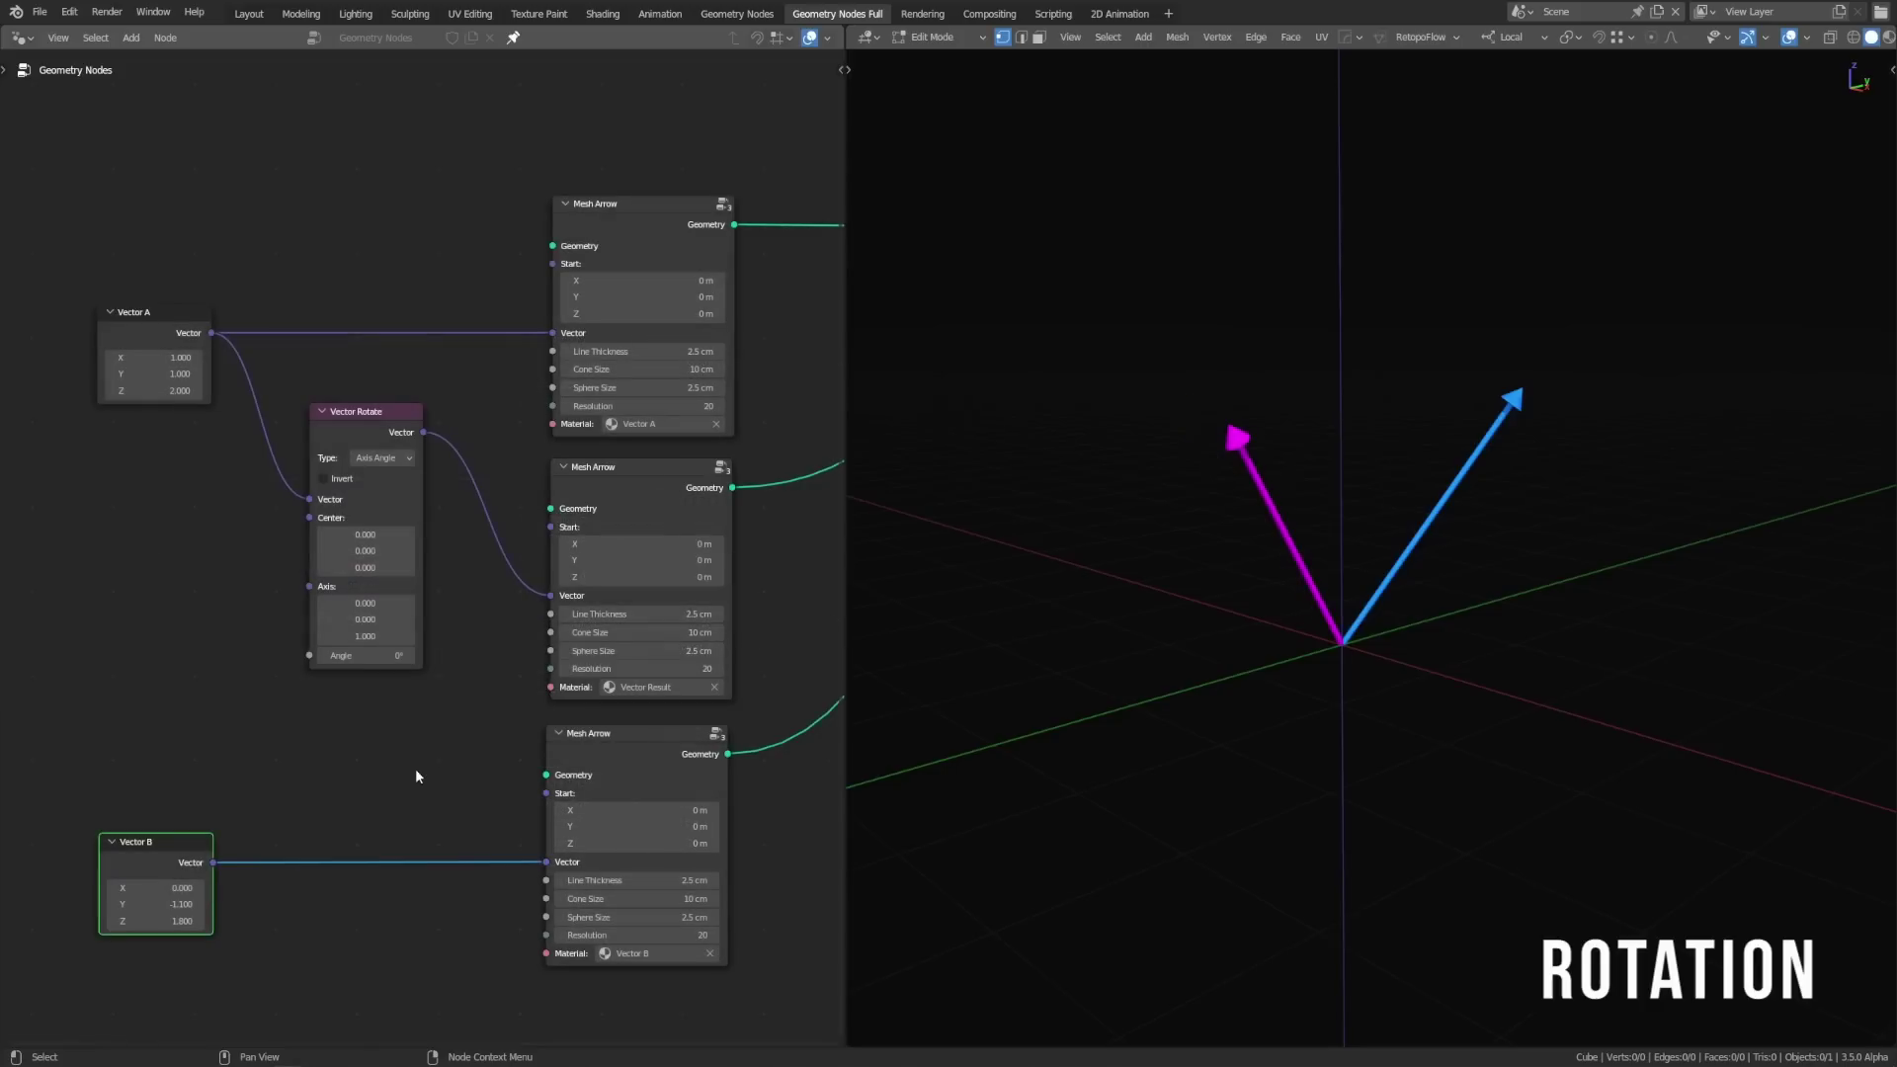
Step: Link Vector B's output to the Axis input of Vector Rotate
left_click_drag(214, 863, 568, 605)
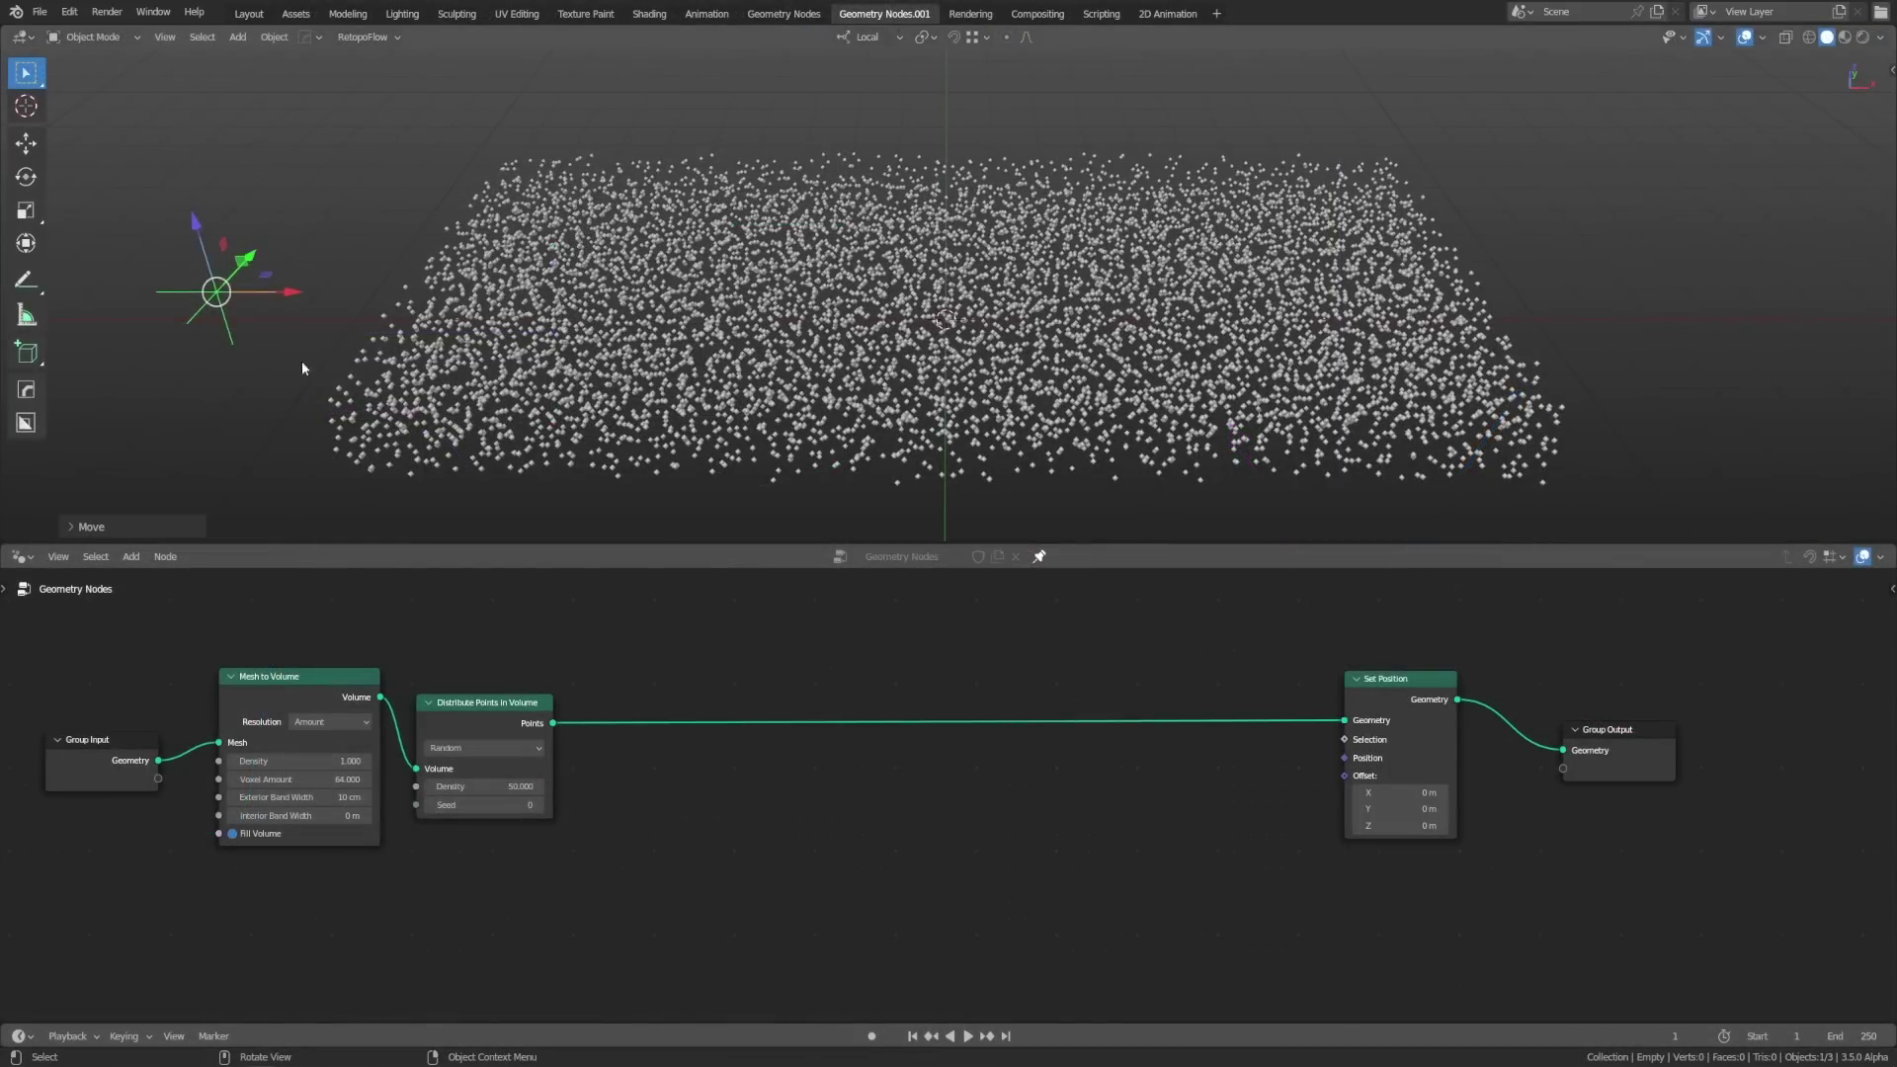
Step: Move the empty slightly closer to the point cloud along its X axis
mouse_move(288, 299)
left_mouse_down()
mouse_move(919, 282)
mouse_move(309, 279)
left_mouse_up()
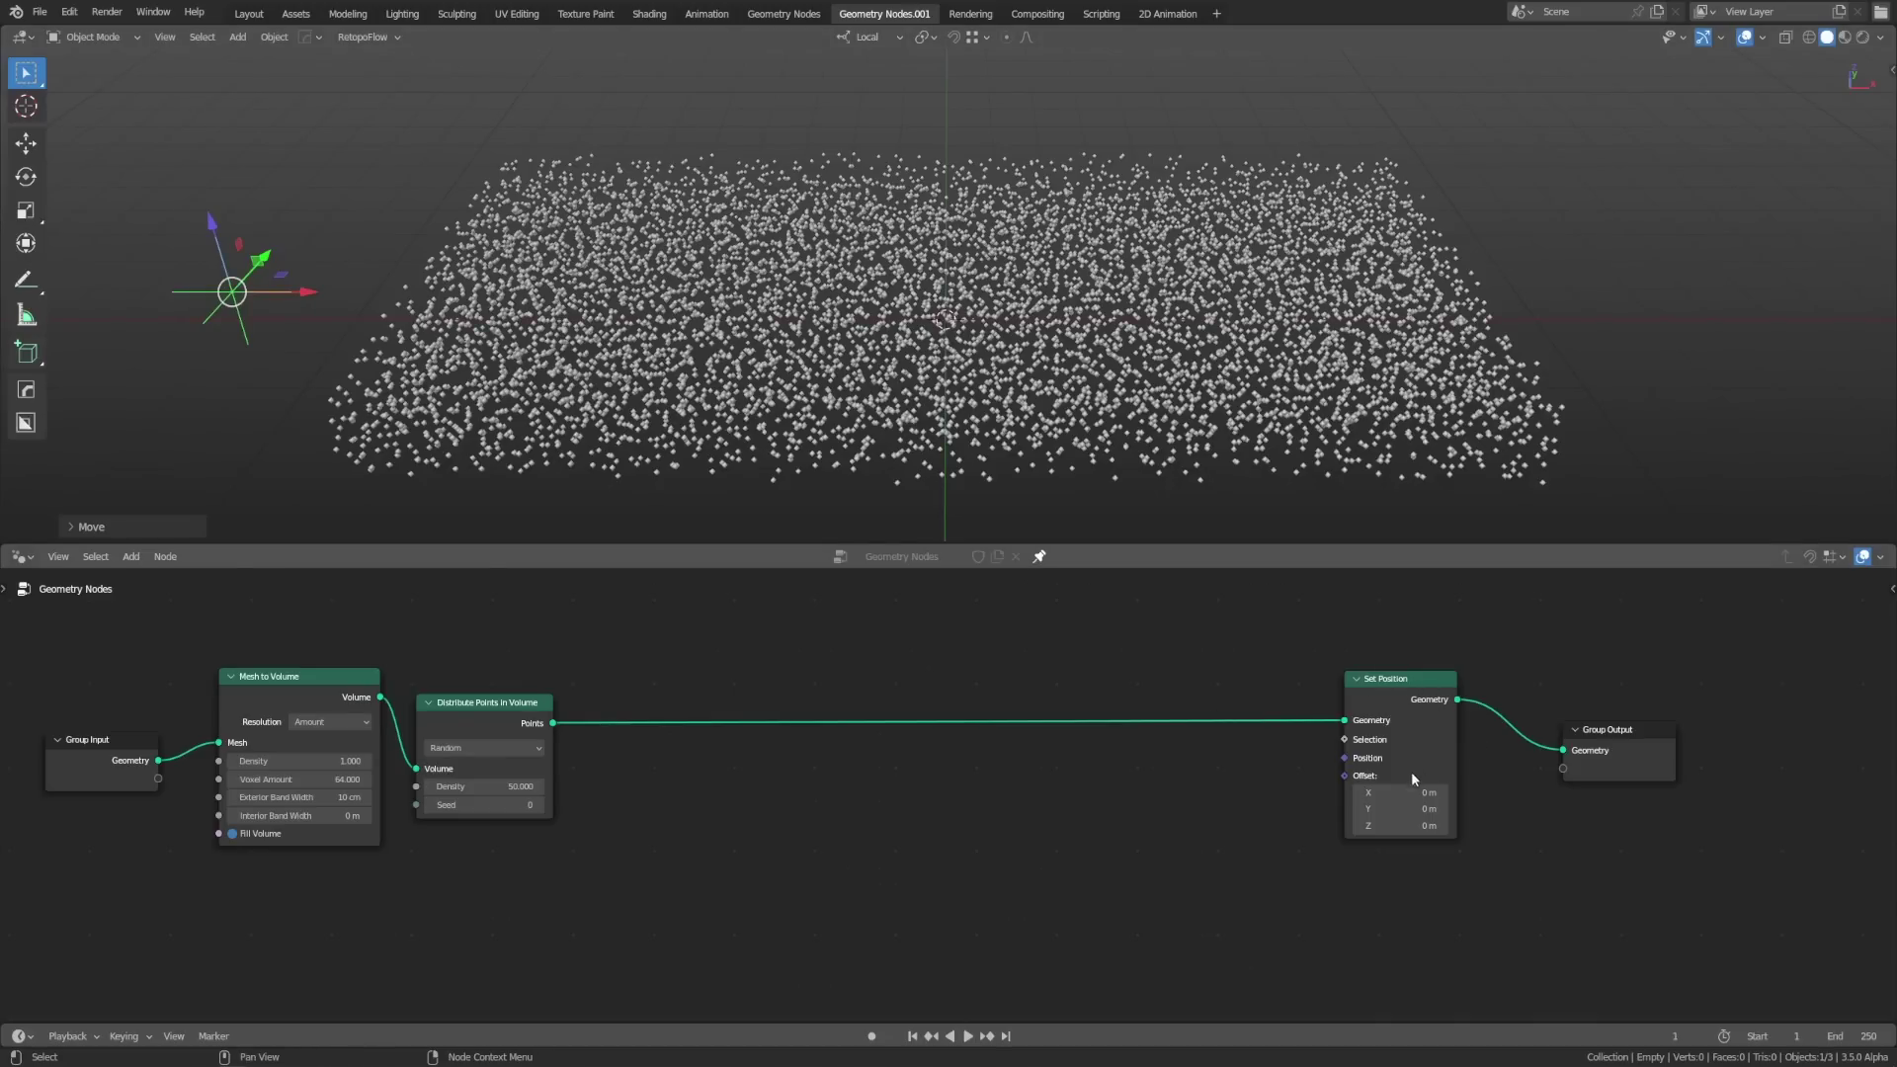
Step: Shift the points with the Set Position X offset as a test and reset the offset to 0
left_click_drag(1391, 792, 1079, 774)
type("0")
key("Return")
Step: Add a Vector Rotate node that feeds the Position input of Set Position
type("vec")
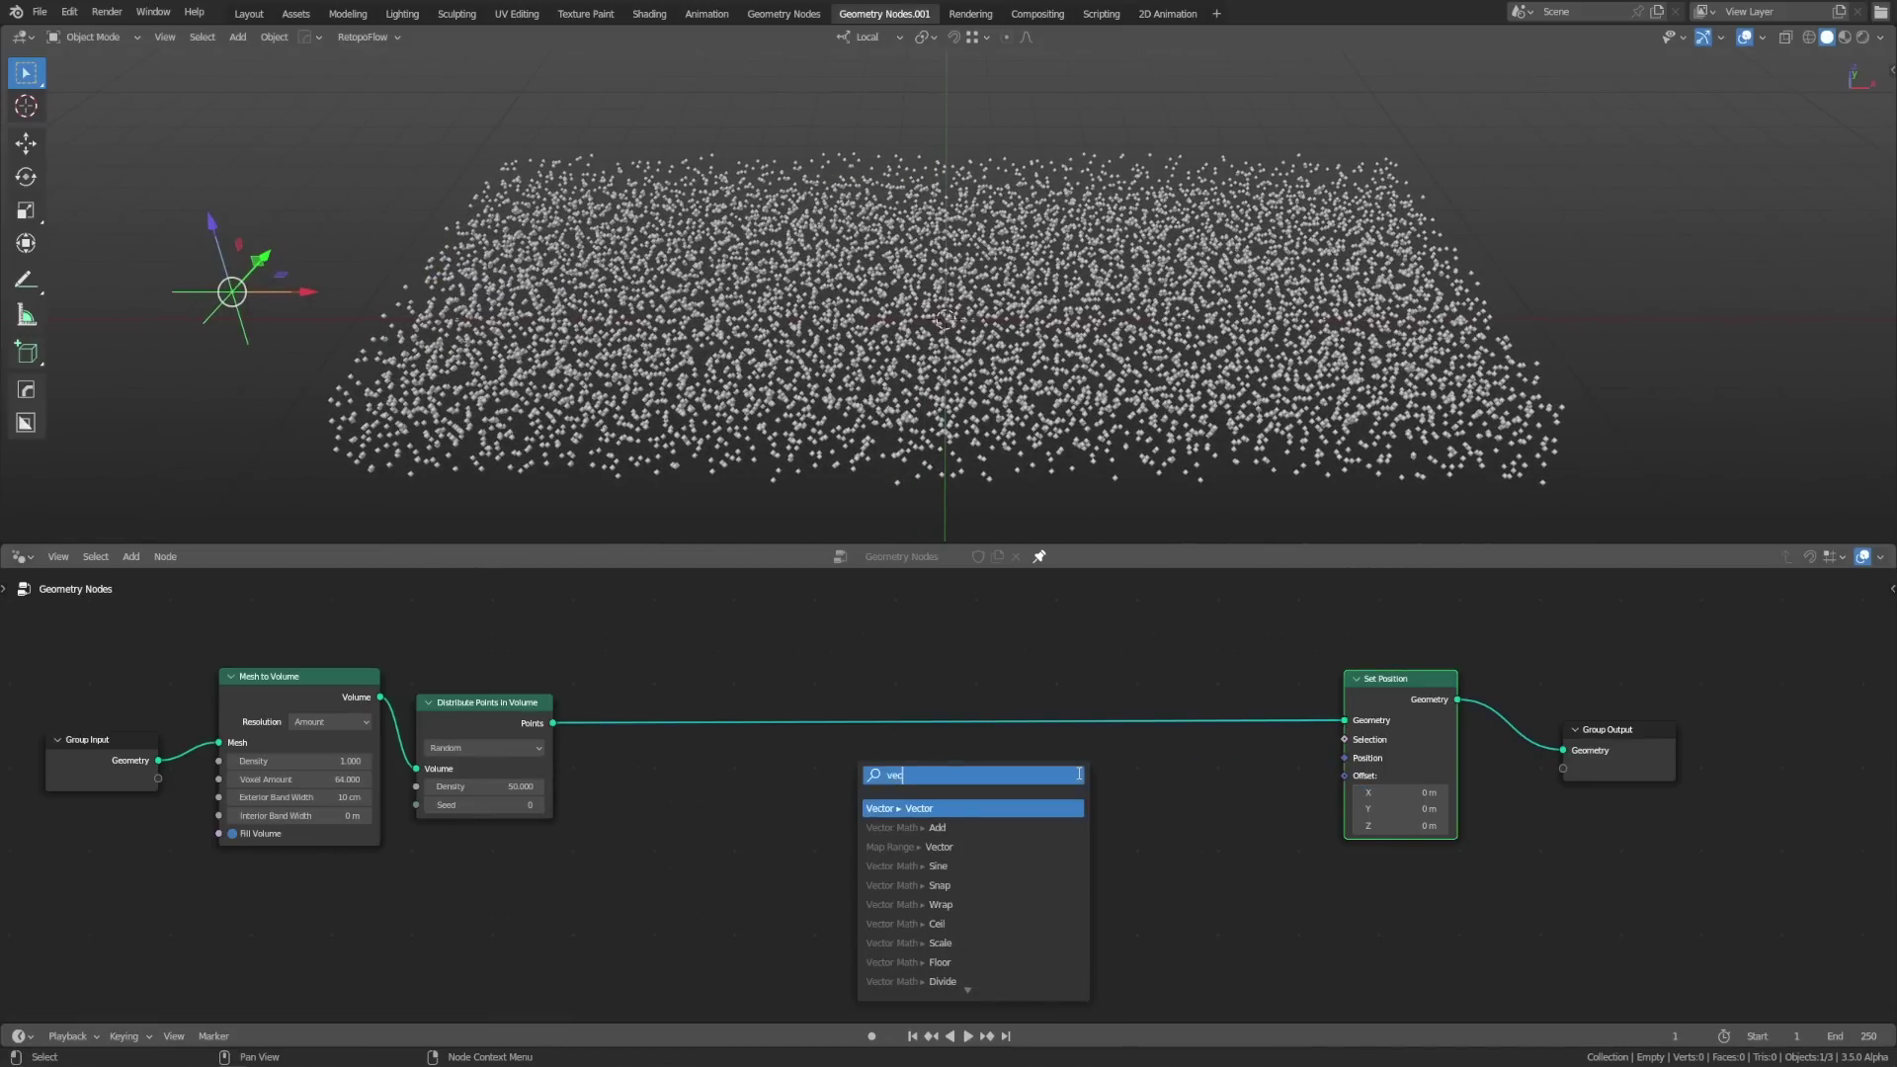
type("tor rot")
key("Return")
left_click(1216, 755)
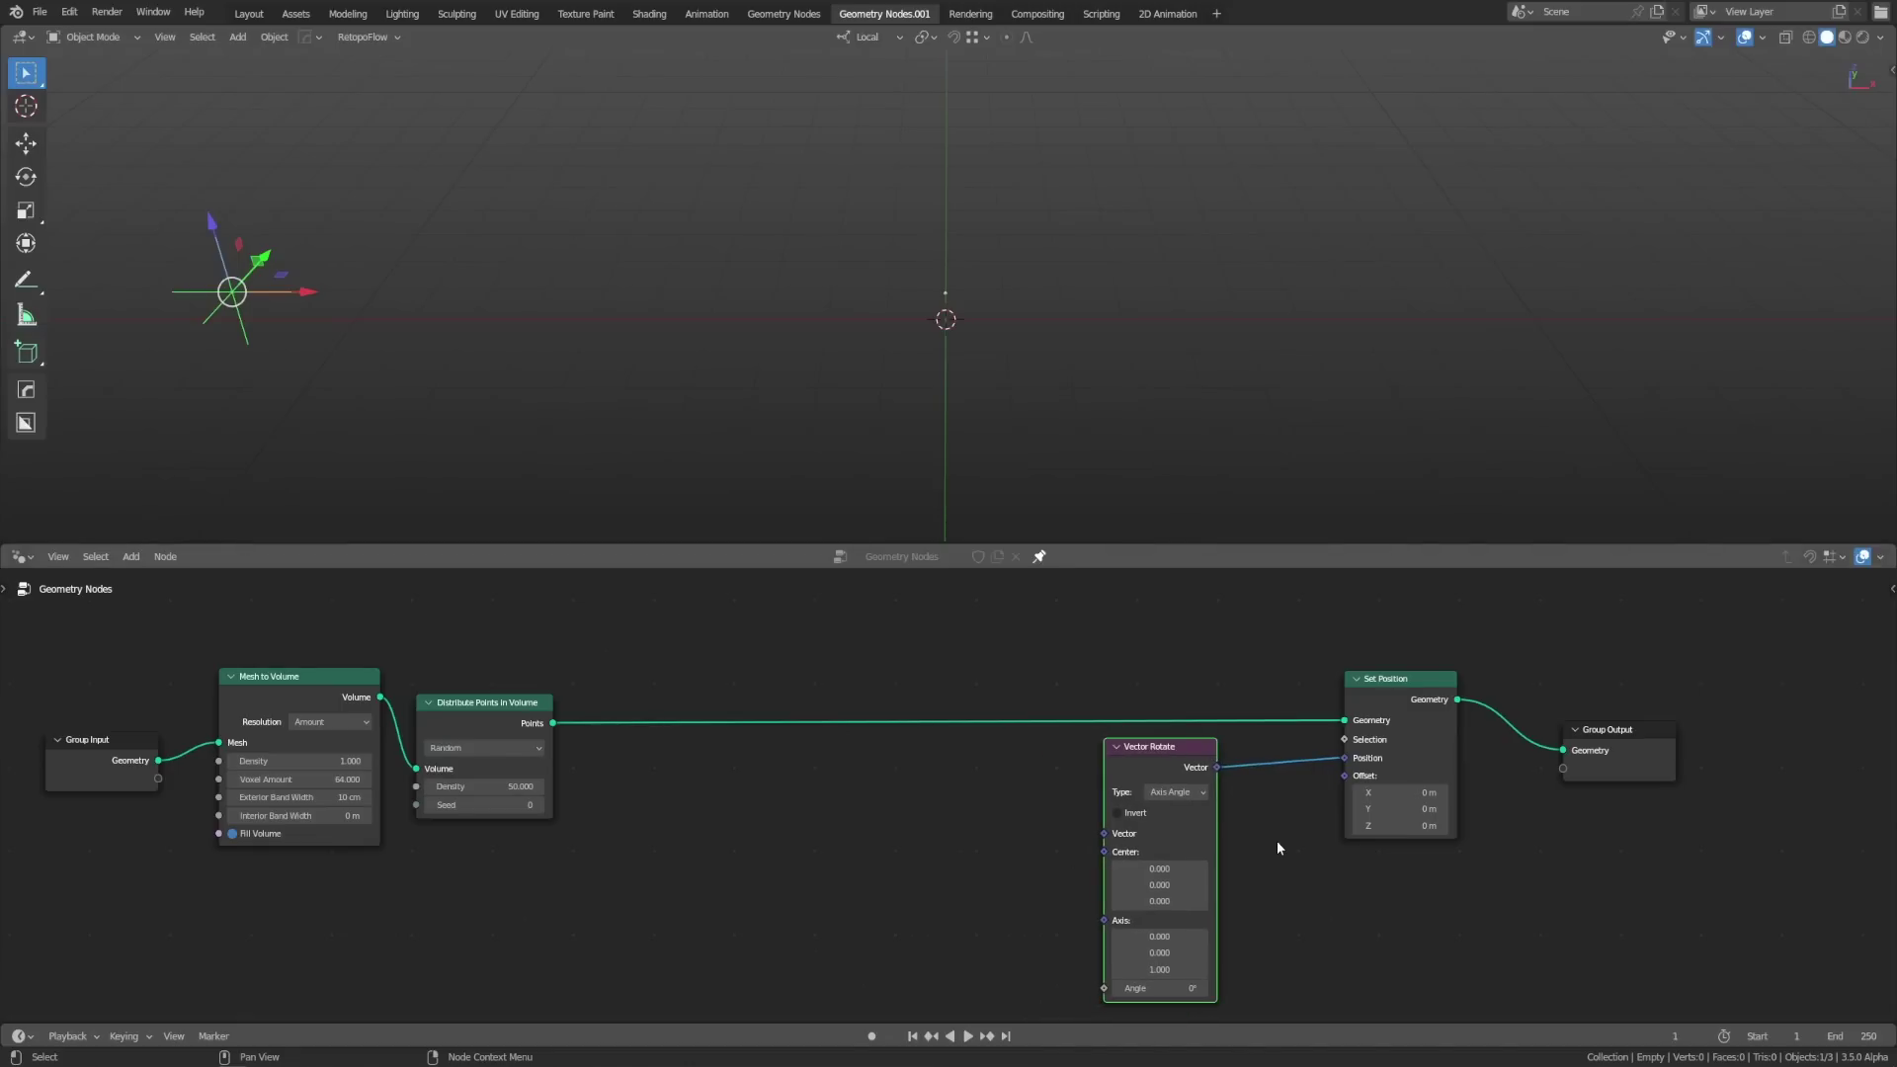
Step: Add a Position node connected to the Vector input of Vector Rotate
left_click_drag(1105, 836, 915, 799)
type("position")
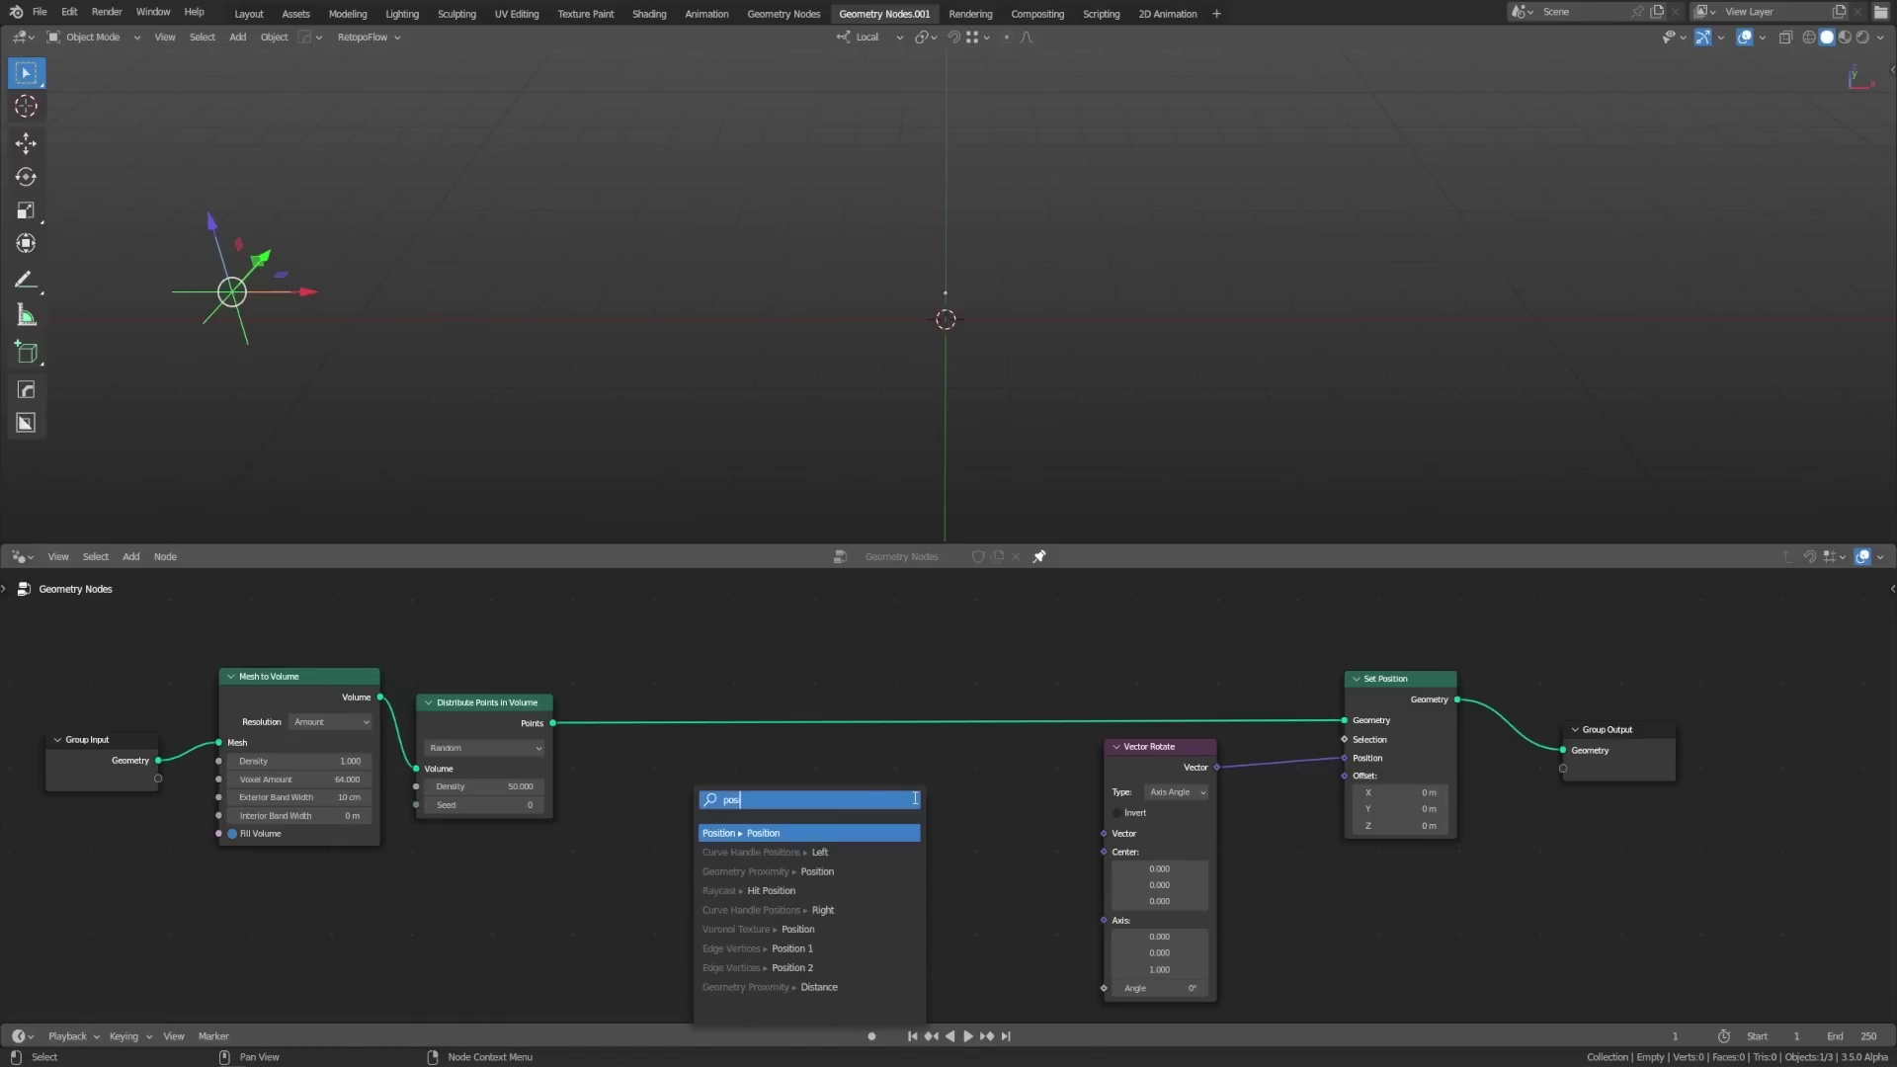
key("Return")
left_click(940, 792)
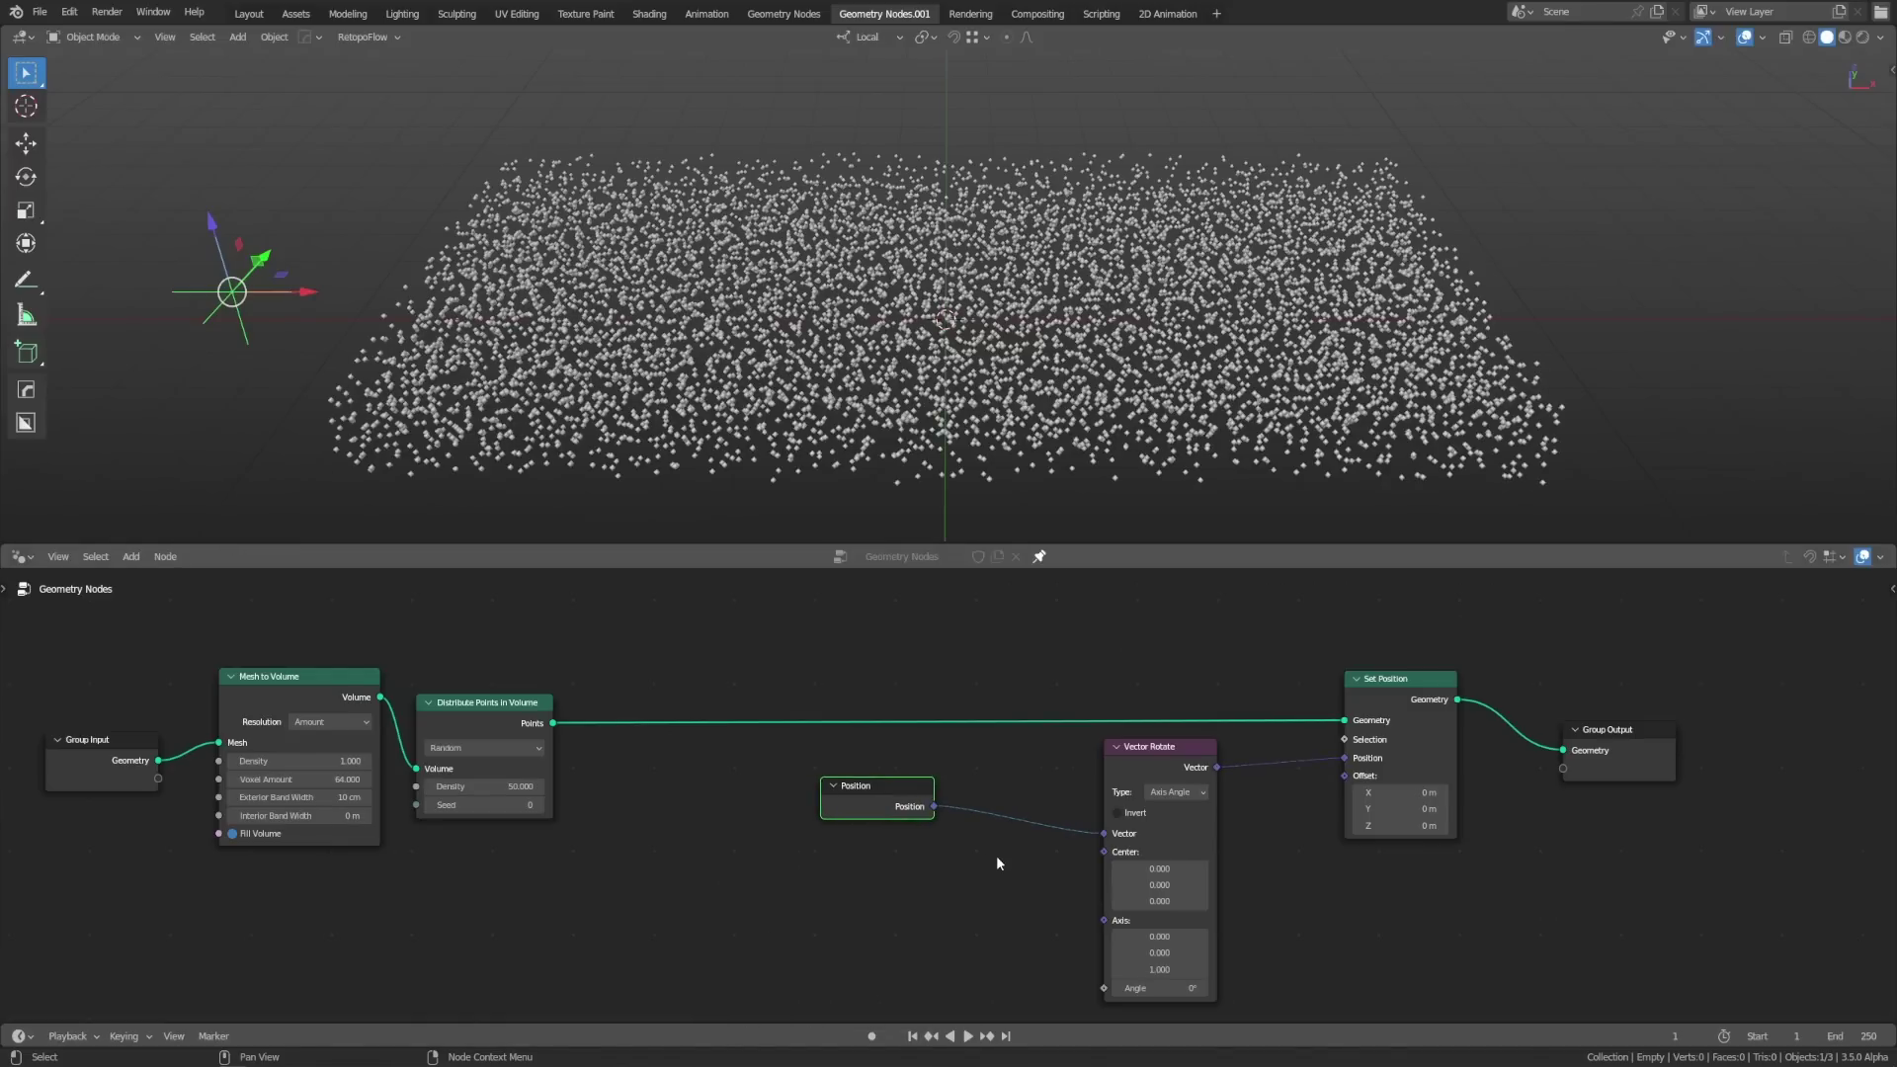
Step: Vary the Vector Rotate angle by small amounts to see how the points rotate around the origin
mouse_move(1166, 989)
left_mouse_down()
mouse_move(1107, 988)
mouse_move(1186, 988)
mouse_move(1137, 988)
left_mouse_up()
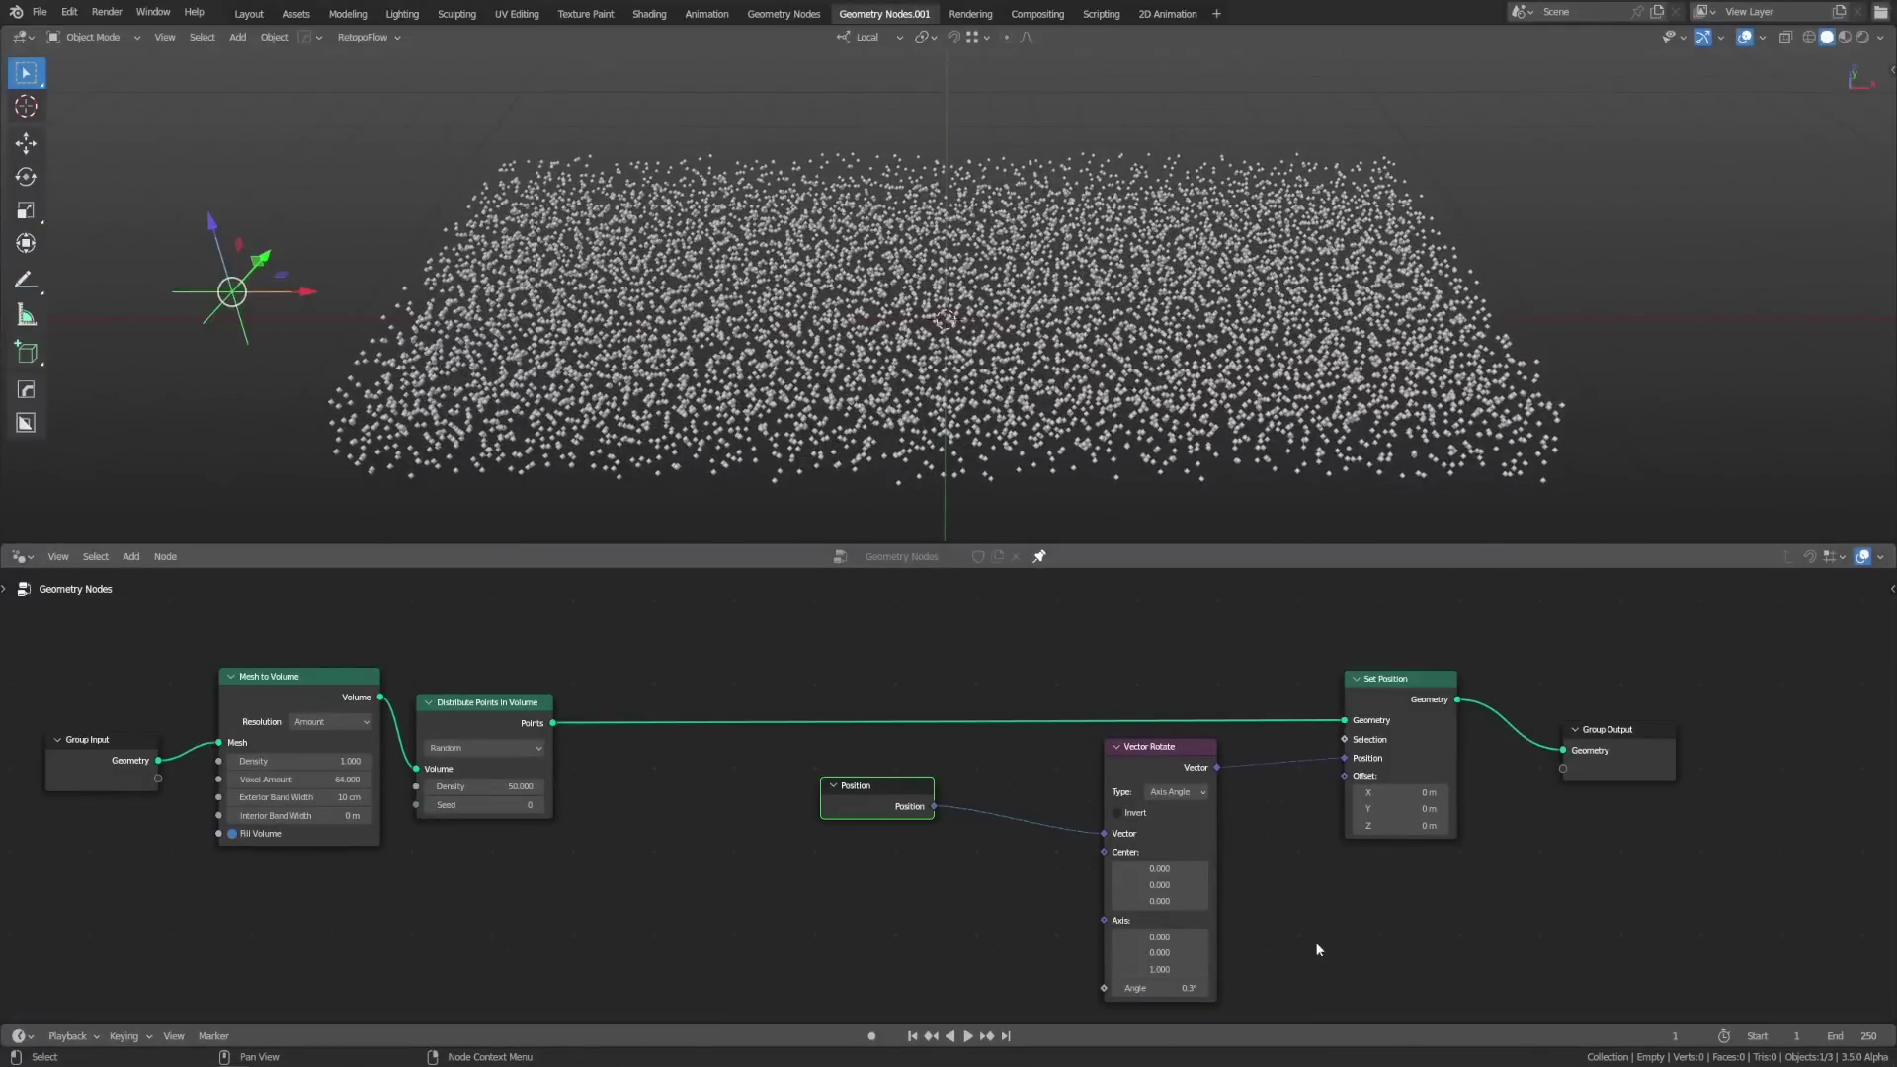
mouse_move(1153, 985)
left_mouse_down()
mouse_move(1184, 985)
mouse_move(1154, 986)
left_mouse_up()
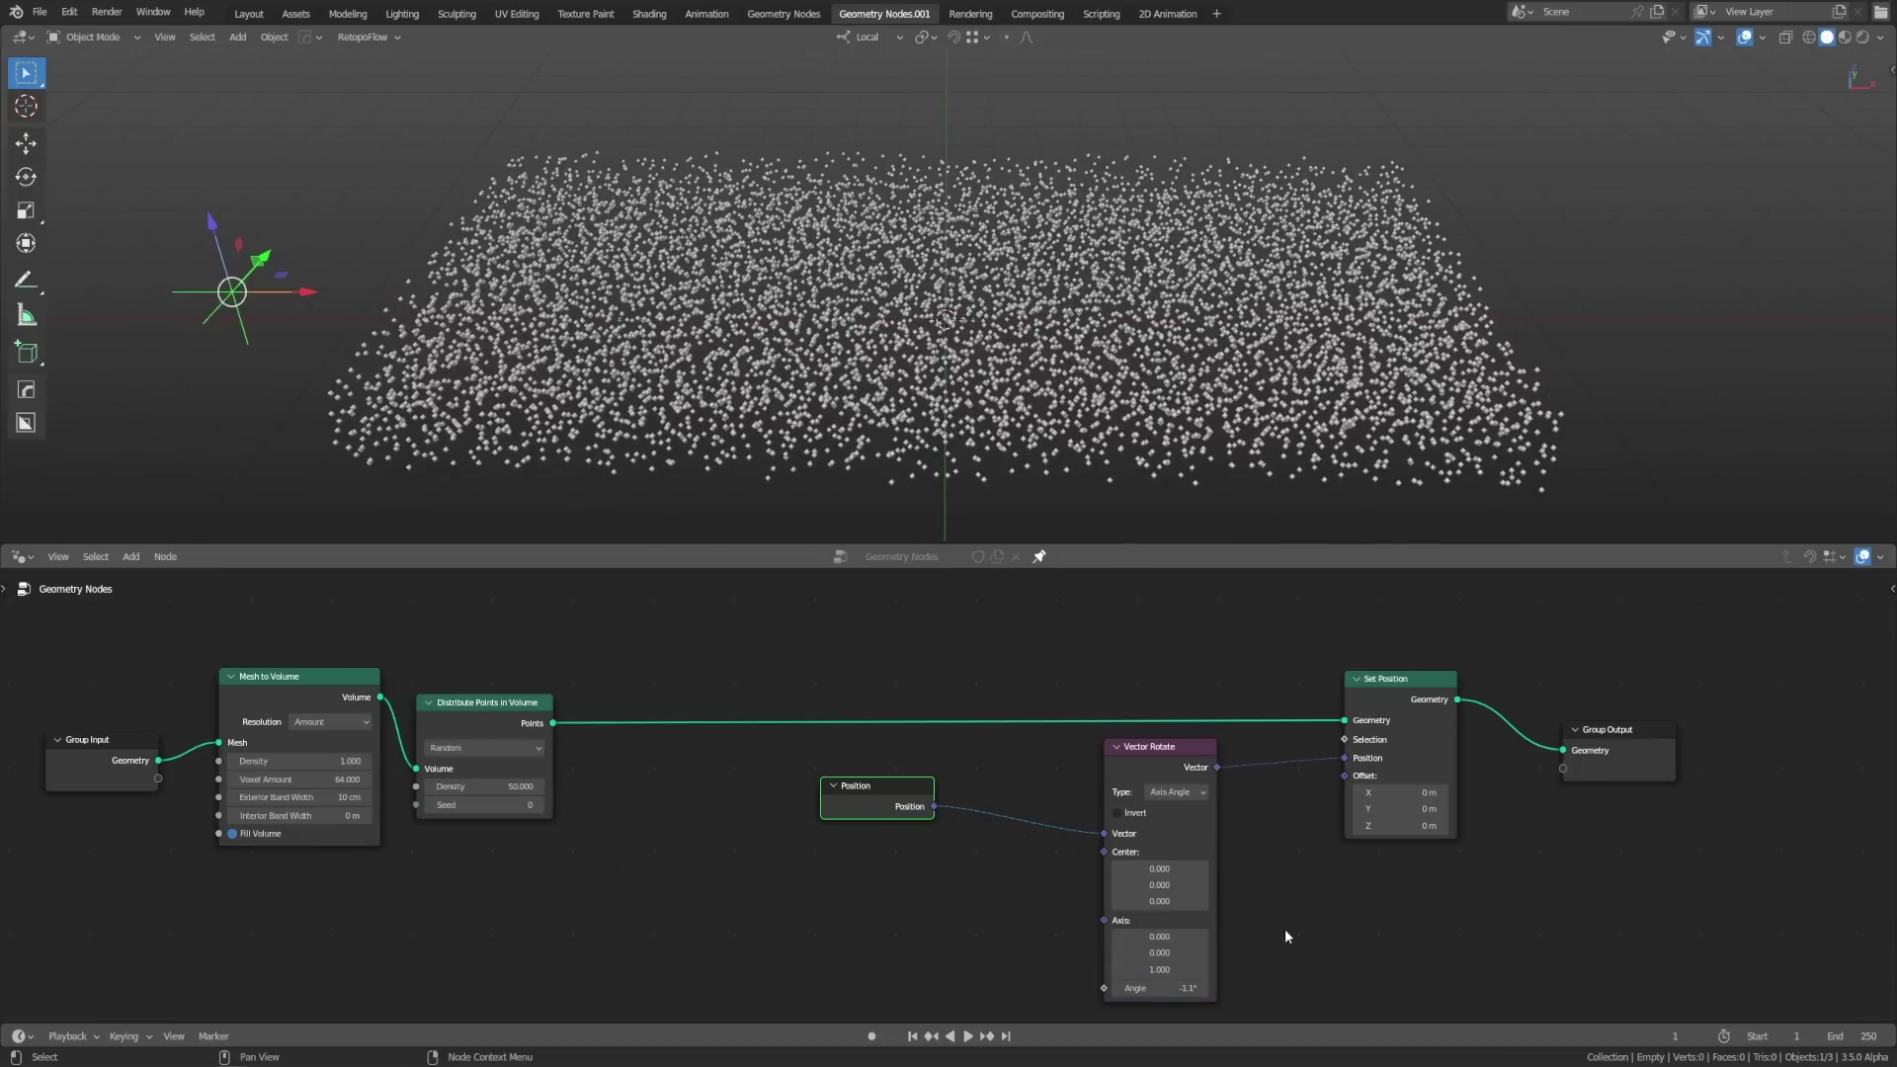
left_click_drag(1146, 988, 1165, 988)
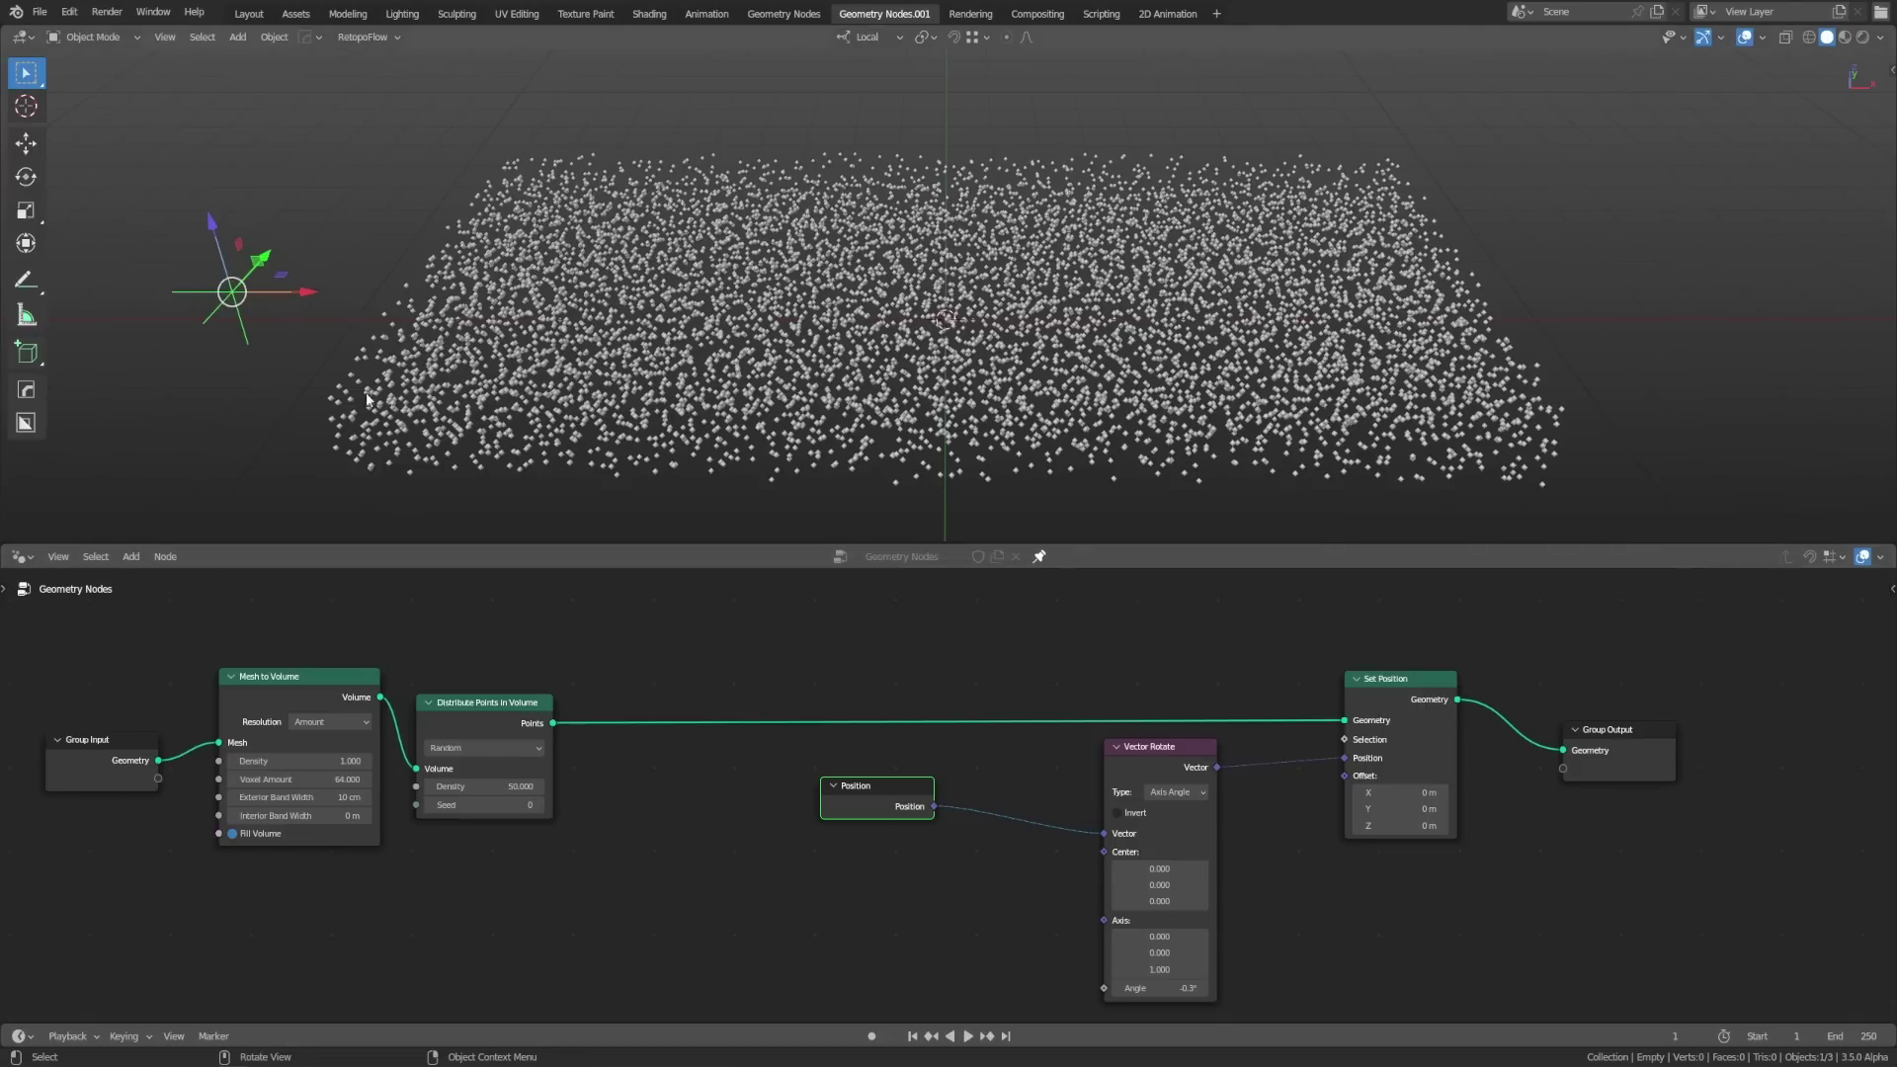
Step: Move the Position node away from Vector Rotate to make room for more nodes
middle_click_drag(831, 991, 940, 870)
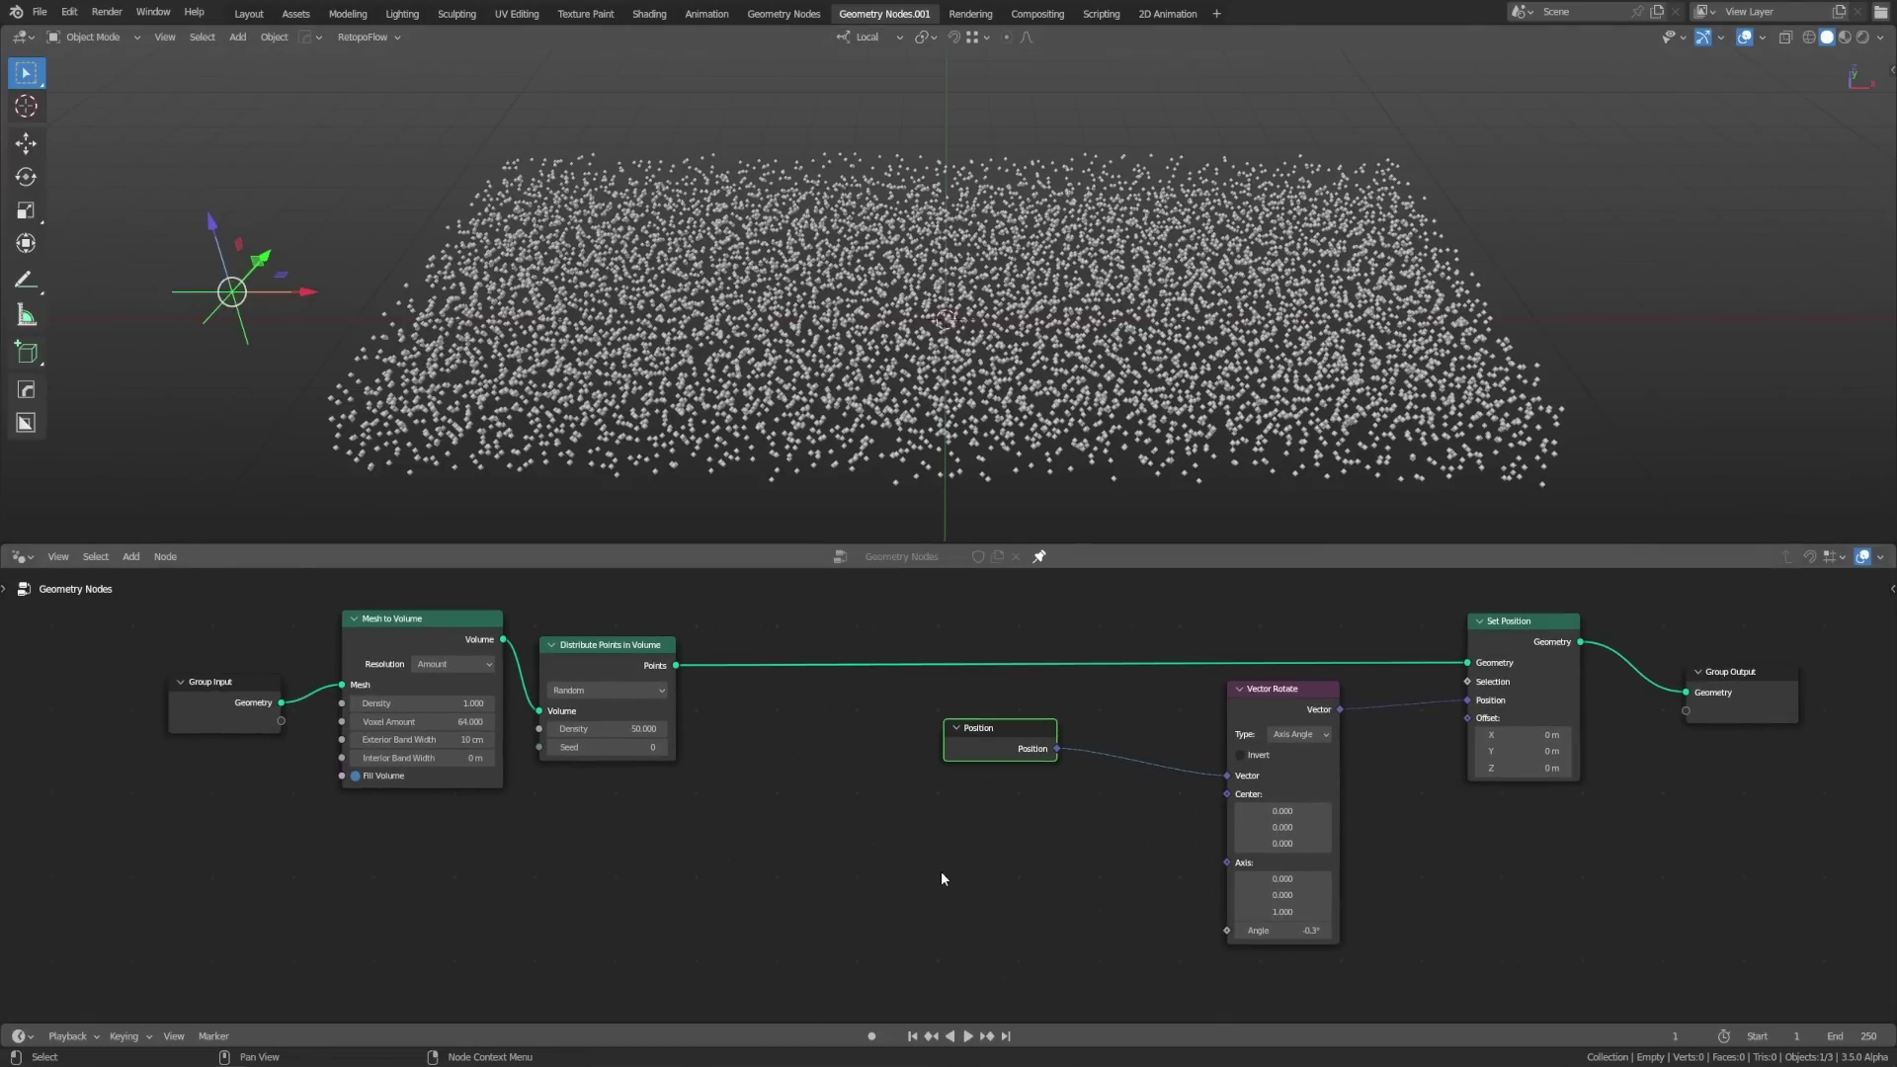
left_click_drag(988, 769, 734, 863)
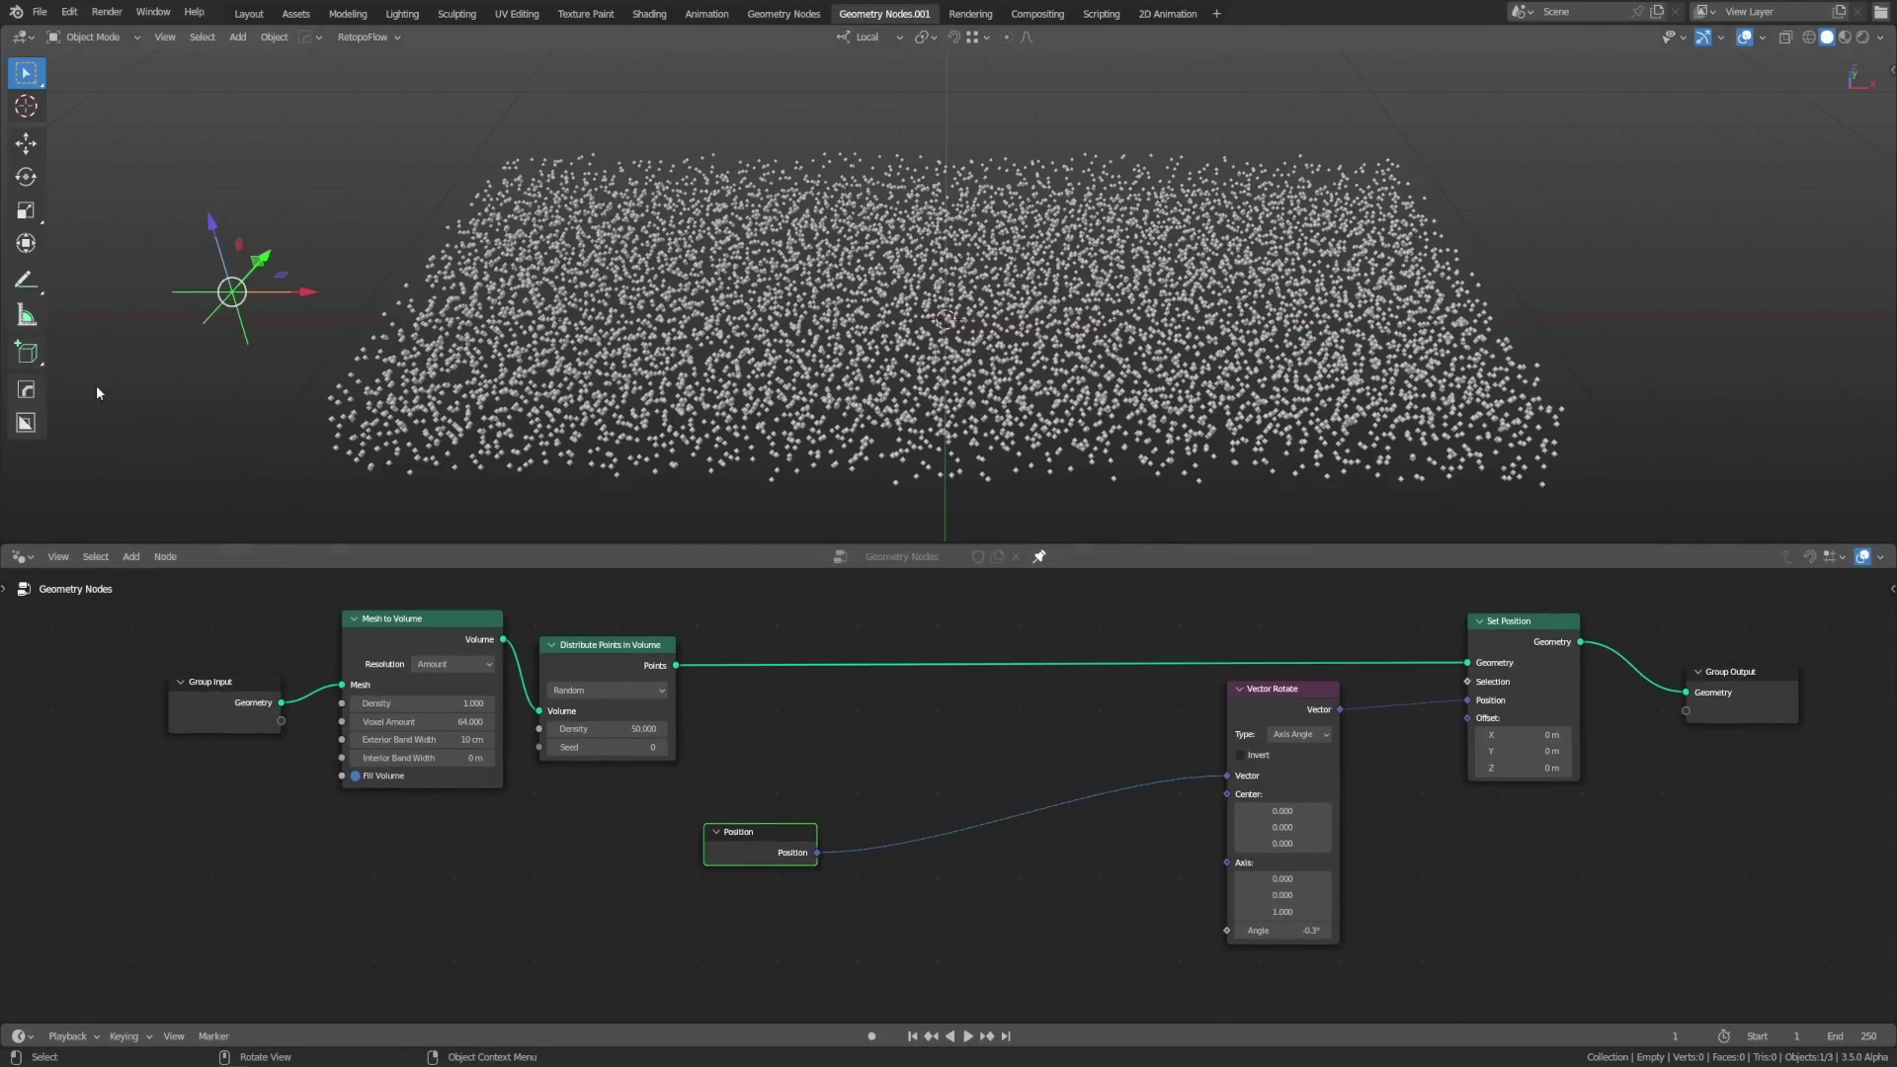
Step: Annotate the viewport with lines from the origin to the edge of the points and to the empty, joining their ends
left_click(25, 279)
left_click_drag(949, 318, 396, 314)
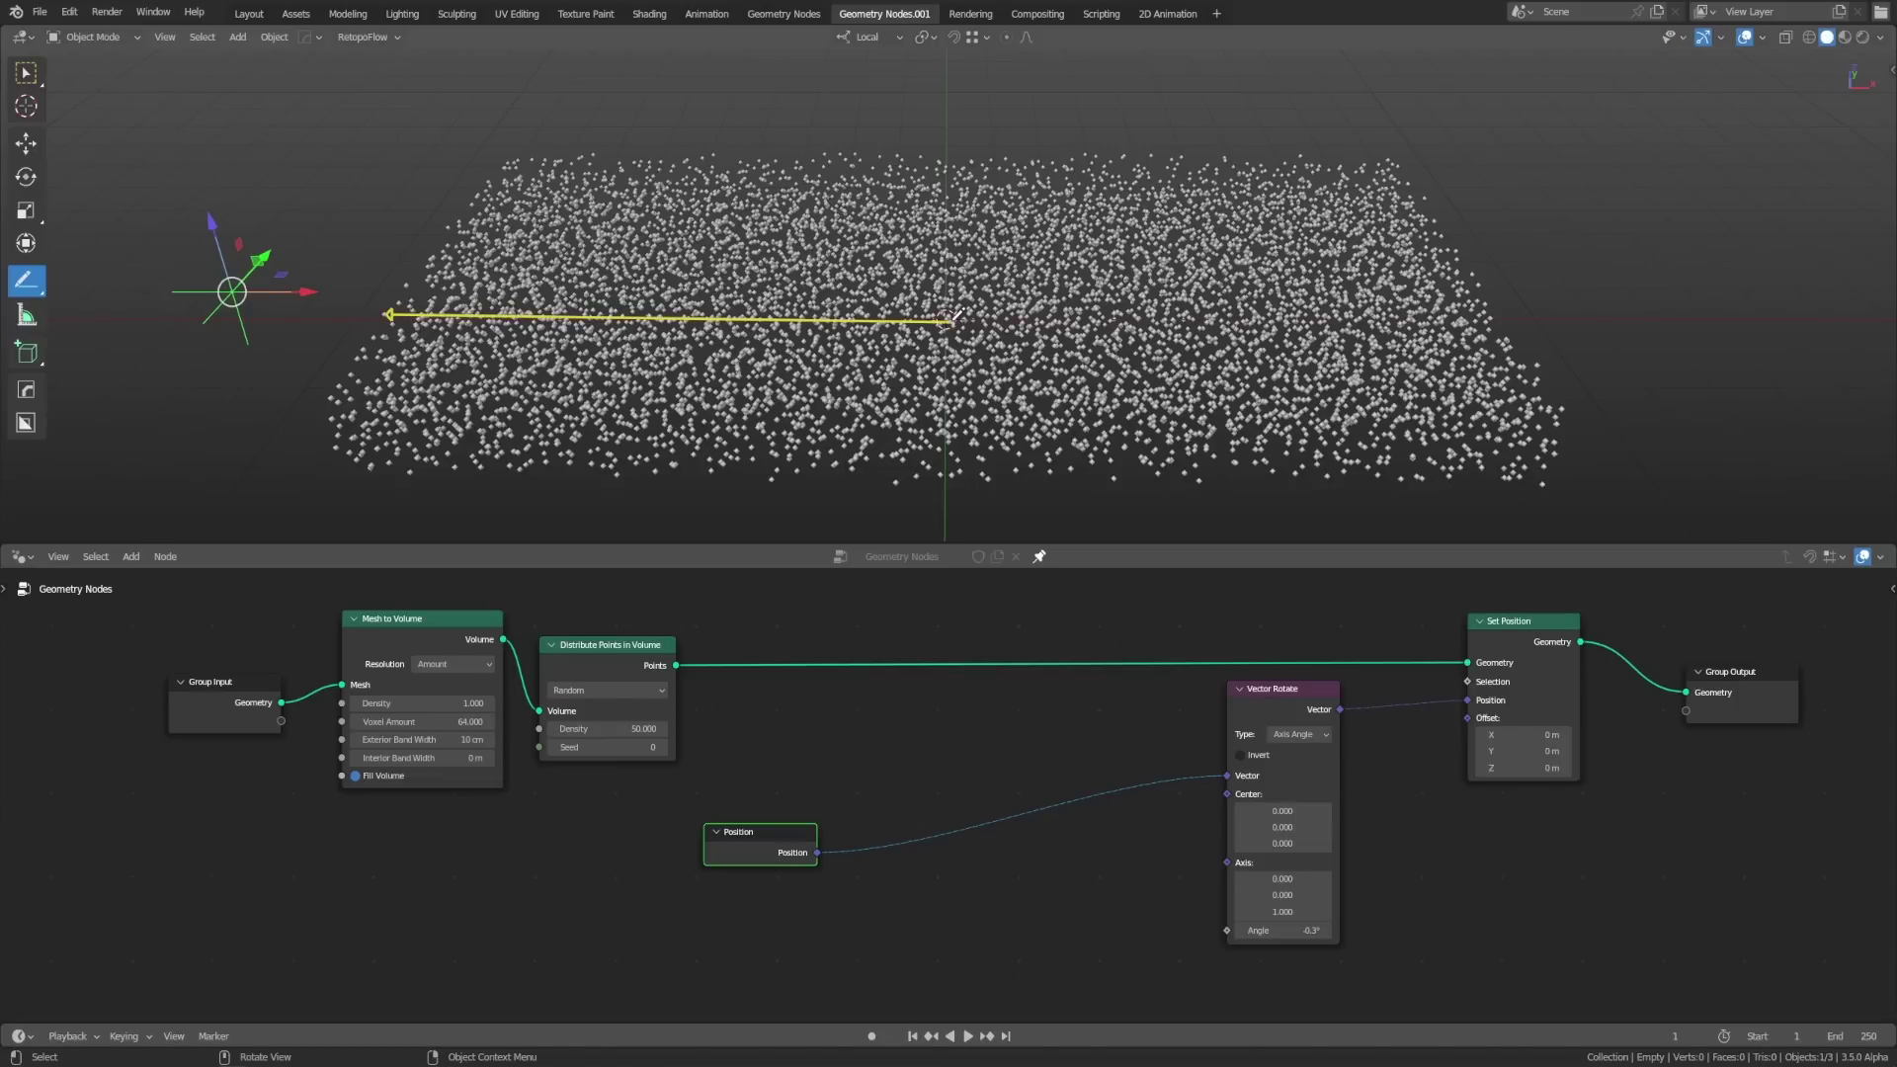
mouse_move(949, 318)
left_mouse_down()
mouse_move(339, 264)
mouse_move(234, 292)
left_mouse_up()
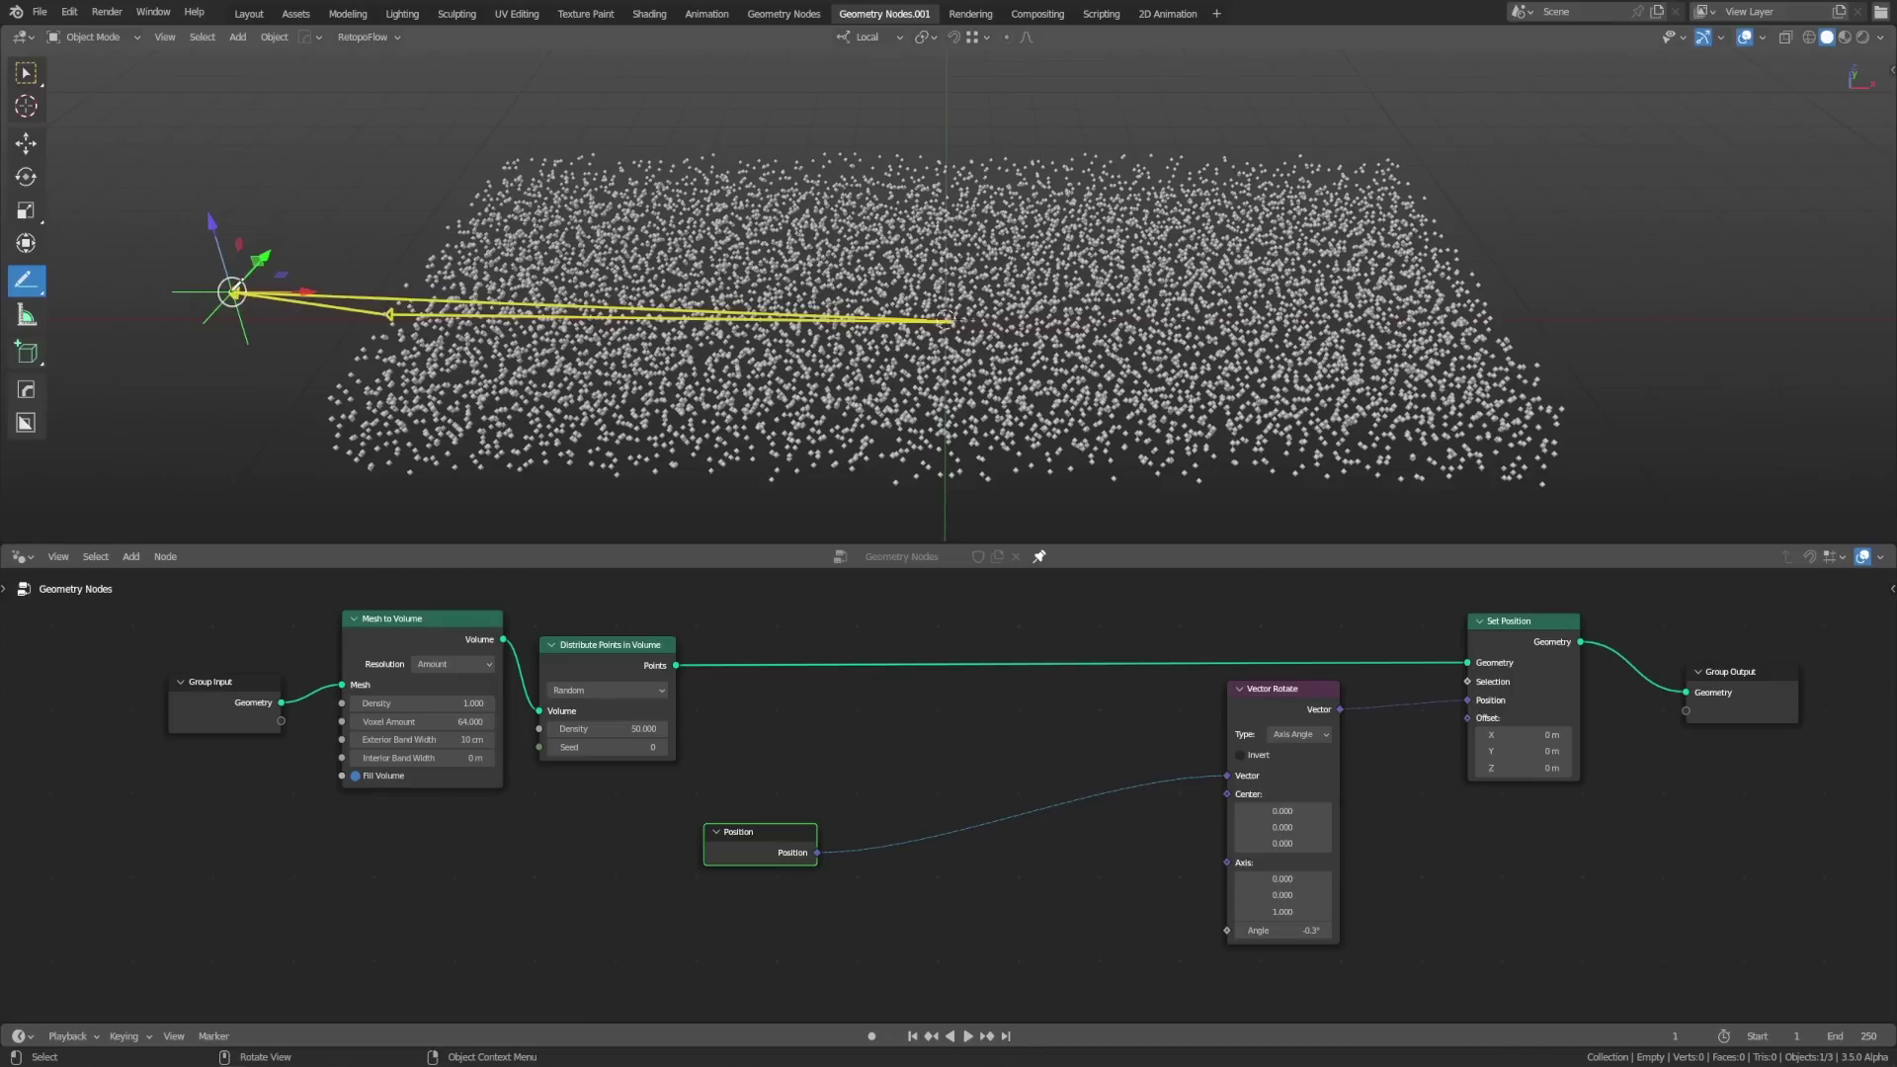
left_click_drag(321, 295, 280, 295, "ctrl")
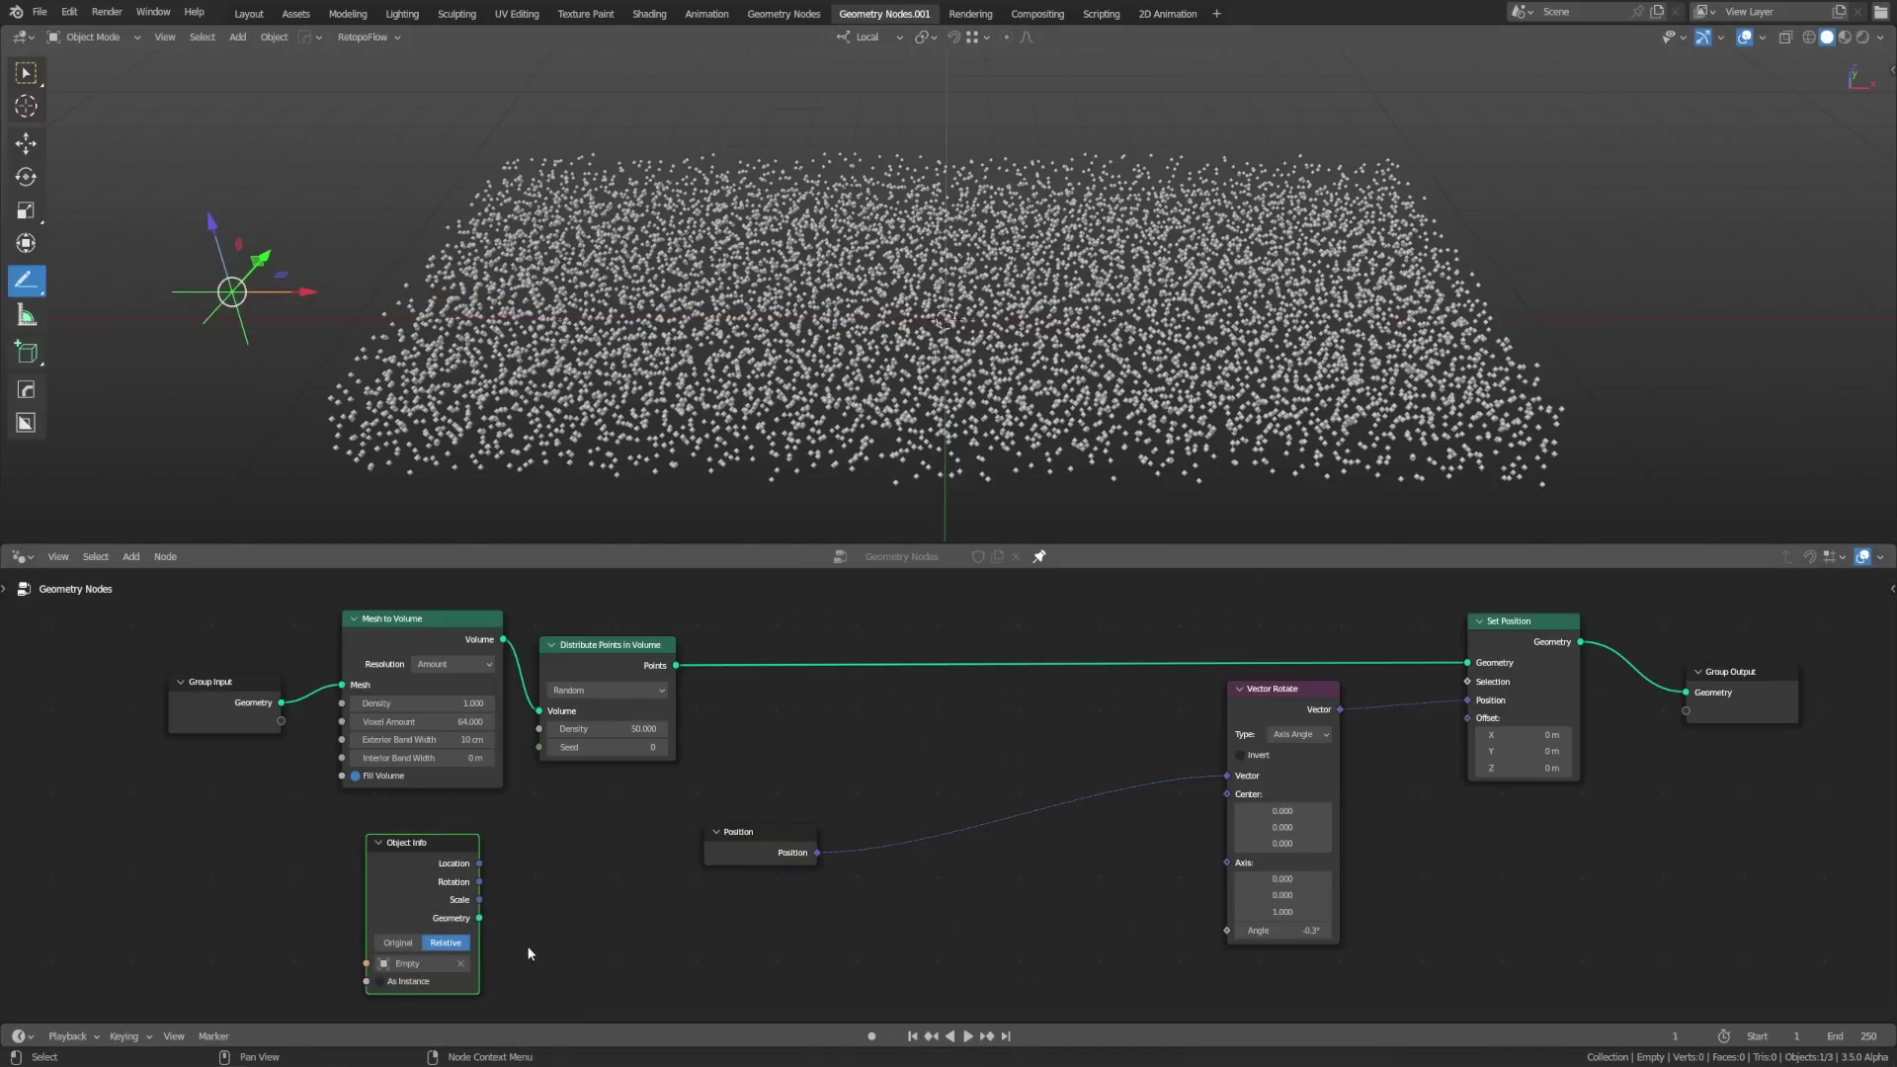
Step: Add a Subtract node after the Empty's Object Info Location and link Position to its second vector input
middle_click_drag(528, 953, 538, 848)
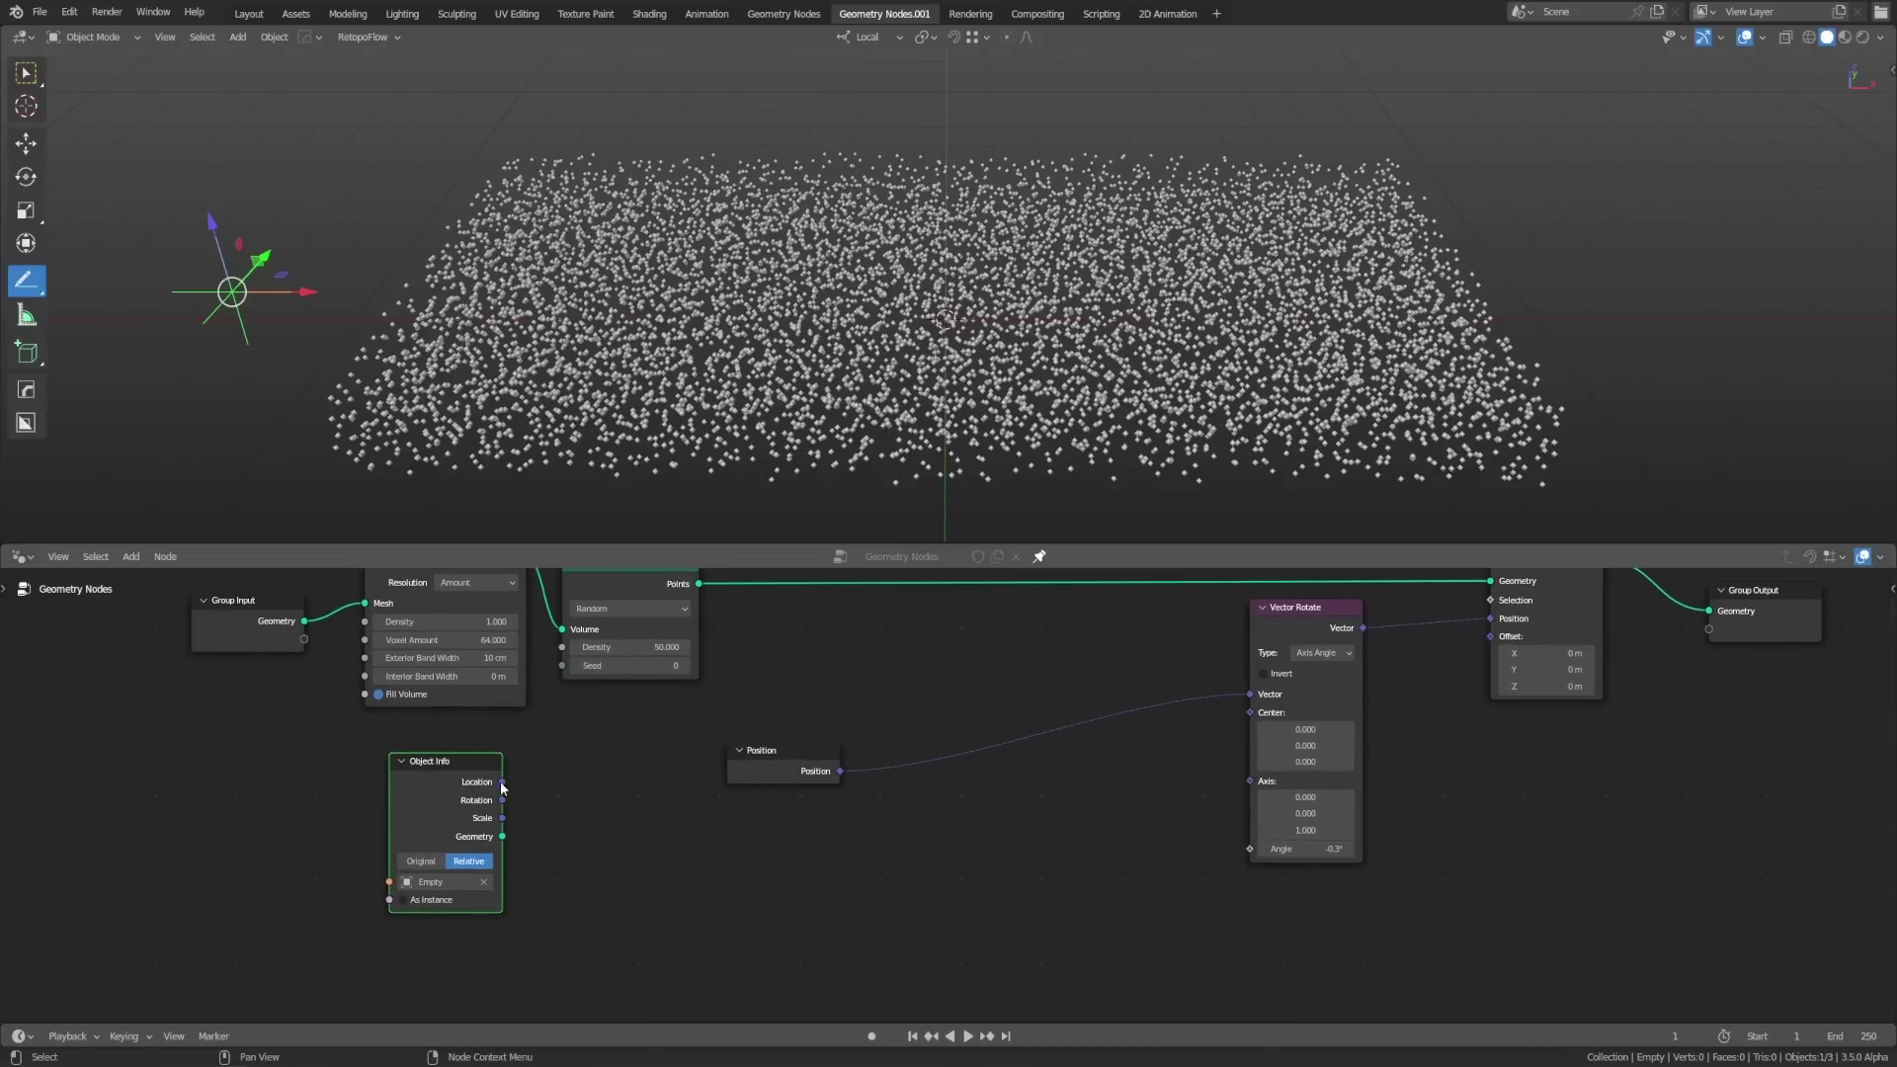
left_click_drag(503, 783, 644, 884)
type("sub")
key("Return")
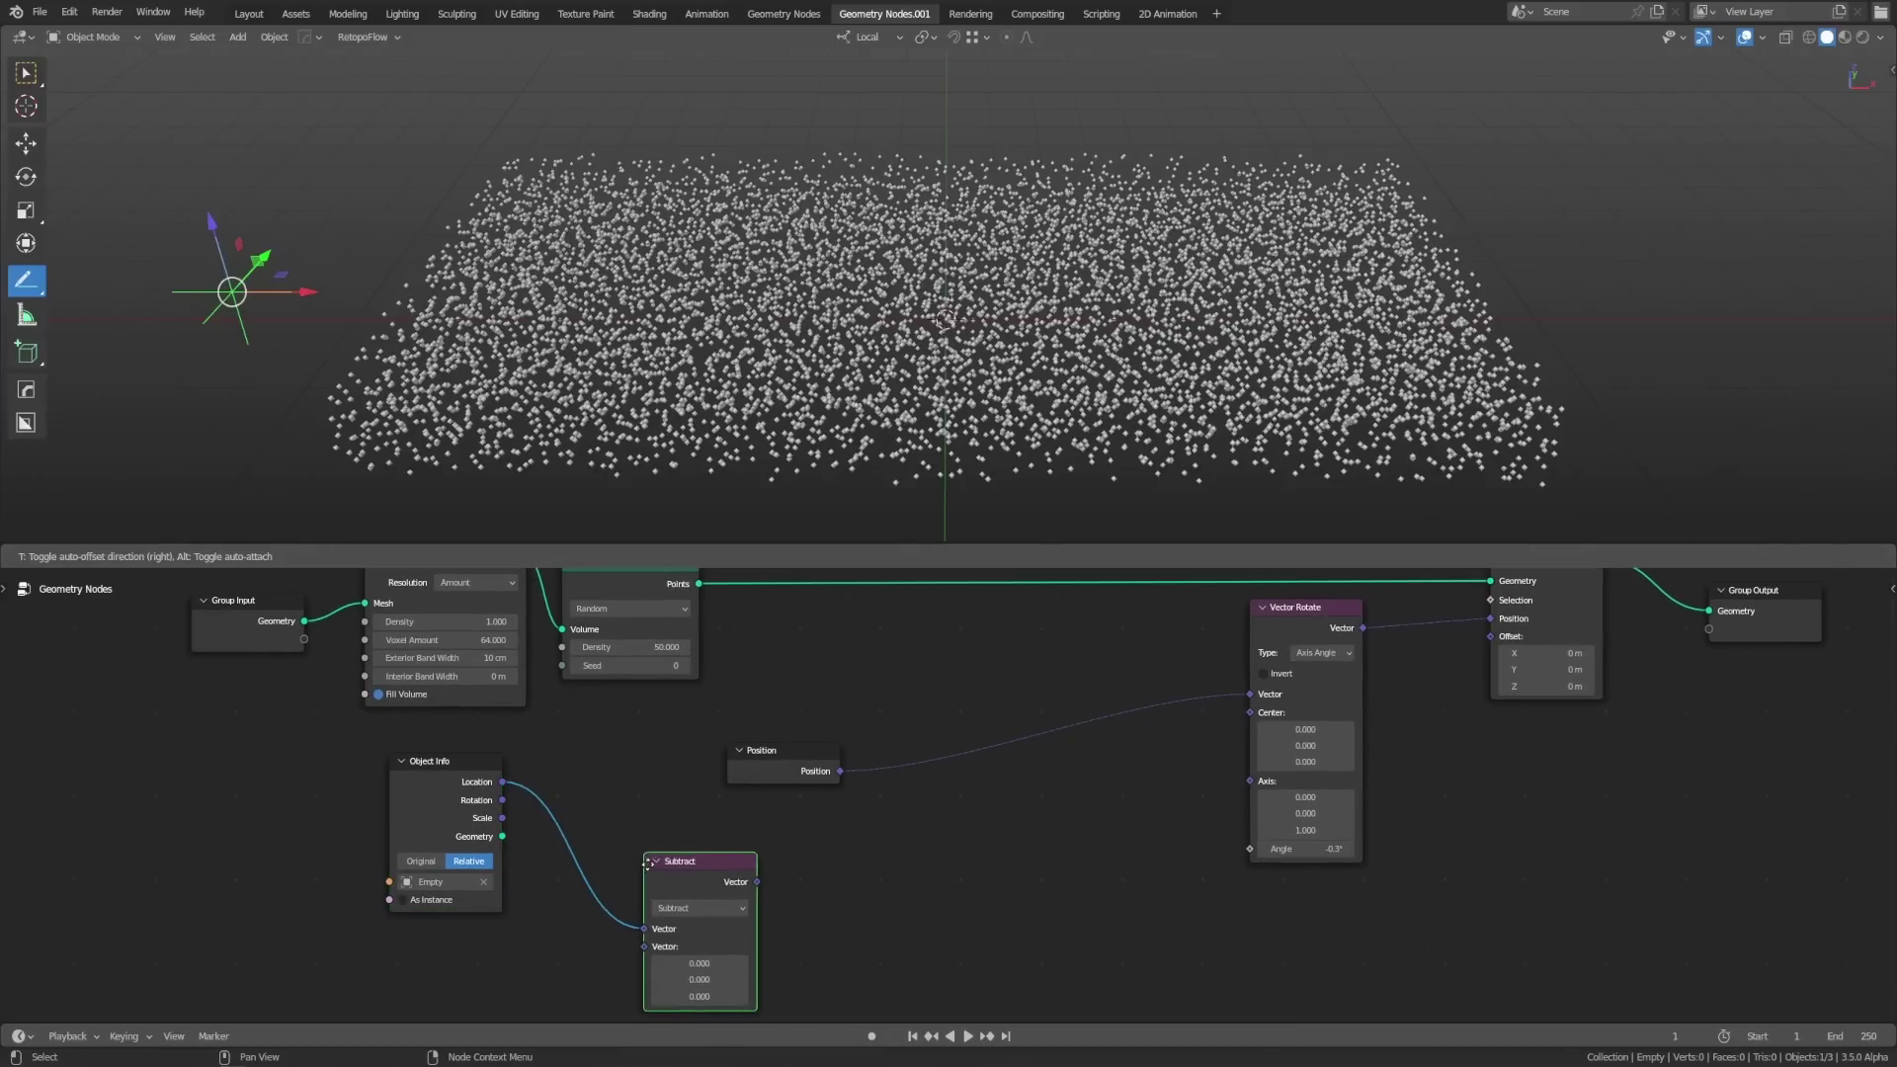
left_click(655, 859)
left_click_drag(767, 776, 653, 922)
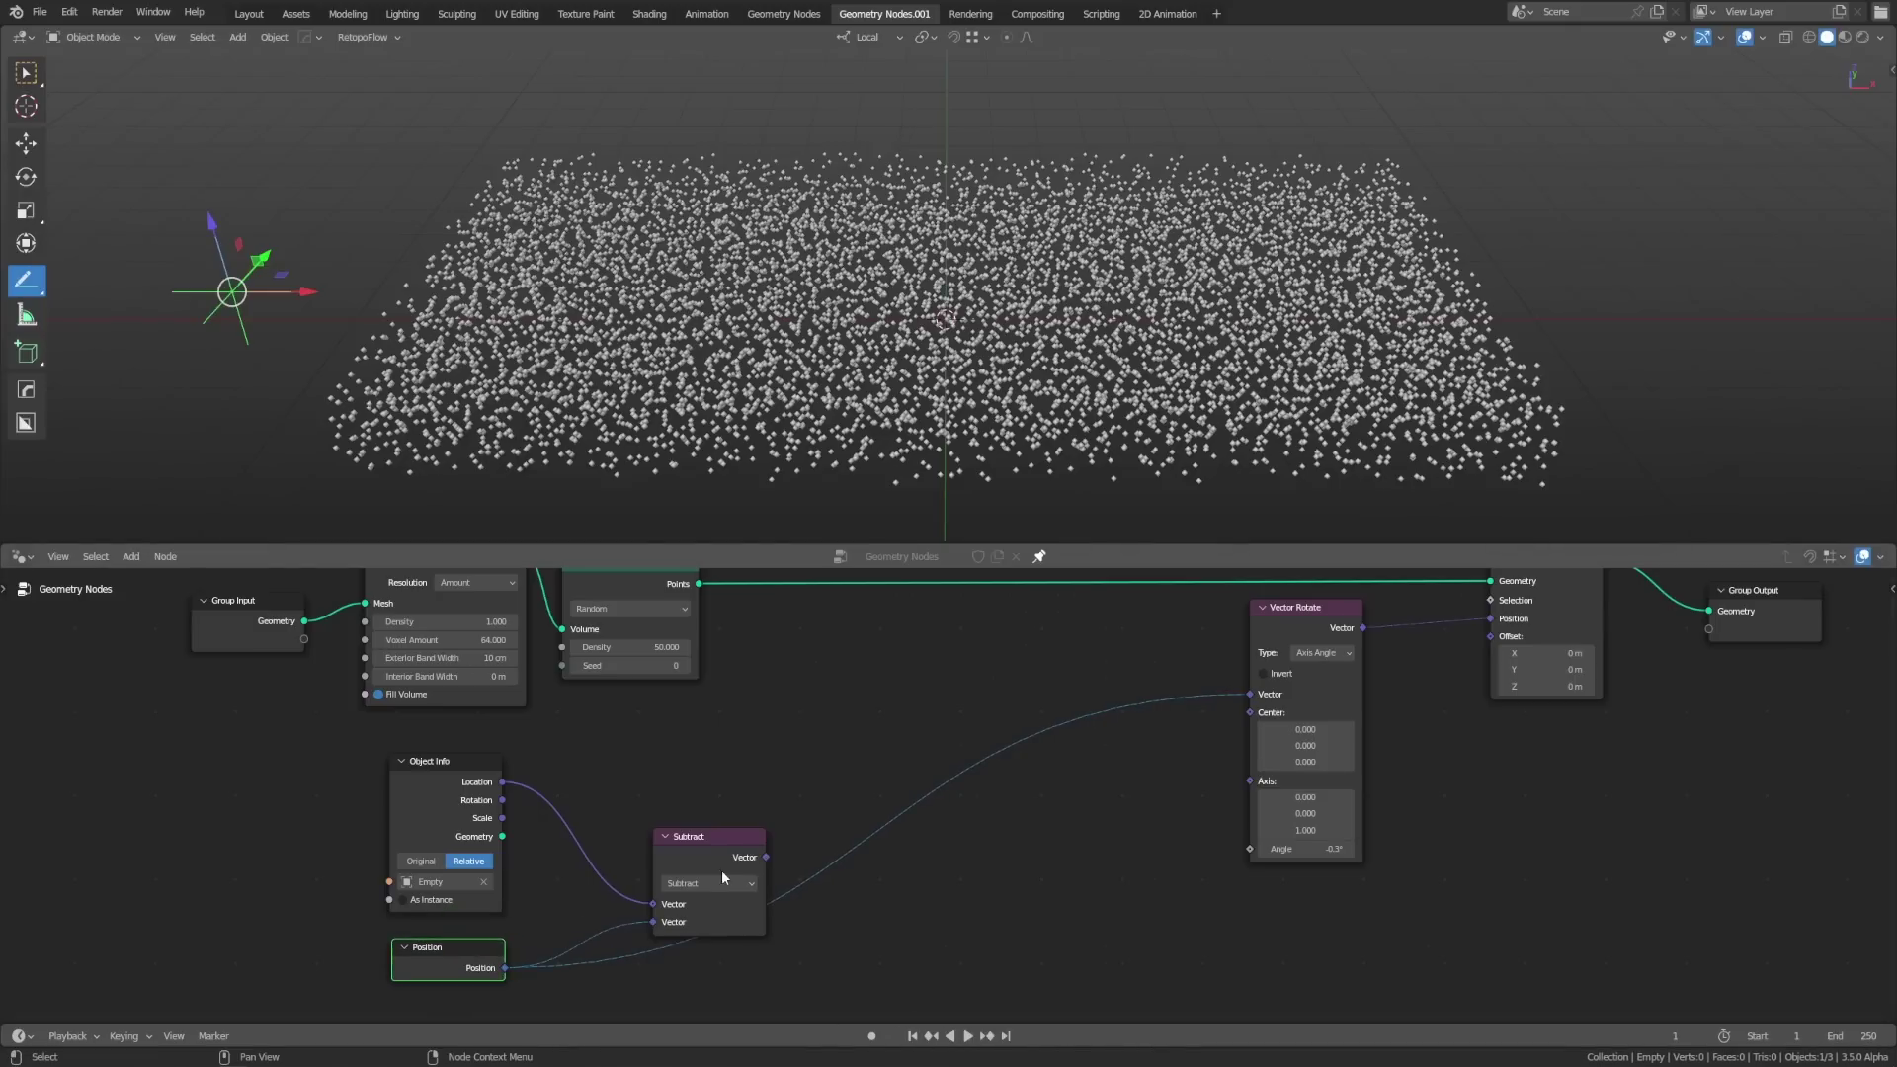
left_click_drag(692, 836, 637, 778)
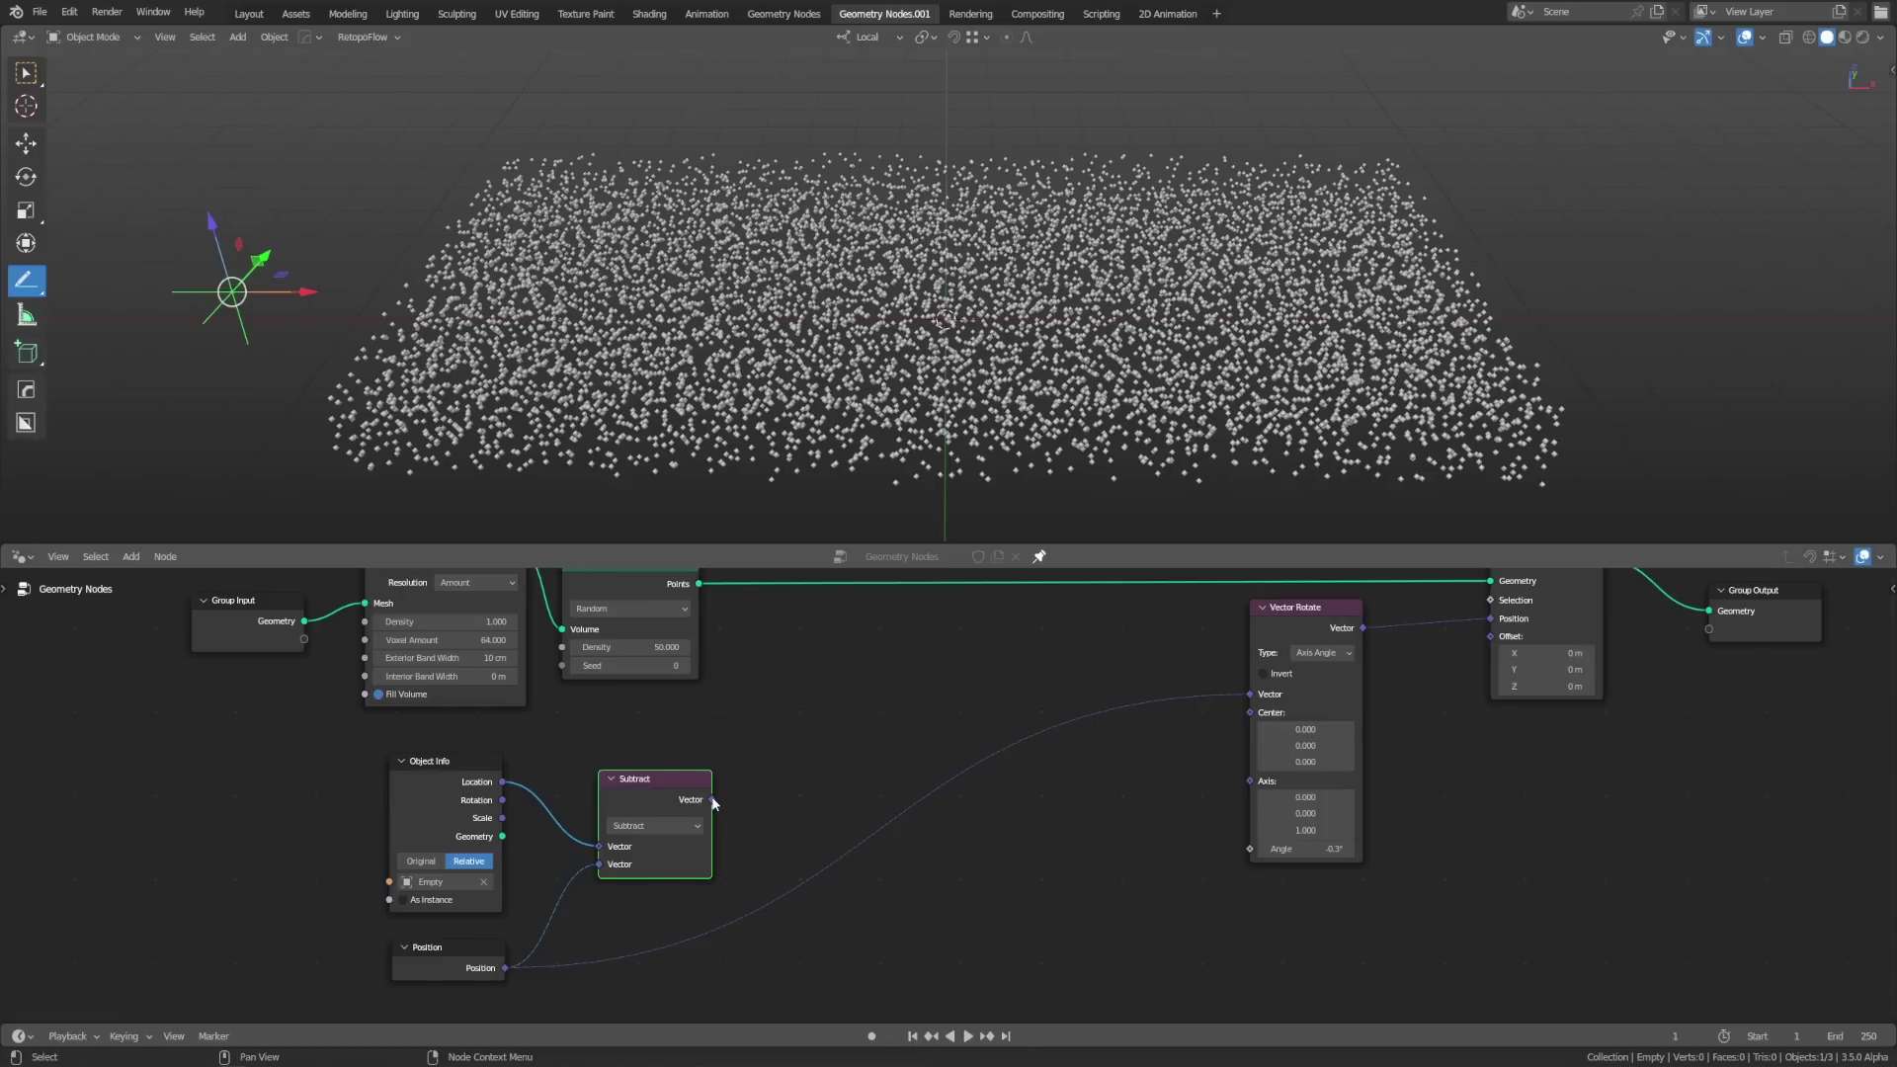
Step: Link the Subtract result through a new Length node to Vector Rotate's Angle, and move the empty towards the points
left_click_drag(713, 799, 816, 797)
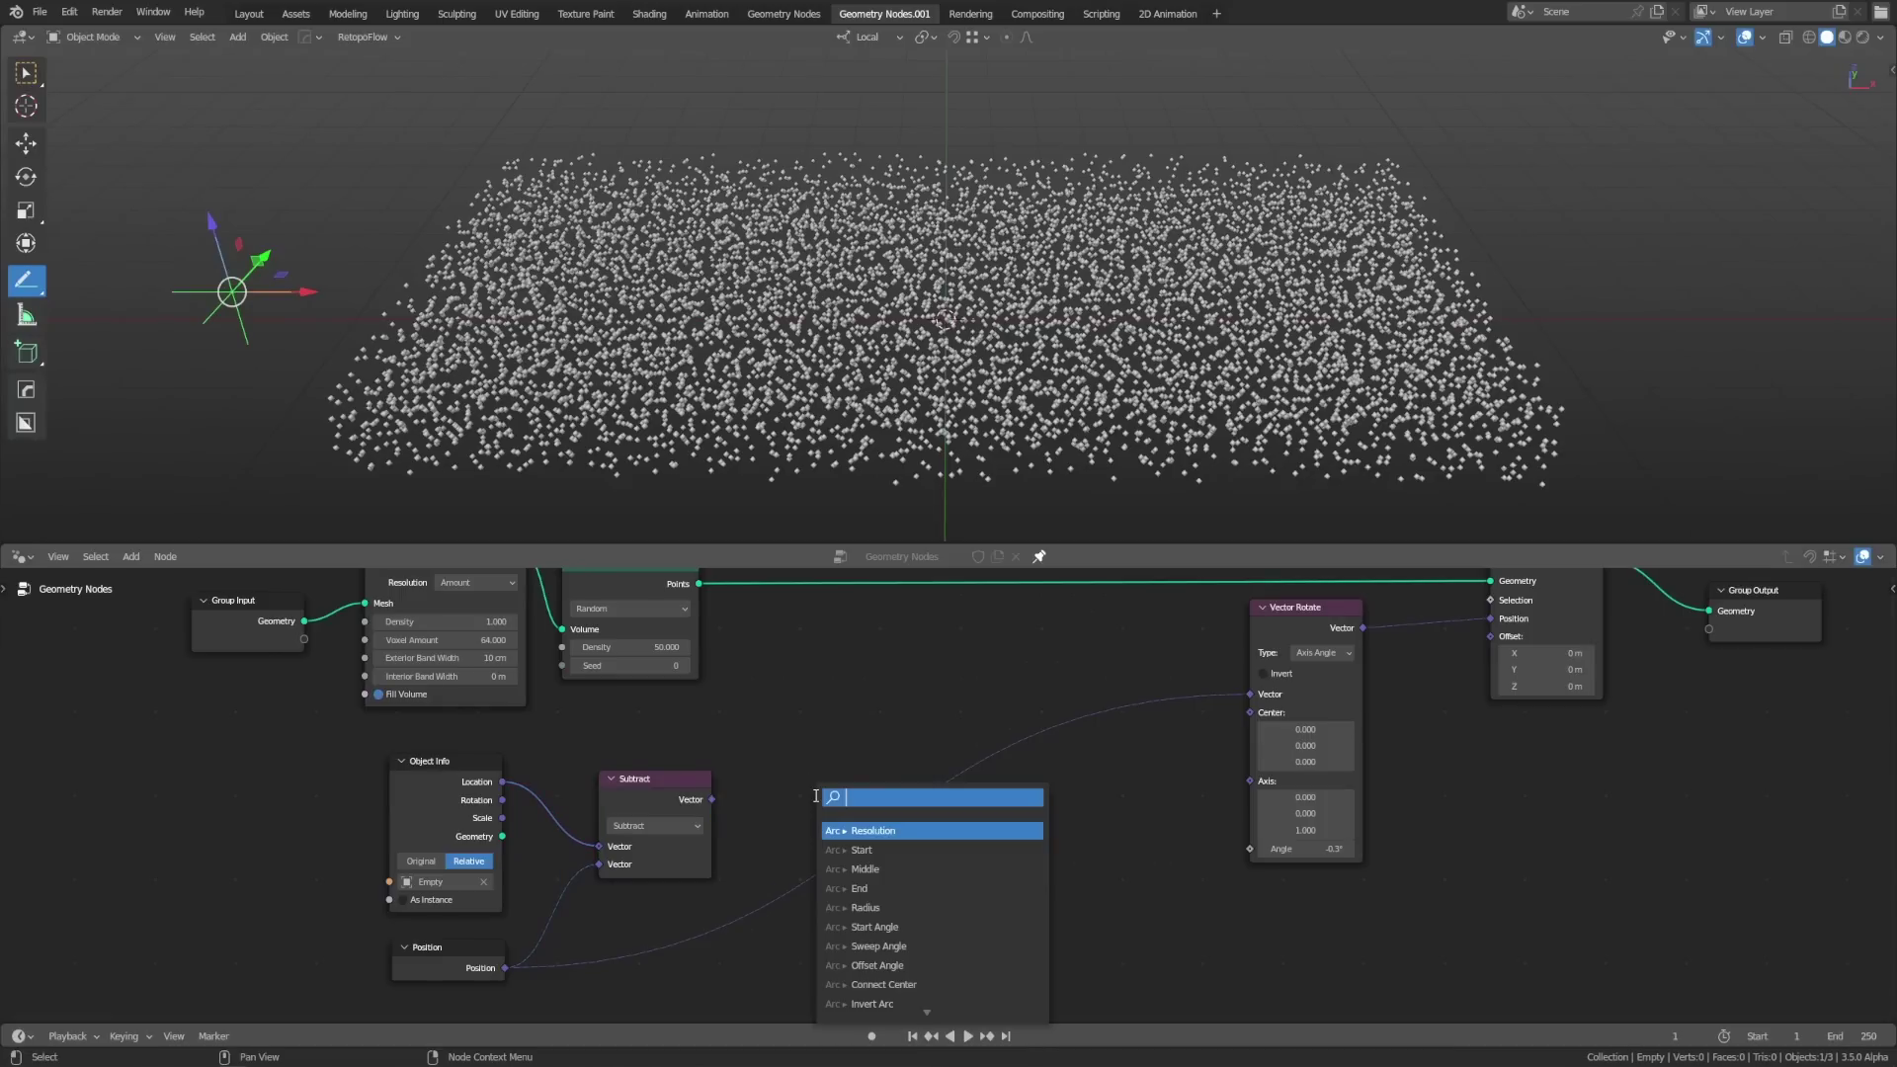
type("length")
key("Return")
left_click(806, 810)
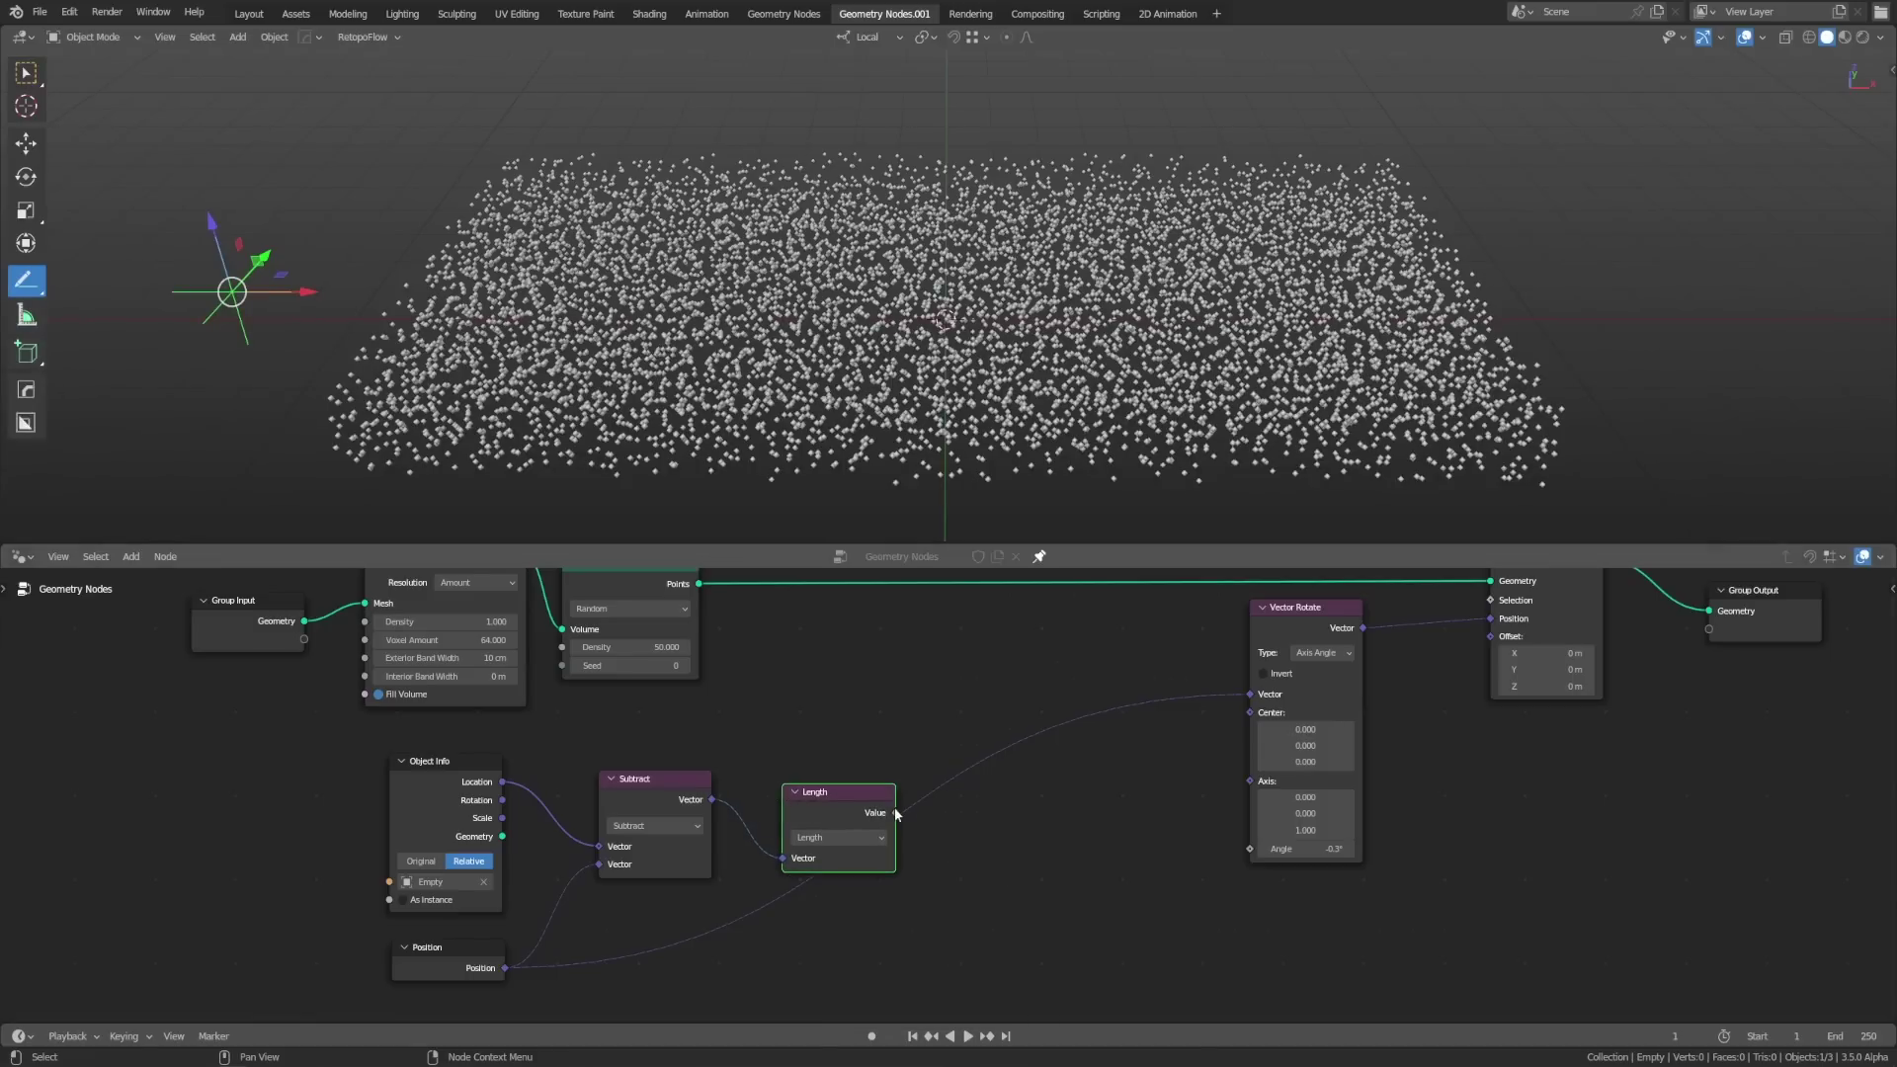
left_click_drag(895, 814, 1251, 851)
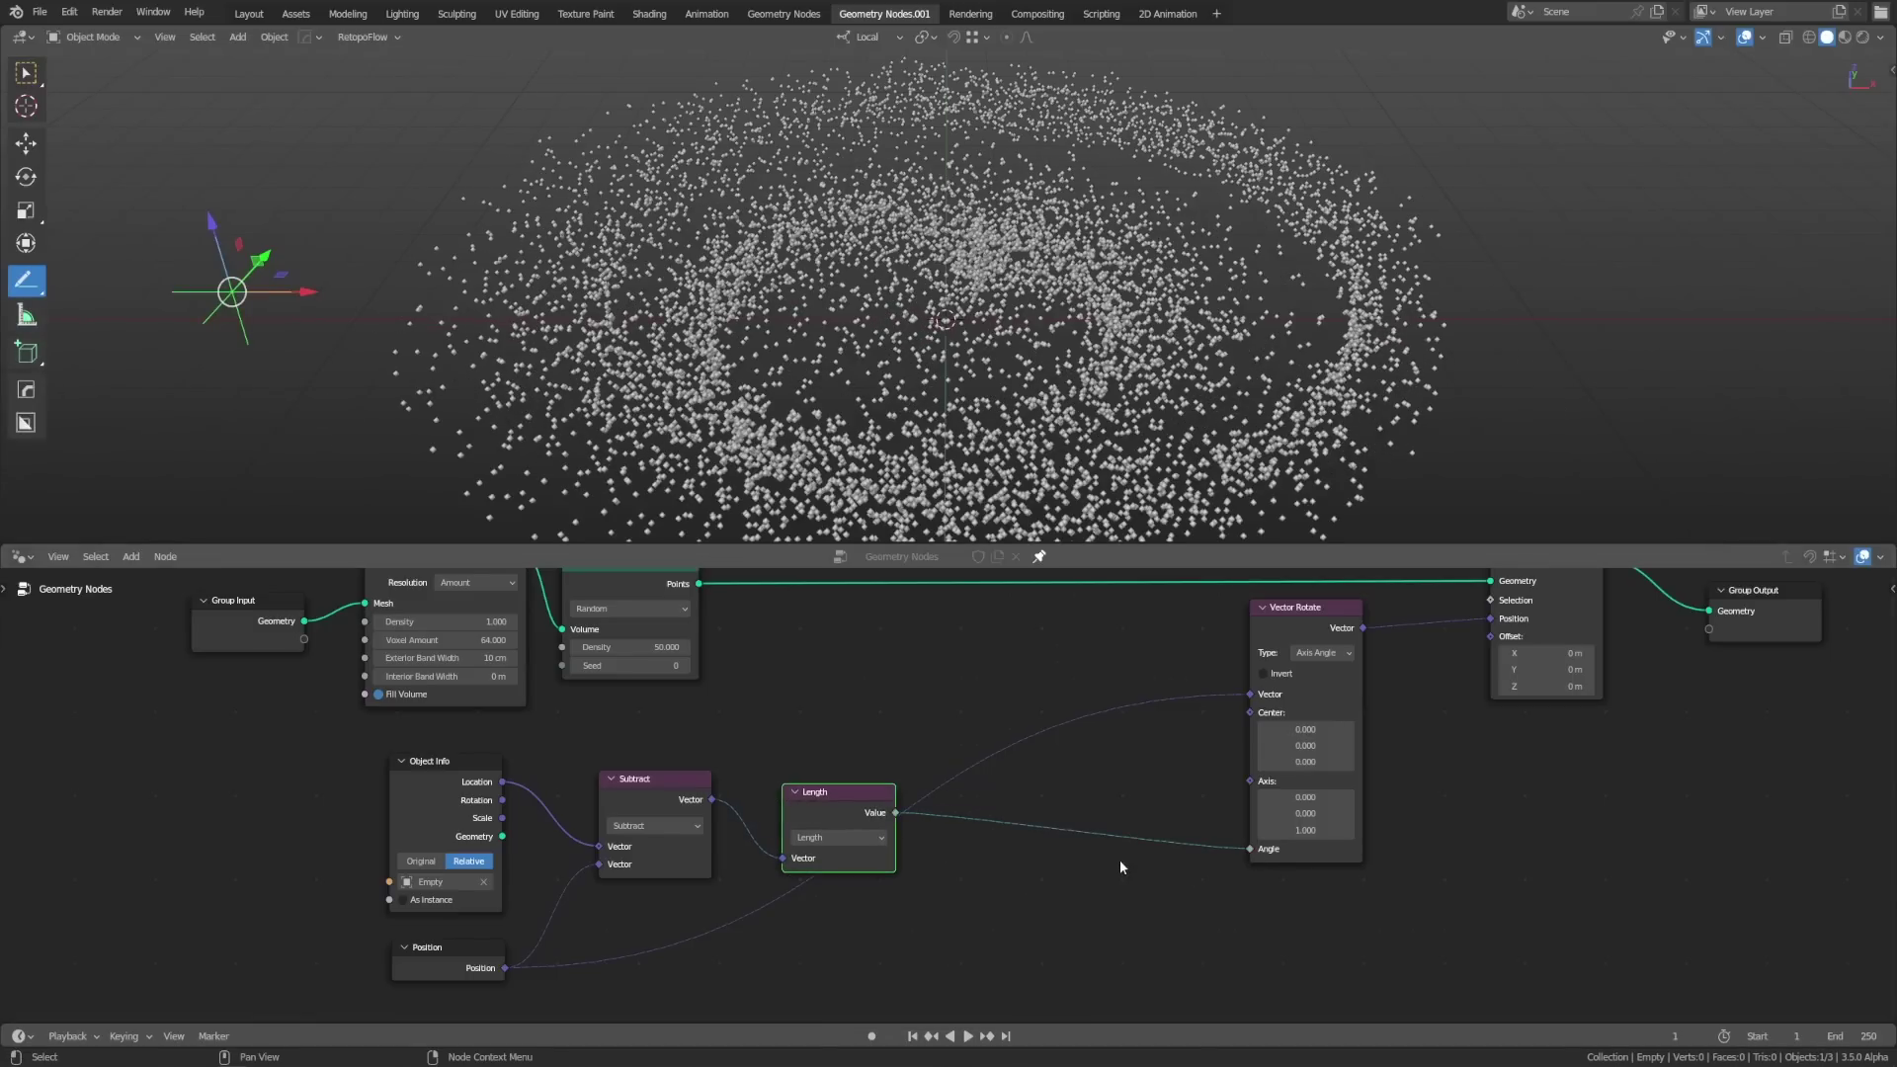
left_click_drag(314, 295, 474, 263)
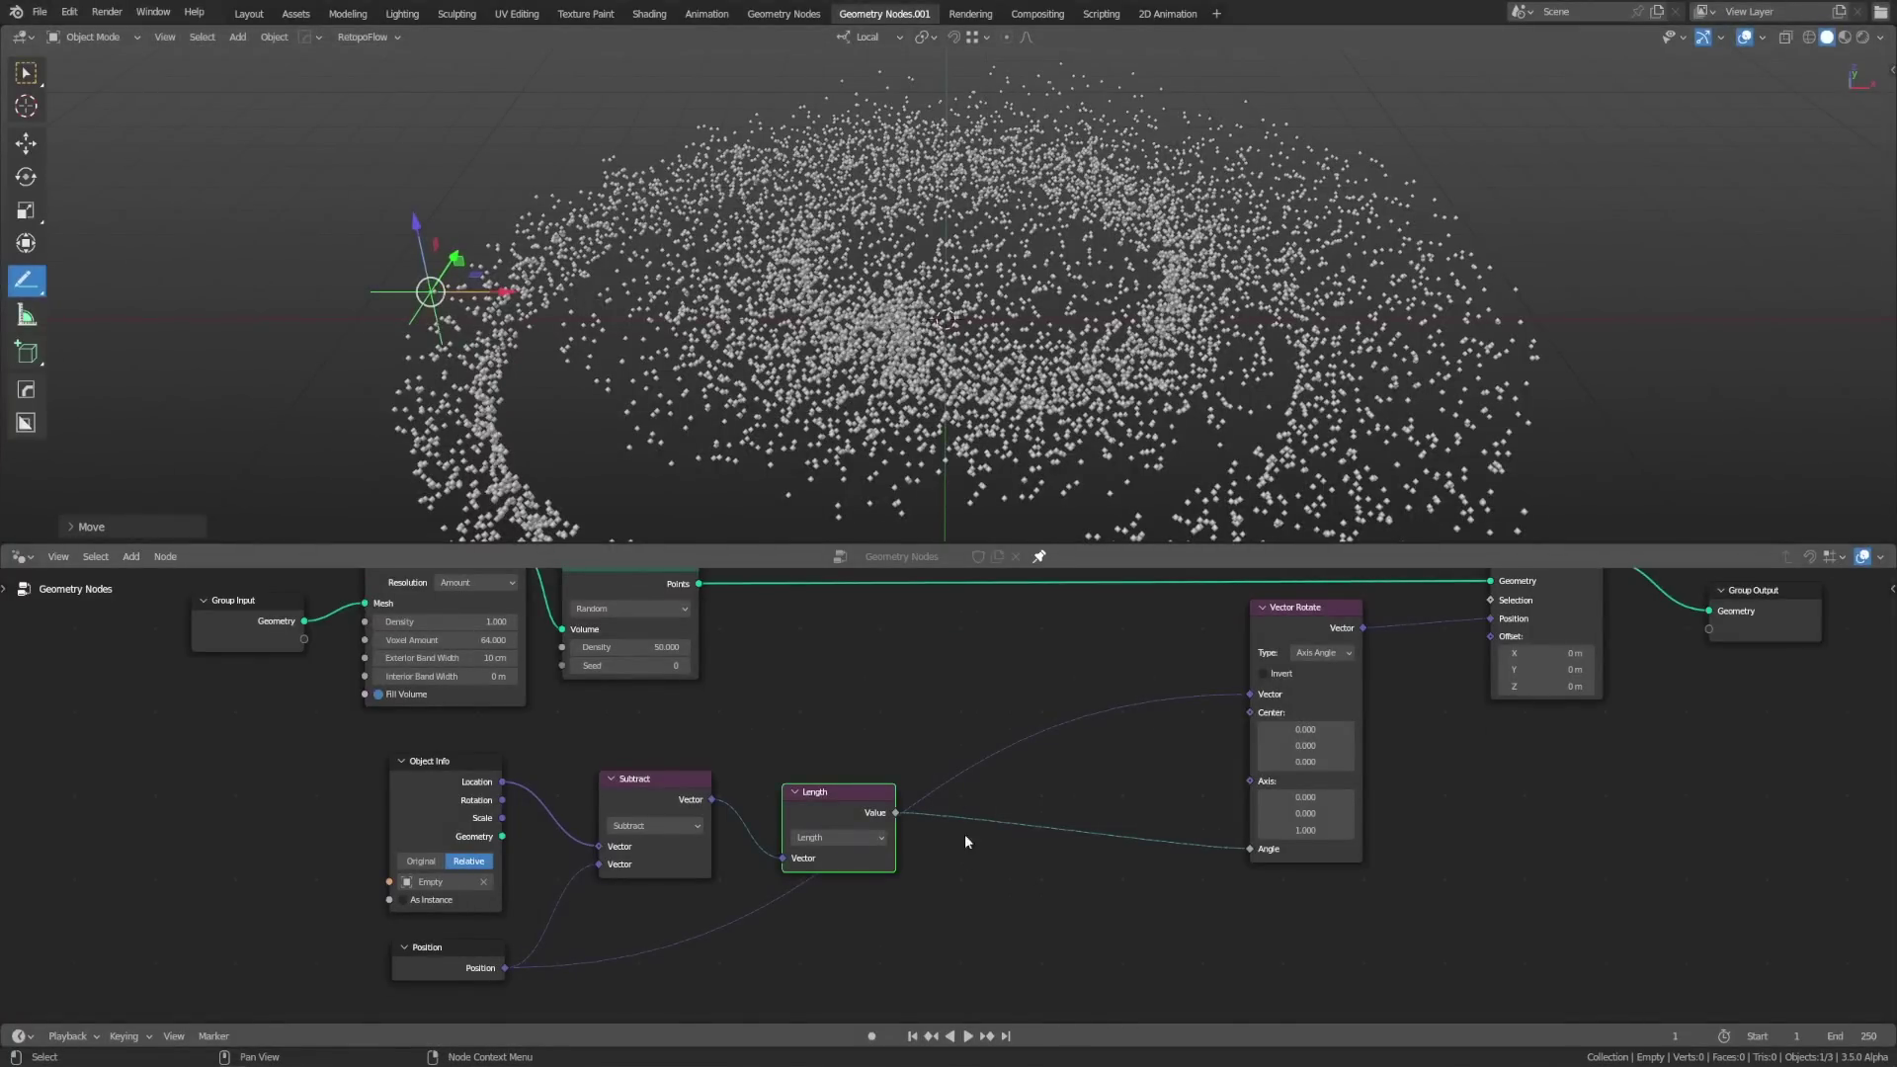
Step: Insert a Map Range node between the Length value and the Angle input of Vector Rotate
left_click_drag(836, 804, 1026, 862)
type("map ran")
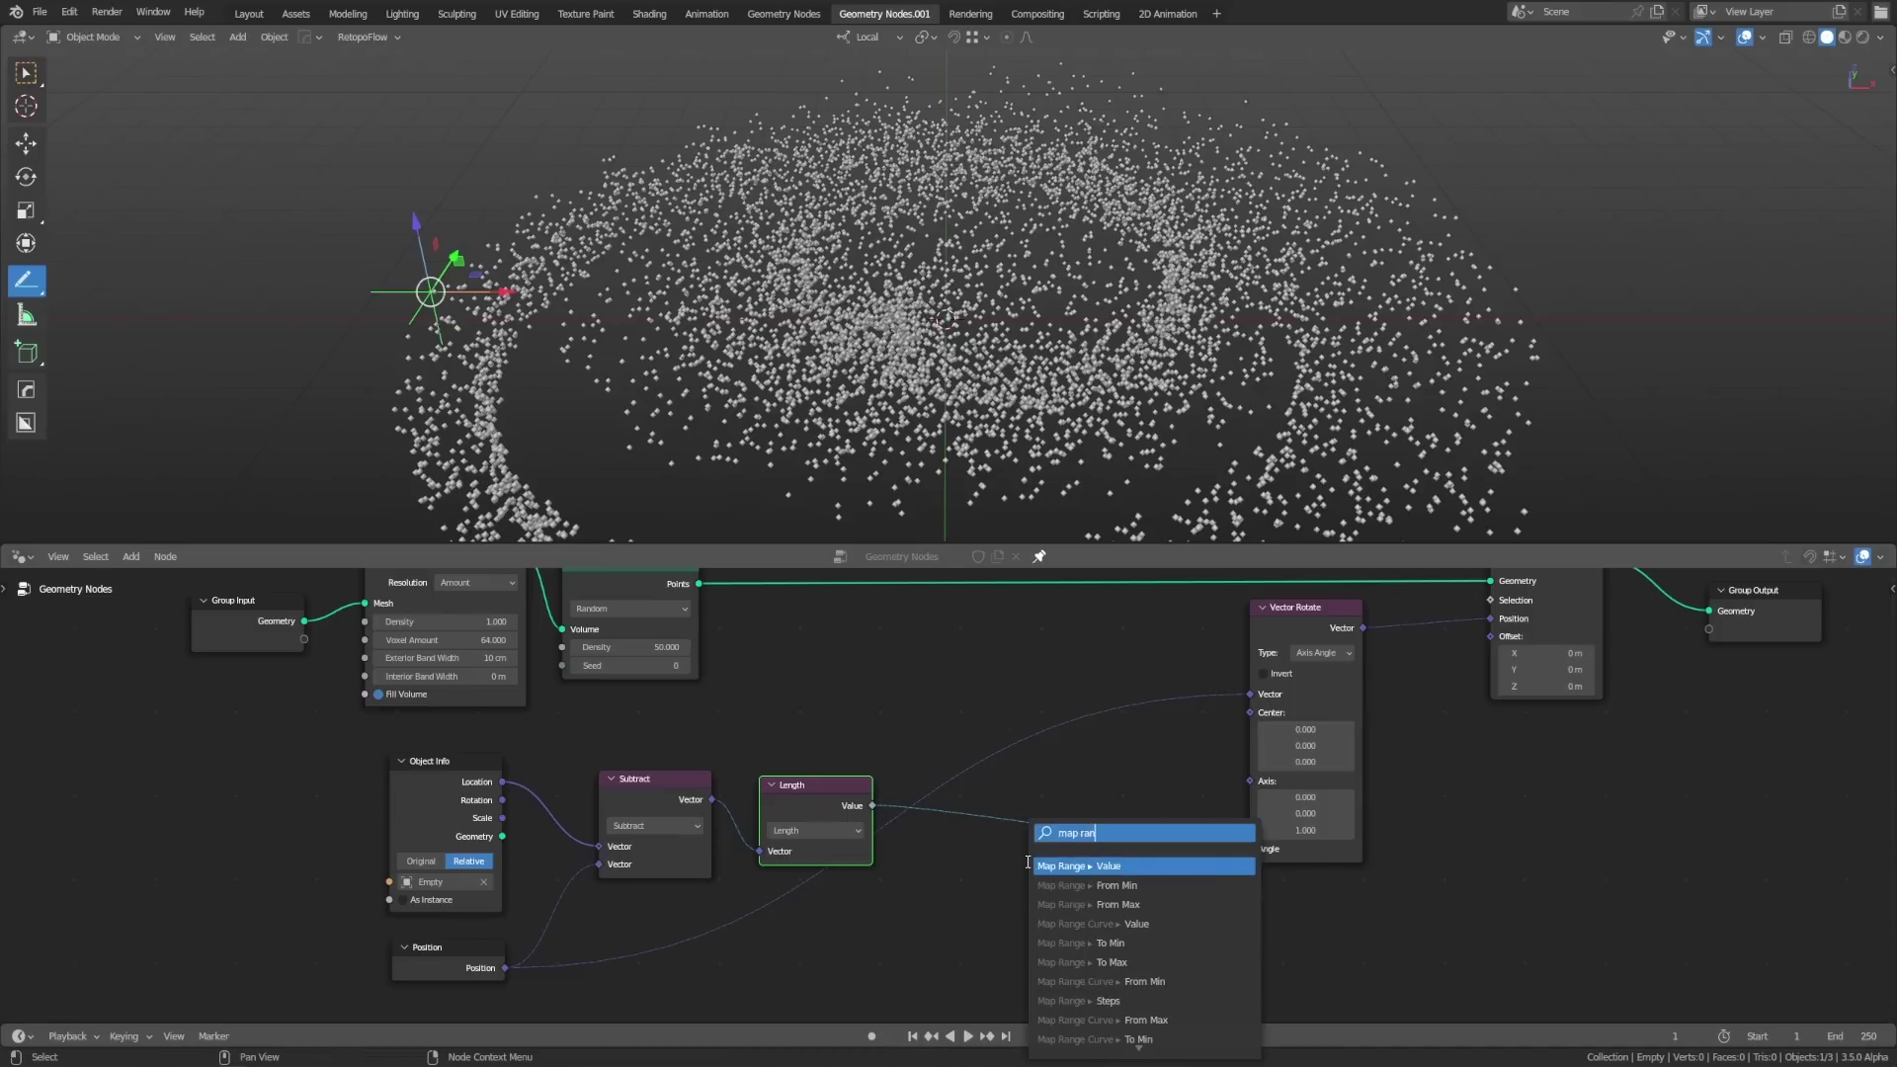
key("Return")
left_click(985, 779)
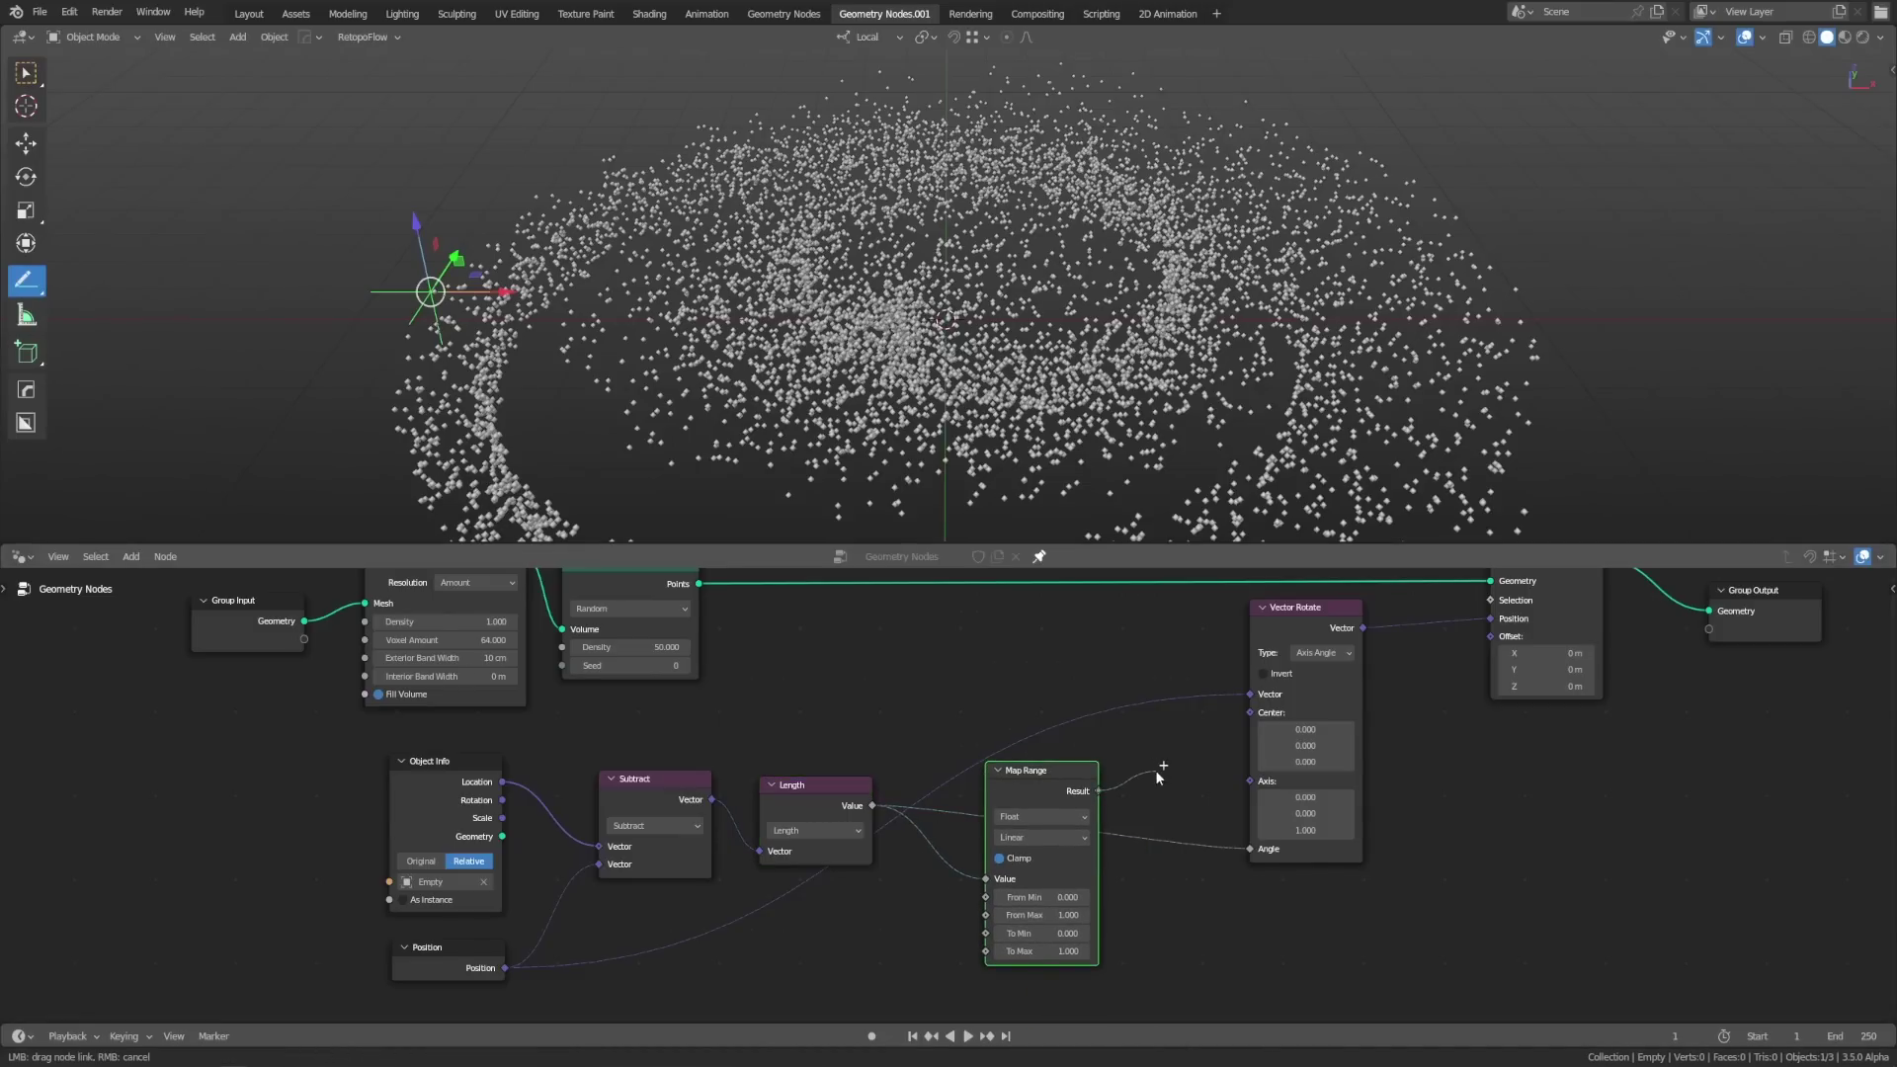
left_click_drag(1098, 791, 1255, 850)
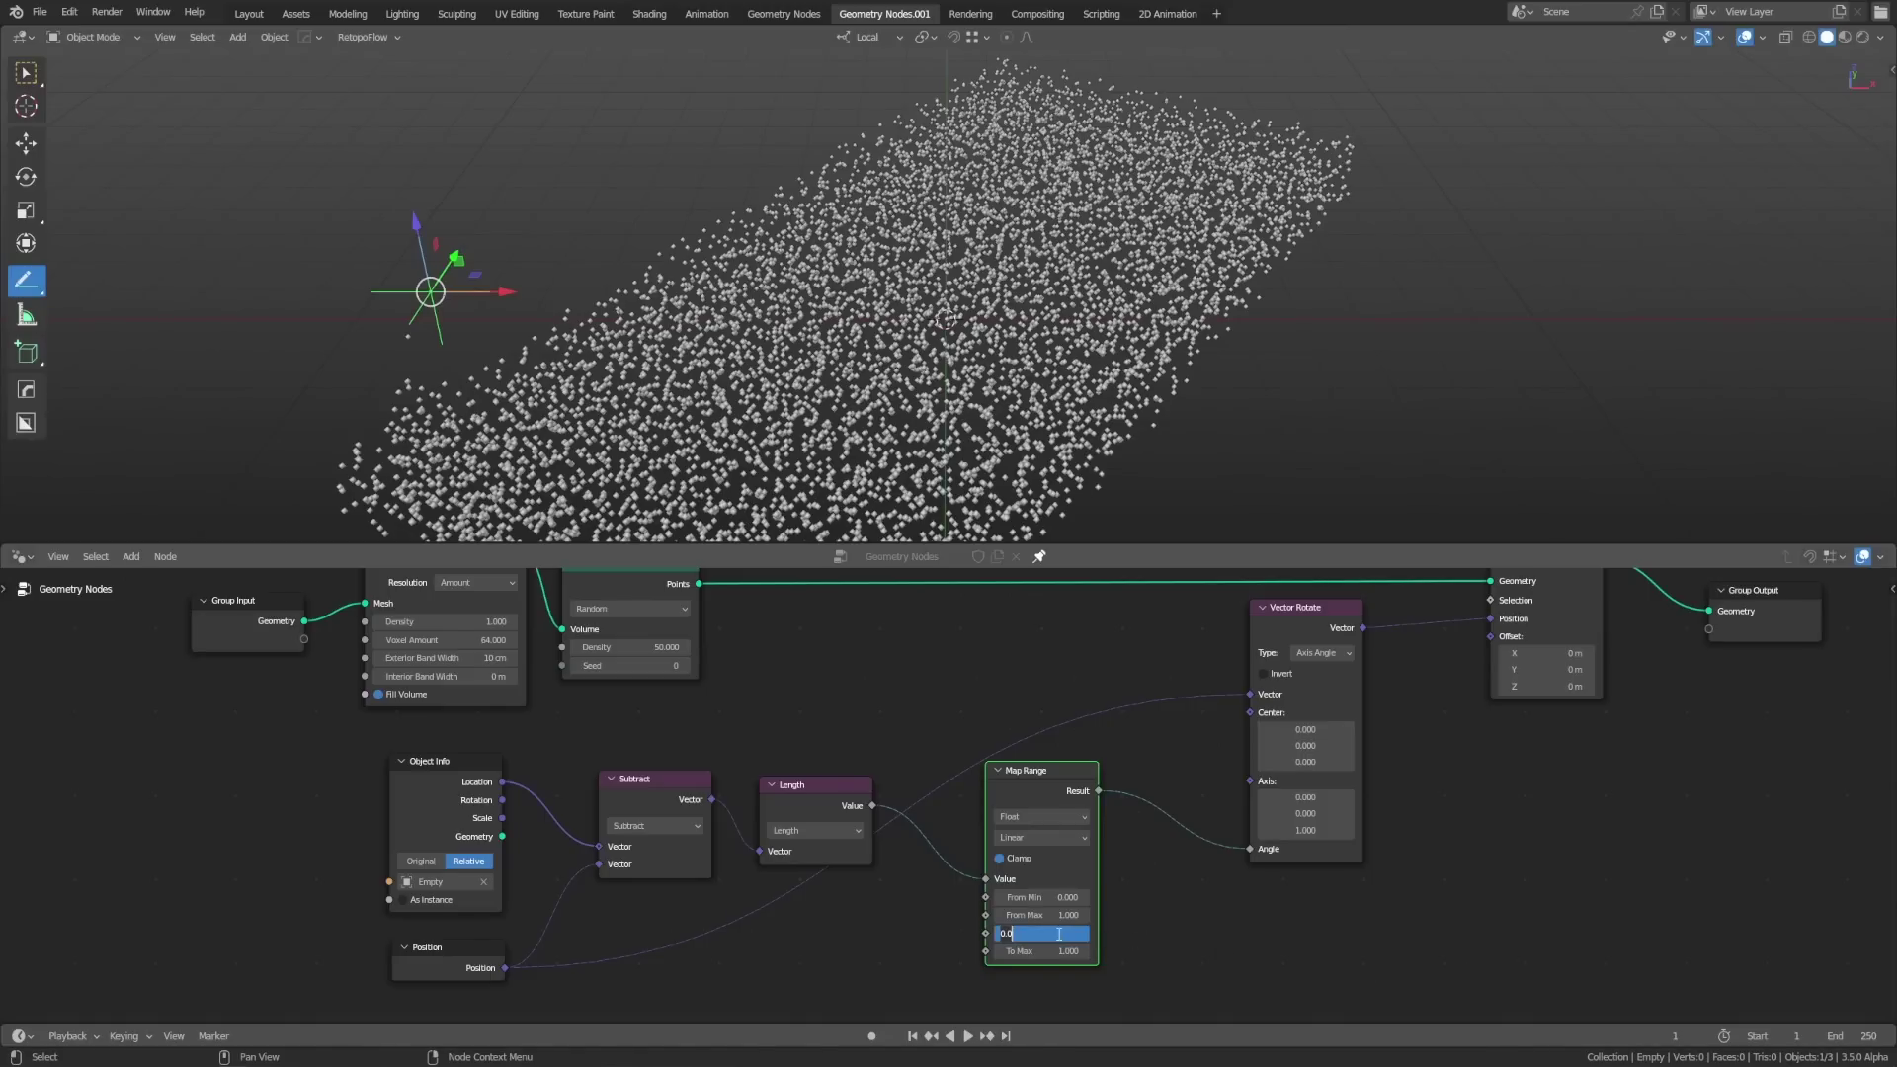
Step: Set the Map Range node's To Min to 1 and To Max to 0
type("1")
key("Return")
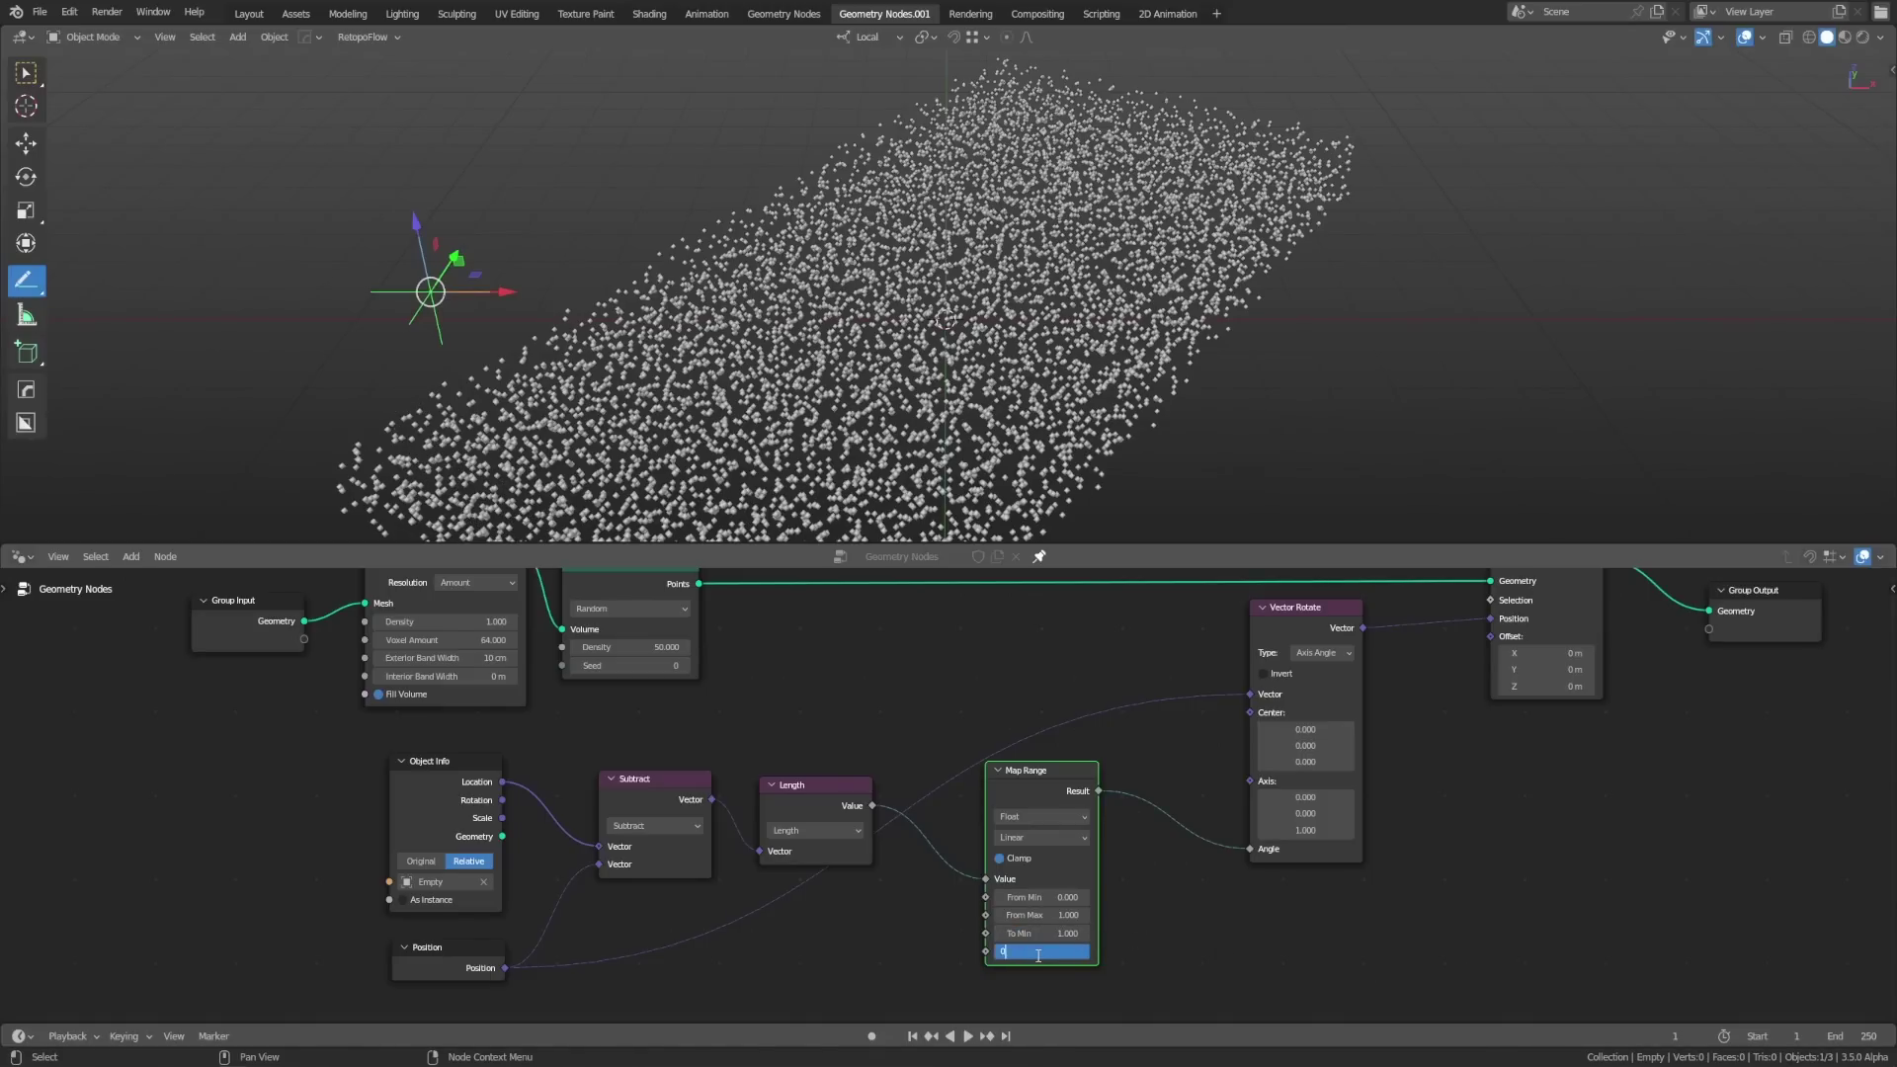
left_click(1037, 952)
type("0")
key("Return")
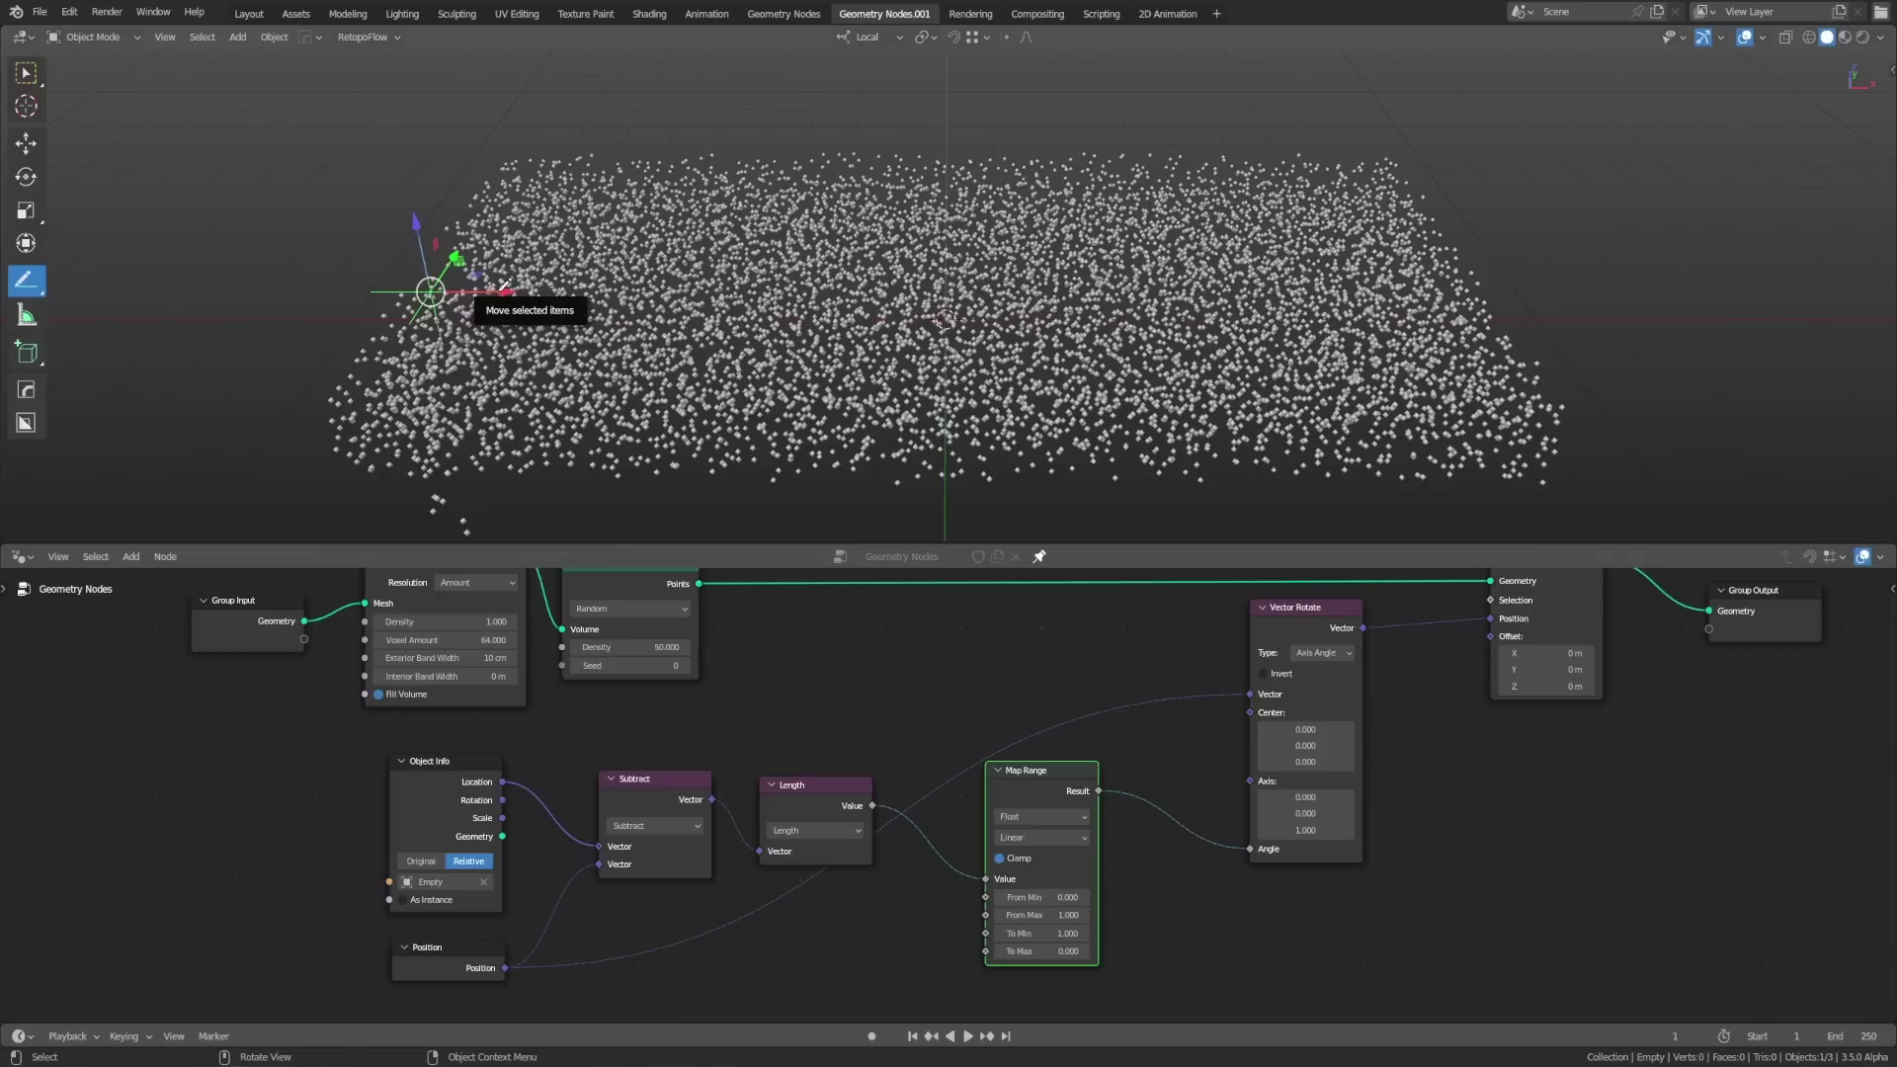
Step: Set the Map Range node's From Max to 3.8 and move the empty among the points to test its area of influence
left_click_drag(501, 292, 733, 369)
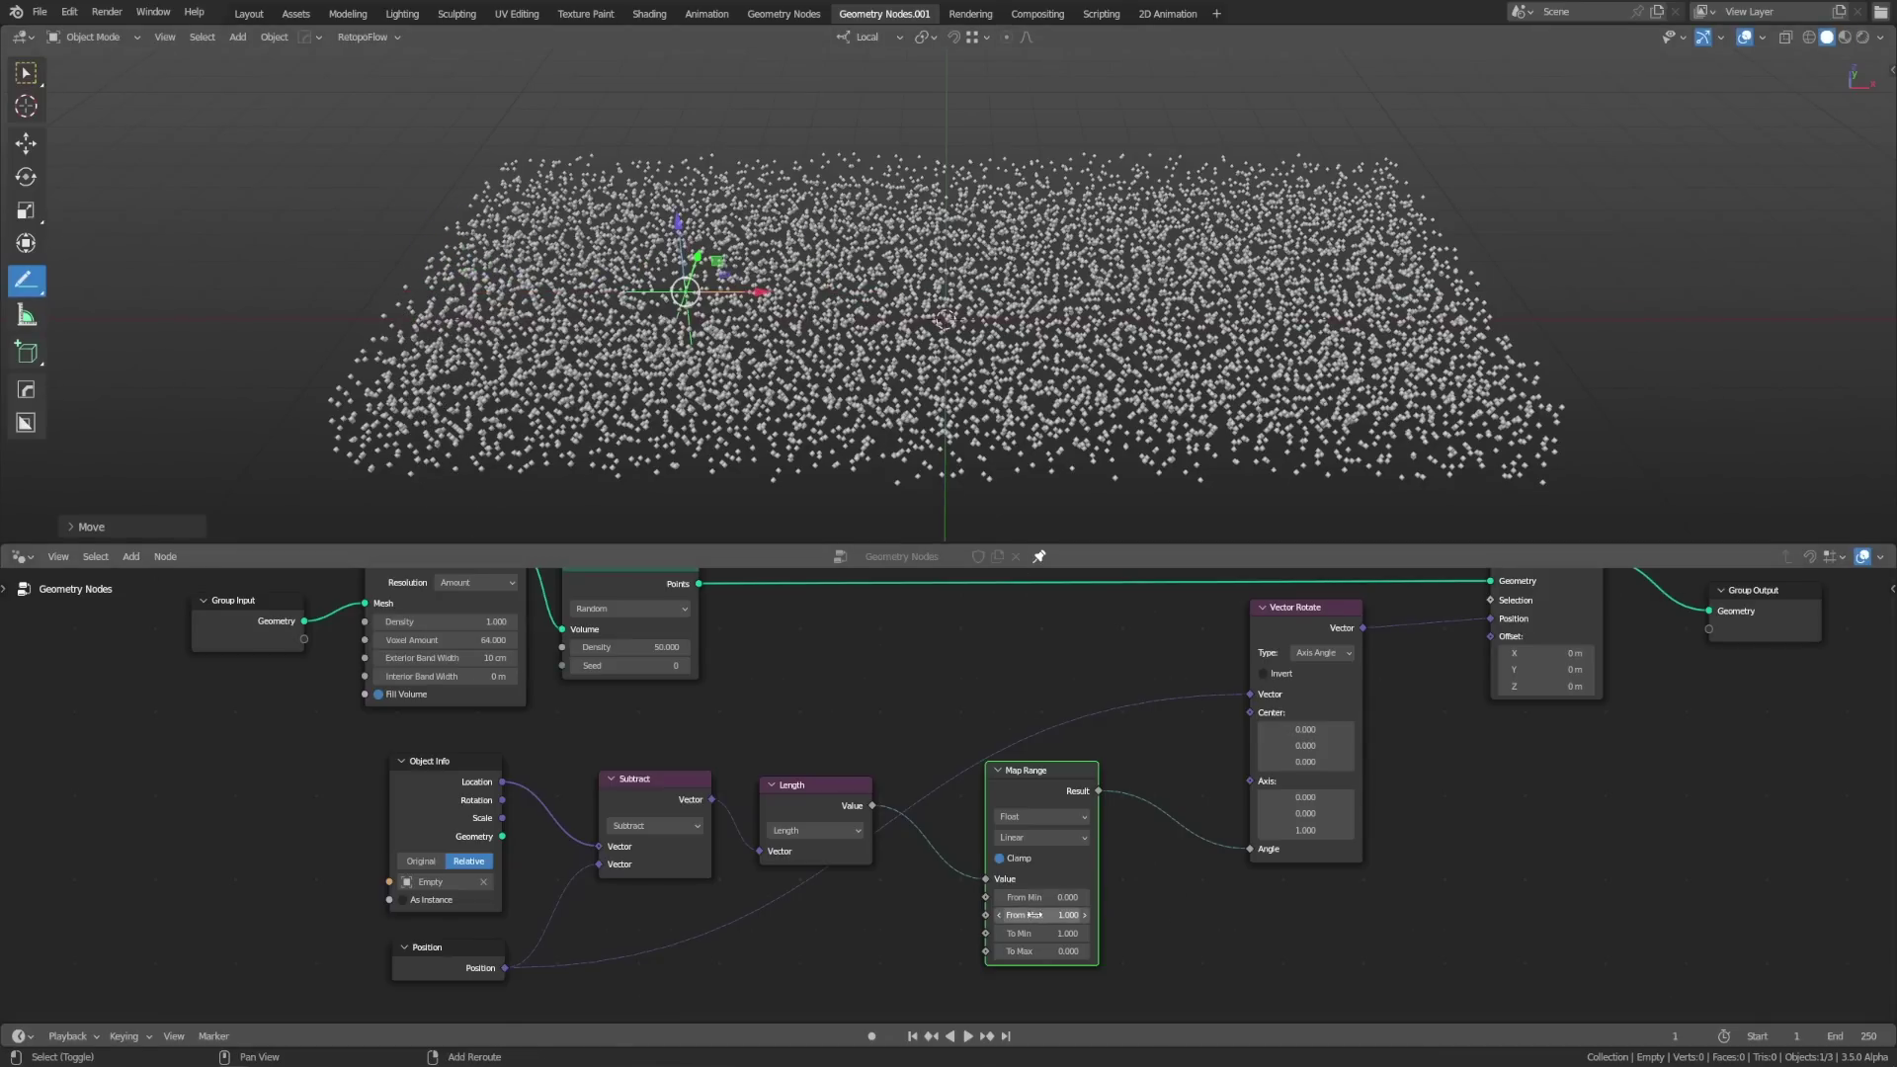
left_click_drag(1028, 915, 1087, 915)
left_click_drag(759, 286, 718, 271)
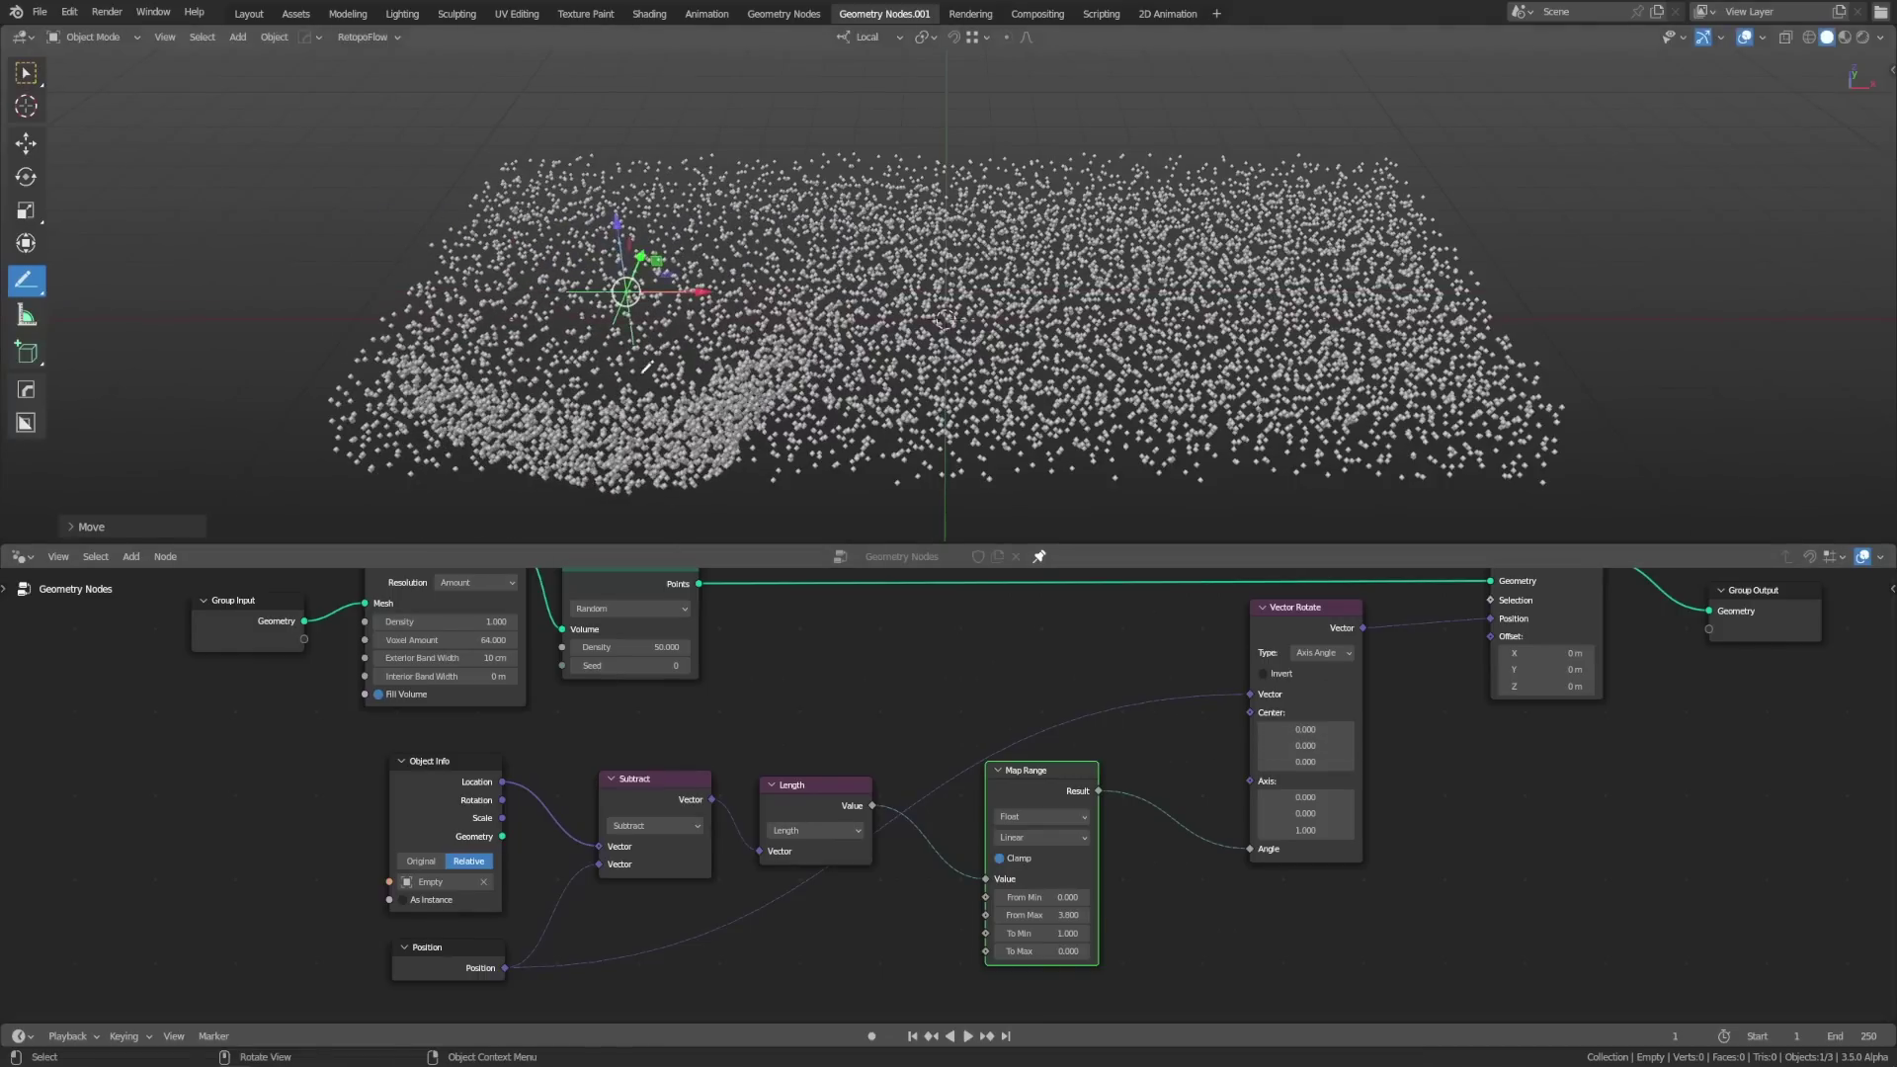
Step: Link the Object Info Location output to the Center input of Vector Rotate
left_click_drag(502, 783, 1251, 712)
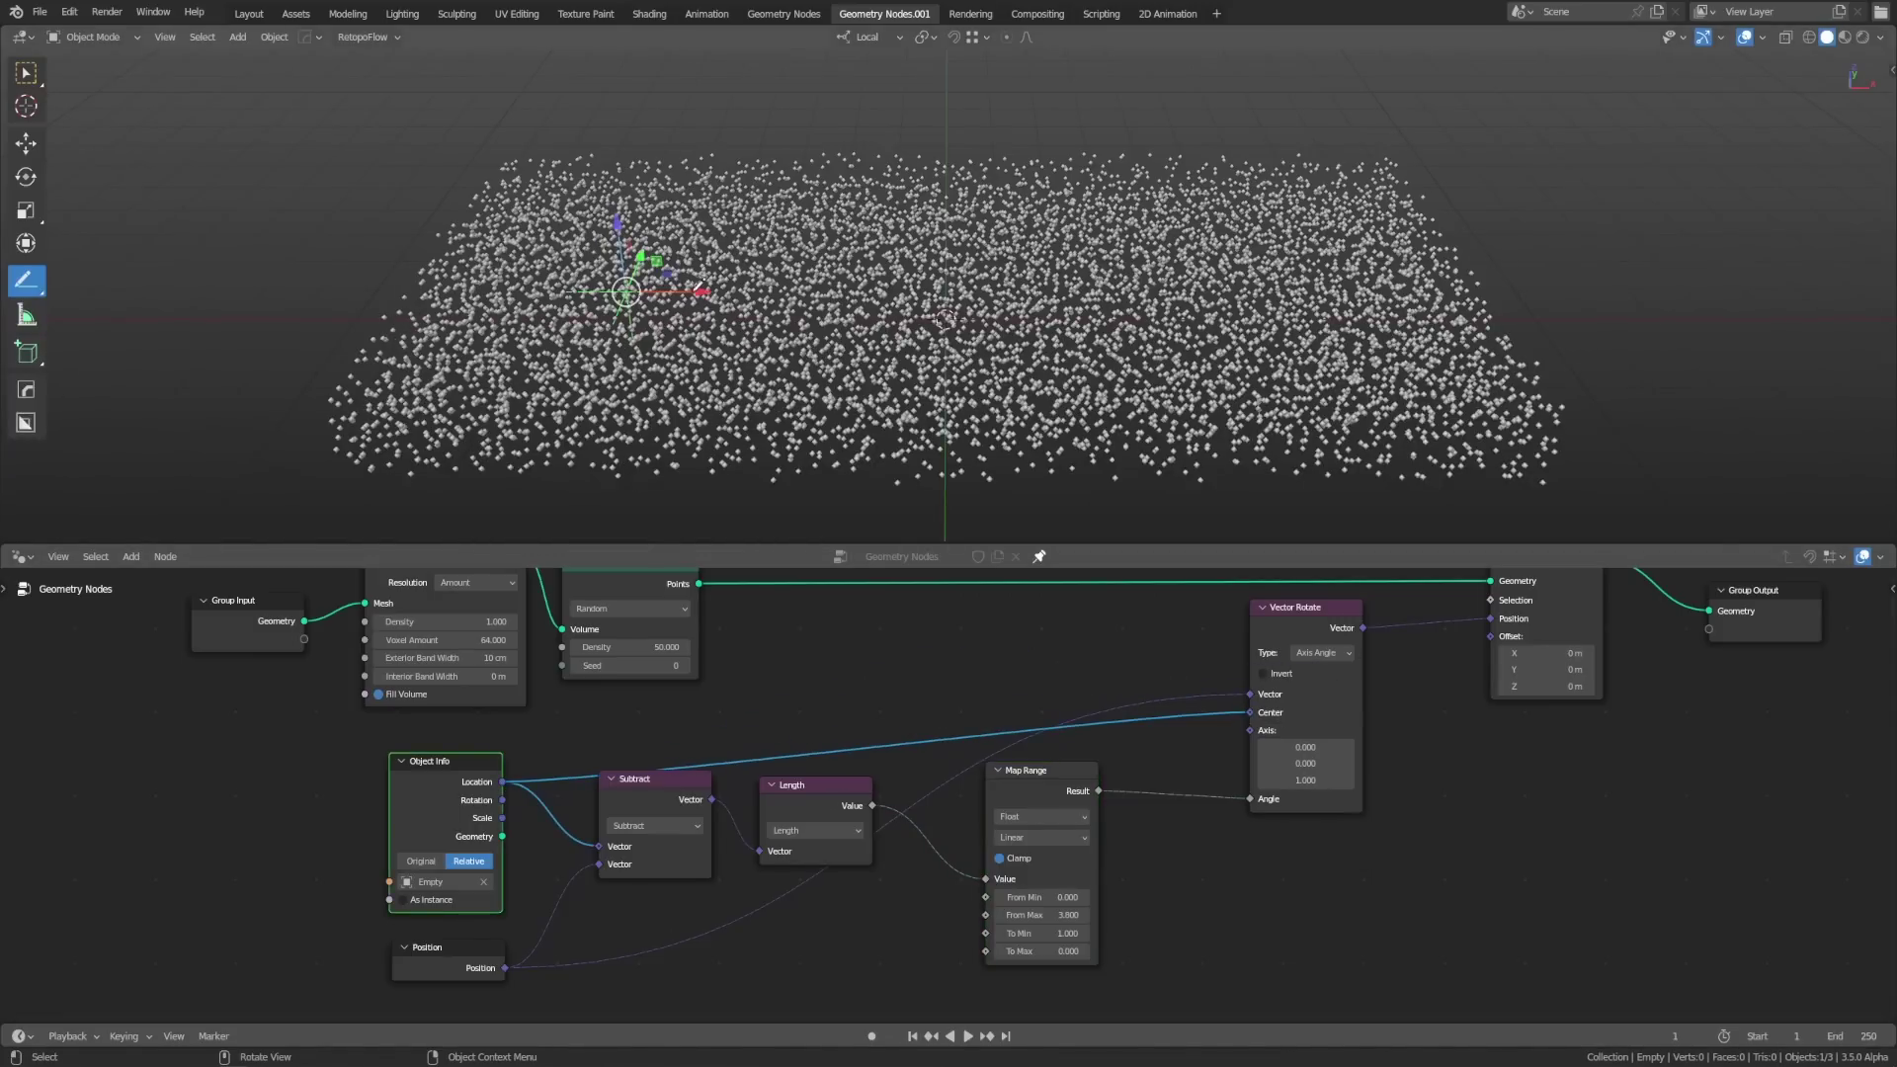
Step: Move the empty along X through the points and raise the Map Range node's To Min to 5.78 for a stronger swirl
left_click_drag(702, 290, 814, 349)
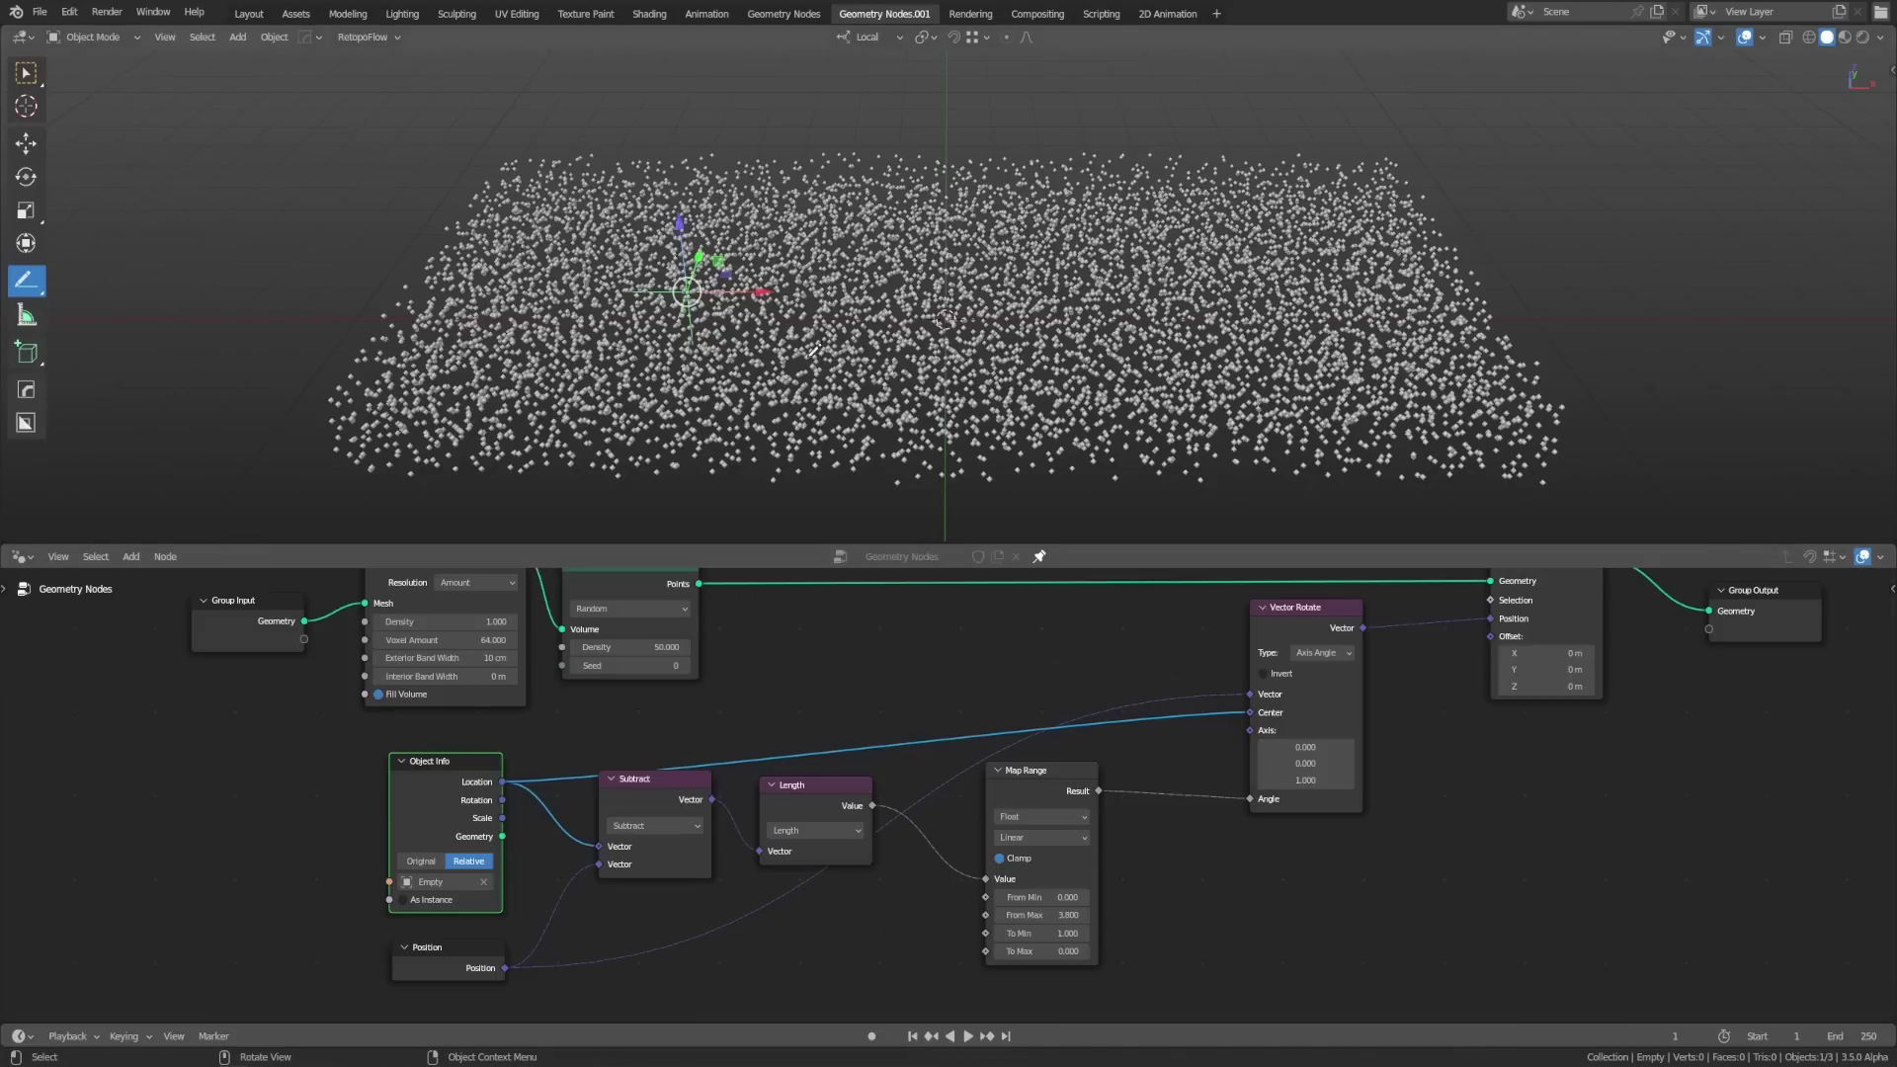
left_click_drag(766, 284, 422, 262)
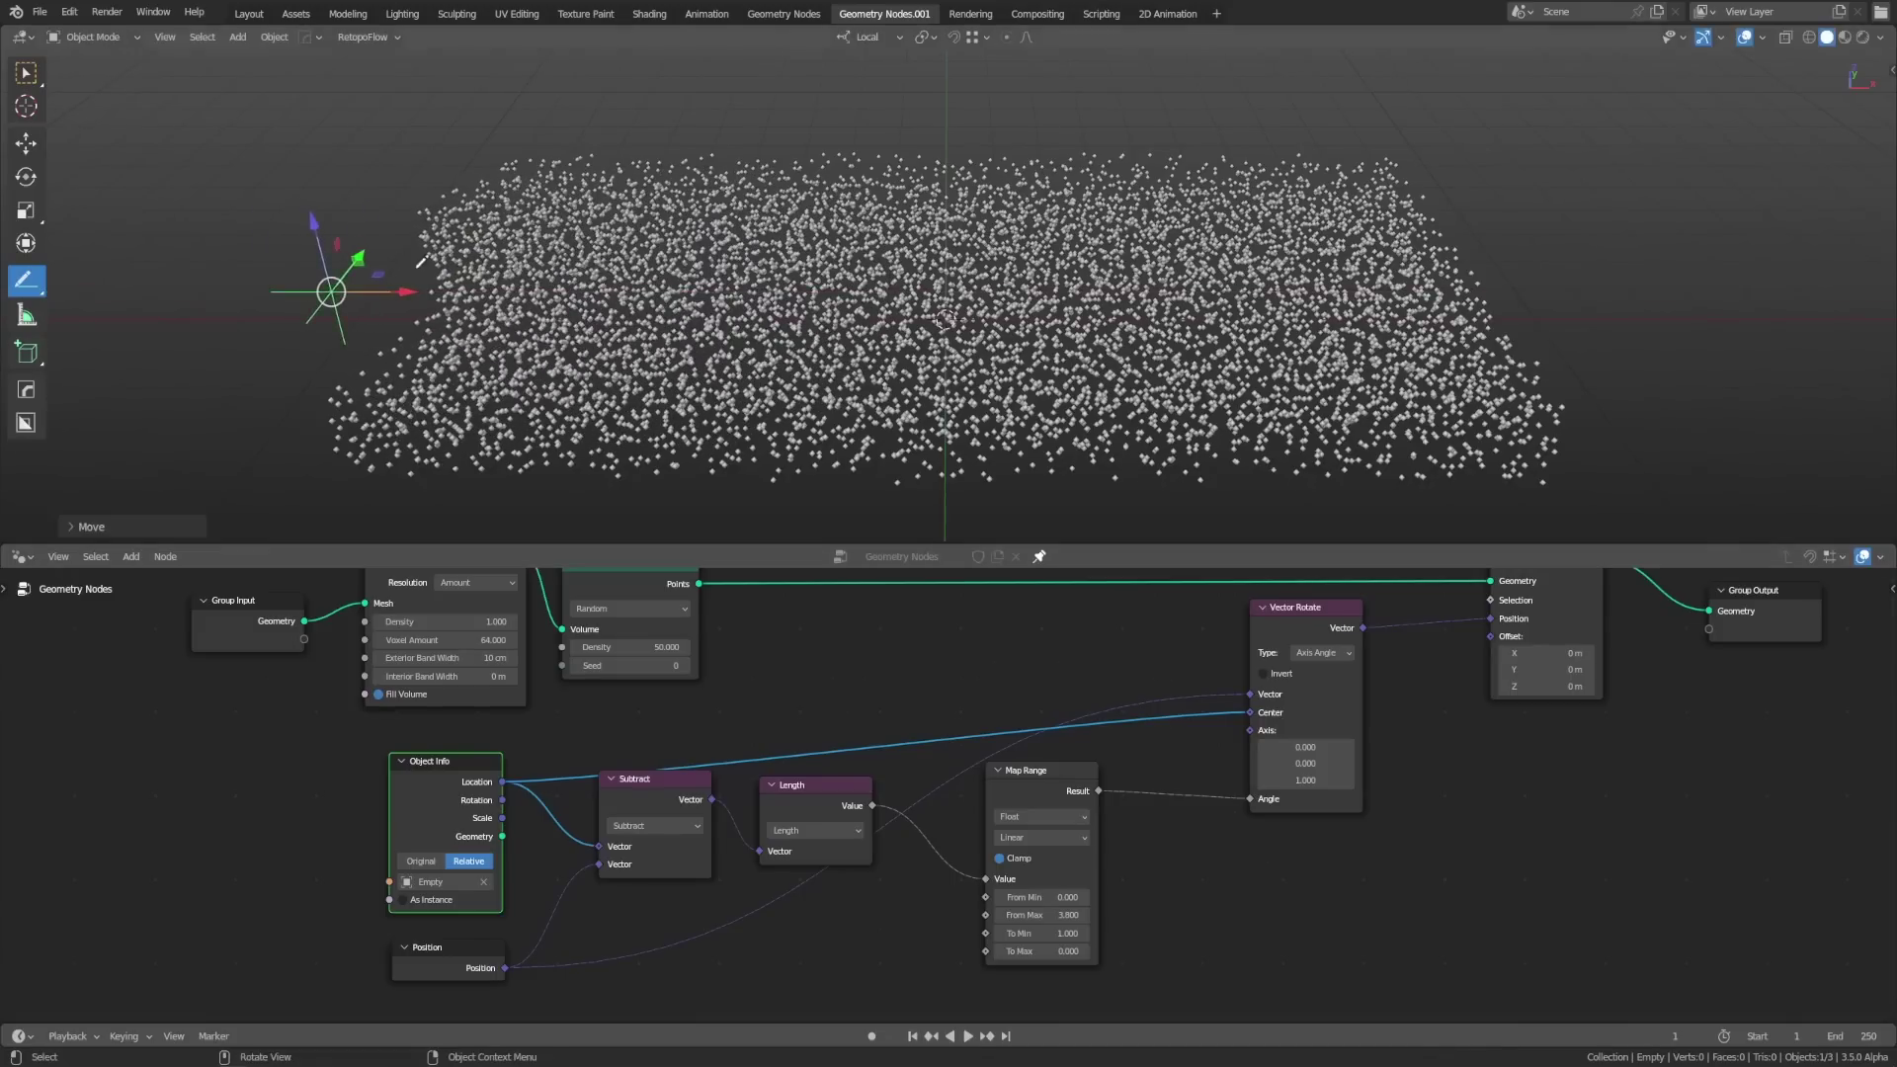
left_click_drag(1056, 933, 1093, 933, "shift")
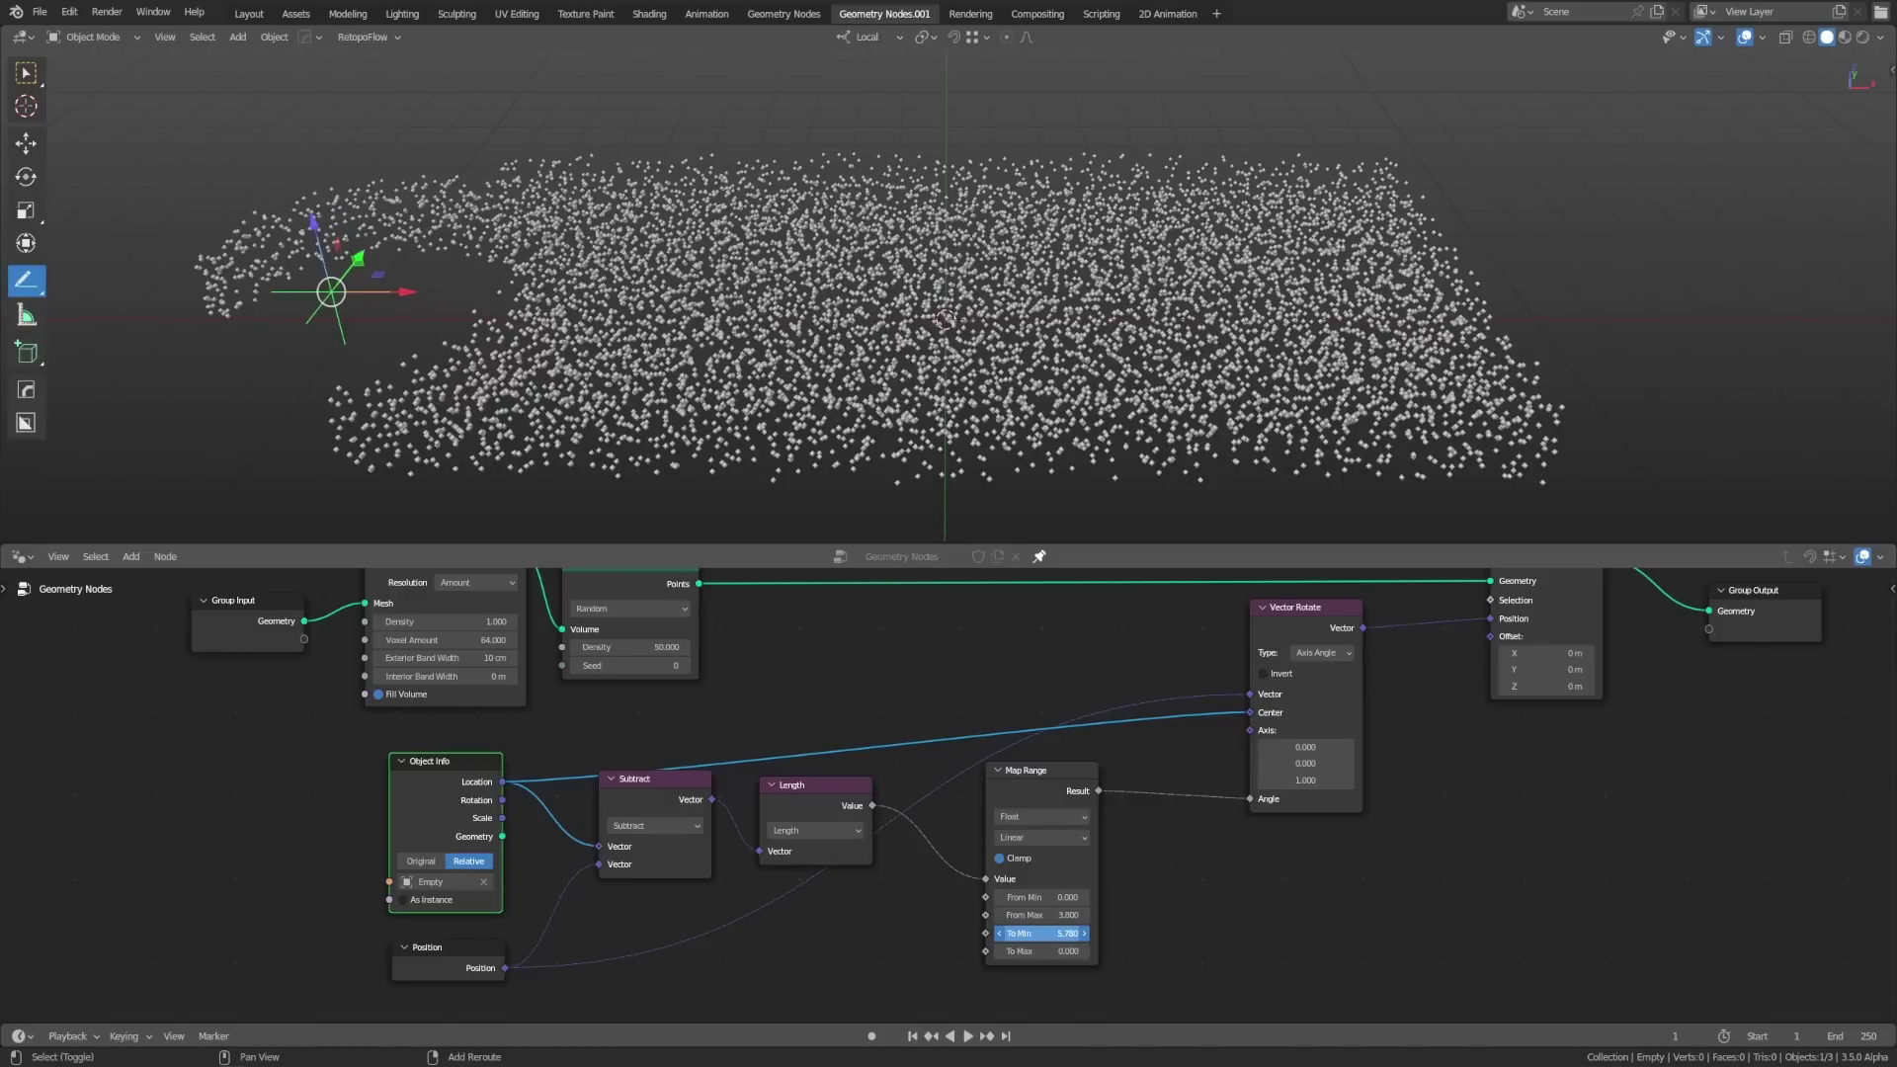
left_click_drag(420, 295, 324, 266)
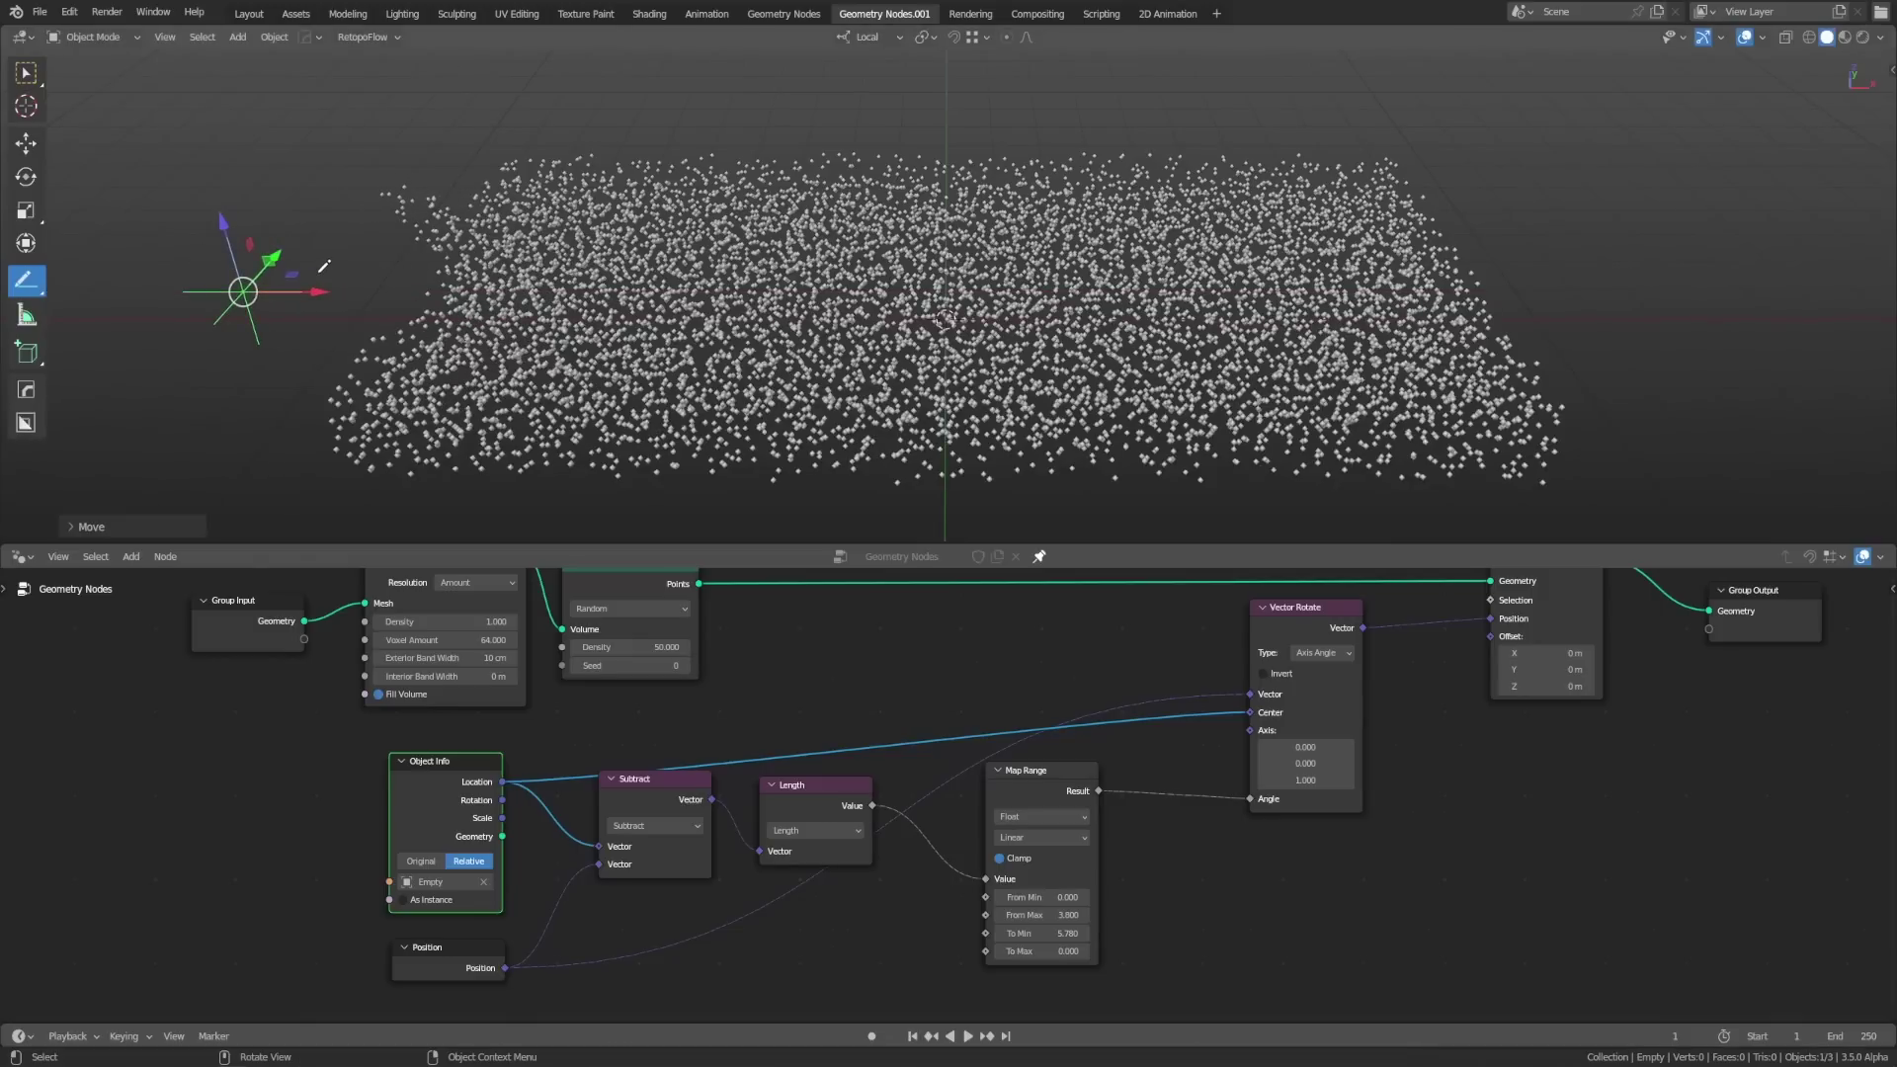
Step: Set the Vector Rotate type to X Axis and move the empty along its local X through the points to test it
left_click(1322, 653)
left_click(1319, 697)
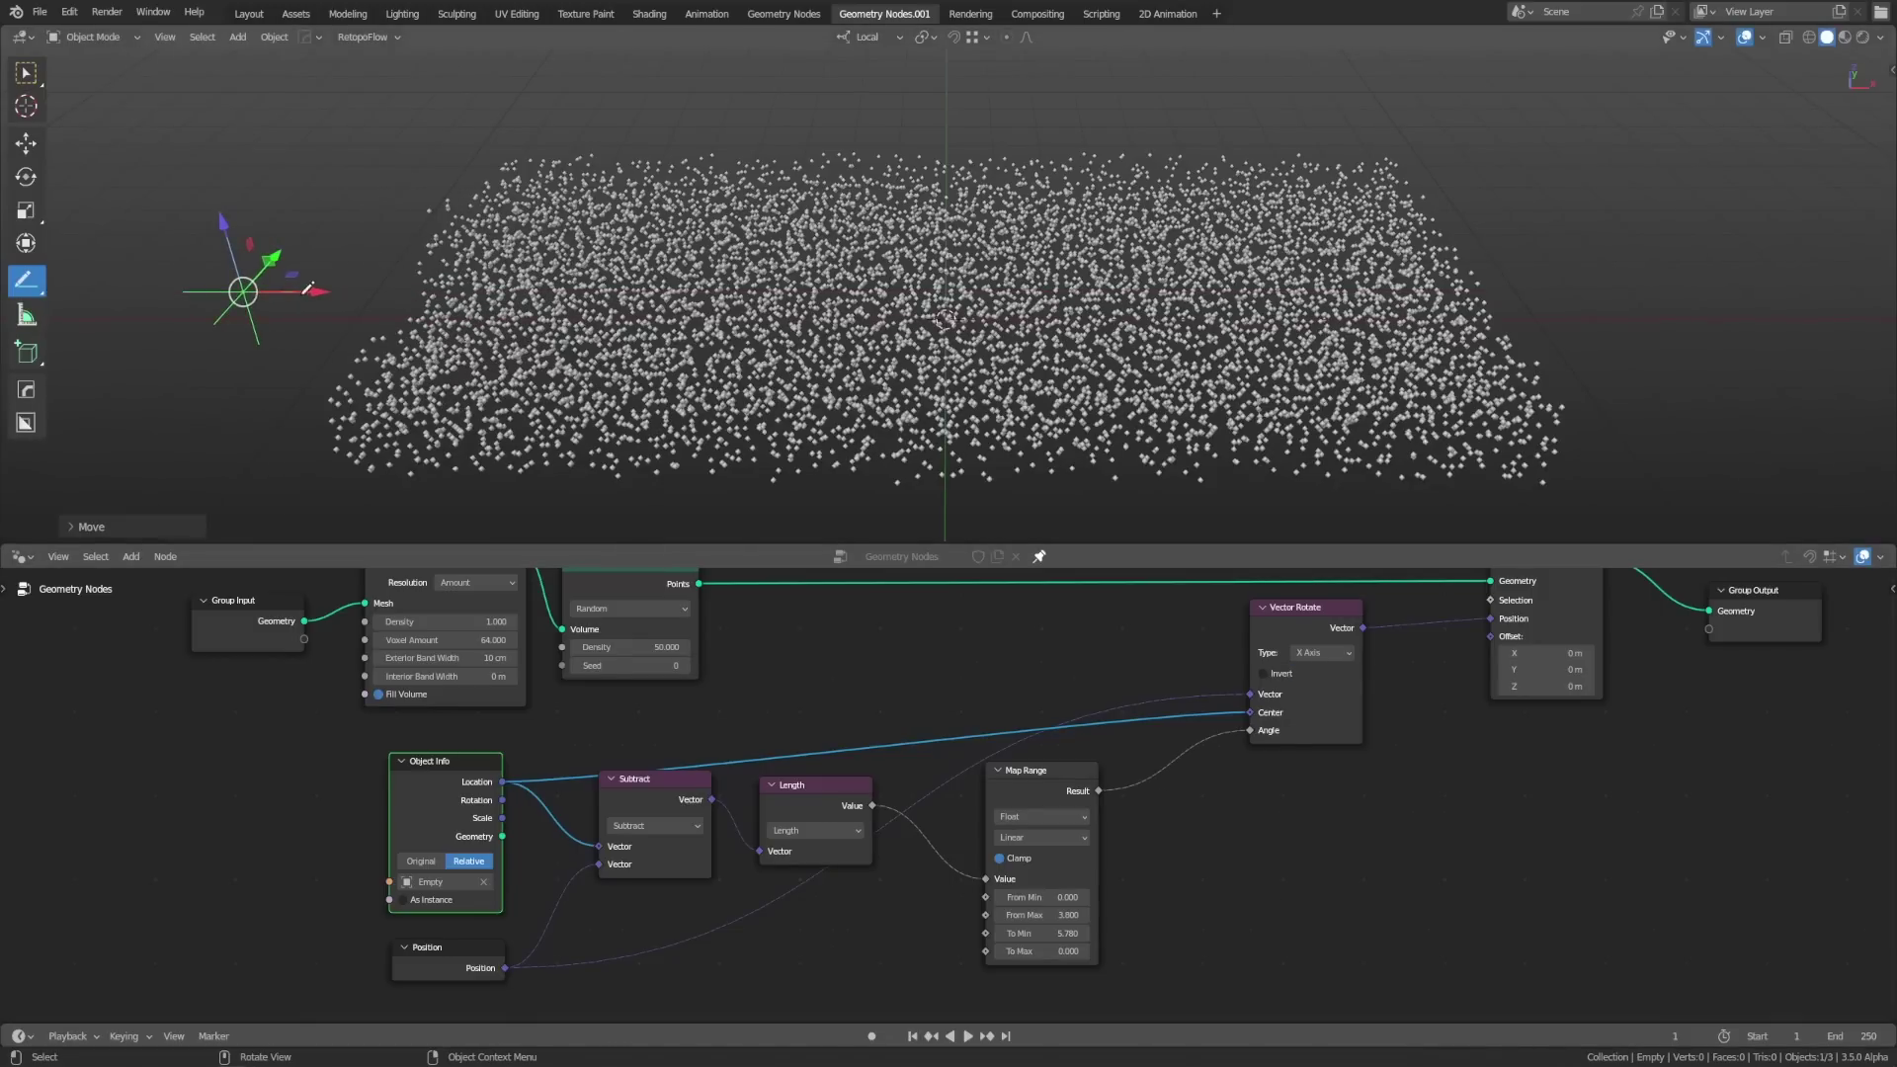
key("g")
key("x")
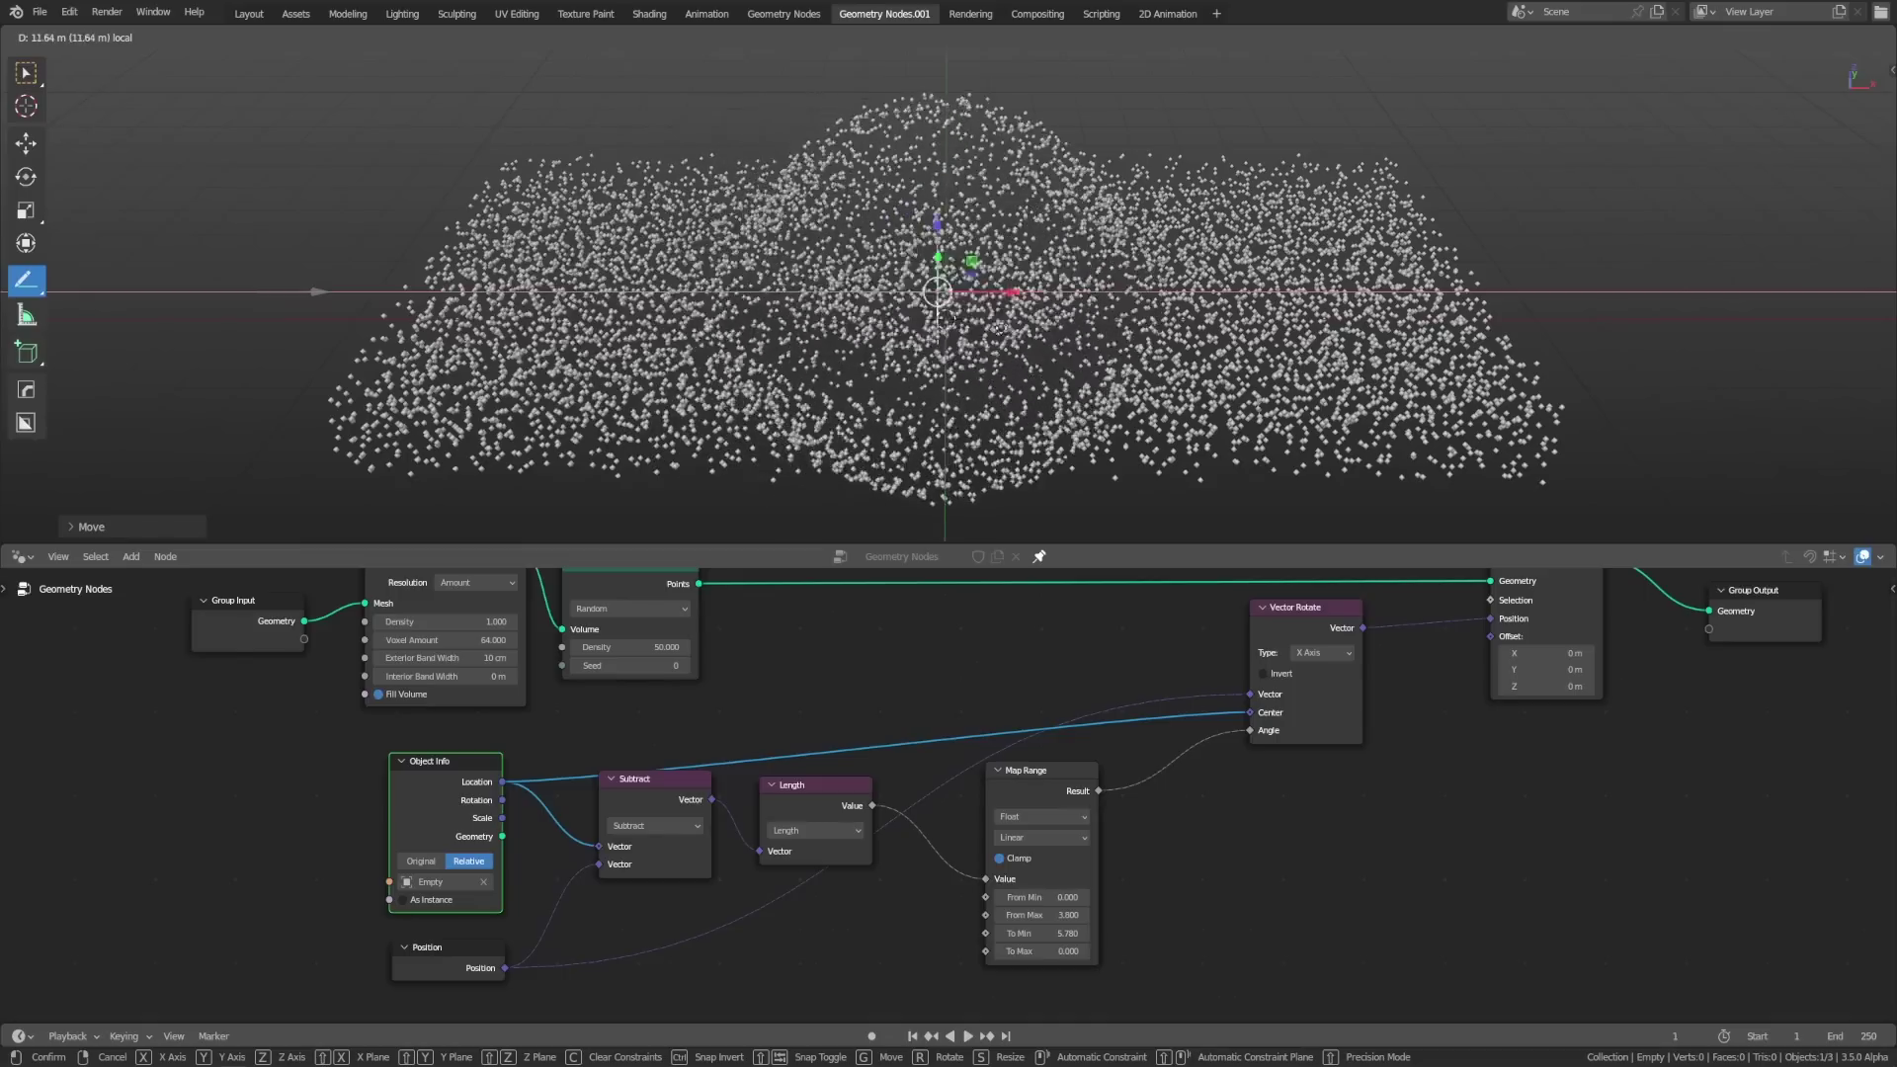
left_click_drag(1000, 329, 580, 299)
Step: Try the Y Axis rotation type on Vector Rotate while moving the empty along its local X axis
left_click(1329, 653)
left_click(1320, 708)
key("g")
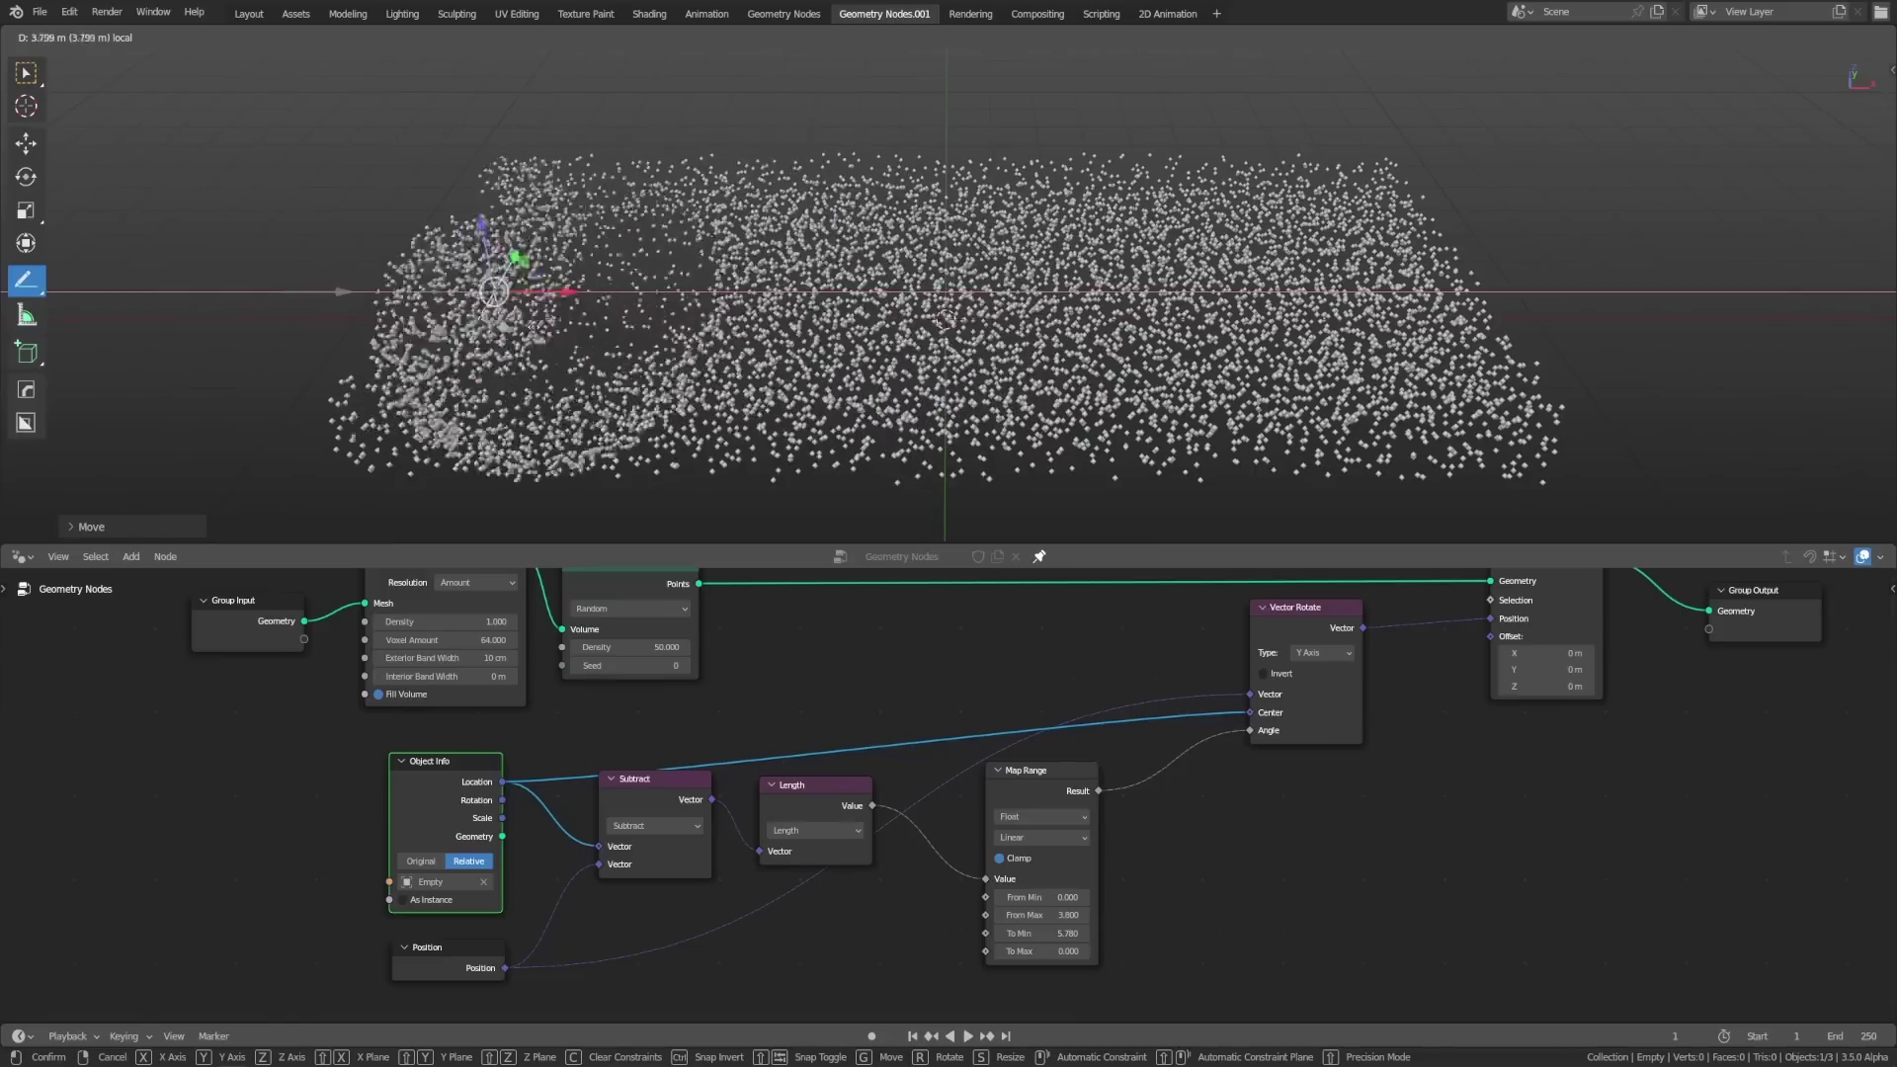
key("Return")
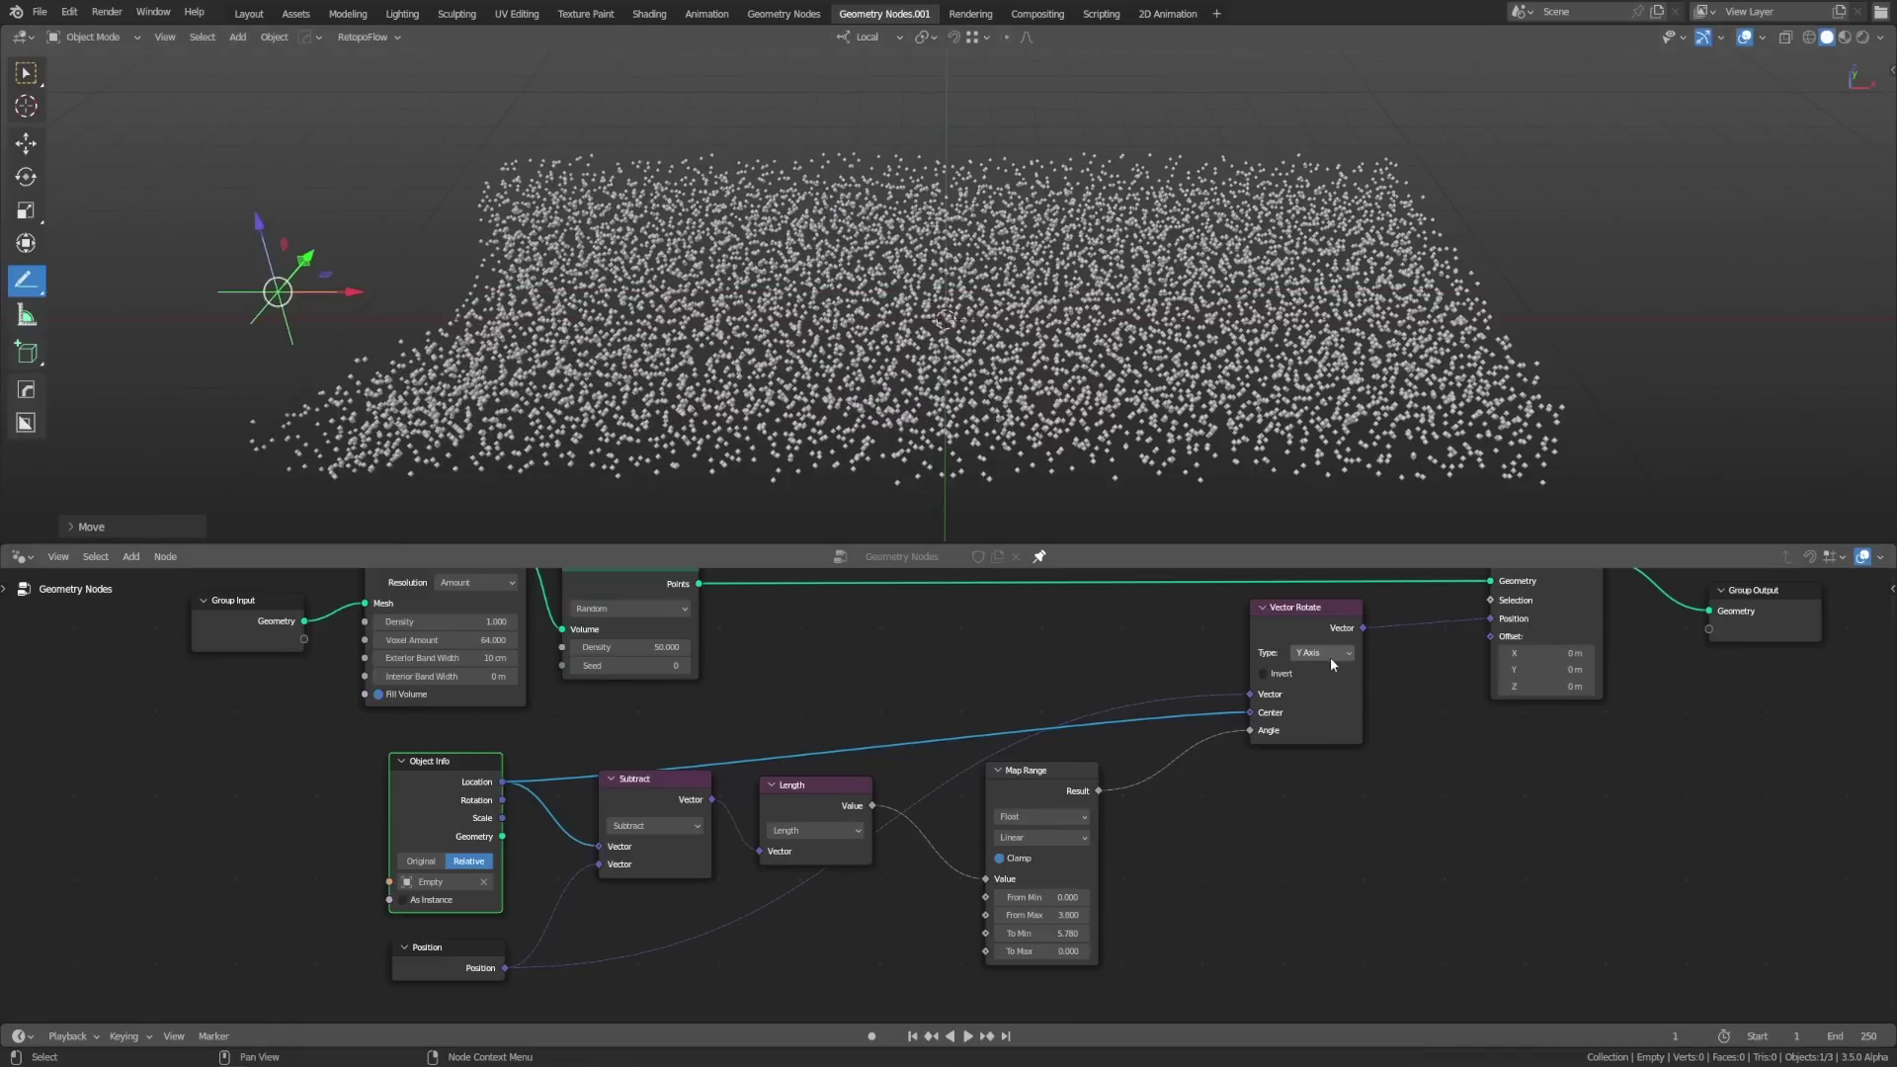
Step: Return Vector Rotate to Axis Angle, set its Axis to 1, 1, 1, and move the empty to test the diagonal rotation
left_click(1330, 655)
left_click(1329, 672)
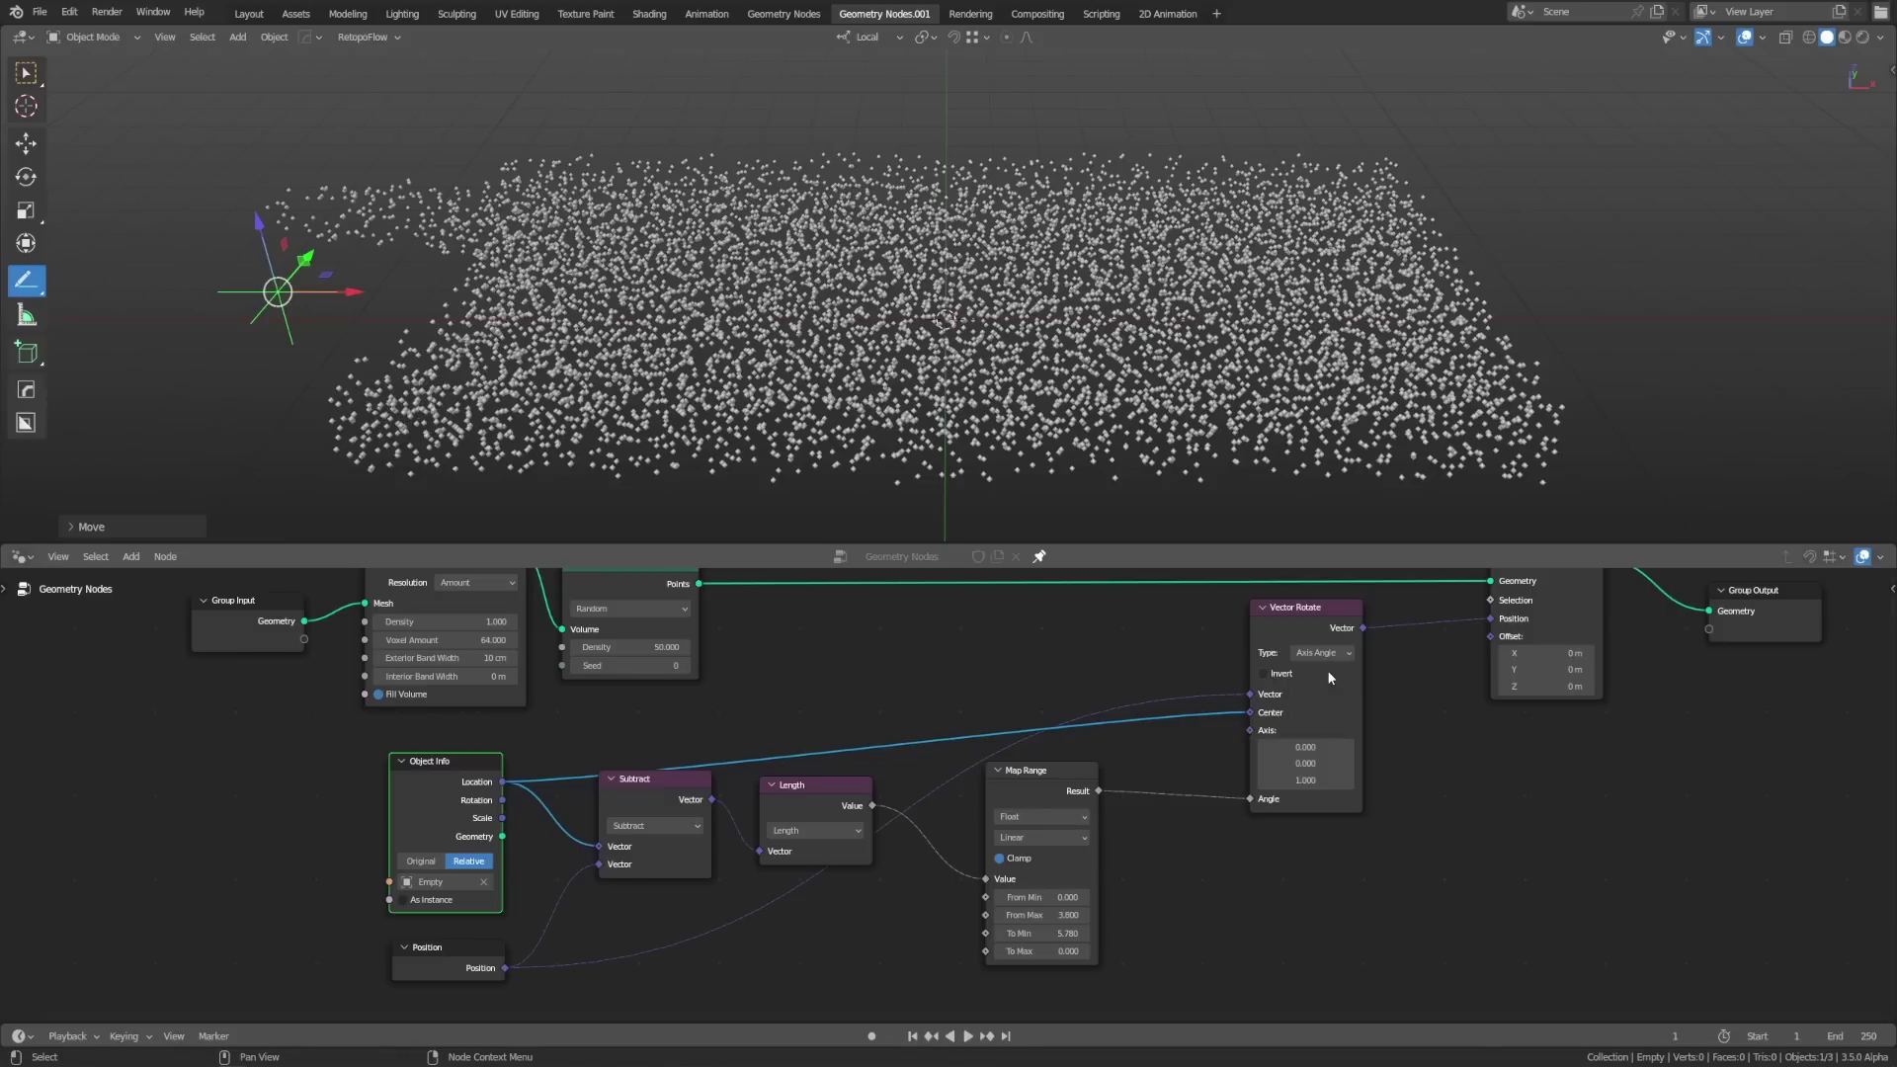
left_click_drag(1305, 748, 1306, 764)
type("1")
key("Return")
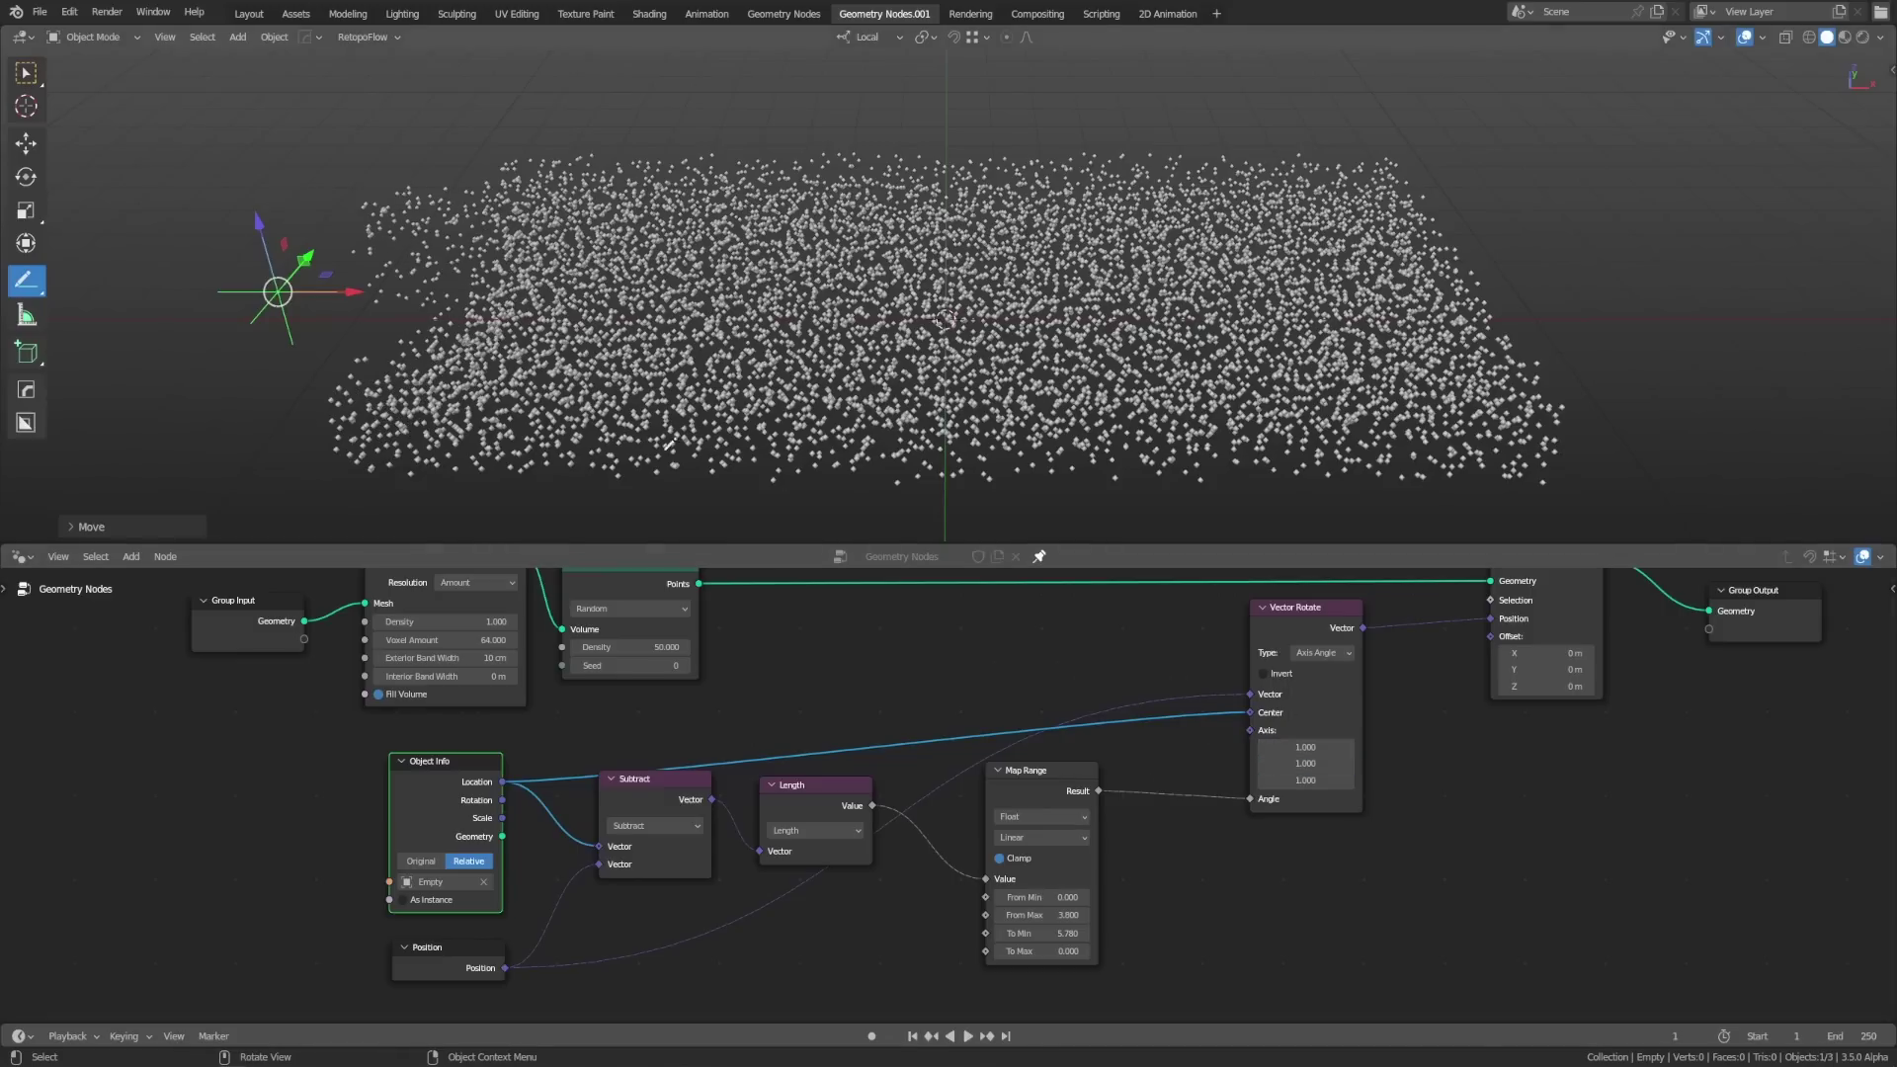
left_click_drag(362, 296, 385, 301)
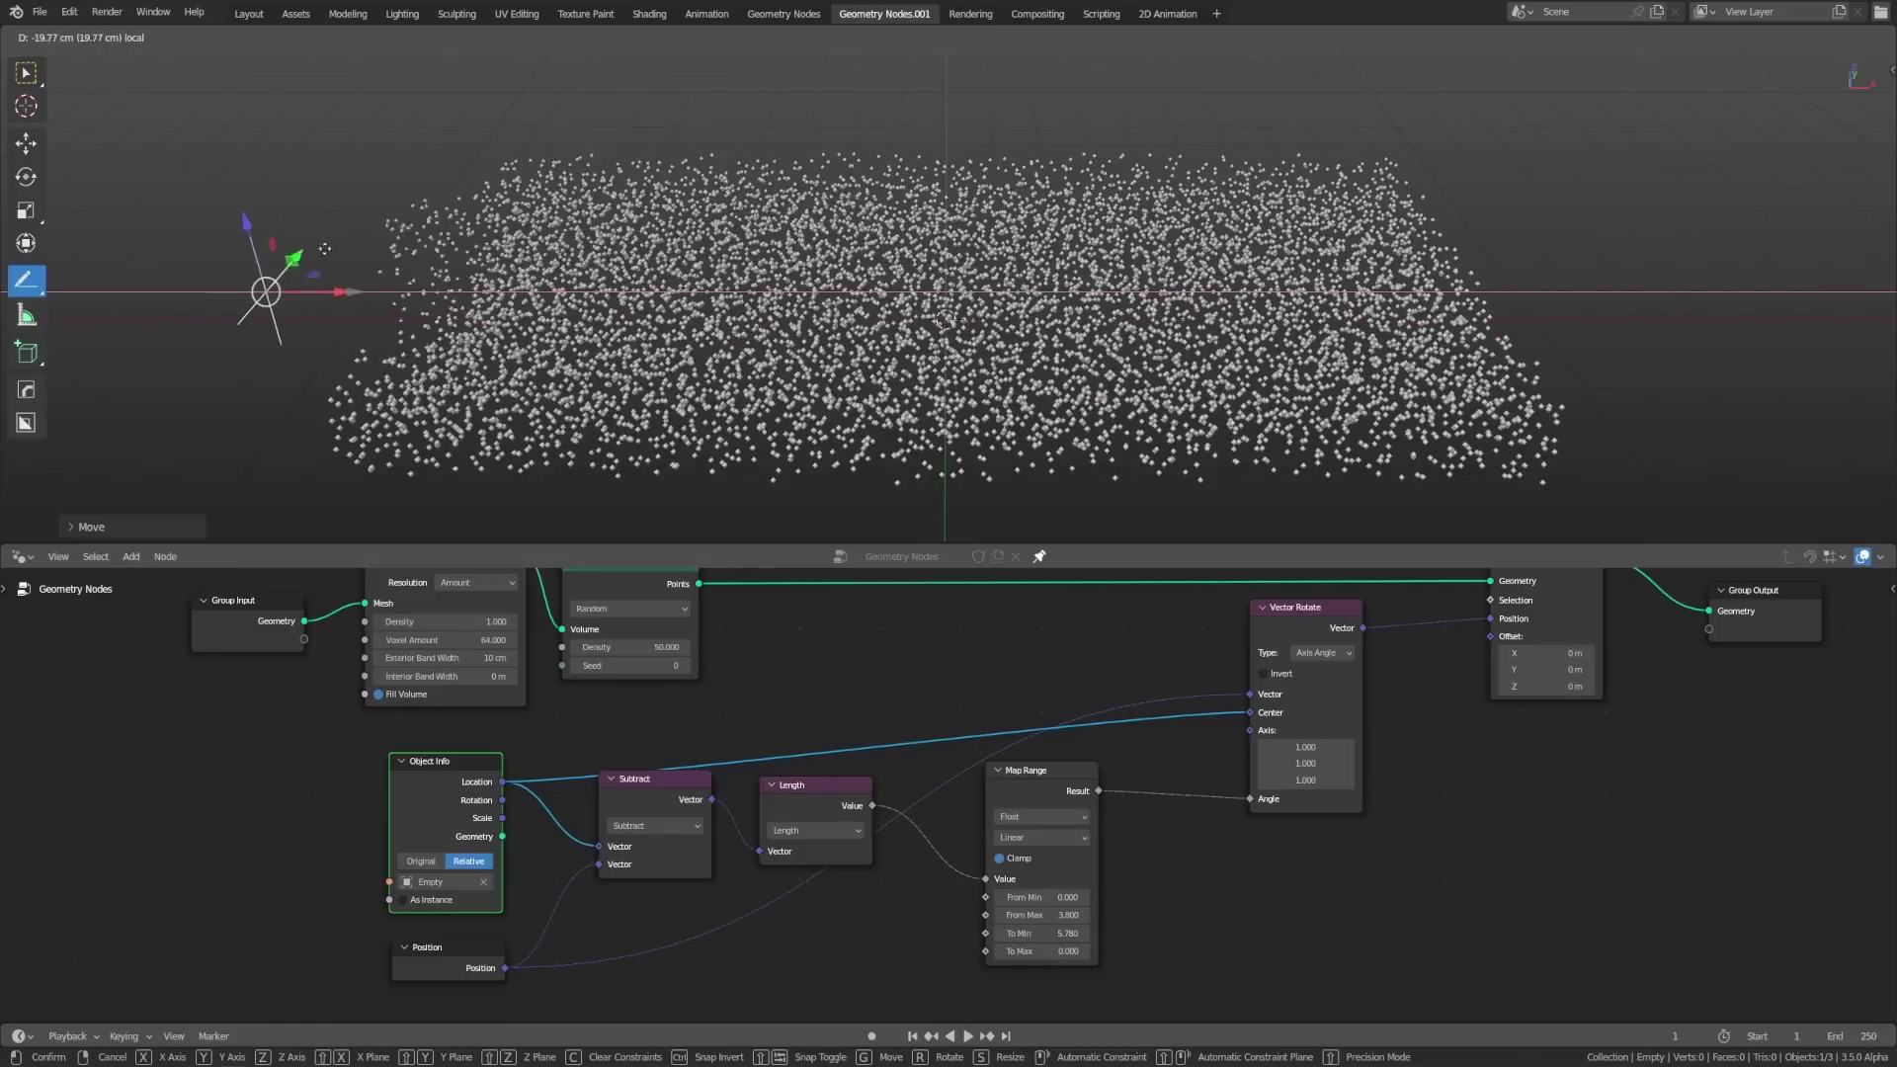
left_click(363, 247)
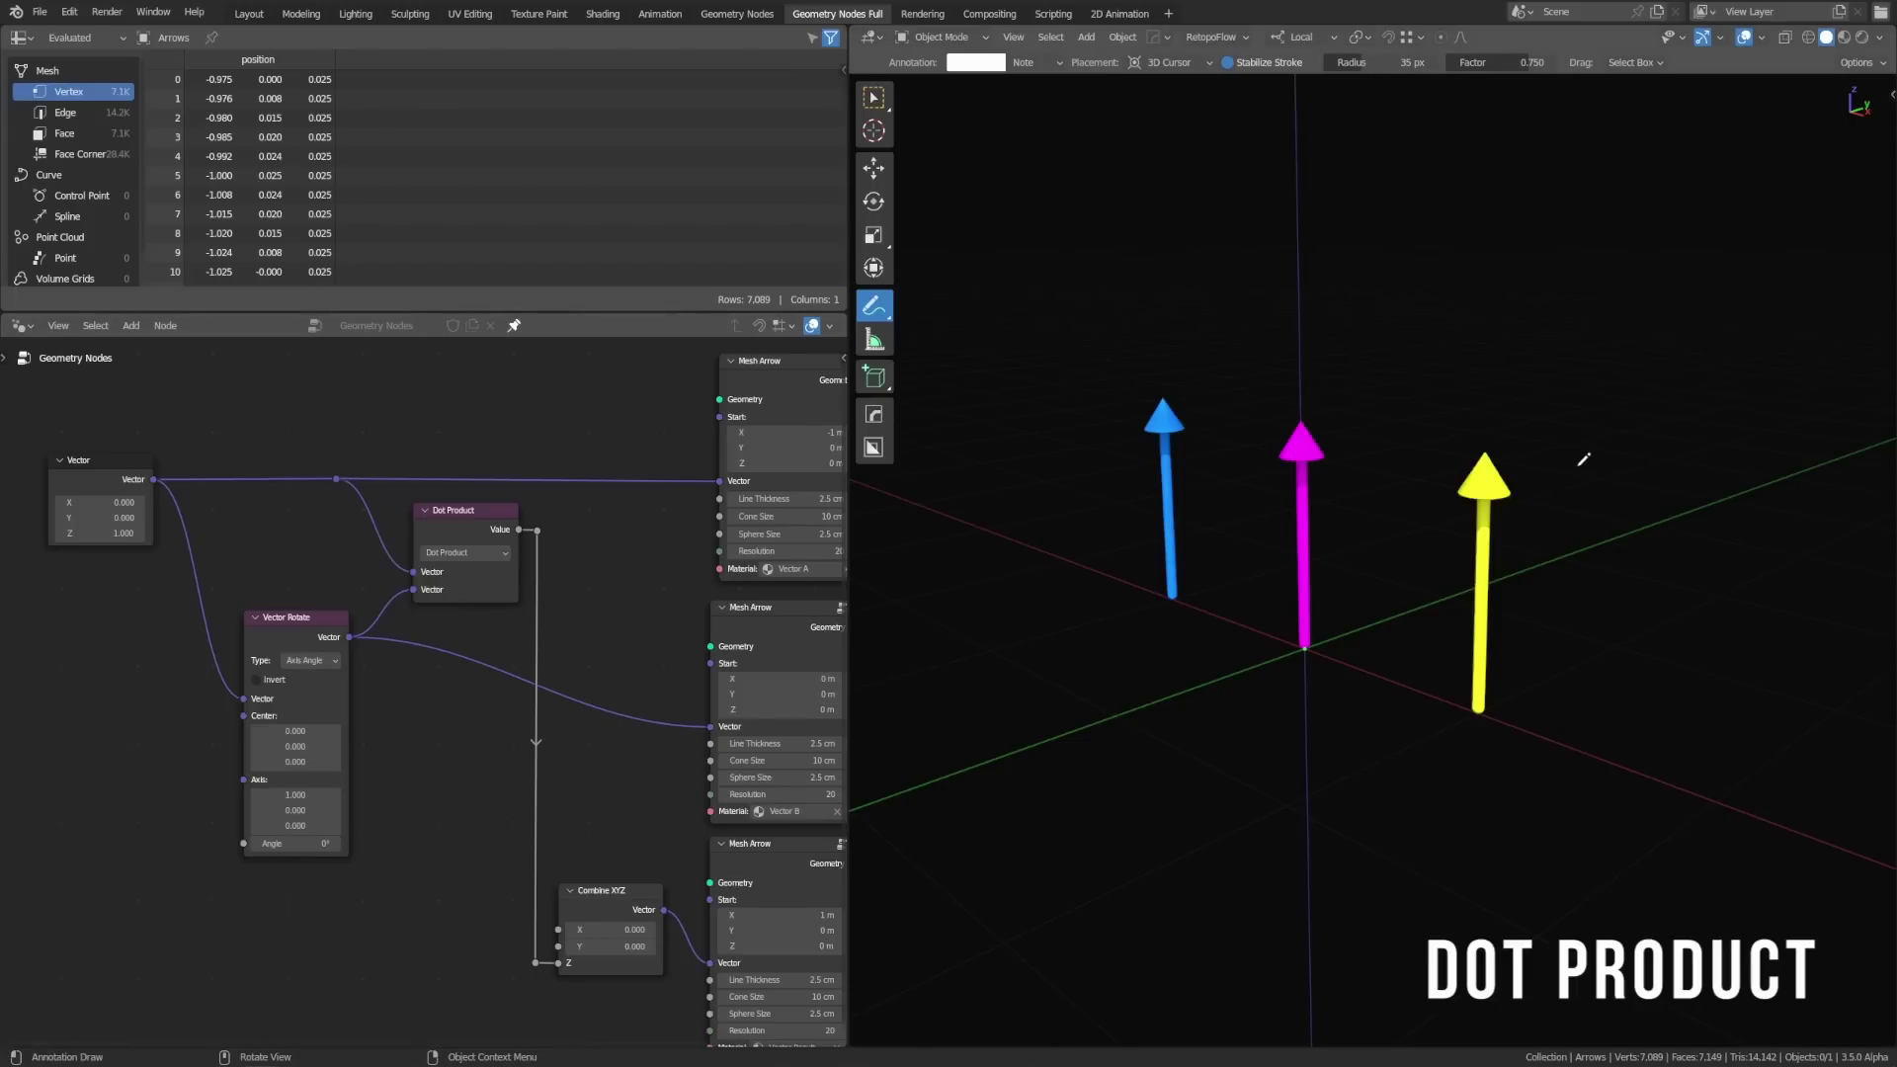
Step: Vary the Vector Rotate node's Angle in the dot product setup and set it to 180°
left_click_drag(307, 843, 415, 843)
left_click(297, 843)
type("180")
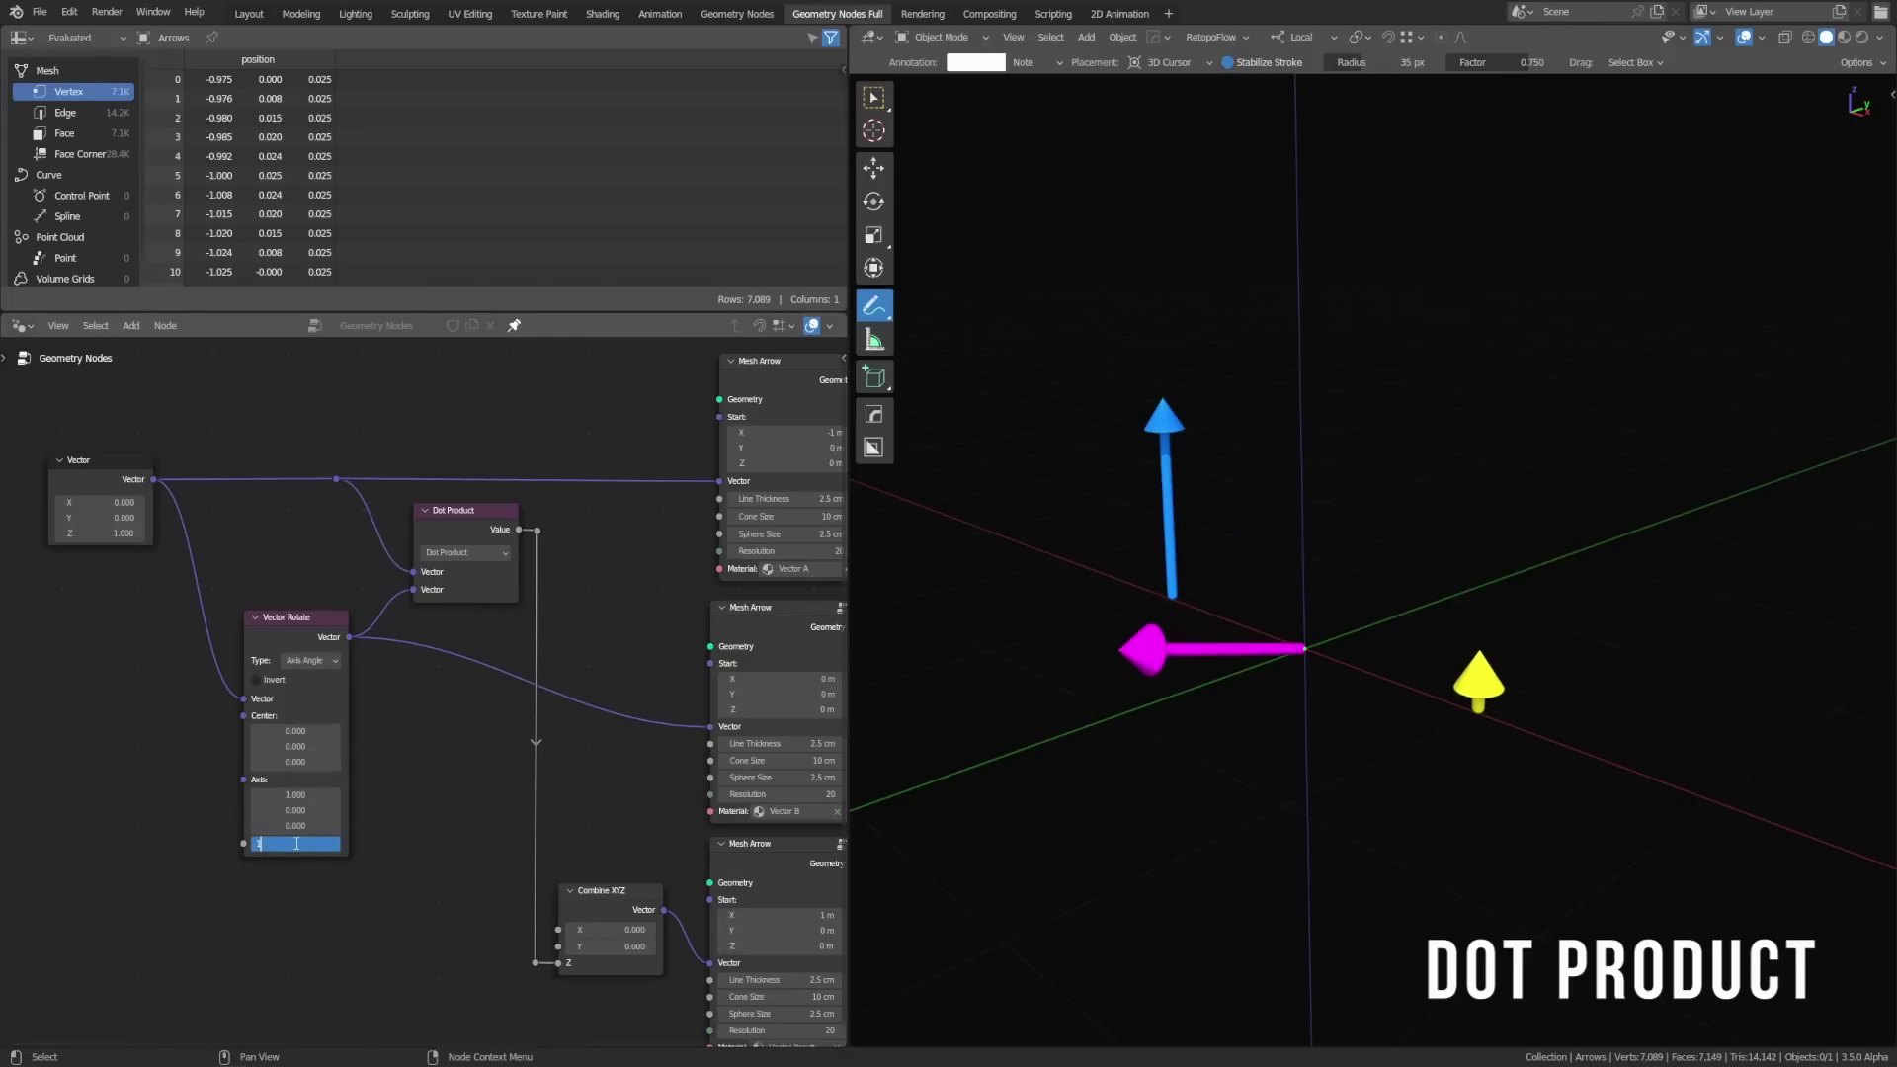
key("Return")
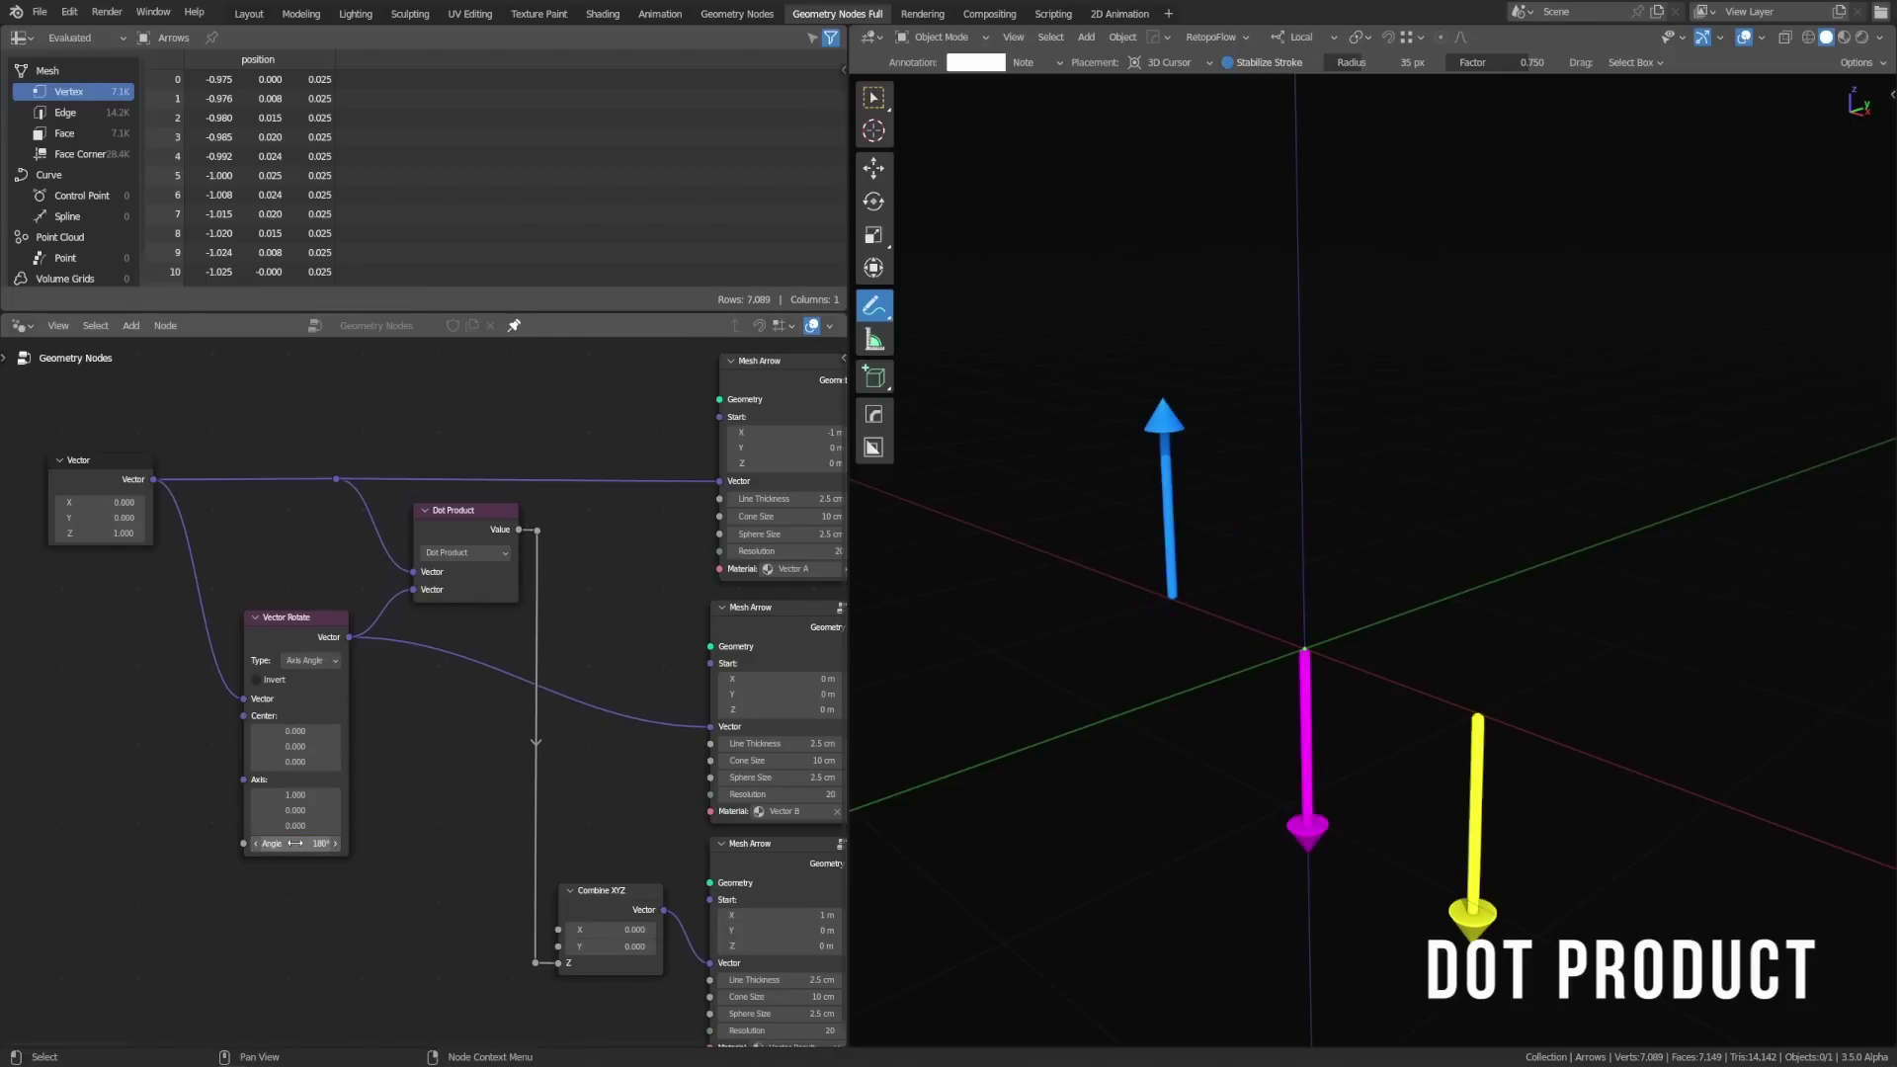
Step: Set the Vector Rotate node's Angle to 90°, then bring it back to about -2.6°
left_click(295, 843)
type("90")
key("Return")
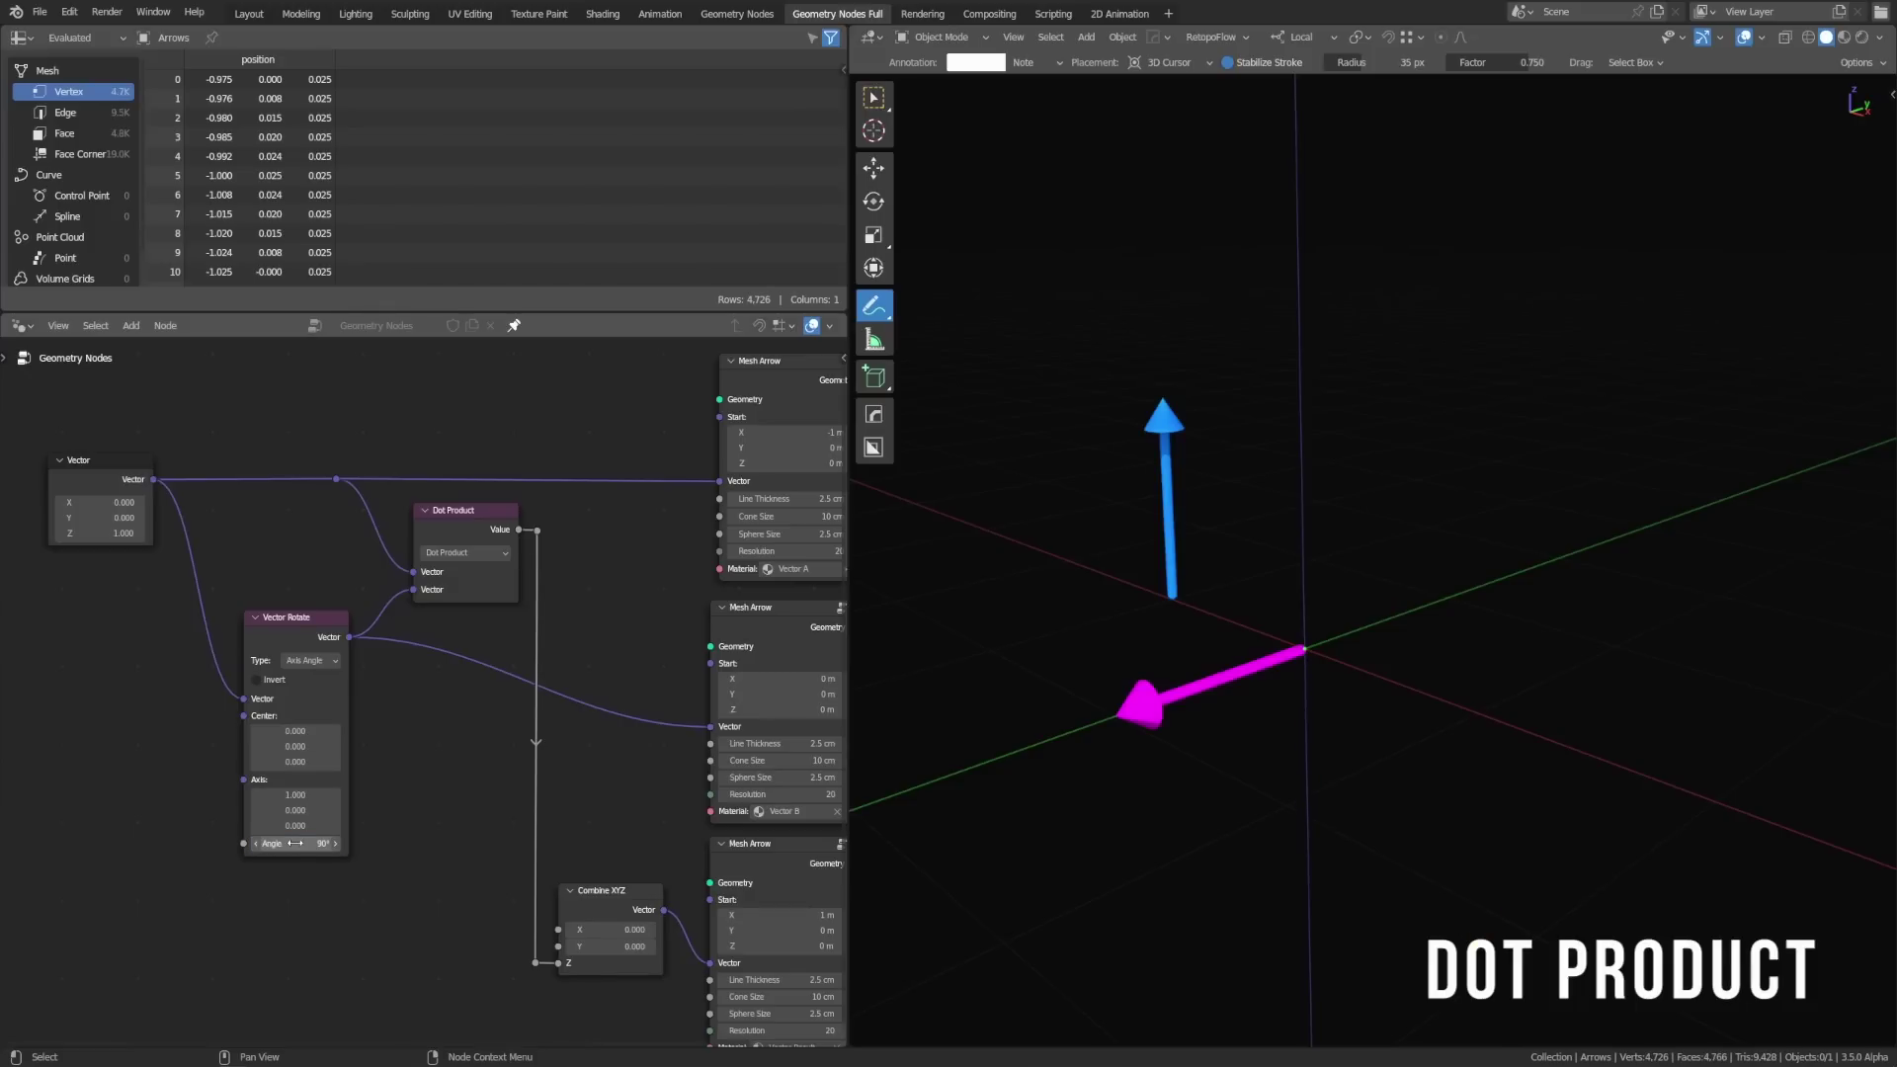
left_click_drag(295, 843, 202, 843)
Step: Raise the input Vector node's Z to about 1.6 and set it back to 1
left_click_drag(99, 534, 138, 533)
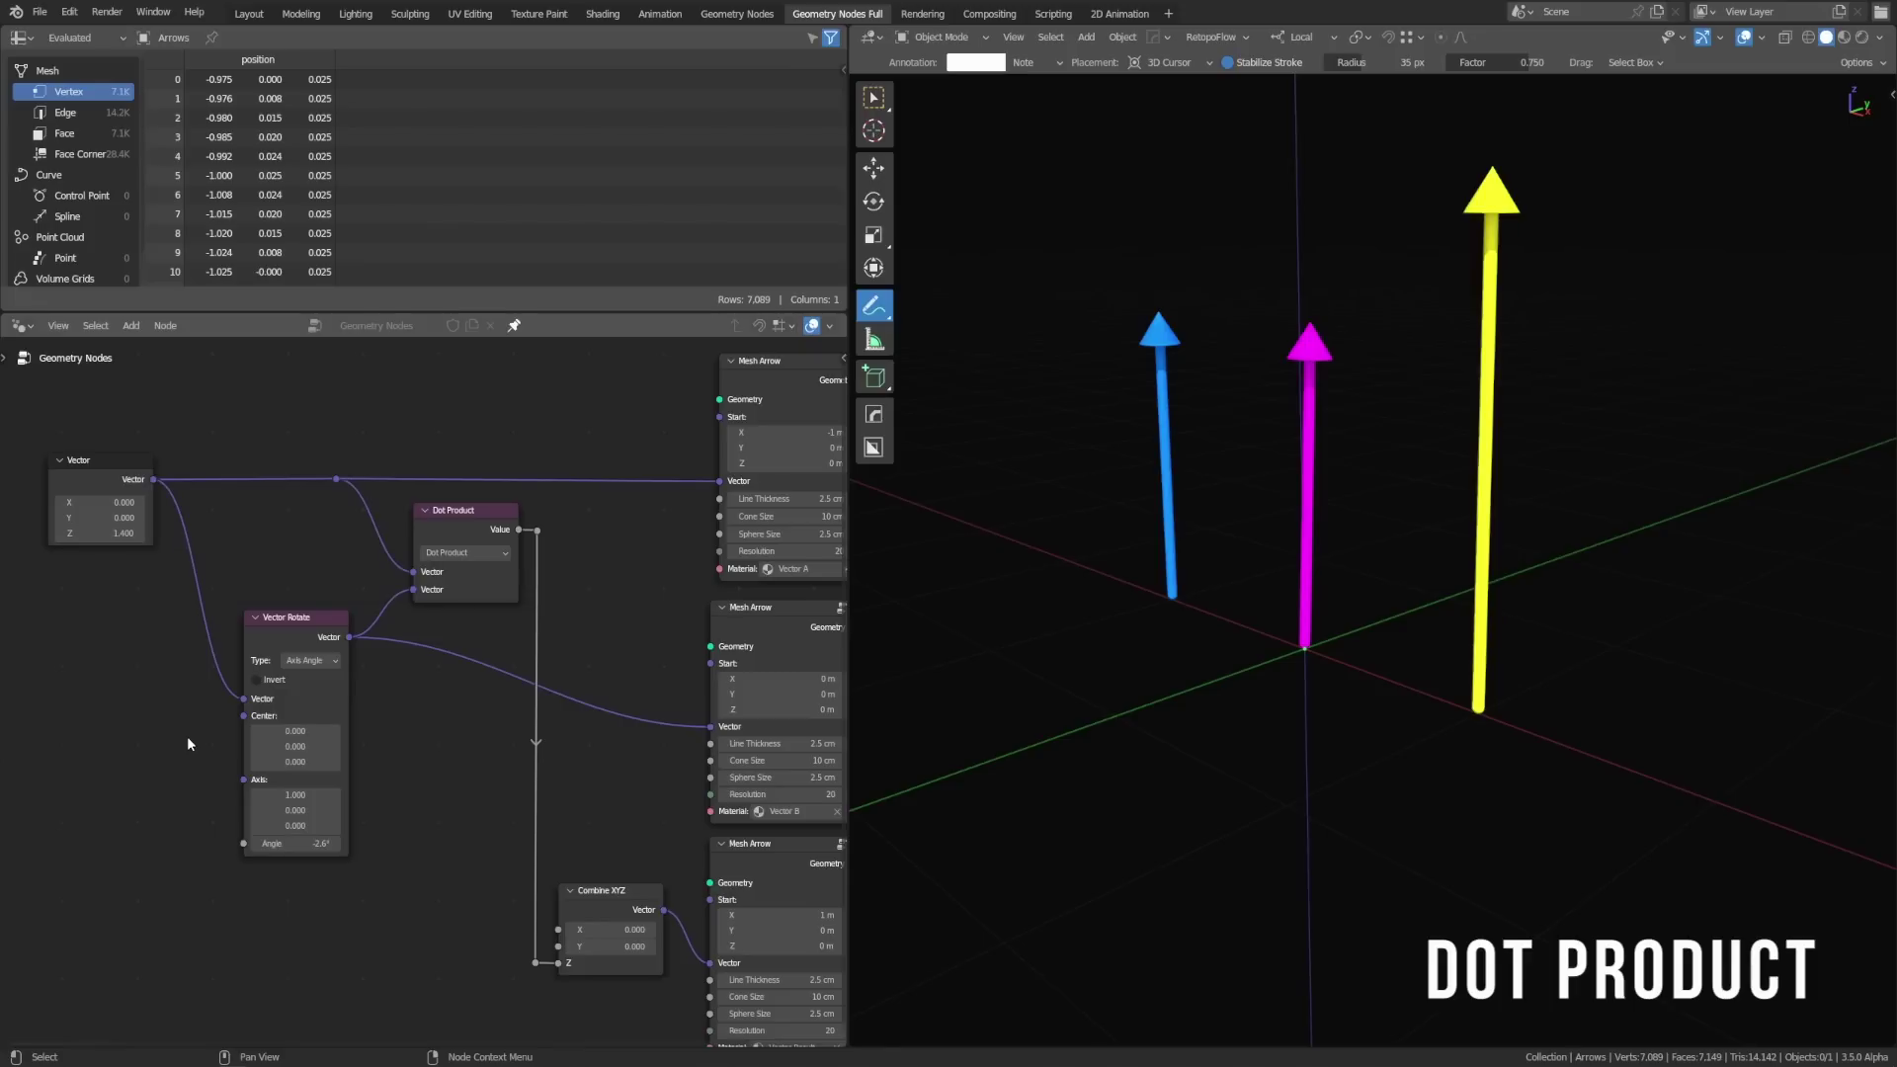
left_click(101, 529)
type("1")
key("Return")
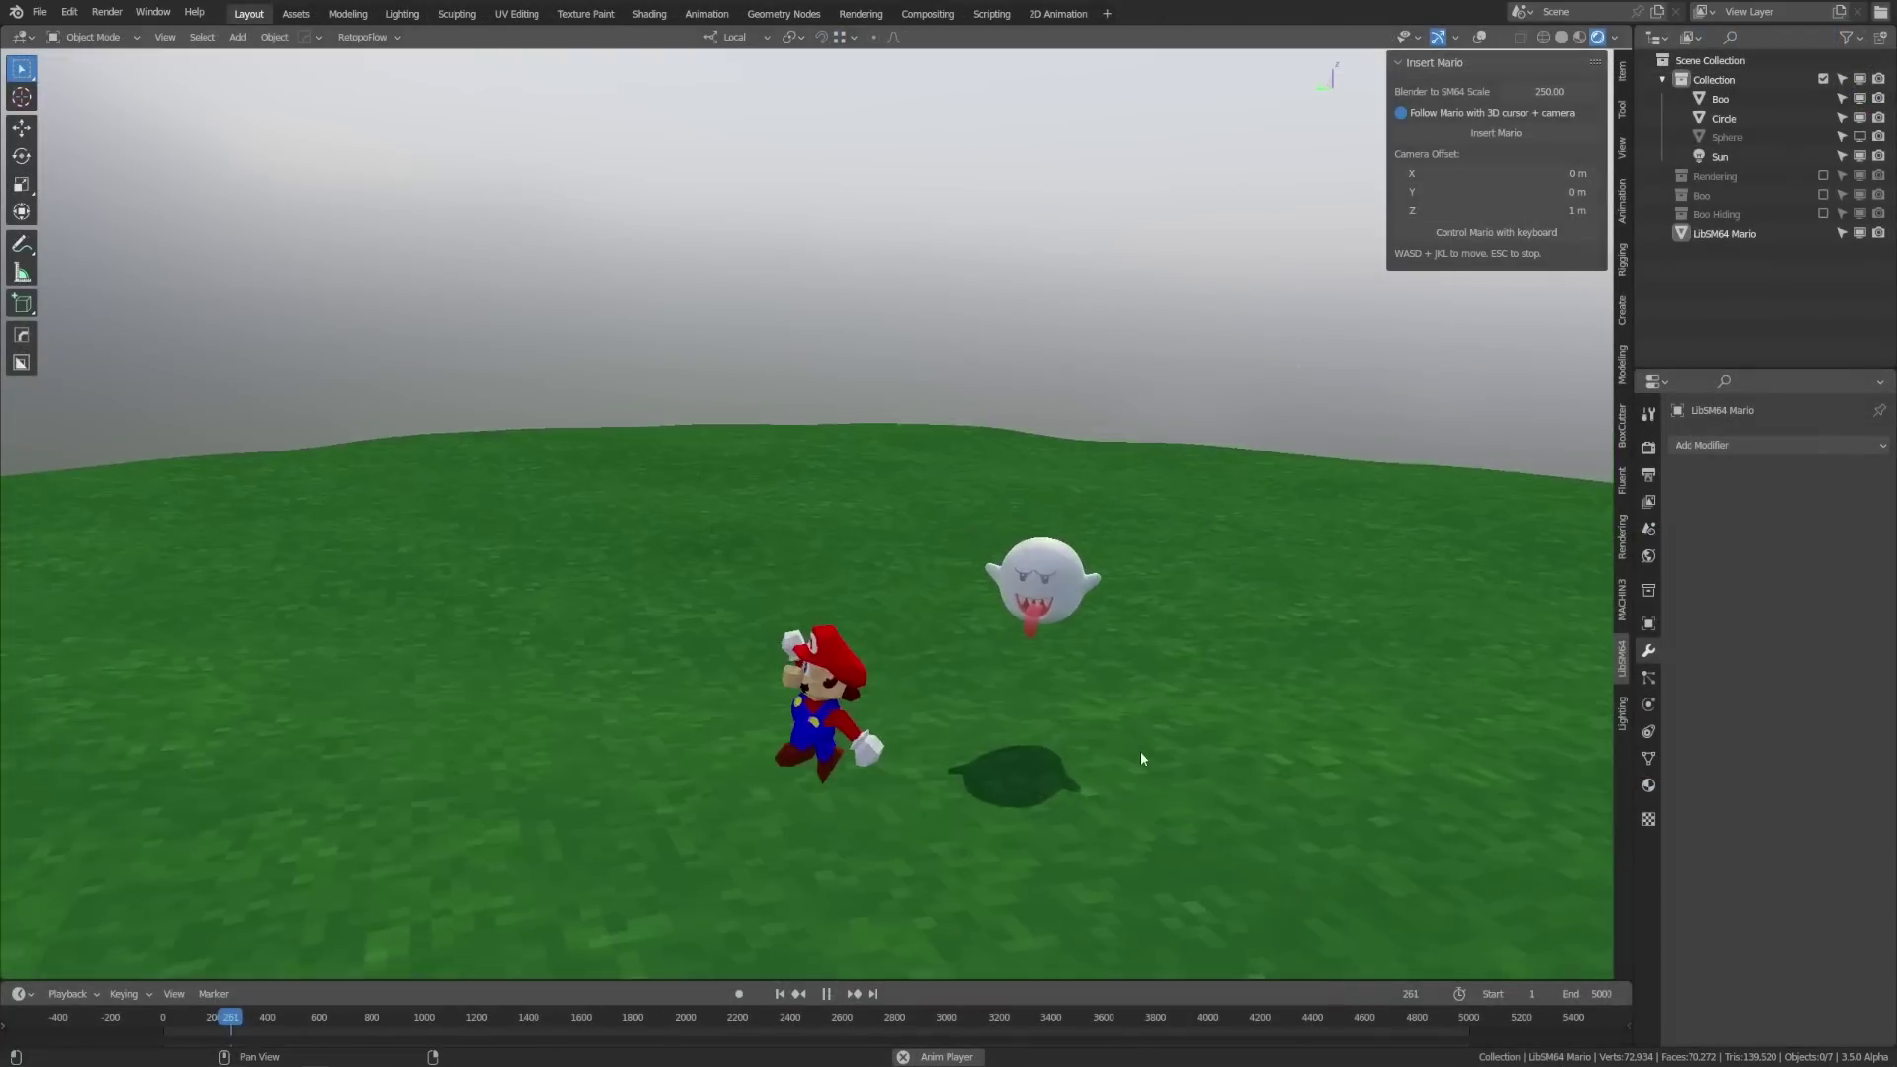
Step: Run and jump Mario around the grass field to test how Boo reacts to his facing direction
key("d")
key("j")
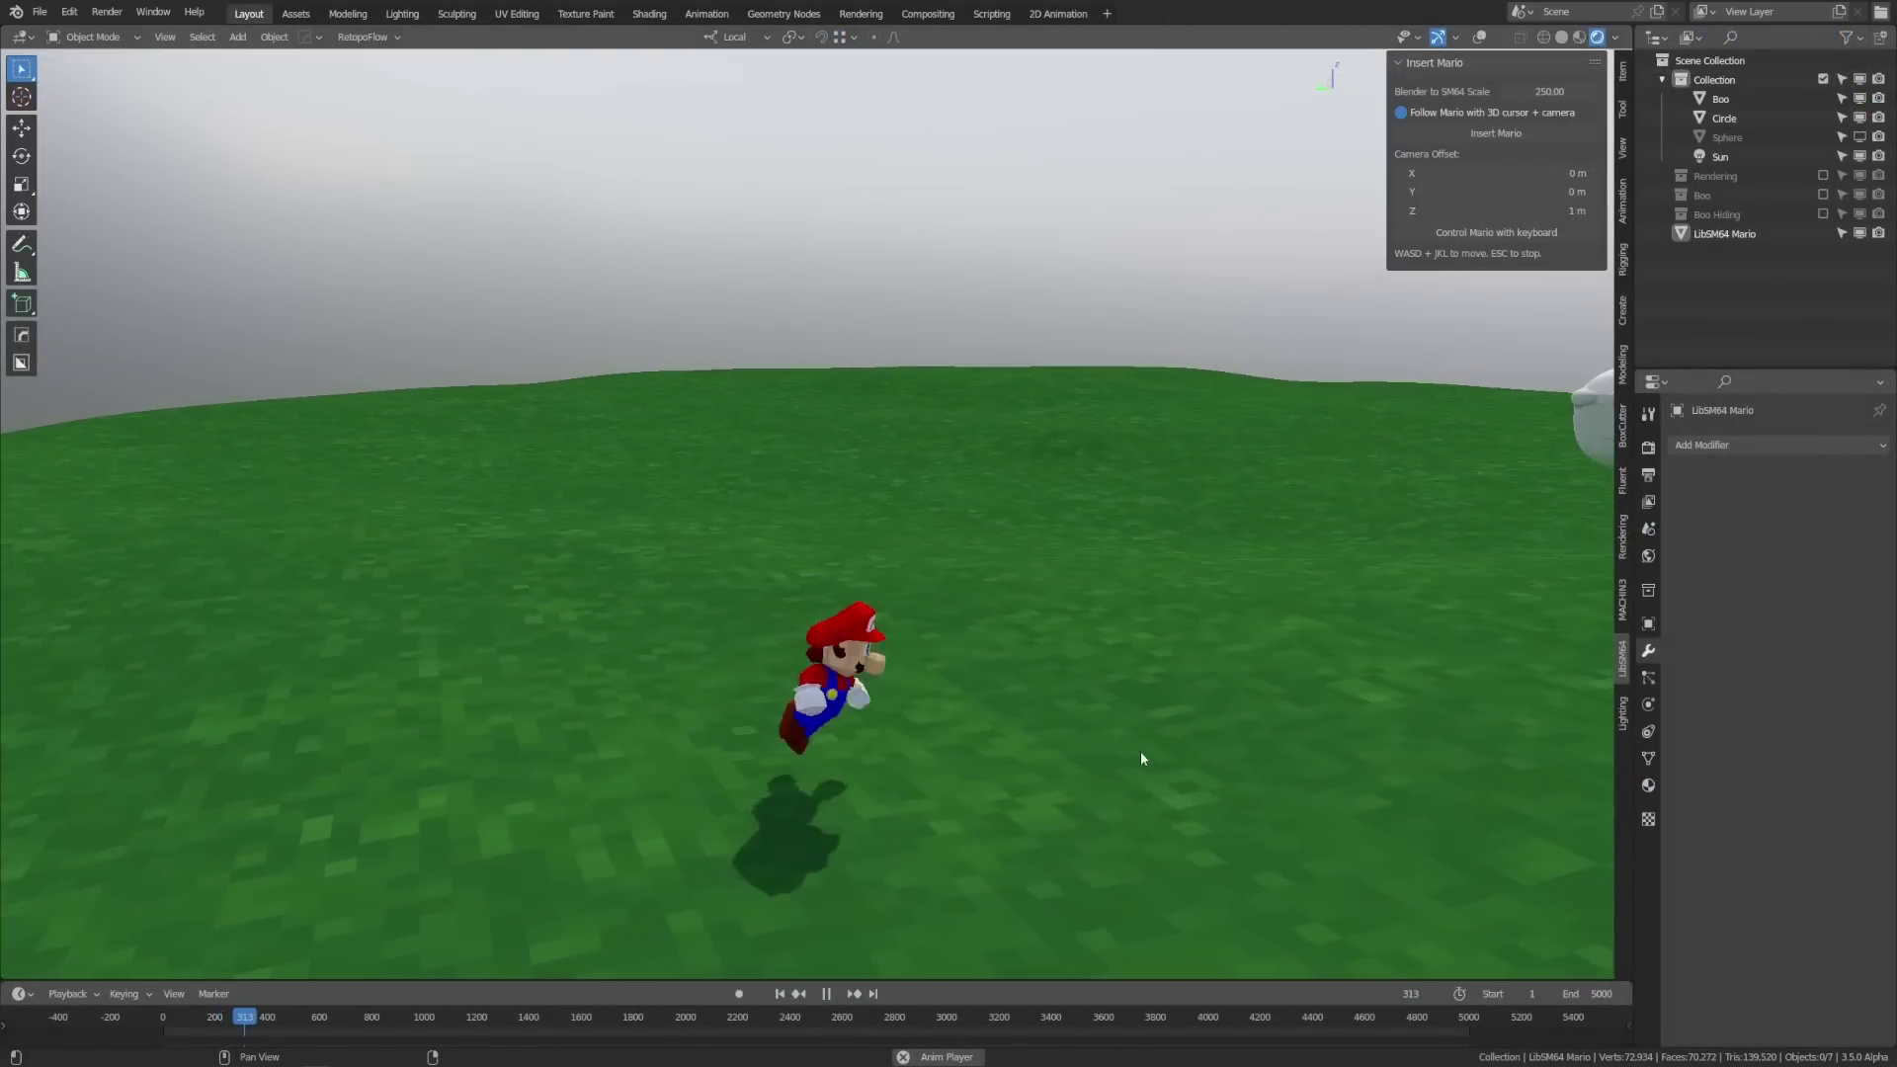
key("j")
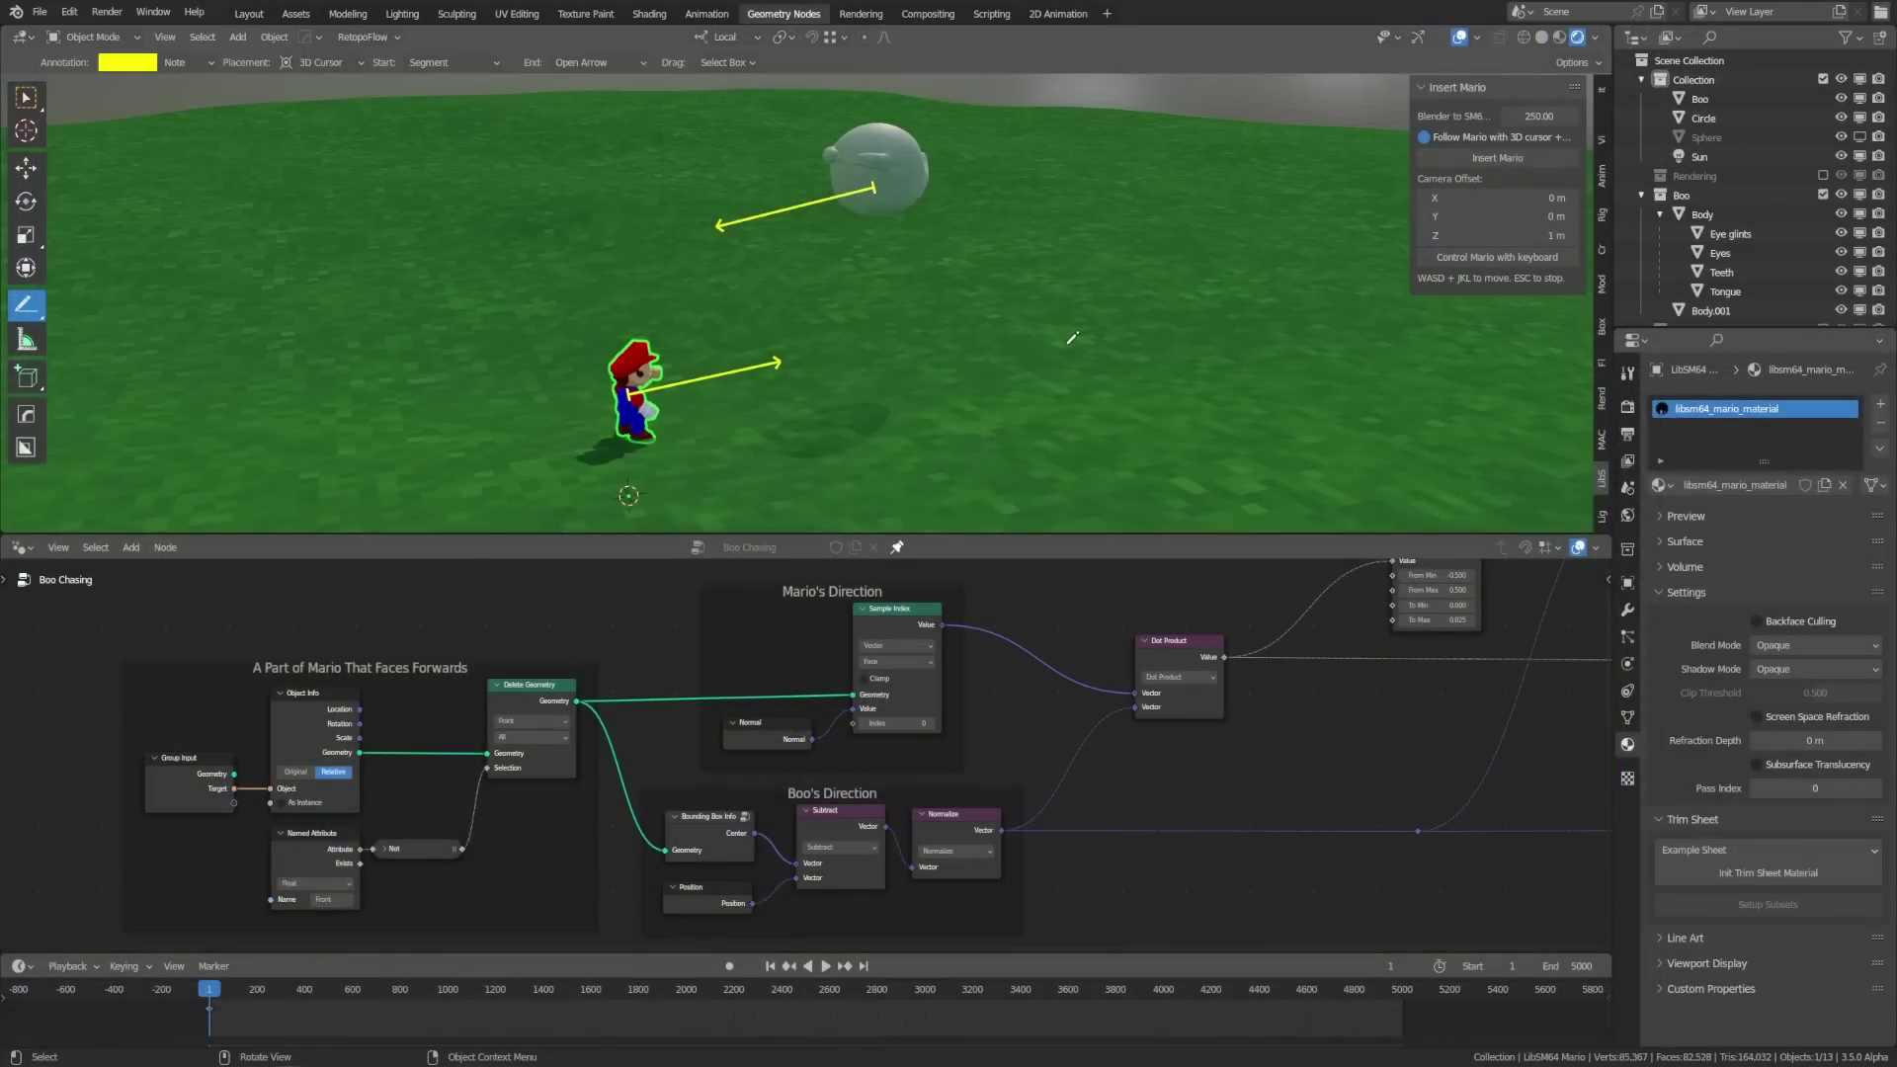
Step: Rotate Mario about -183° around his local Z axis and redraw his direction arrow pointing away from Boo
left_click_drag(1173, 649, 1171, 643)
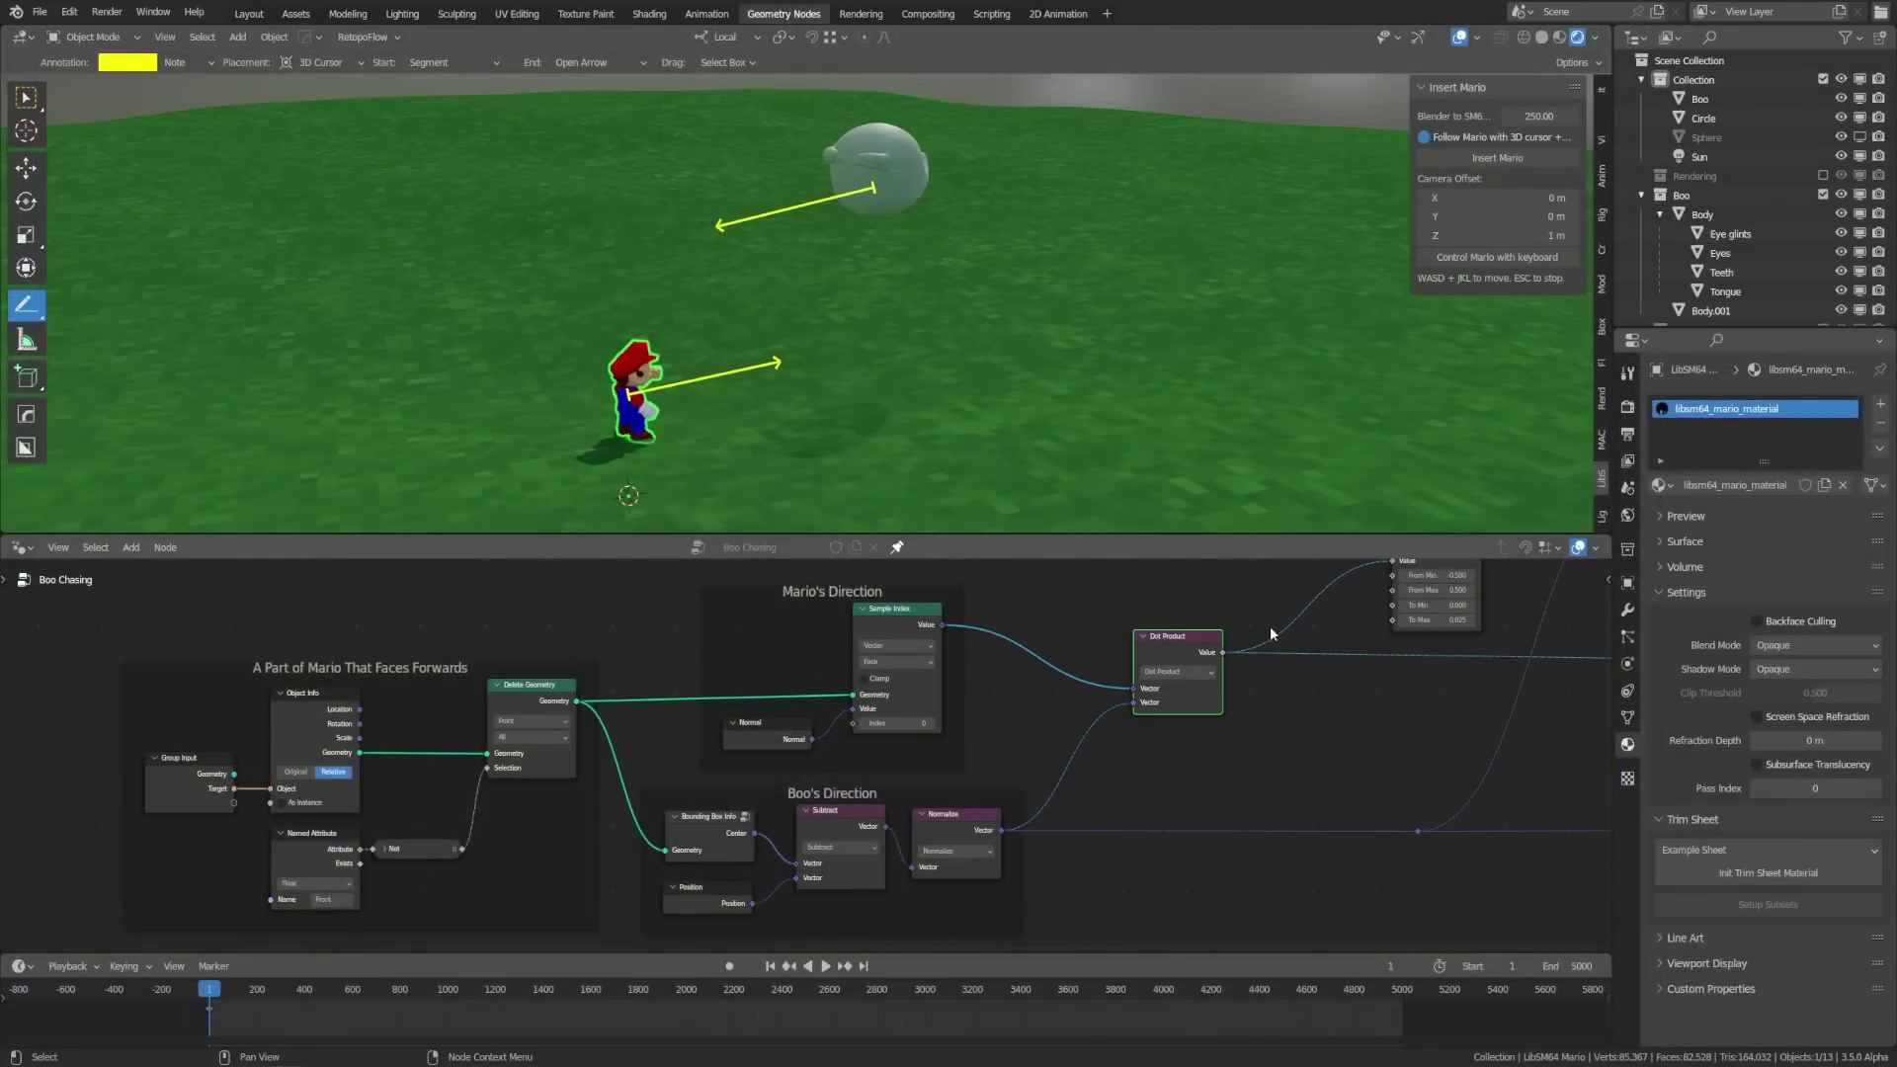
middle_click_drag(1271, 632, 1208, 650)
key("r")
key("z")
key("z")
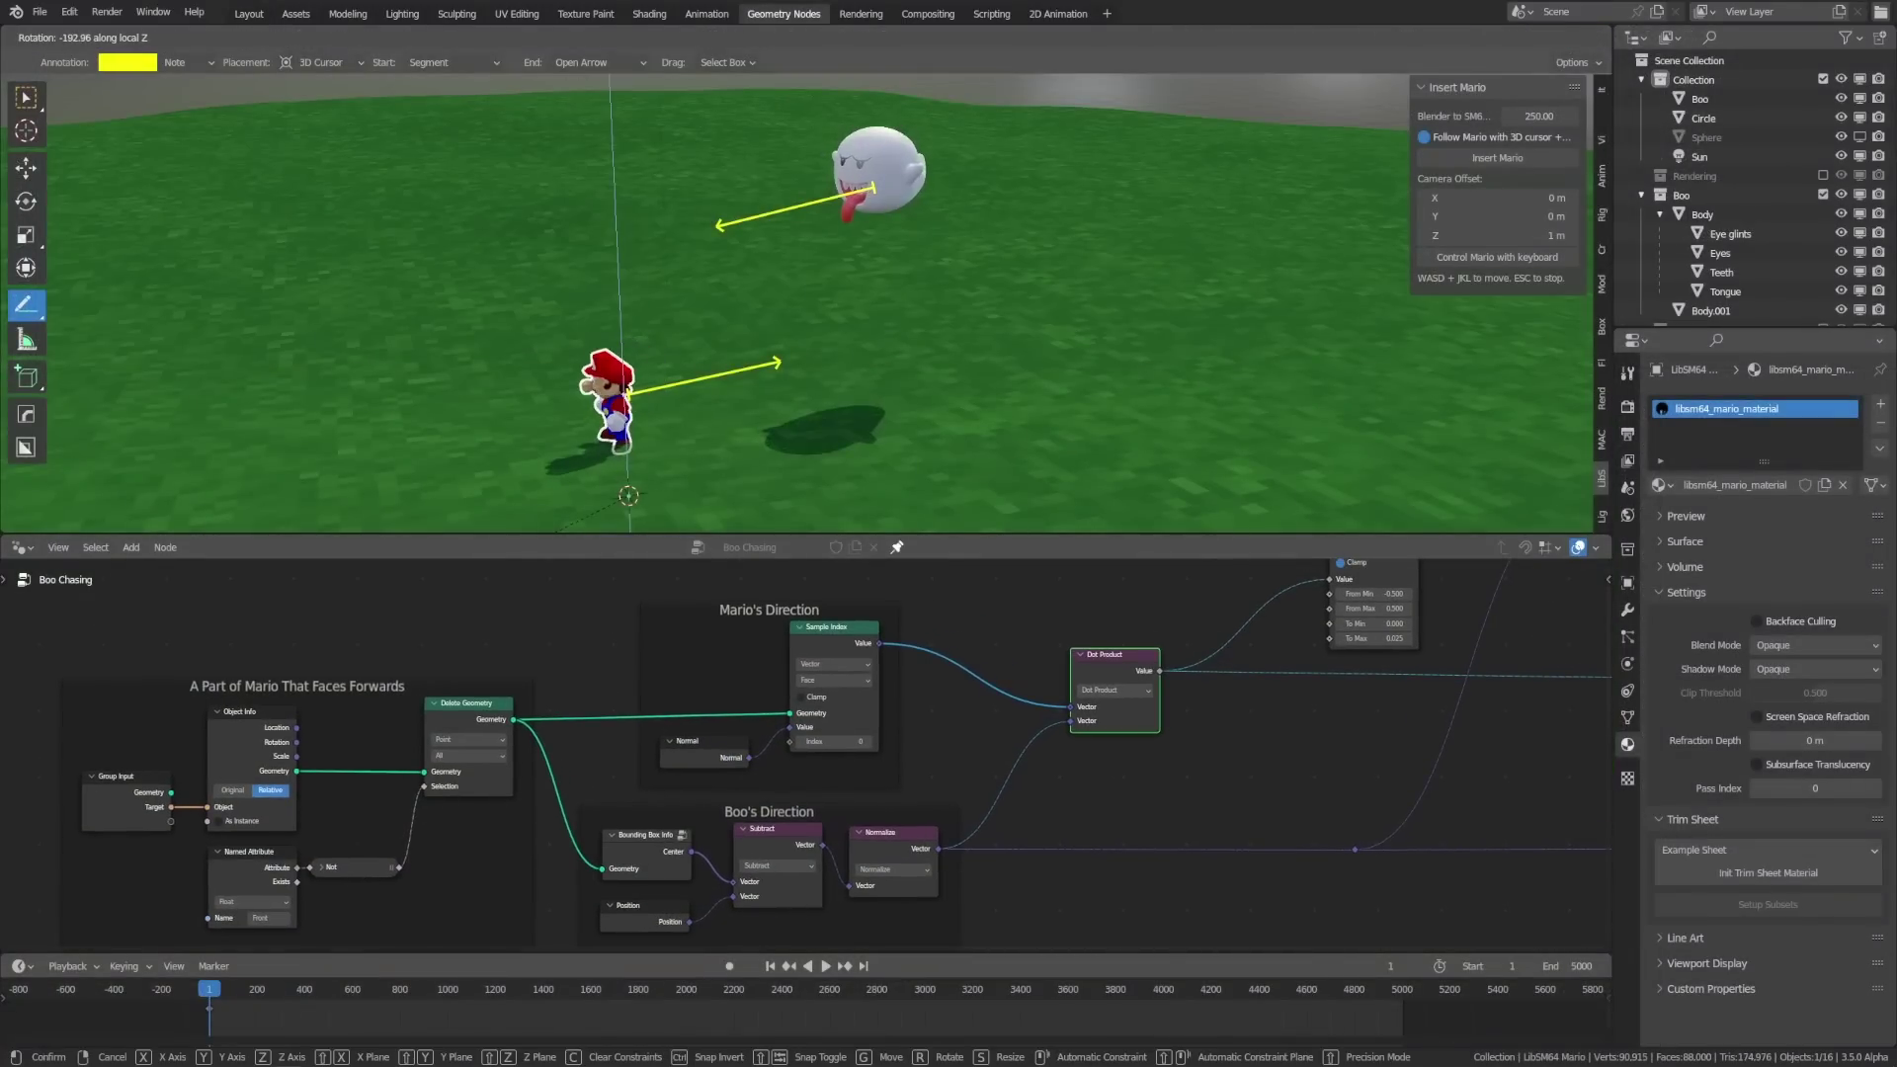
left_click(383, 444)
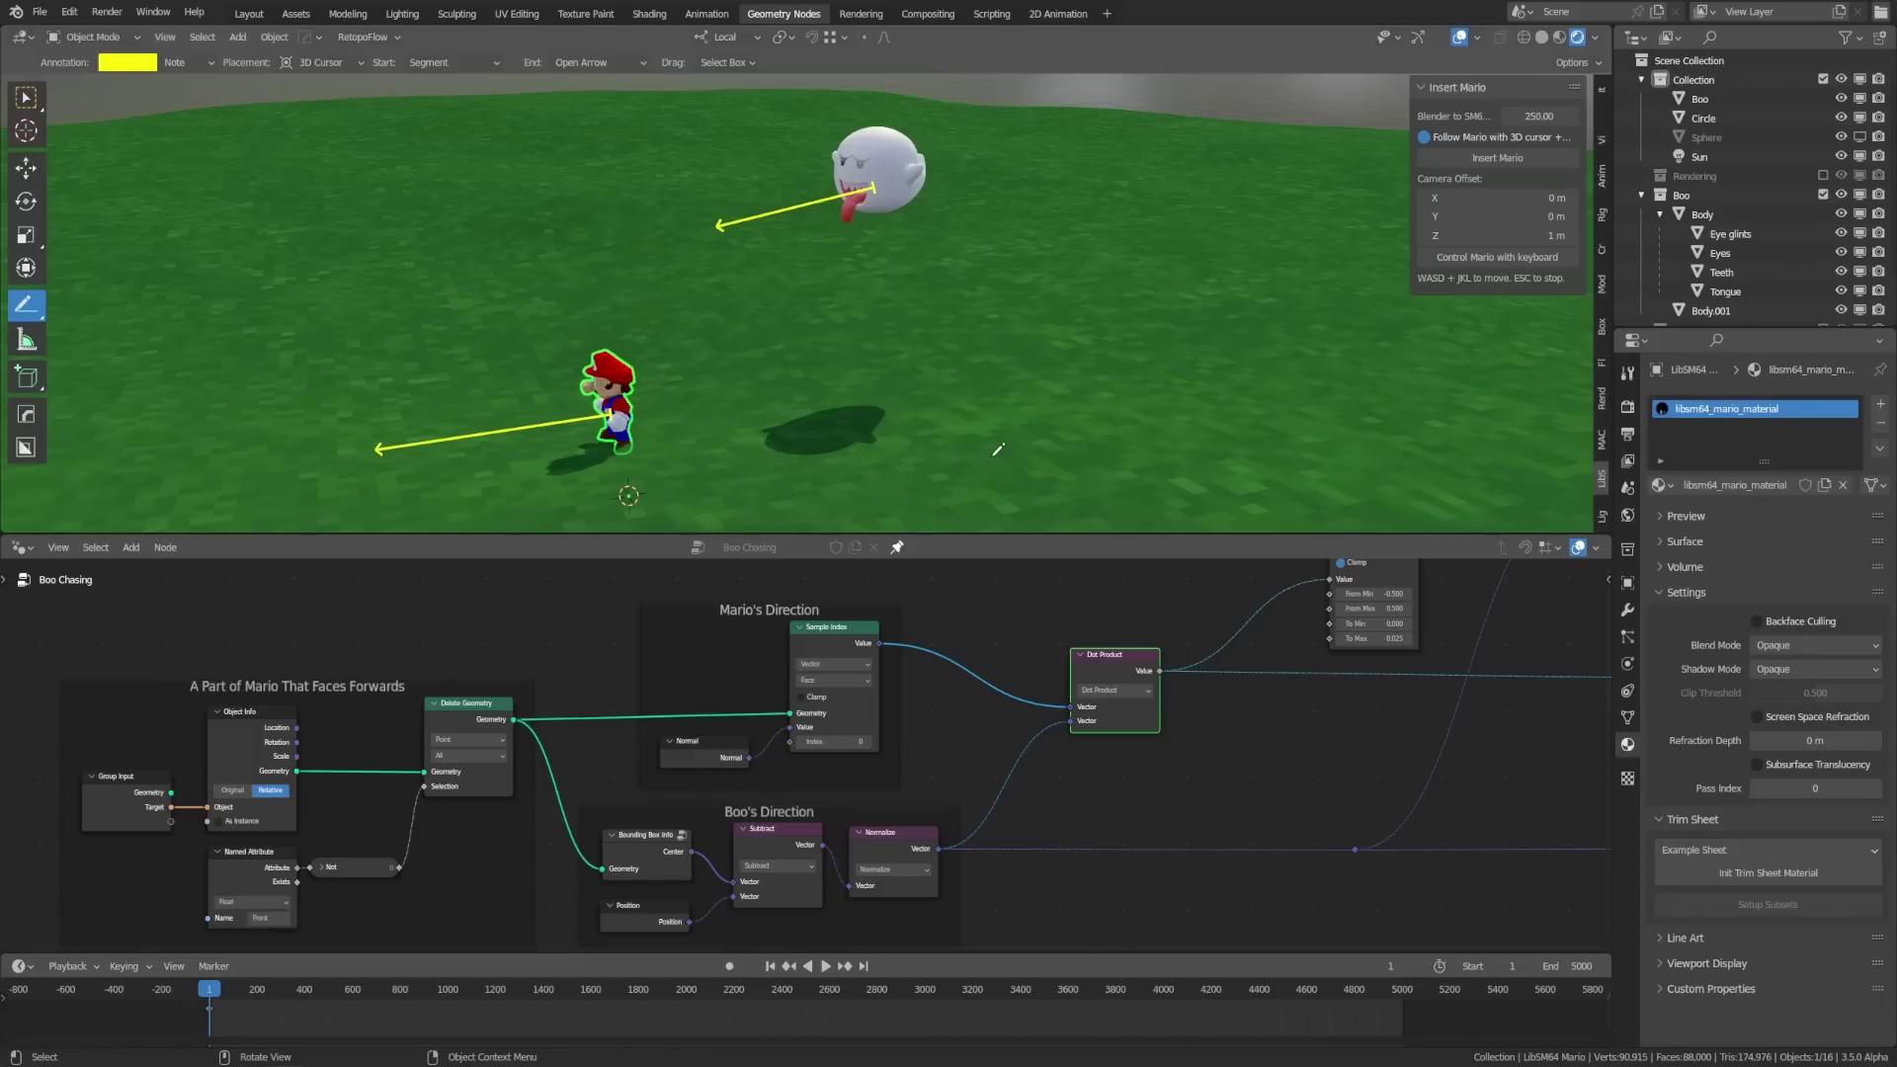
Step: Follow the Dot Product value through the Boo Chasing tree to the Map Range, Scale and Switch nodes
middle_click_drag(1238, 634, 867, 799)
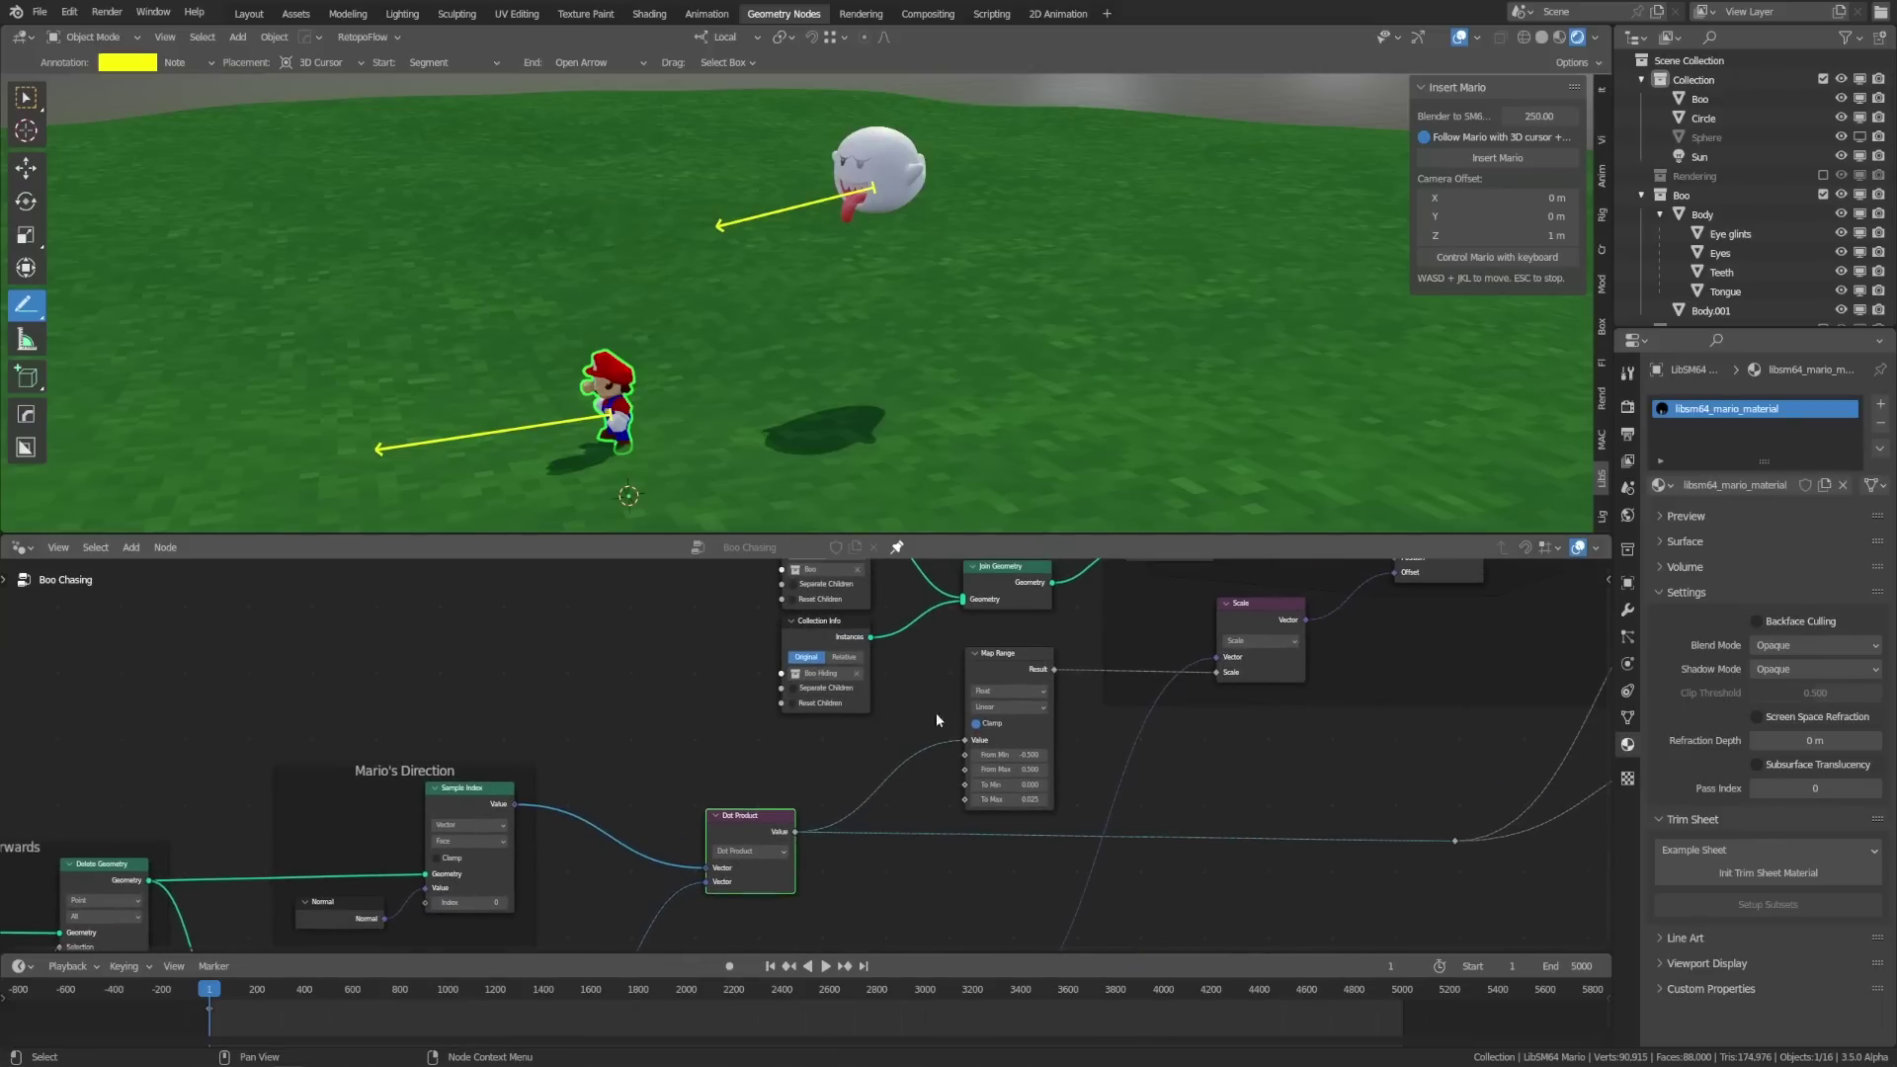
scroll(936, 713, "up", 3)
middle_click_drag(945, 715, 845, 718)
middle_click_drag(1054, 640, 830, 720)
scroll(830, 720, "down", 1)
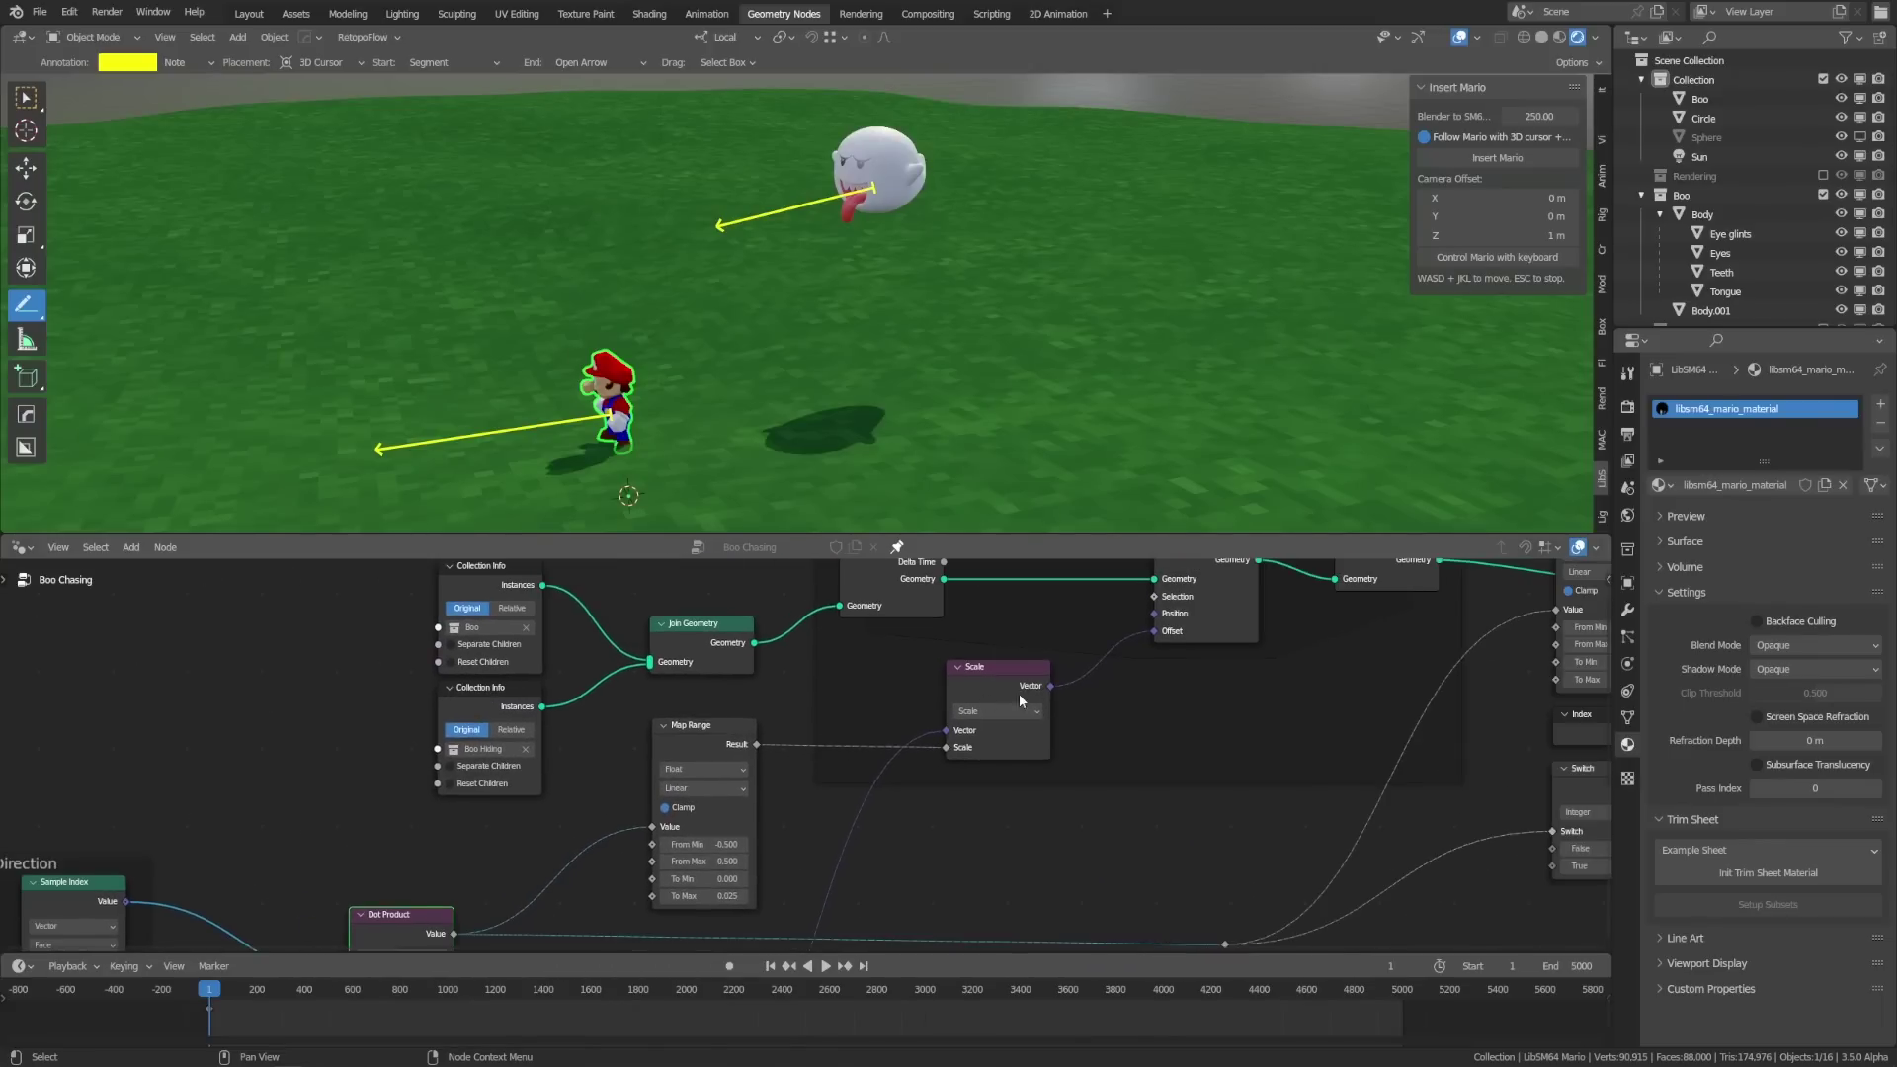
middle_click_drag(1395, 784, 929, 825)
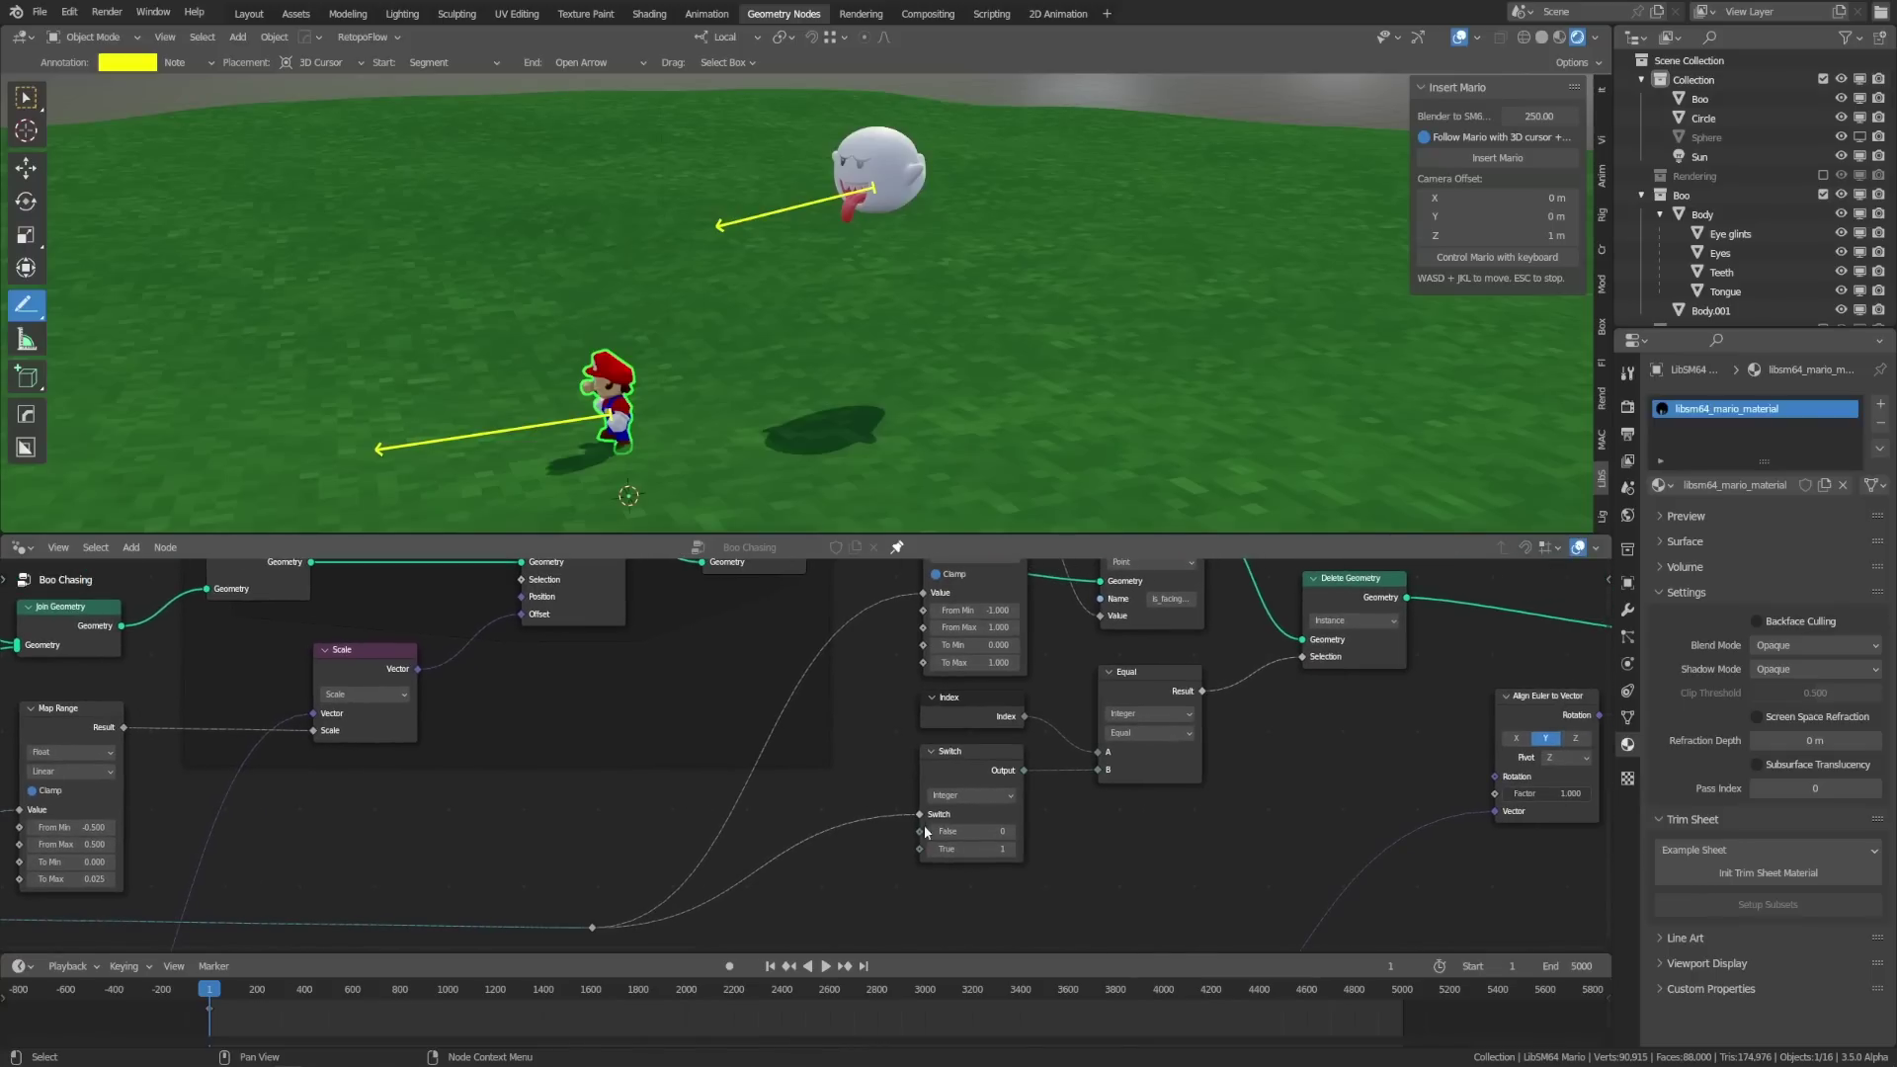
left_click(938, 819)
left_click_drag(592, 927, 923, 816)
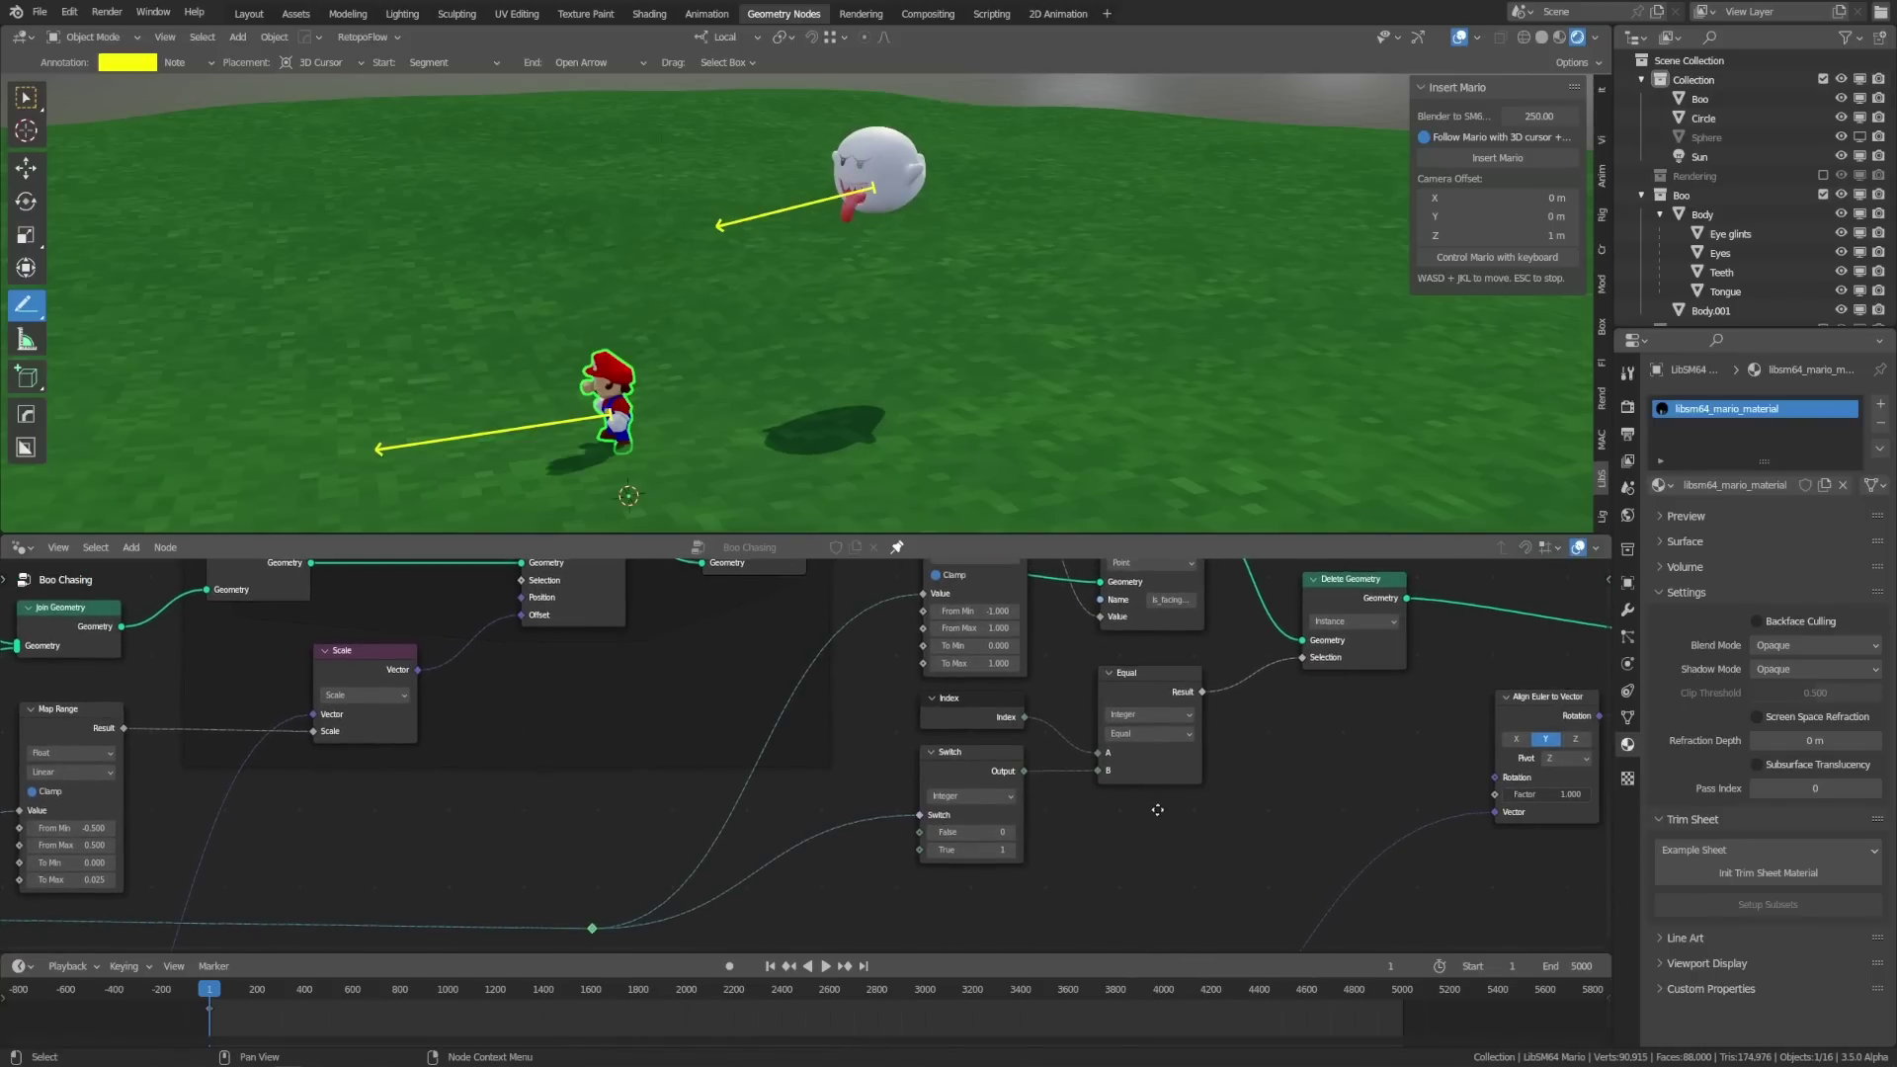
Step: Unlink the Value of the Map Range feeding Store Named Attribute, vary it to test Boo's expression, and restore the Dot Product link
middle_click_drag(1158, 809, 949, 933)
scroll(830, 765, "up", 2)
left_click_drag(695, 711, 640, 741)
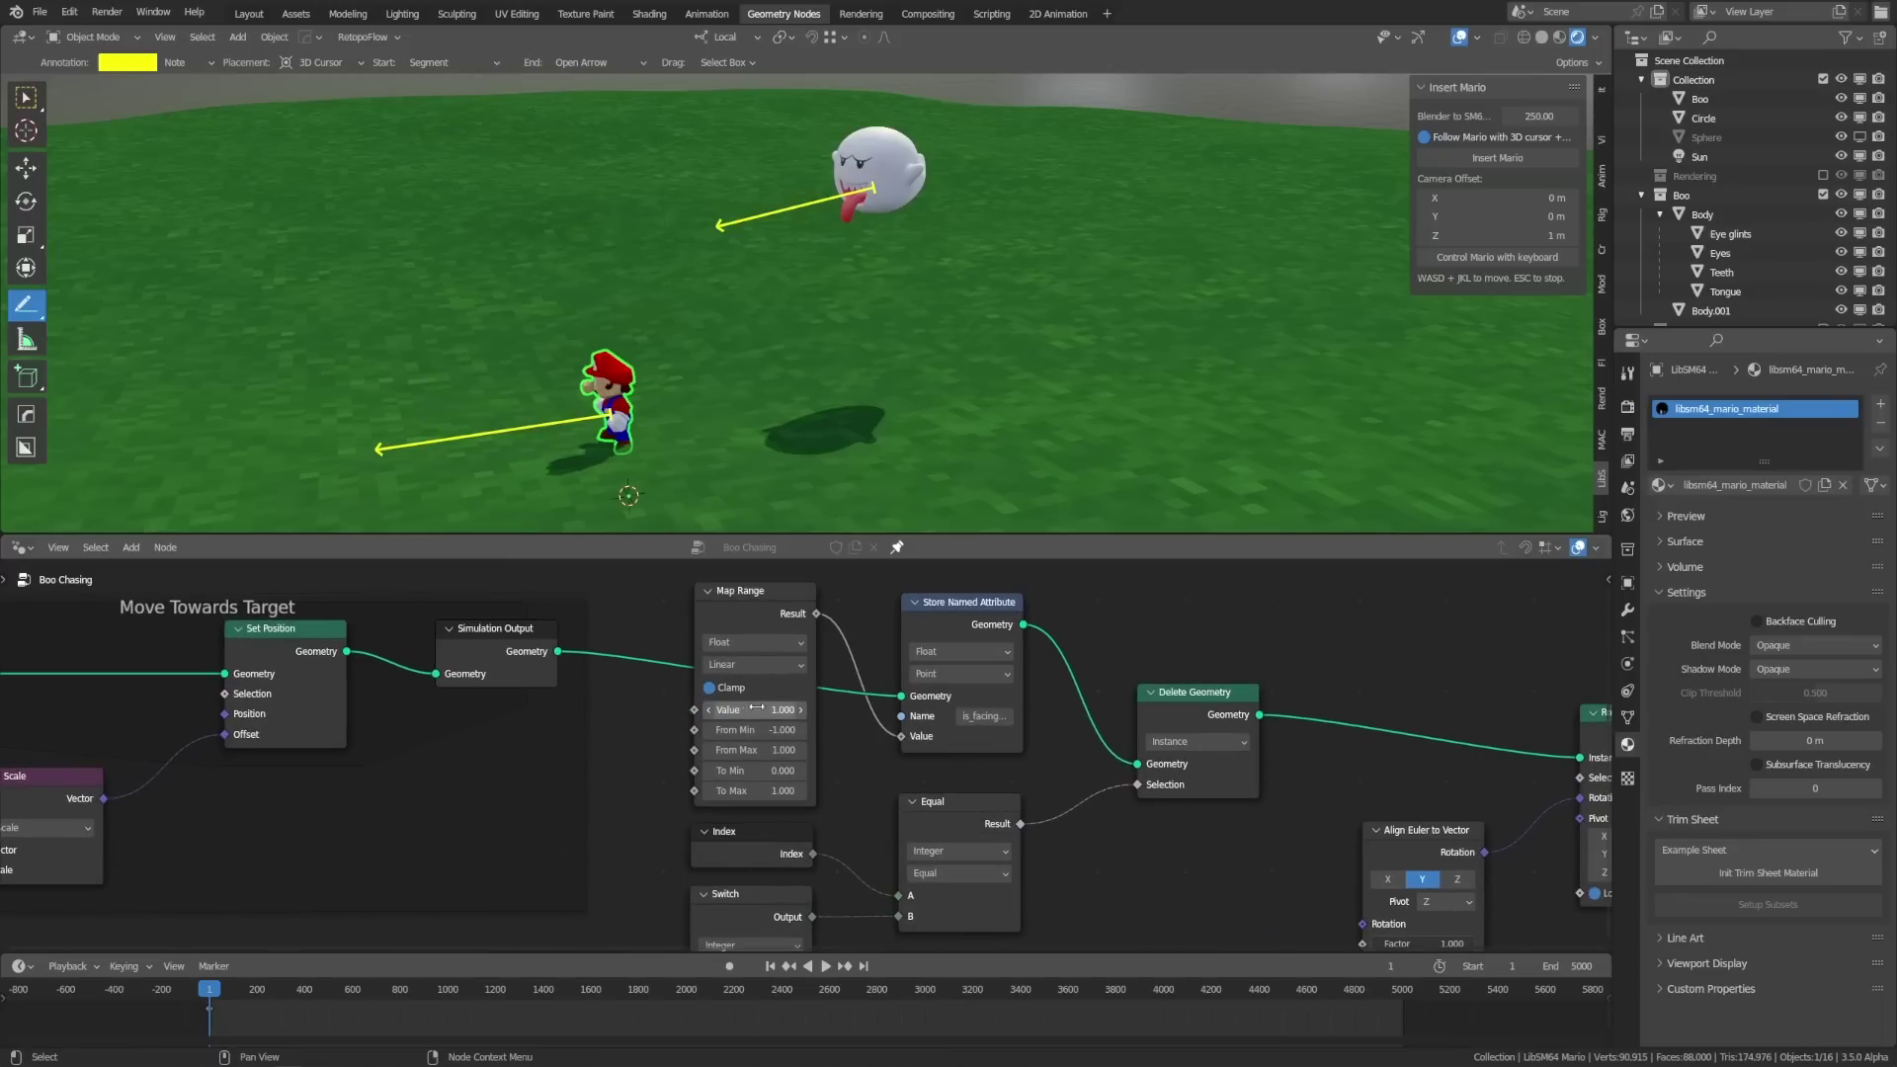
left_click_drag(758, 709, 763, 709)
scroll(685, 686, "down", 2)
left_click_drag(452, 935, 739, 649)
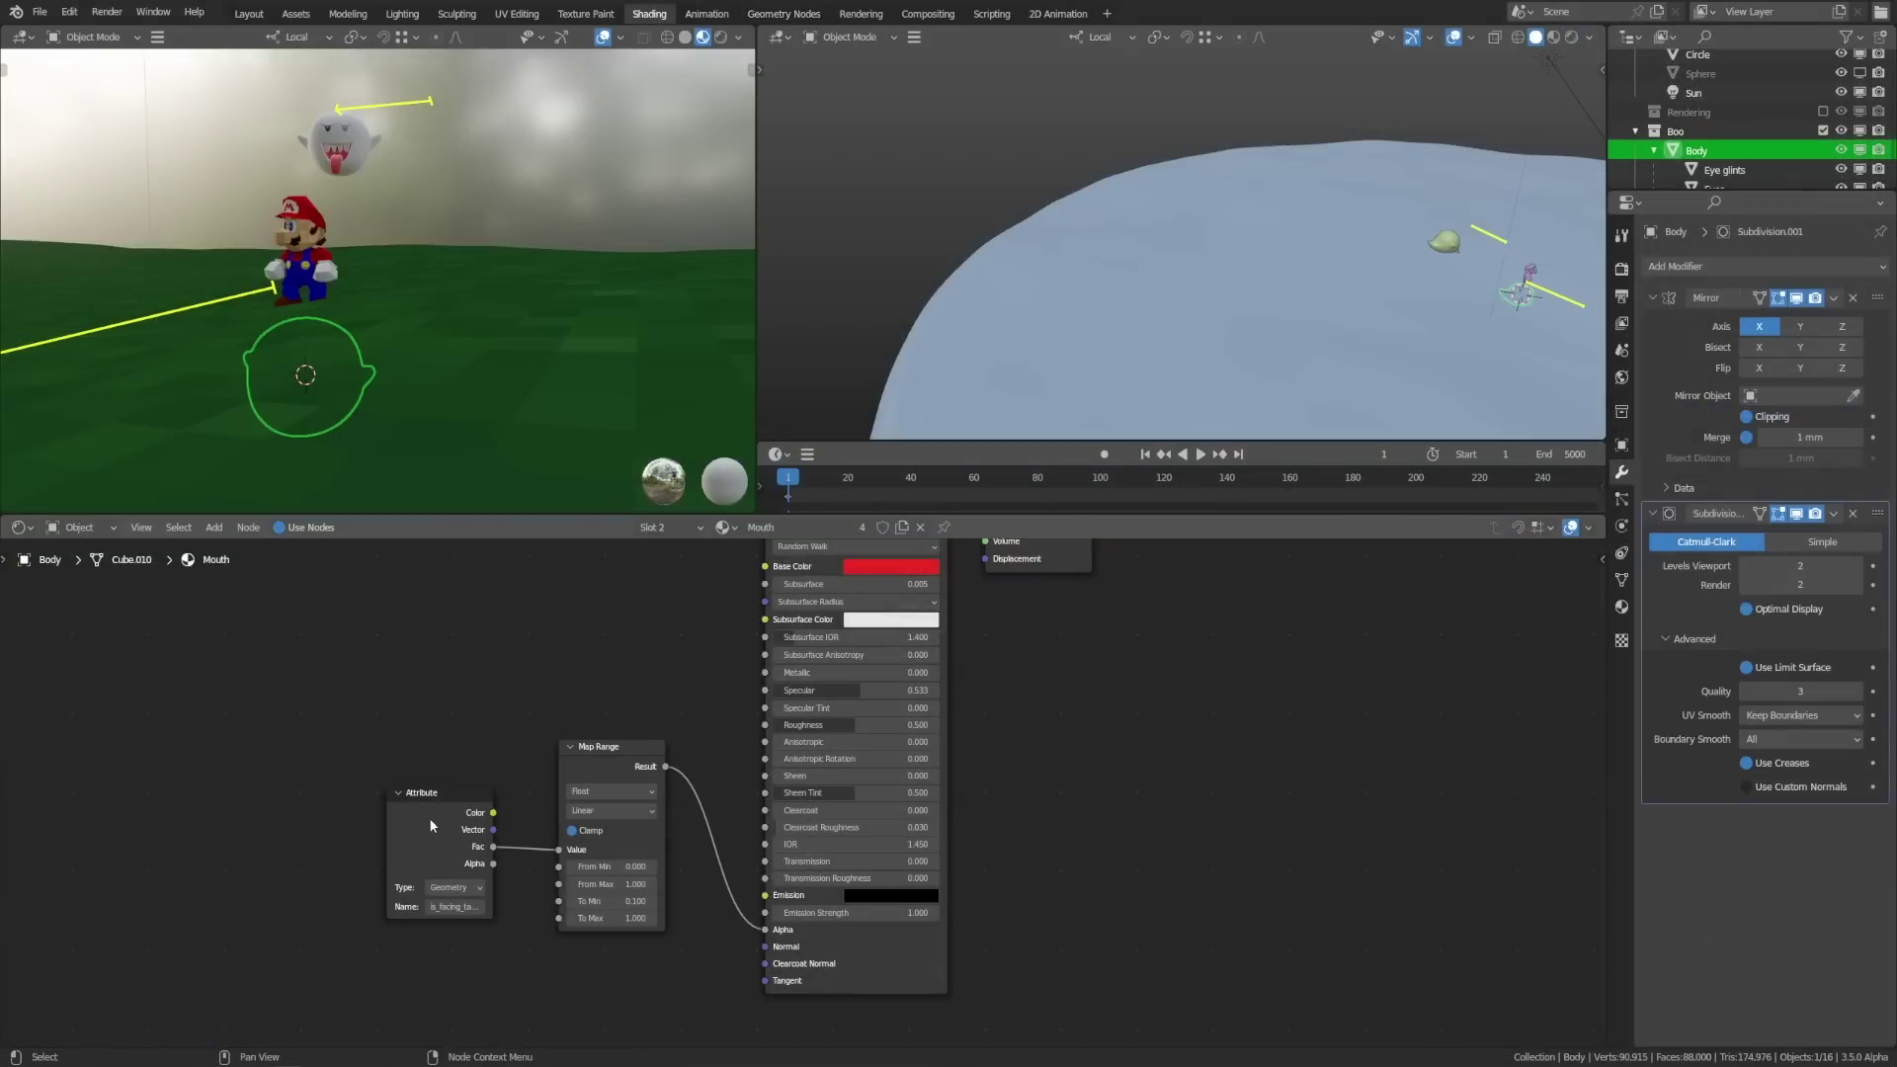
left_click_drag(428, 817, 422, 817)
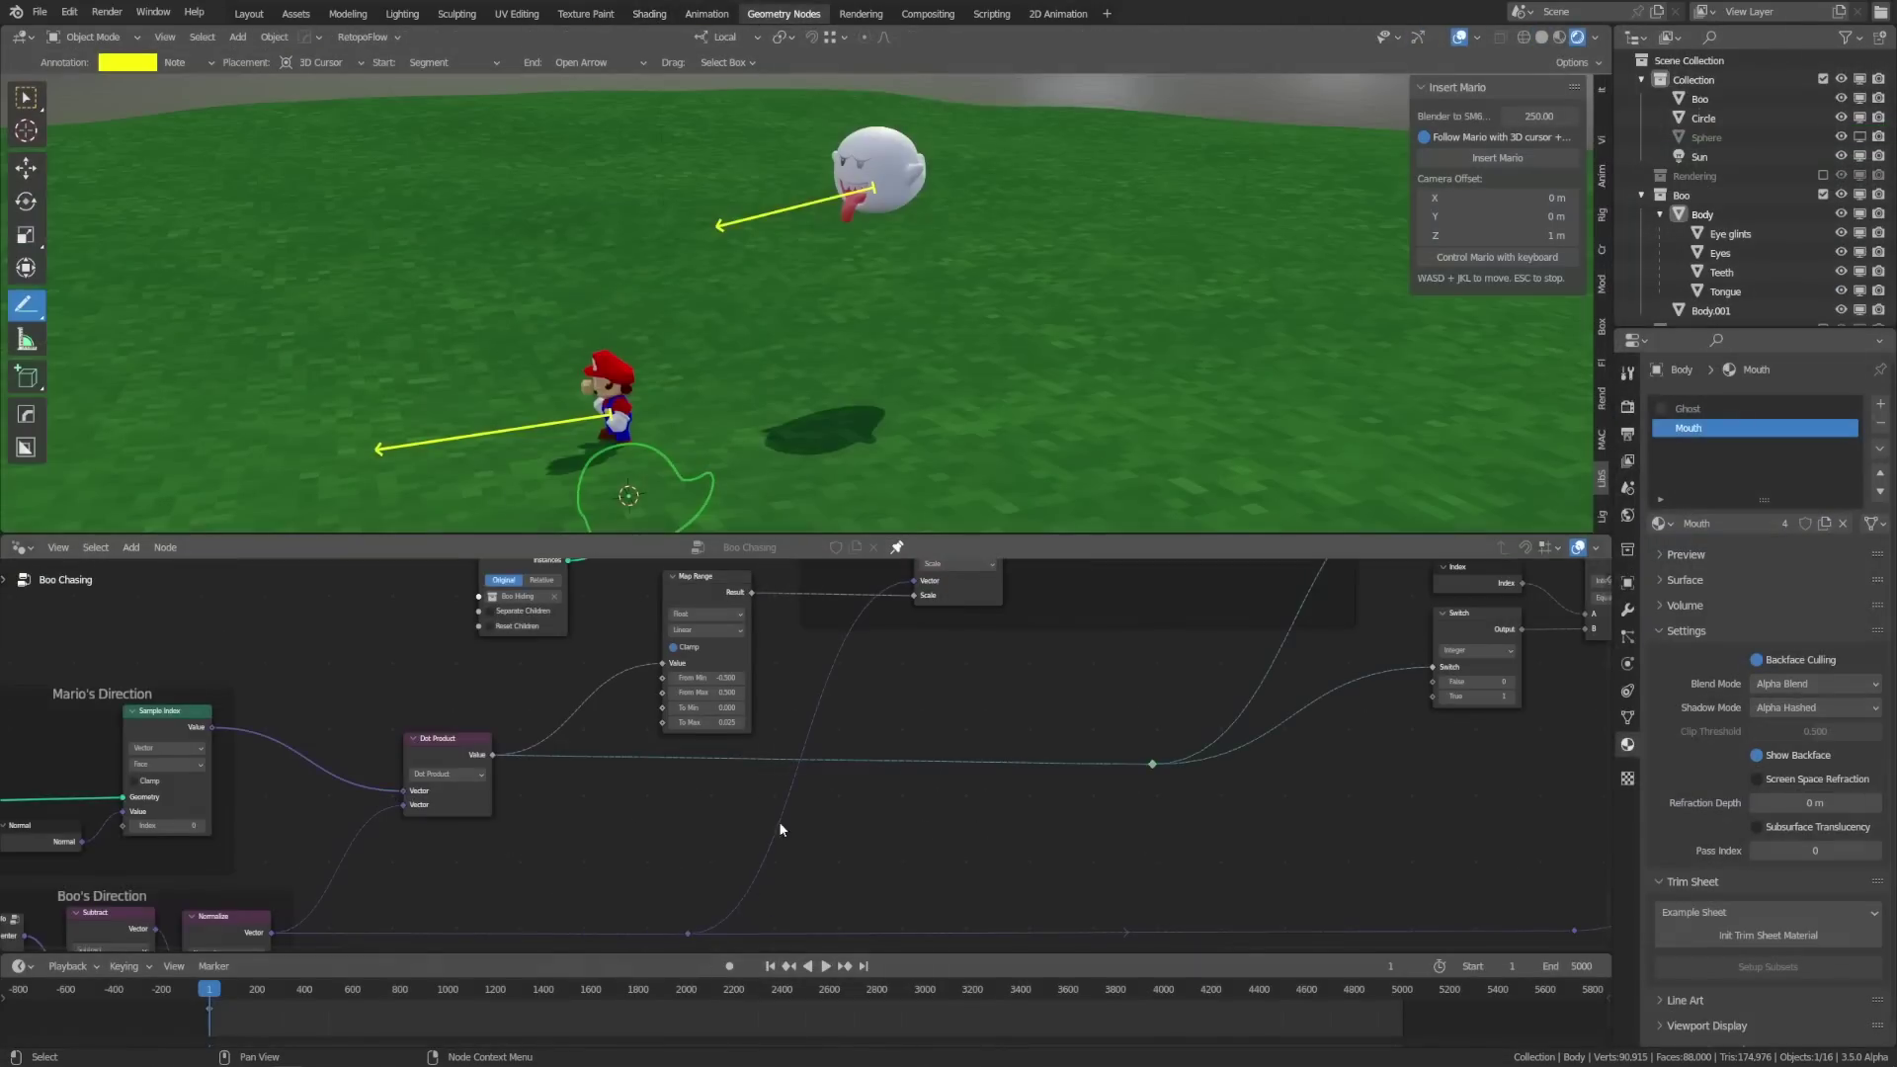
middle_click_drag(616, 788, 744, 788)
scroll(744, 788, "up", 1)
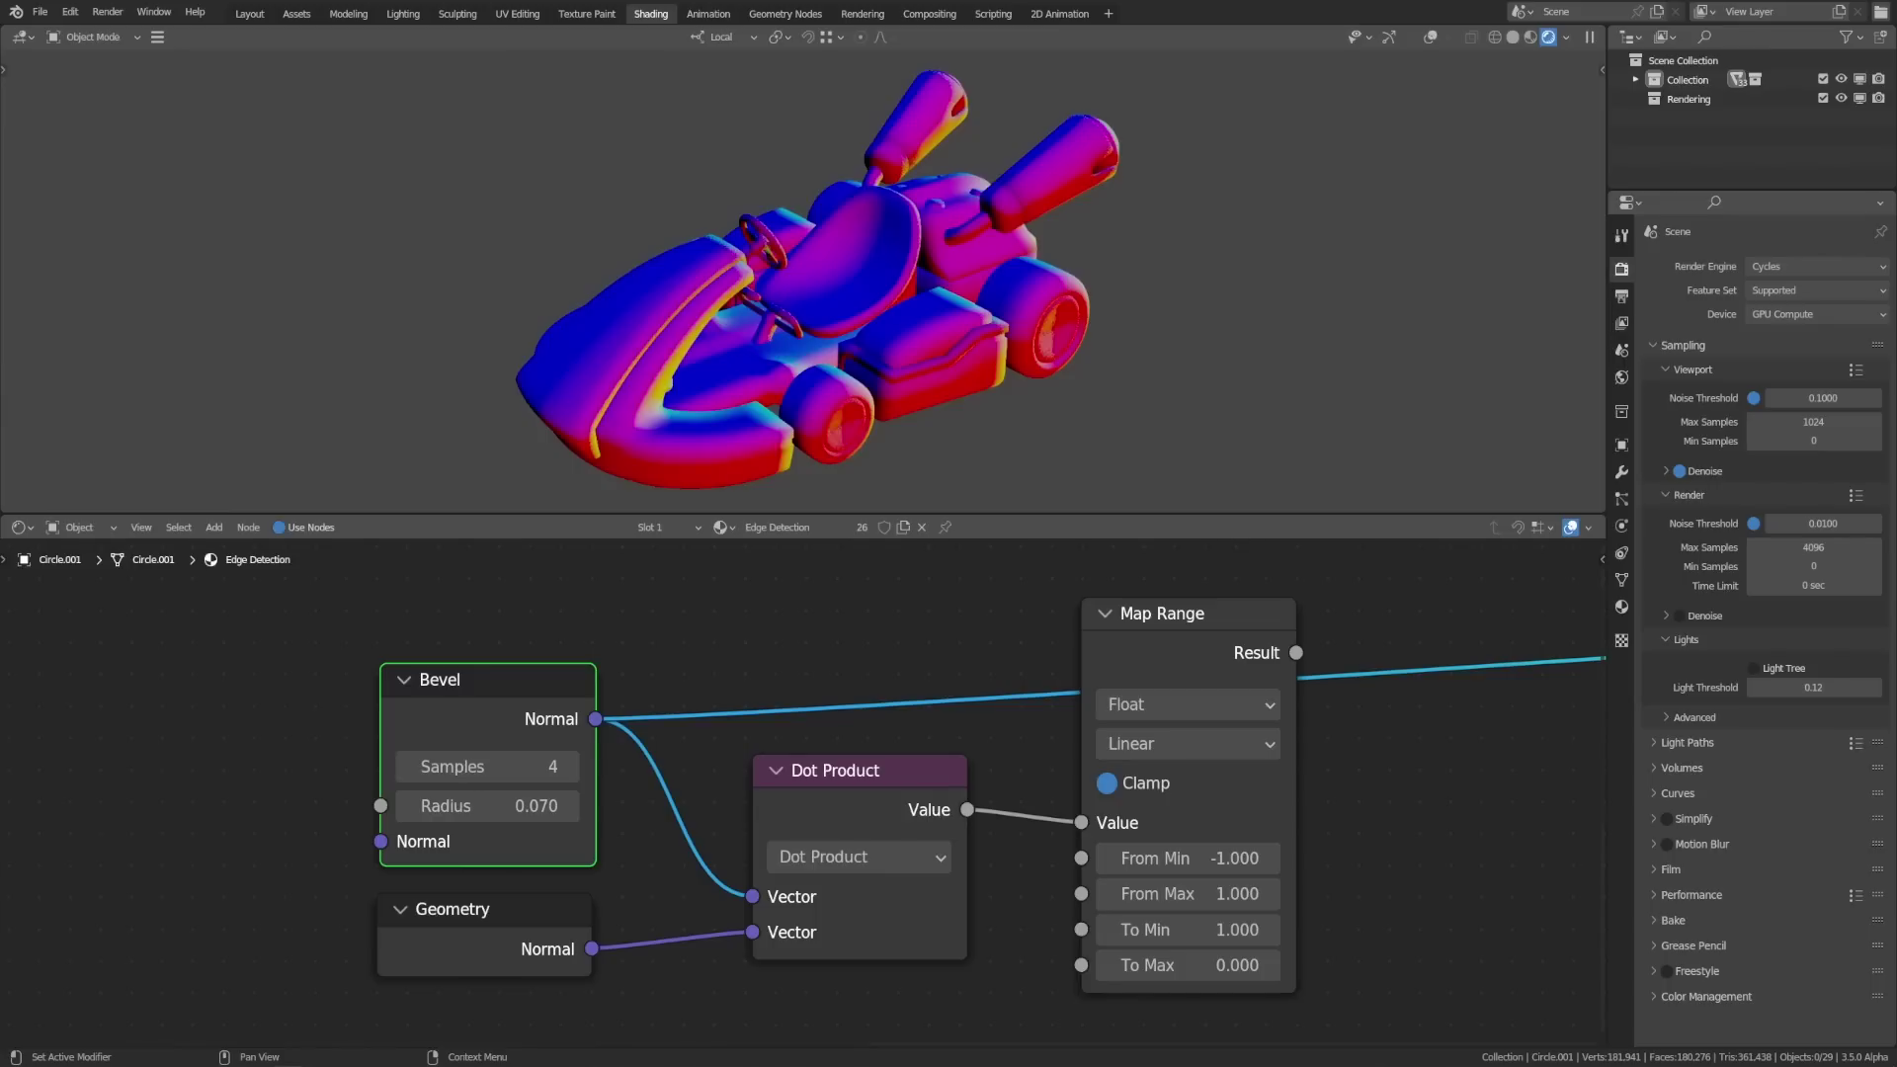
Step: Preview the Geometry normal, the Dot Product value and the Map Range result on the kart in turn
left_click(519, 946, "ctrl+shift")
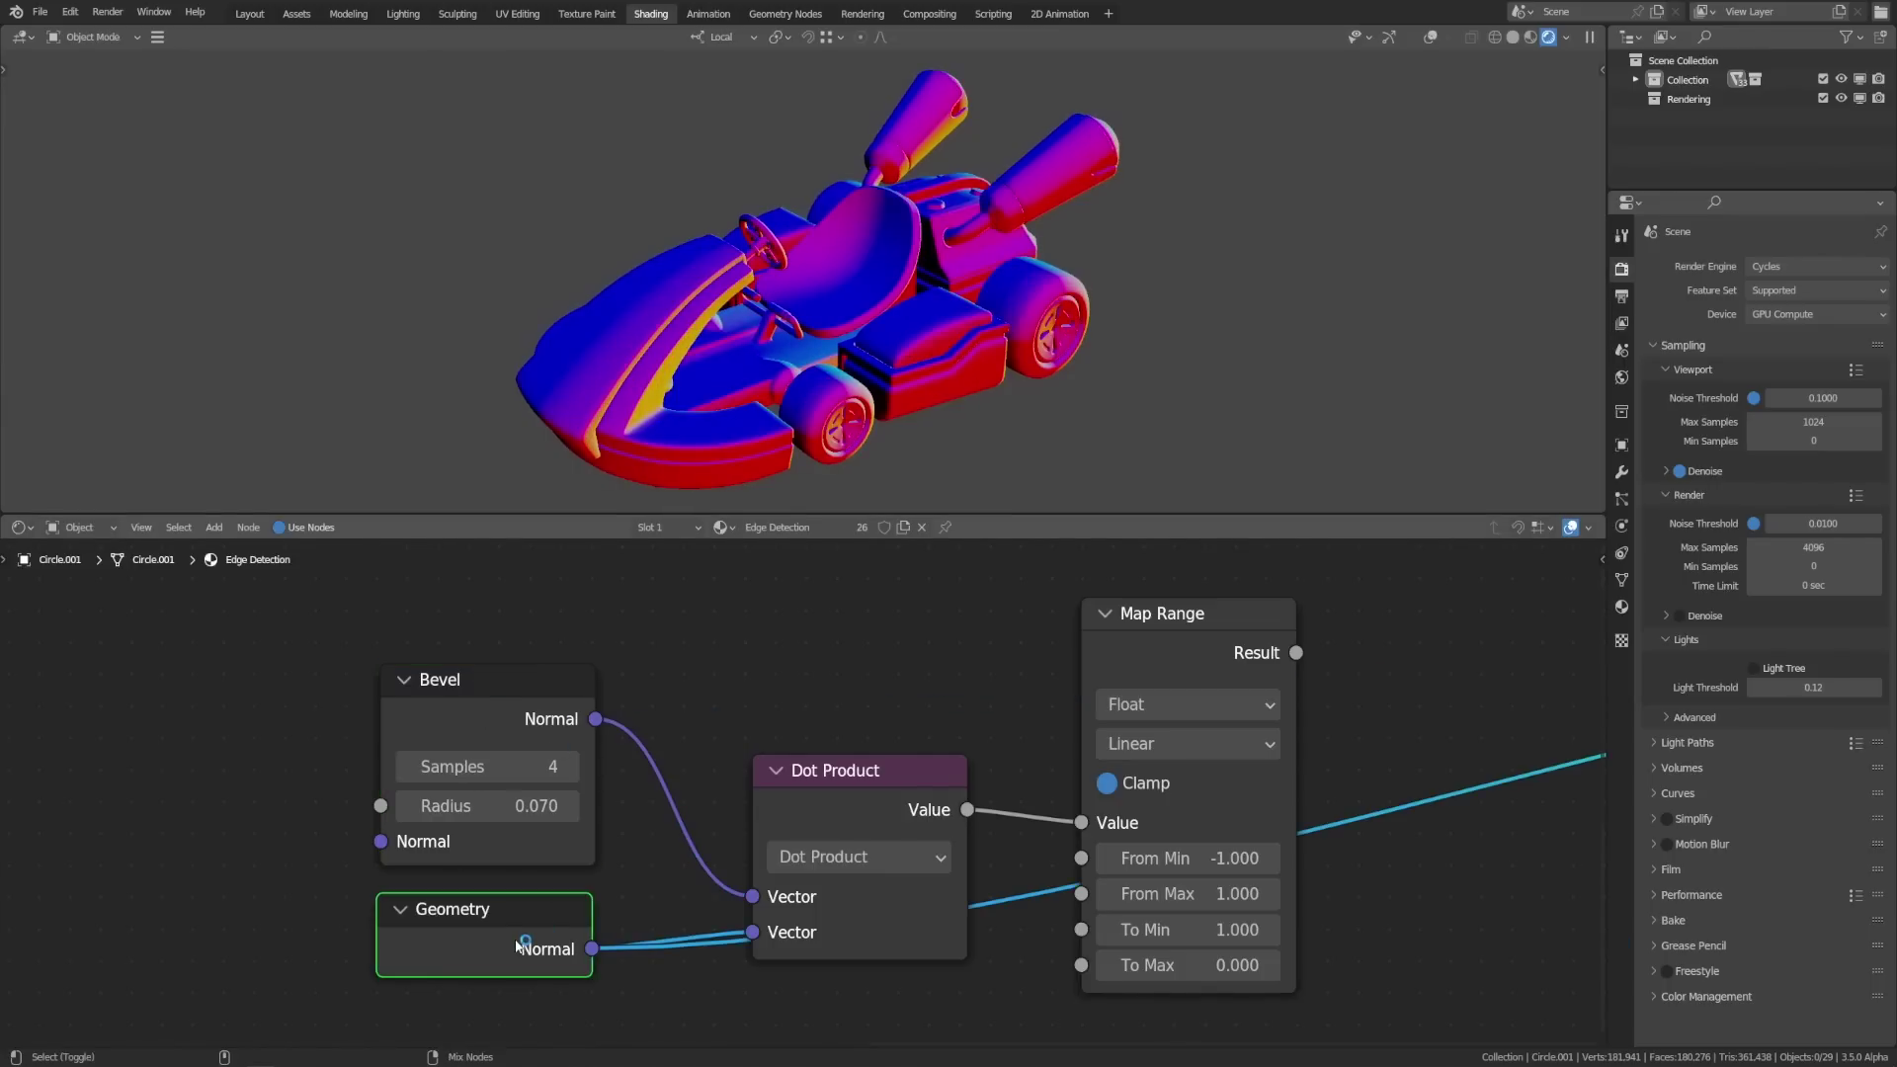
left_click(889, 796, "ctrl+shift")
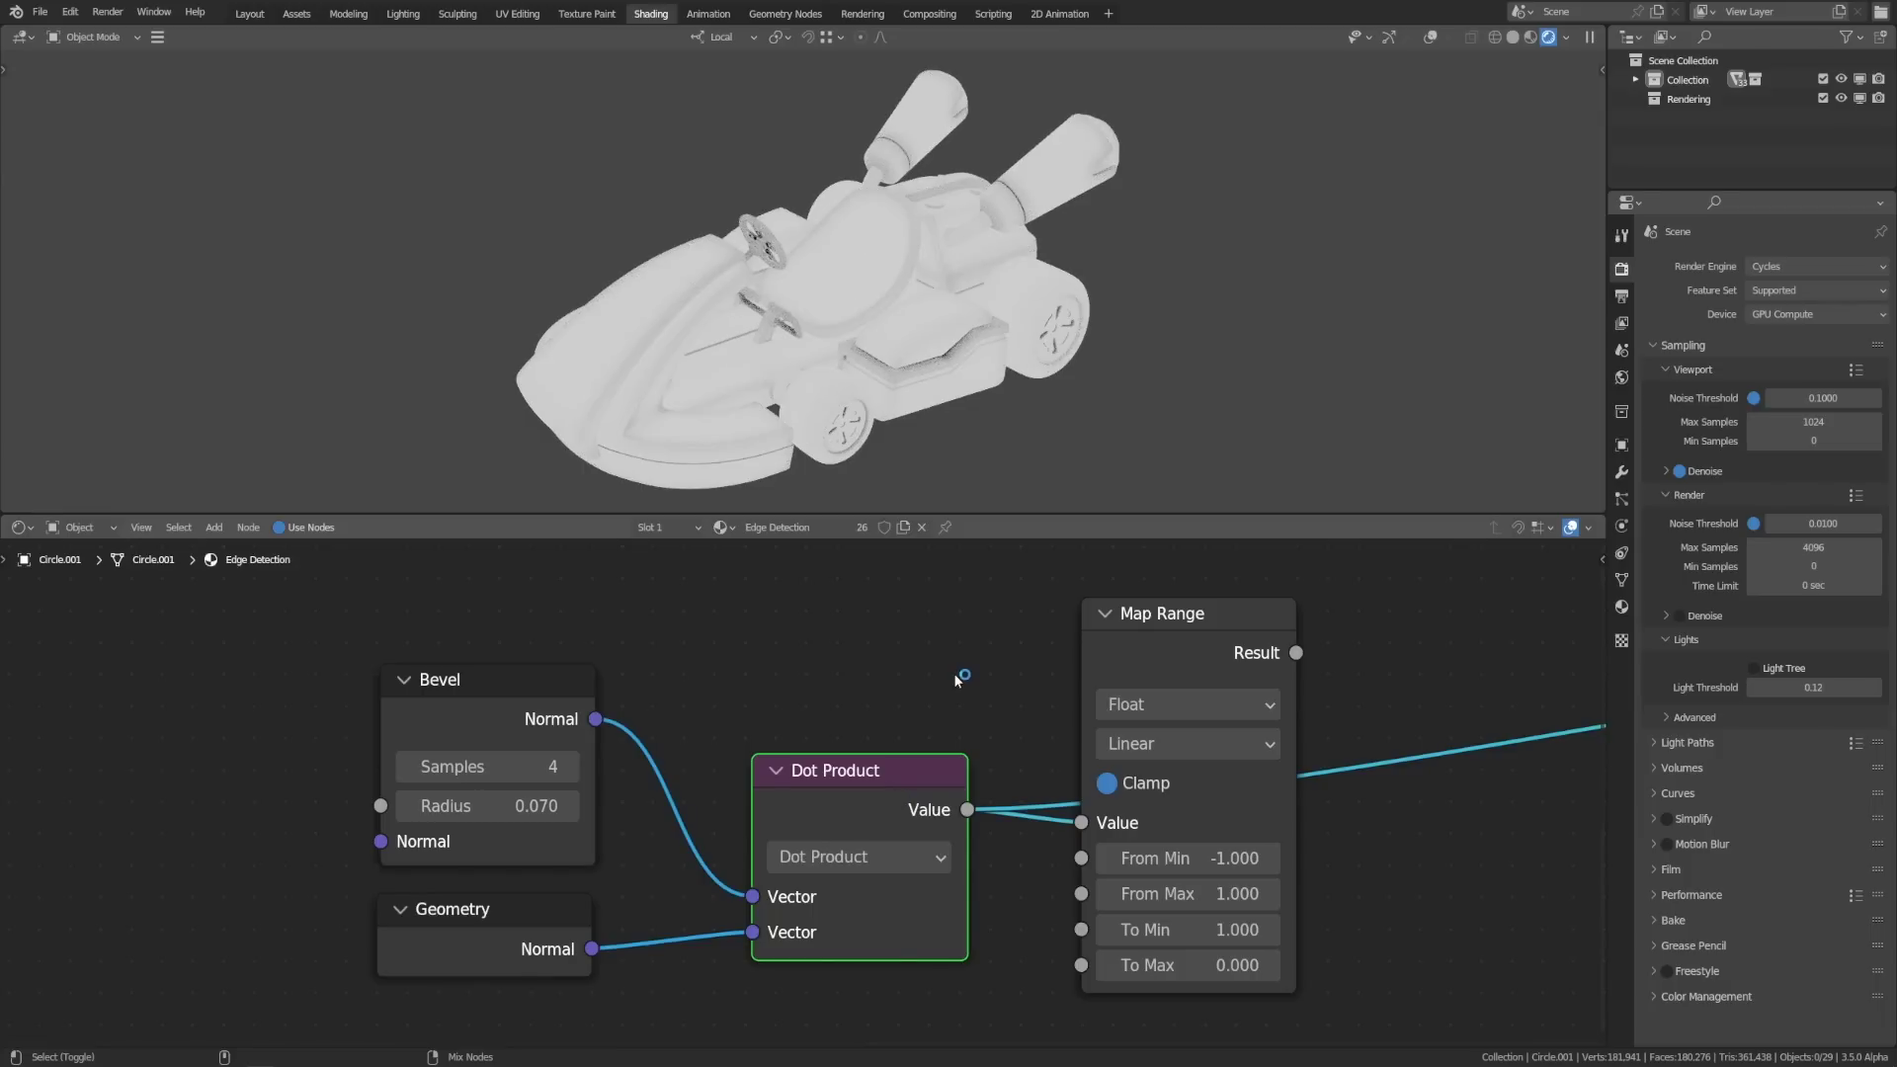
left_click(1183, 642, "ctrl+shift")
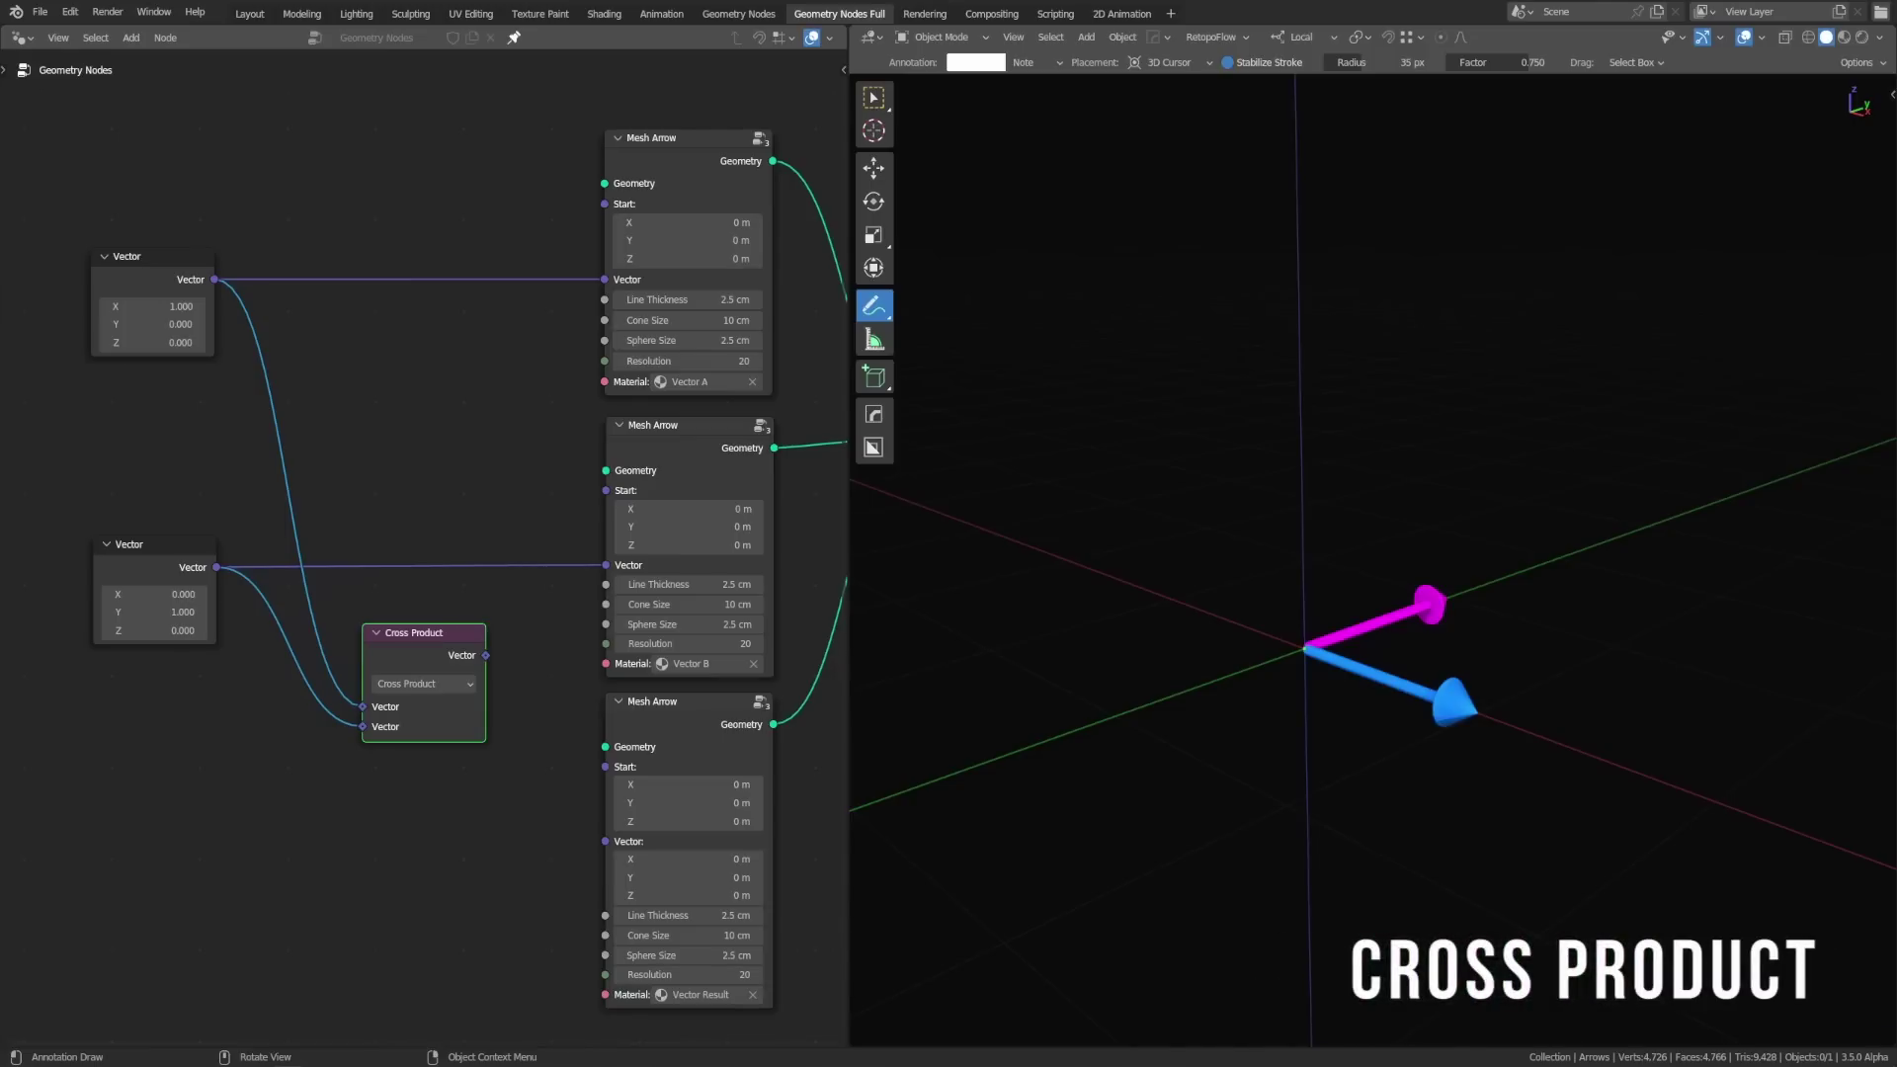
Step: Link the Cross Product output to the Vector Result arrow's Vector input and vary the Z values of both input vectors
left_click_drag(485, 655, 603, 844)
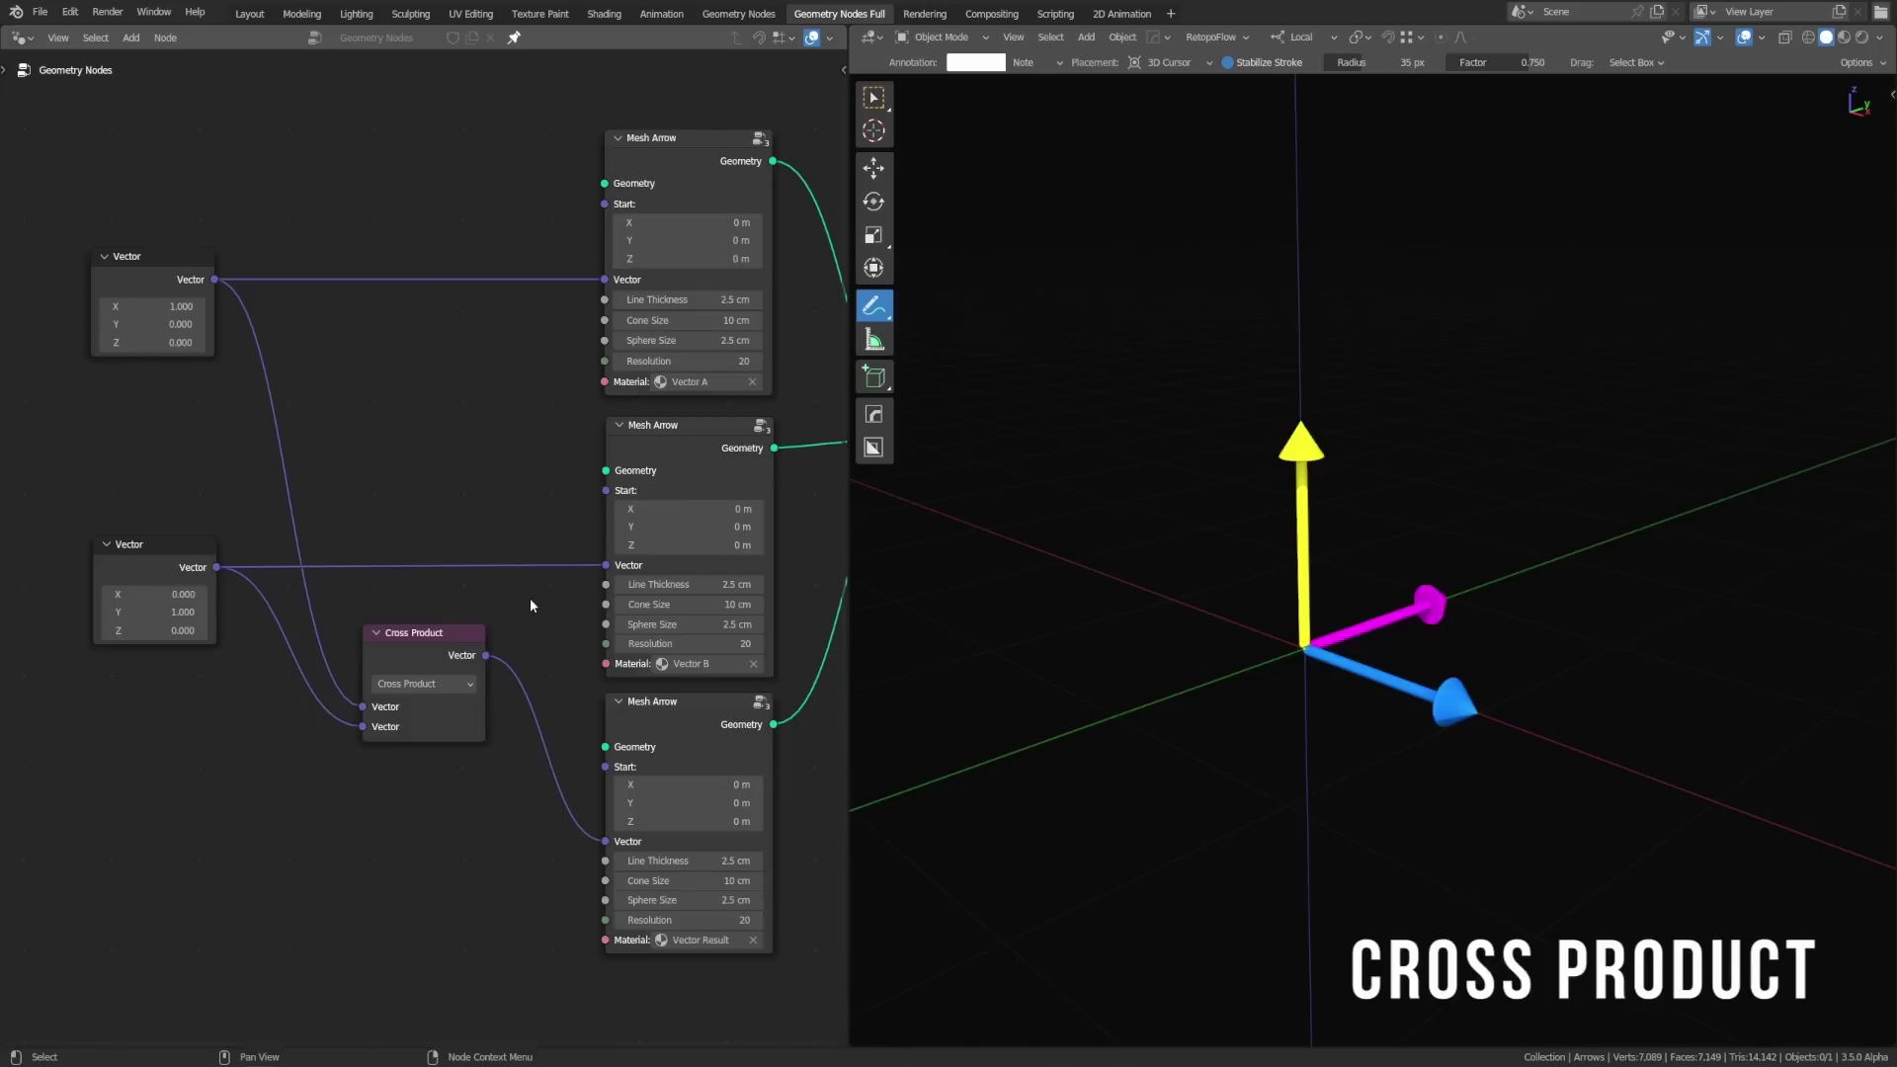
mouse_move(153, 342)
left_mouse_down()
mouse_move(114, 342)
mouse_move(203, 341)
mouse_move(173, 341)
left_mouse_up()
left_click_drag(154, 631, 139, 631)
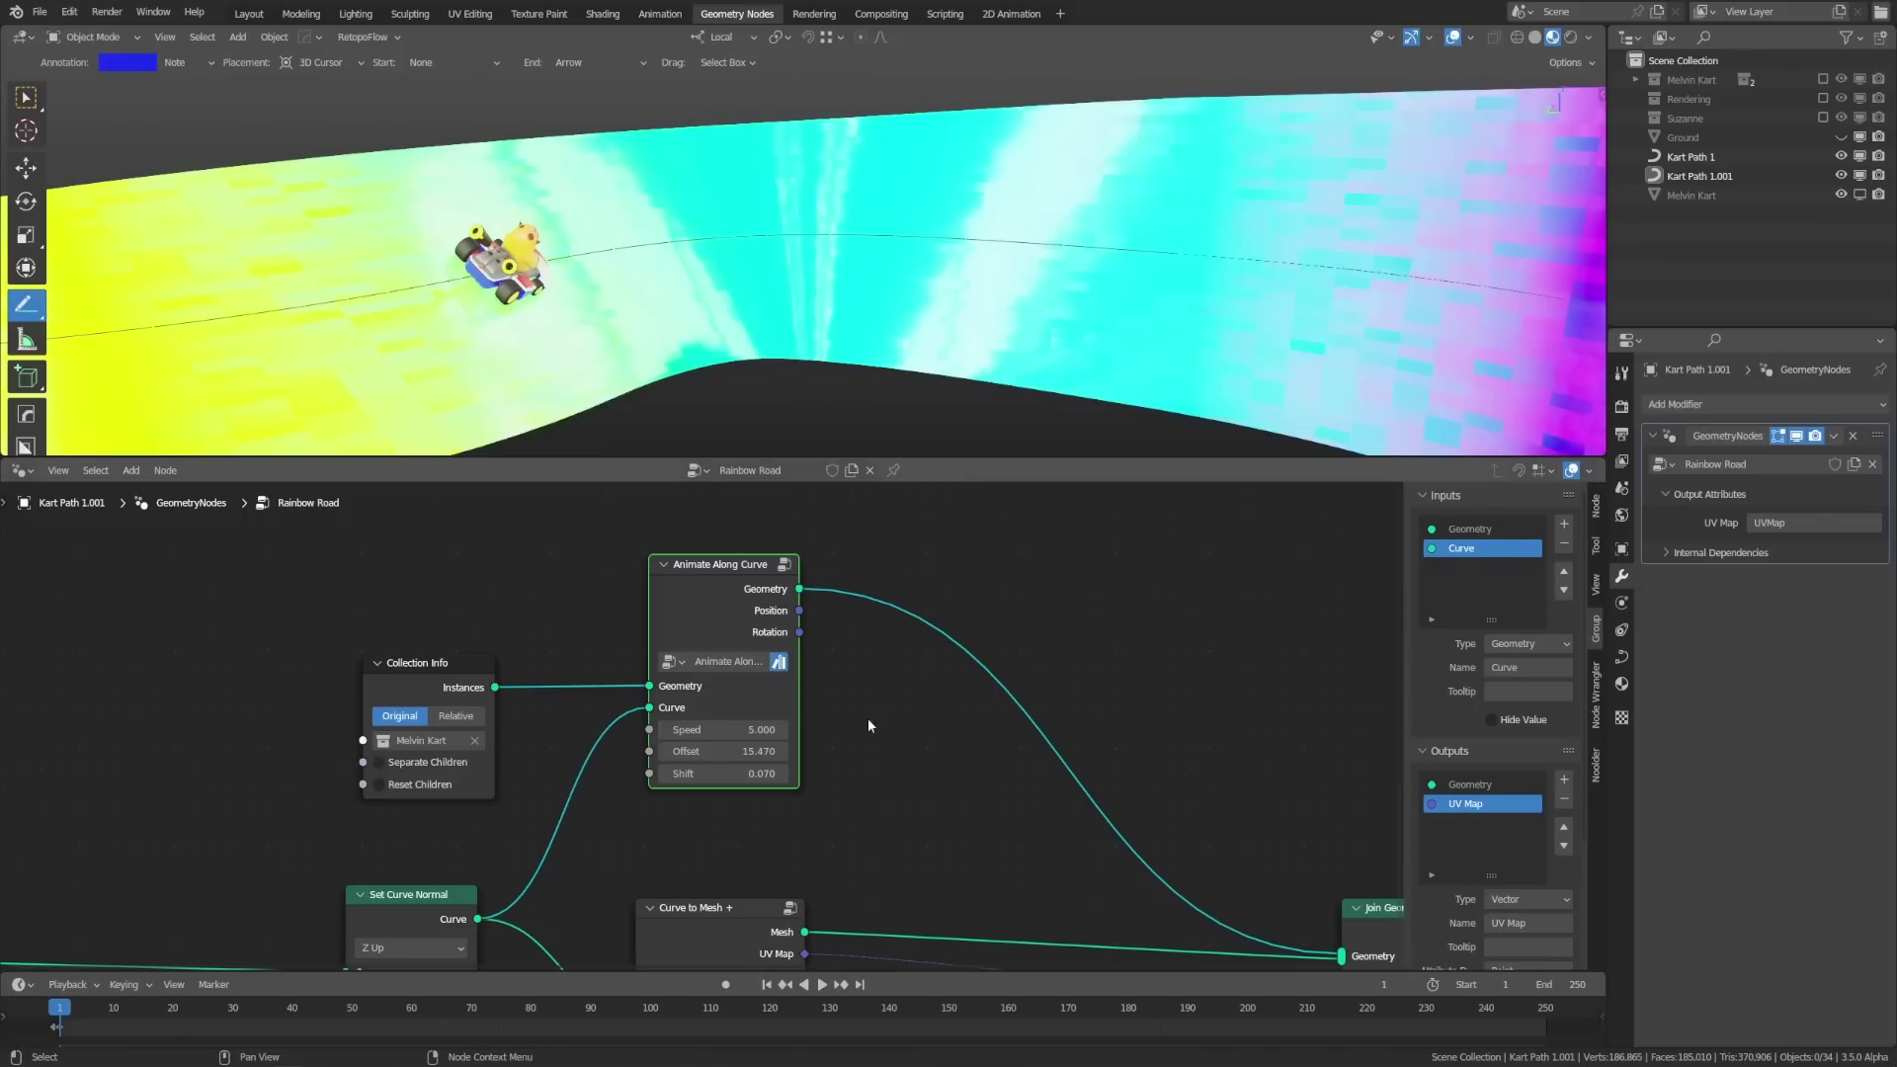
Step: Set Animate Along Curve's Offset to 19.690 and Shift to -0.040, and temporarily sketch forward and sideways annotation lines from the kart
mouse_move(731, 751)
left_mouse_down("shift")
mouse_move(806, 751)
mouse_move(747, 751)
mouse_move(796, 751)
mouse_move(771, 751)
left_mouse_up("shift")
left_click_drag(708, 239, 939, 235)
mouse_move(727, 773)
left_mouse_down()
mouse_move(766, 774)
mouse_move(724, 760)
left_mouse_up()
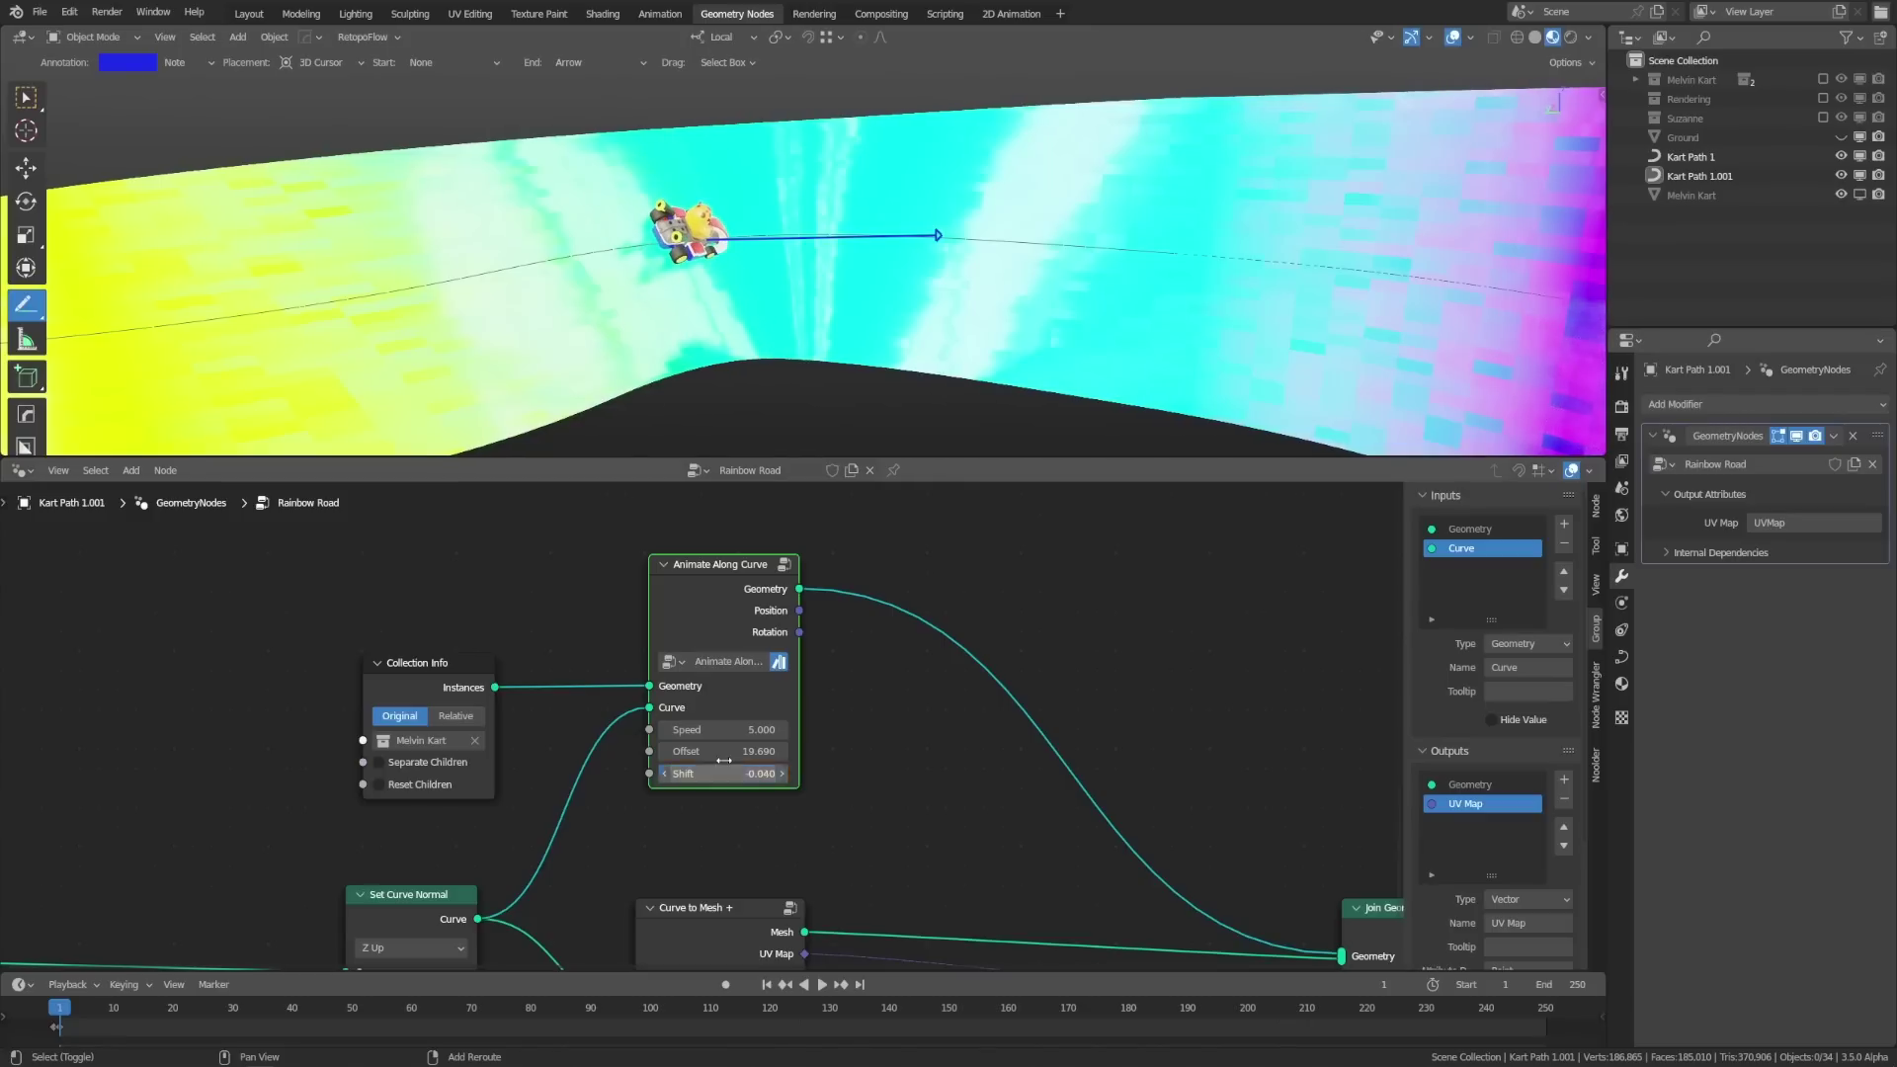
left_click_drag(704, 233, 679, 123)
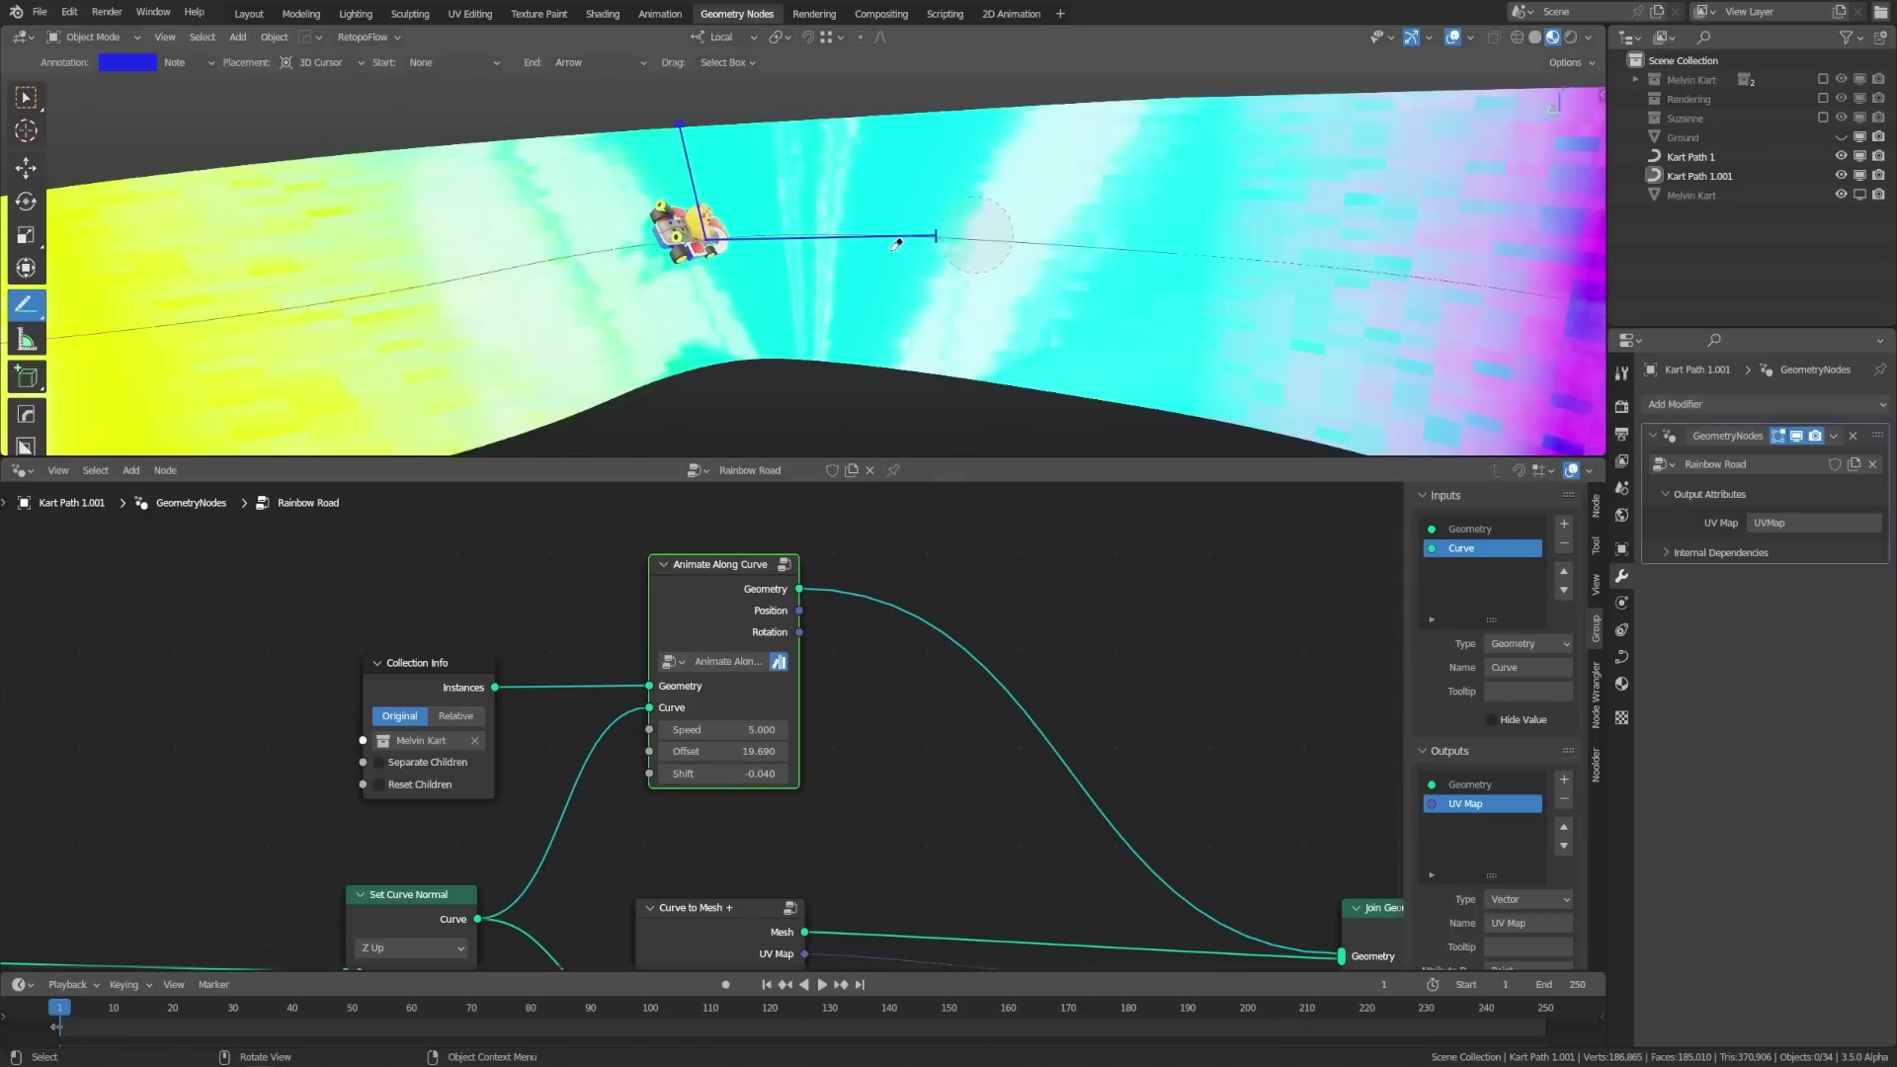
left_click_drag(897, 241, 665, 120, "ctrl")
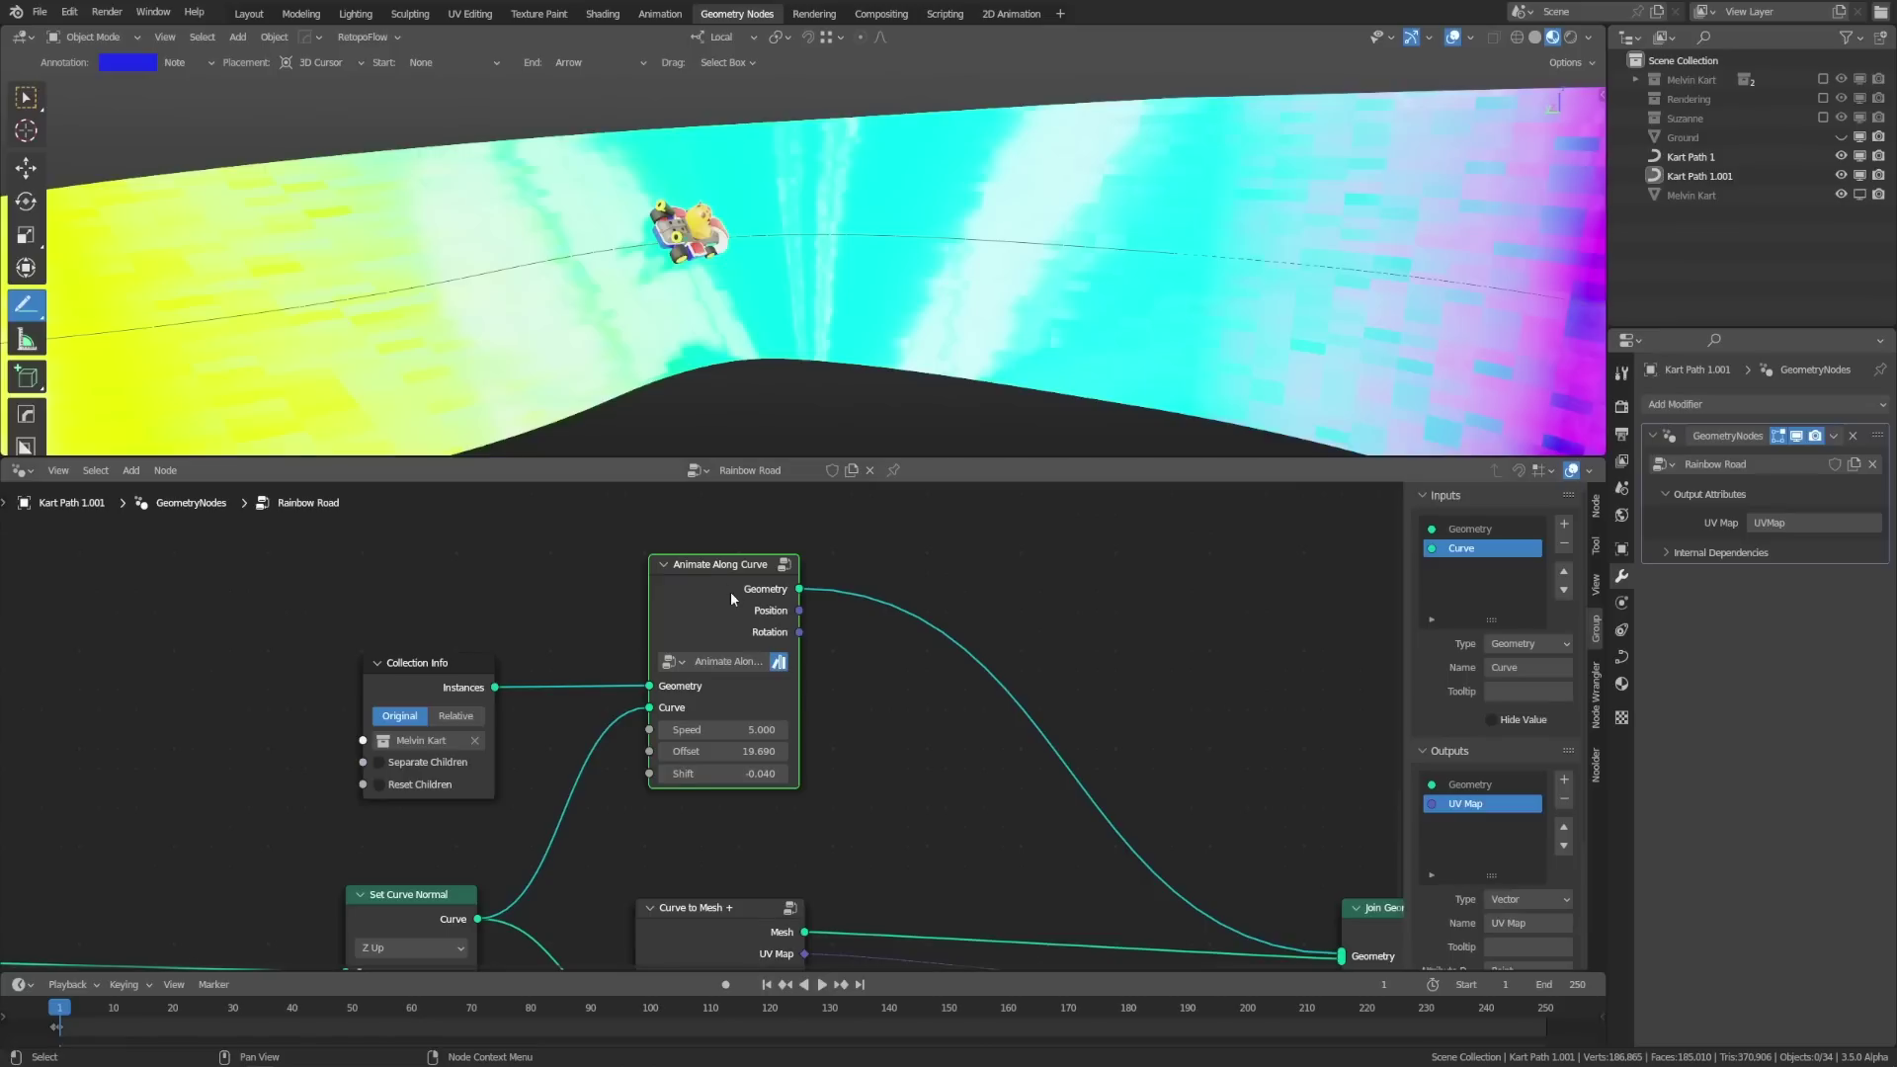
Step: Inside the Animate Along Curve group, add a Cross Product node fed by the Sample Curve's Tangent and Normal
key("Tab")
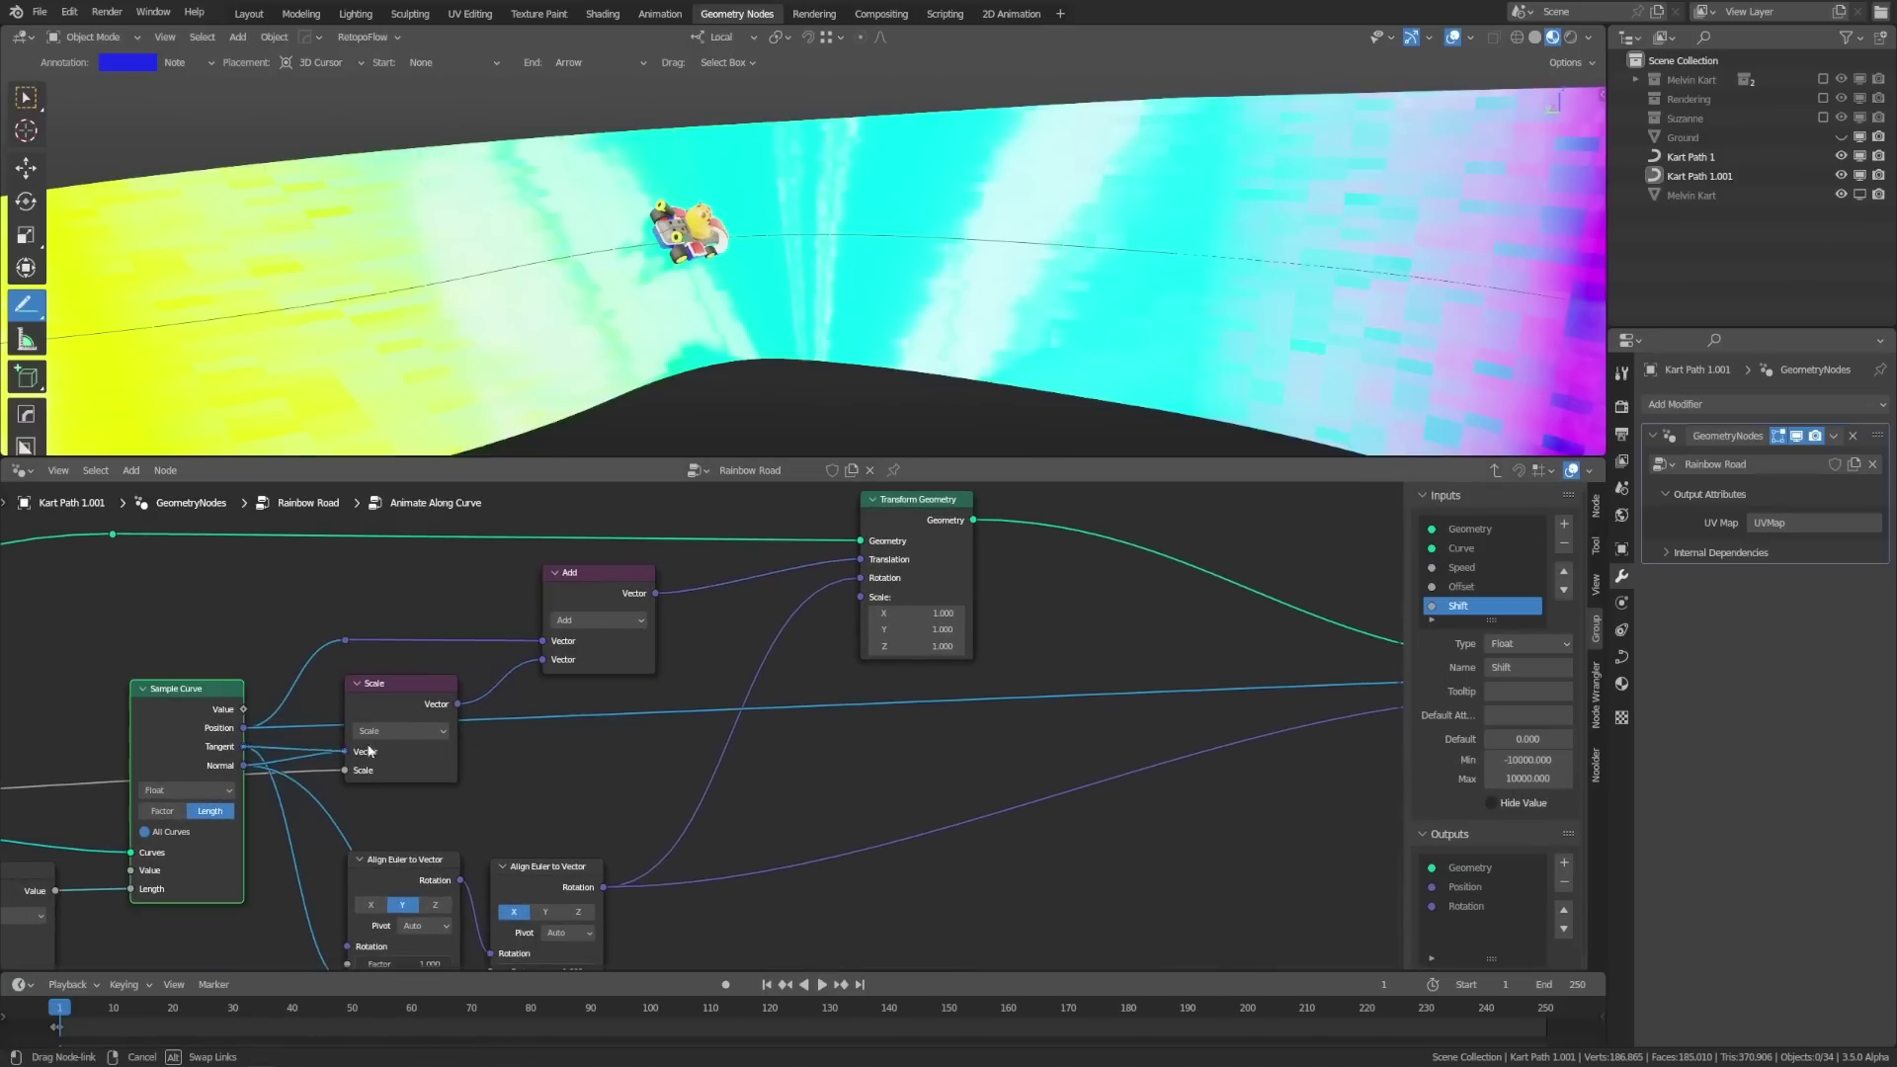
key("shift+a")
type("cross")
key("Return")
left_click(545, 700)
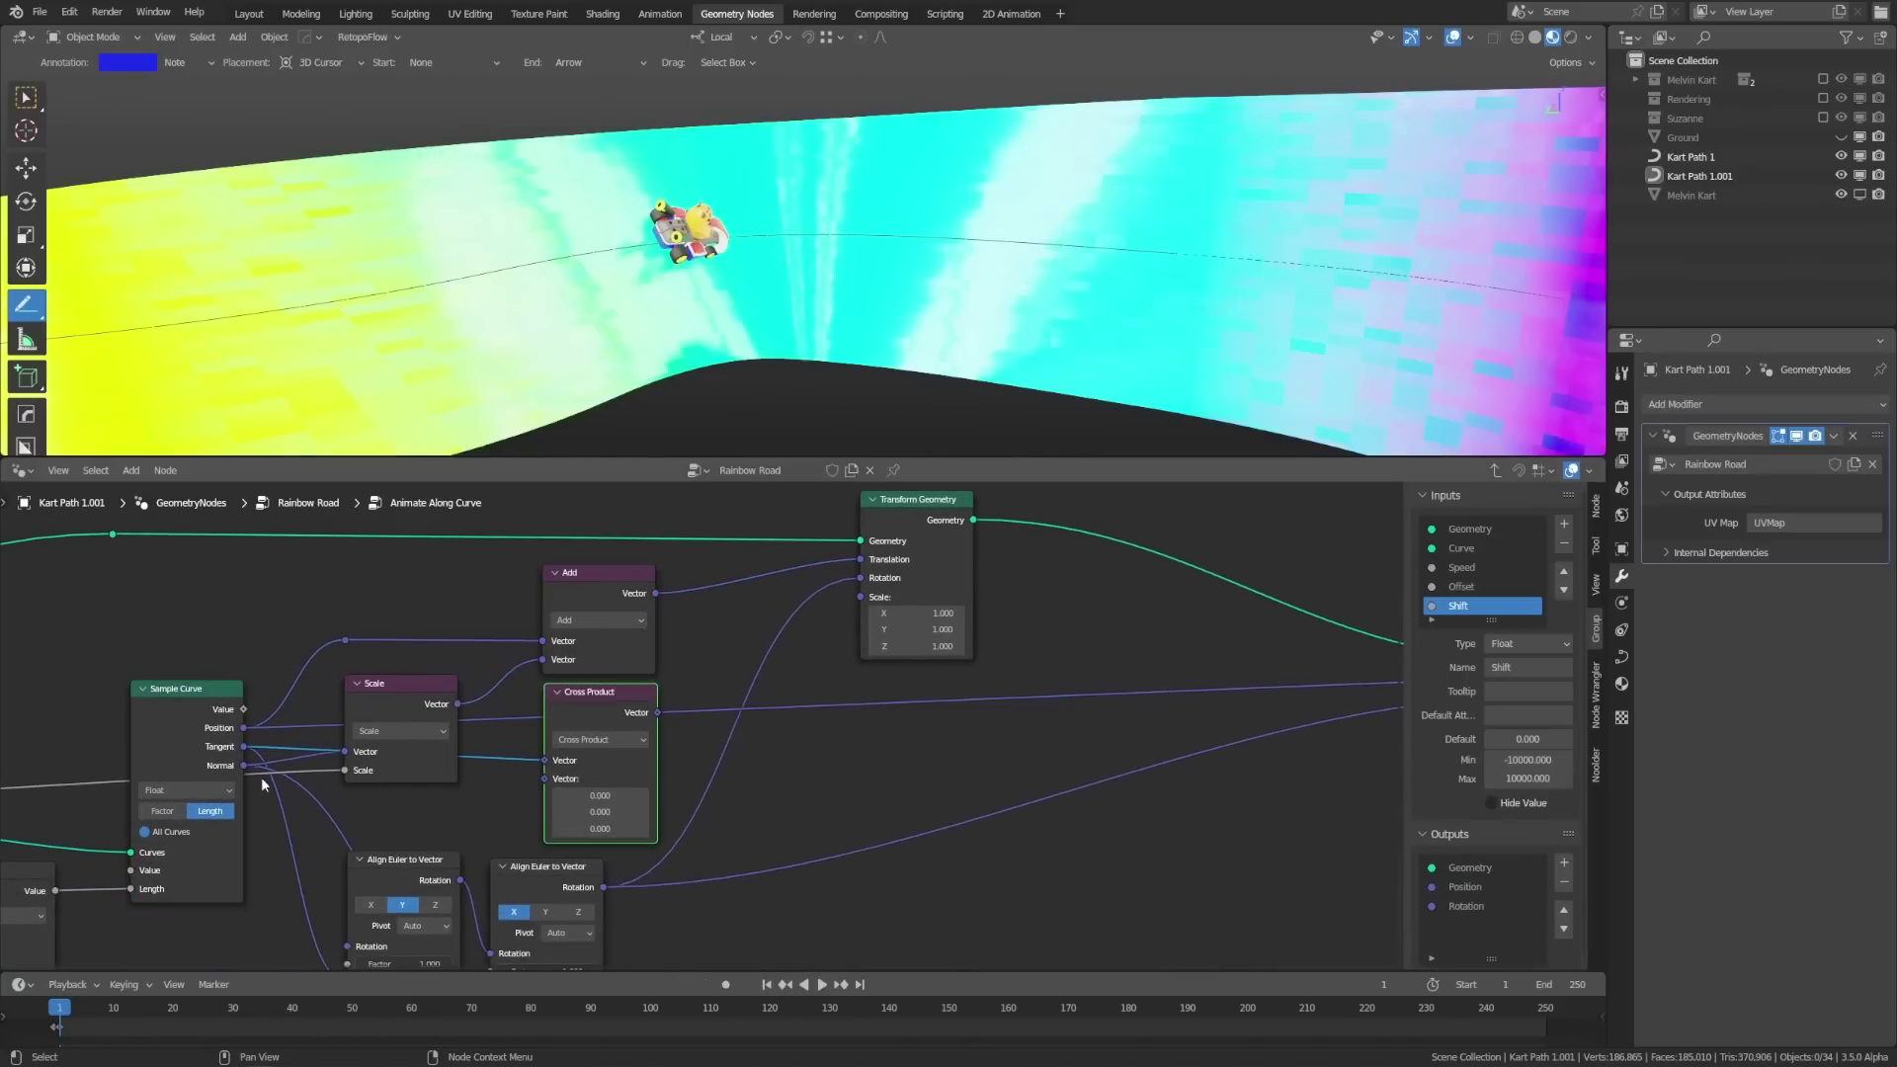
left_click_drag(246, 768, 569, 779)
left_click_drag(614, 713, 598, 716)
Step: Insert a duplicate Add node before Transform Geometry's Translation, with the Cross Product linked to its second Vector input
middle_click_drag(728, 623, 666, 679)
left_click_drag(840, 571, 948, 567)
left_click_drag(550, 760, 657, 697)
left_click(584, 637)
key("shift+d")
left_click(761, 619)
left_click_drag(709, 618, 781, 626)
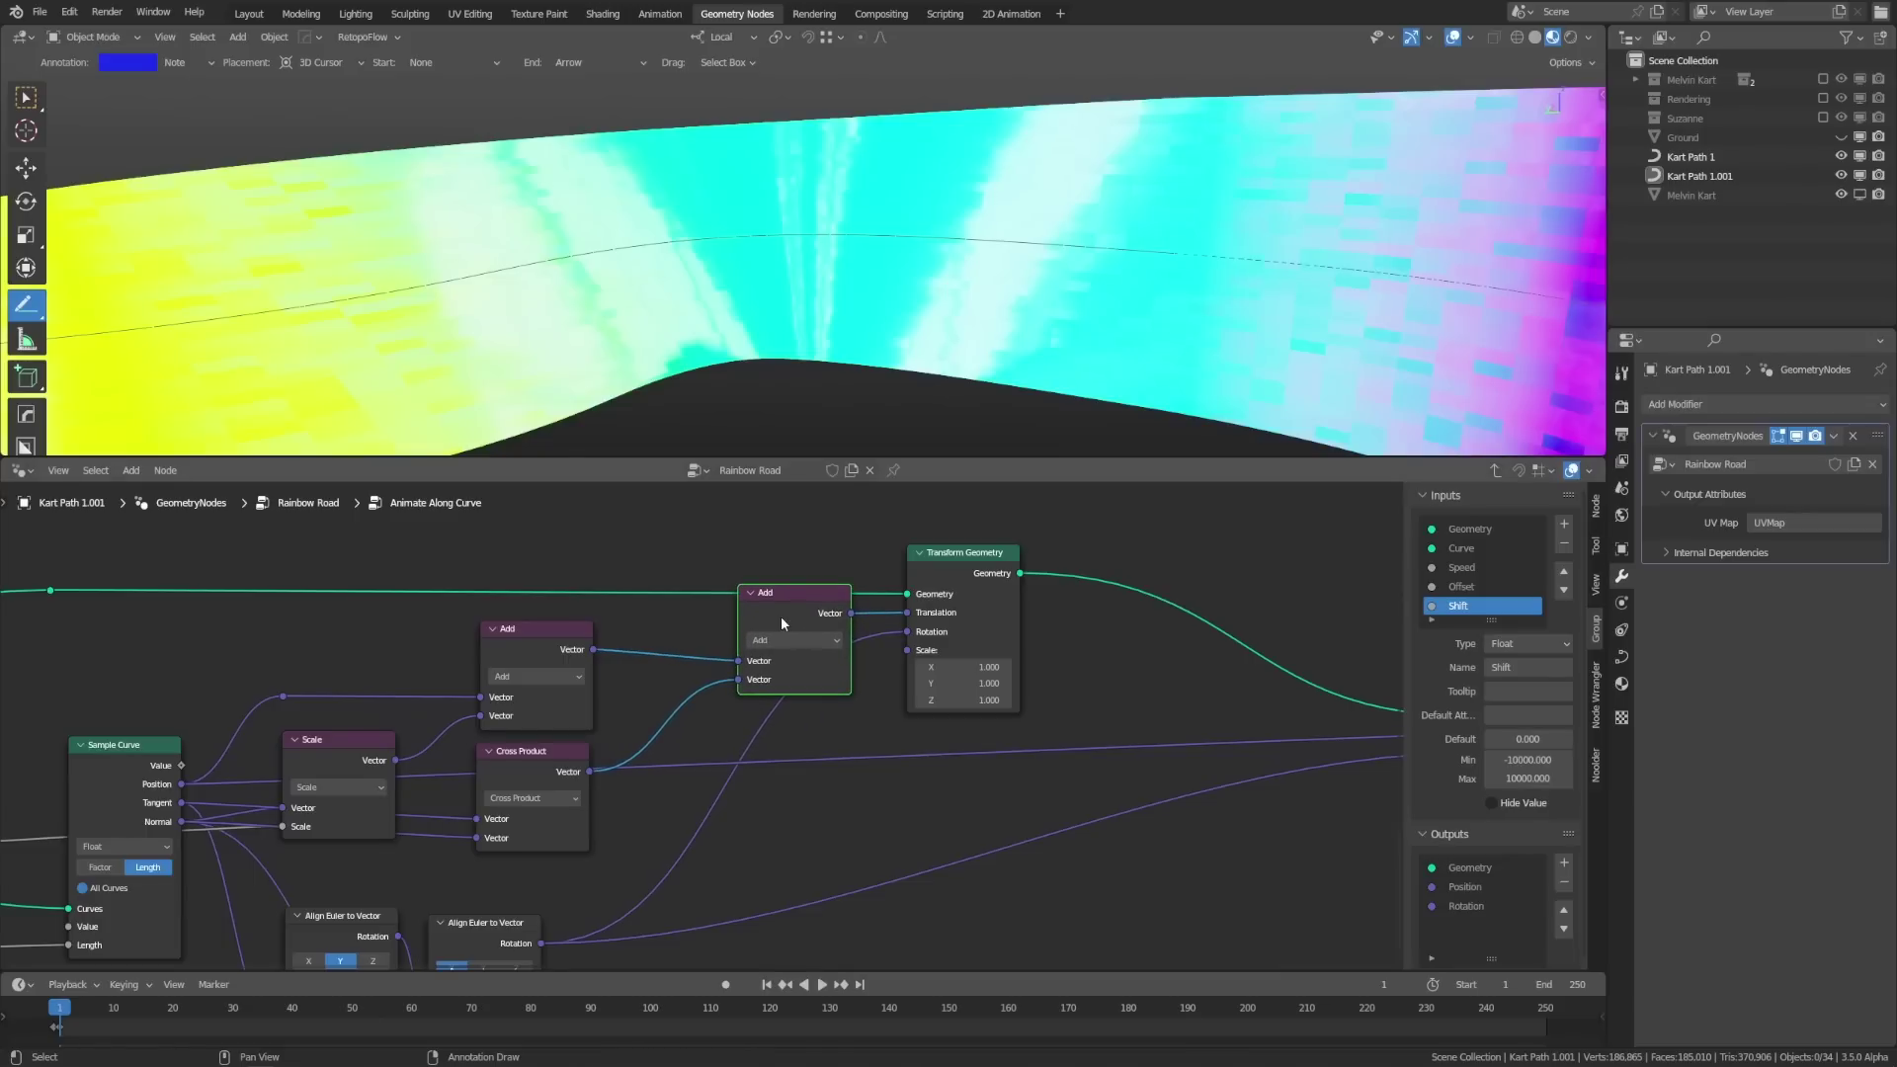
Step: Insert a duplicate Scale node between the Cross Product and the second Add node, and vary its Scale value
left_click(348, 767)
key("shift+d")
left_click(684, 725)
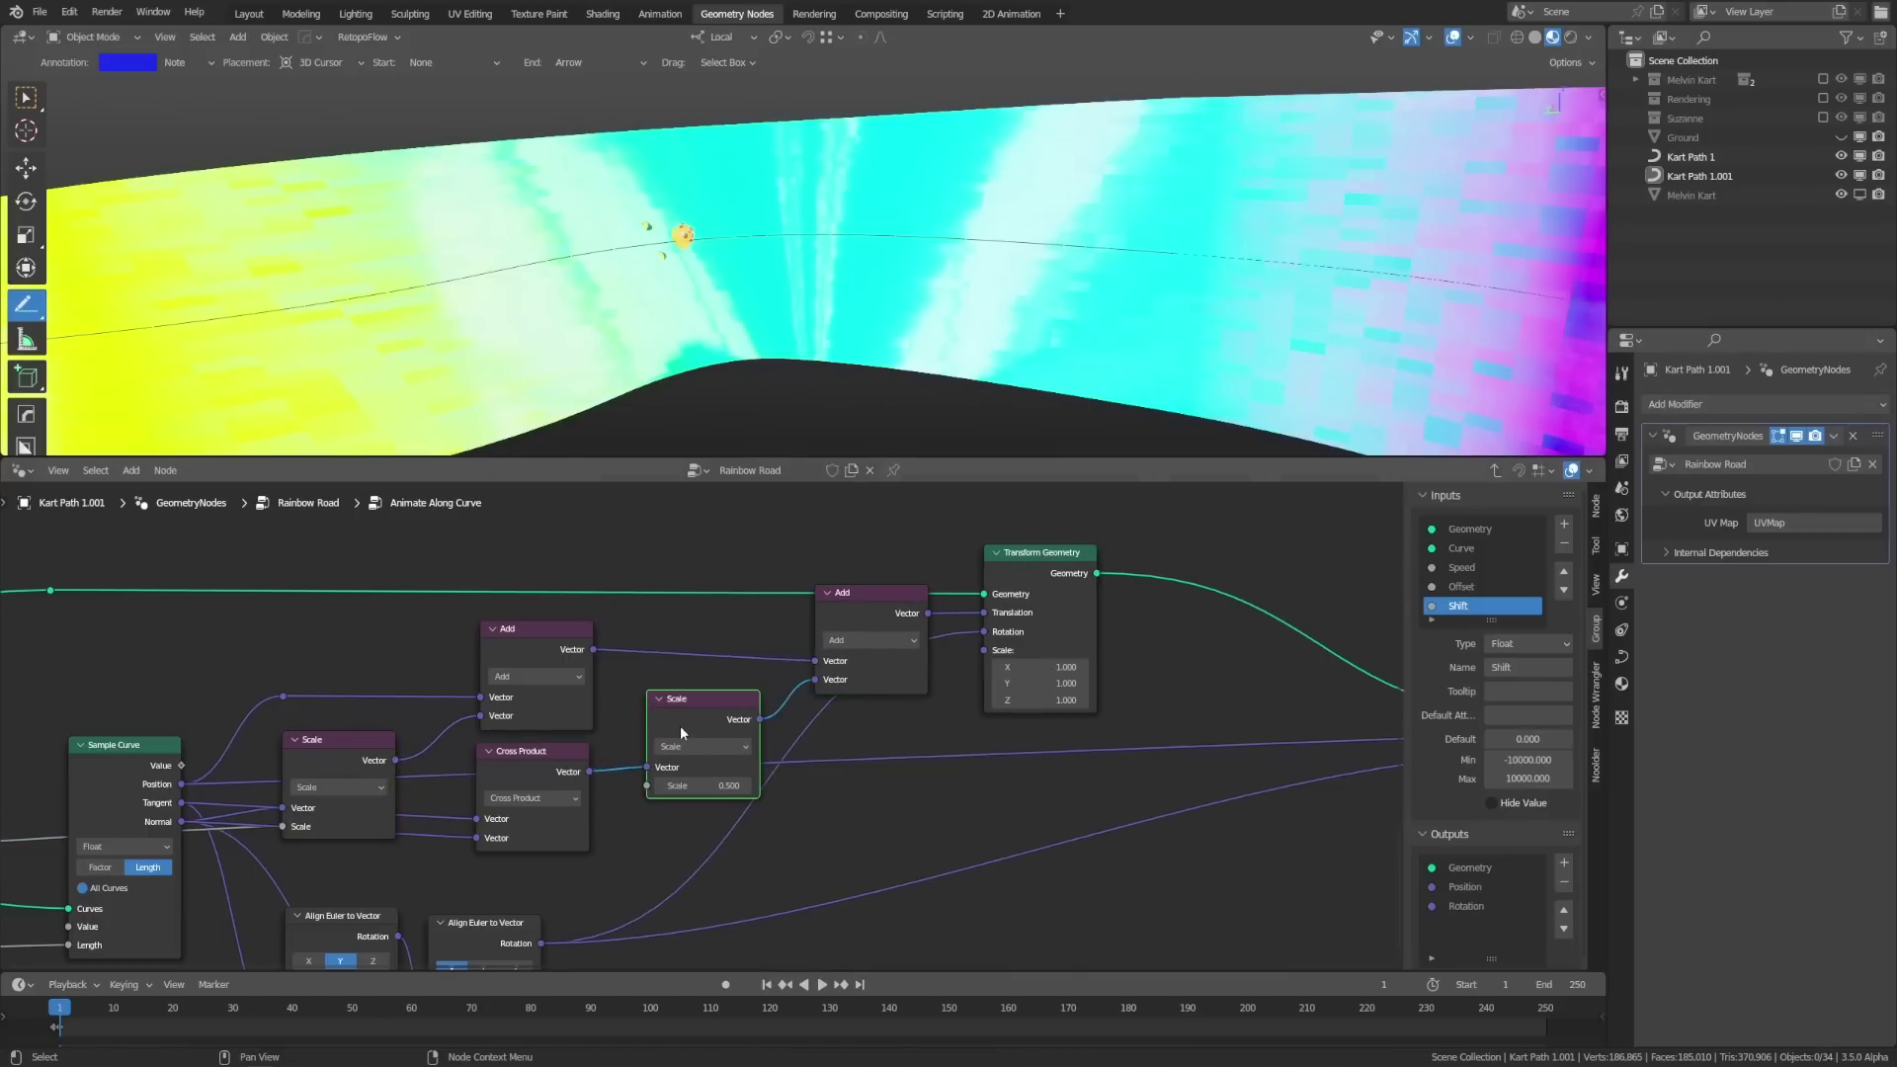
left_click_drag(700, 783, 740, 783)
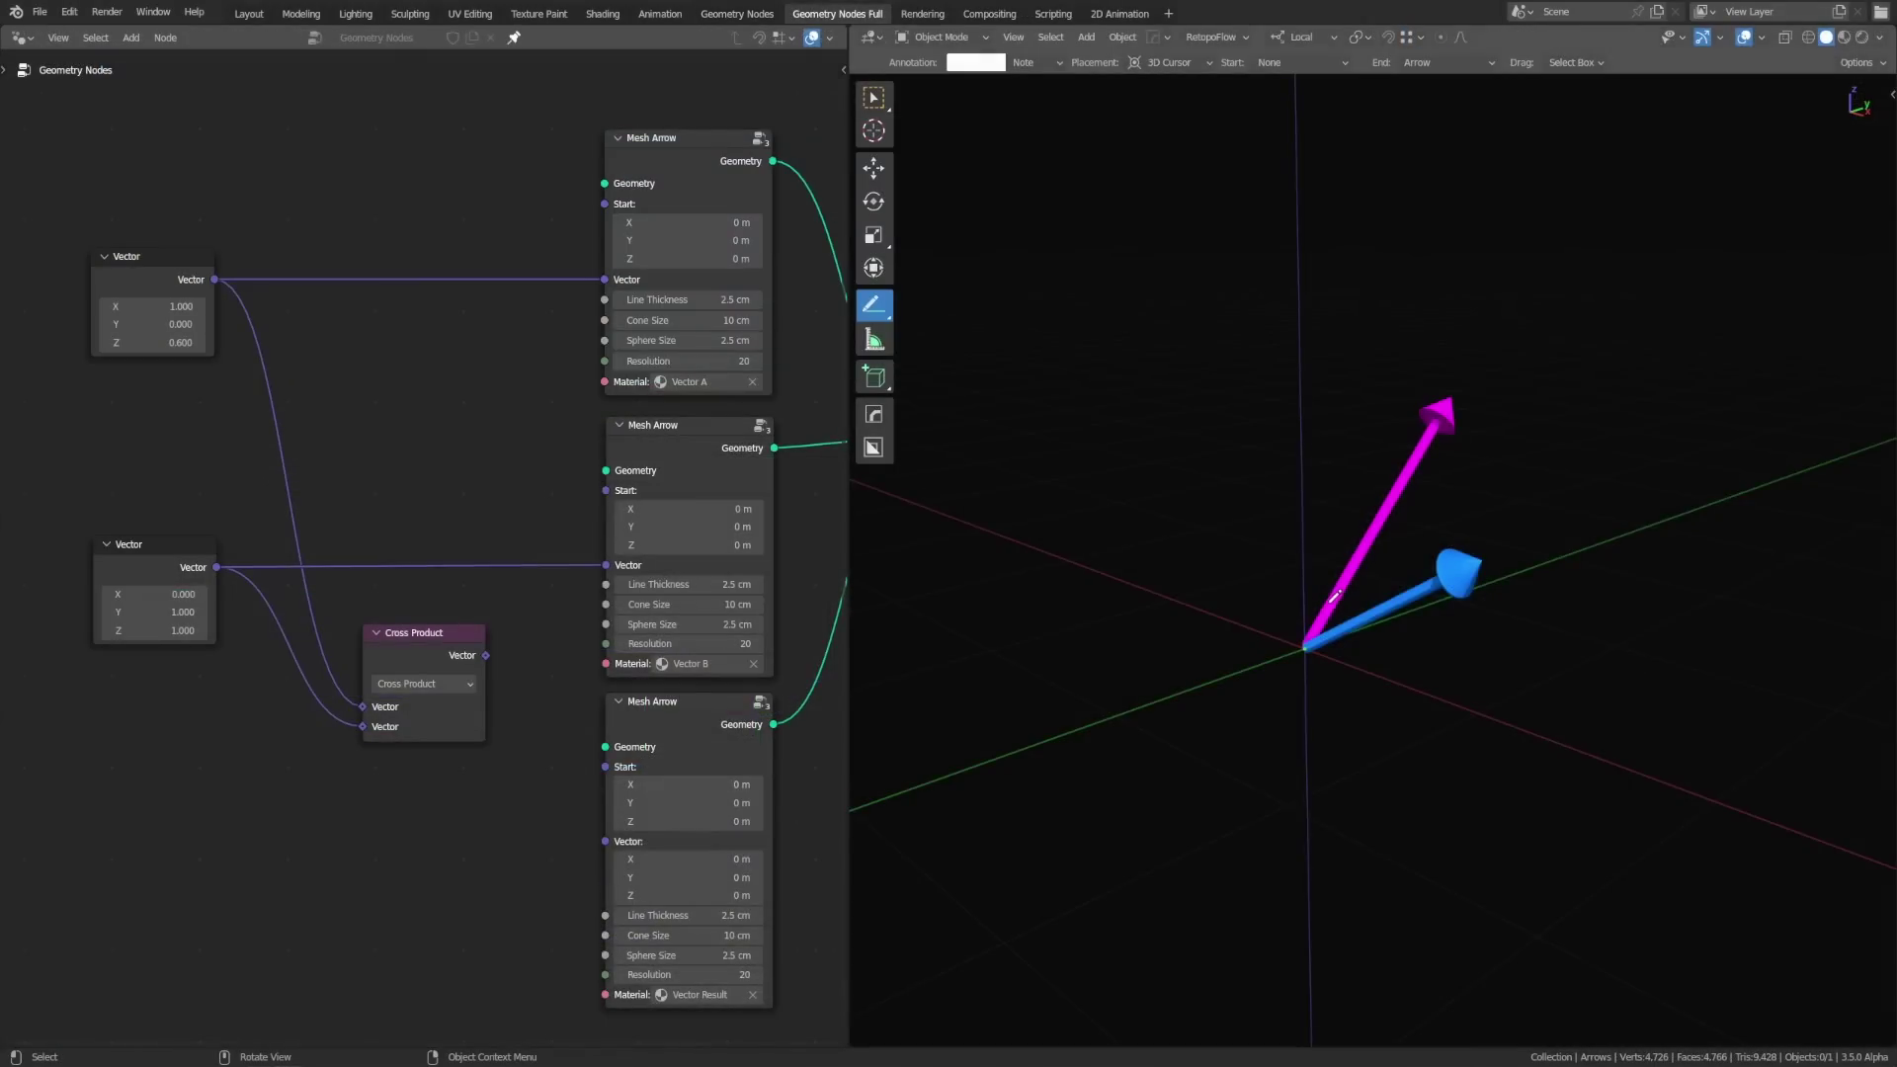
Step: Sketch an annotation arrow for each of the two opposite perpendicular directions from the vectors' origin, undoing each one
mouse_move(1309, 644)
left_mouse_down()
mouse_move(1080, 482)
mouse_move(1049, 482)
left_mouse_up()
key("ctrl+z")
left_click_drag(1303, 648, 1499, 754)
key("ctrl+z")
Step: Link the Cross Product output to the Vector Result arrow's Vector input and swap the Cross Product's two inputs
mouse_move(486, 655)
left_mouse_down()
mouse_move(608, 814)
mouse_move(607, 841)
left_mouse_up()
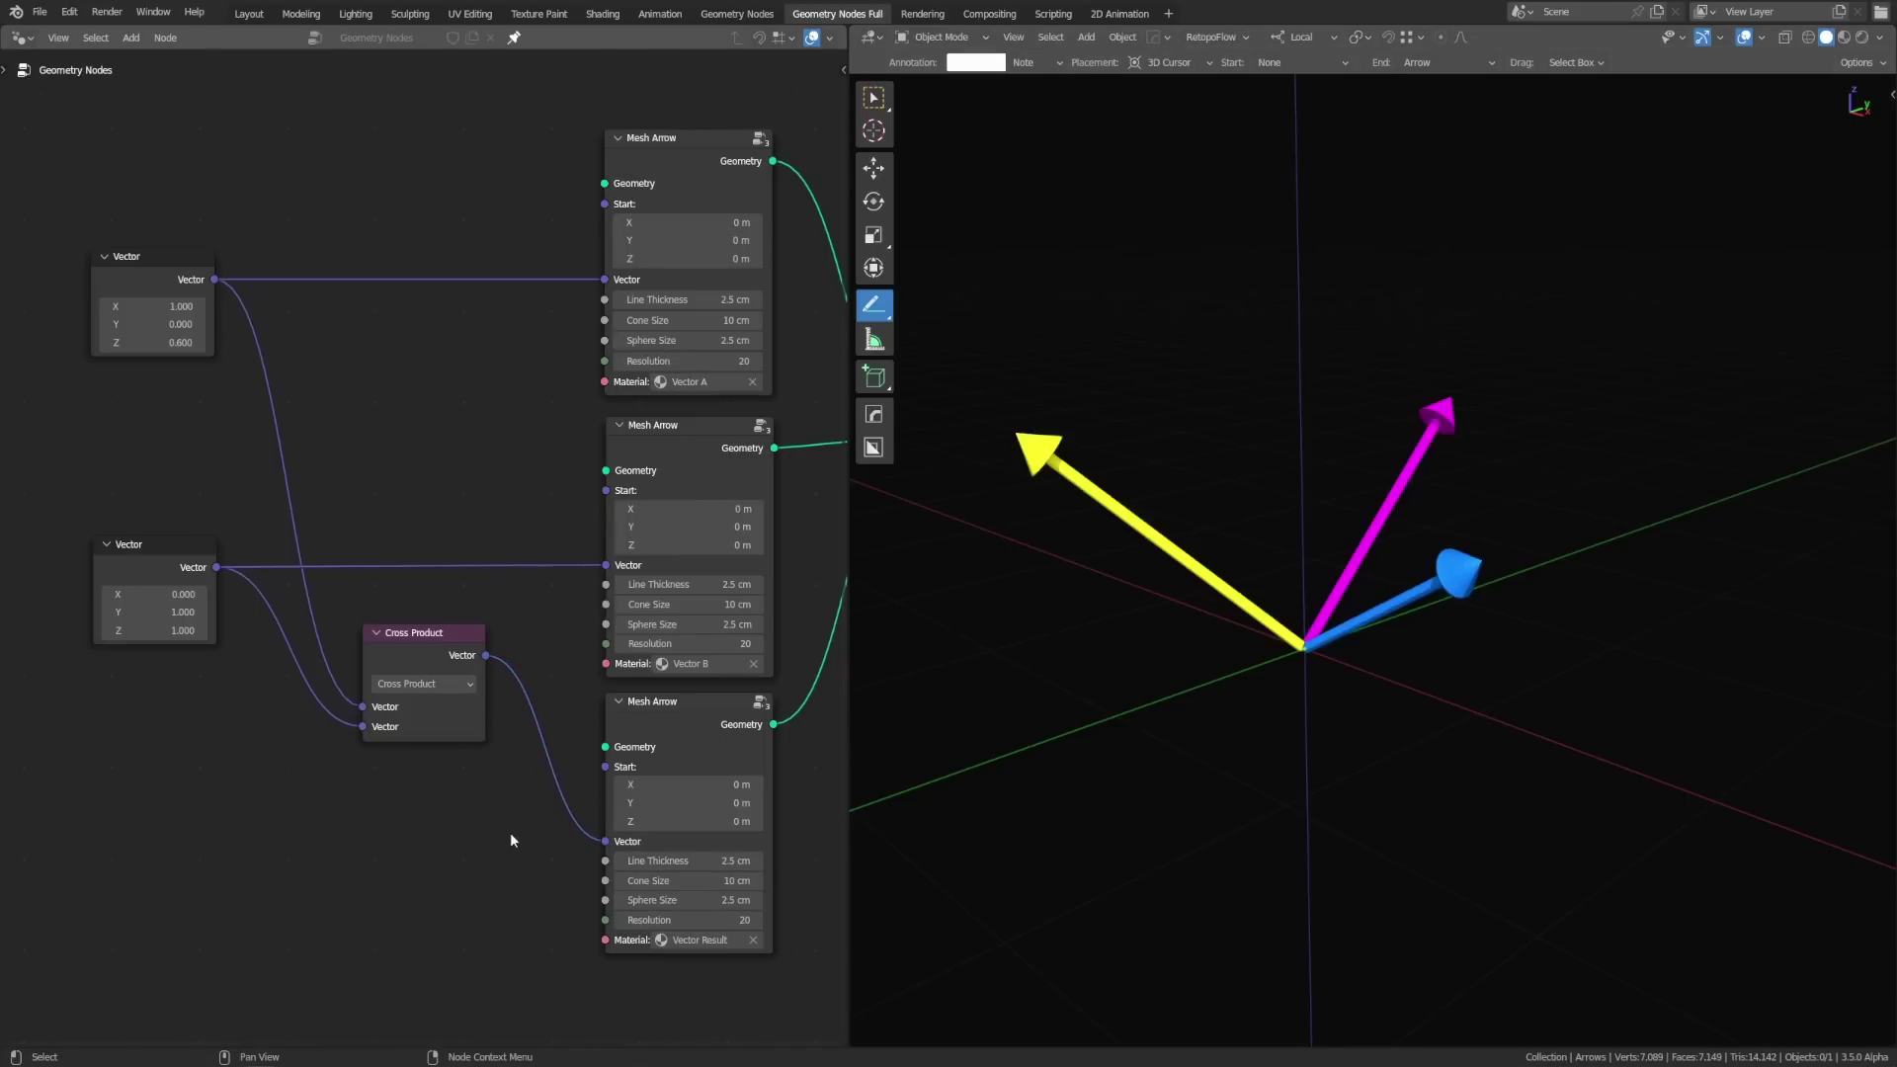
left_click_drag(363, 725, 365, 707)
left_click(525, 864)
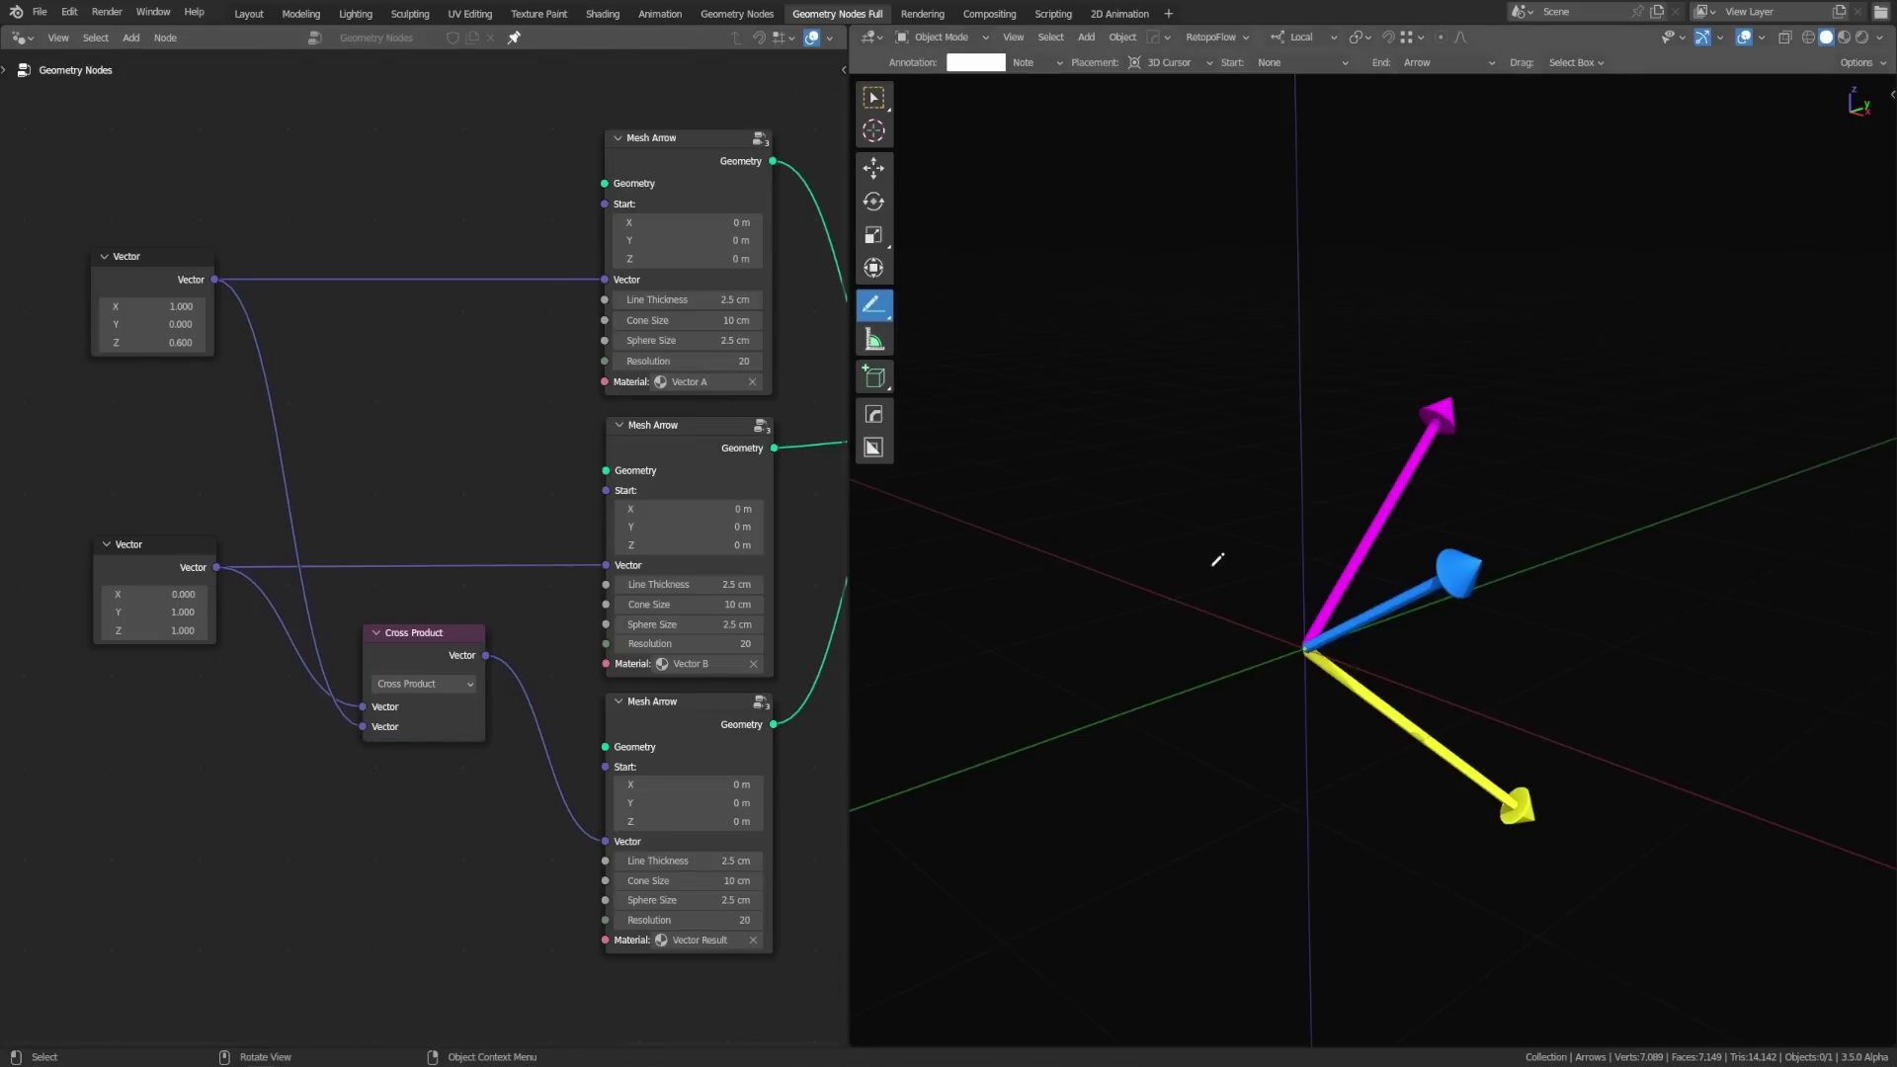
Step: Draw a diagonal annotation arrow across the vectors' shared origin in the 3D viewport, roughly parallel to the yellow result arrow
left_click_drag(1208, 530, 1446, 725)
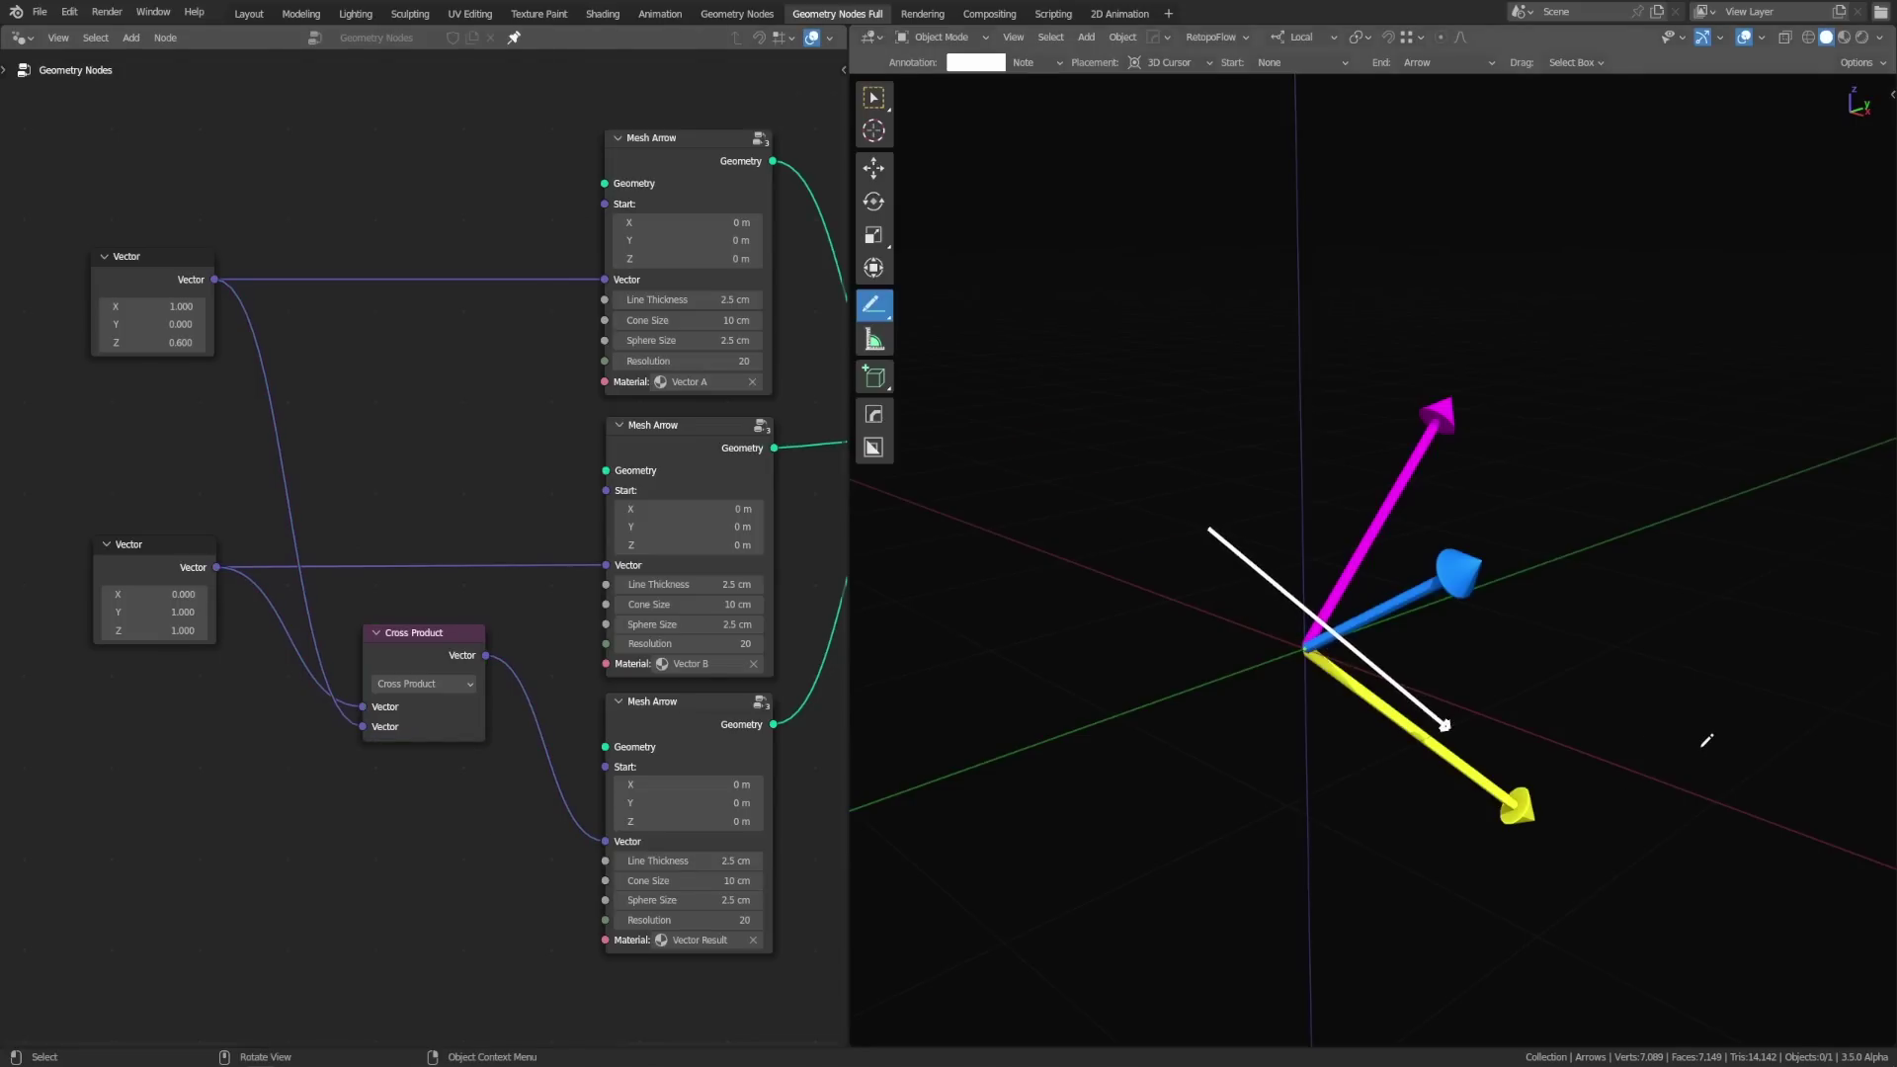
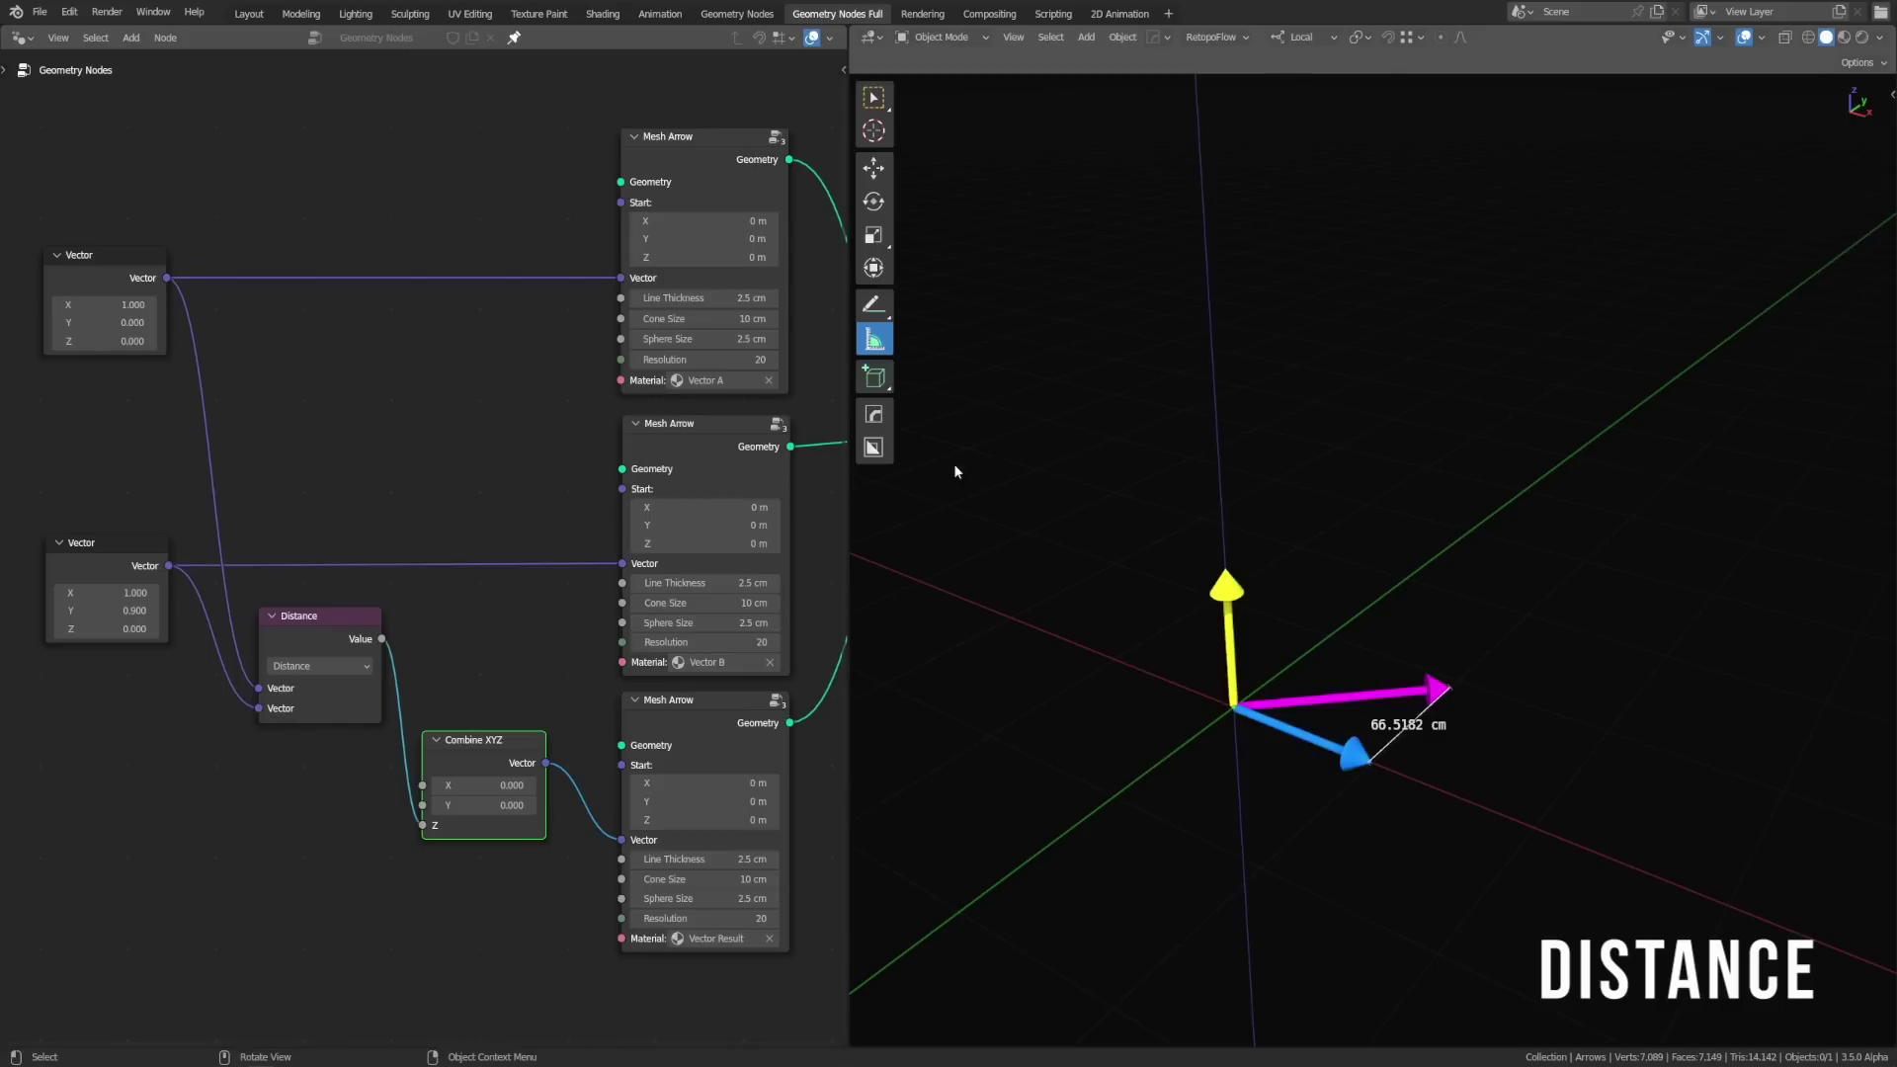
Step: Shift the Vector A arrow's Start X to 60 cm and the Vector B arrow's Start X to -2.9 m
mouse_move(689, 215)
left_mouse_down()
mouse_move(761, 215)
mouse_move(696, 215)
left_mouse_up()
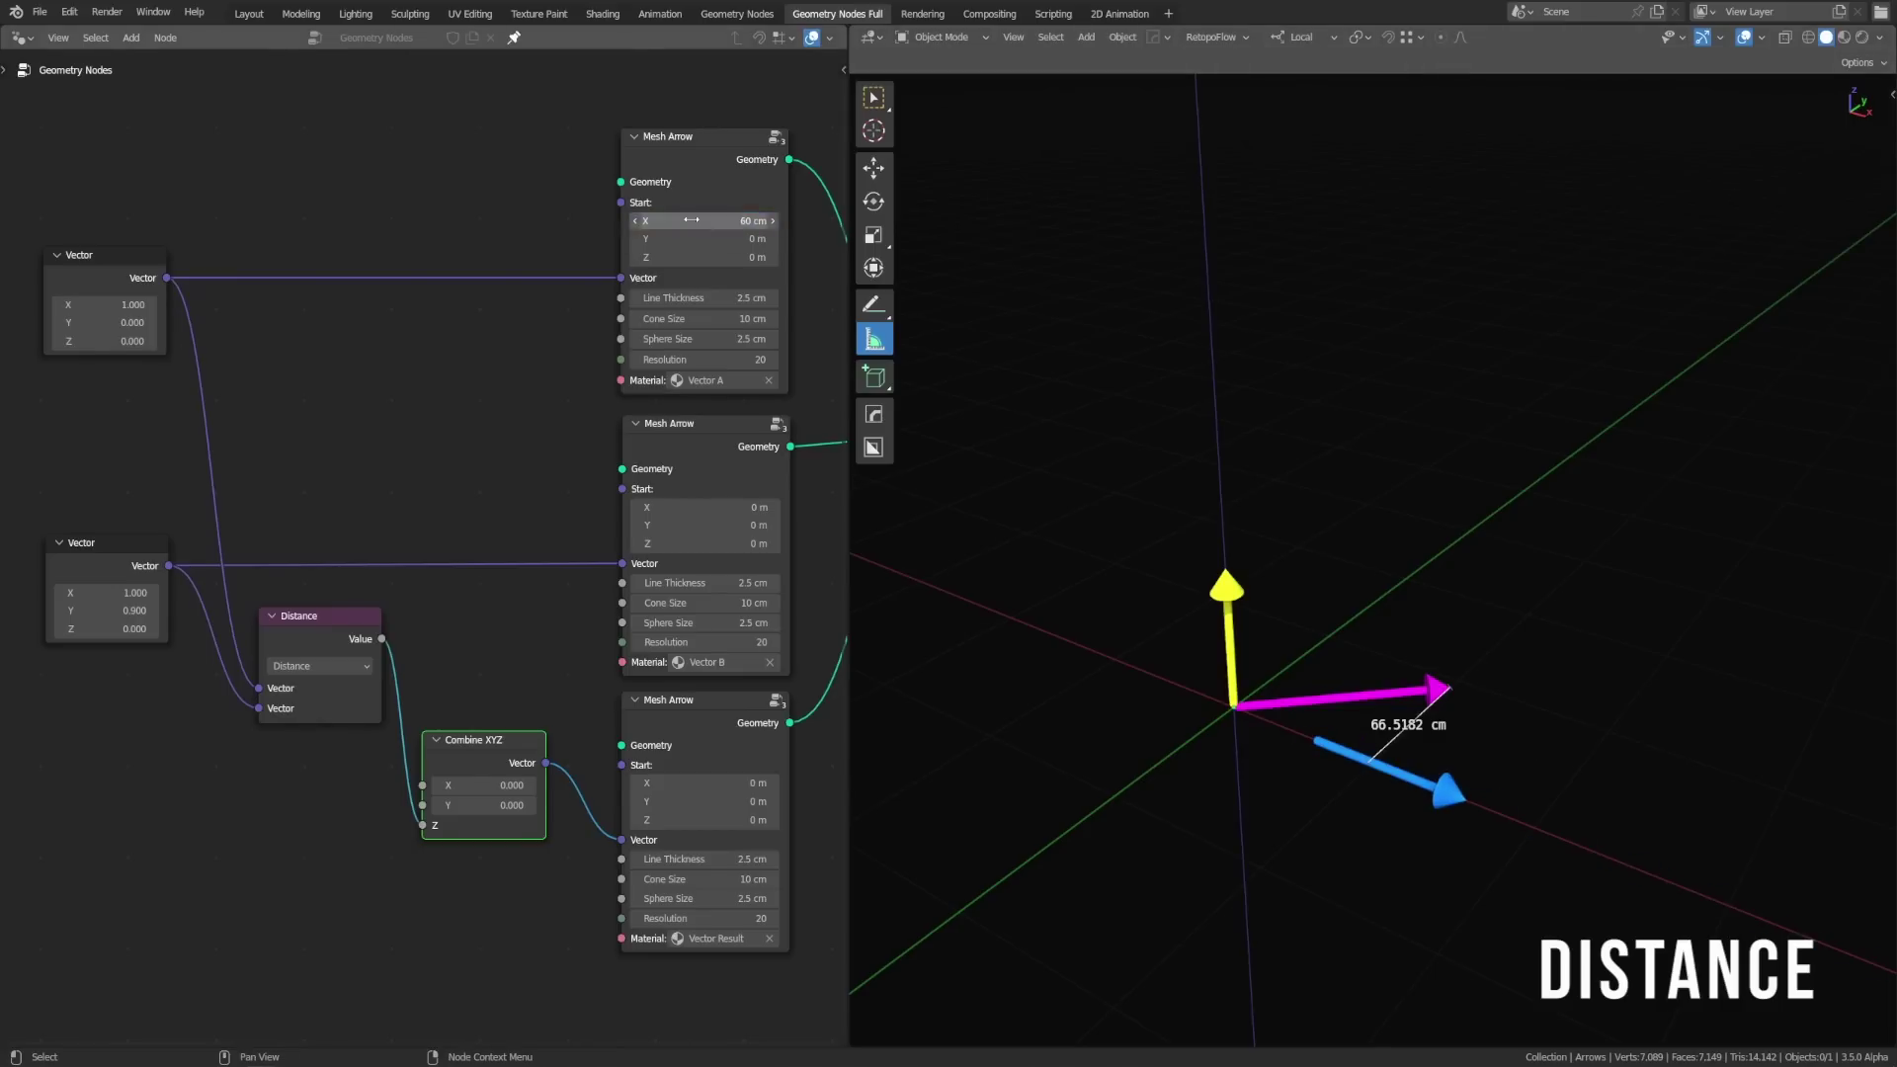
left_click_drag(703, 507, 503, 450)
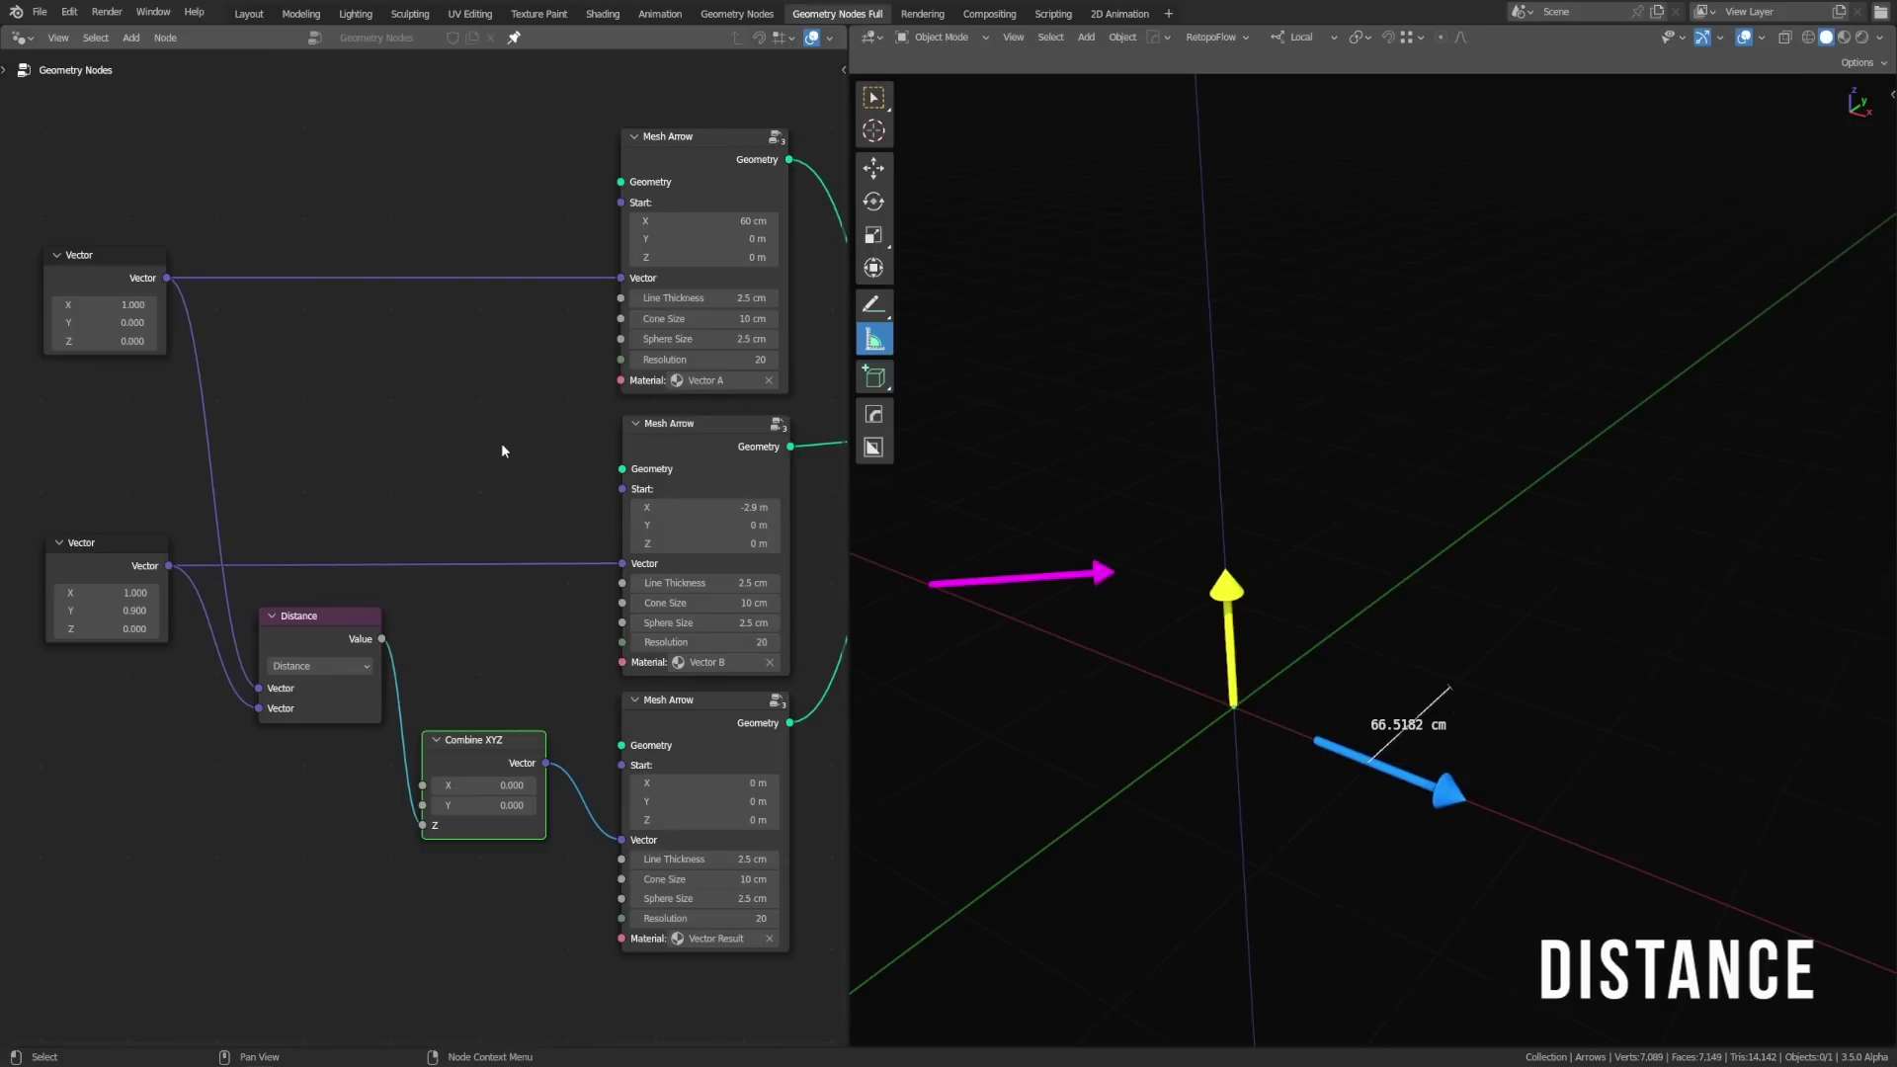
Step: Measure between the tips of the two shifted arrows and delete the rulers from the 3D viewport
left_click_drag(1112, 571, 1465, 796)
key("x")
left_click(1450, 688)
key("x")
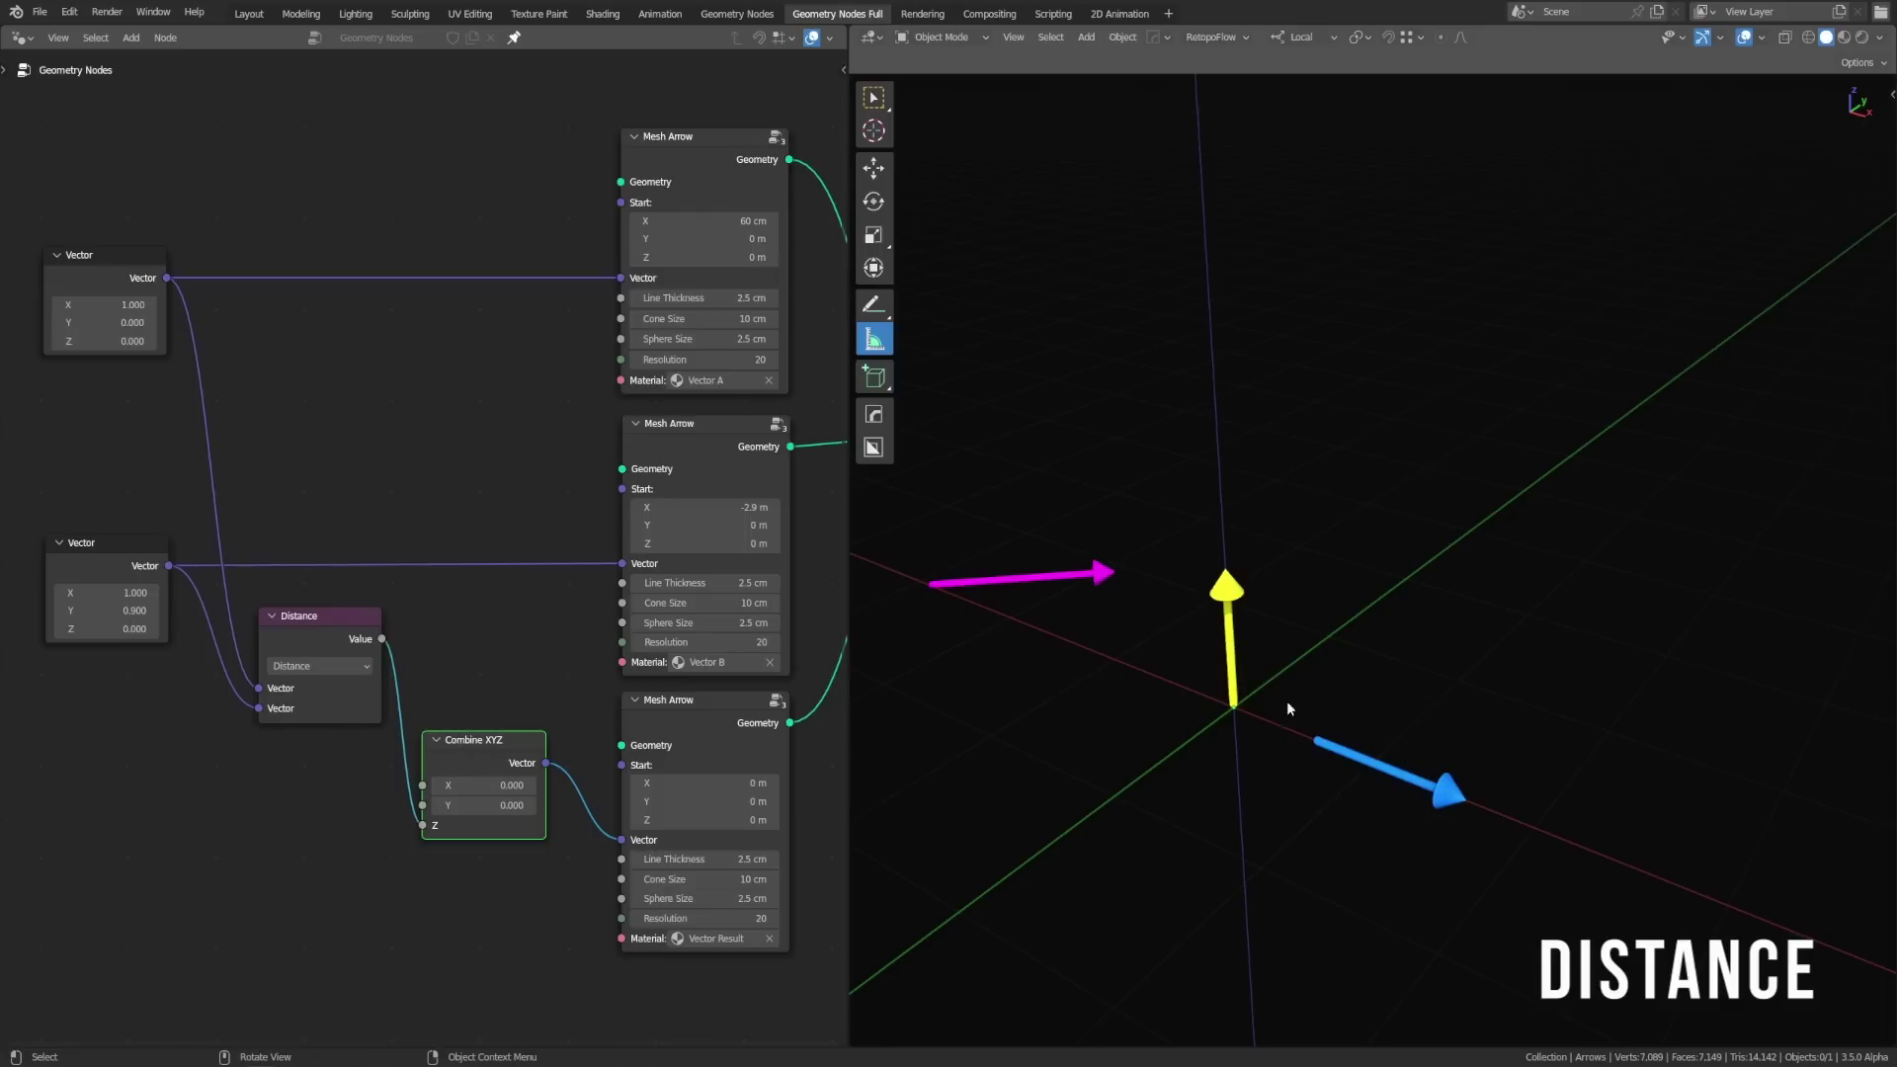
Step: Reset Start X to 0 on both the Vector A and Vector B Mesh Arrow nodes
left_click(700, 220)
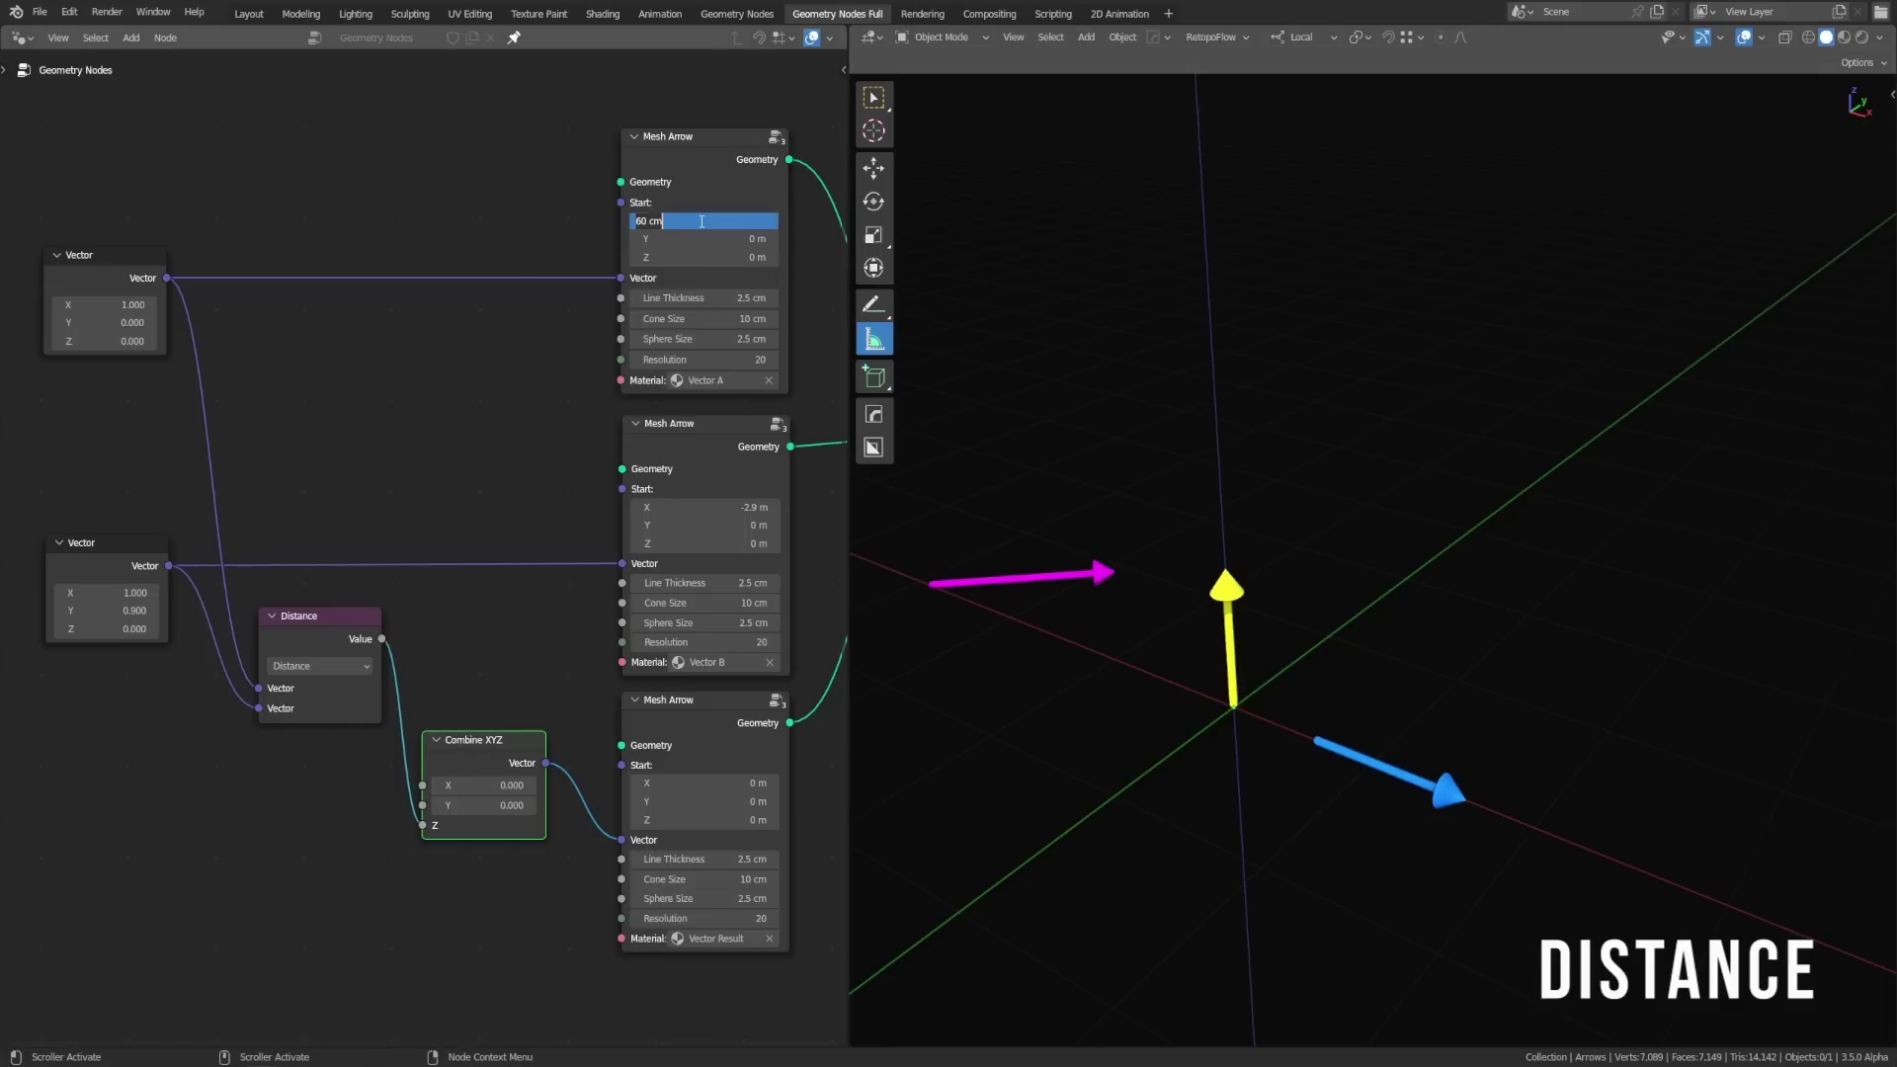
type("0")
key("Return")
left_click(729, 506)
type("0")
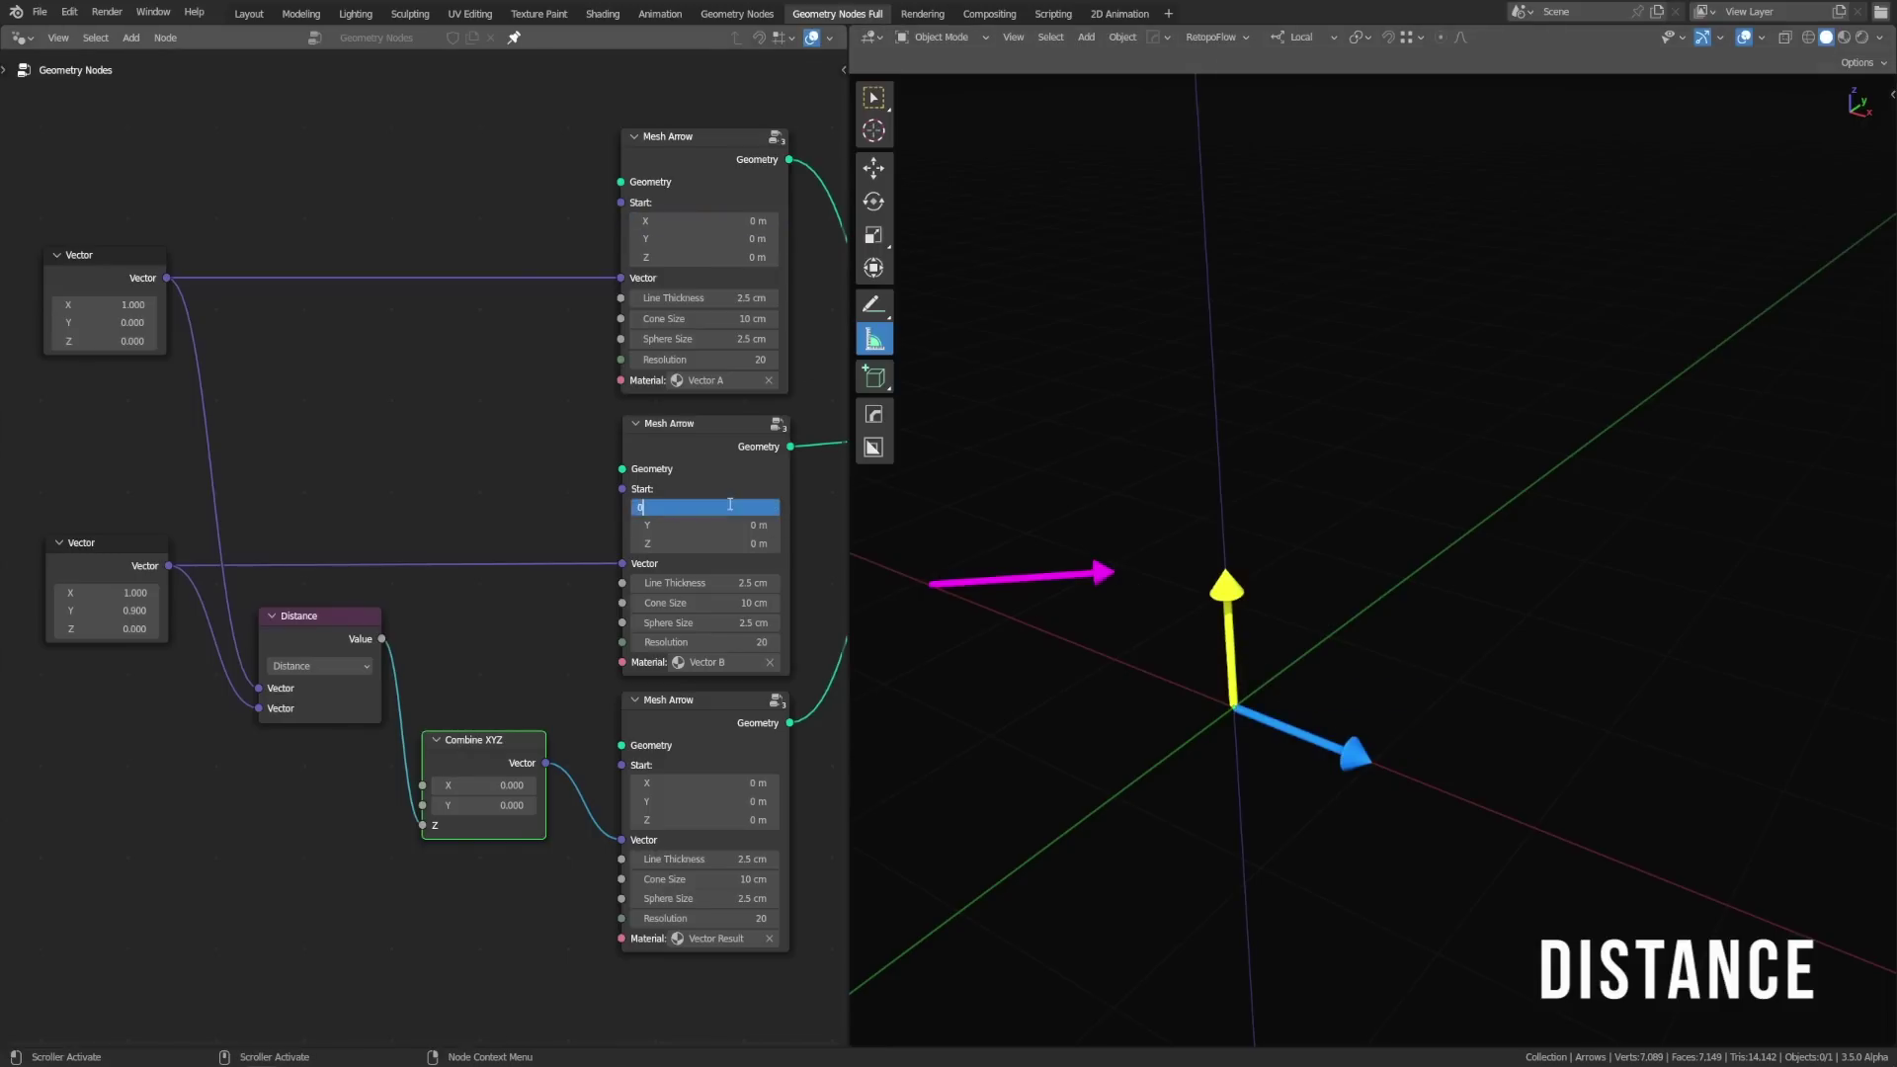
key("Return")
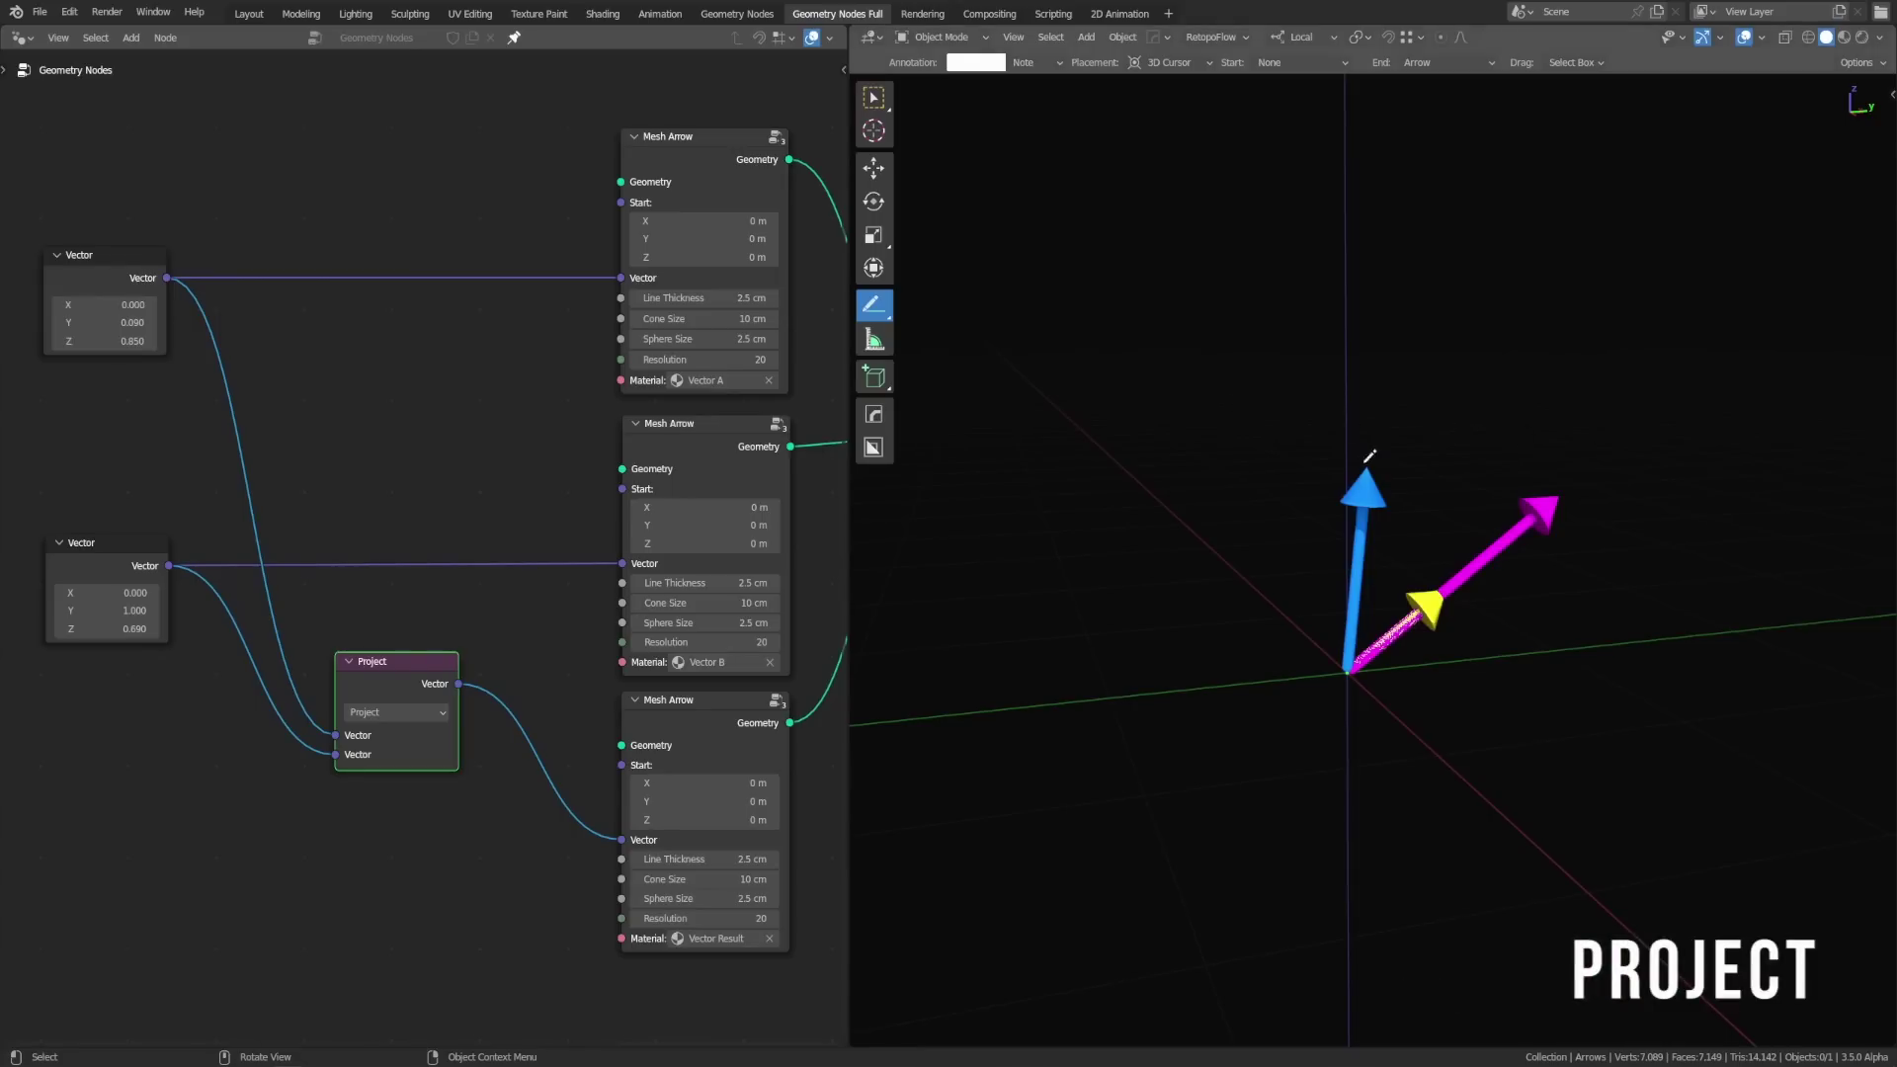
Step: Draw an annotation line along the magenta arrow's direction and perpendiculars joining the blue and yellow tips for both blue arrow positions
mouse_move(1366, 468)
left_mouse_down()
mouse_move(1405, 497)
mouse_move(1448, 583)
left_mouse_up()
mouse_move(1349, 671)
left_mouse_down()
mouse_move(1191, 805)
mouse_move(1586, 496)
mouse_move(1654, 413)
left_mouse_up()
key("ctrl+z")
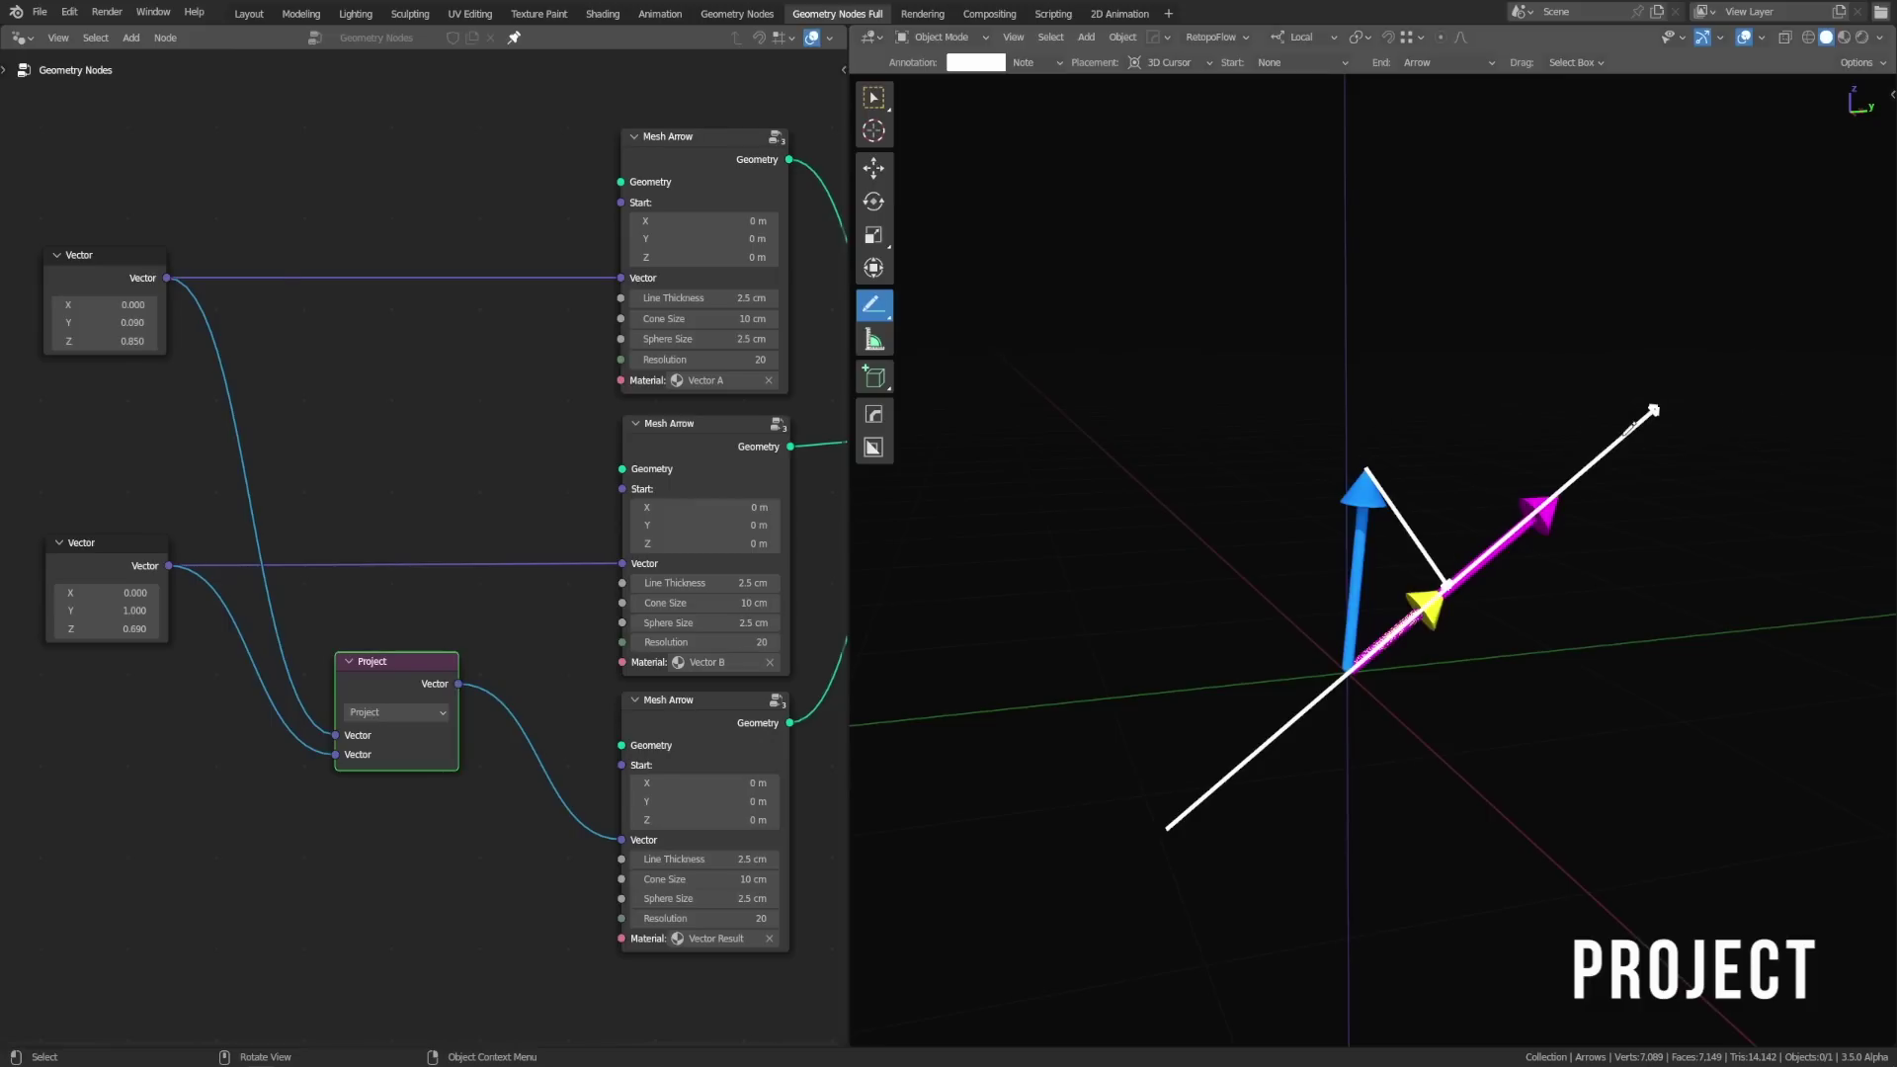
left_click_drag(1403, 522, 1375, 493, "ctrl")
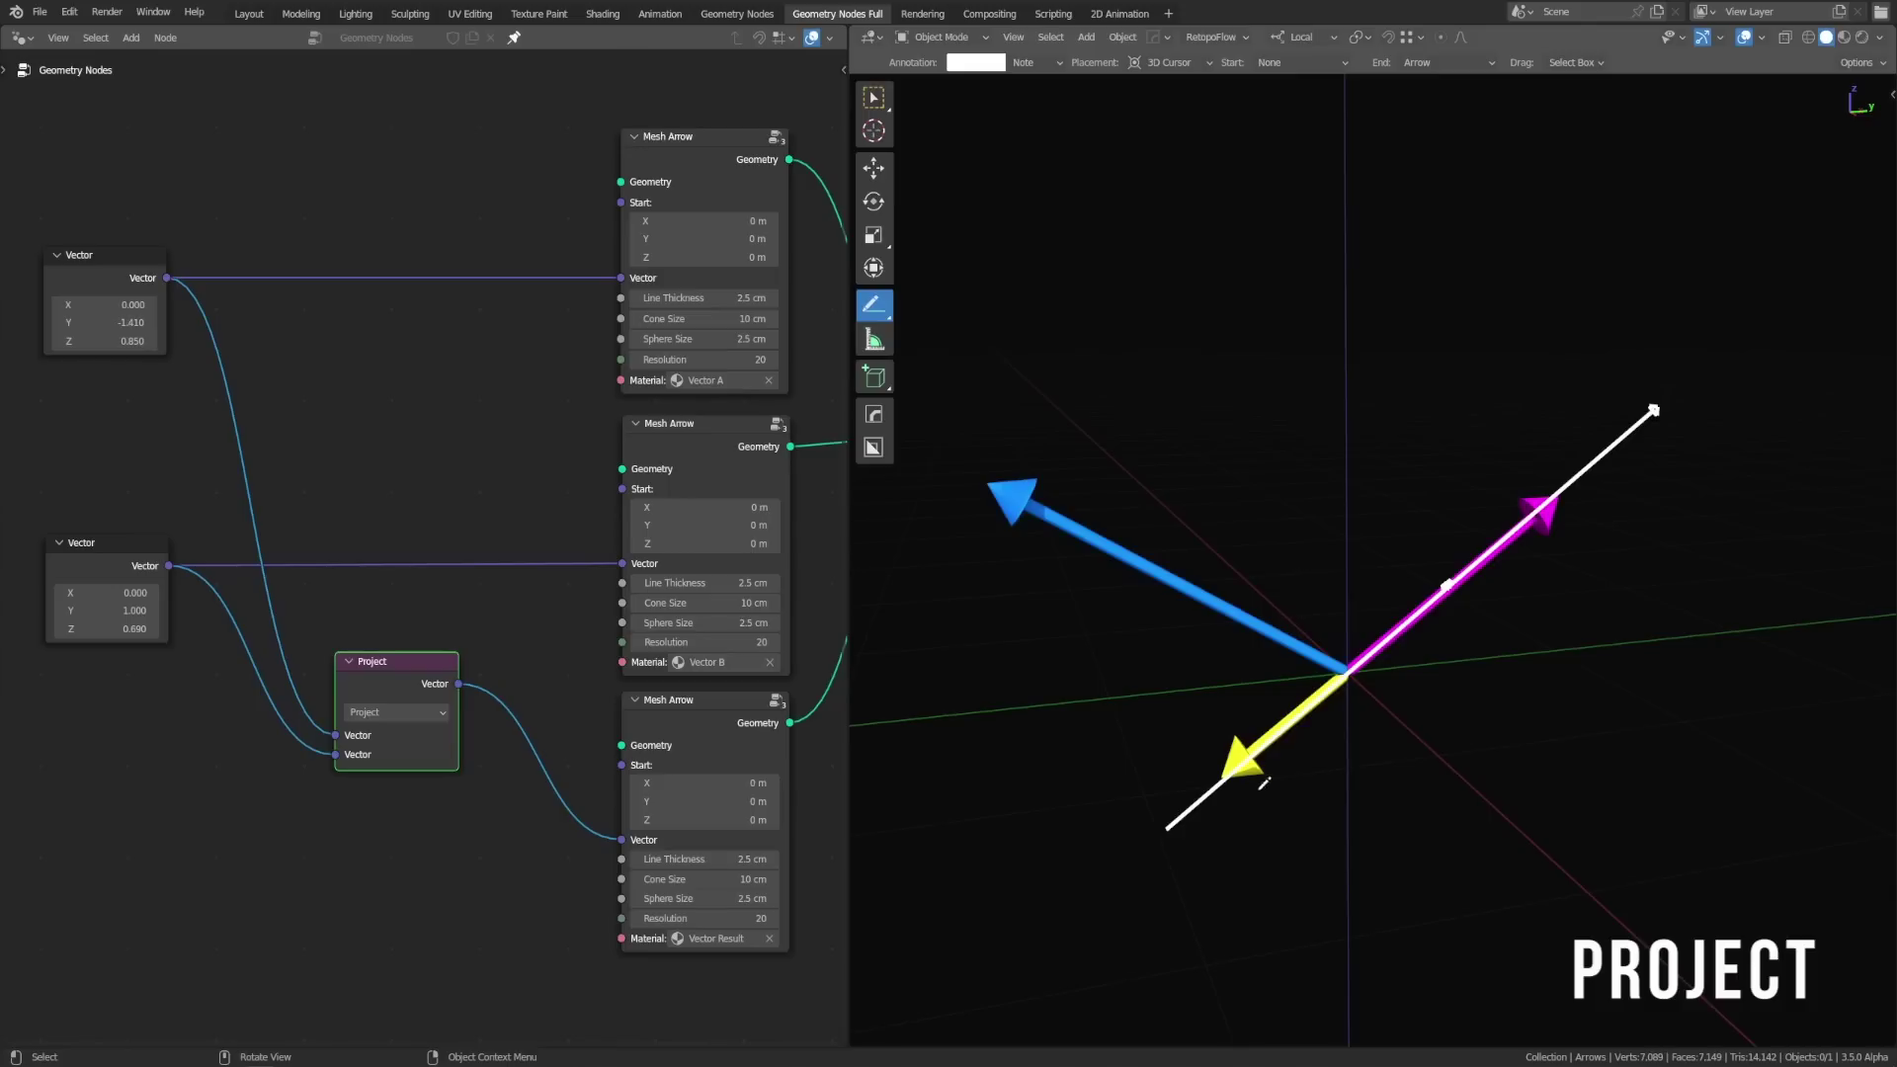
left_click_drag(1225, 778, 1000, 486)
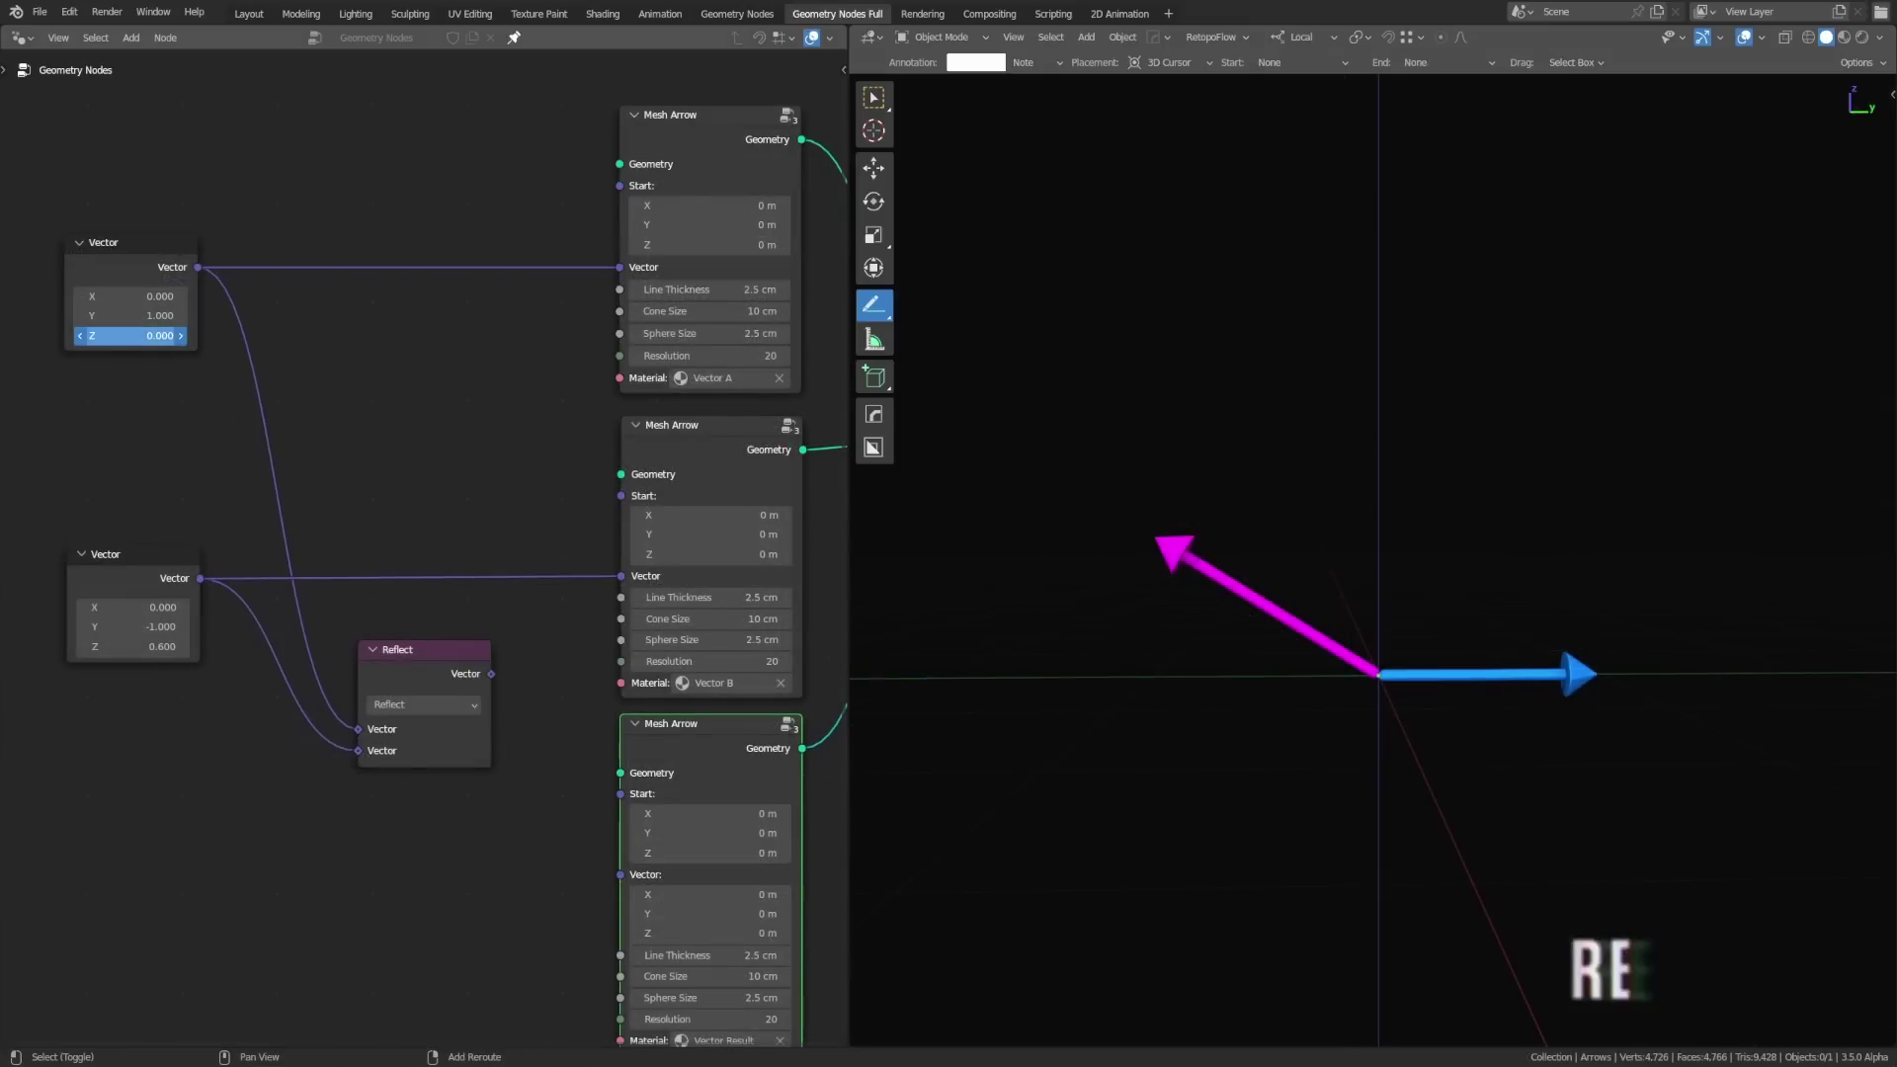
Step: Try a Z of -0.210 on the first Vector, undo it, and set the second Vector's Z to 0.660
mouse_move(131, 336)
left_mouse_down()
mouse_move(166, 336)
mouse_move(110, 336)
left_mouse_up()
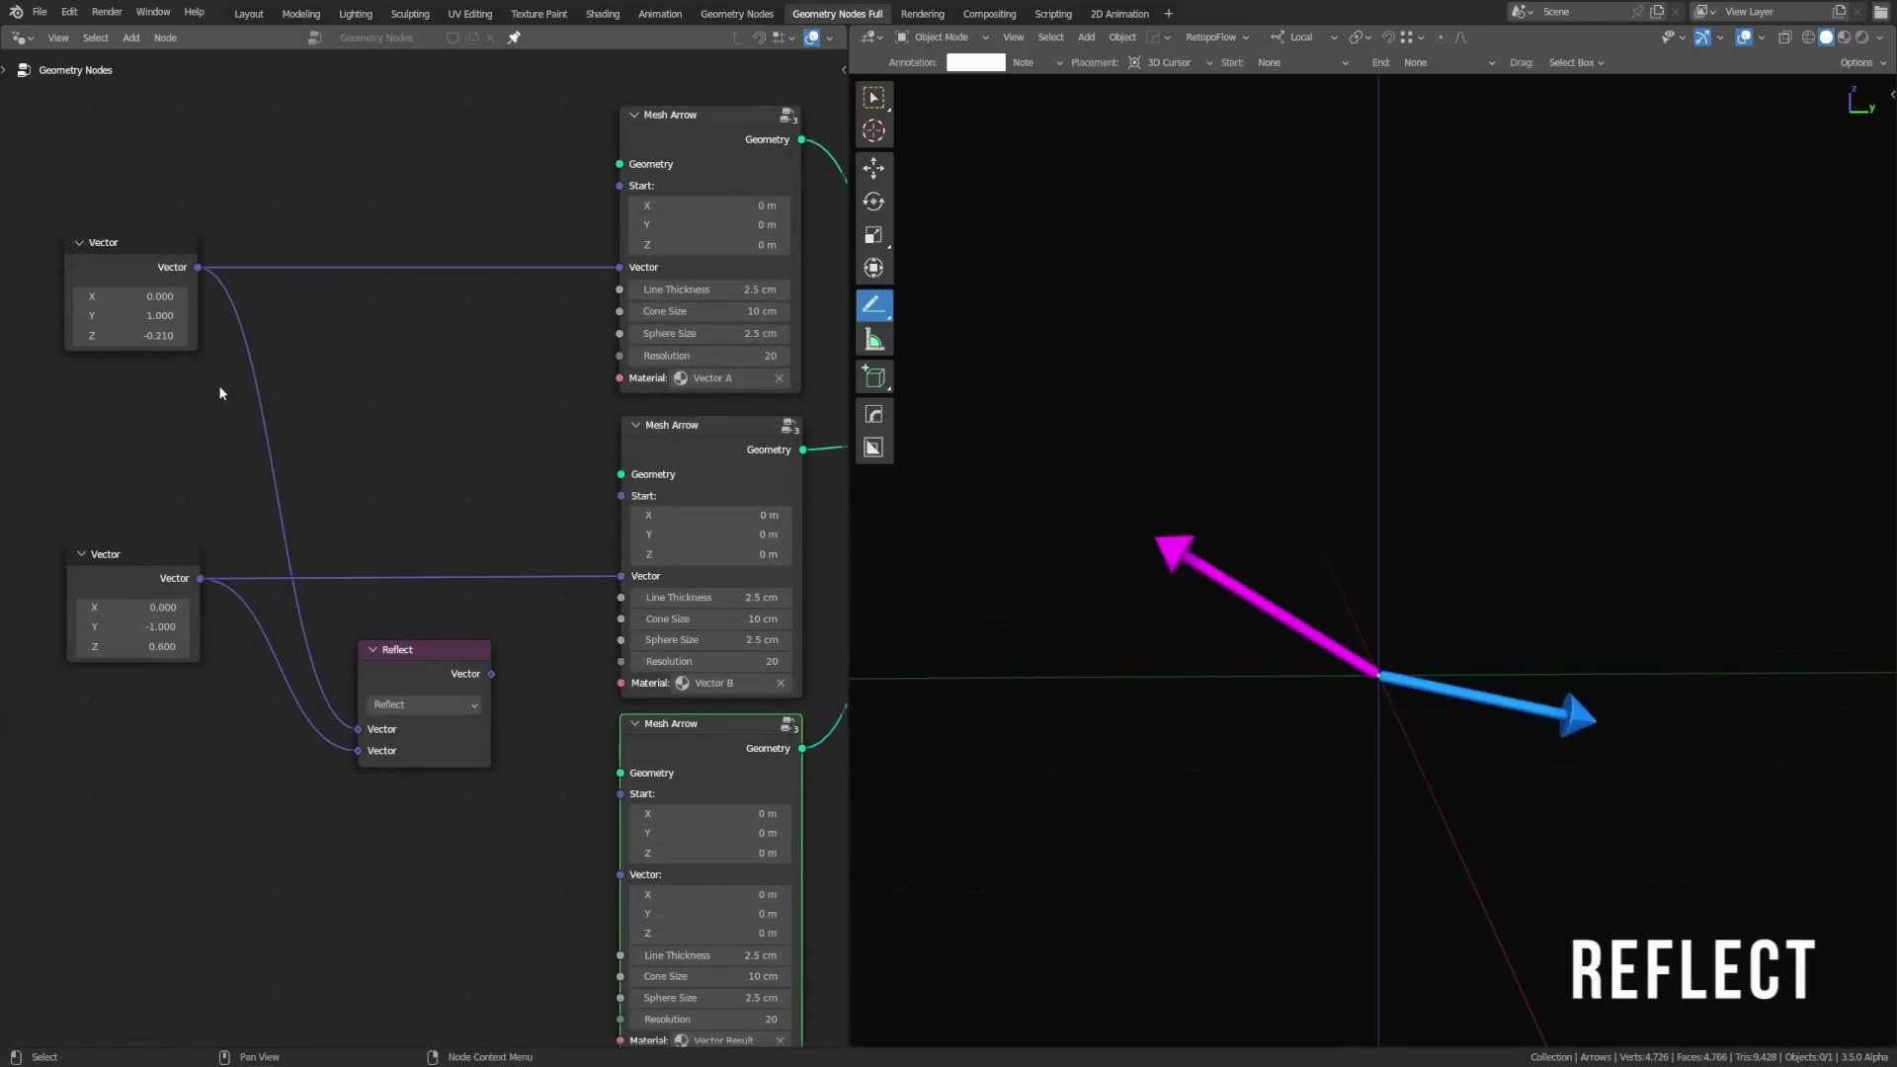
key("ctrl+z")
left_click_drag(125, 645, 153, 645)
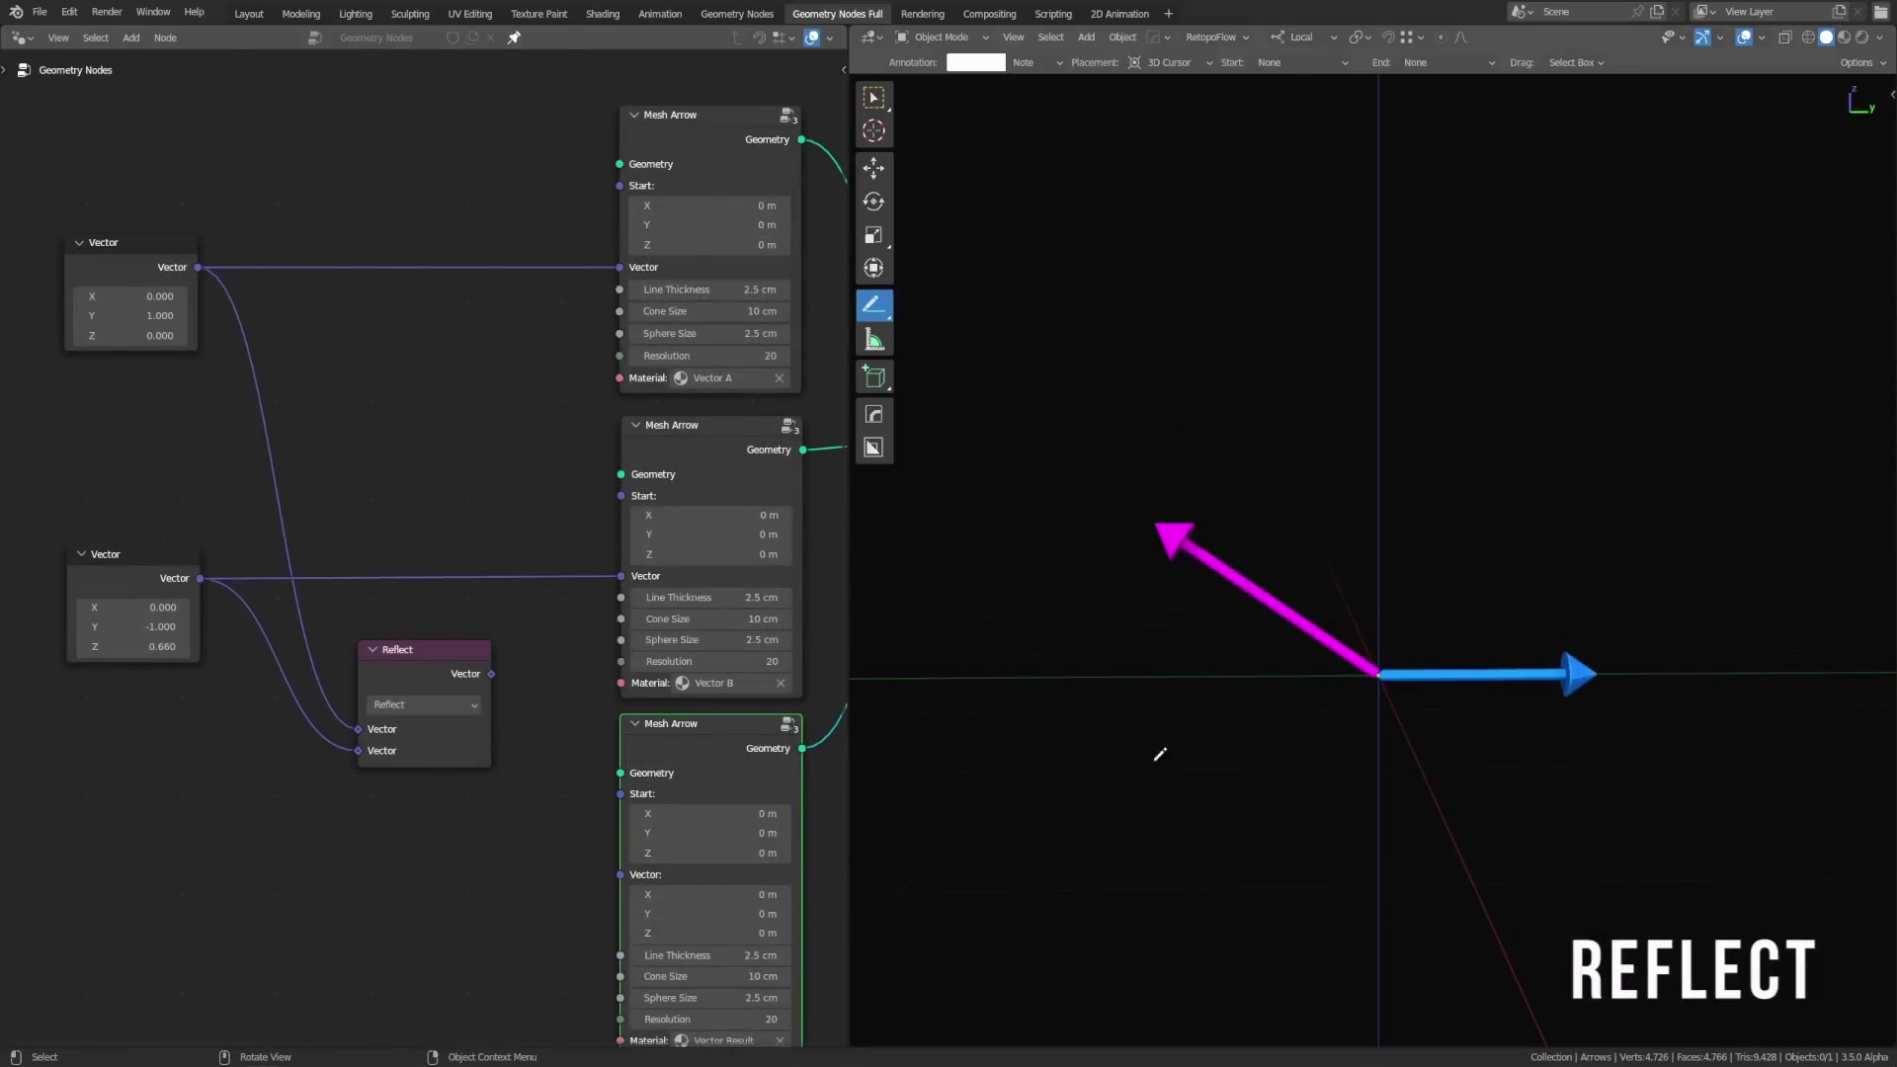
Step: Link the Reflect output to the Vector Result arrow and draw annotation lines along and perpendicular to the magenta arrow through the origin
left_click_drag(1001, 433, 1806, 931)
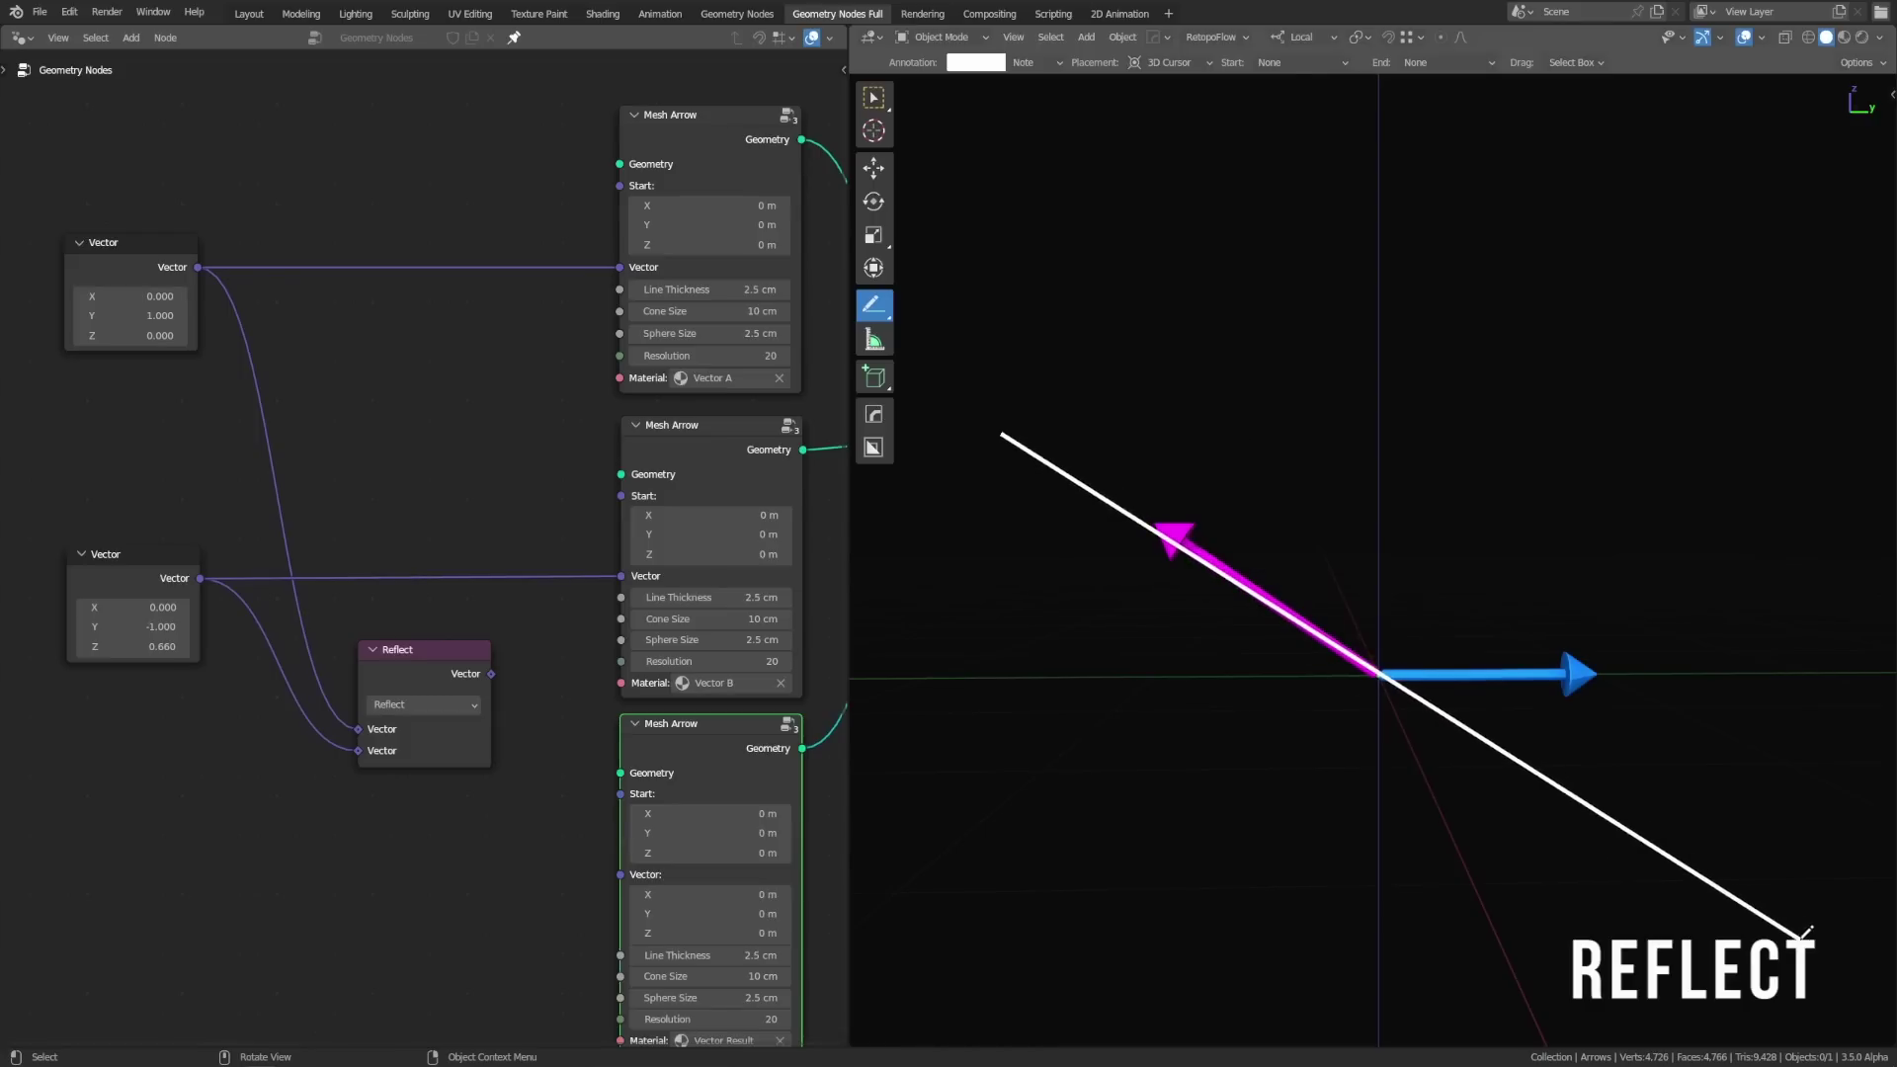
left_click_drag(492, 674, 622, 875)
left_click_drag(1441, 599, 1519, 496)
mouse_move(1405, 648)
left_mouse_down()
mouse_move(1420, 668)
mouse_move(1368, 647)
left_mouse_up()
key("ctrl+z")
key("ctrl+z")
Step: Change the Reflect node's operation to Refract and vary its refraction index
left_click(424, 705)
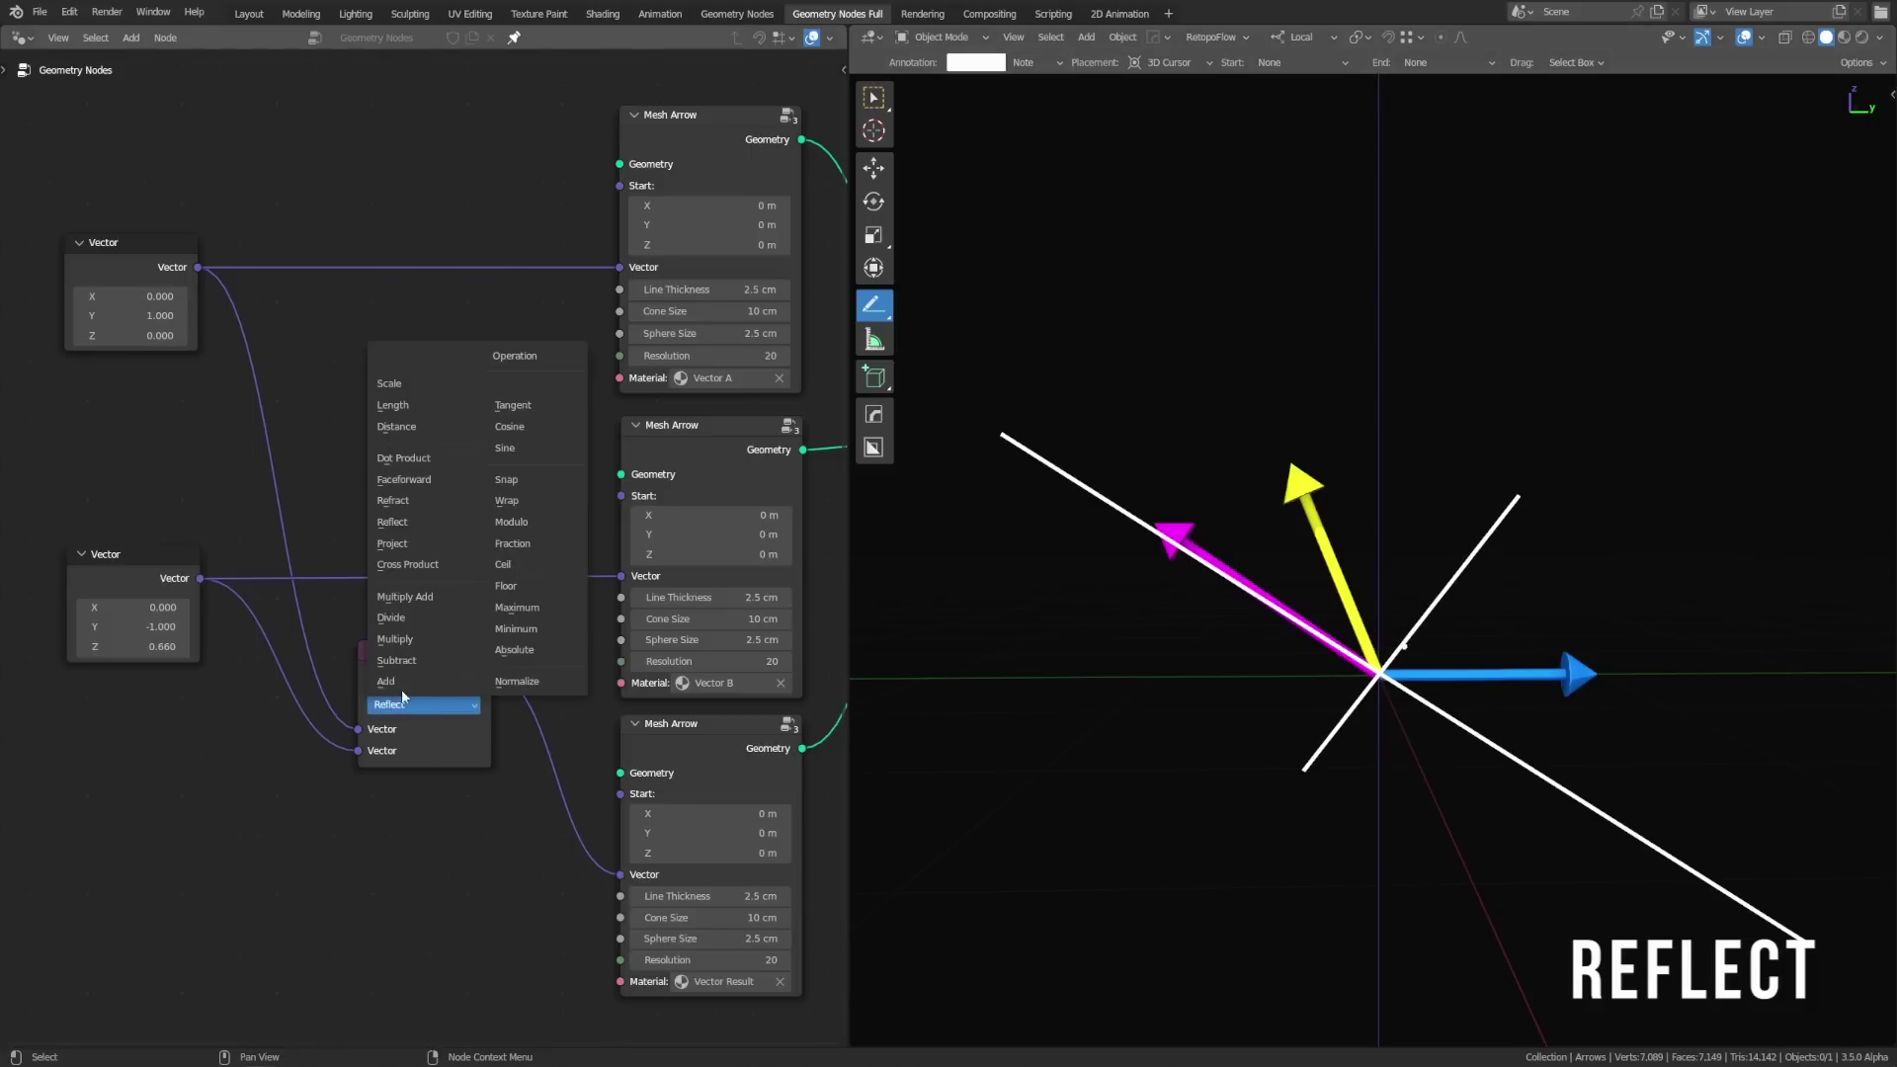
left_click(425, 496)
mouse_move(440, 772)
left_mouse_down()
mouse_move(479, 772)
mouse_move(423, 771)
mouse_move(440, 771)
left_mouse_up()
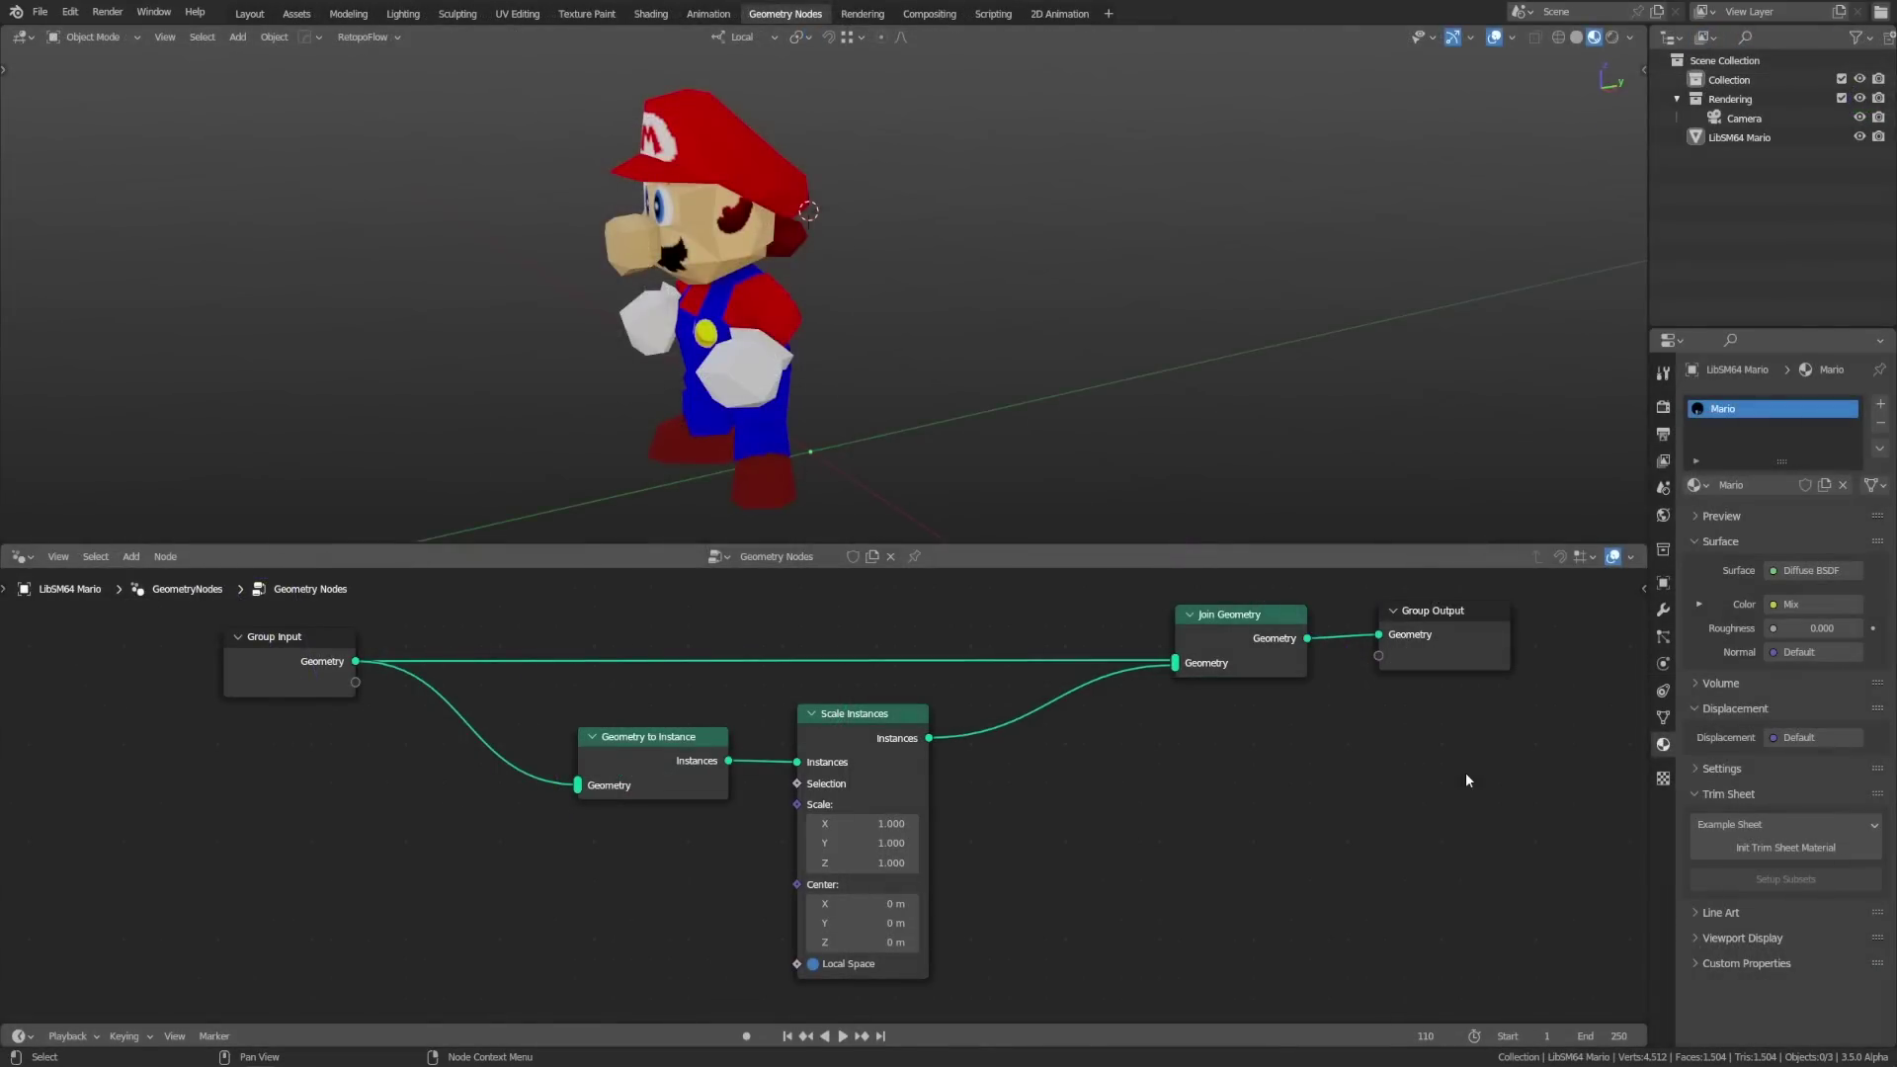
Step: Set the Scale Instances node's Y scale to -1 to mirror the Mario copy
left_click(885, 843)
type("-1")
key("Return")
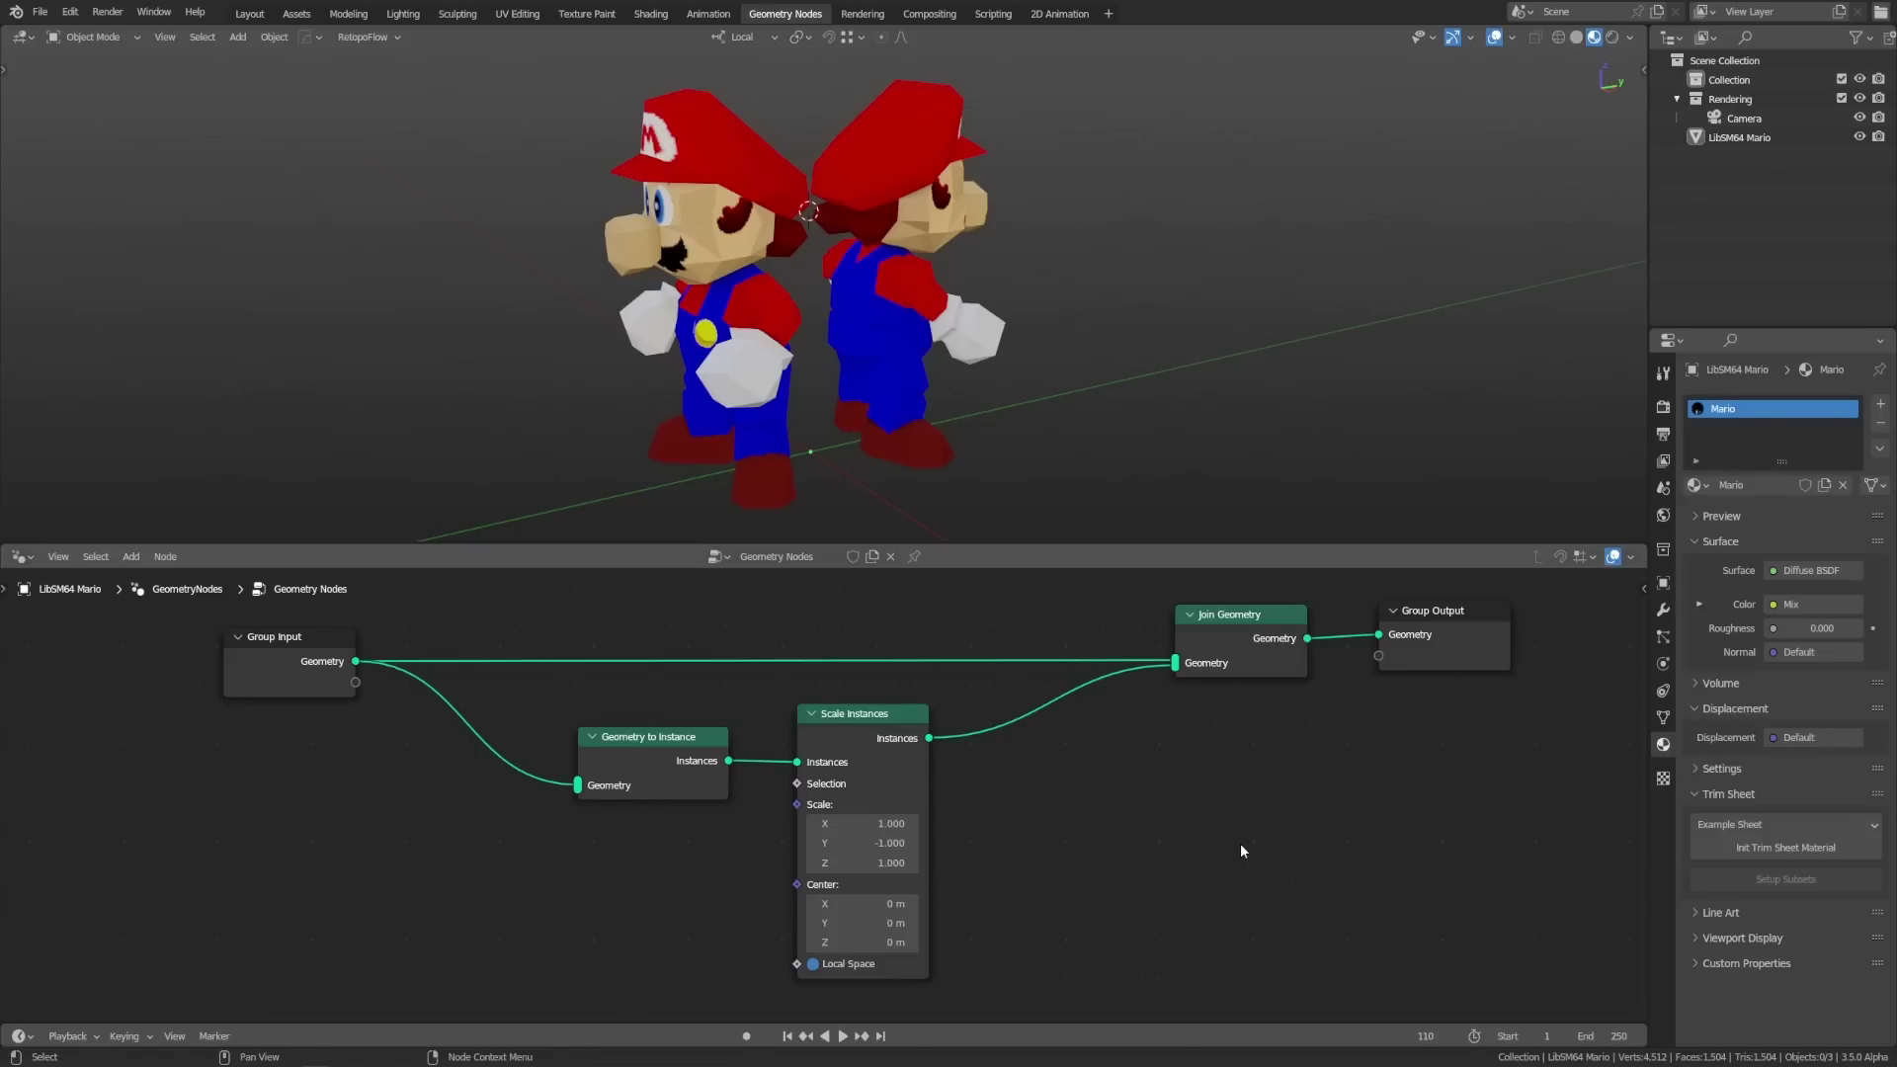
Step: Replace the Geometry to Instance and Scale Instances nodes with a Set Position node between Group Input and Join Geometry
left_click_drag(1085, 812, 583, 723)
key("x")
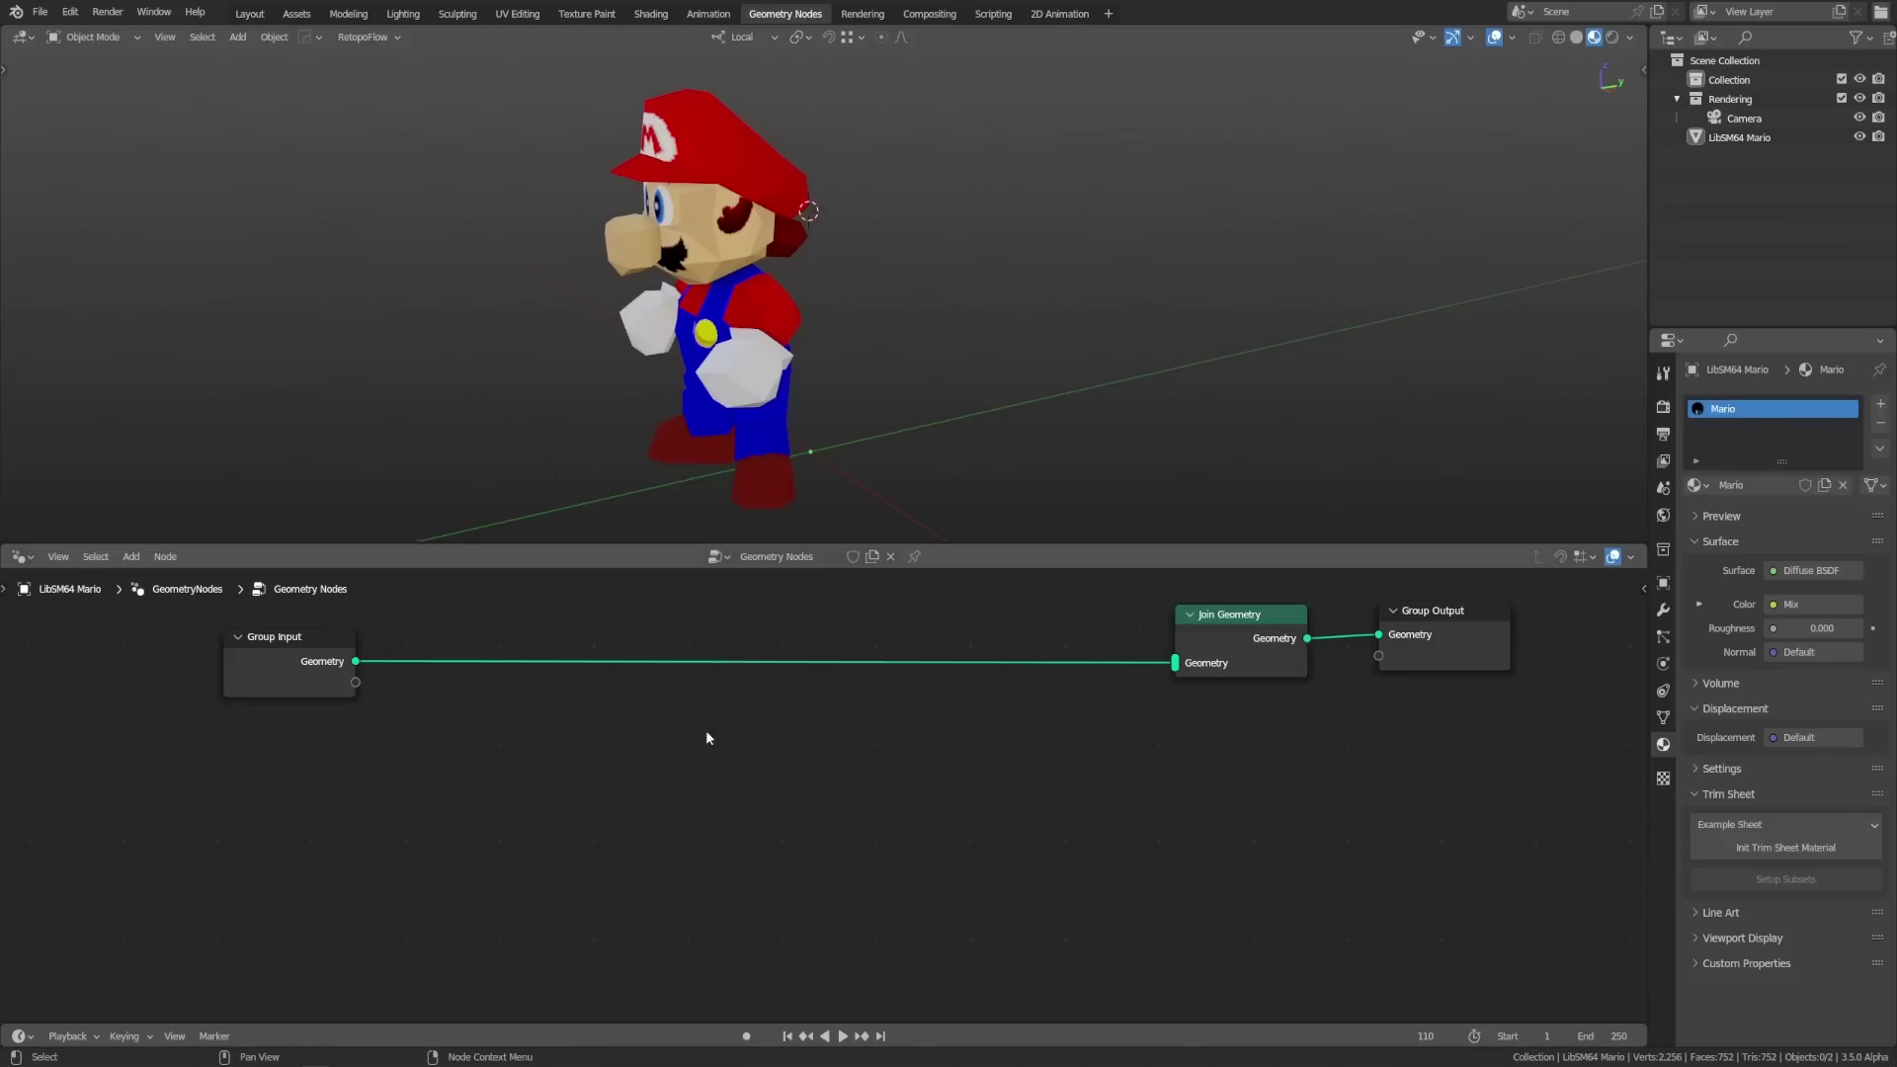
left_click_drag(356, 662, 830, 792)
type("set")
left_click_drag(910, 844, 710, 835)
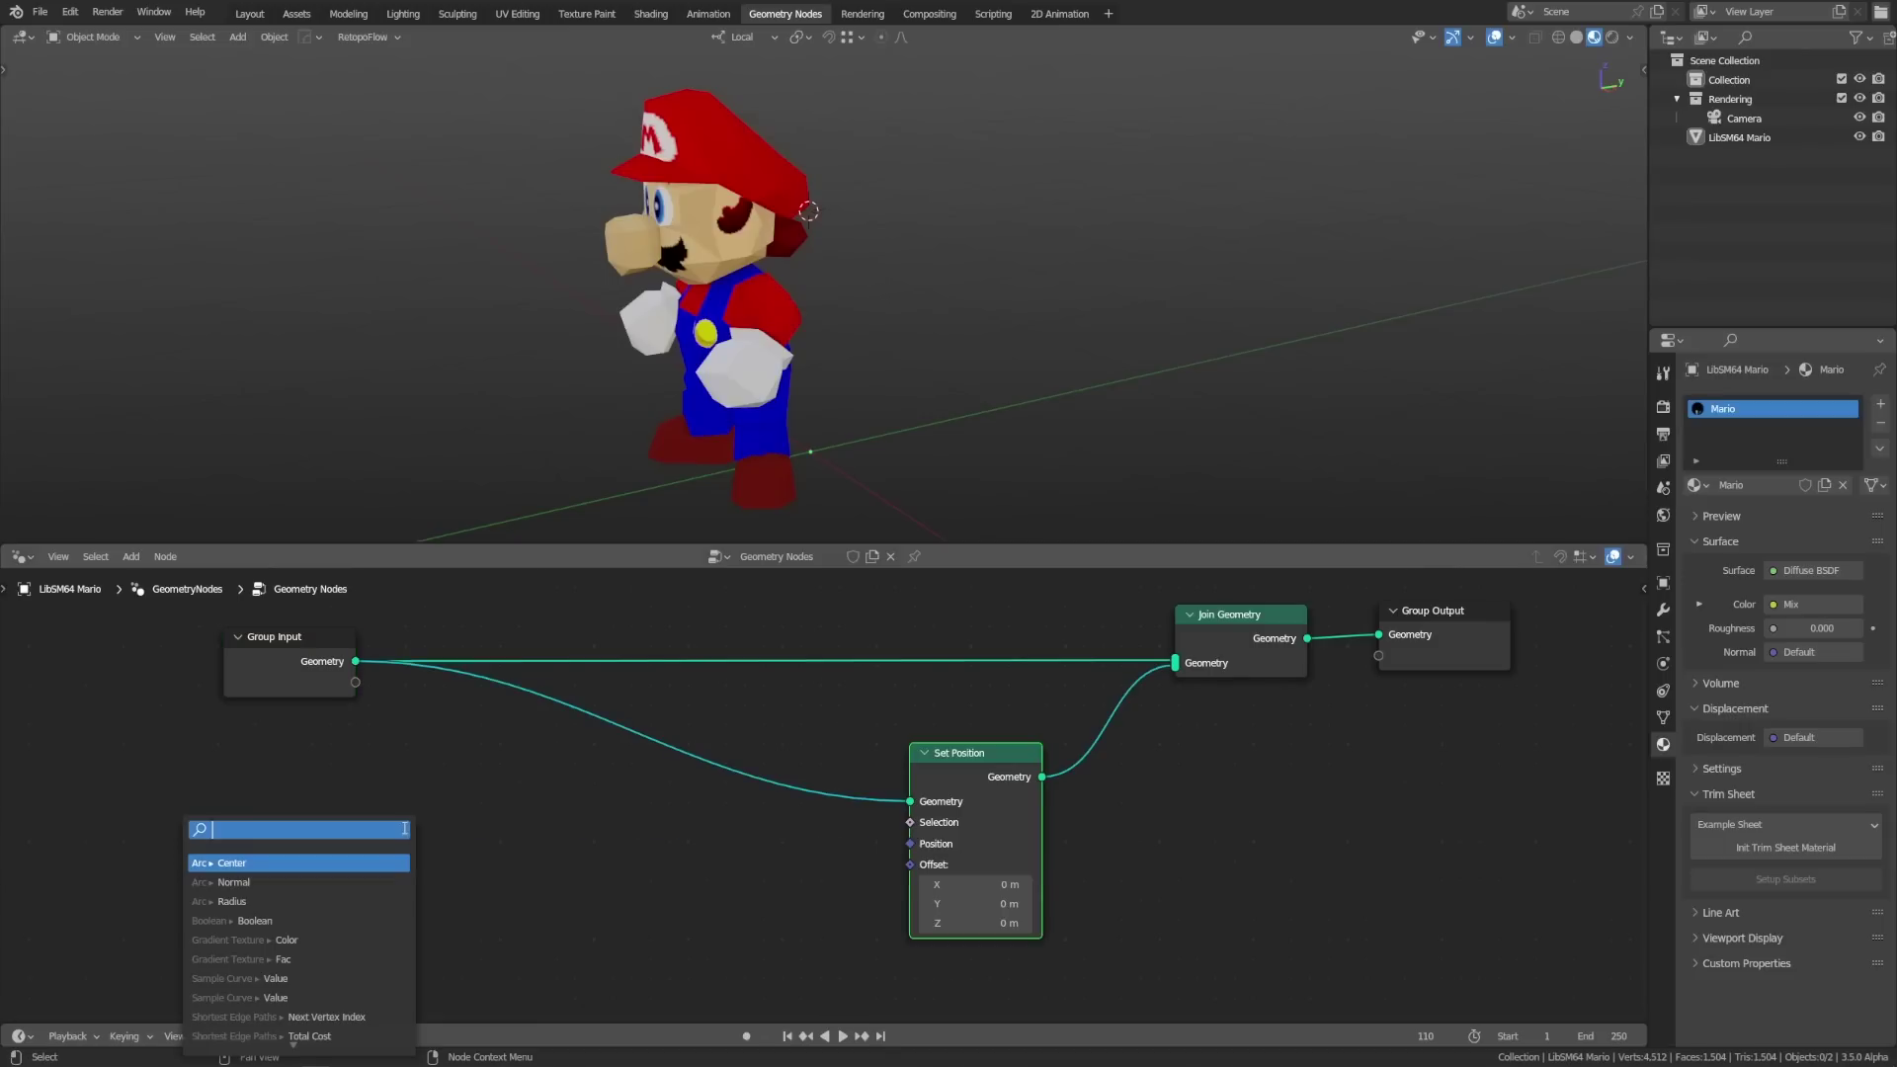
Step: Feed a Position node into Set Position's Position input and insert a Reflect vector math node between them
type("pos")
key("Return")
left_click(405, 828)
type("ref")
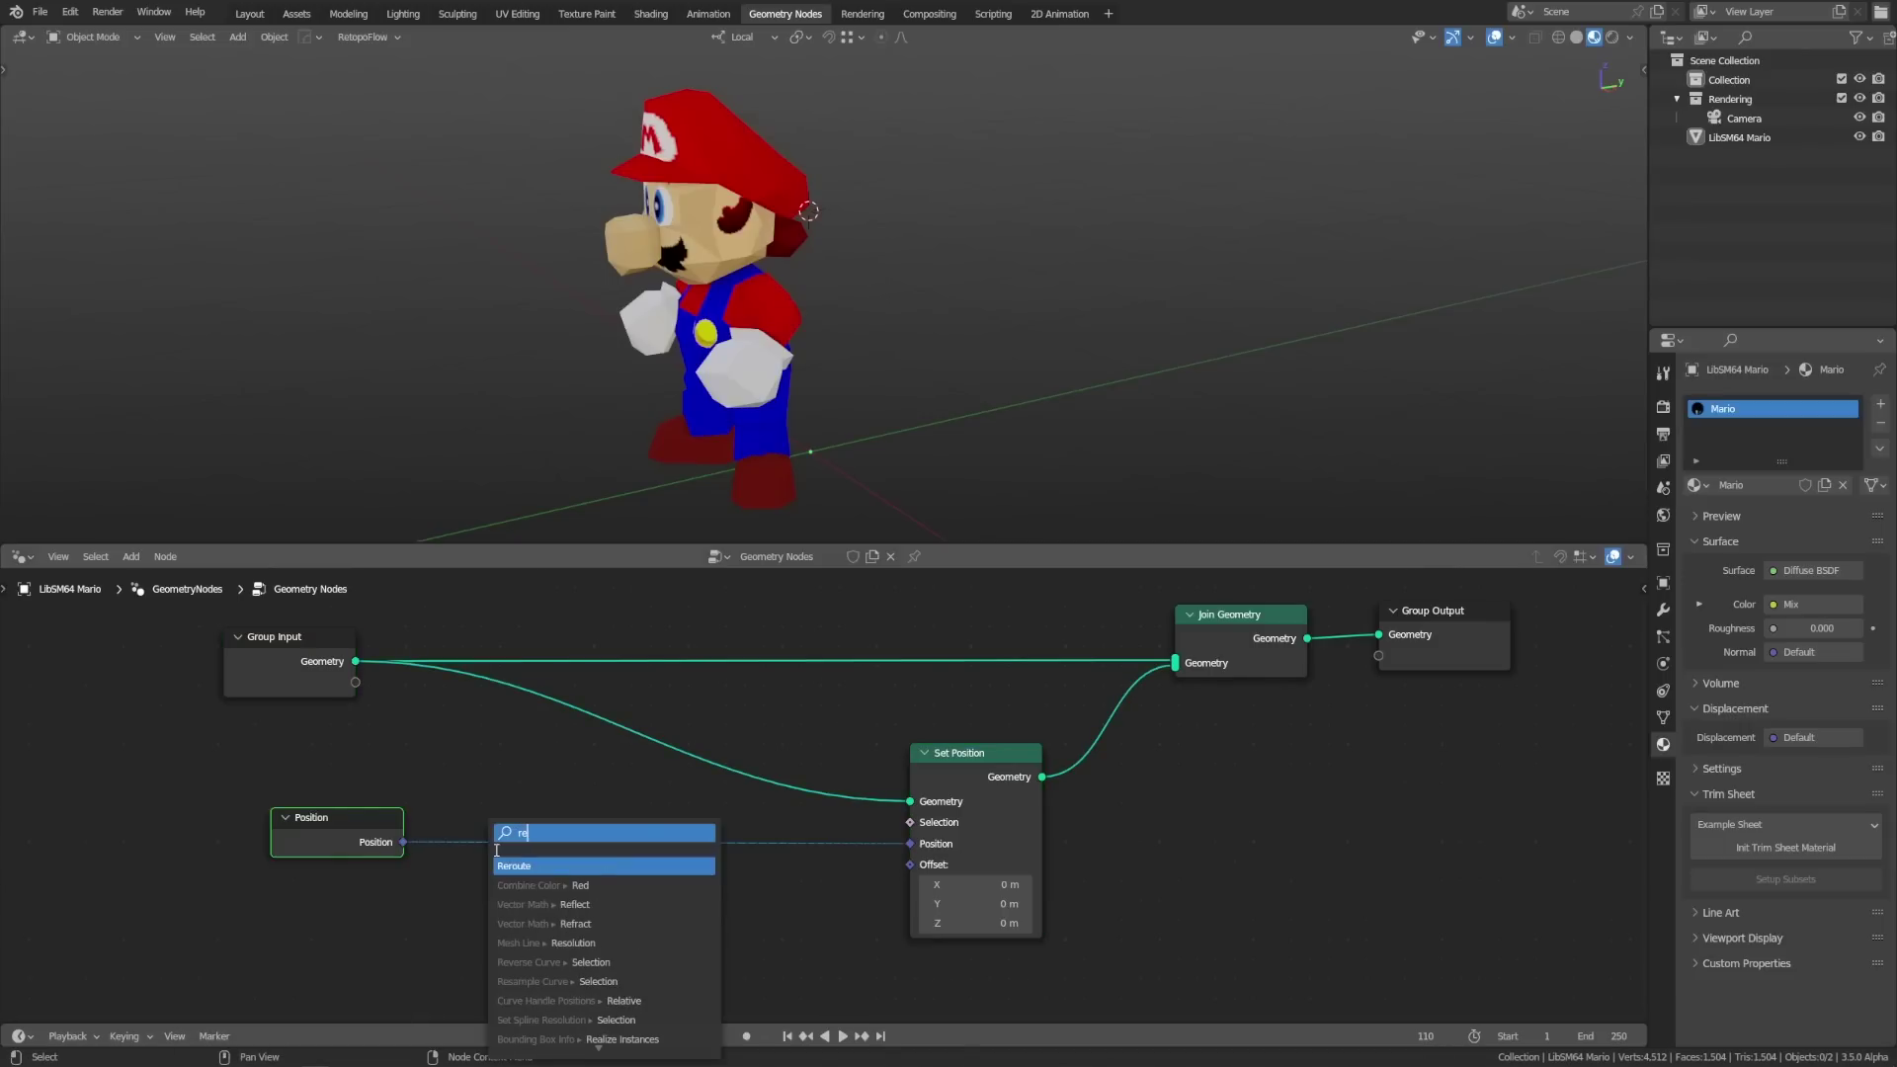
key("Return")
left_click(674, 858)
left_click(721, 845)
Step: Set the Reflect node's second vector to X -0.160, Y 1.000 and Z -0.110
left_click(641, 955)
type("1")
key("Return")
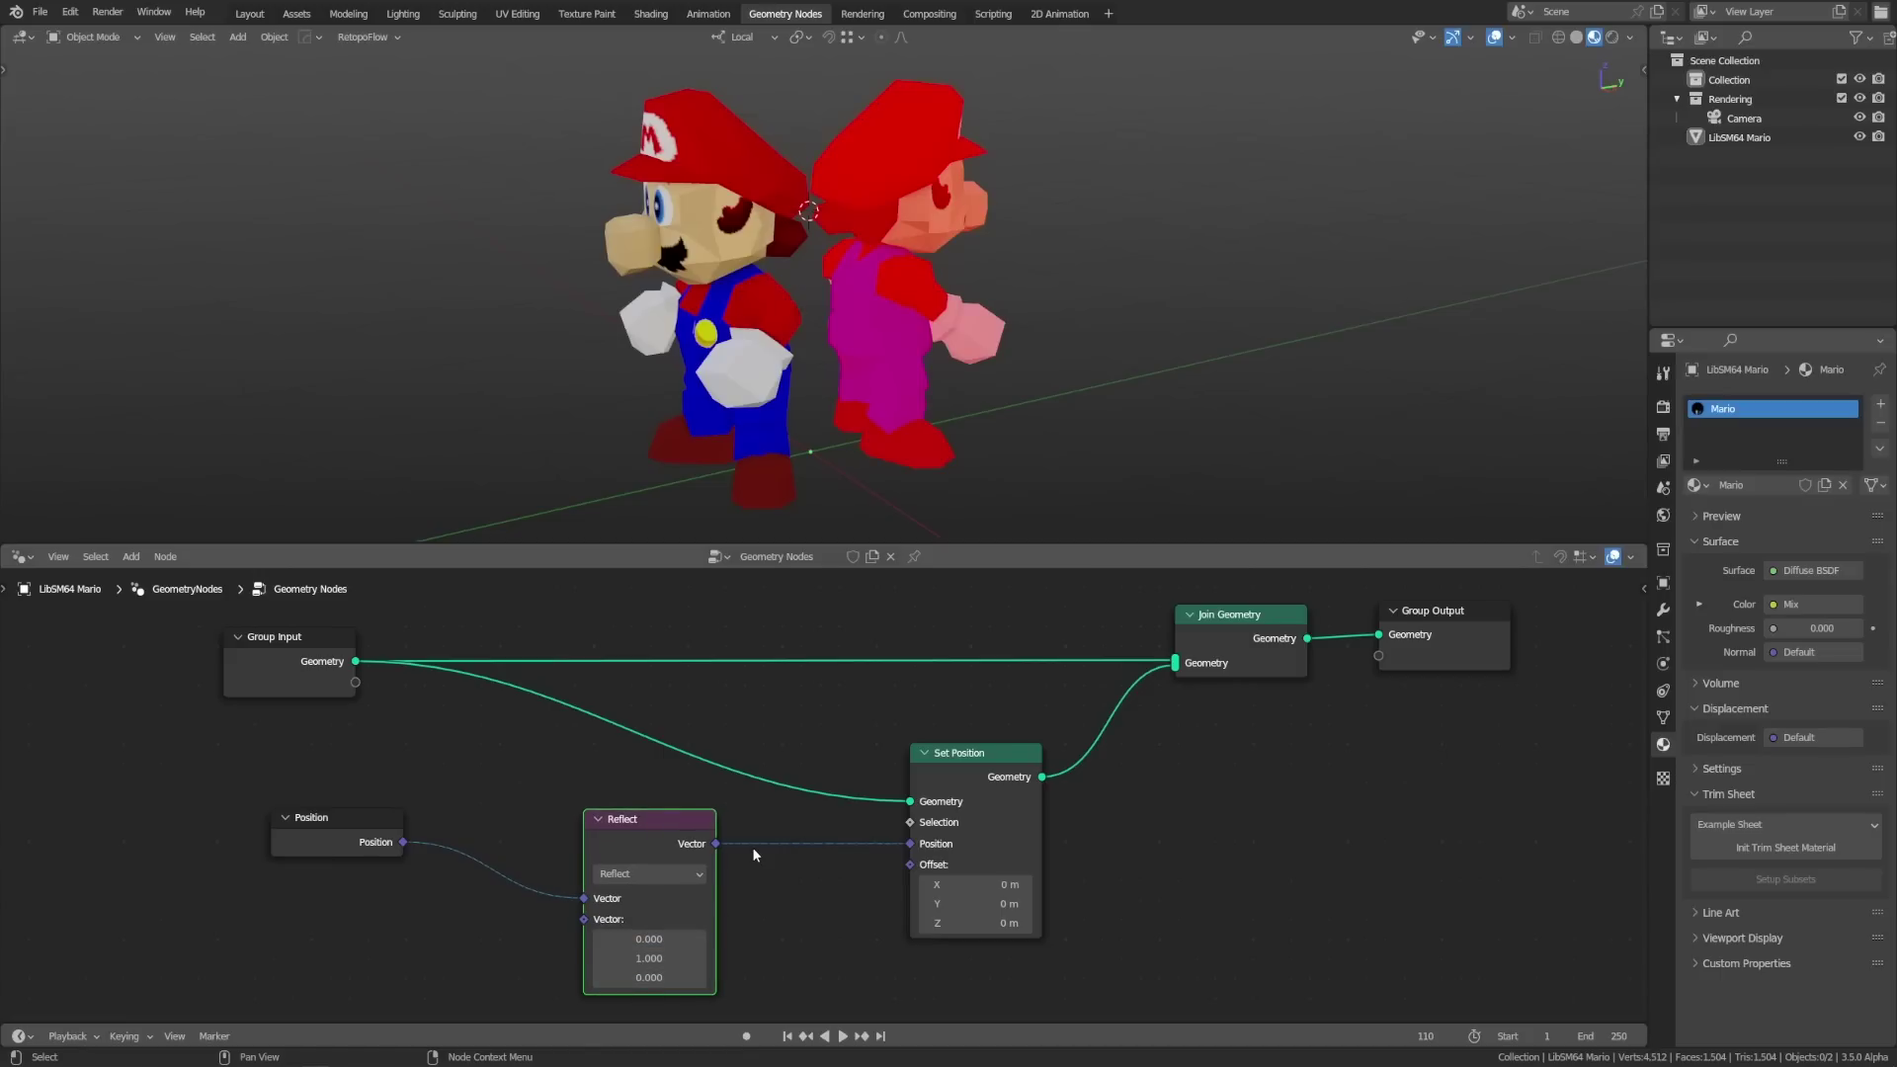
left_click_drag(648, 939, 660, 979, "shift")
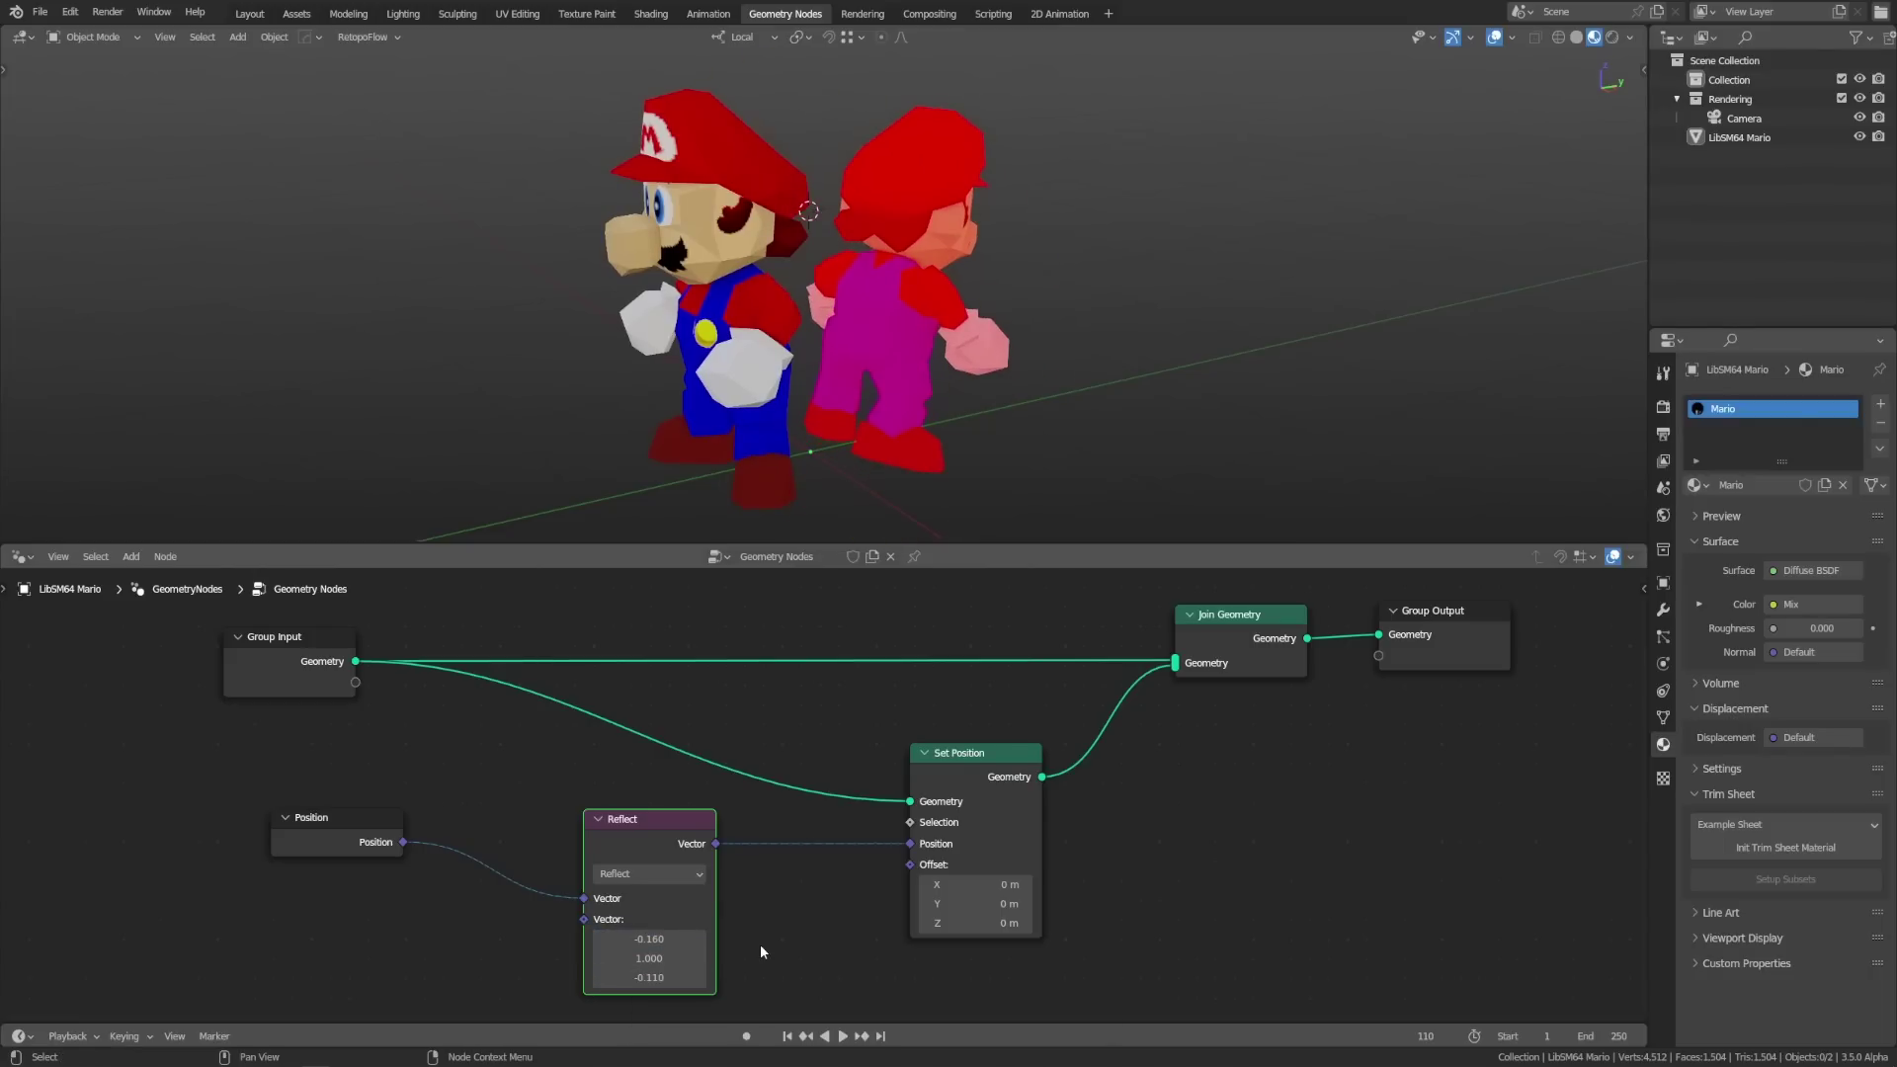
Step: Add a Flip Faces node after Set Position and route it into Join Geometry in place of the direct link
left_click_drag(1000, 771, 1086, 808)
type("flip")
key("Return")
left_click(1014, 790)
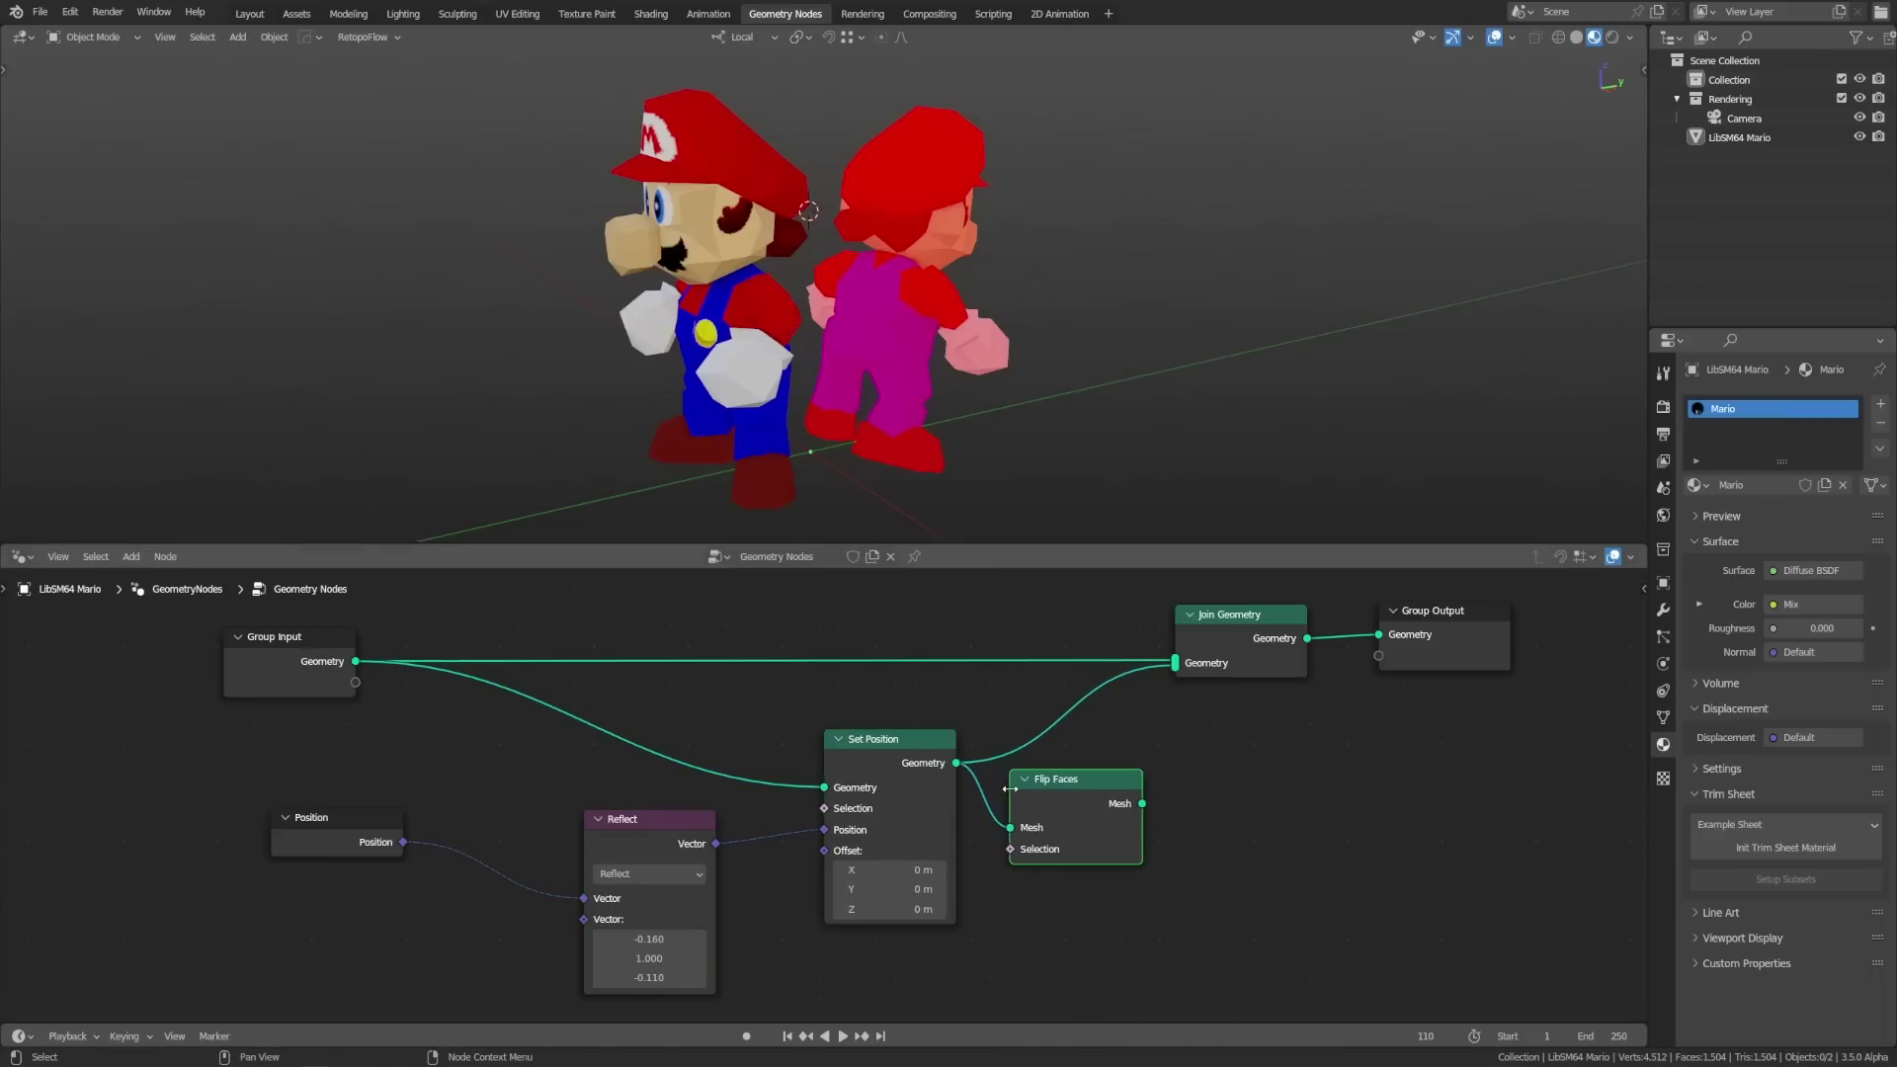
right_click_drag(1045, 722, 1068, 736, "ctrl")
left_click_drag(1142, 804, 1175, 663)
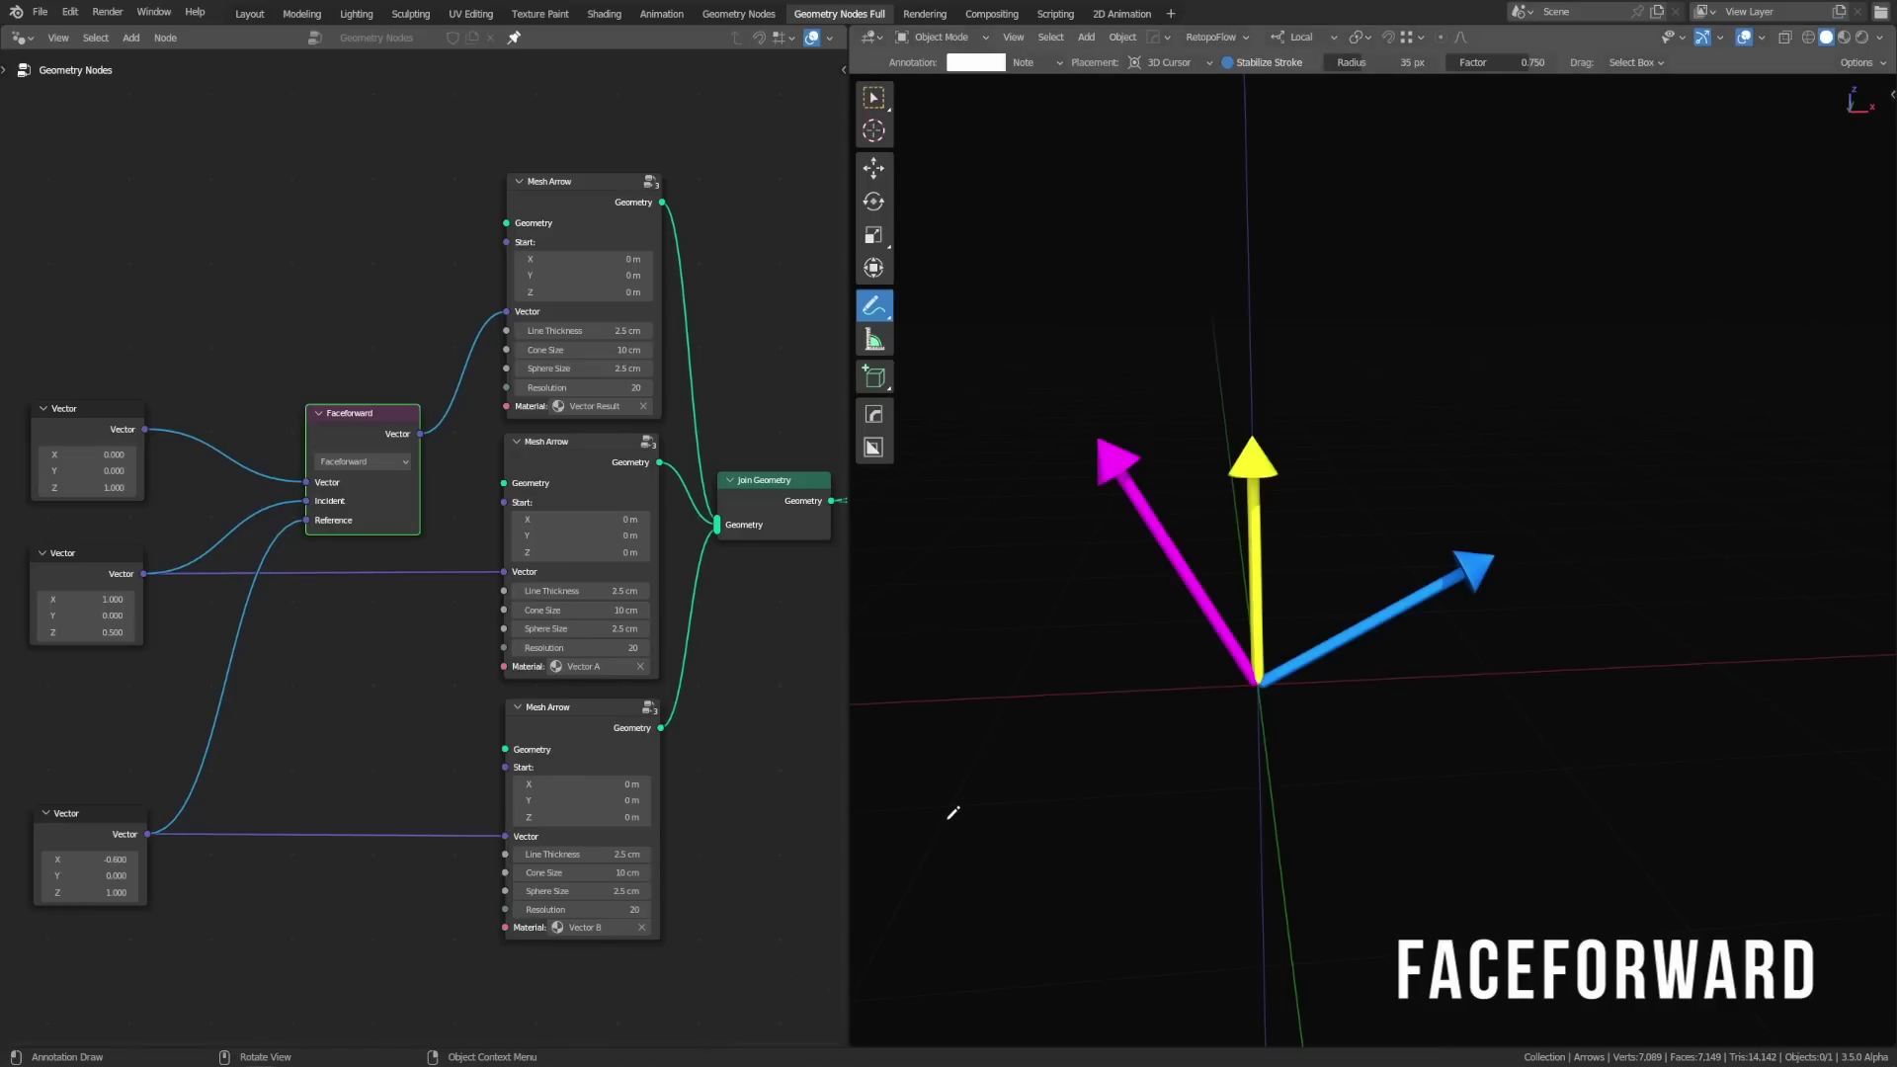
Step: Preview the Vector A and Vector B arrows individually, and return to previewing the Join Geometry output
left_click(614, 723, "ctrl+shift")
left_click(631, 472, "ctrl+shift")
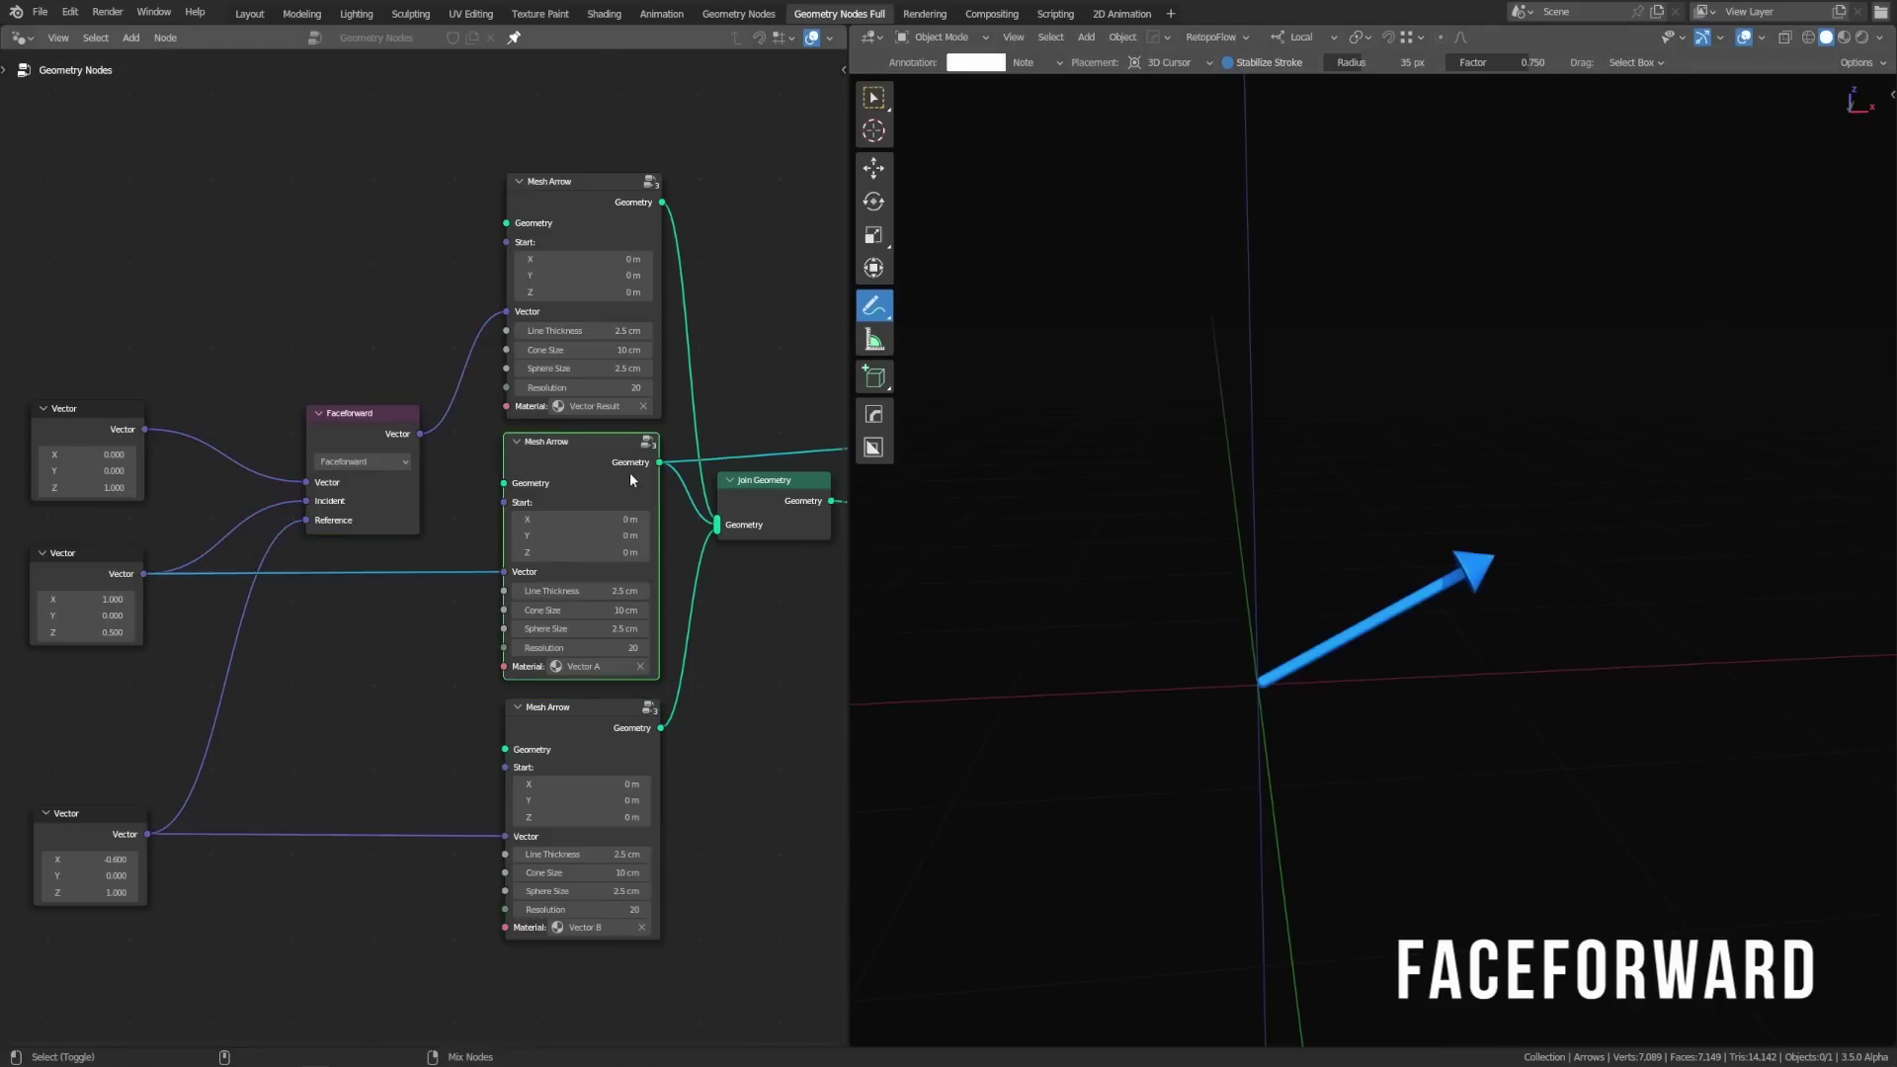
left_click(597, 721, "ctrl+shift")
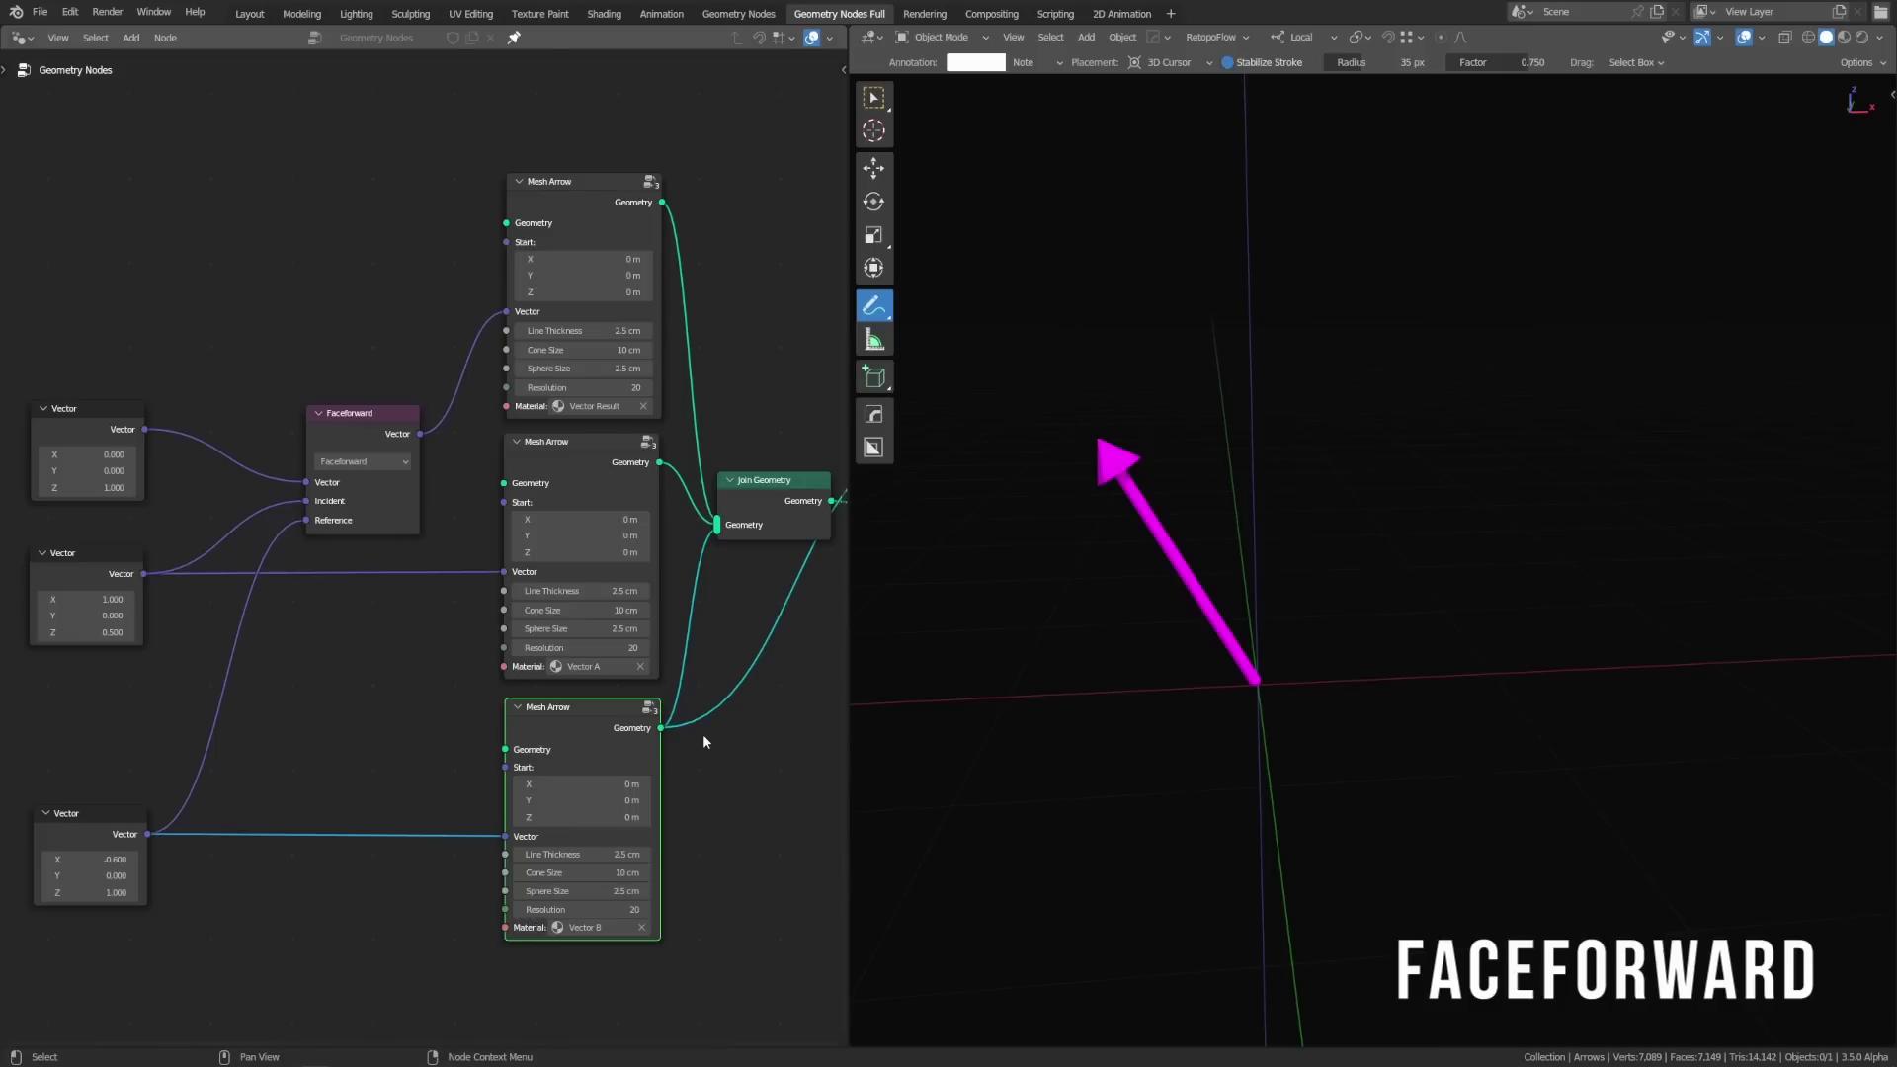
left_click(758, 499, "ctrl+shift")
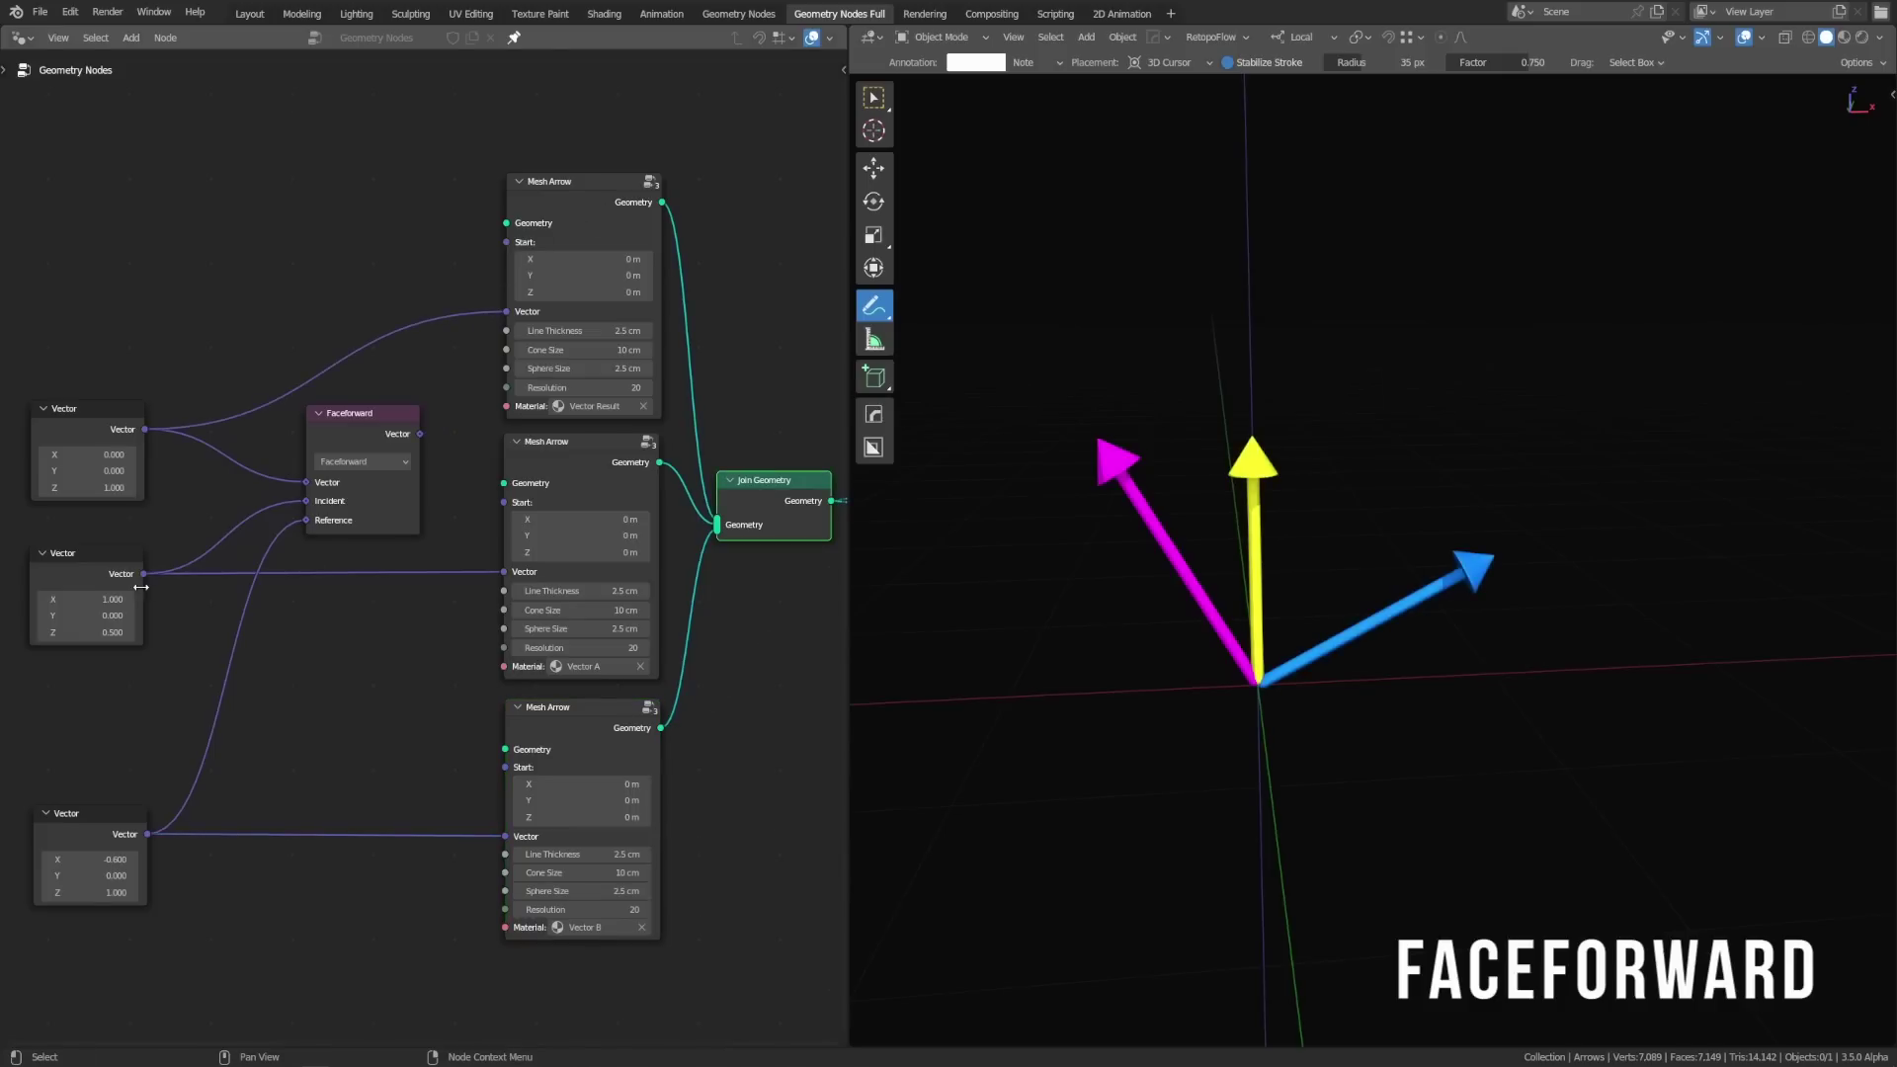
Step: Vary the Reference vector's X between negative and positive values, and link the Faceforward output to the Vector Result arrow's Vector input
left_click_drag(84, 859, 158, 860)
left_click_drag(420, 434, 508, 312)
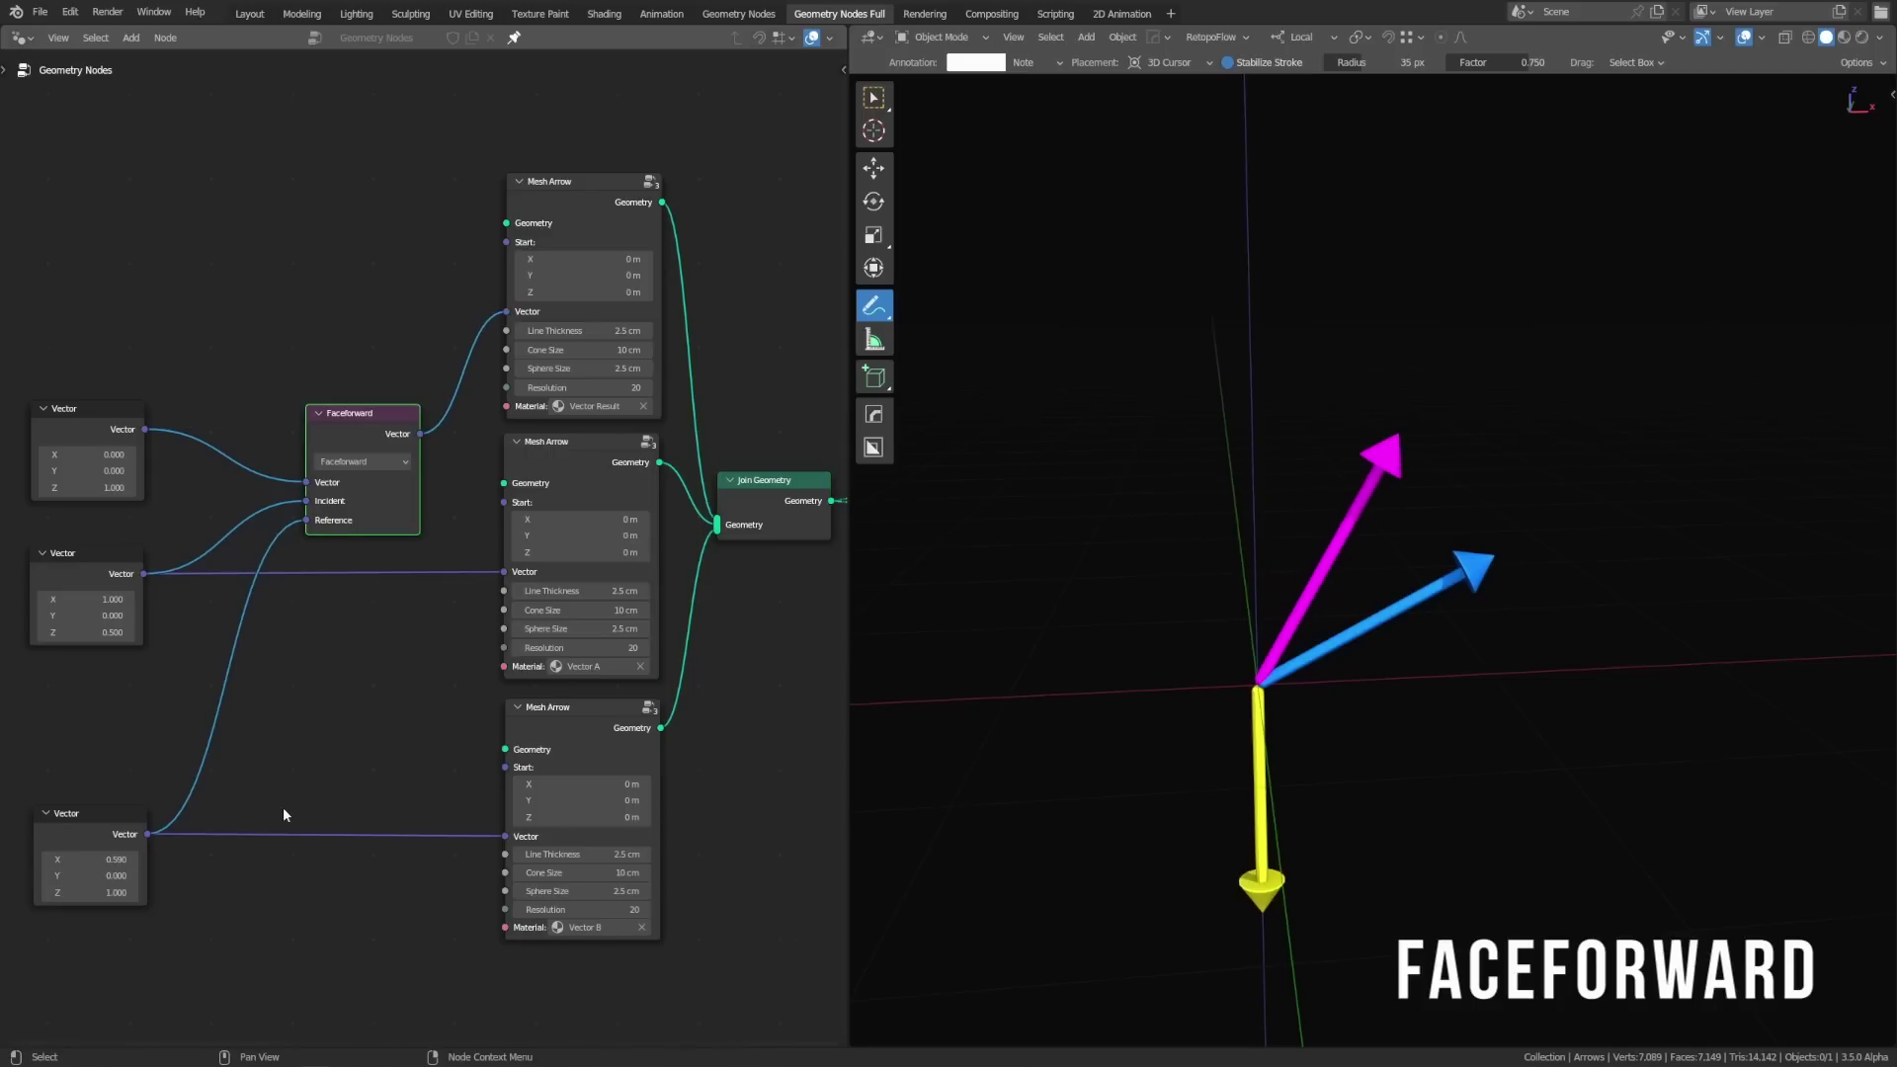
left_click_drag(132, 856, 89, 859)
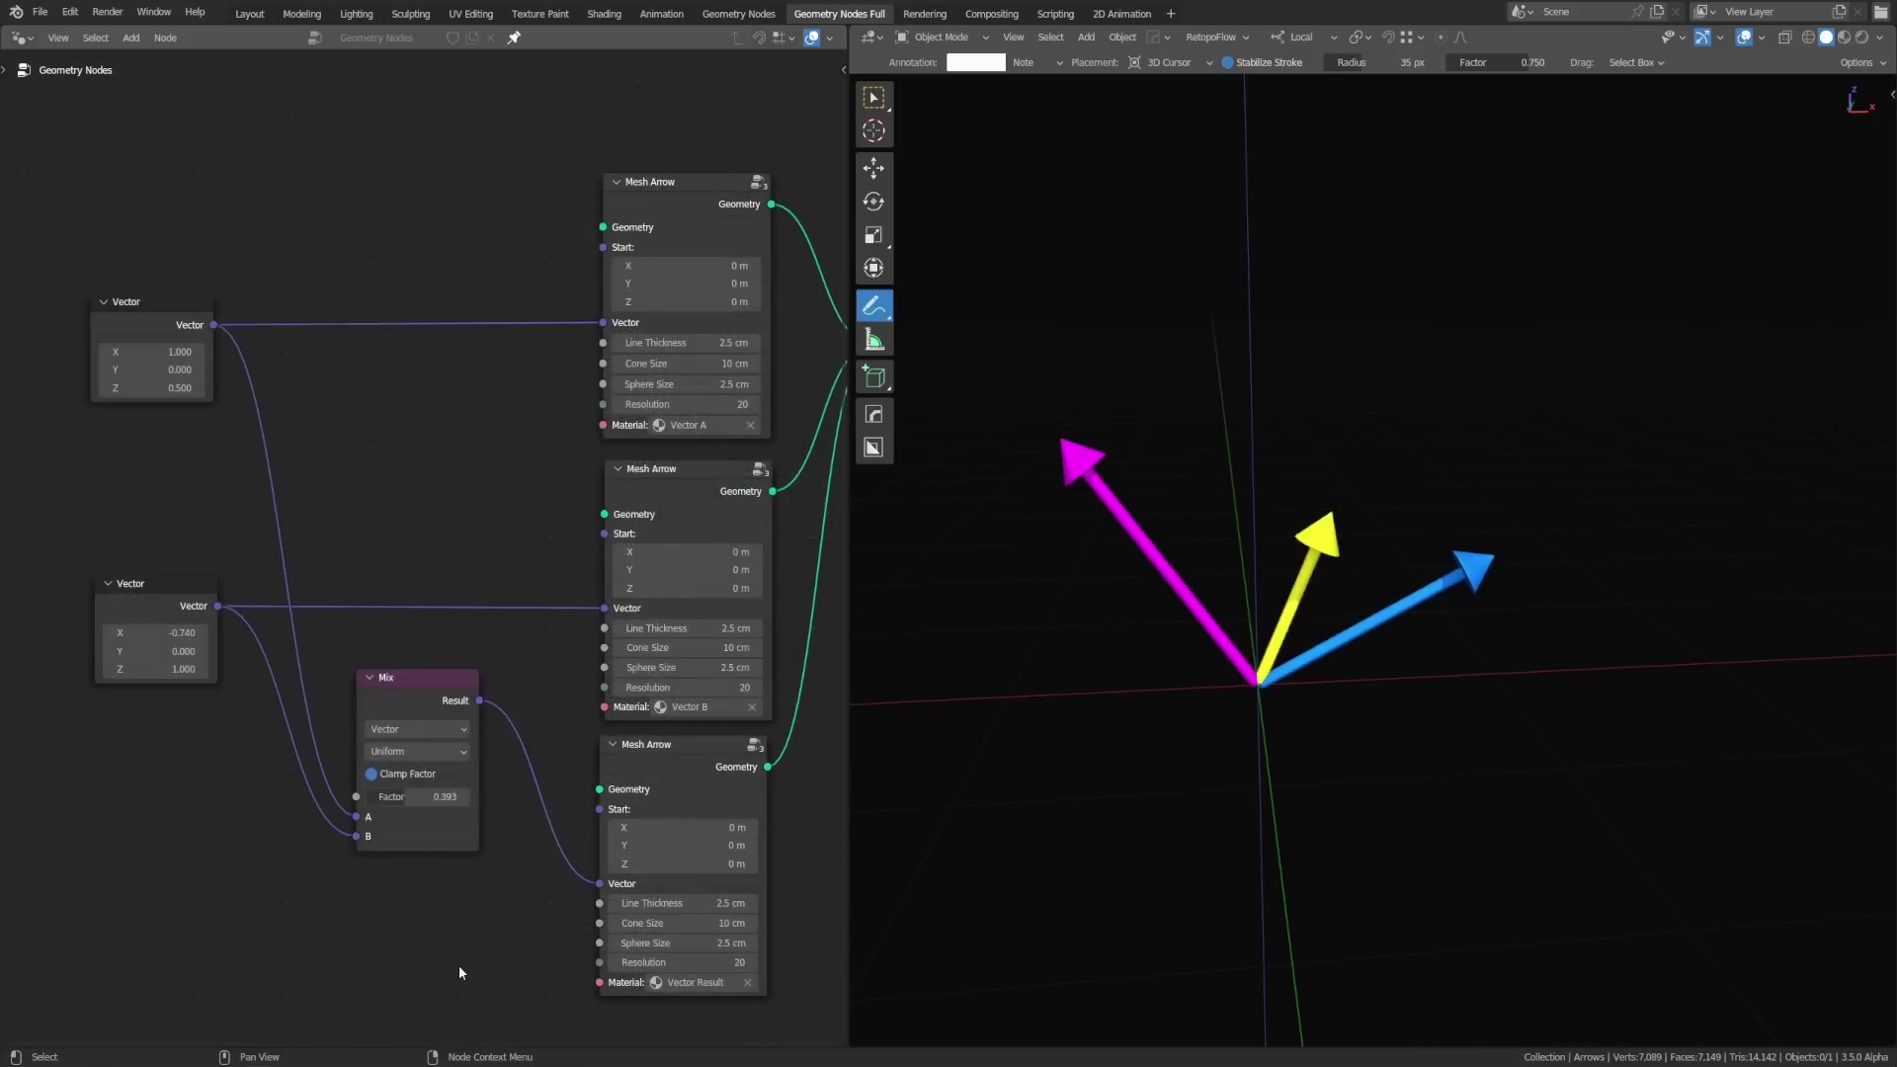
Step: Vary the vector Mix node's Factor, switch its data type to Color, and set the Factor to 0.260
mouse_move(442, 799)
left_mouse_down()
mouse_move(509, 798)
mouse_move(409, 799)
mouse_move(509, 798)
mouse_move(454, 801)
left_mouse_up()
left_click(416, 728)
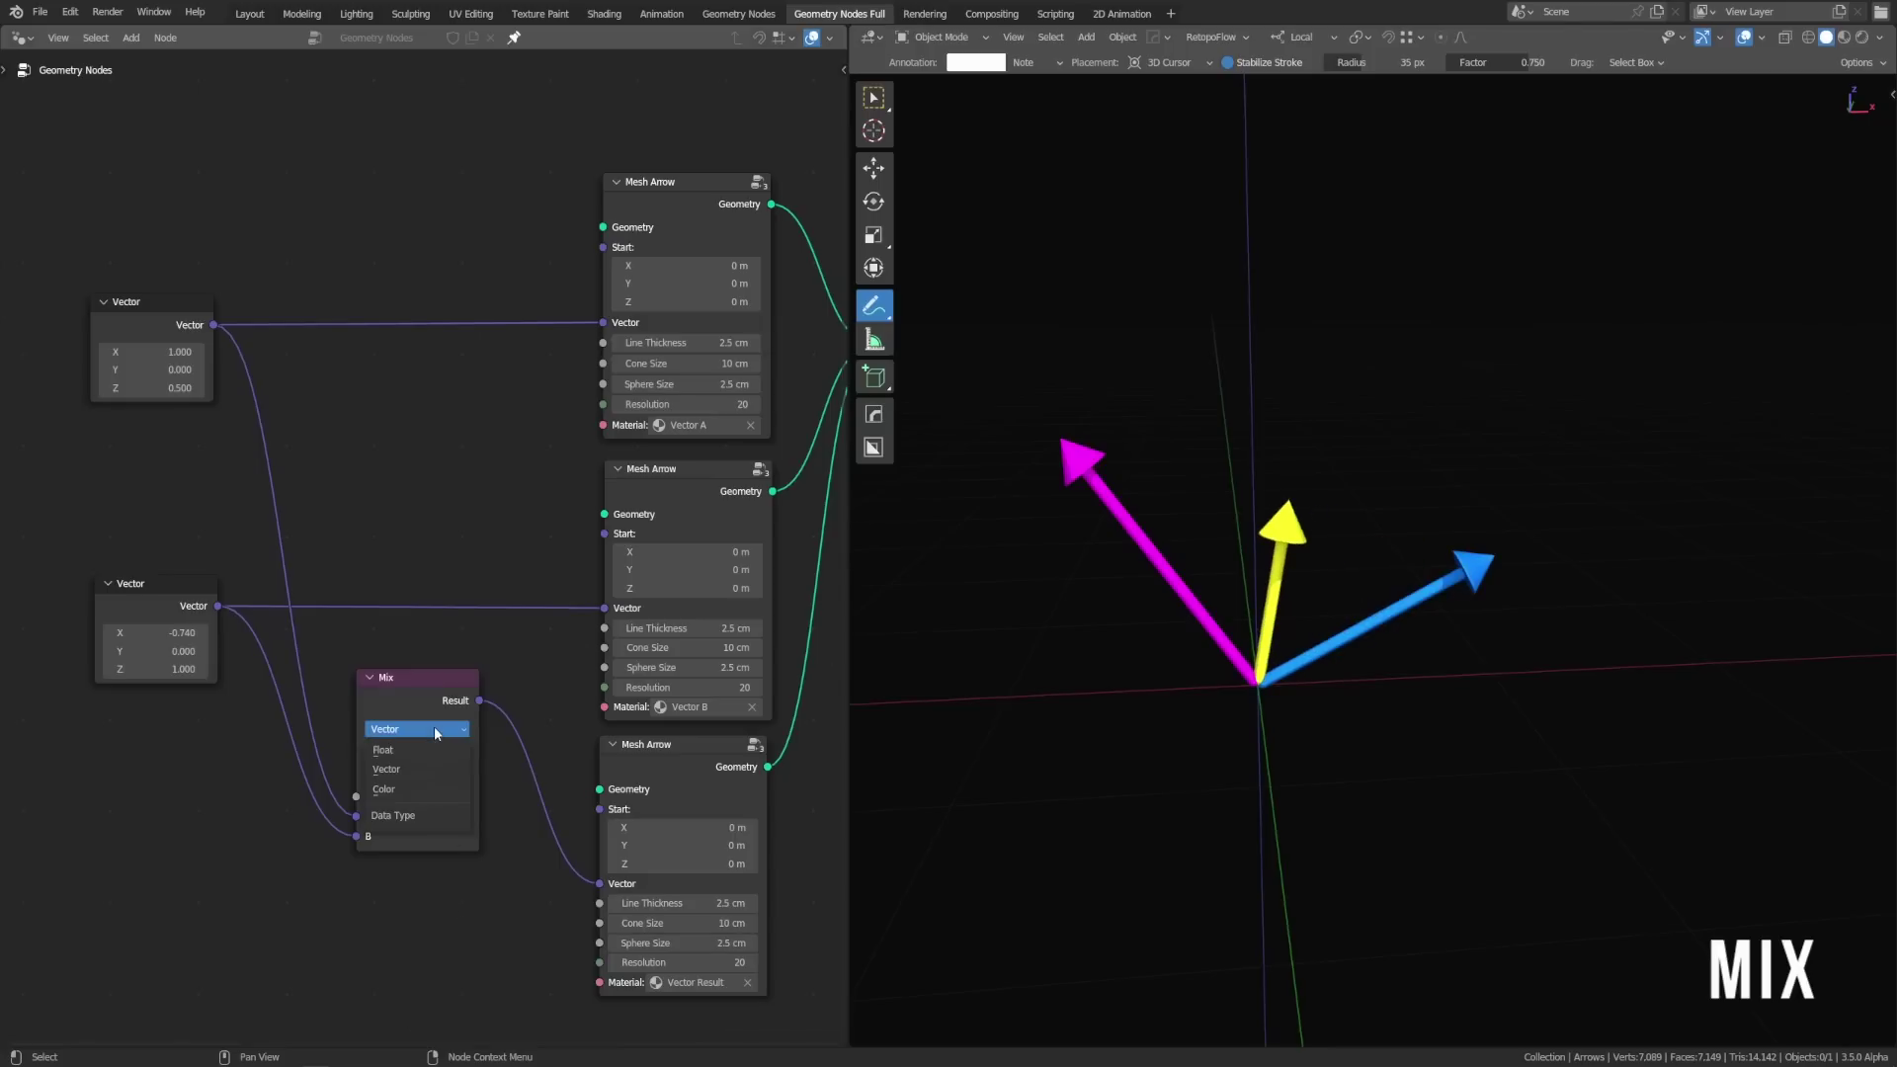
left_click(414, 790)
mouse_move(425, 817)
left_mouse_down()
mouse_move(390, 818)
mouse_move(460, 817)
mouse_move(395, 818)
left_mouse_up()
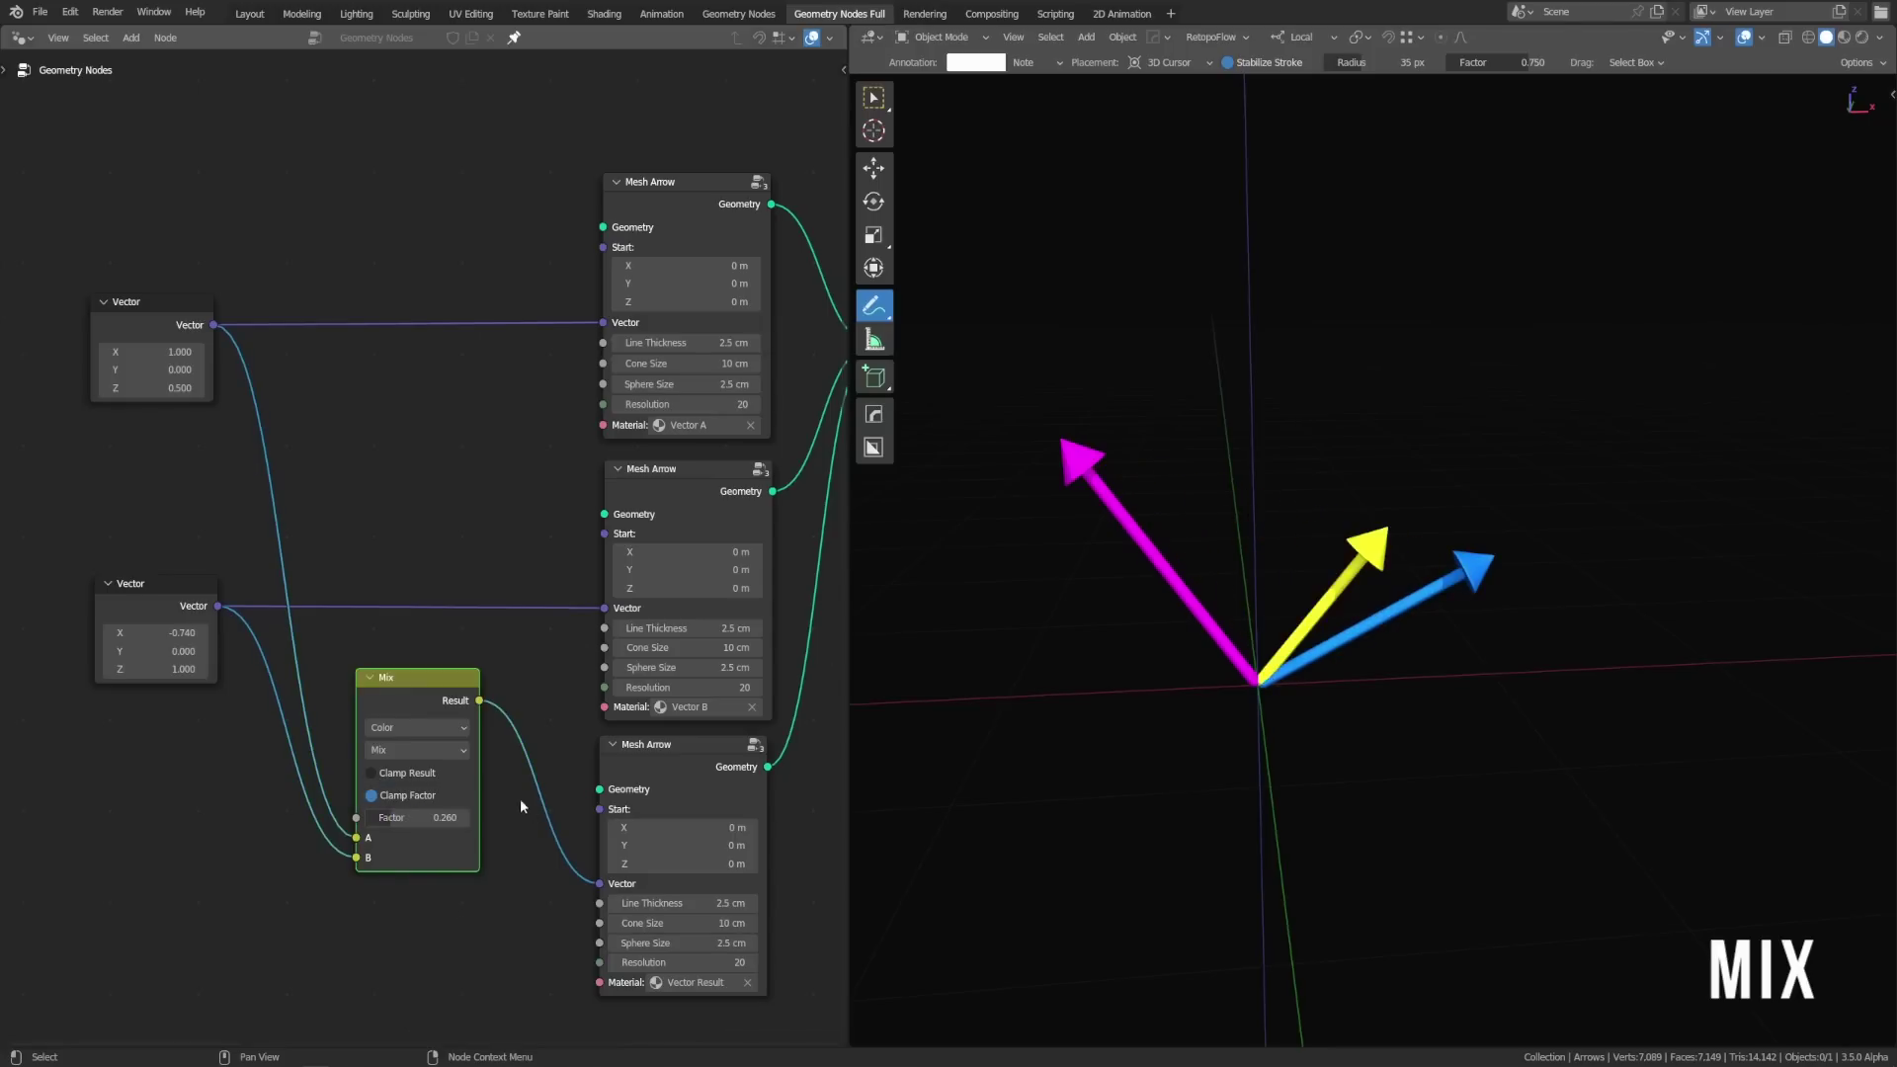
Step: Set the color Mix node's blending mode to Linear Light and vary its Factor
left_click(464, 751)
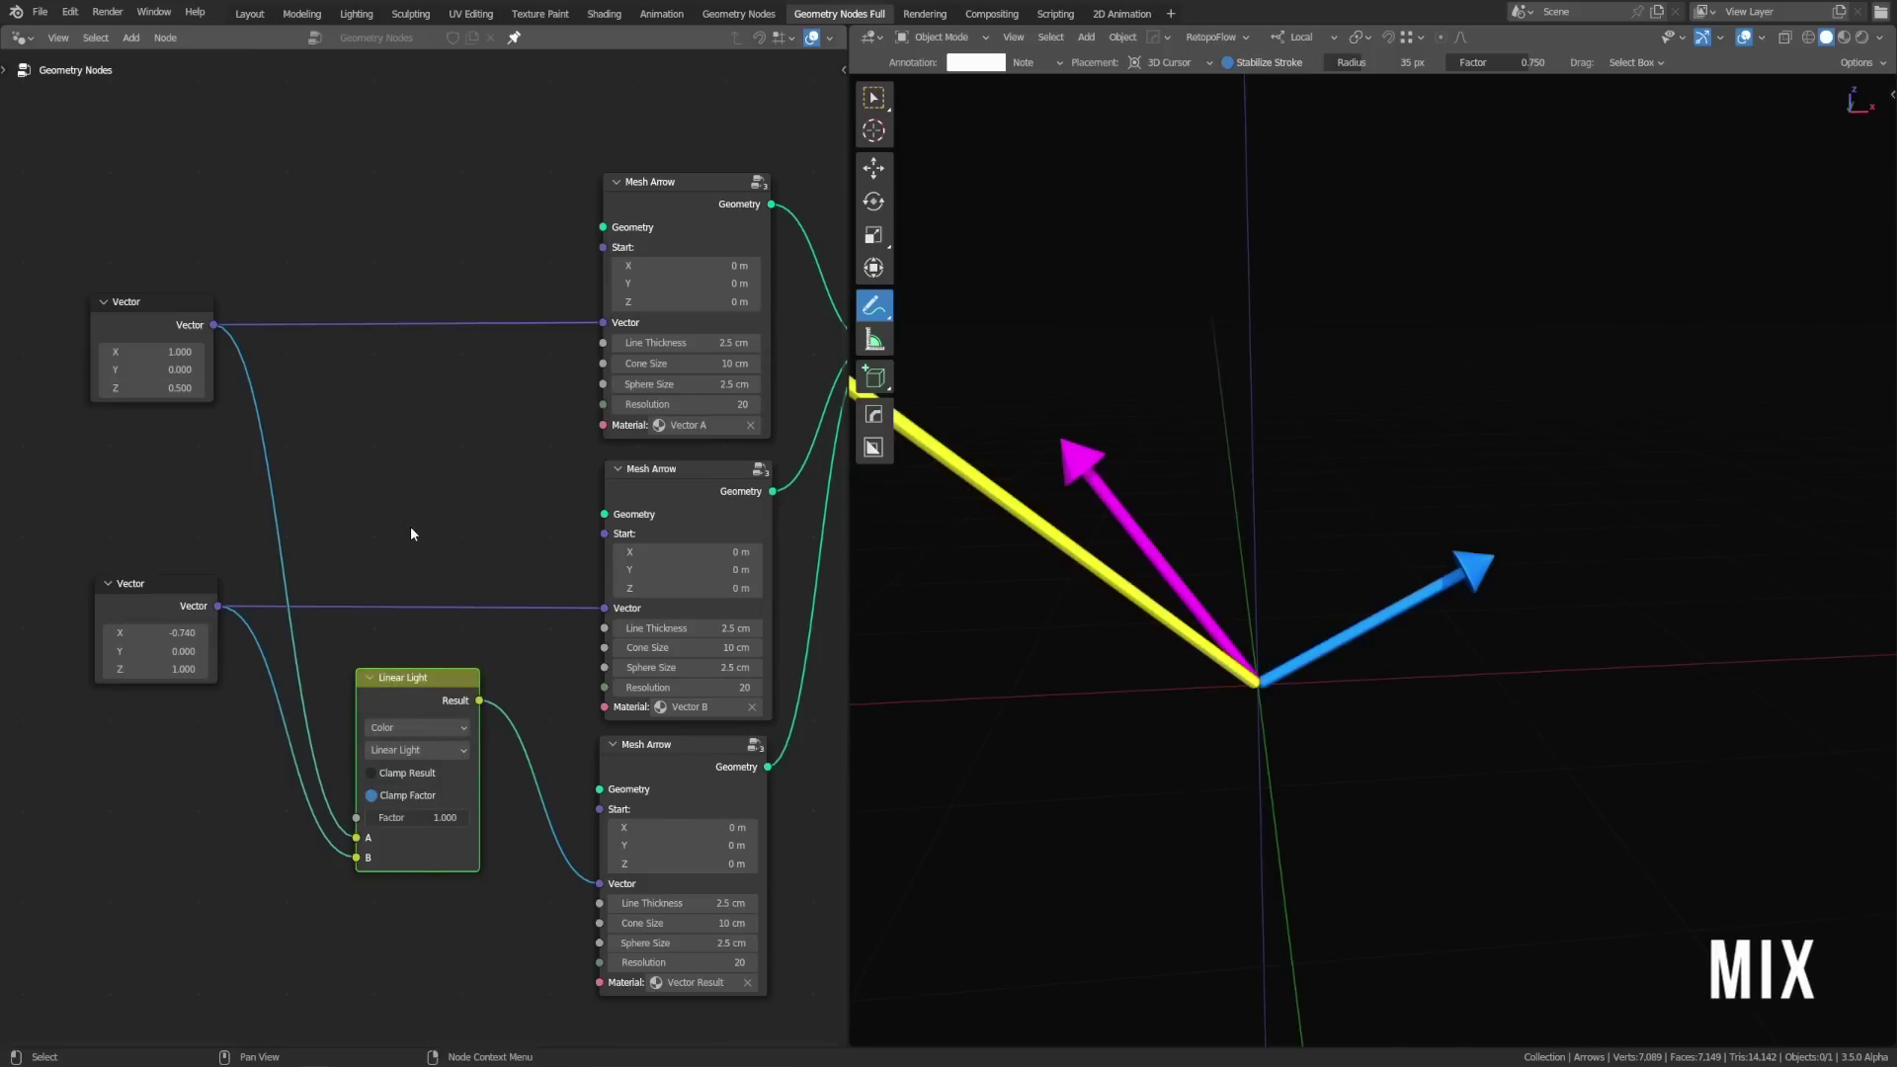
mouse_move(444, 817)
left_mouse_down()
mouse_move(391, 817)
mouse_move(469, 817)
mouse_move(366, 817)
mouse_move(470, 817)
mouse_move(385, 818)
mouse_move(469, 817)
mouse_move(425, 817)
left_mouse_up()
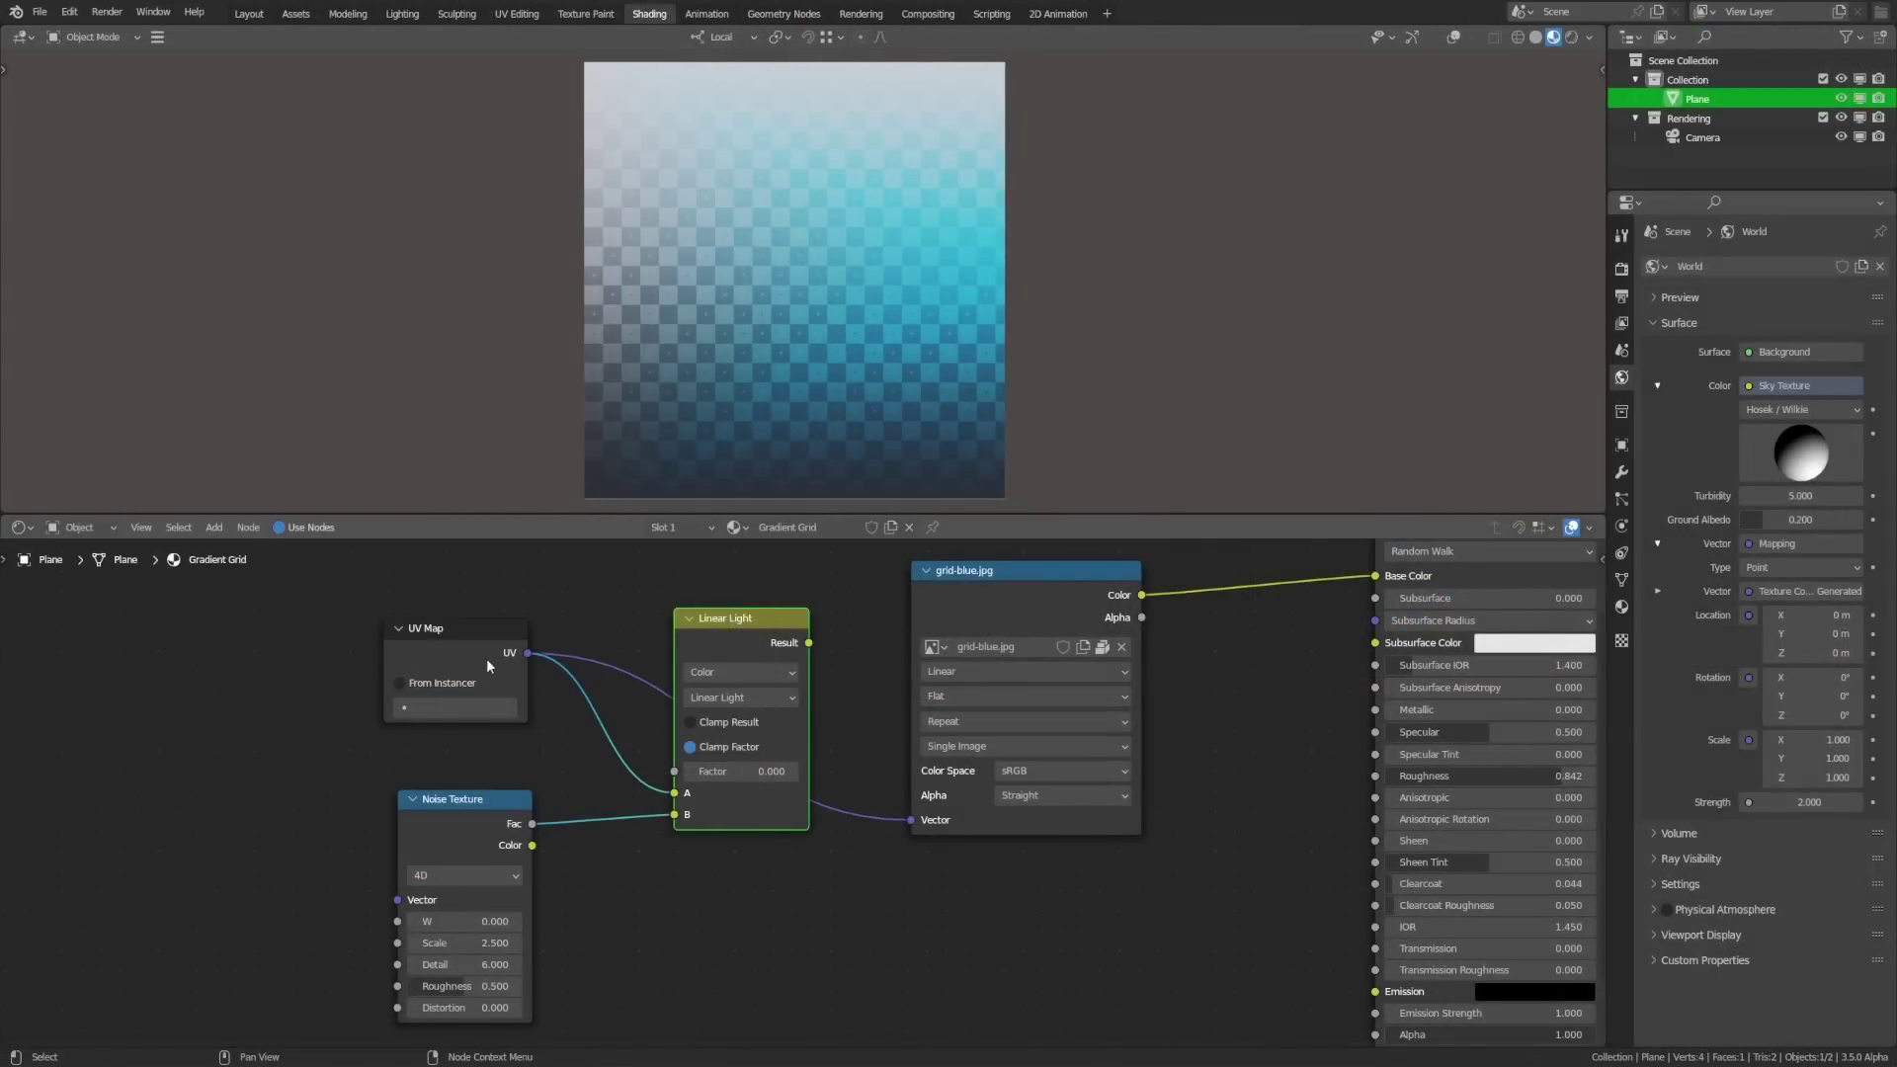
Step: Link the Linear Light result to the grid-blue.jpg texture's Vector input and set the Factor to 0.313
left_click_drag(809, 643, 911, 821)
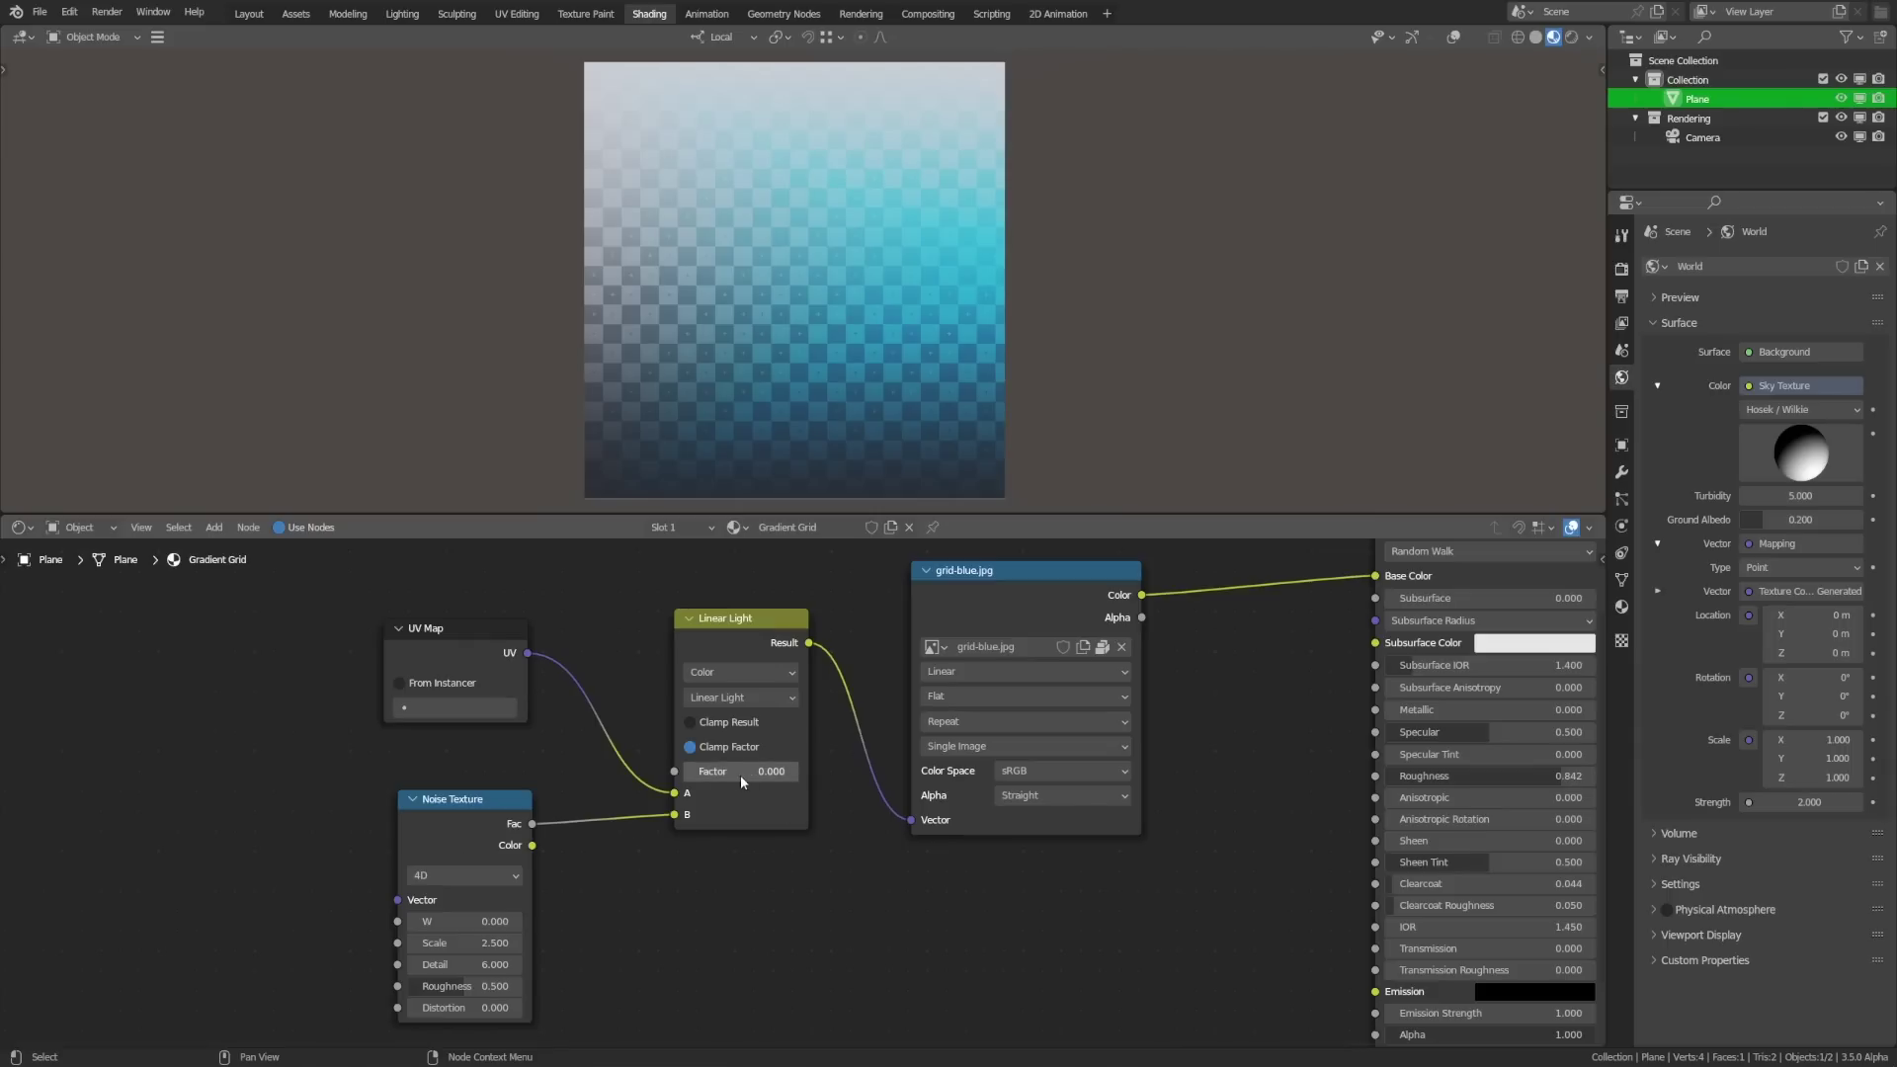
mouse_move(741, 771)
left_mouse_down()
mouse_move(801, 771)
mouse_move(711, 769)
left_mouse_up()
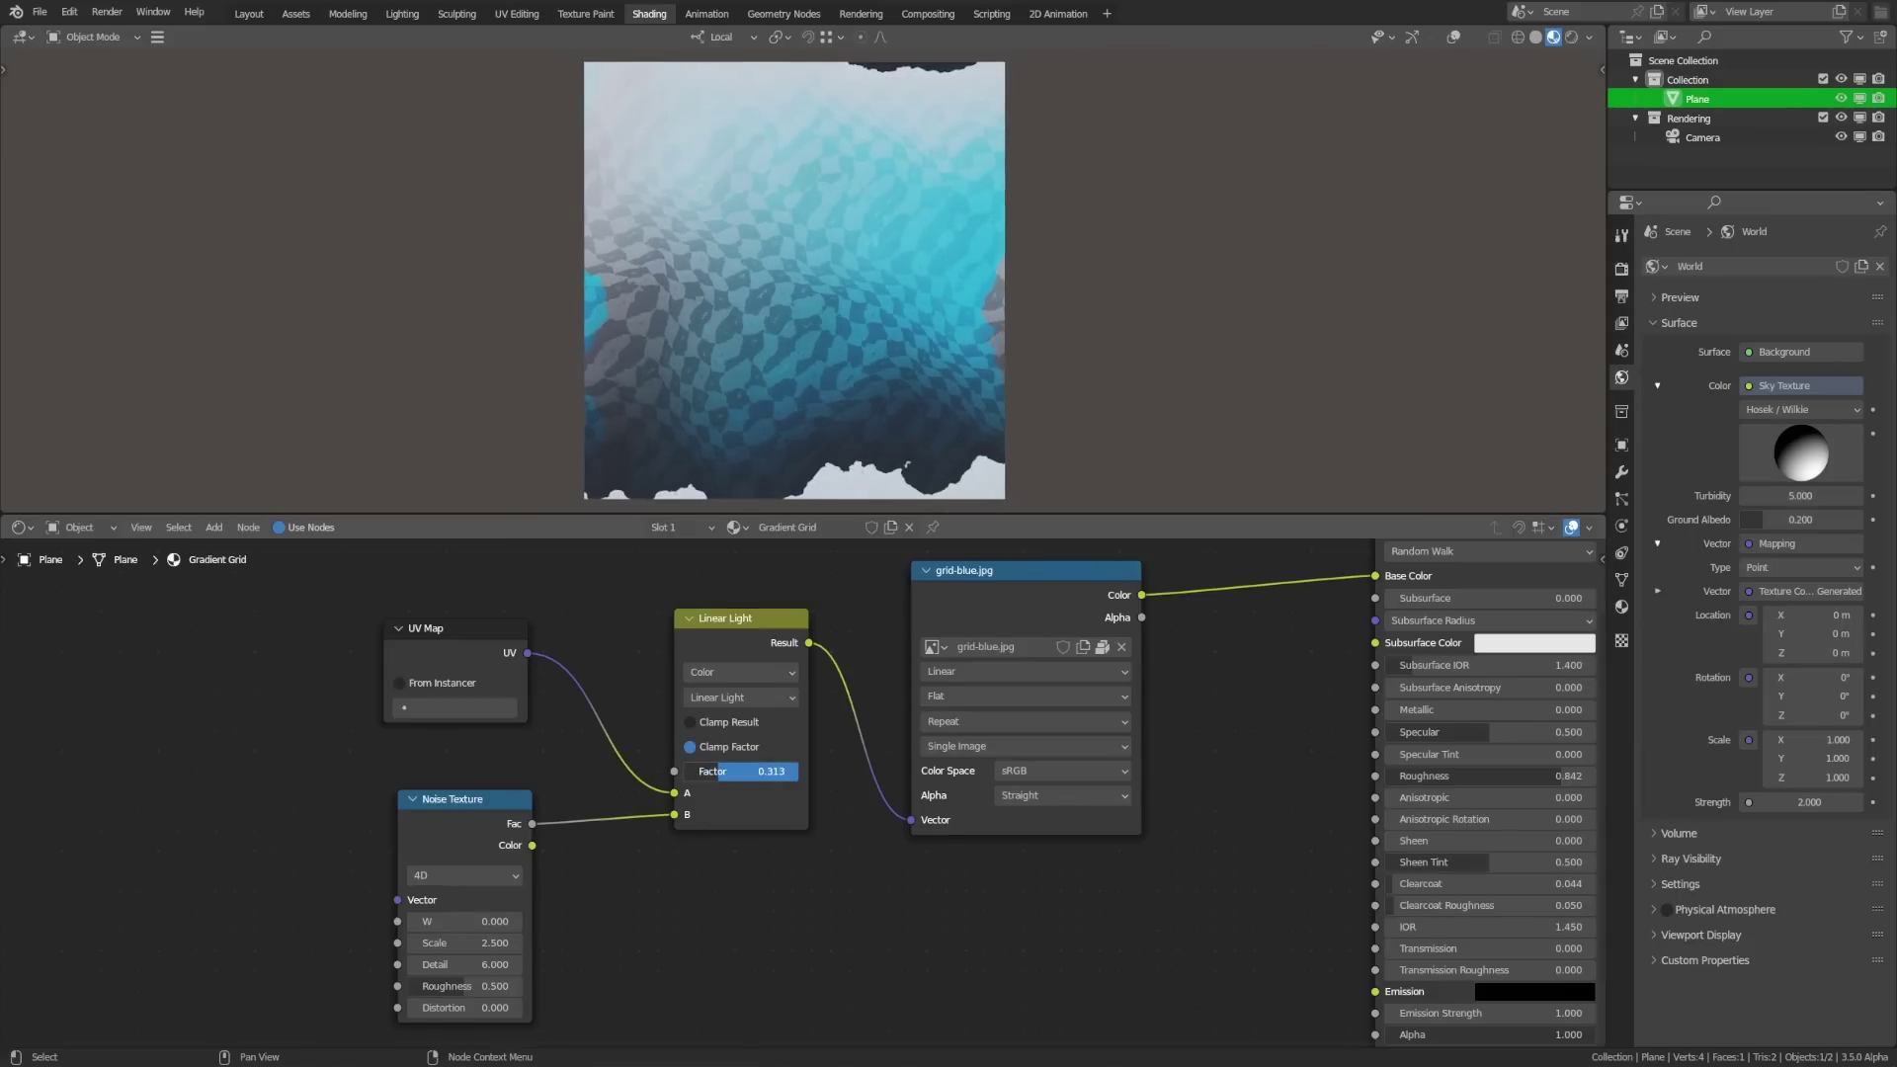
Step: Try the Screen blending mode on the Mix node with a Factor of 0.400
left_click(750, 697)
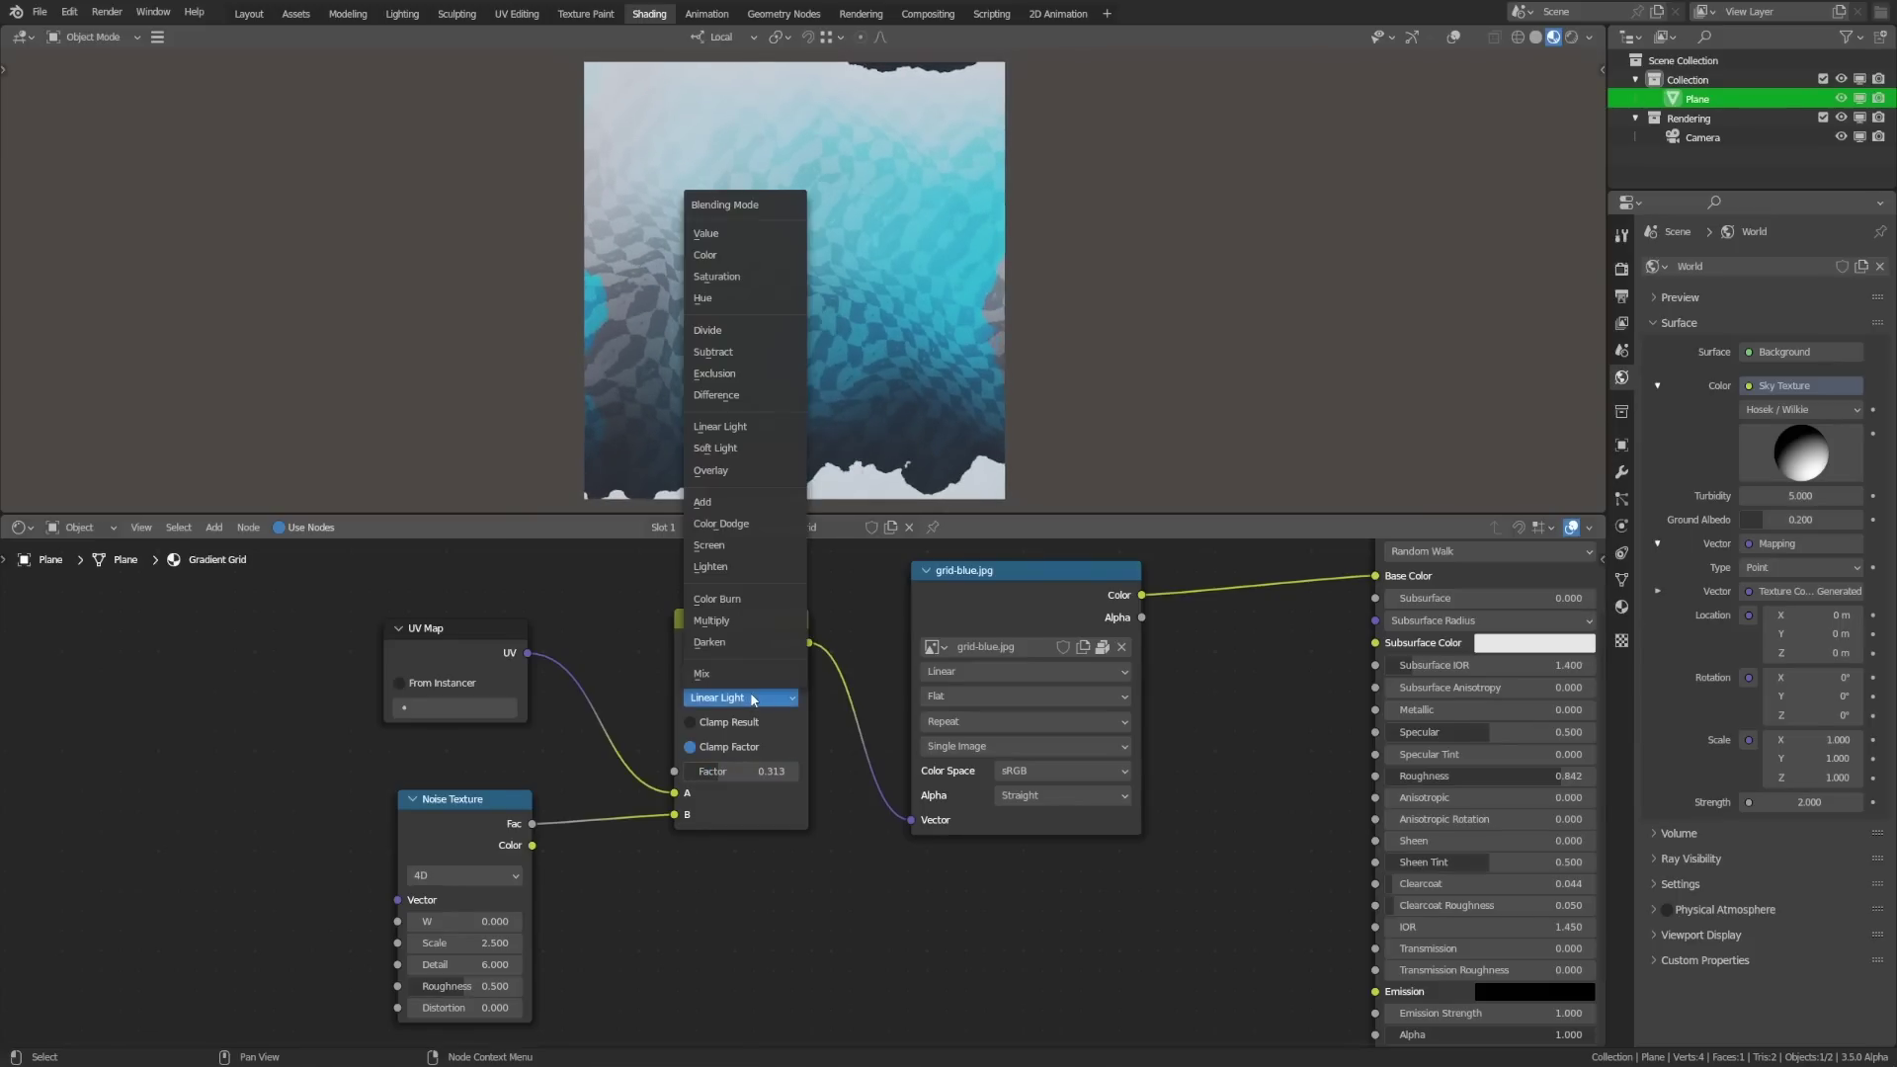
left_click(748, 545)
mouse_move(763, 771)
left_mouse_down()
mouse_move(713, 771)
mouse_move(788, 771)
left_mouse_up()
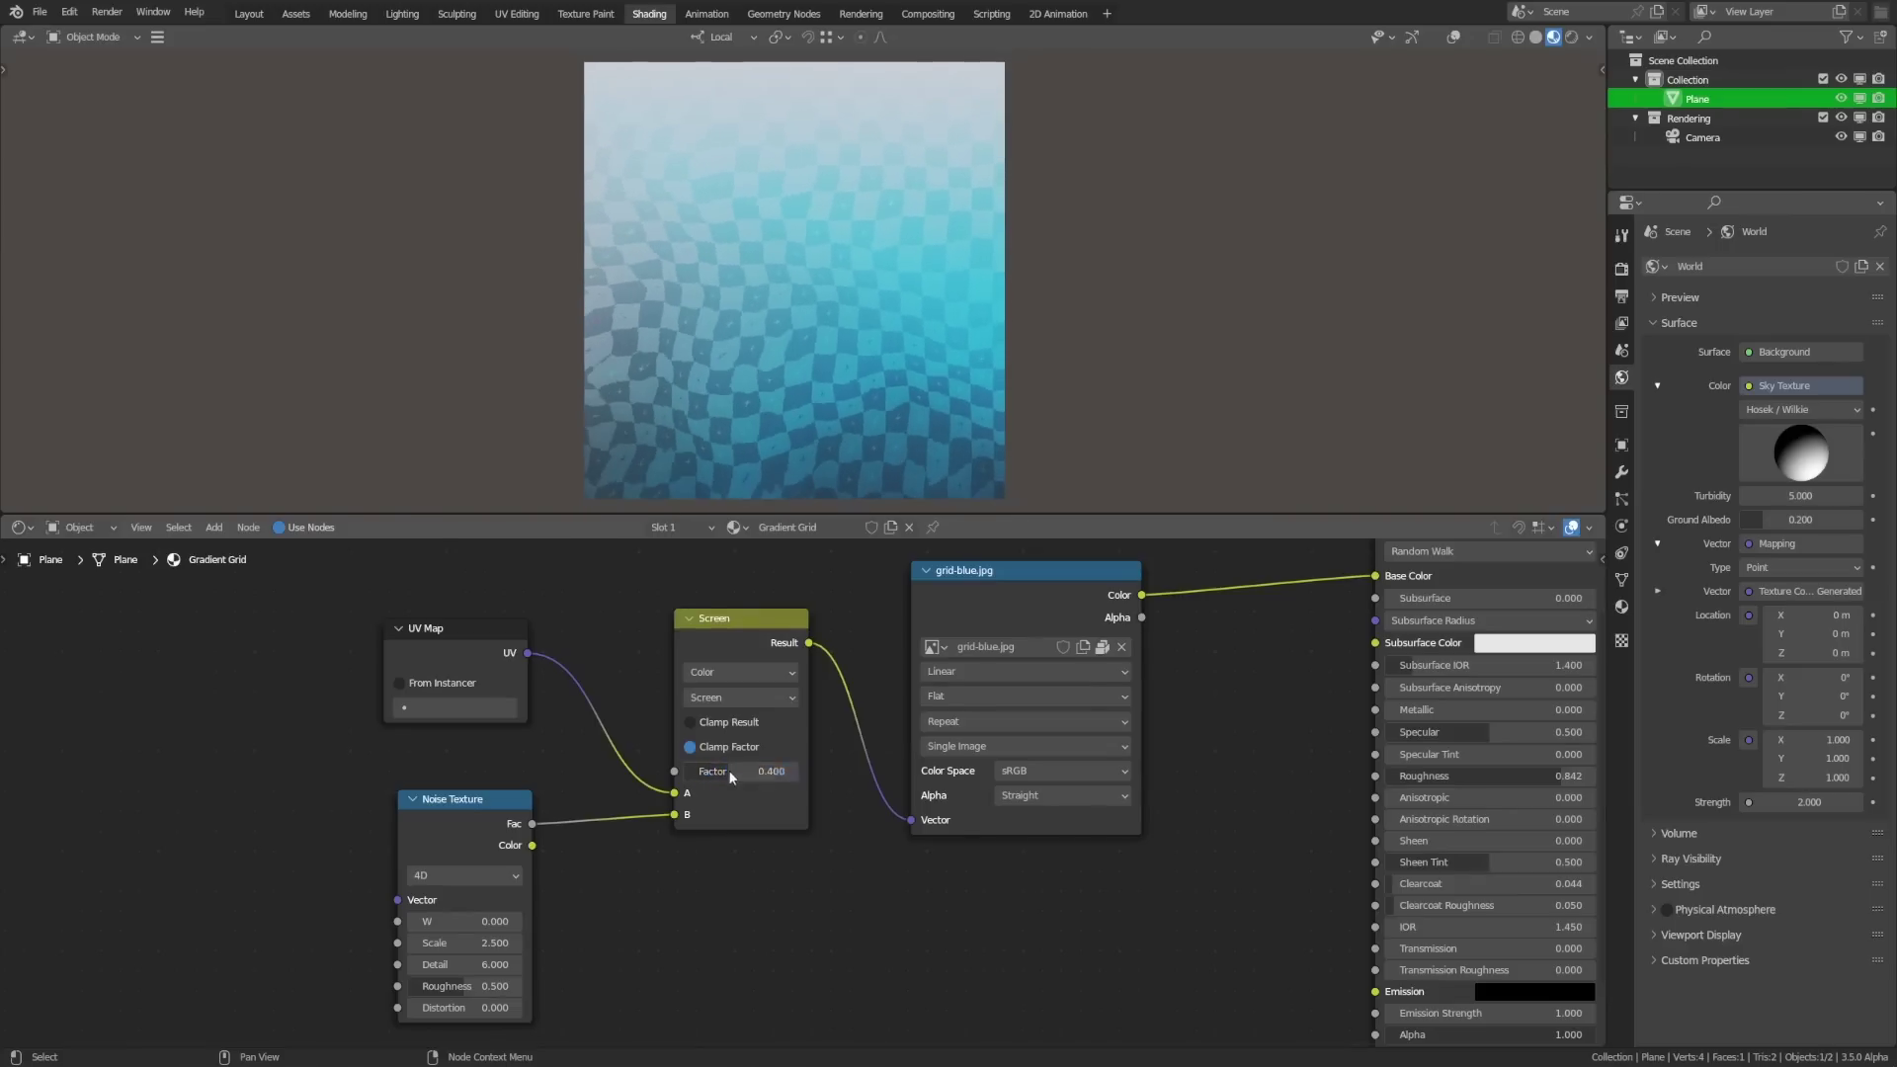
Step: Restore the Mix node's blending mode to Linear Light and set its Factor to 0.153
left_click(761, 696)
left_click(745, 427)
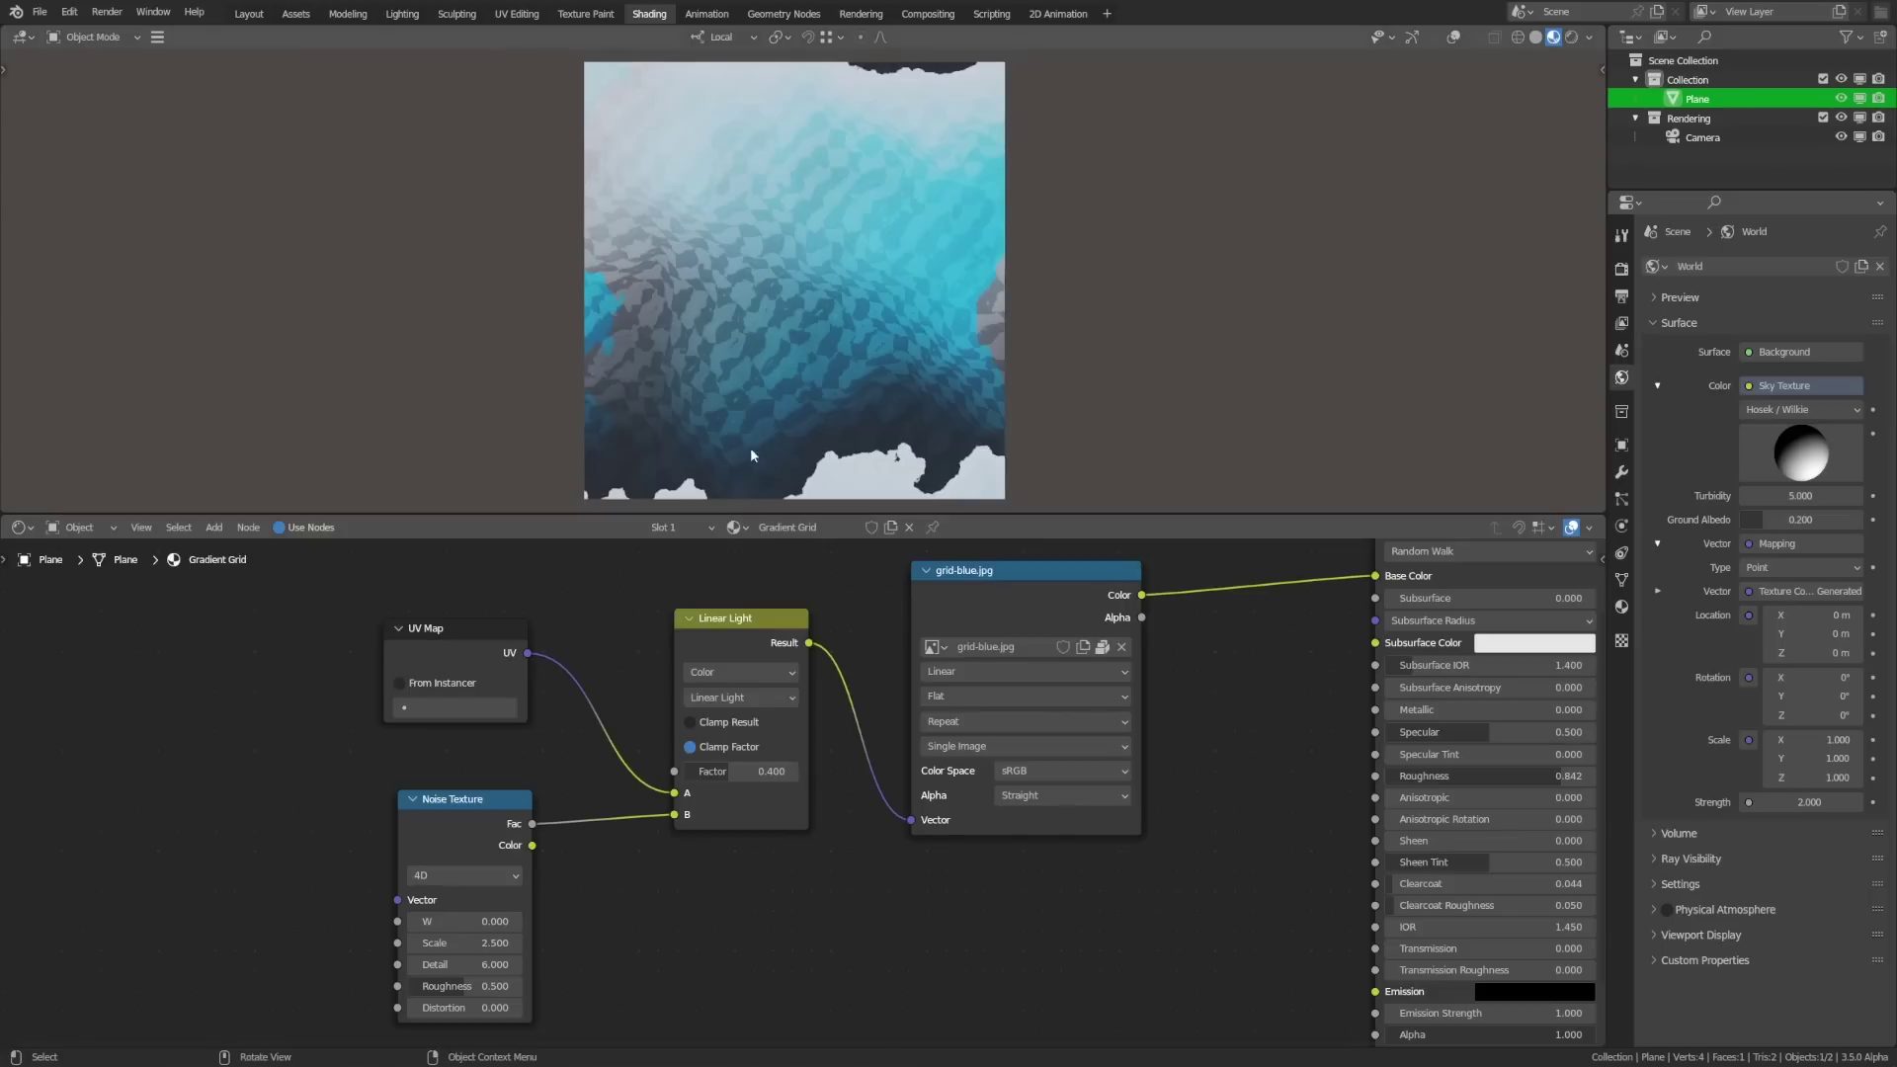
left_click_drag(760, 770, 732, 771)
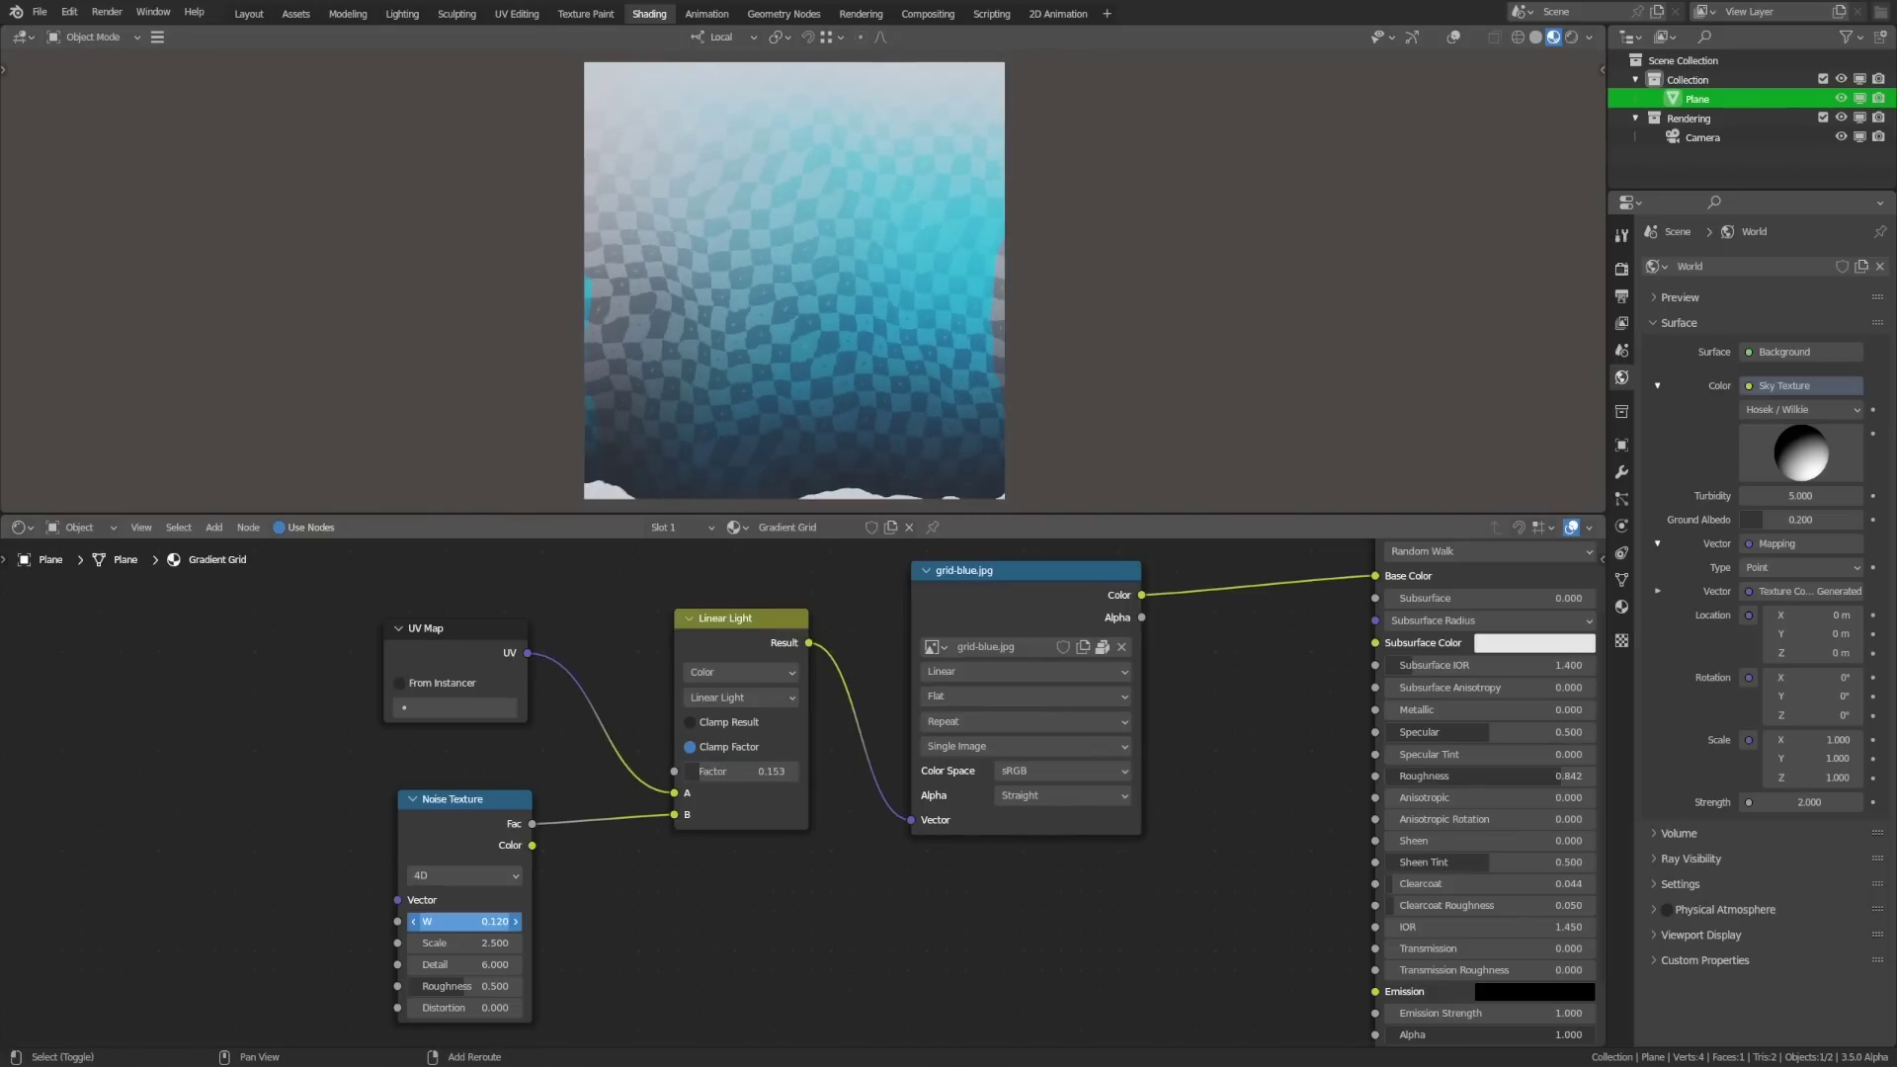